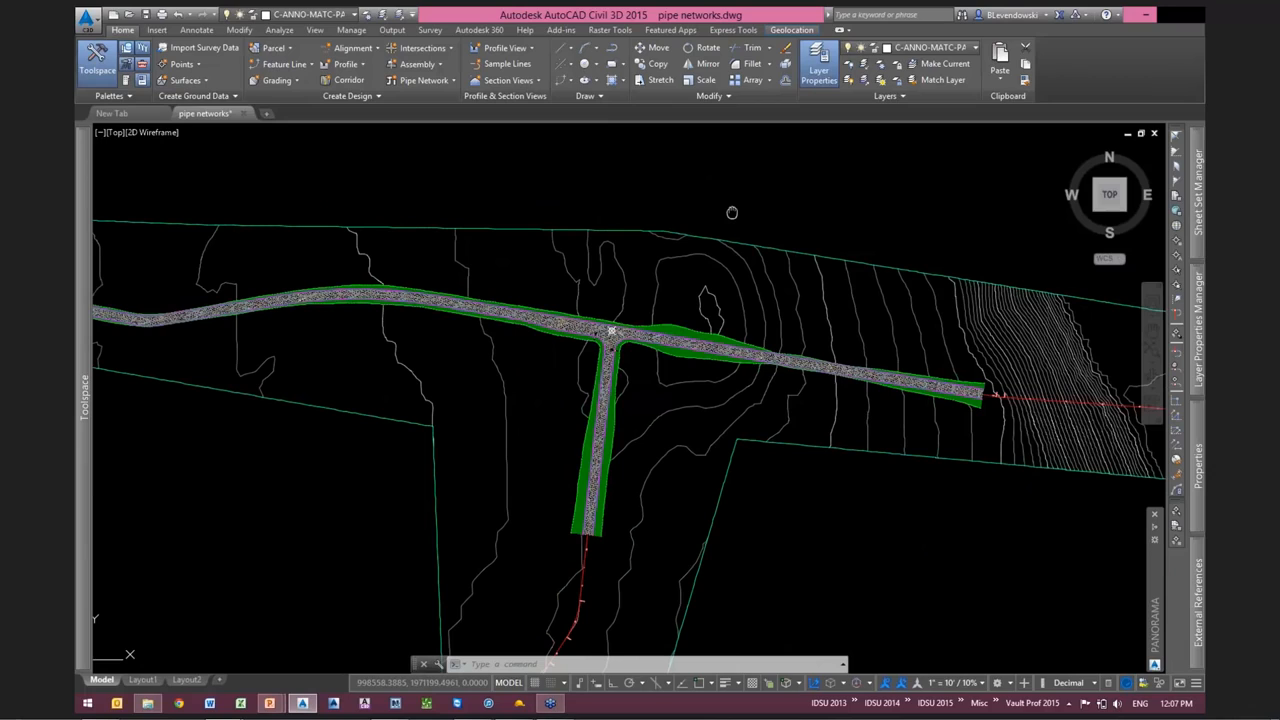
{"action": "middle_click_drag", "start_coordinate": [732, 212], "coordinate": [674, 206]}
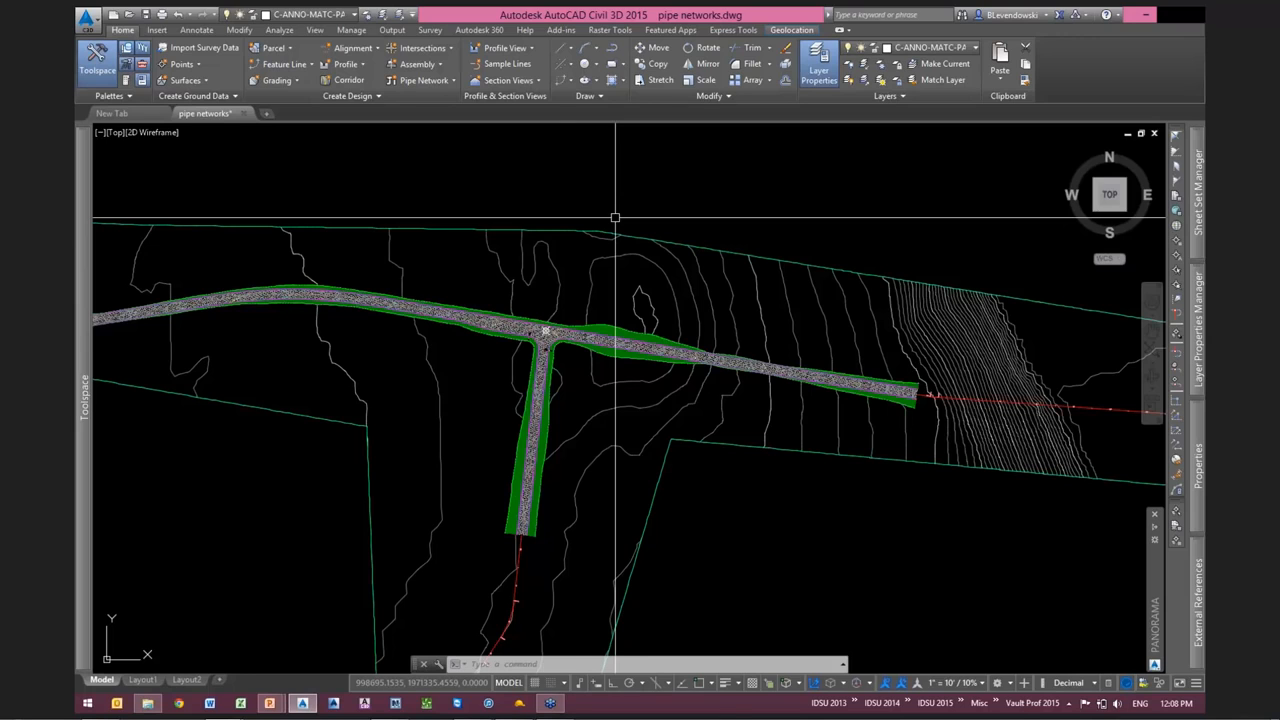
{"action": "mouse_move", "coordinate": [615, 217]}
{"action": "middle_mouse_down"}
{"action": "mouse_move", "coordinate": [715, 225]}
{"action": "mouse_move", "coordinate": [697, 219]}
{"action": "middle_mouse_up"}
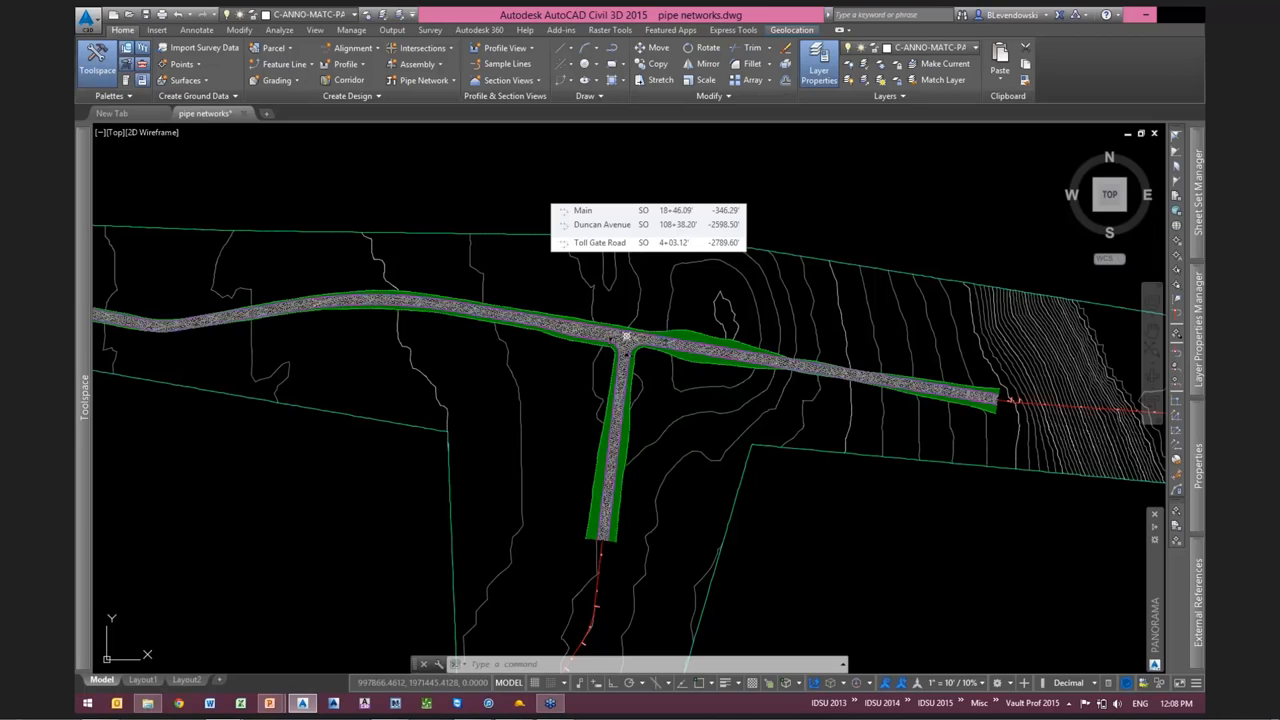
{"action": "left_click", "coordinate": [432, 84]}
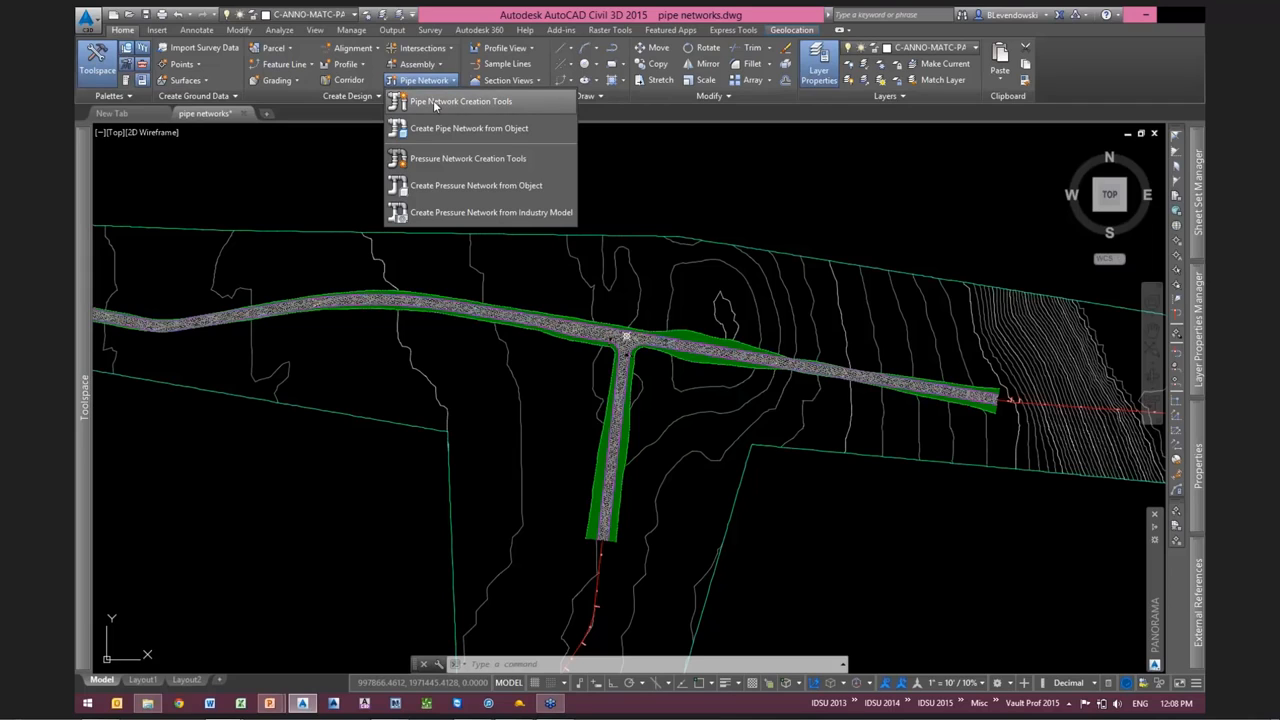
{"action": "left_click", "coordinate": [433, 101]}
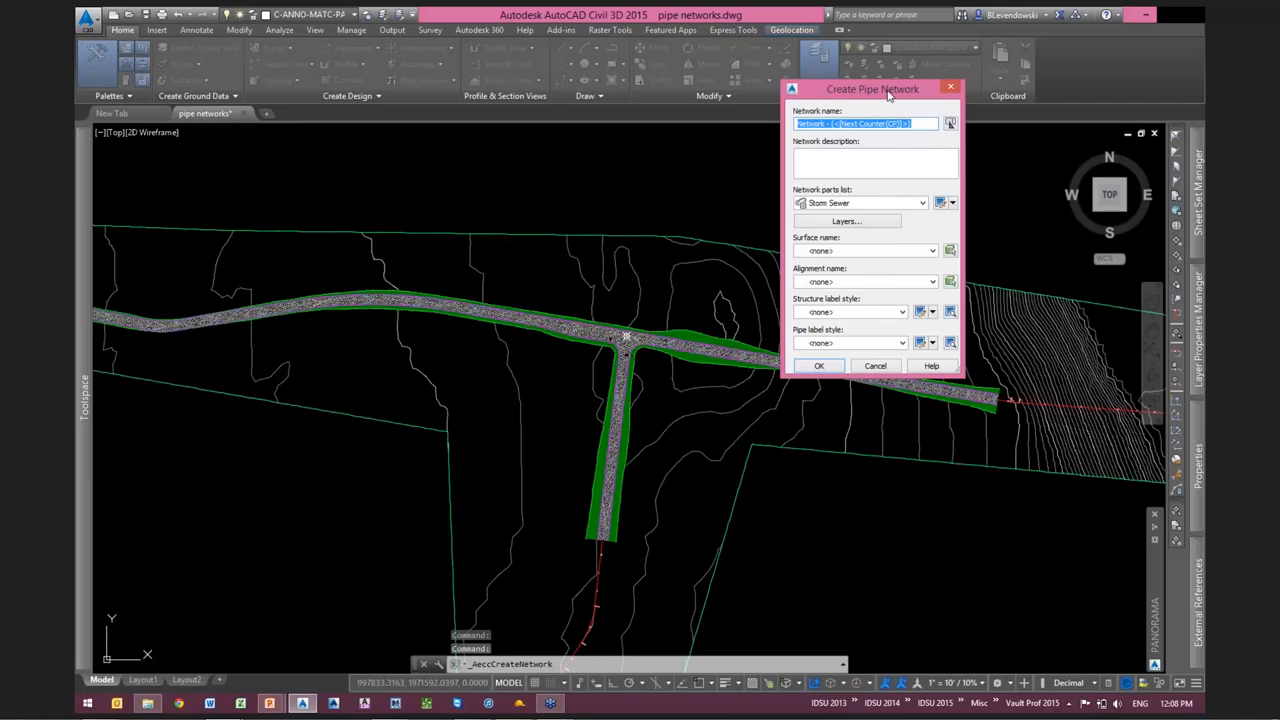
{"action": "type", "text": "STORM"}
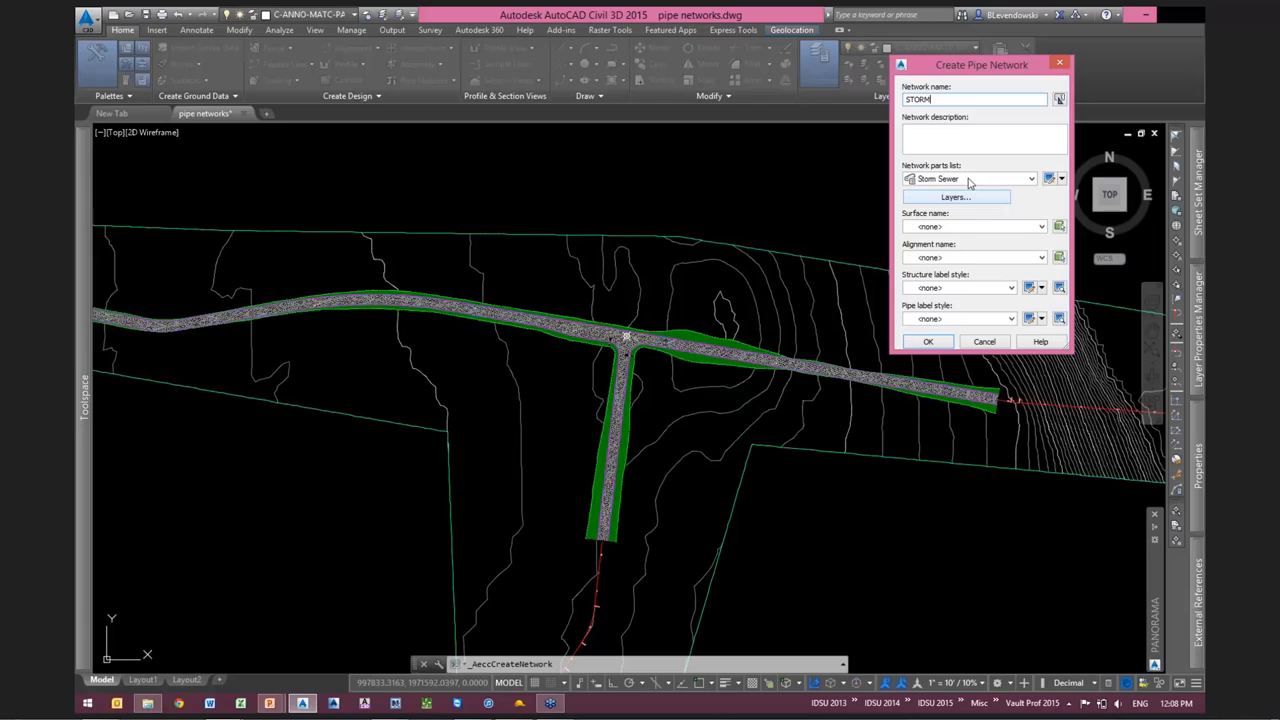
{"action": "left_click", "coordinate": [955, 197]}
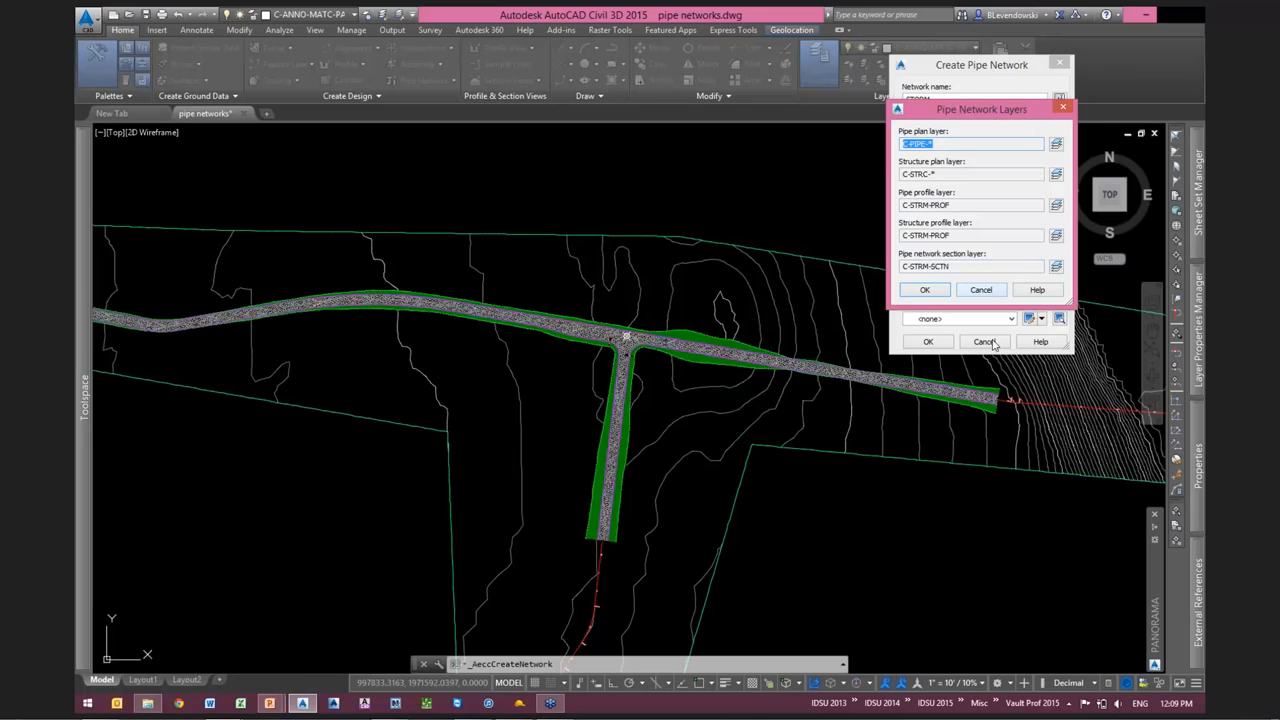
{"action": "key", "text": "Escape"}
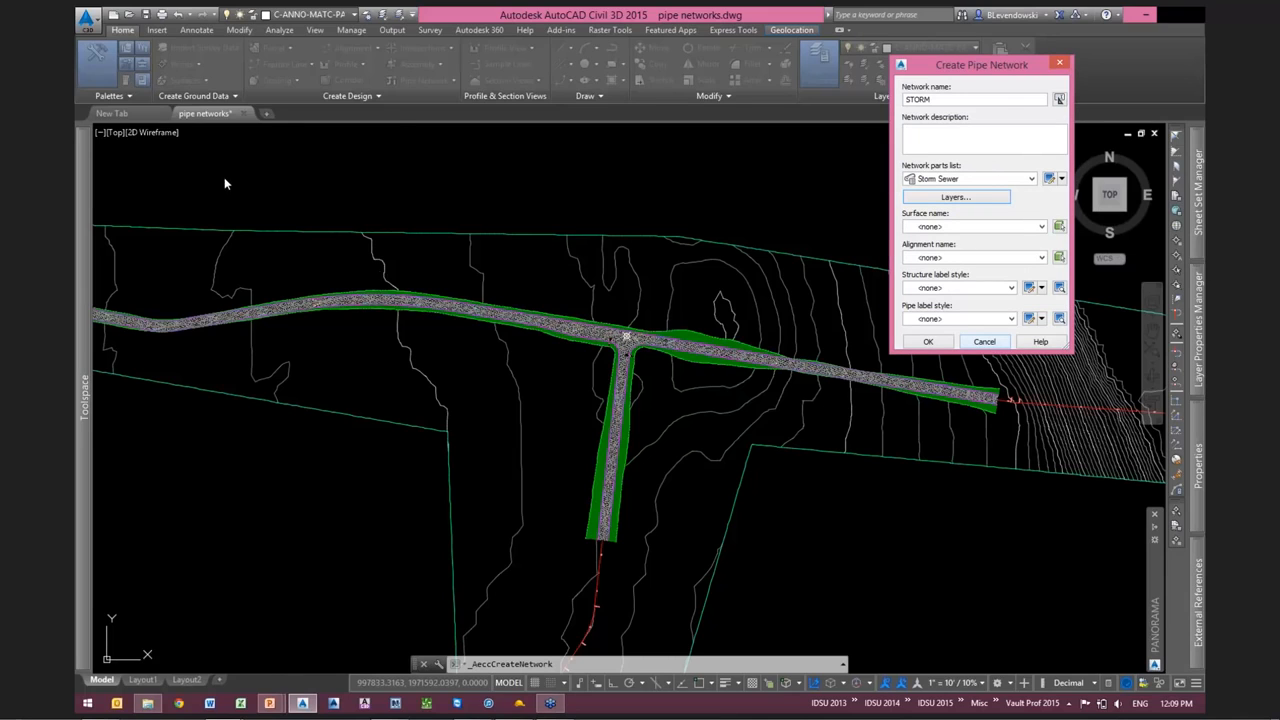
{"action": "key", "text": "Escape"}
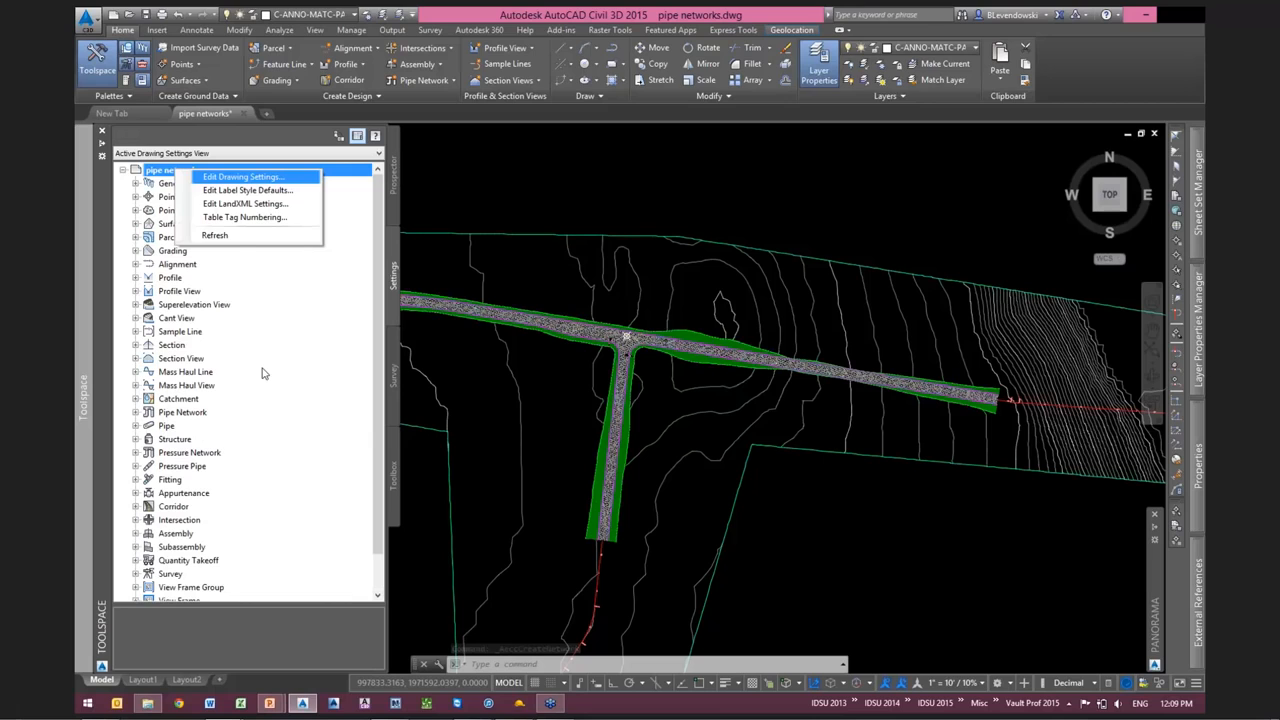
Examine the object layers in the drawing settings, checking the modifier and suffix value for pipes and the entries further down the list
{"action": "key", "text": "Return"}
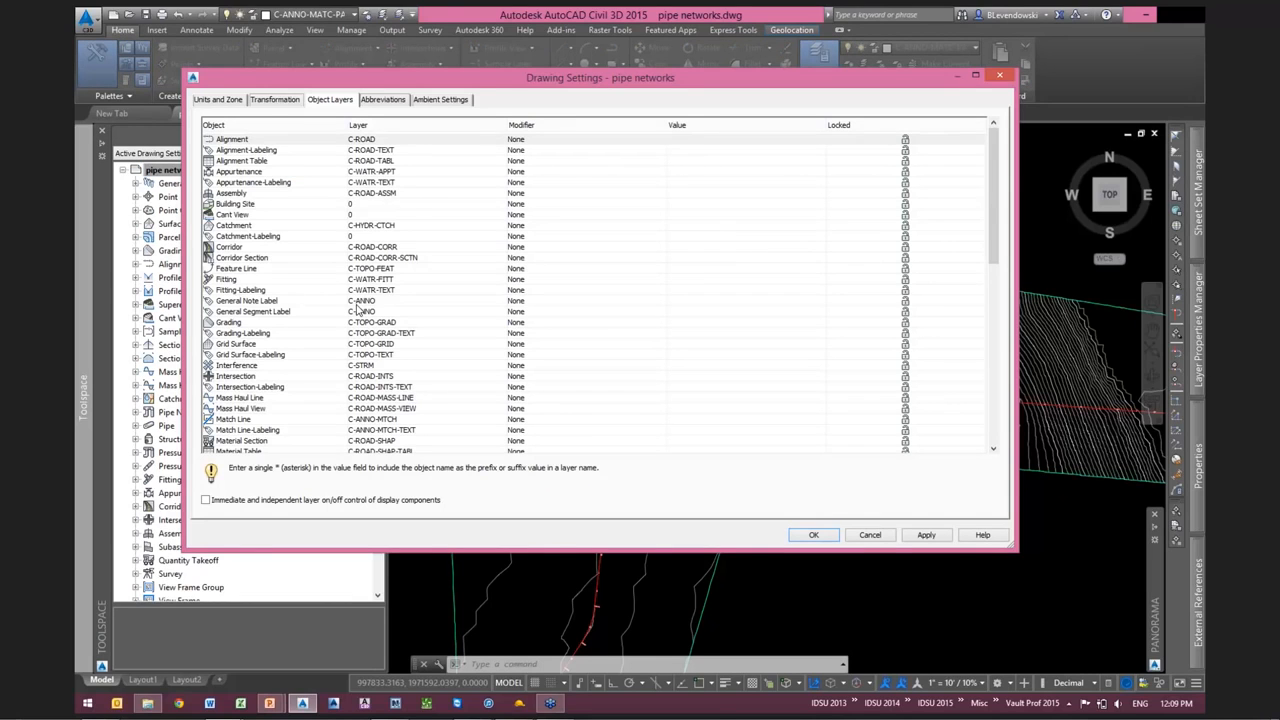
{"action": "scroll", "coordinate": [357, 311], "scroll_direction": "down", "scroll_amount": 7}
{"action": "left_click", "coordinate": [538, 288]}
{"action": "left_click", "coordinate": [530, 289]}
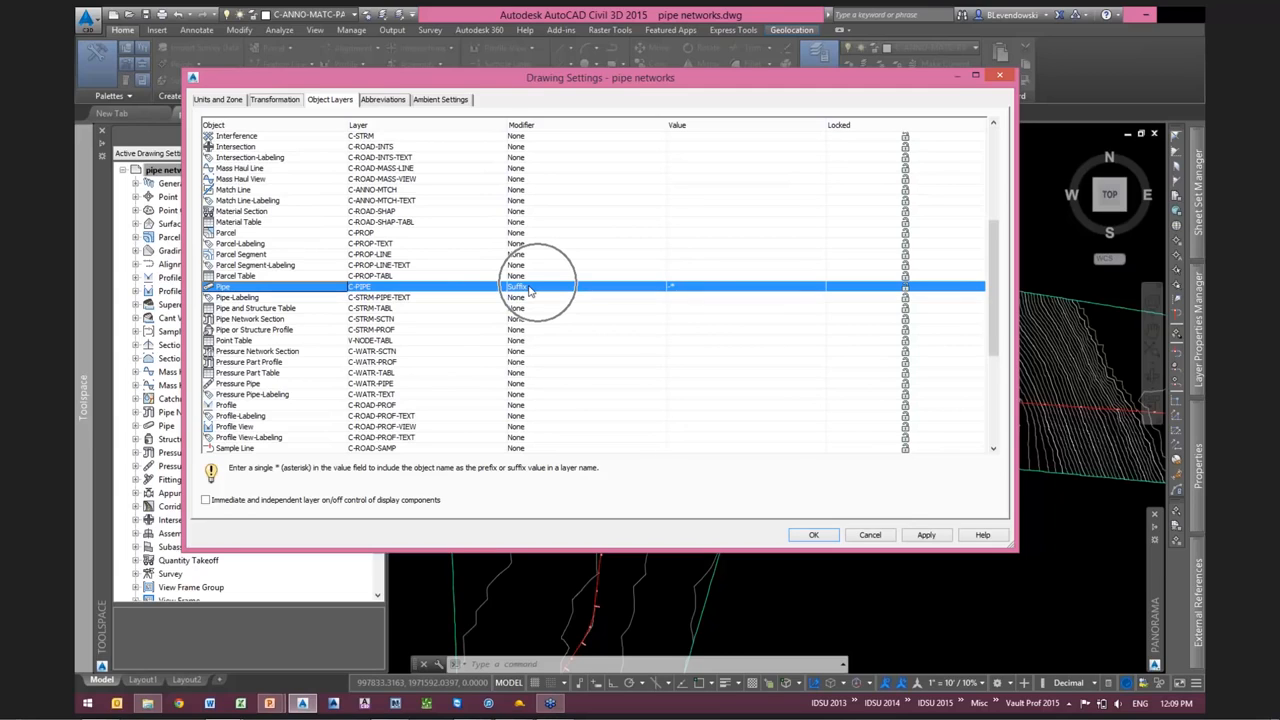
{"action": "left_click", "coordinate": [700, 285]}
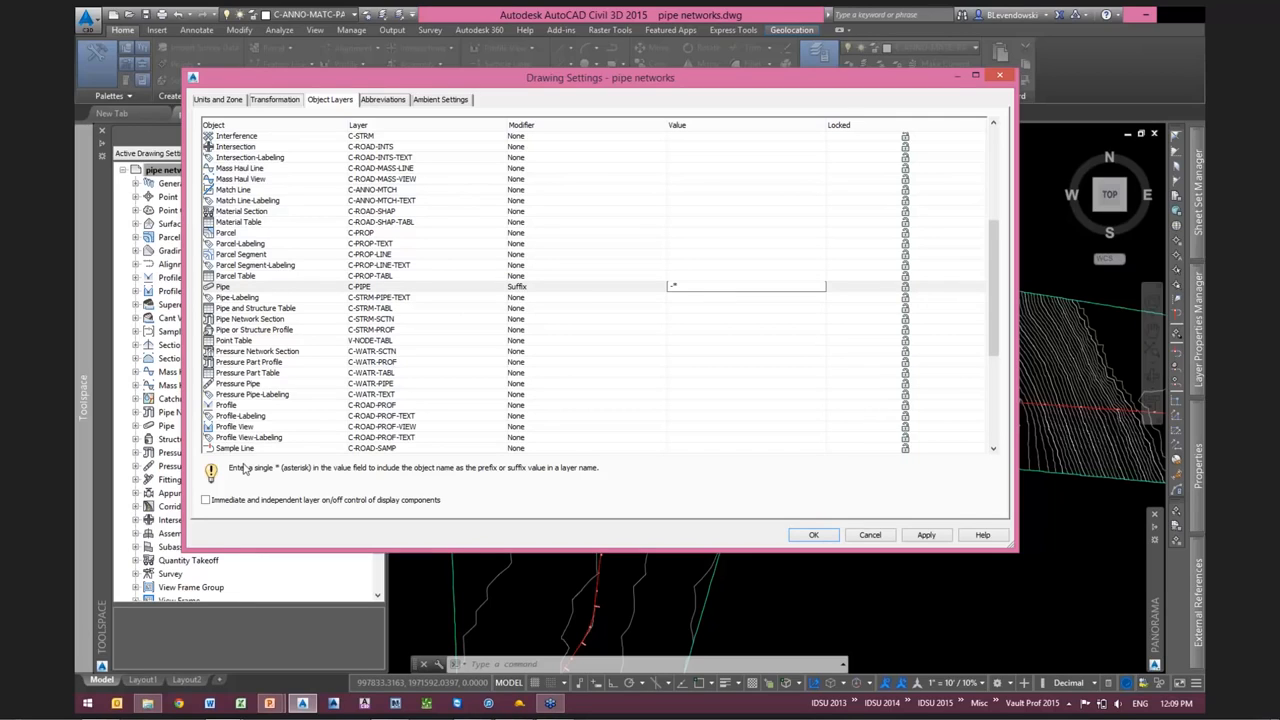
{"action": "key", "text": "shift+Left"}
{"action": "left_click", "coordinate": [676, 285]}
{"action": "key", "text": "Return"}
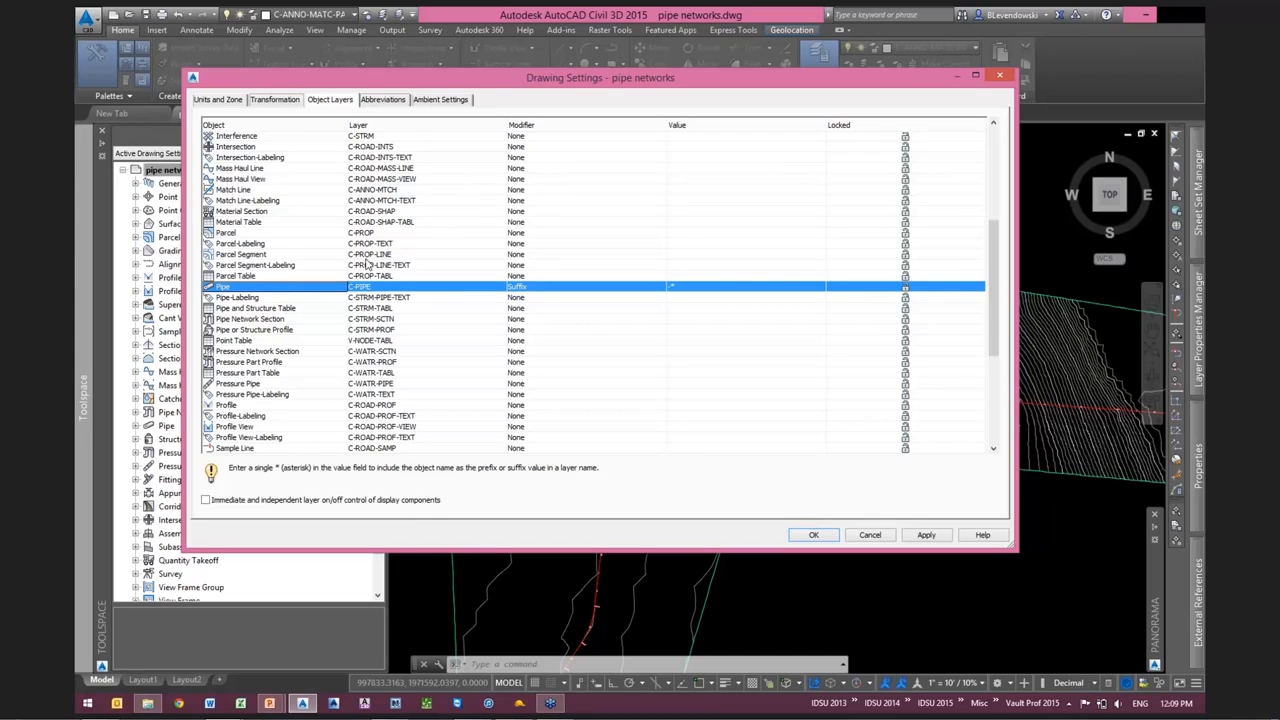
{"action": "scroll", "coordinate": [682, 258], "scroll_direction": "down", "scroll_amount": 1}
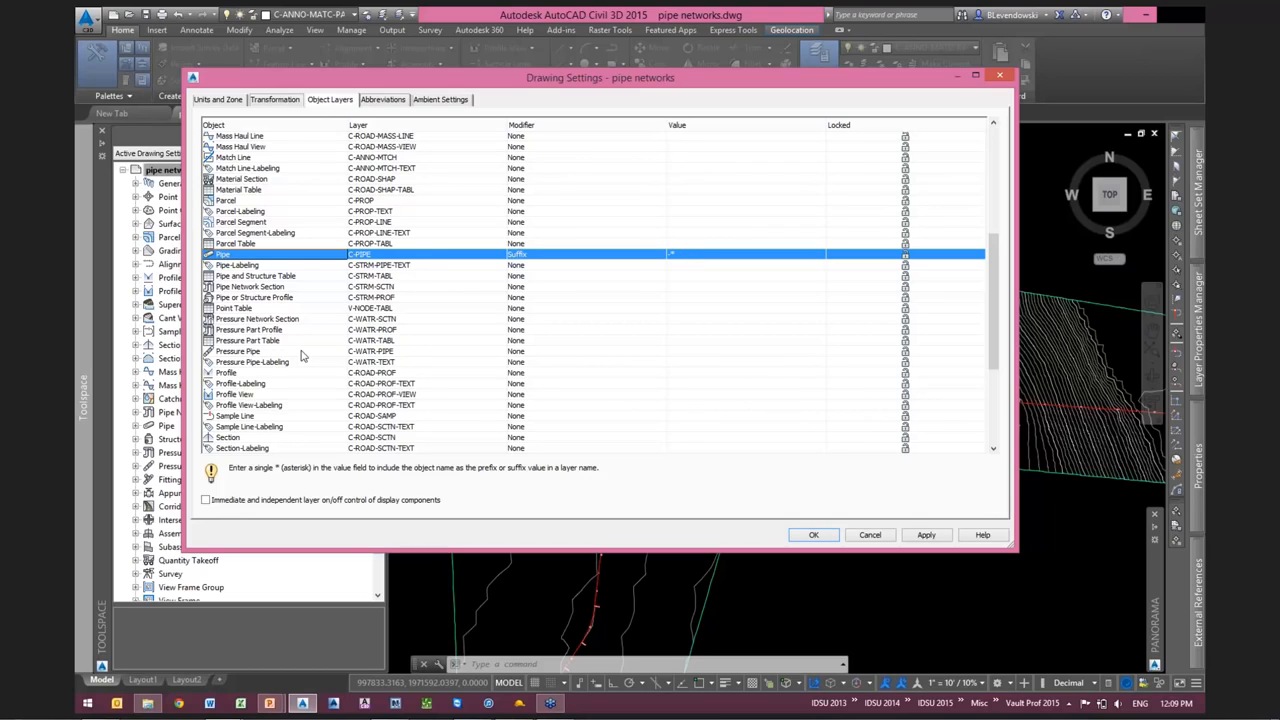
{"action": "scroll", "coordinate": [301, 355], "scroll_direction": "down", "scroll_amount": 5}
{"action": "left_click", "coordinate": [690, 342]}
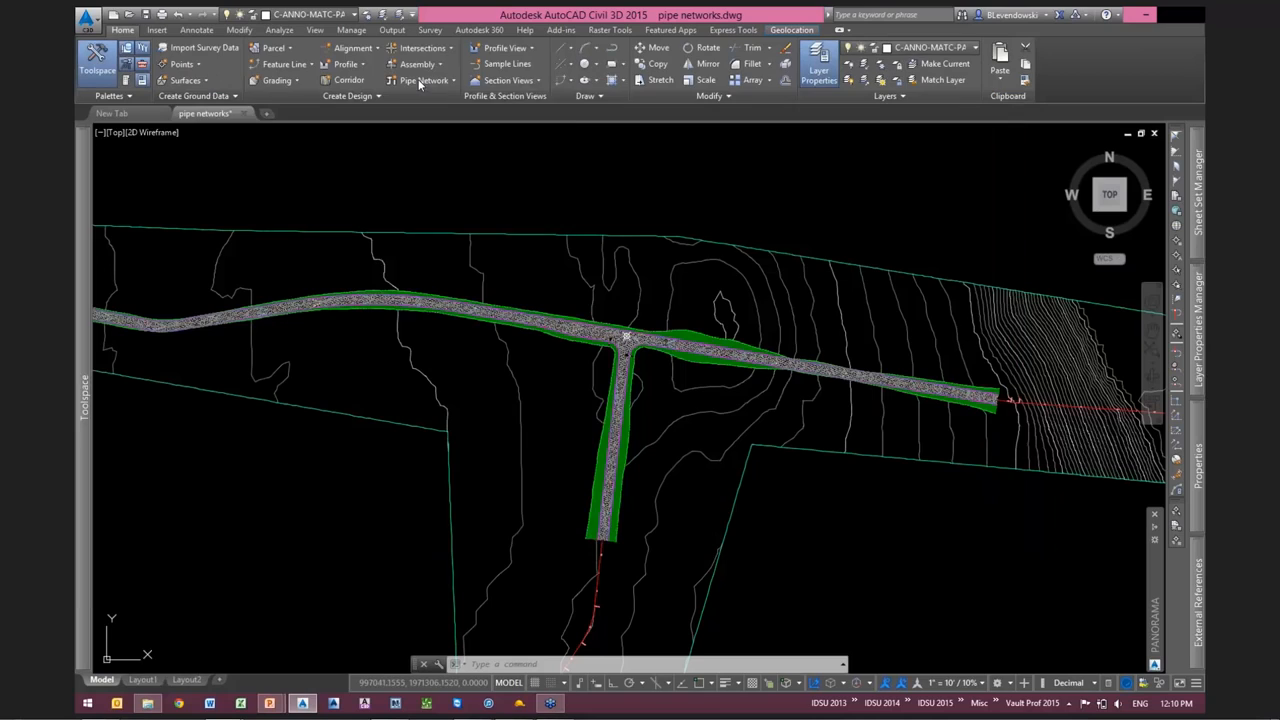
Start a new pipe network named STORM with the Storm Sewer parts list and check its layer assignments
{"action": "left_click", "coordinate": [424, 80]}
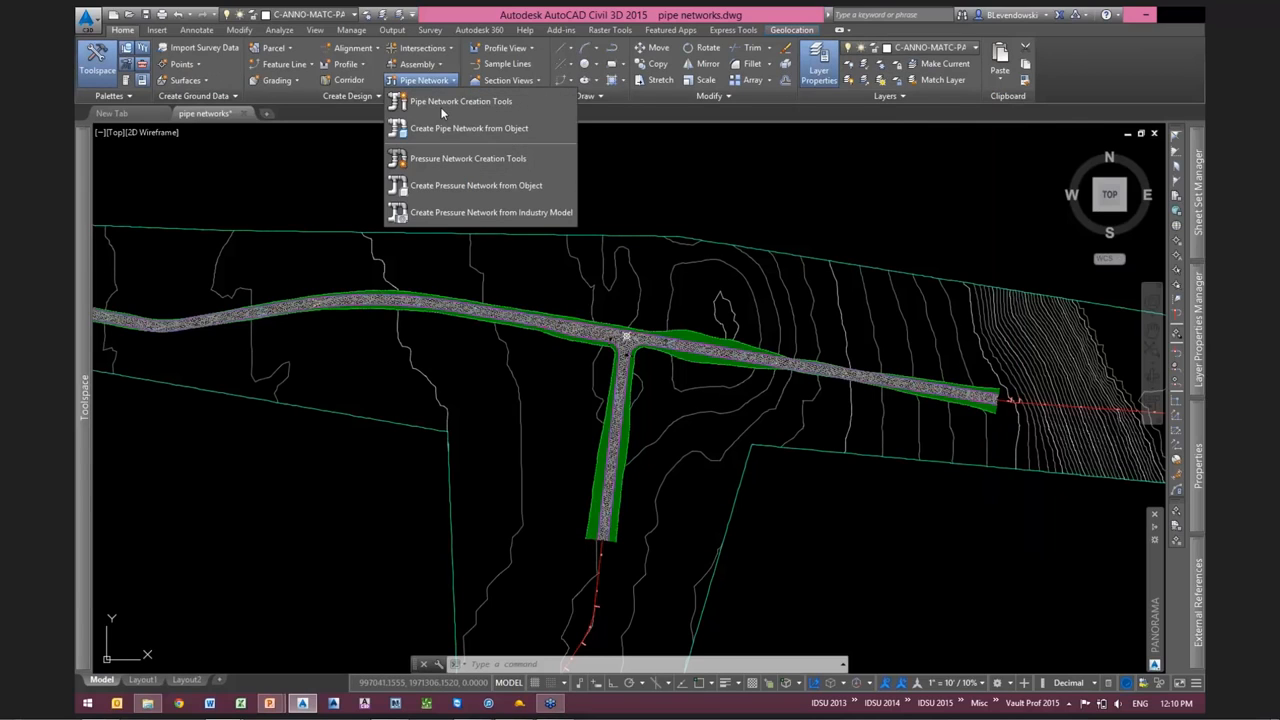
{"action": "left_click", "coordinate": [442, 112]}
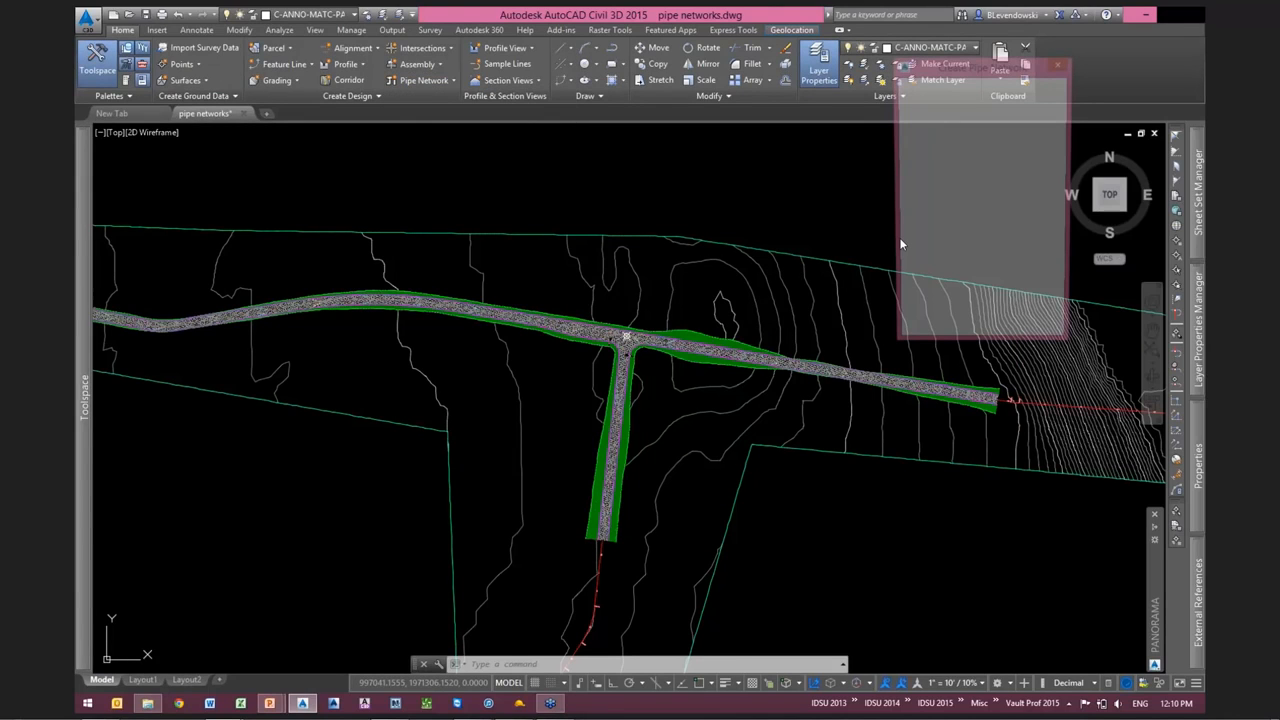
{"action": "type", "text": "s"}
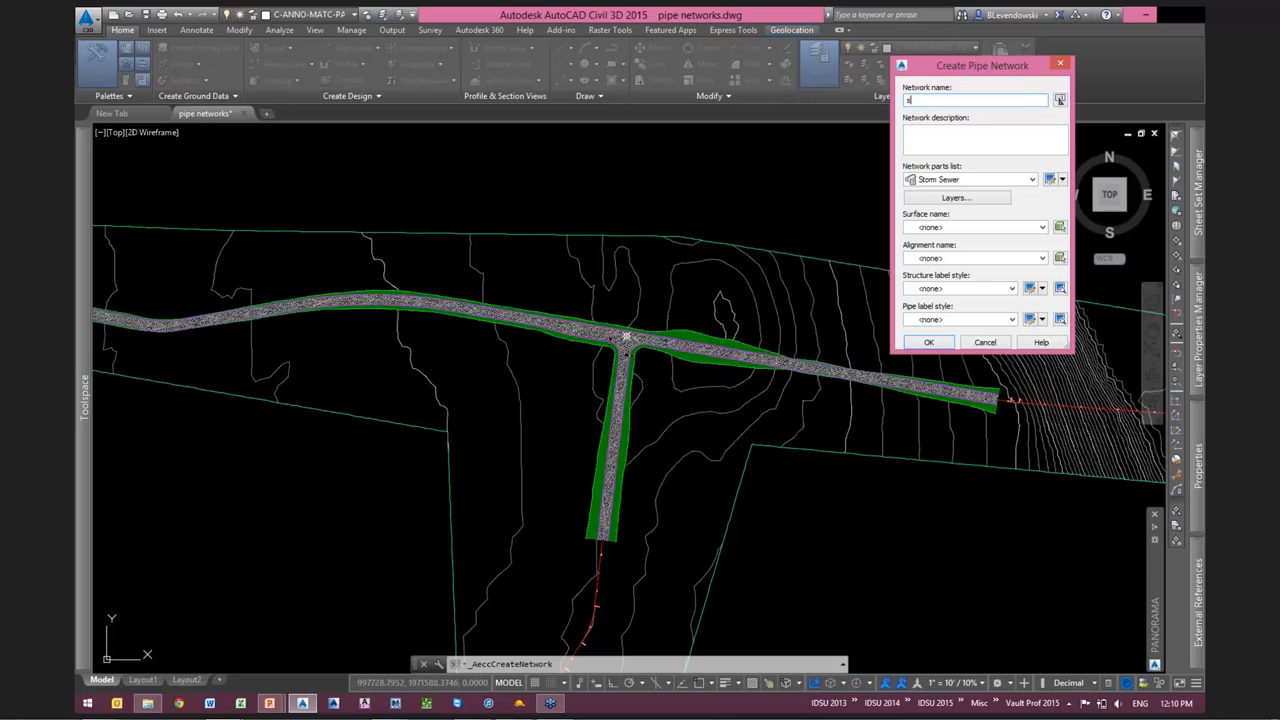
{"action": "type", "text": "TORM"}
{"action": "left_click_drag", "start_coordinate": [974, 66], "coordinate": [611, 129]}
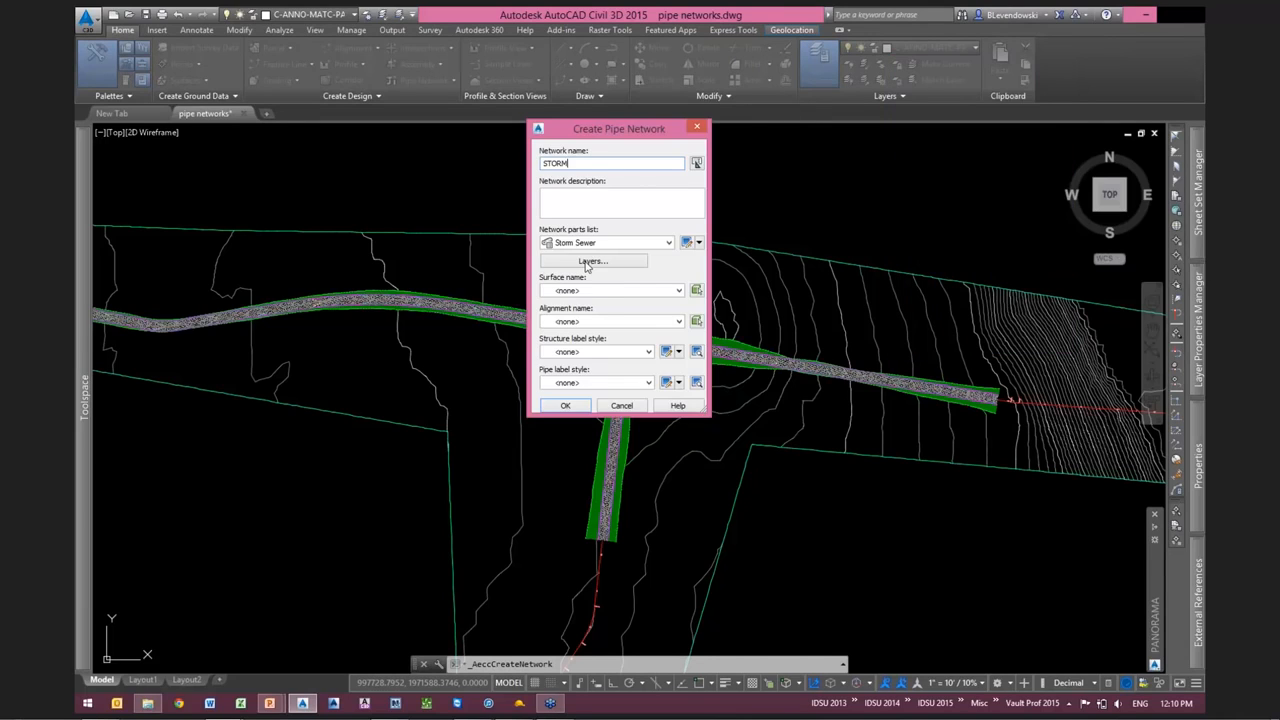
{"action": "left_click", "coordinate": [587, 265]}
{"action": "left_click", "coordinate": [569, 300]}
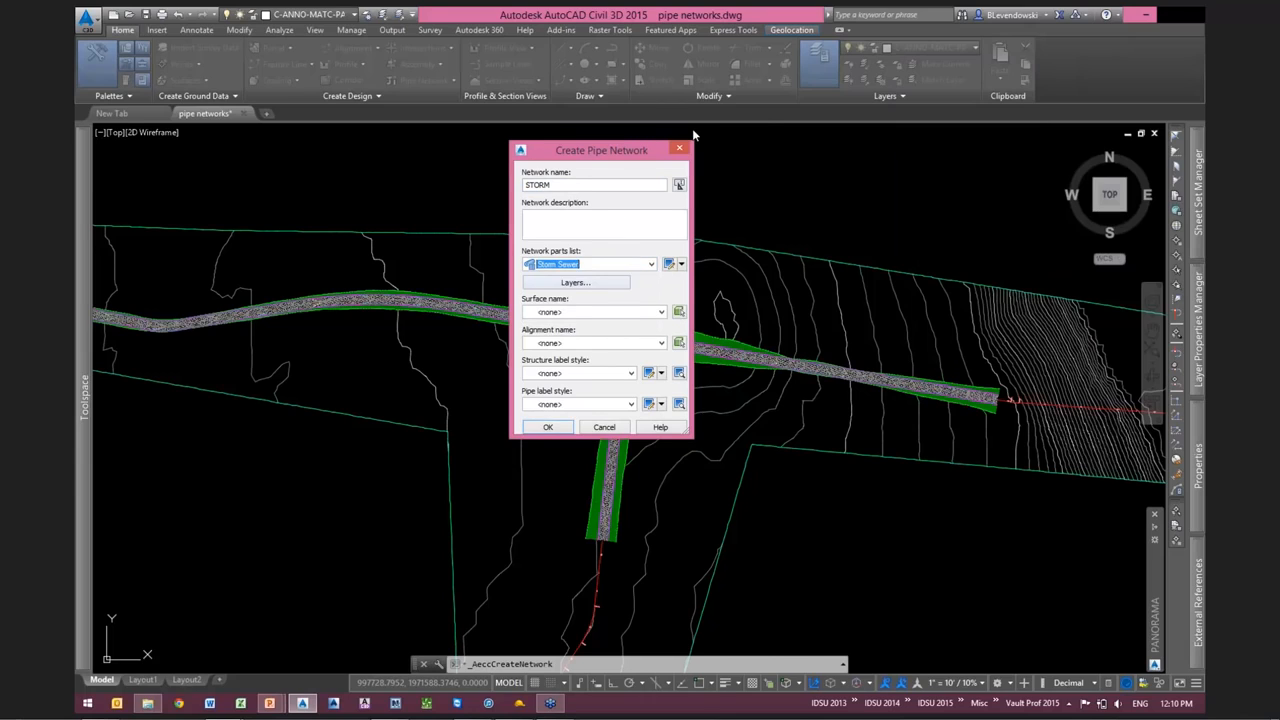
{"action": "left_click_drag", "start_coordinate": [619, 154], "coordinate": [693, 130]}
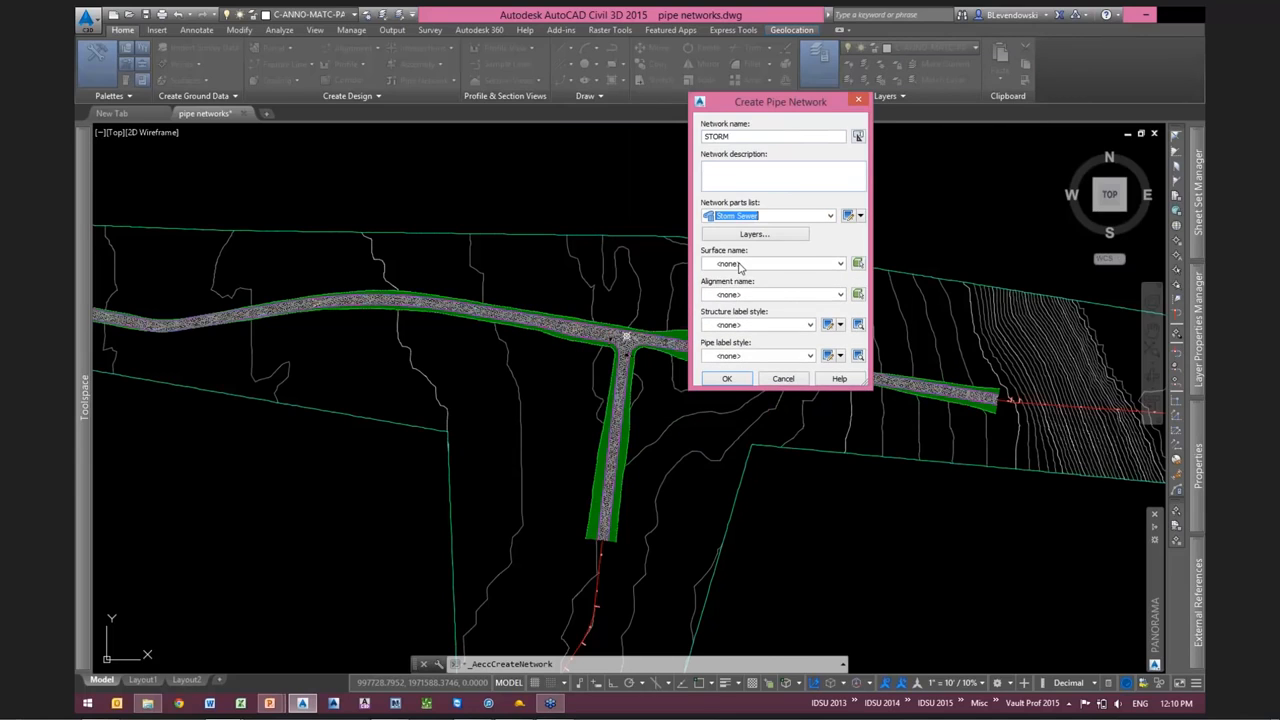
Assign the fg surface and the Main alignment to the STORM network and create it
{"action": "left_click", "coordinate": [739, 265]}
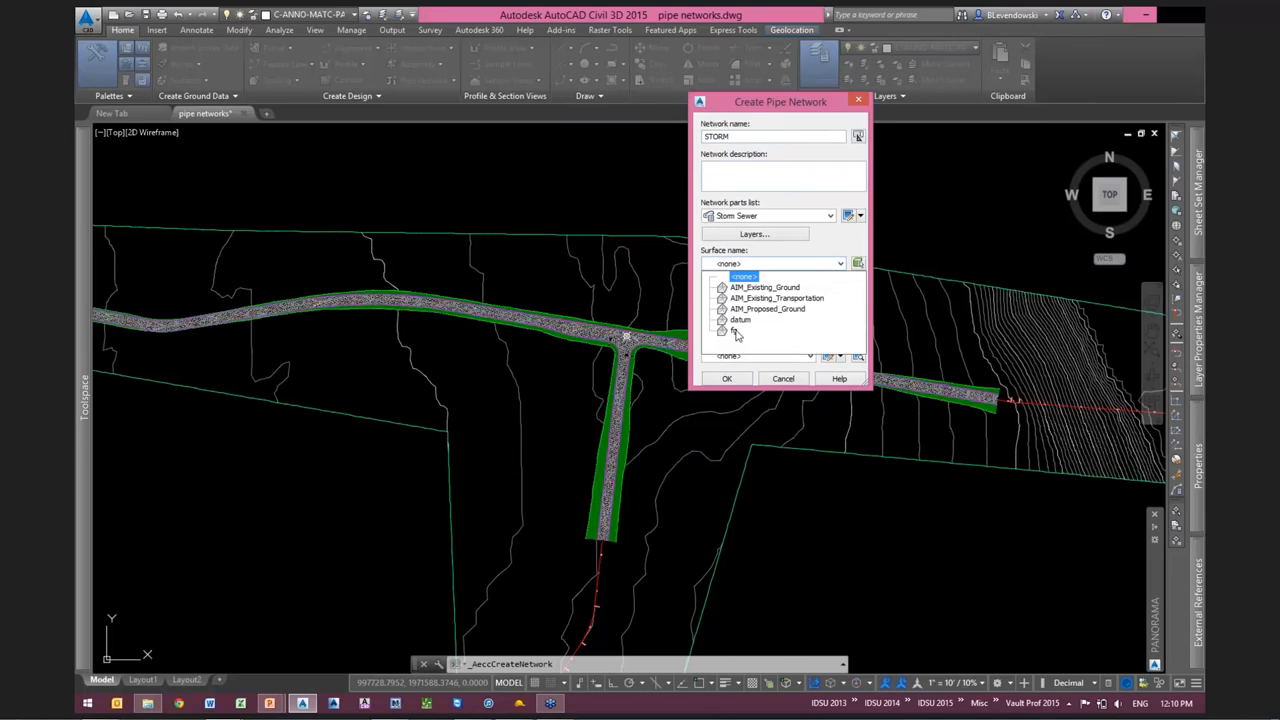
{"action": "left_click", "coordinate": [745, 262]}
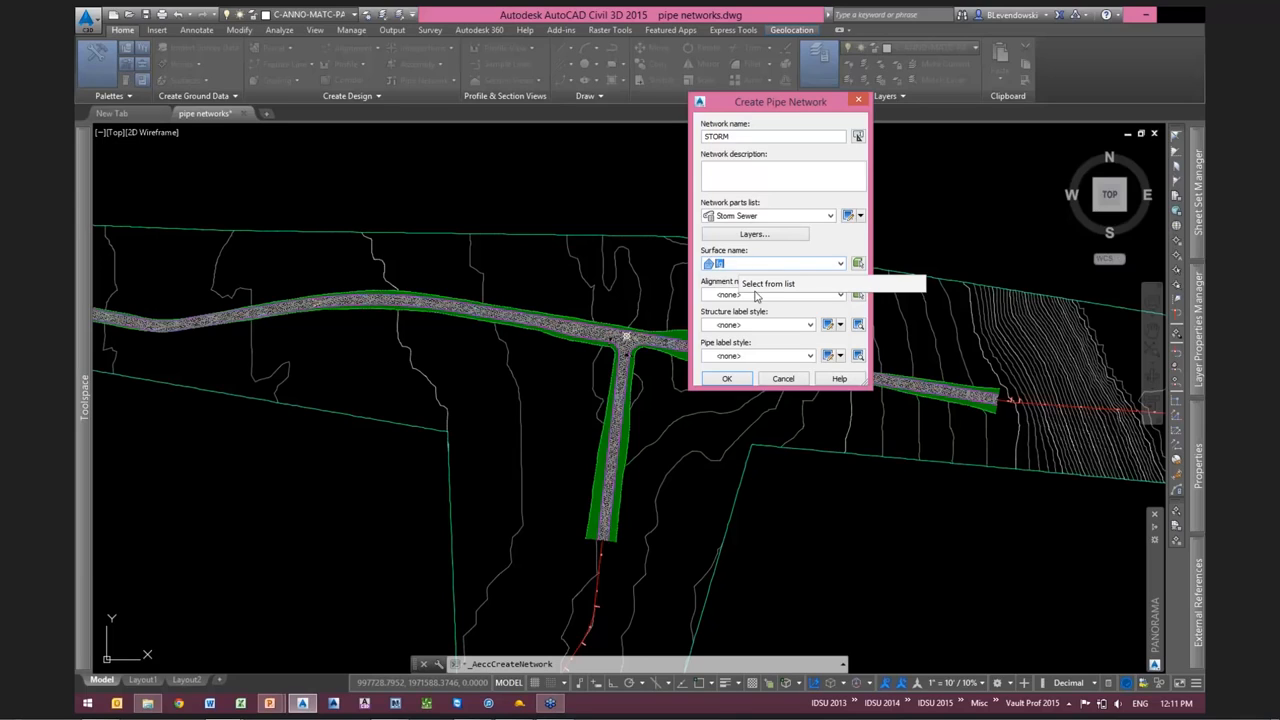
{"action": "left_click", "coordinate": [767, 295]}
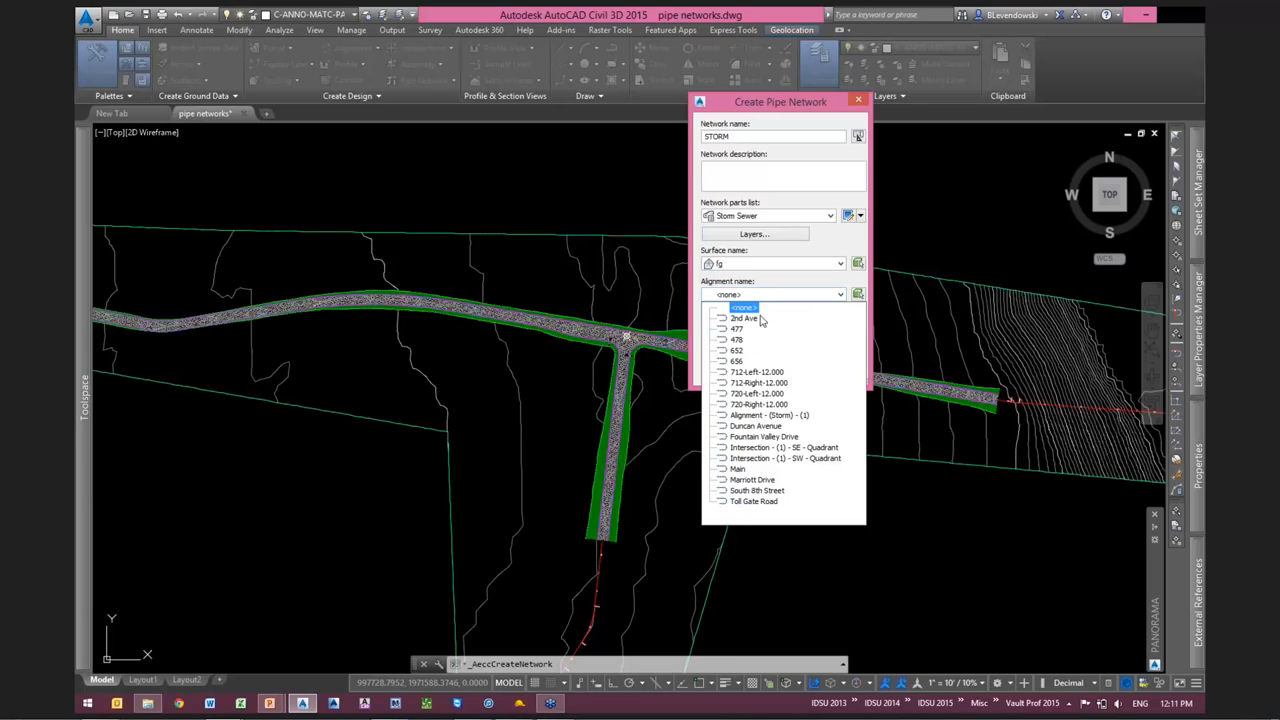
{"action": "left_click", "coordinate": [737, 469]}
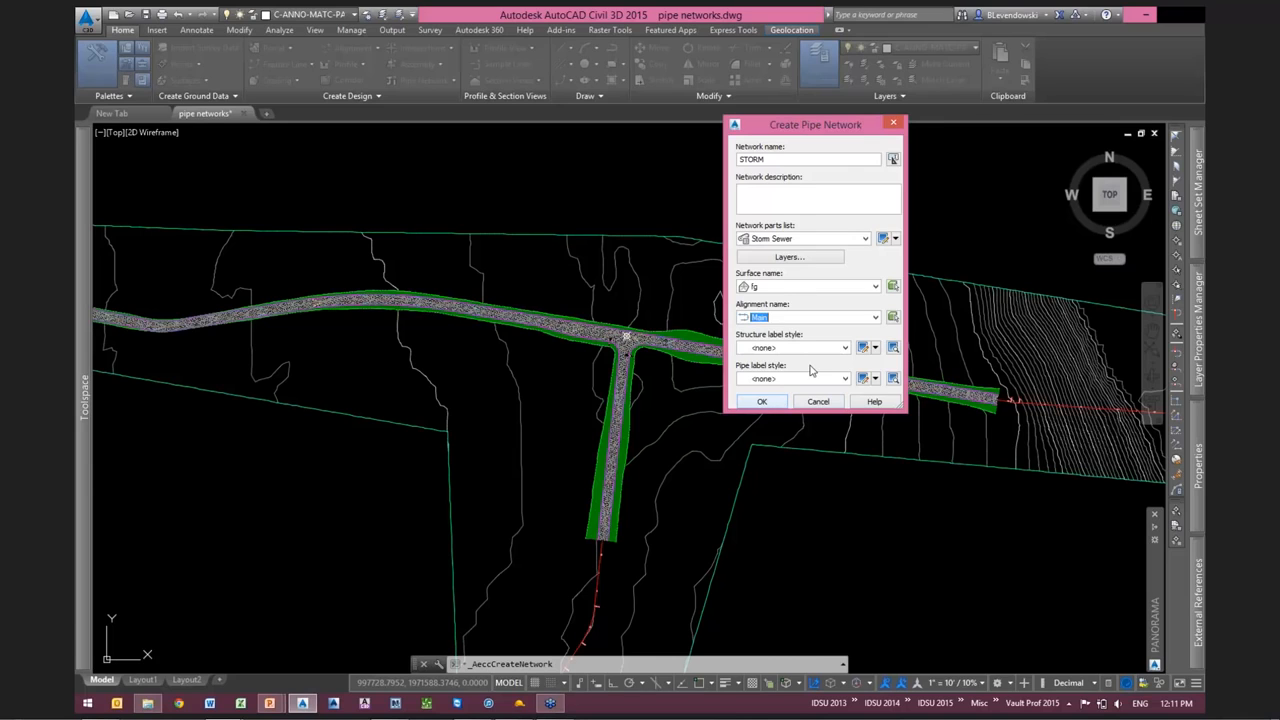
{"action": "key", "text": "Return"}
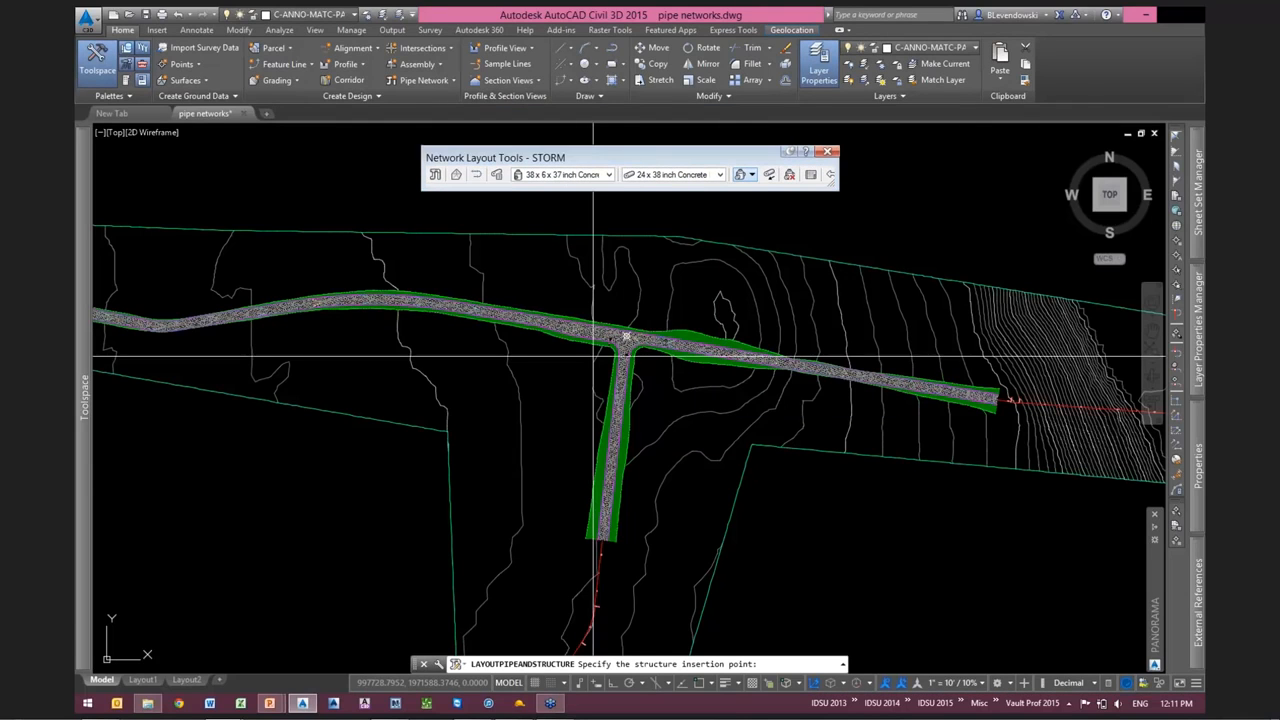
Choose a concentric structure and the 18 inch Concrete Pipe as the parts for laying out the network
{"action": "scroll", "coordinate": [594, 355], "scroll_direction": "up", "scroll_amount": 4}
{"action": "middle_click_drag", "start_coordinate": [576, 355], "coordinate": [489, 406]}
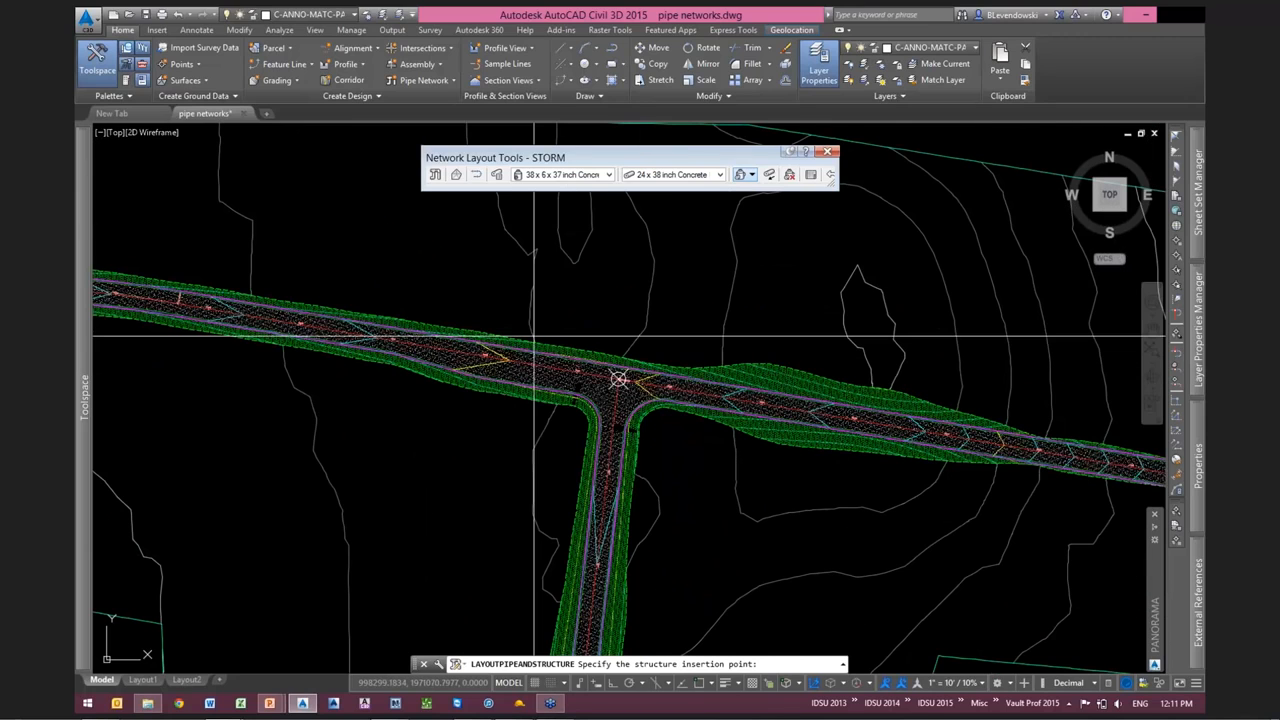
{"action": "left_click", "coordinate": [588, 176]}
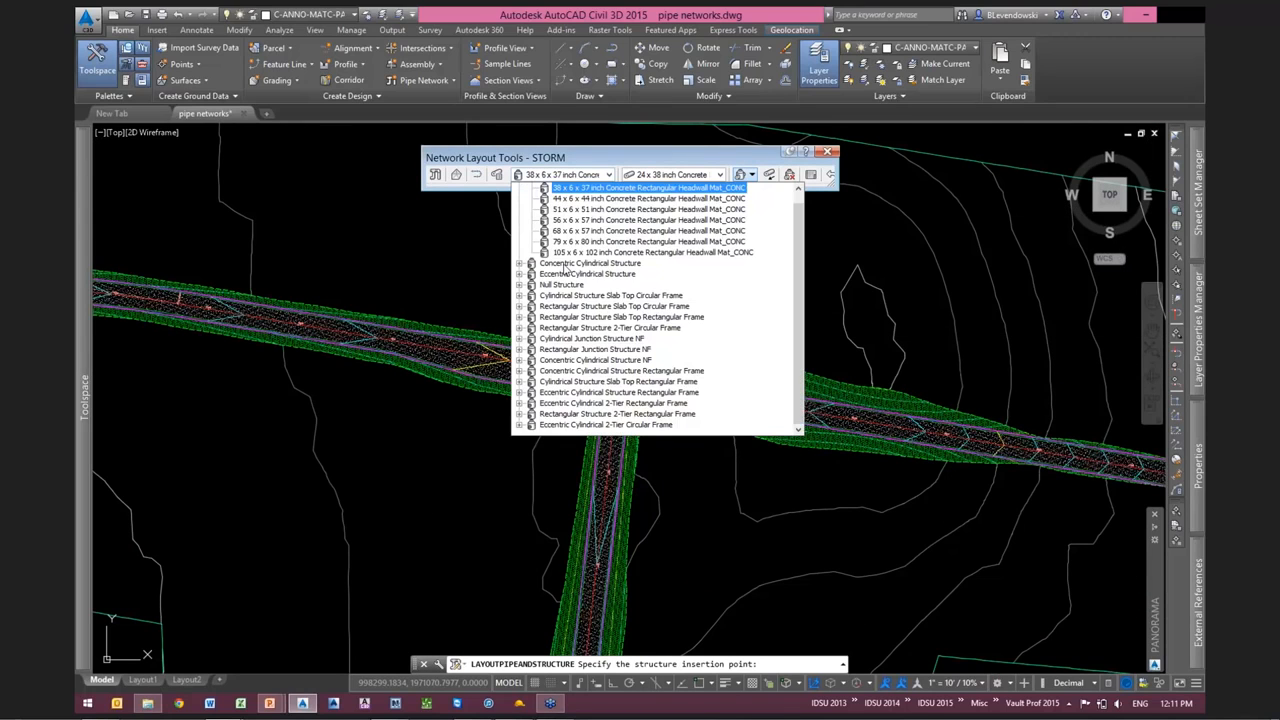
{"action": "left_click", "coordinate": [588, 274]}
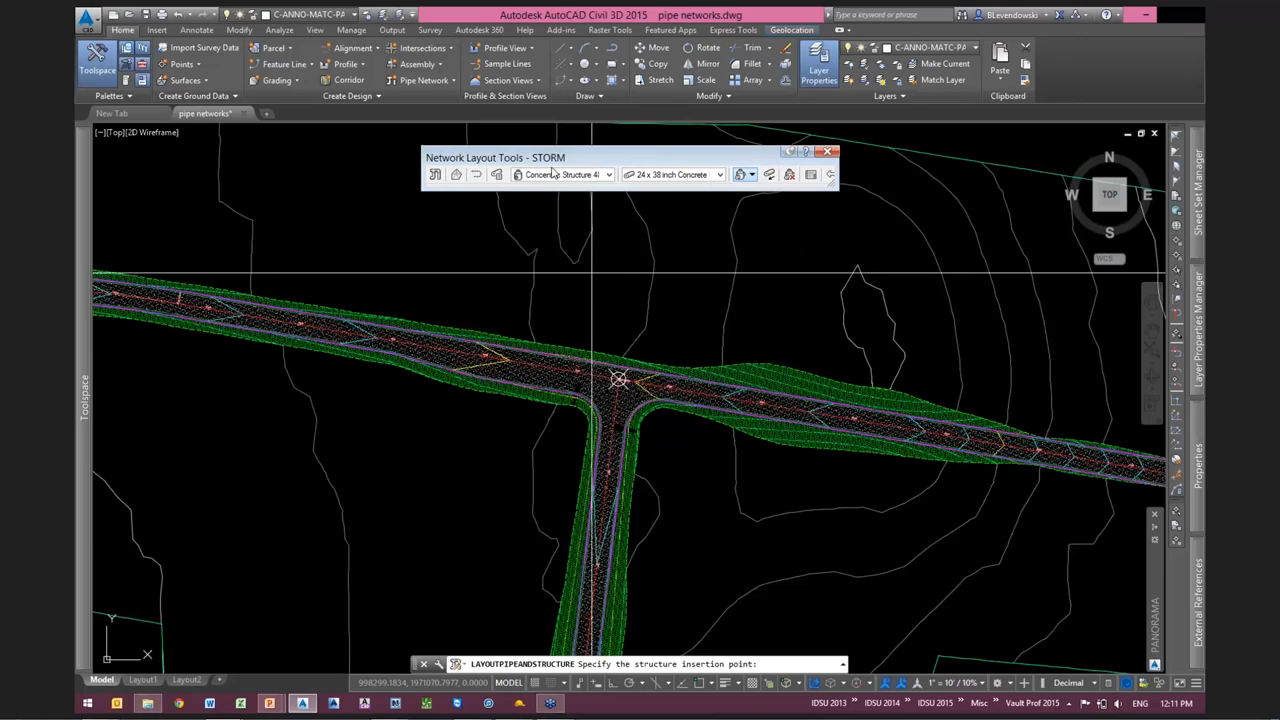
{"action": "left_click", "coordinate": [687, 176]}
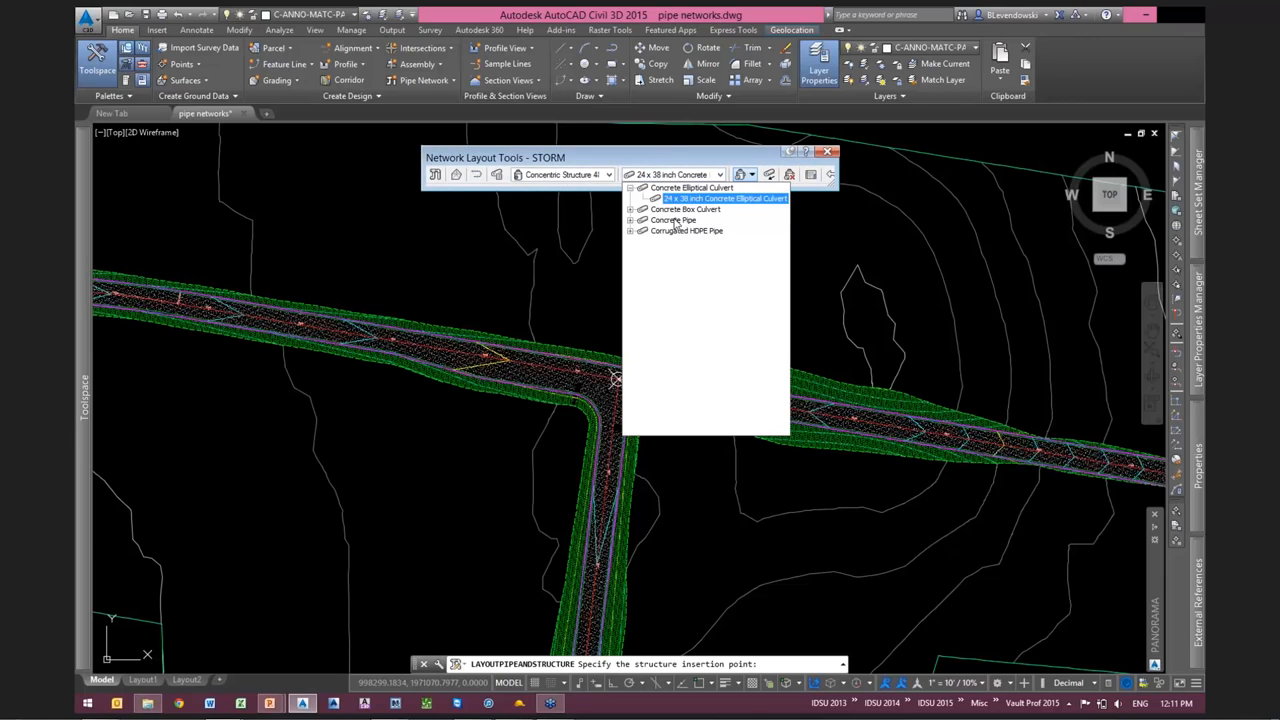
{"action": "double_click", "coordinate": [673, 220]}
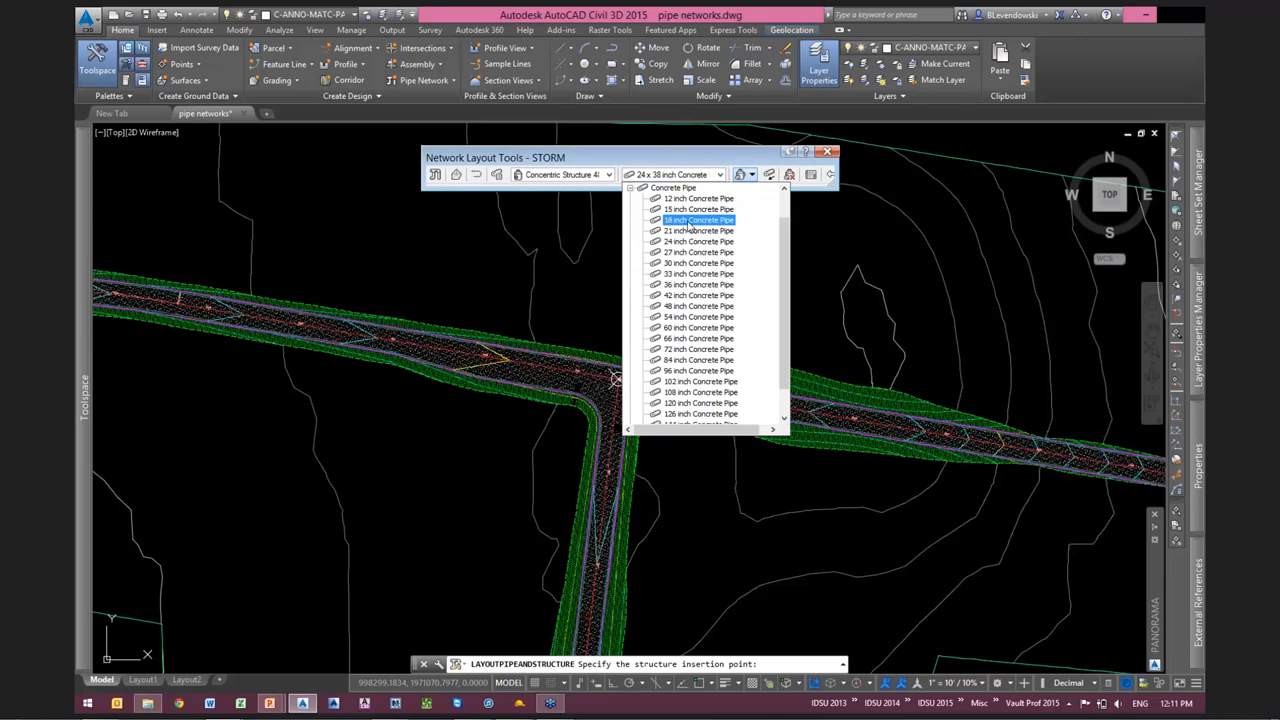
{"action": "left_click", "coordinate": [689, 221]}
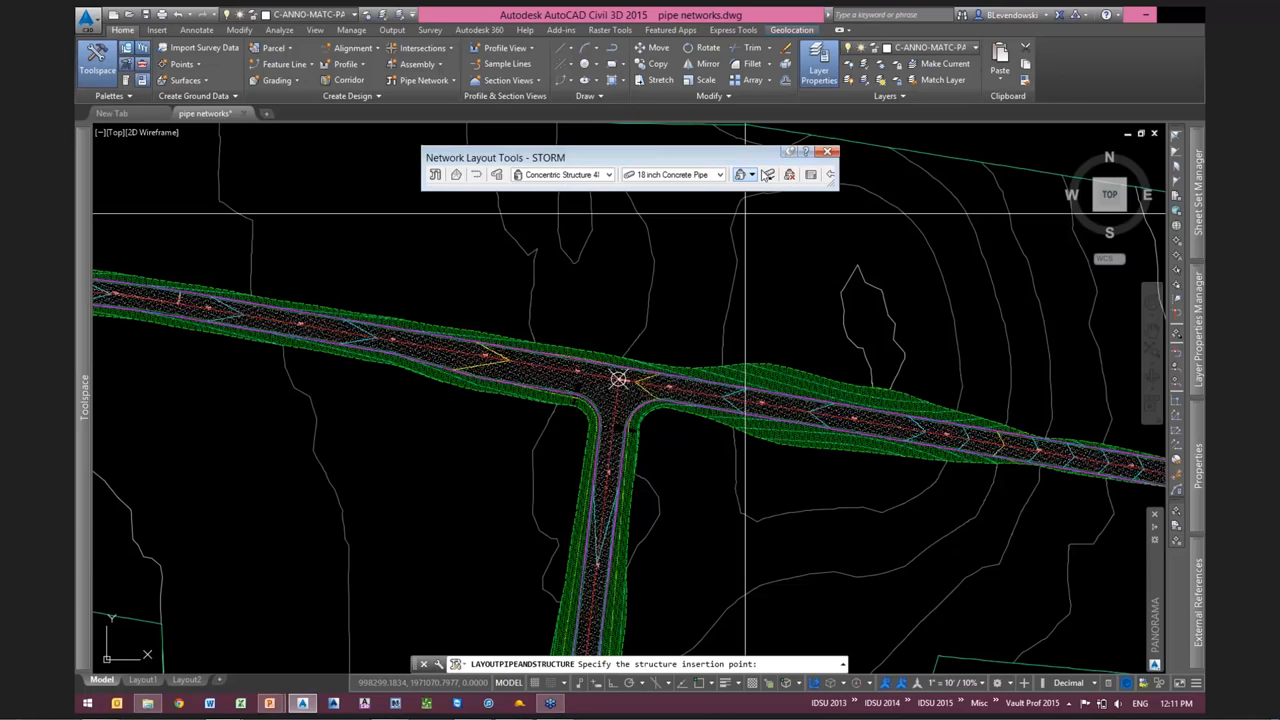
Toggle the pipe drawing direction to upslope and back to downslope
{"action": "left_click", "coordinate": [771, 177]}
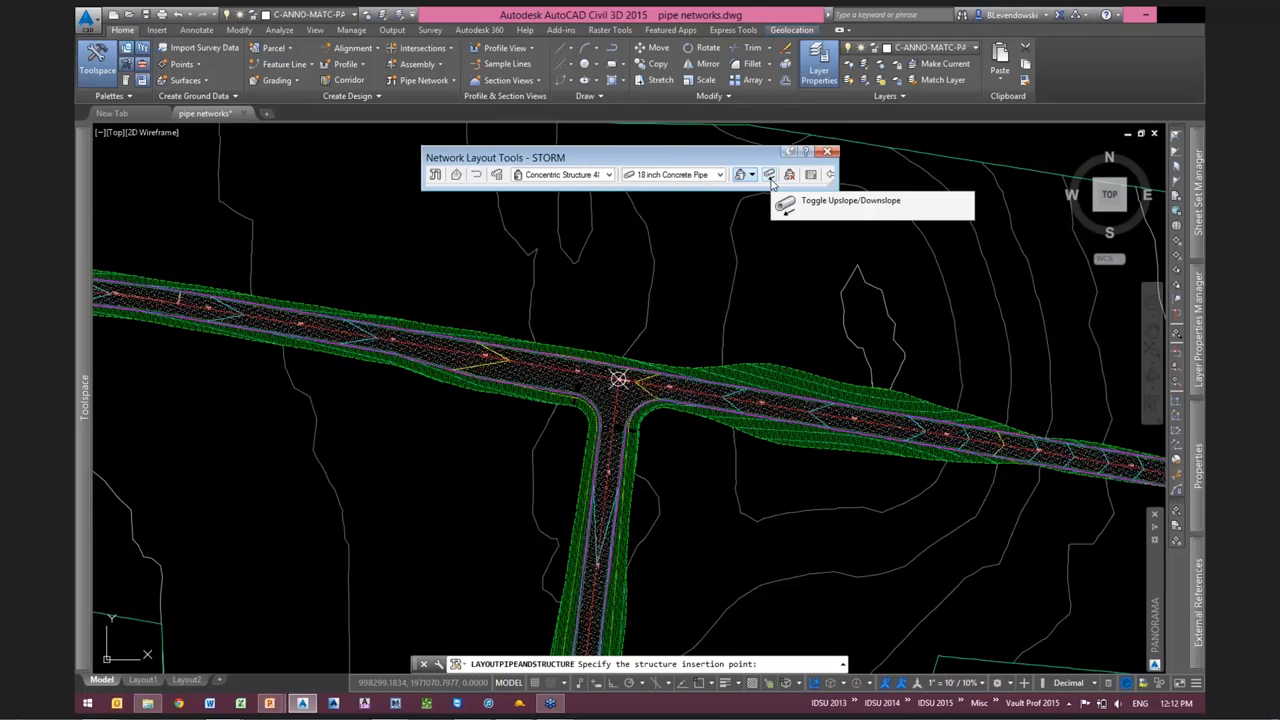
{"action": "left_click", "coordinate": [769, 175]}
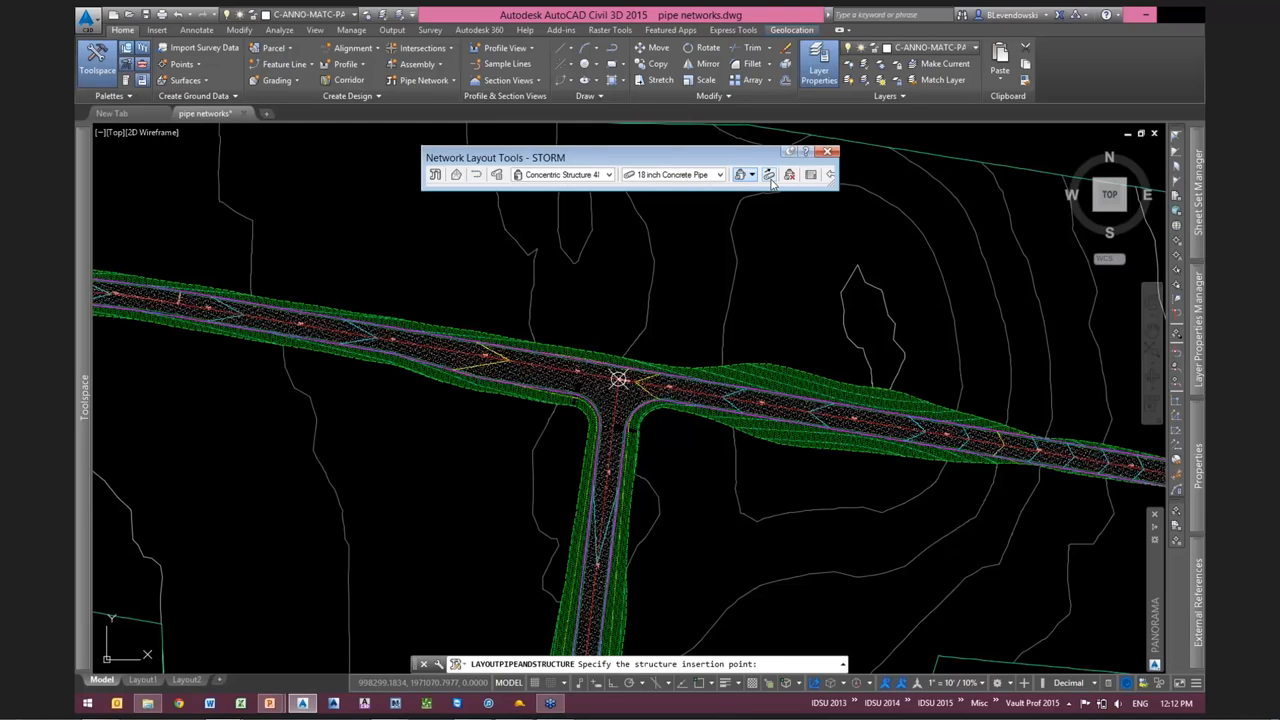
{"action": "left_click", "coordinate": [769, 175]}
{"action": "left_click", "coordinate": [756, 176]}
{"action": "left_click", "coordinate": [775, 189]}
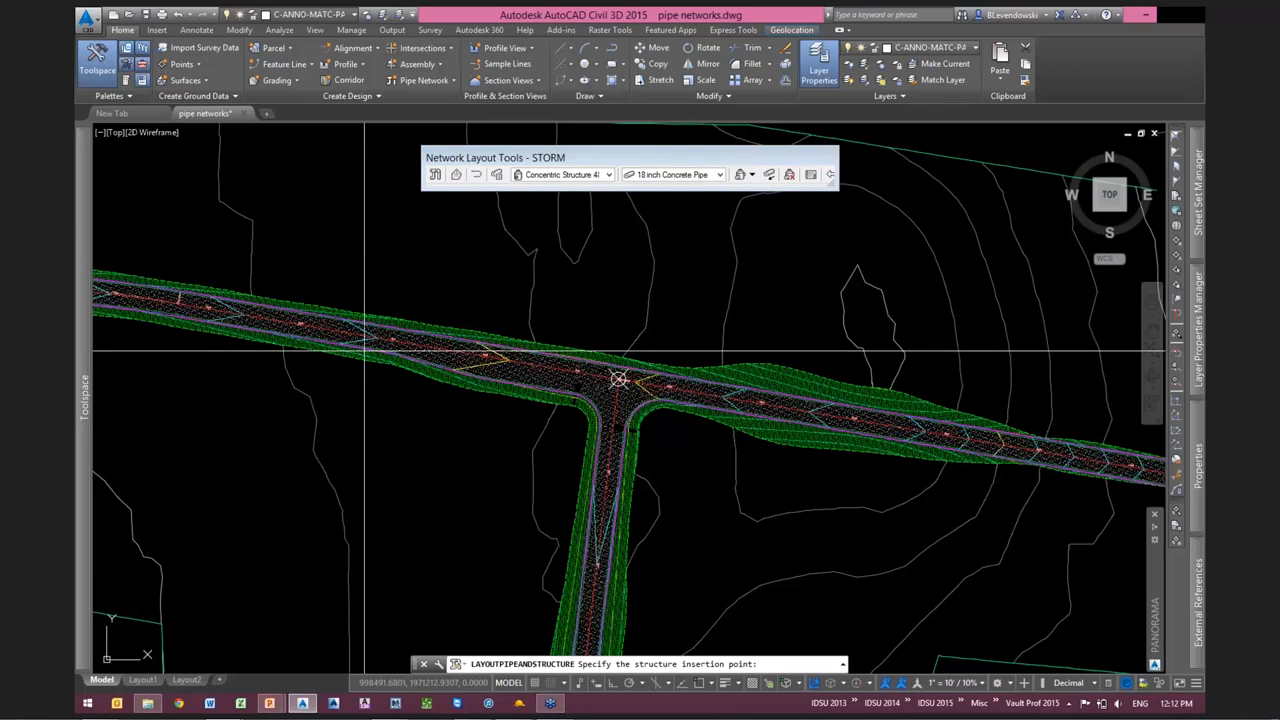
Place the first structure at station 18+00 on the Main alignment and run a pipe to a second structure at station 20+00
{"action": "scroll", "coordinate": [365, 350], "scroll_direction": "up", "scroll_amount": 2}
{"action": "middle_click_drag", "start_coordinate": [365, 350], "coordinate": [525, 396]}
{"action": "scroll", "coordinate": [505, 385], "scroll_direction": "up", "scroll_amount": 2}
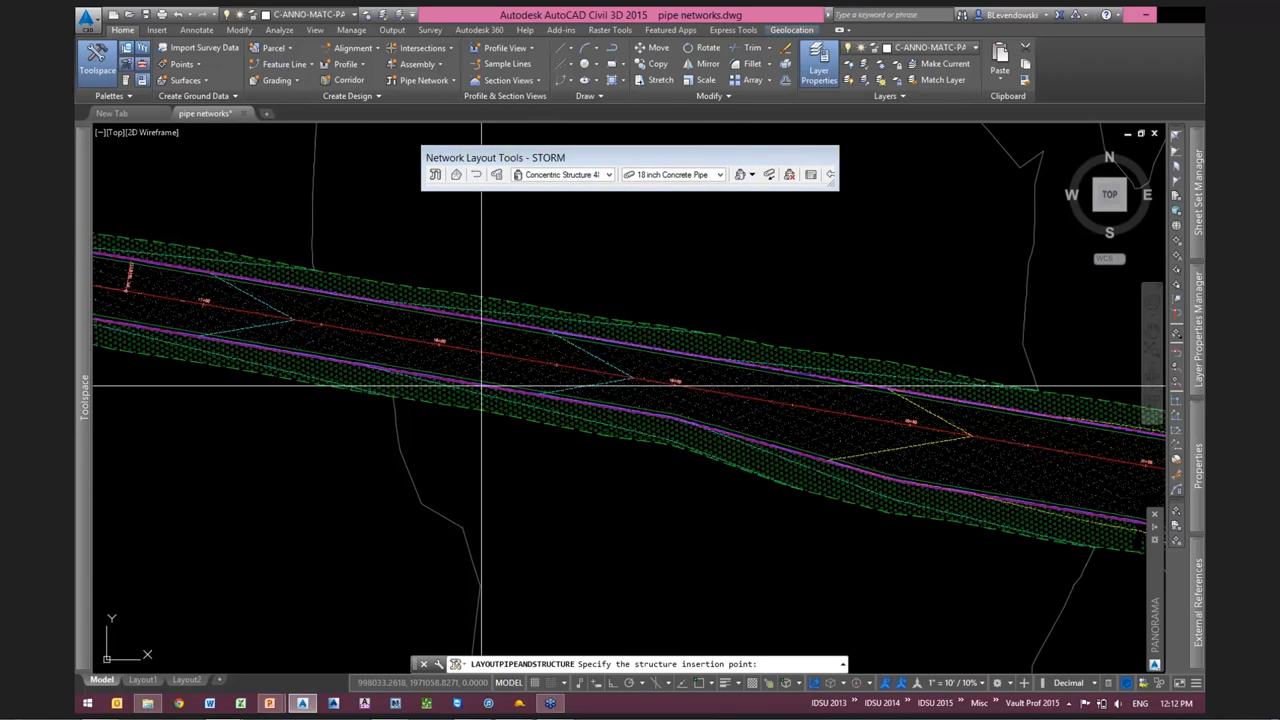
{"action": "left_click", "coordinate": [438, 343]}
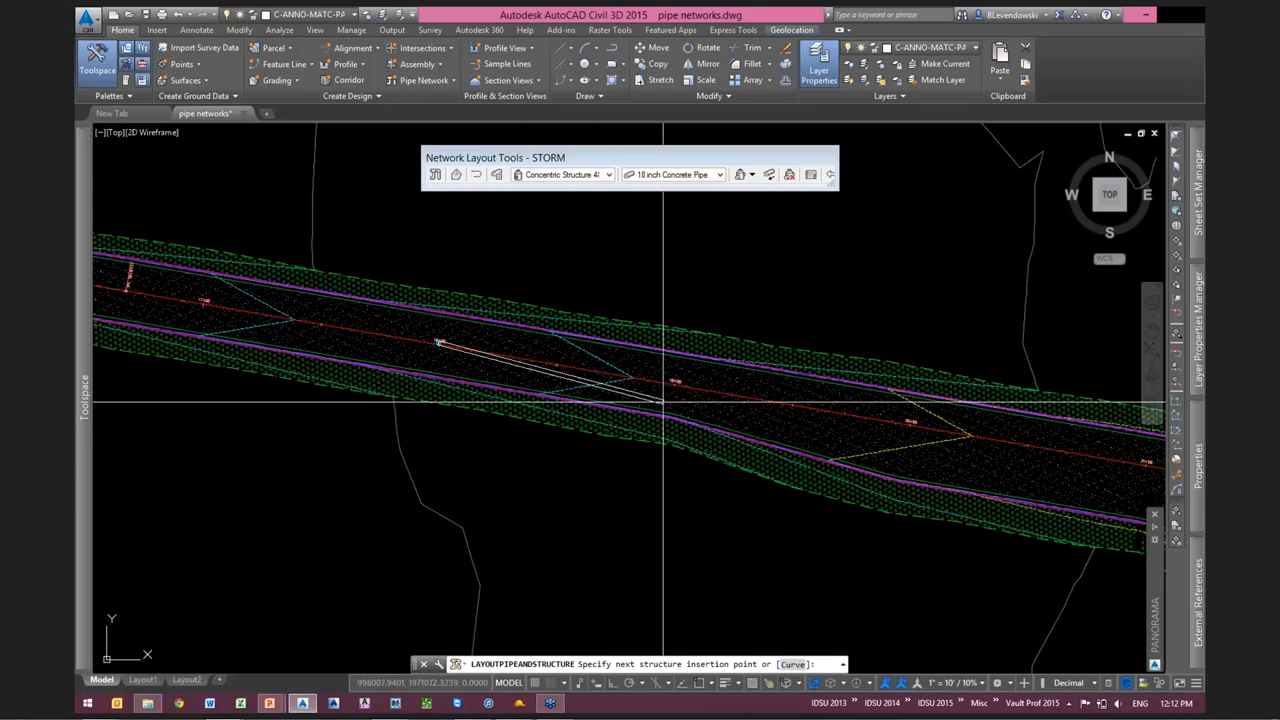
{"action": "scroll", "coordinate": [662, 402], "scroll_direction": "up", "scroll_amount": 4}
{"action": "left_click", "coordinate": [938, 424]}
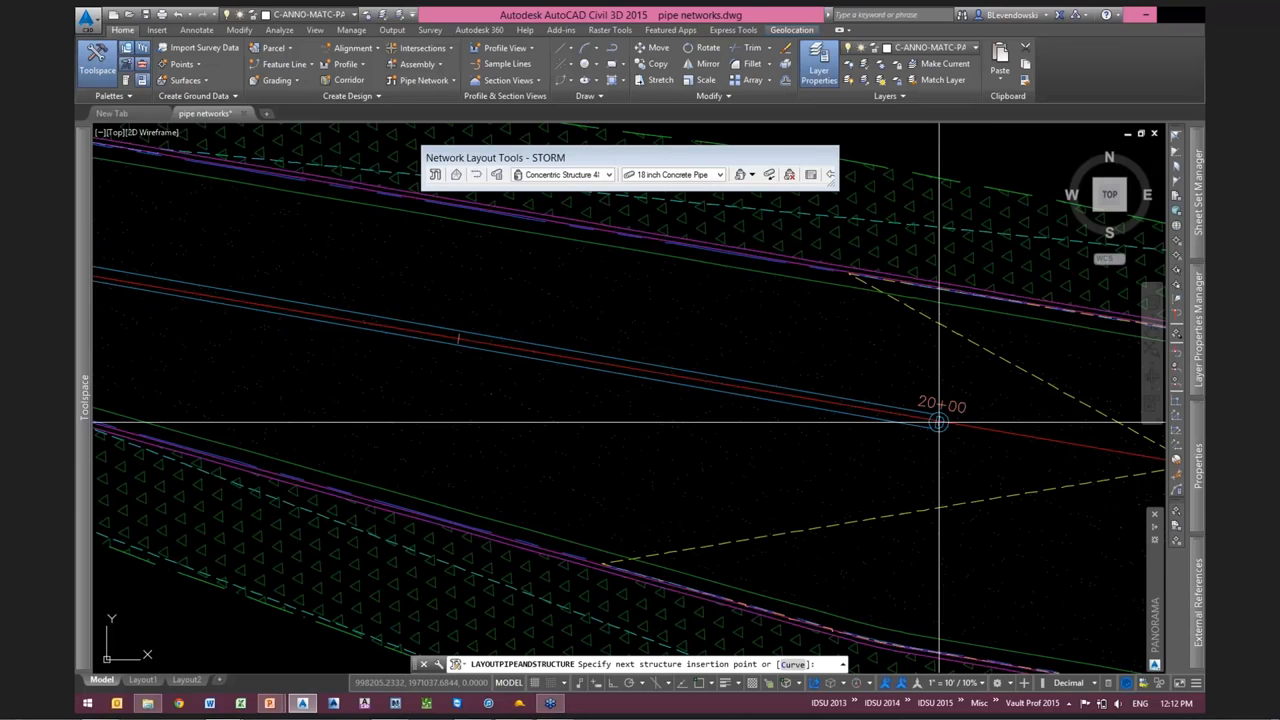
{"action": "middle_click_drag", "start_coordinate": [938, 424], "coordinate": [731, 432]}
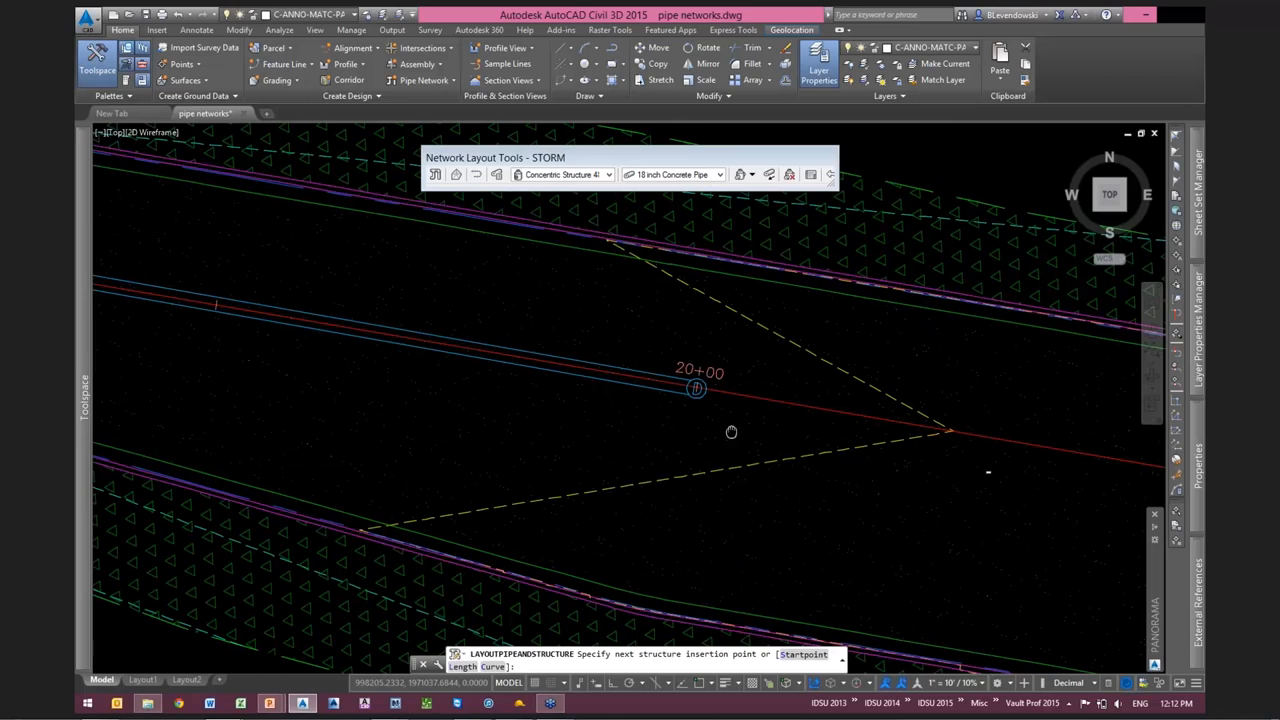
Continue the main storm run with a structure just before the side-road intersection and a last one just past station 22+00, ending the layout
{"action": "scroll", "coordinate": [391, 379], "scroll_direction": "down", "scroll_amount": 3}
{"action": "scroll", "coordinate": [391, 379], "scroll_direction": "down", "scroll_amount": 2}
{"action": "scroll", "coordinate": [707, 429], "scroll_direction": "up", "scroll_amount": 4}
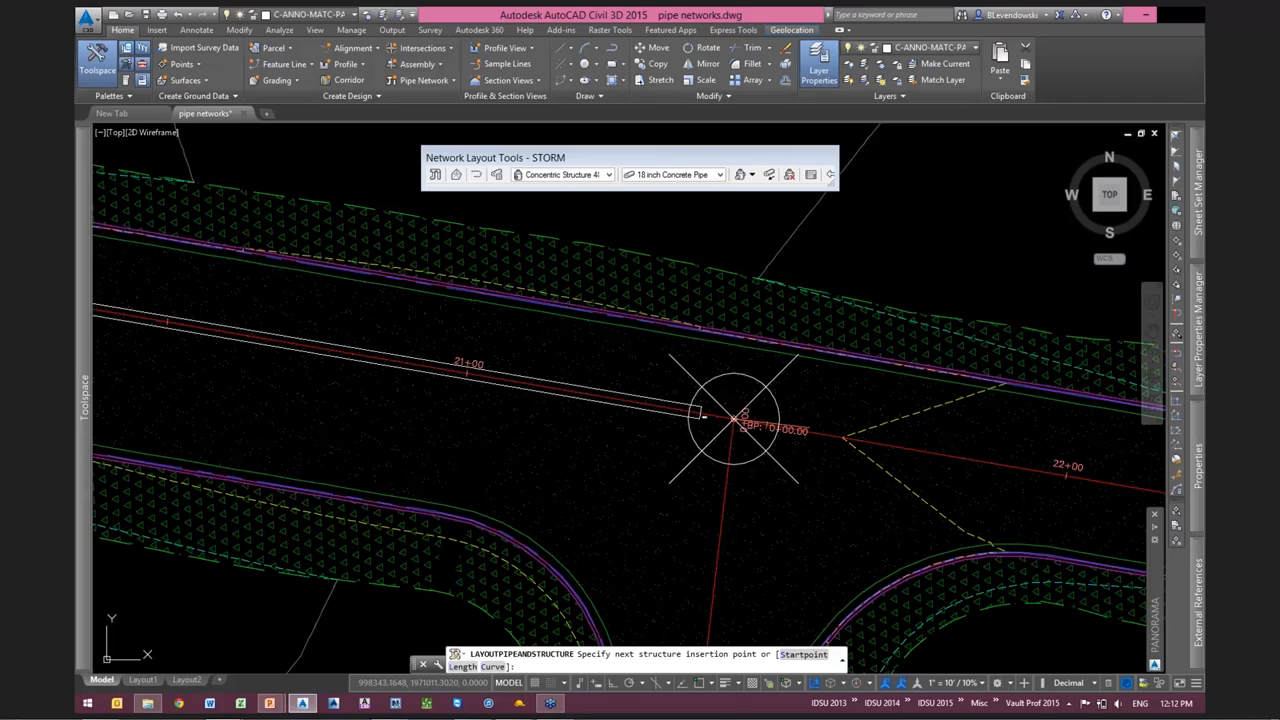
{"action": "middle_click_drag", "start_coordinate": [978, 470], "coordinate": [798, 448]}
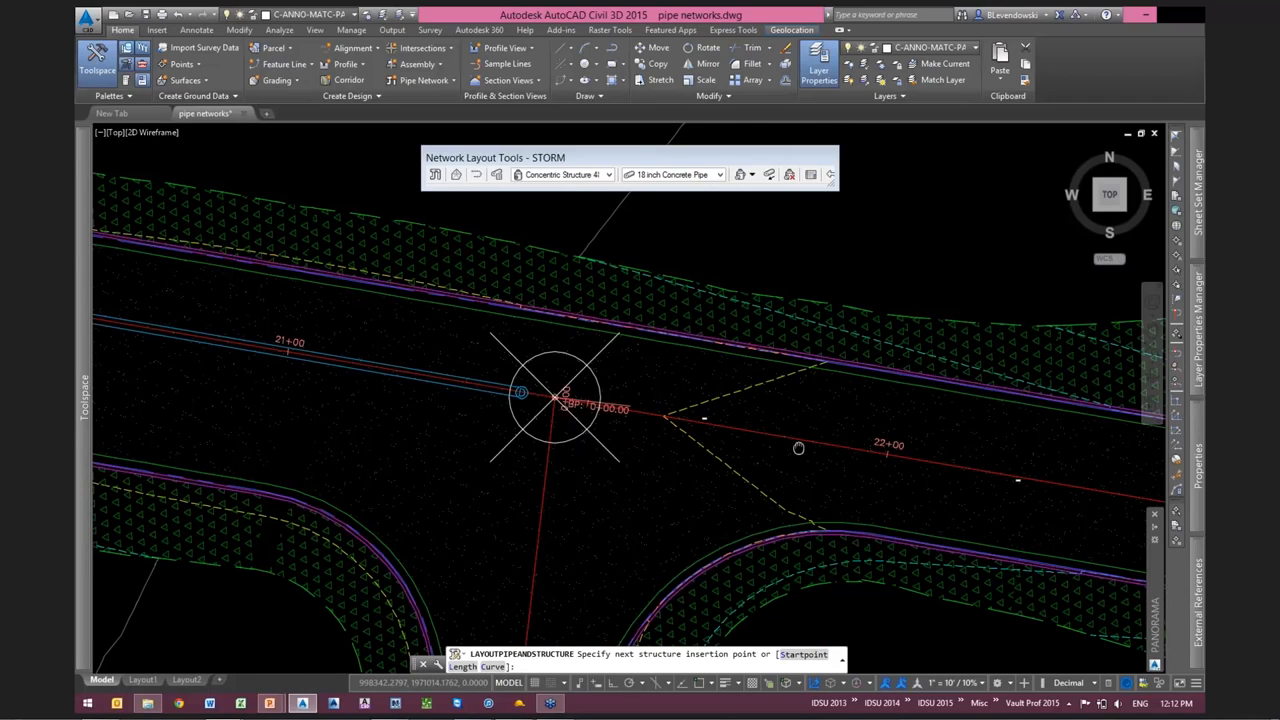
{"action": "middle_click_drag", "start_coordinate": [798, 448], "coordinate": [448, 396]}
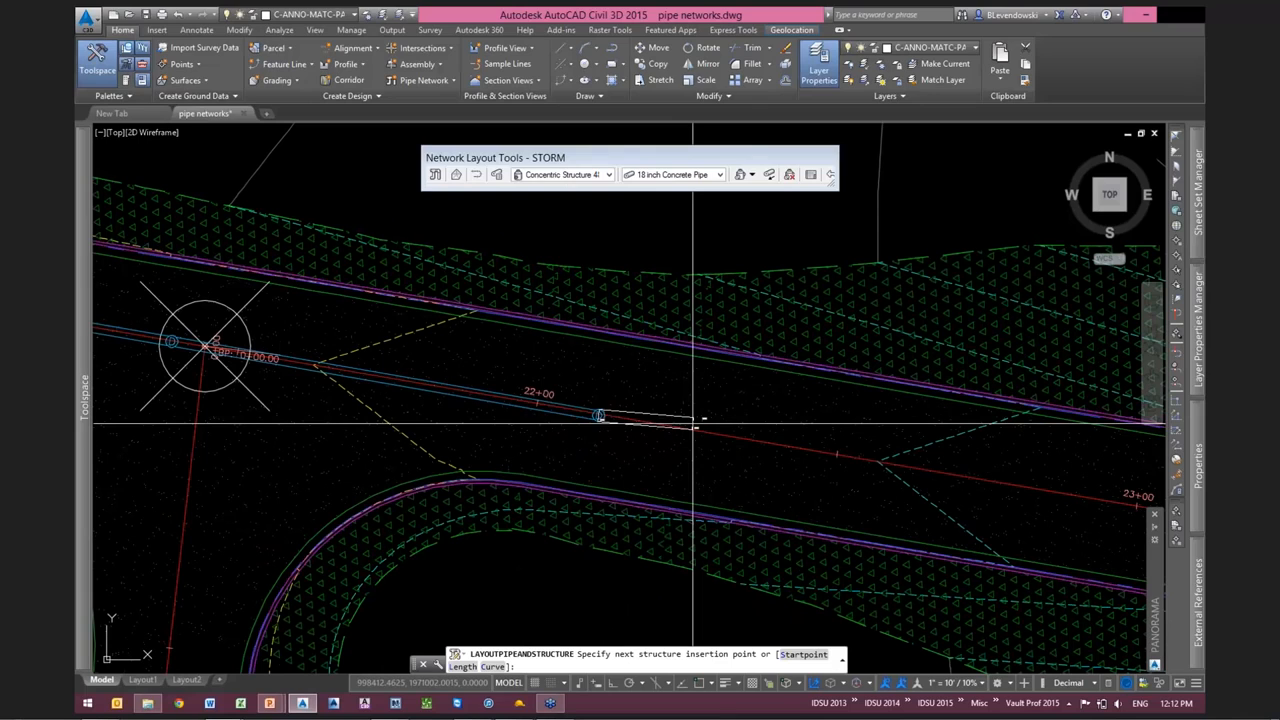
{"action": "key", "text": "Escape"}
{"action": "scroll", "coordinate": [865, 462], "scroll_direction": "down", "scroll_amount": 5}
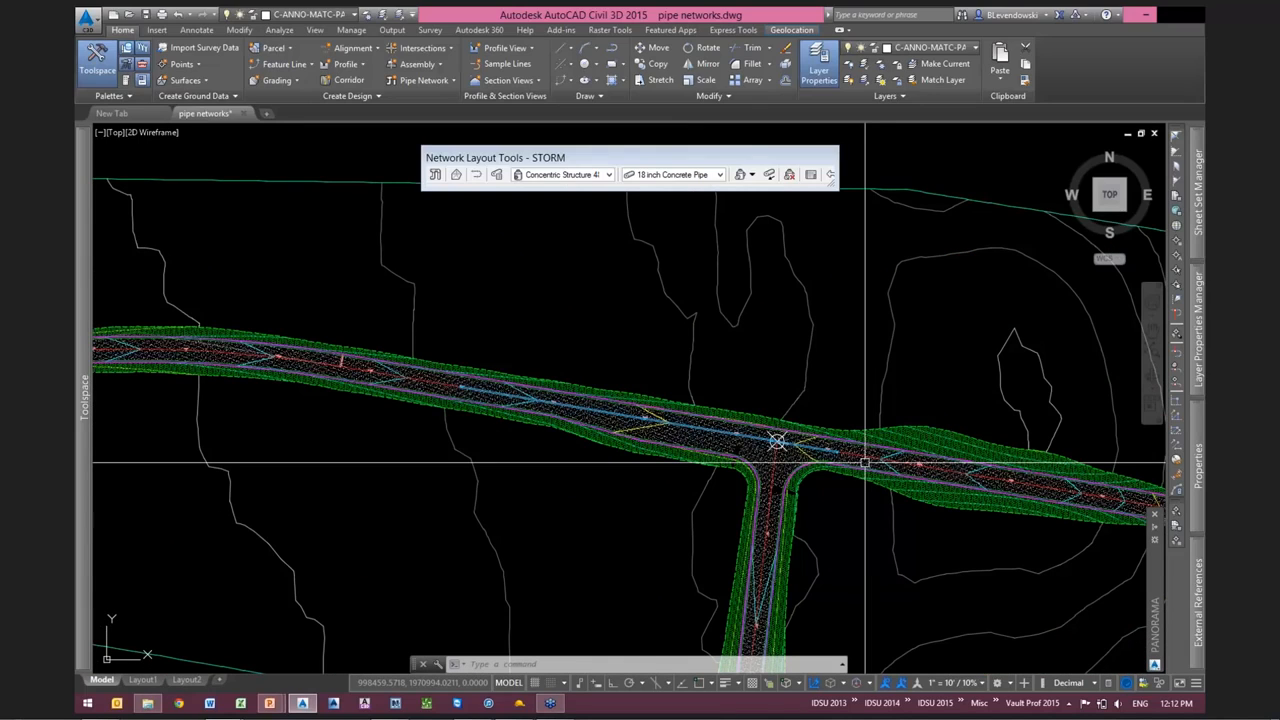
Select Concentric Structure 48 dia 24 frame 24 cone 5 wall 6 floor as the structure part for the station 18+00 lateral
{"action": "scroll", "coordinate": [445, 332], "scroll_direction": "up", "scroll_amount": 8}
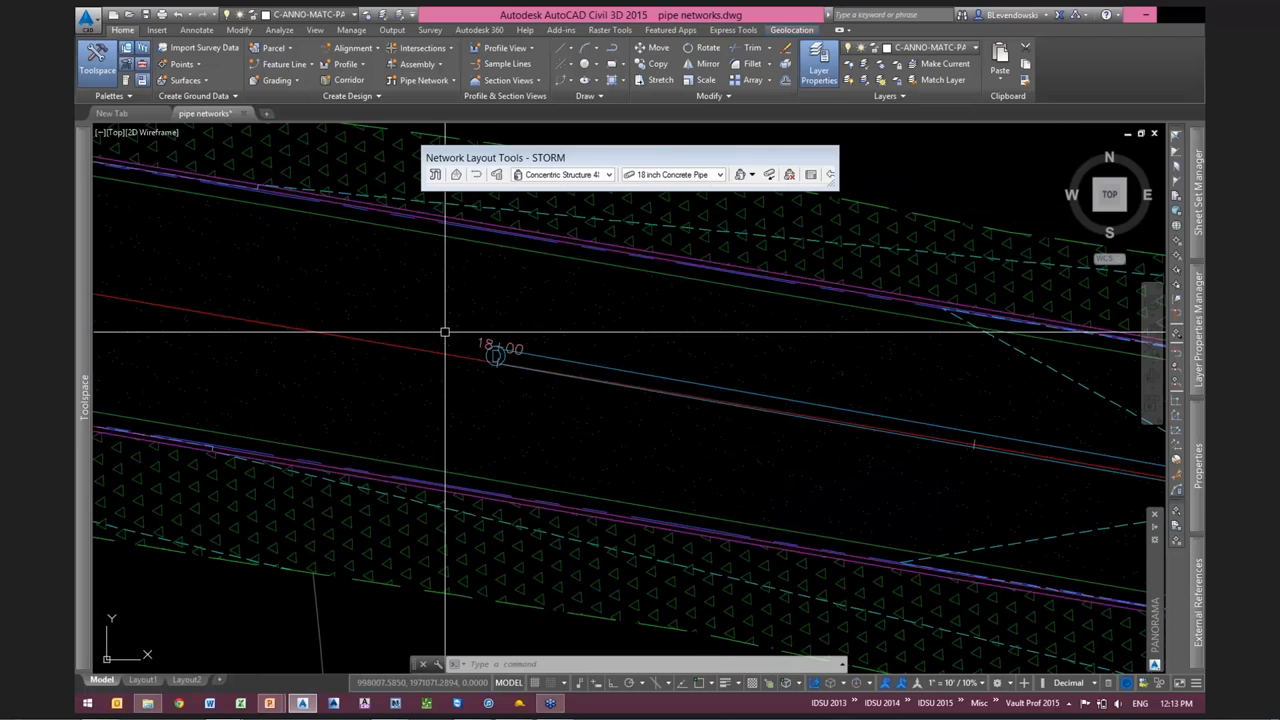
{"action": "middle_click_drag", "start_coordinate": [648, 344], "coordinate": [601, 364]}
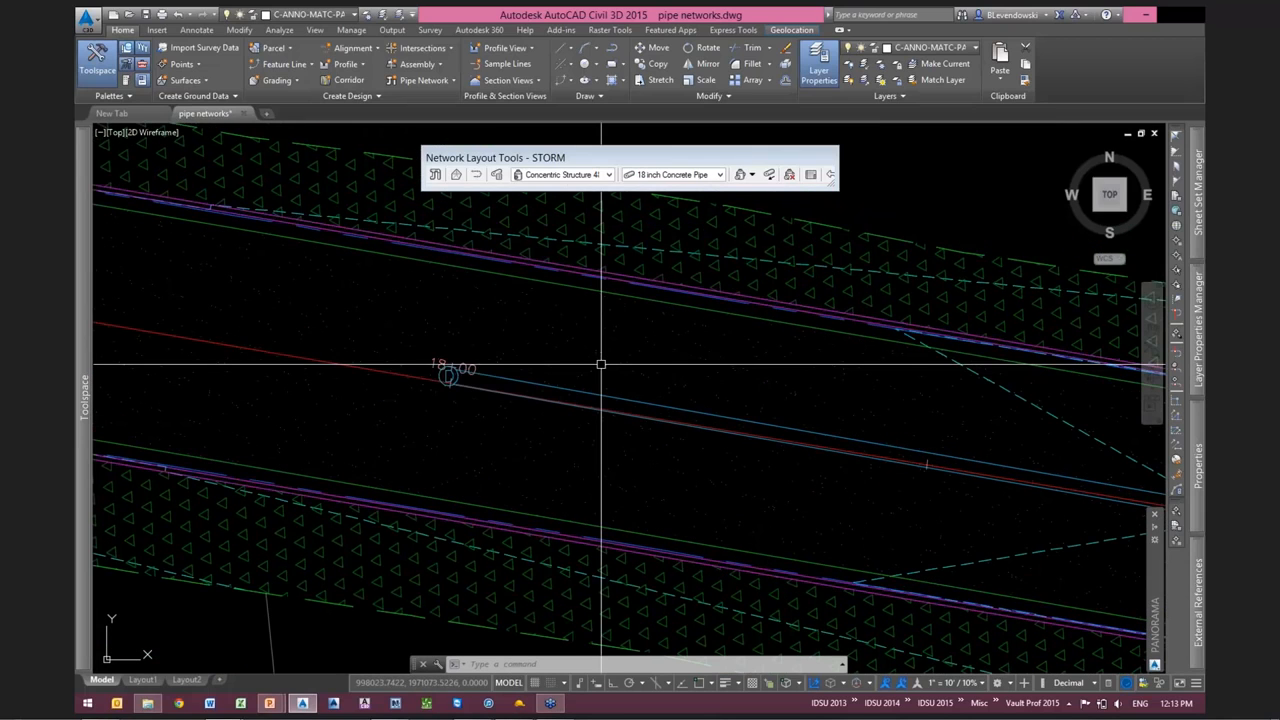
{"action": "left_click", "coordinate": [608, 175]}
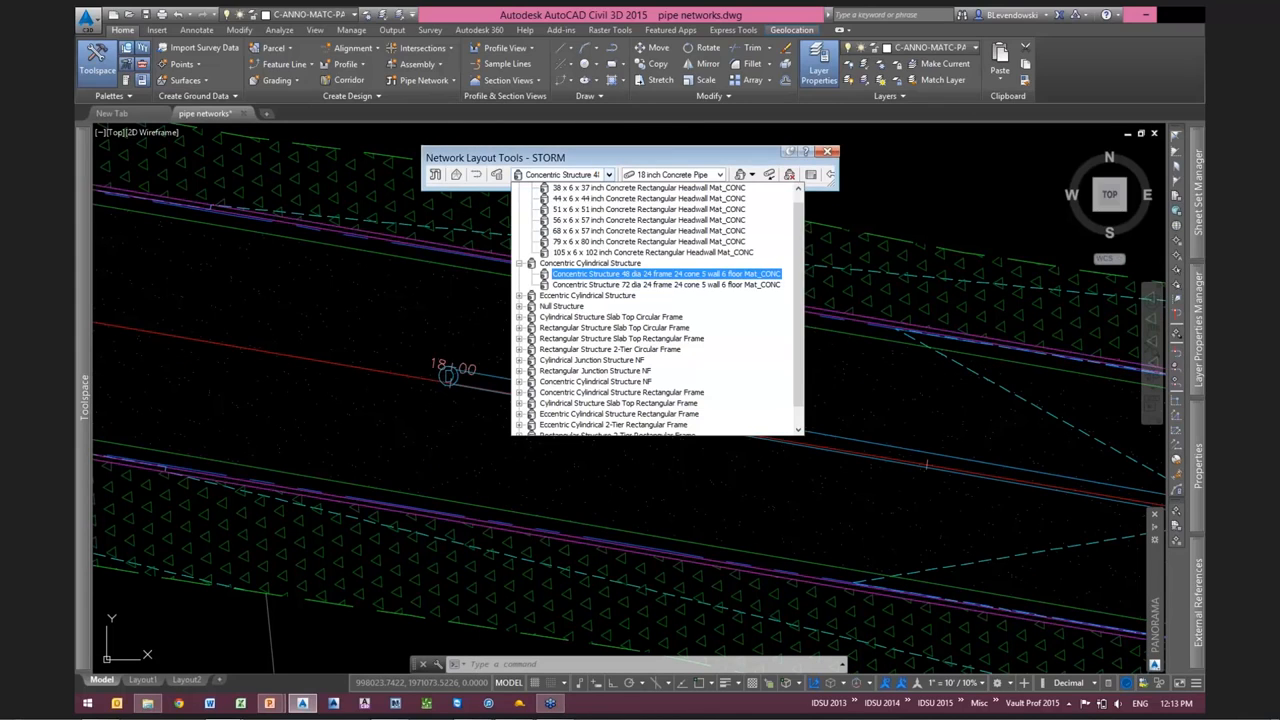
{"action": "left_click", "coordinate": [666, 273]}
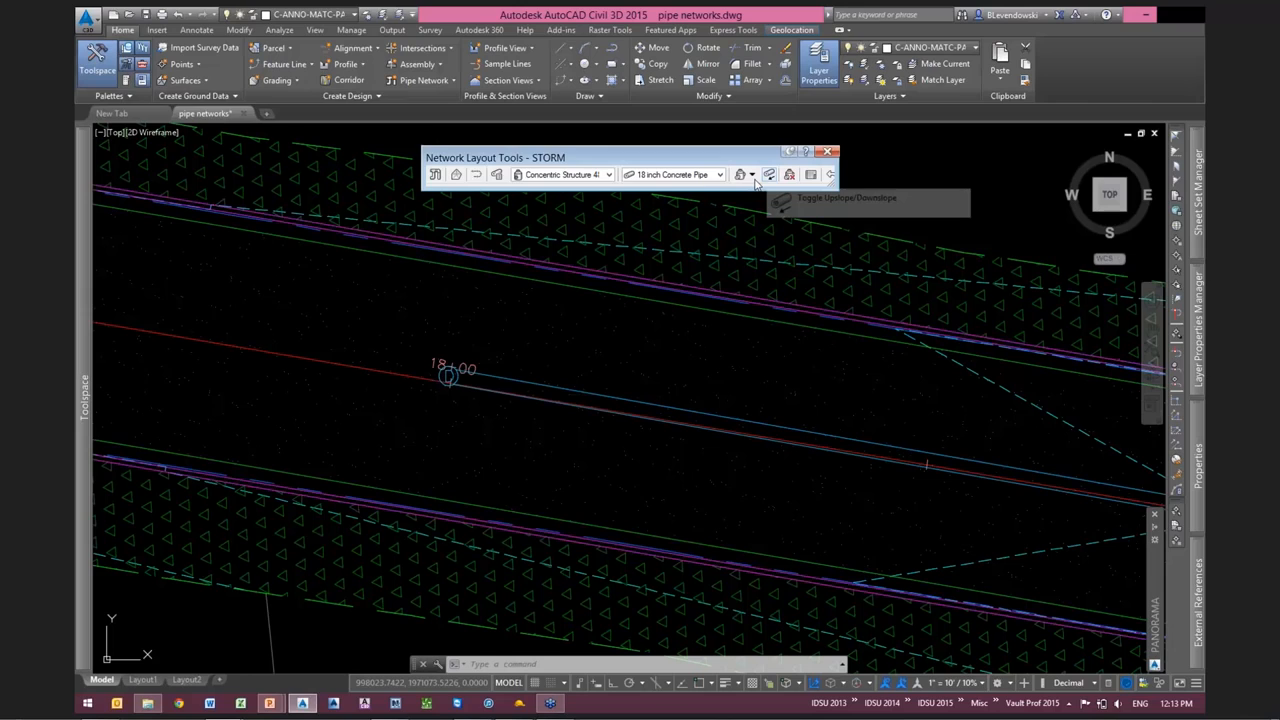
Using Pipes and Structures, lay out a lateral from a new structure on the south curb line to the existing structure at station 18+00
{"action": "left_click", "coordinate": [752, 175]}
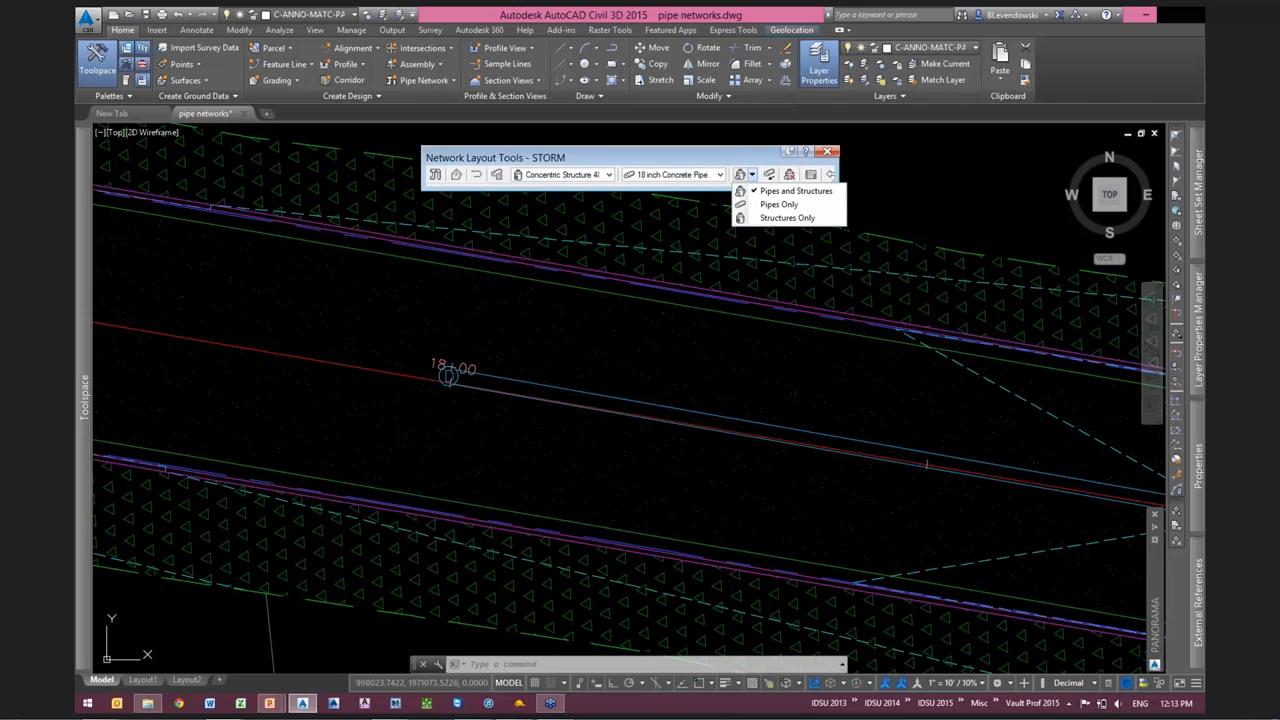
{"action": "left_click", "coordinate": [795, 191]}
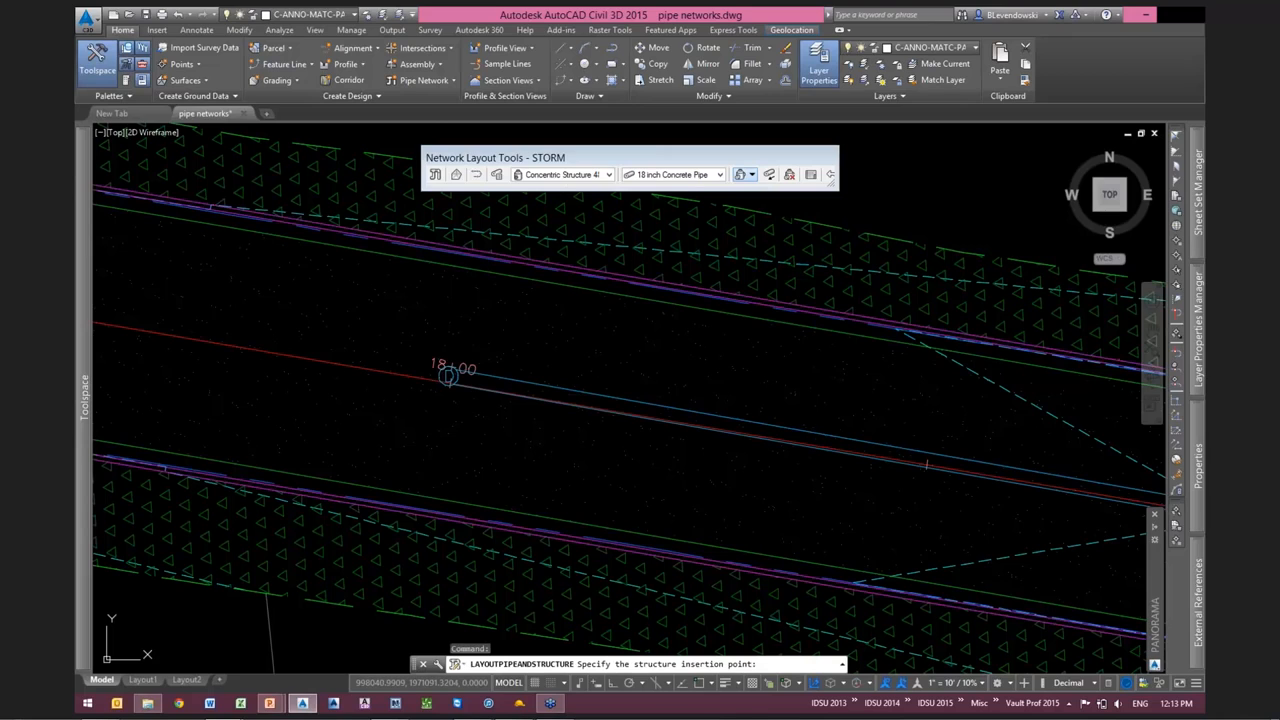
{"action": "left_click", "coordinate": [447, 374]}
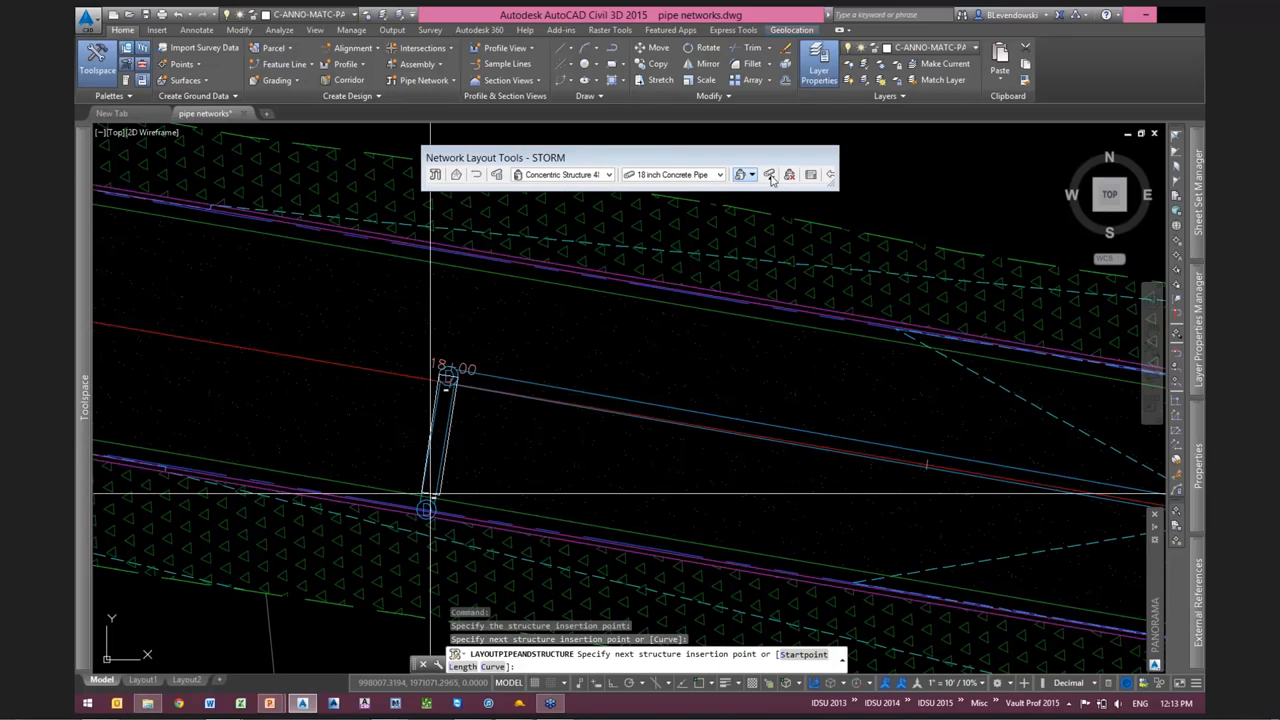
{"action": "key", "text": "Return"}
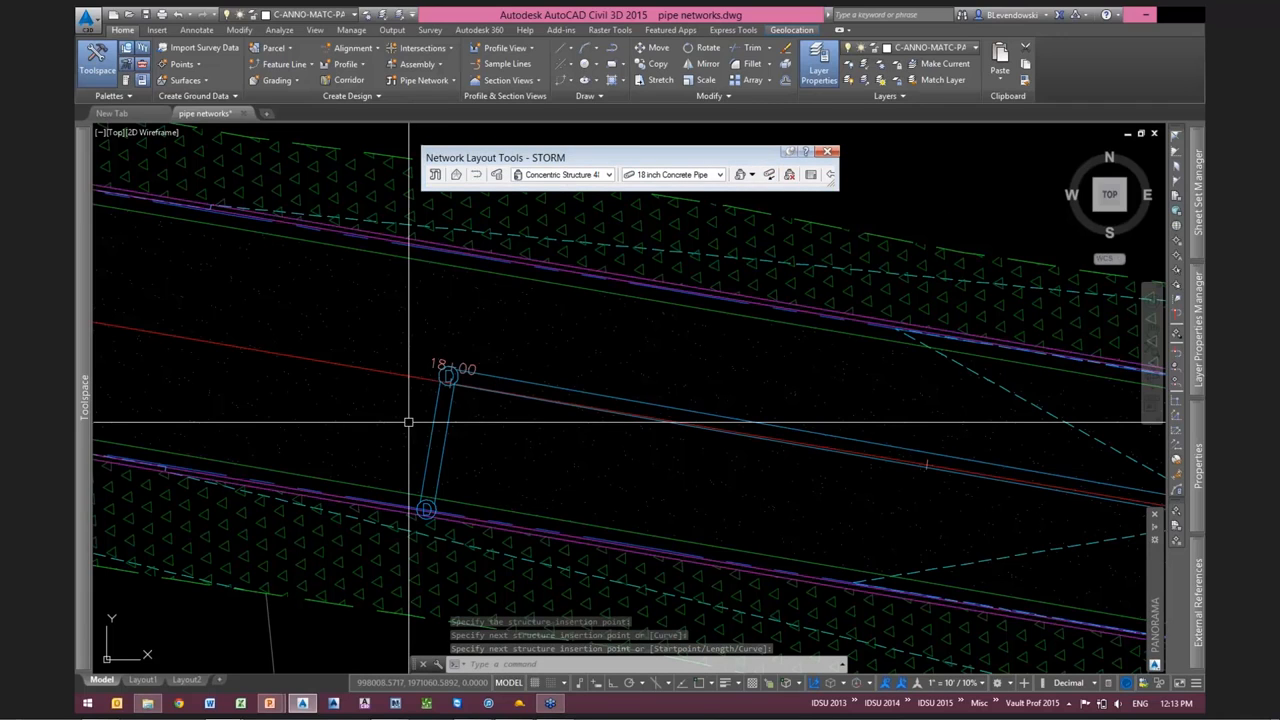
Lay out a second lateral from a new structure on the south curb line to the existing structure at station 20+00
{"action": "scroll", "coordinate": [408, 422], "scroll_direction": "down", "scroll_amount": 2}
{"action": "left_click", "coordinate": [740, 174]}
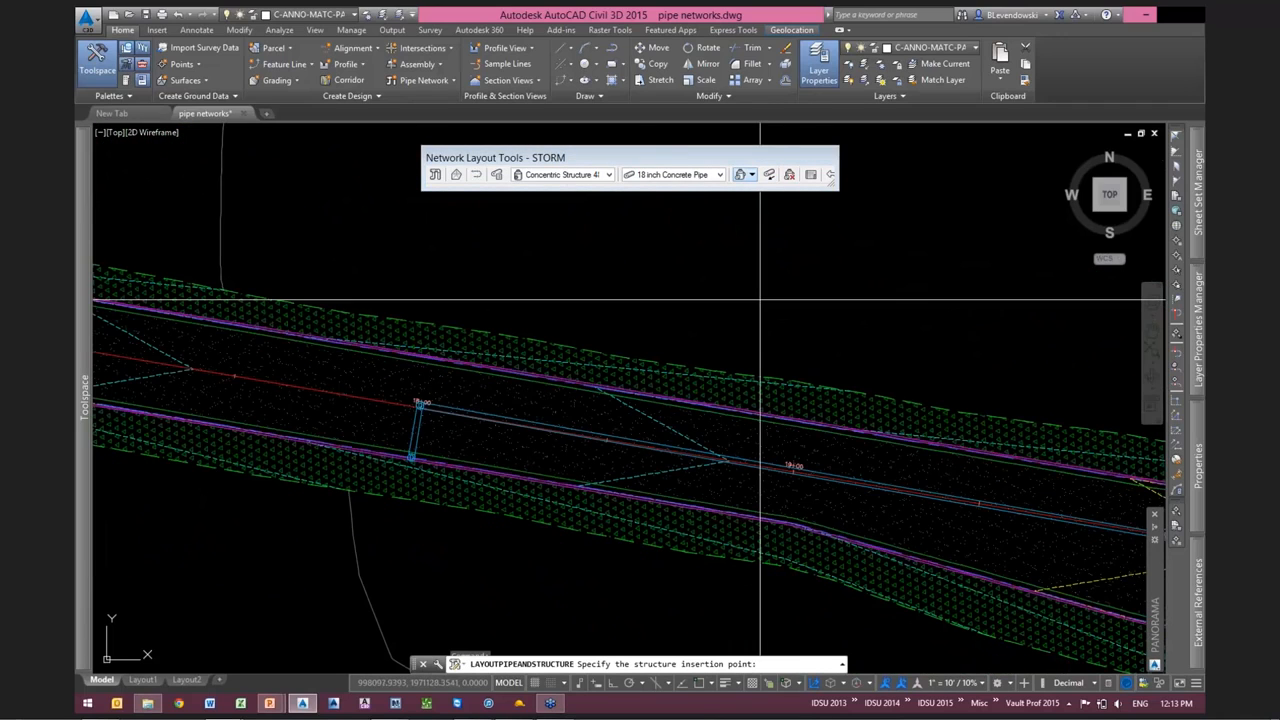
{"action": "scroll", "coordinate": [620, 531], "scroll_direction": "up", "scroll_amount": 3}
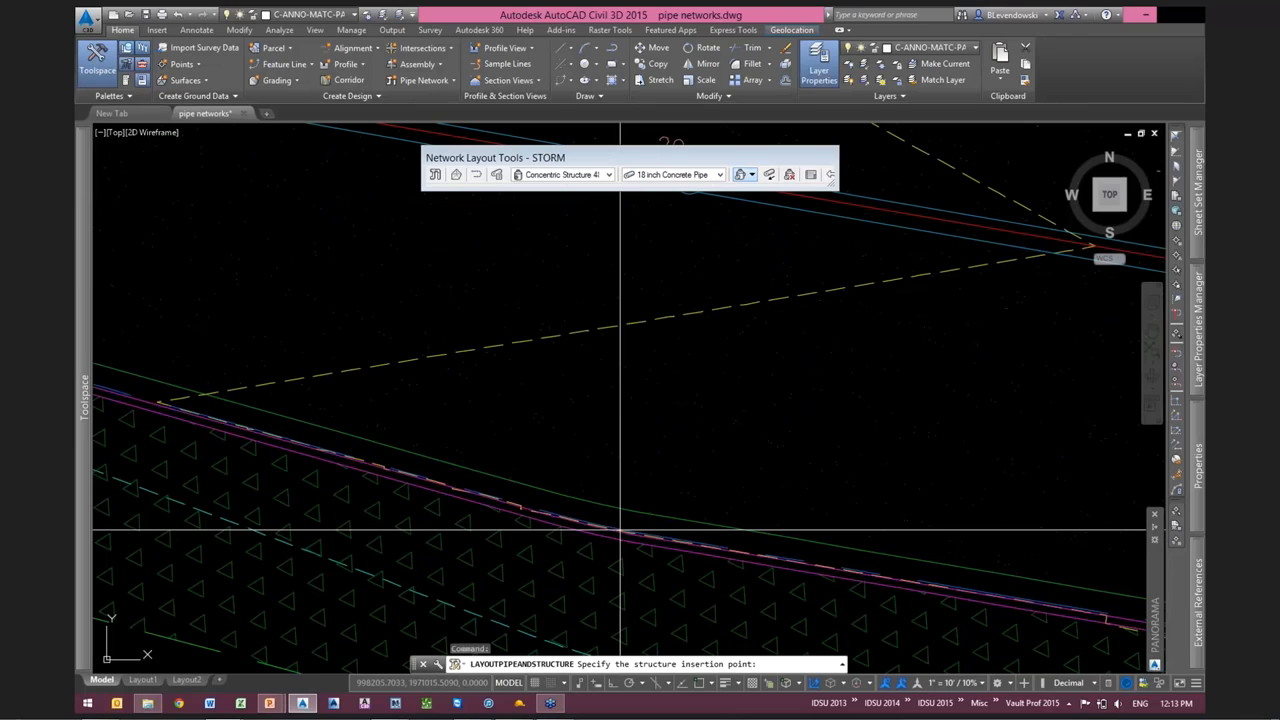
{"action": "left_click", "coordinate": [620, 530]}
{"action": "middle_click_drag", "start_coordinate": [702, 228], "coordinate": [656, 477]}
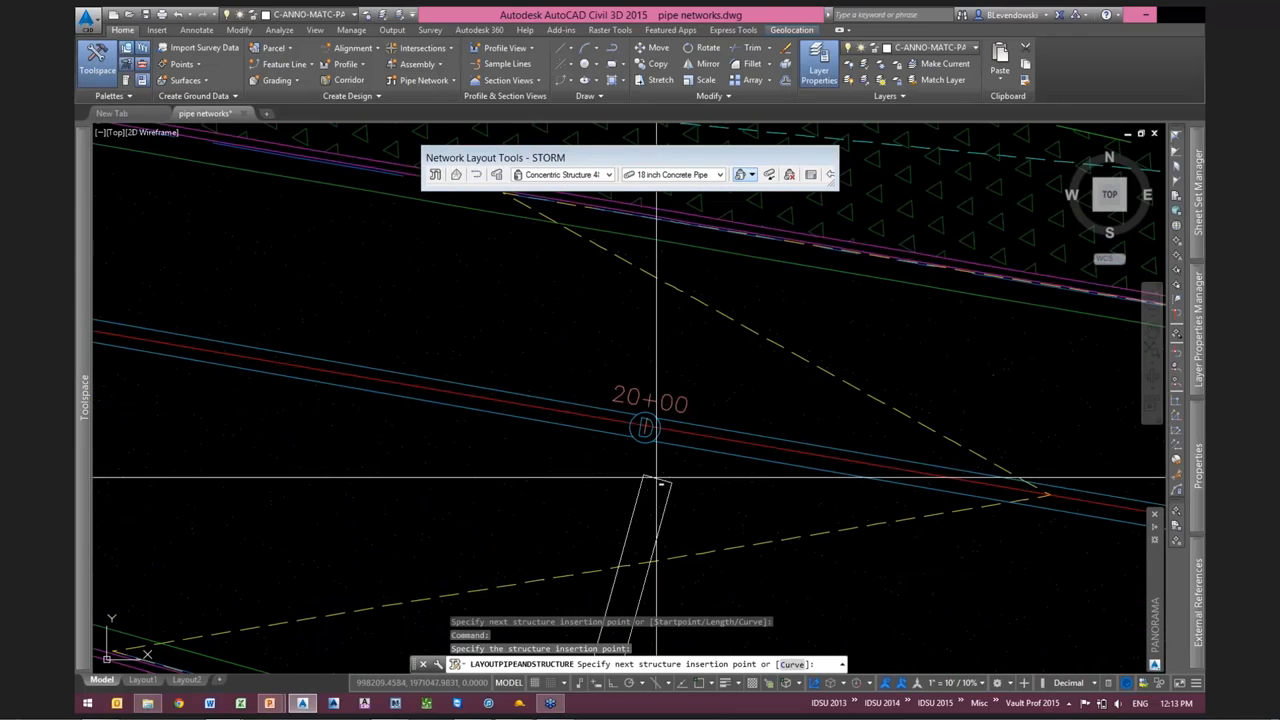
{"action": "left_click", "coordinate": [645, 428]}
{"action": "key", "text": "Return"}
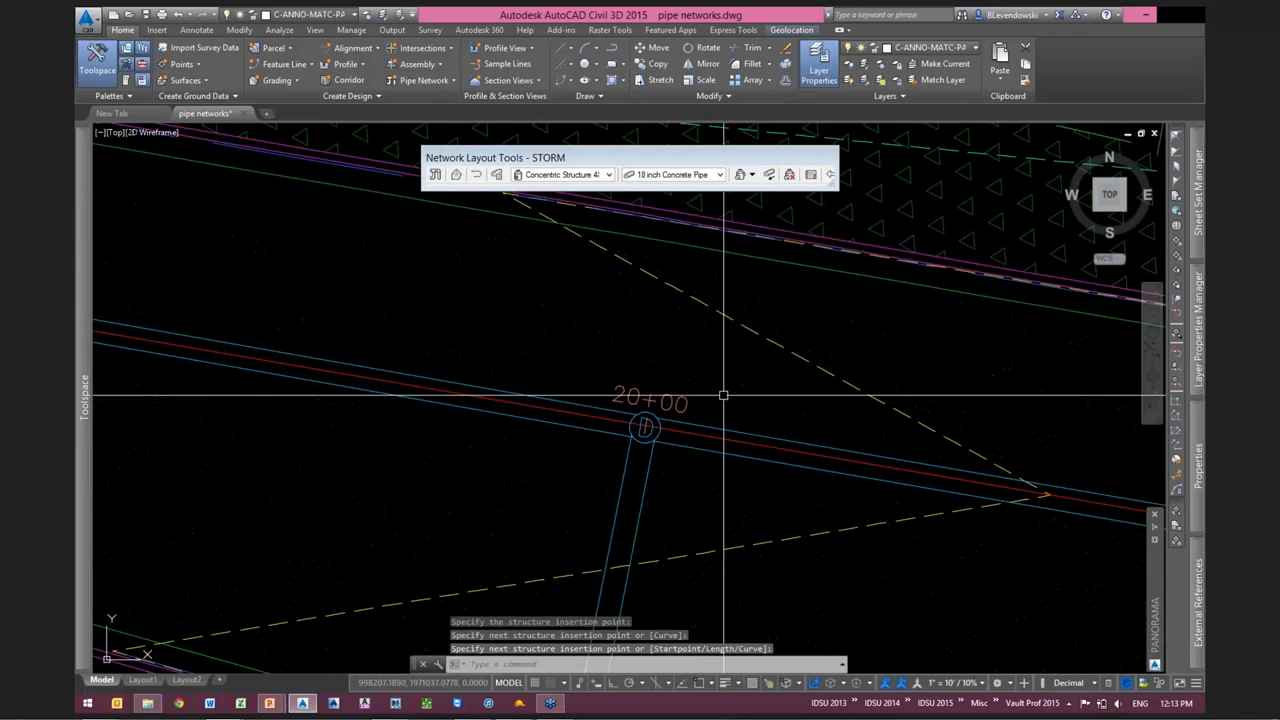
Lay out a lateral from a new structure on the west curb return of the intersection to the nearby main-line structure
{"action": "scroll", "coordinate": [723, 396], "scroll_direction": "down", "scroll_amount": 5}
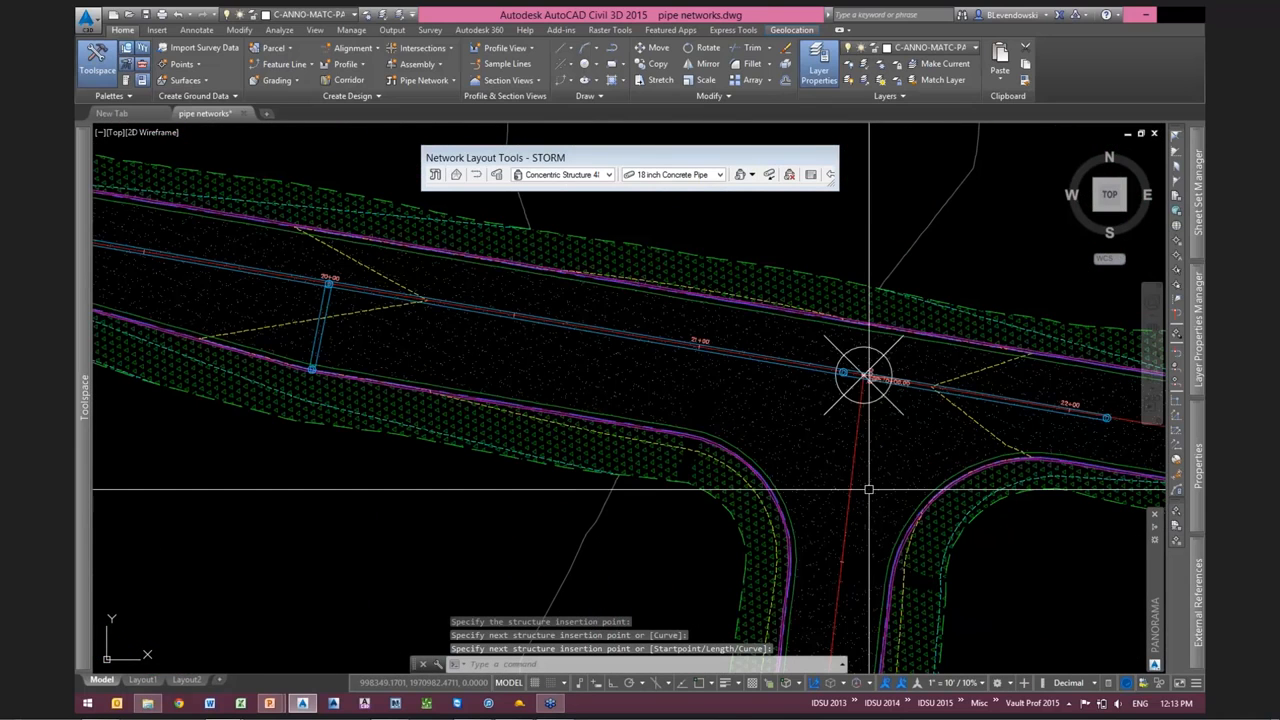
{"action": "scroll", "coordinate": [868, 490], "scroll_direction": "up", "scroll_amount": 2}
{"action": "key", "text": "Return"}
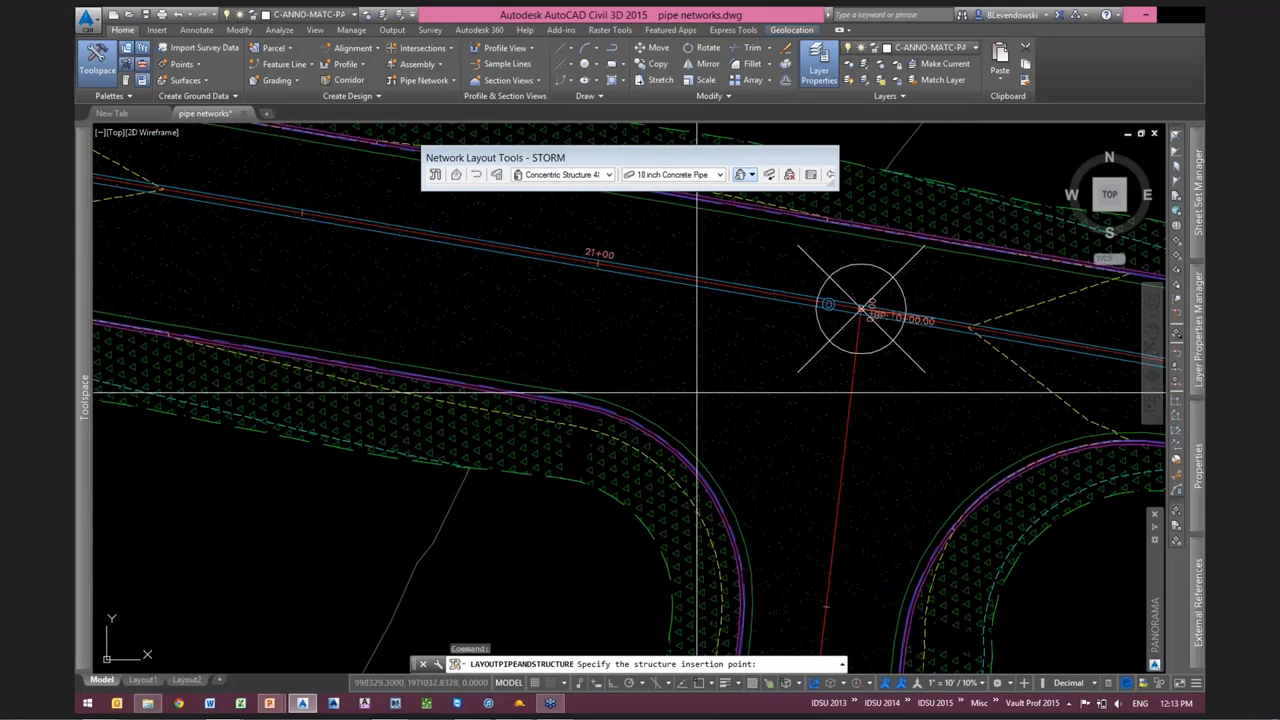
{"action": "left_click", "coordinate": [680, 456]}
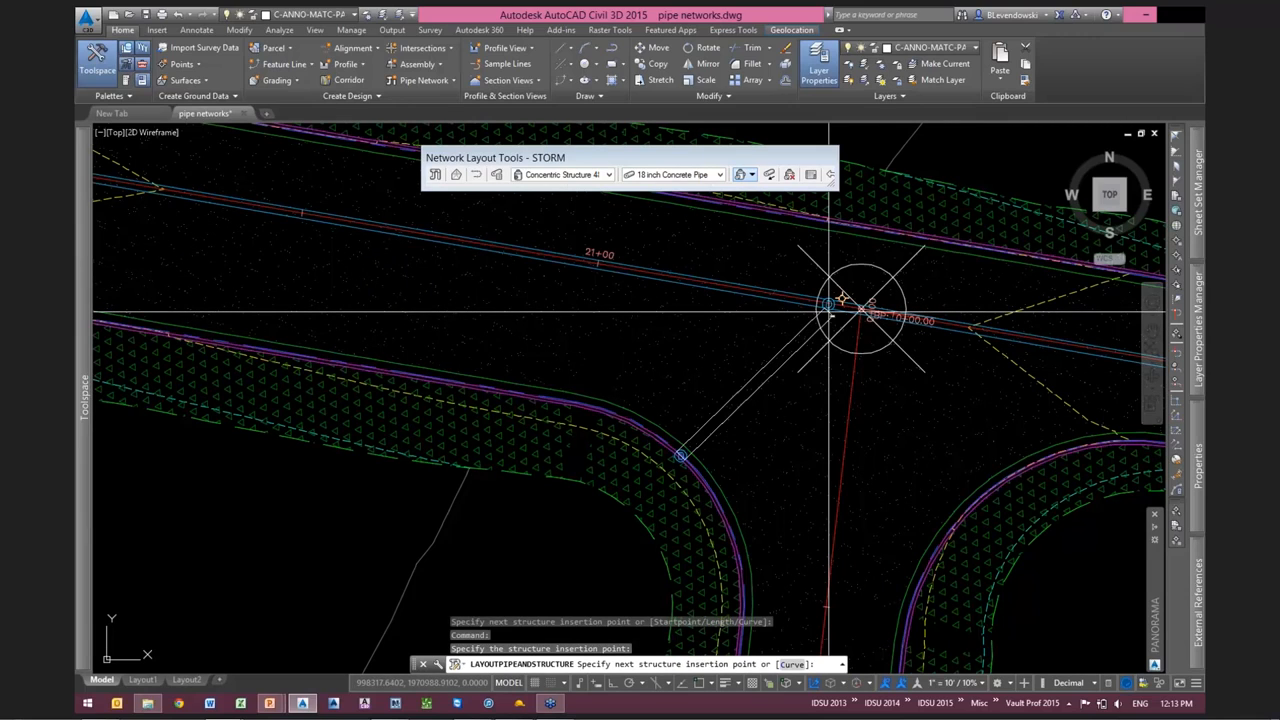
{"action": "left_click", "coordinate": [828, 311]}
{"action": "key", "text": "Return"}
Open the Storm Sewer network parts list for editing and display its structure families
{"action": "scroll", "coordinate": [1053, 489], "scroll_direction": "down", "scroll_amount": 6}
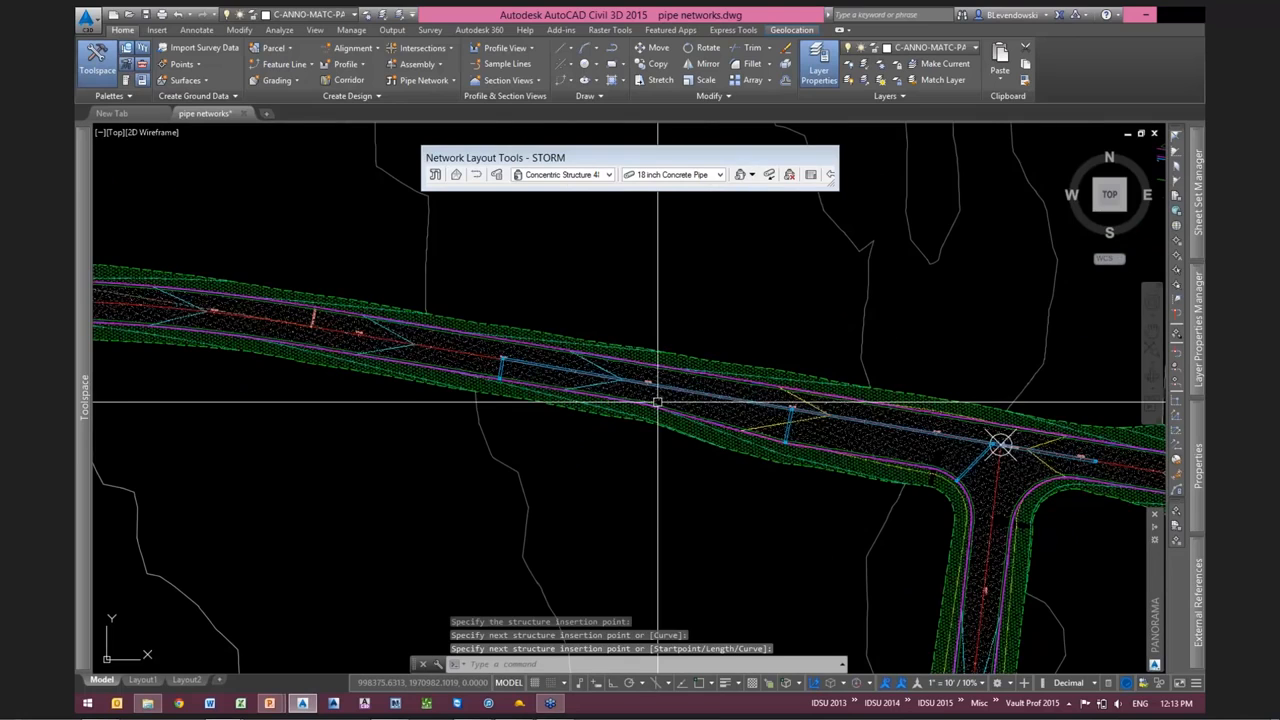
{"action": "scroll", "coordinate": [657, 402], "scroll_direction": "up", "scroll_amount": 6}
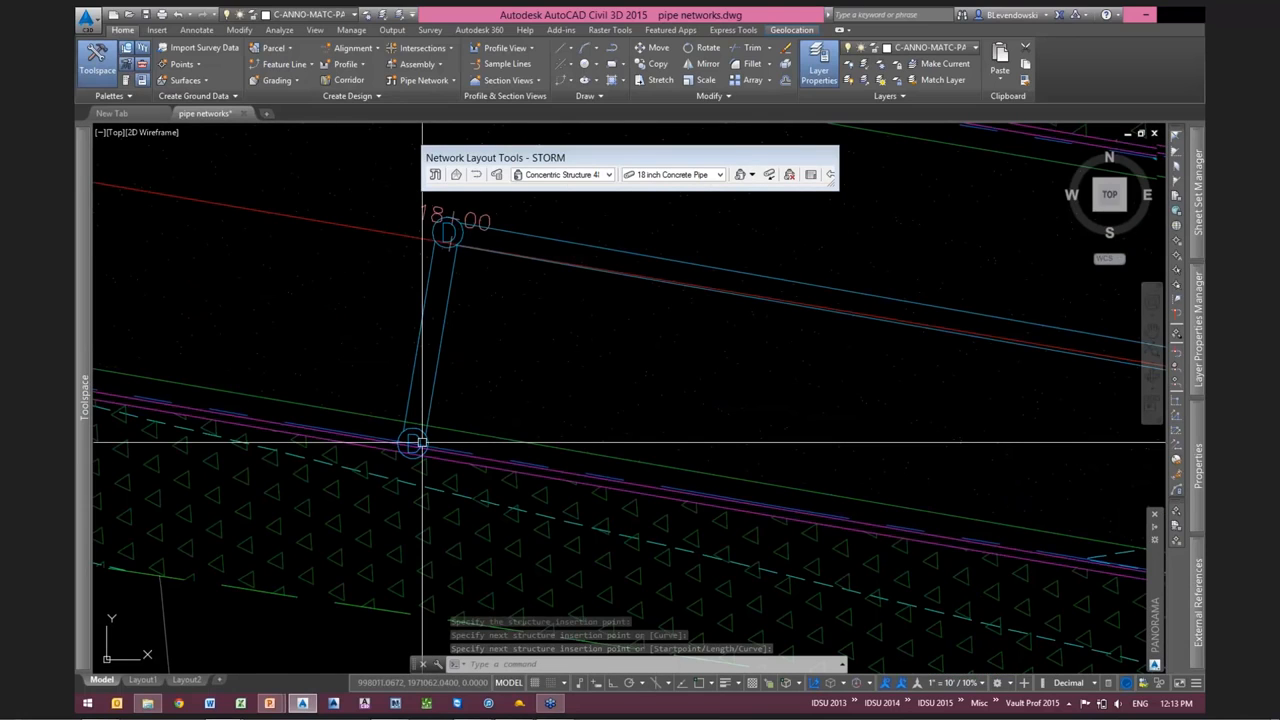
{"action": "middle_click_drag", "start_coordinate": [508, 369], "coordinate": [628, 390]}
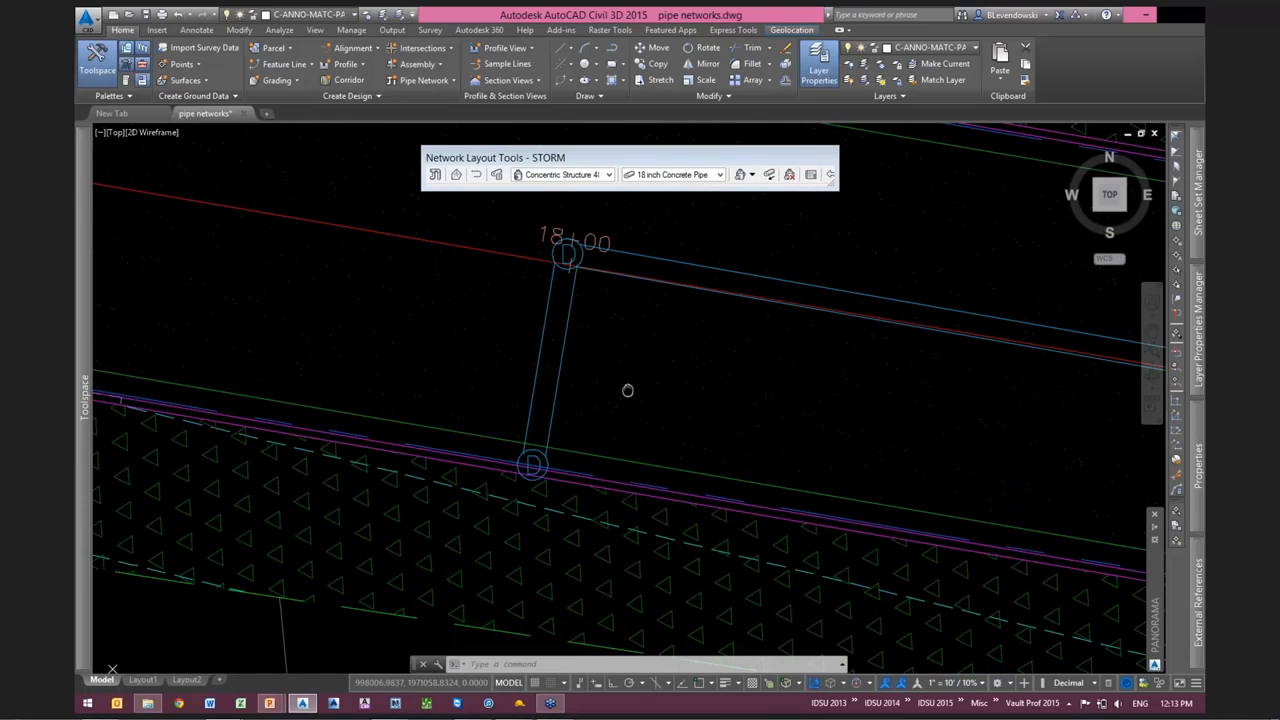
{"action": "left_click", "coordinate": [497, 175]}
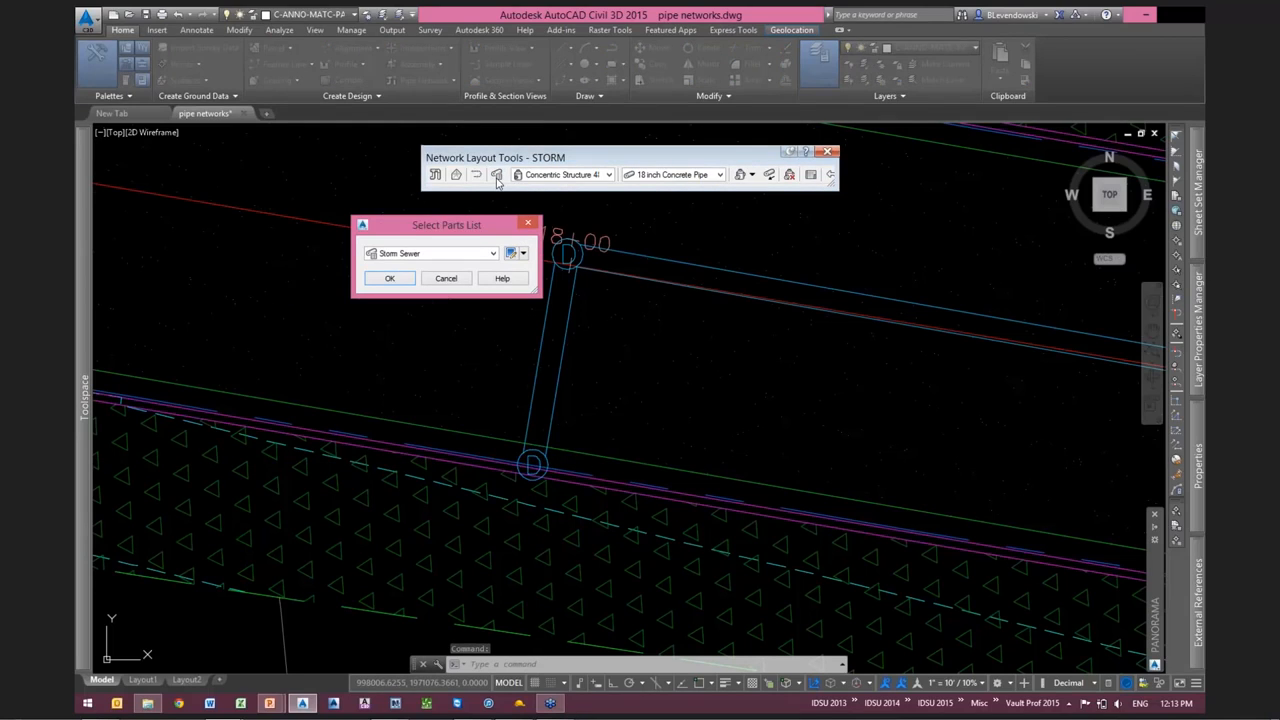
{"action": "left_click_drag", "start_coordinate": [495, 225], "coordinate": [417, 212]}
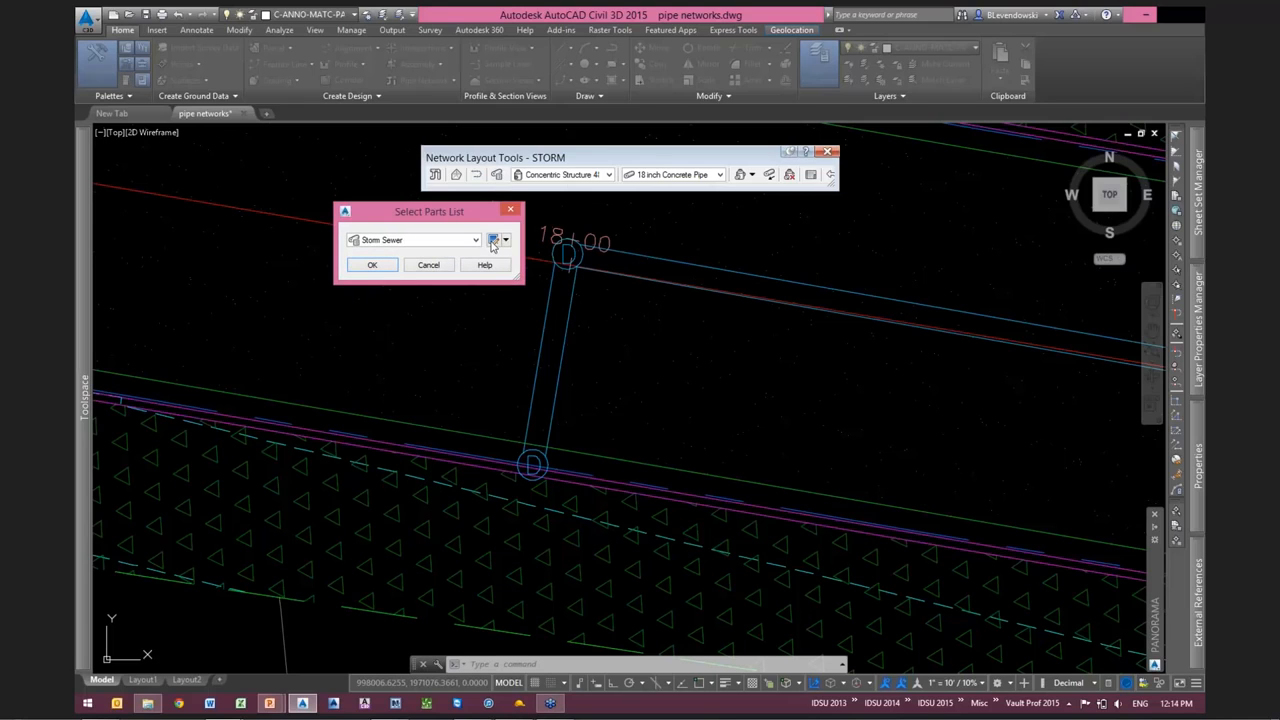
{"action": "left_click", "coordinate": [492, 240]}
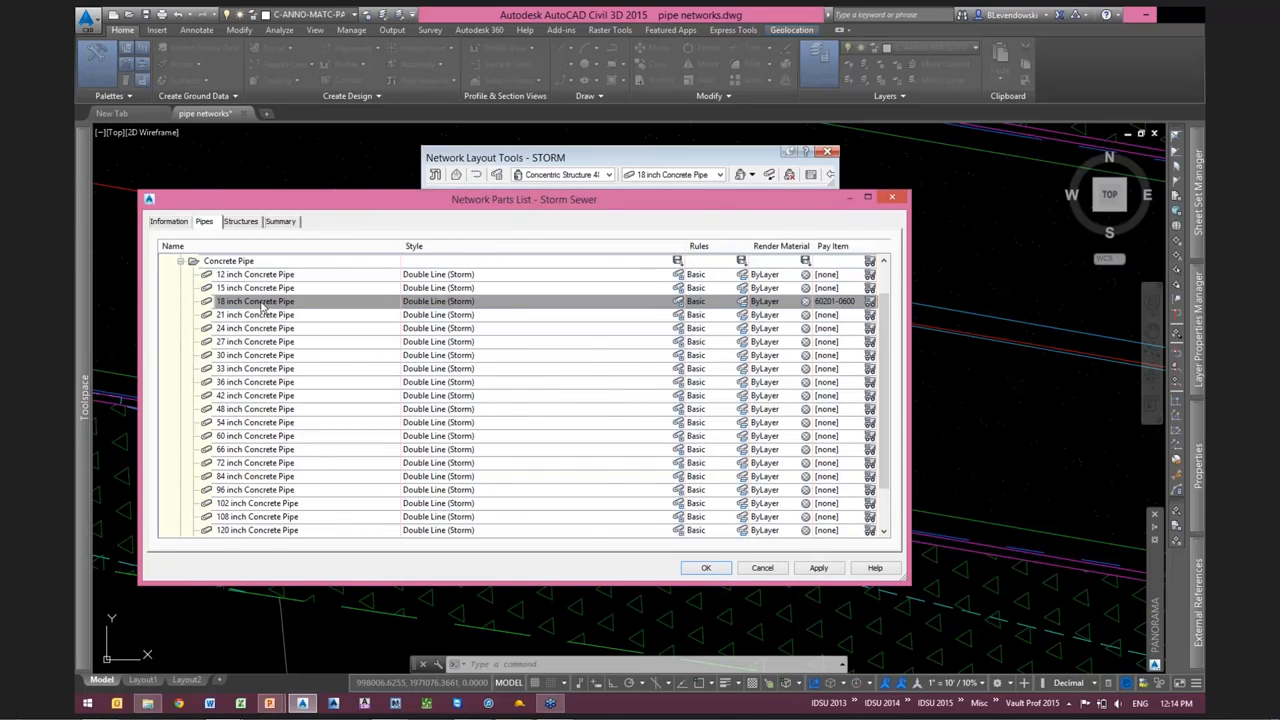
{"action": "left_click", "coordinate": [240, 221]}
{"action": "left_click", "coordinate": [268, 313]}
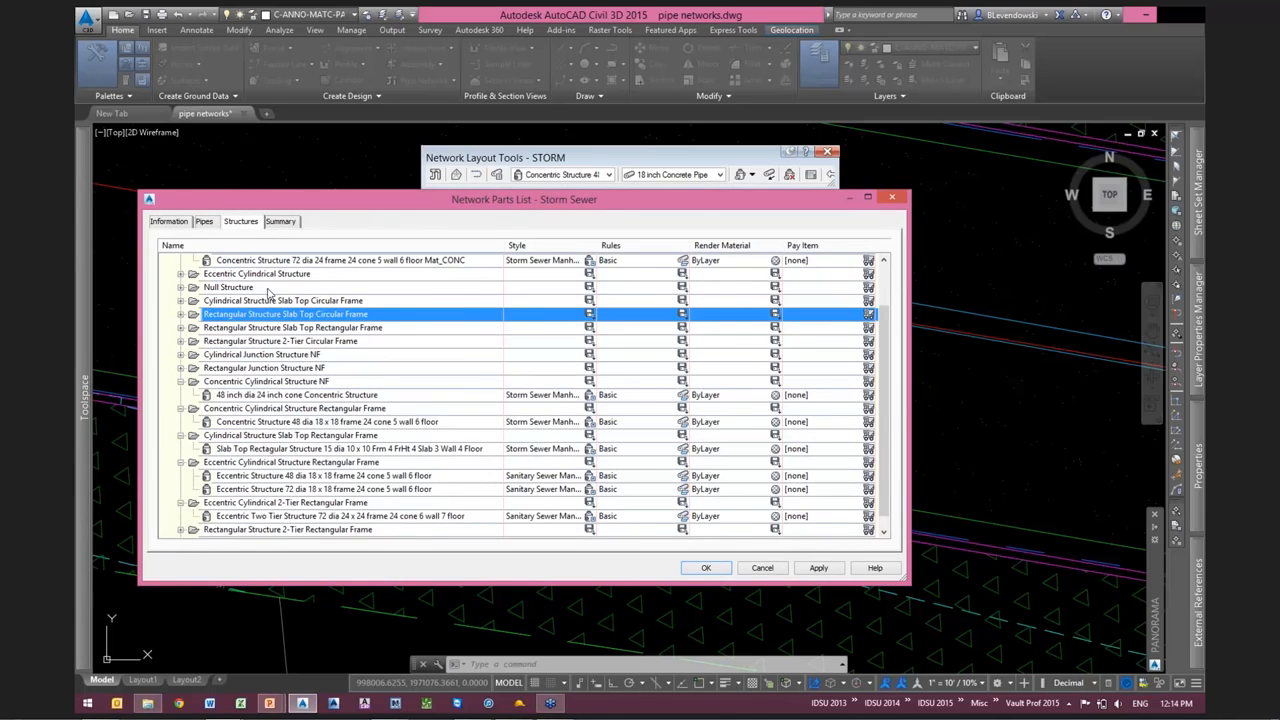
Add a part size to the Concentric Cylindrical Structure family, accepting the default dimensions
{"action": "scroll", "coordinate": [268, 292], "scroll_direction": "up", "scroll_amount": 2}
{"action": "left_click", "coordinate": [270, 288]}
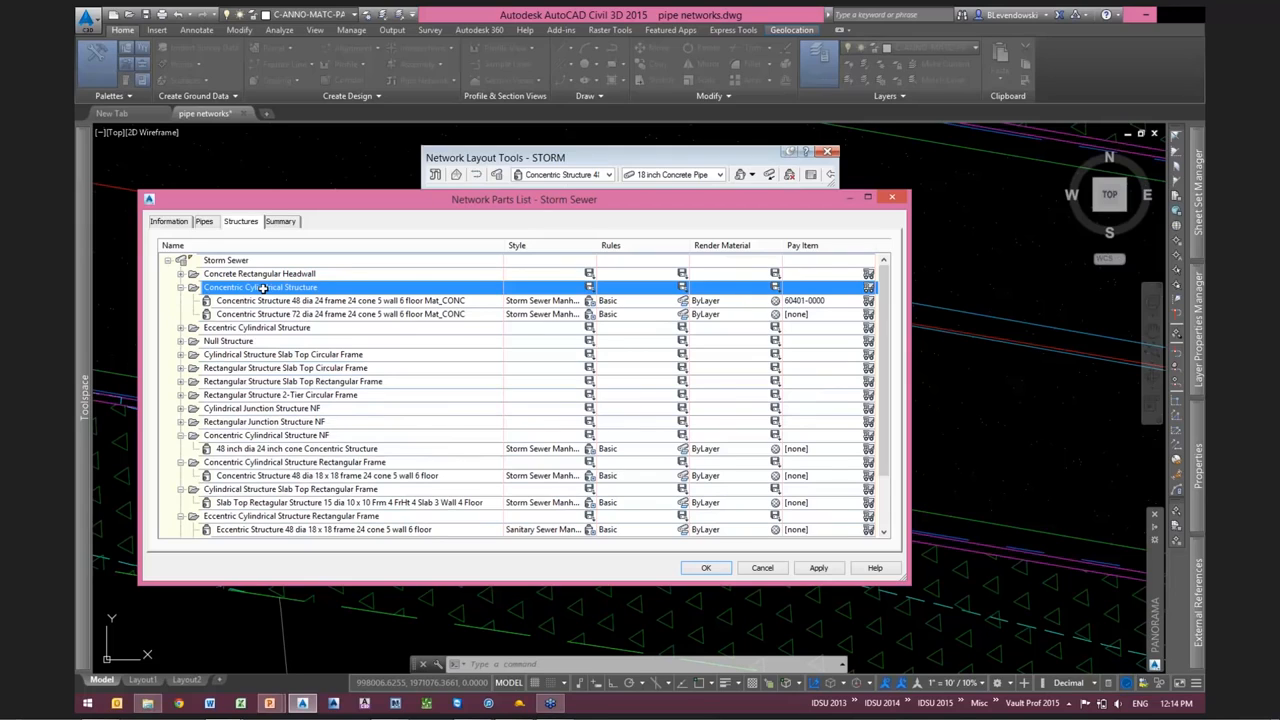
{"action": "right_click", "coordinate": [262, 288]}
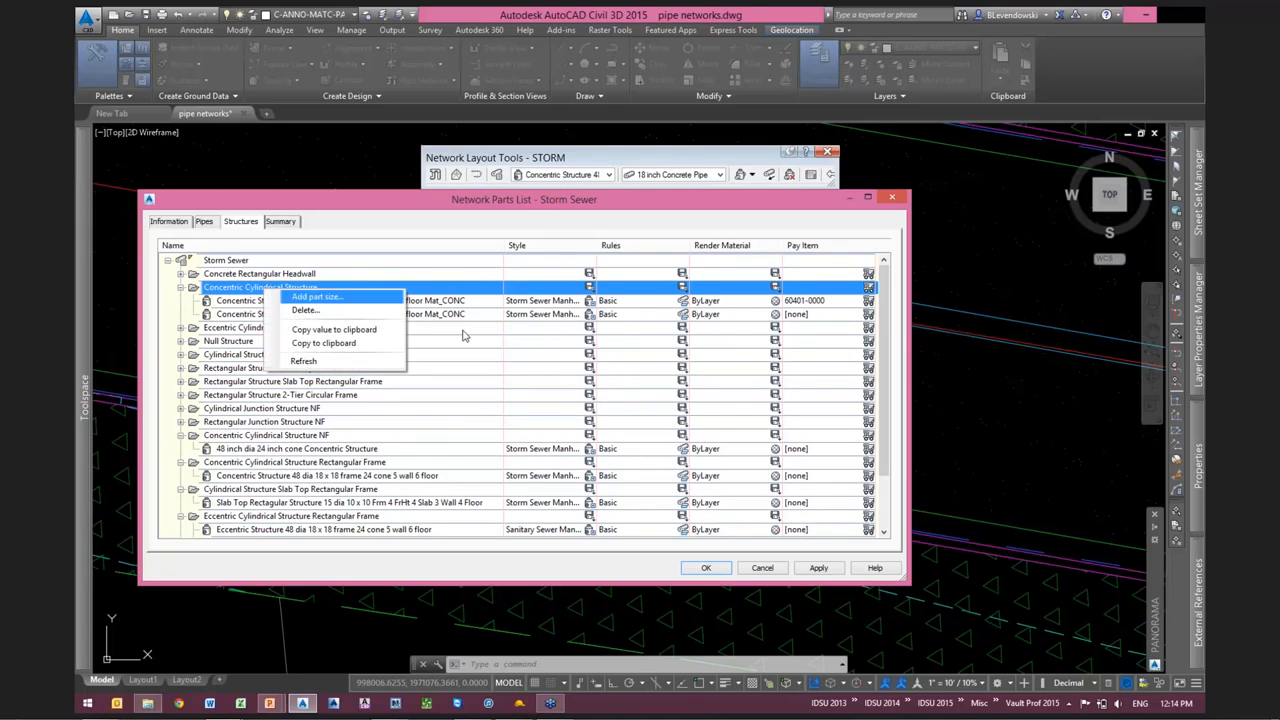
{"action": "left_click", "coordinate": [317, 297]}
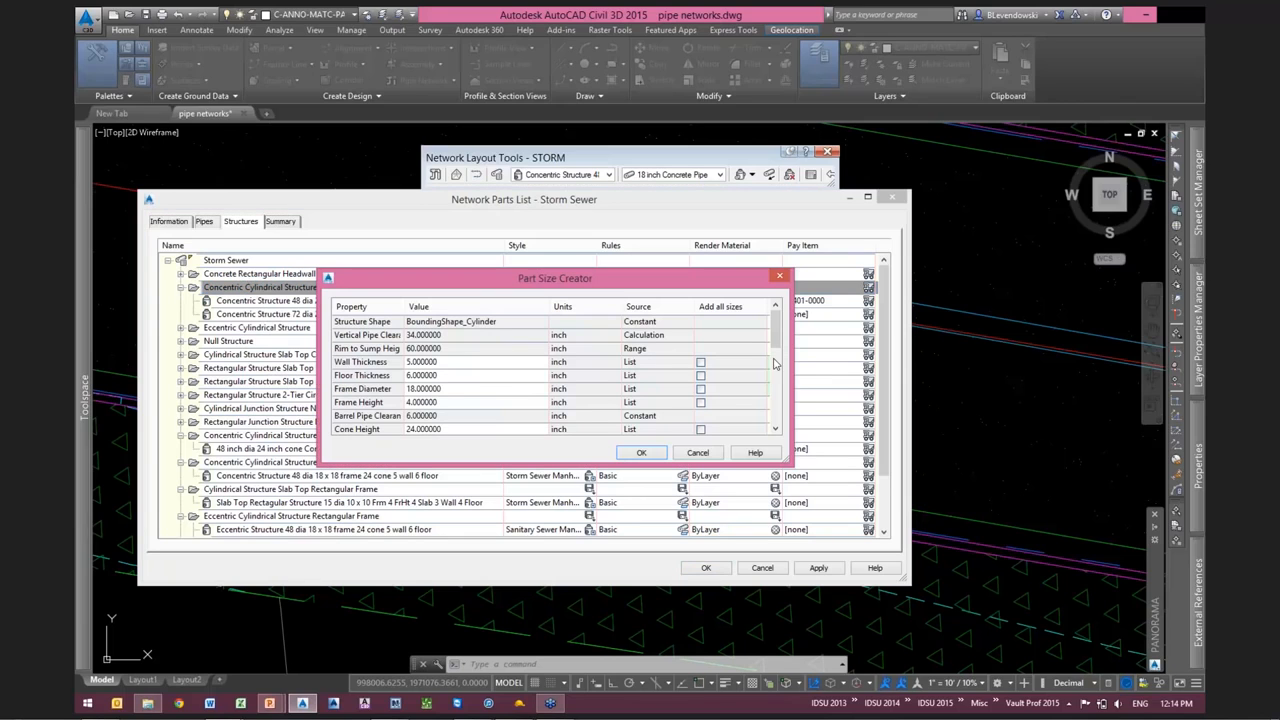
{"action": "scroll", "coordinate": [774, 364], "scroll_direction": "down", "scroll_amount": 2}
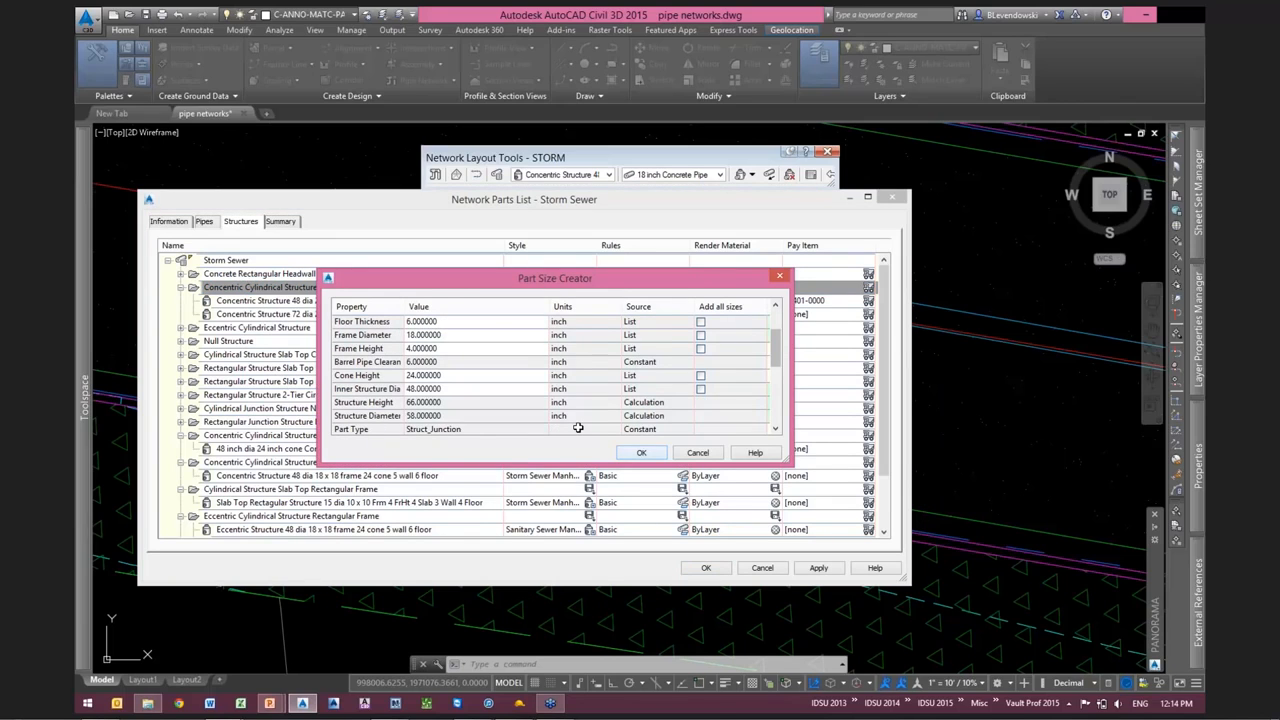
{"action": "left_click", "coordinate": [640, 452]}
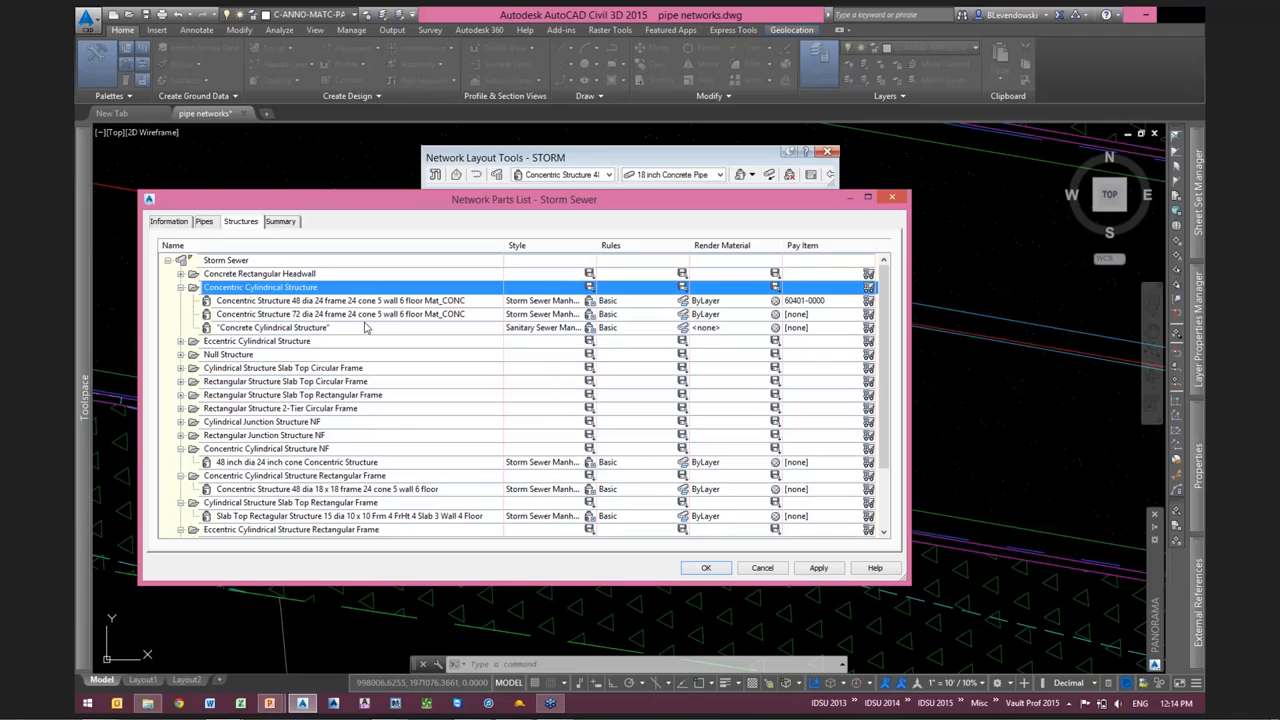
Rename the newly added Concentric Cylindrical Structure part size as CBMH
{"action": "double_click", "coordinate": [349, 327]}
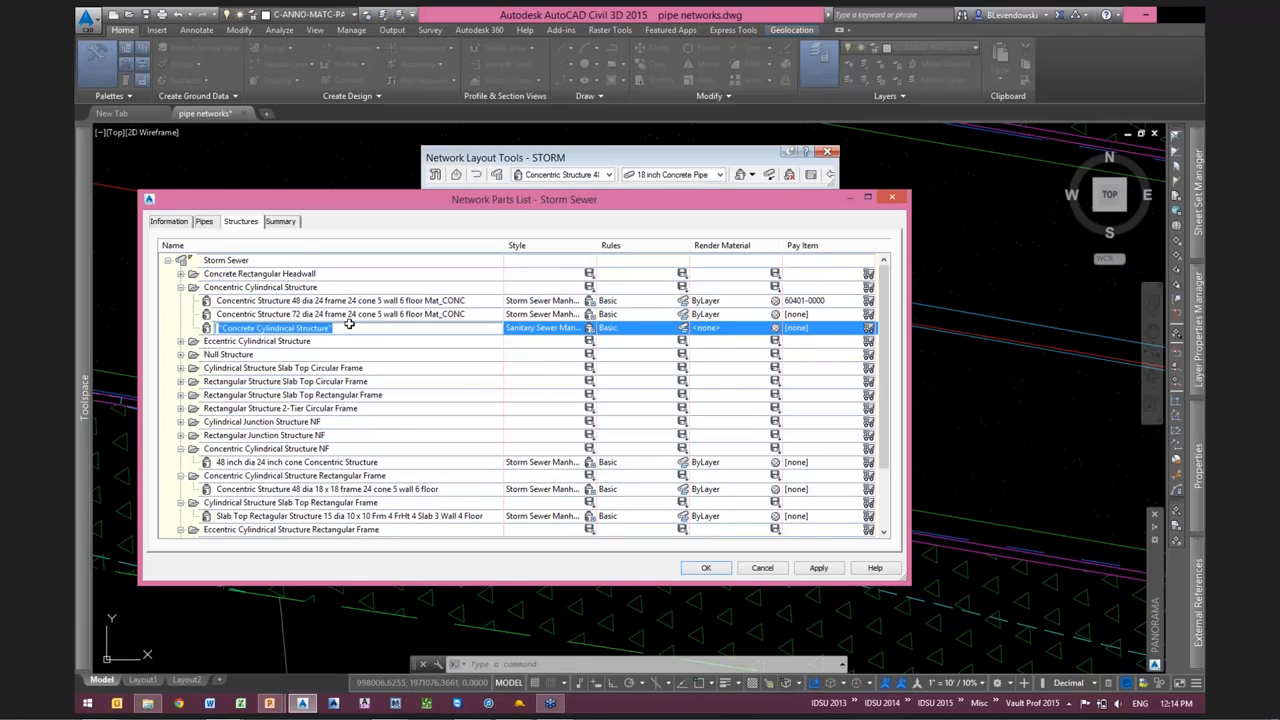
{"action": "type", "text": "c"}
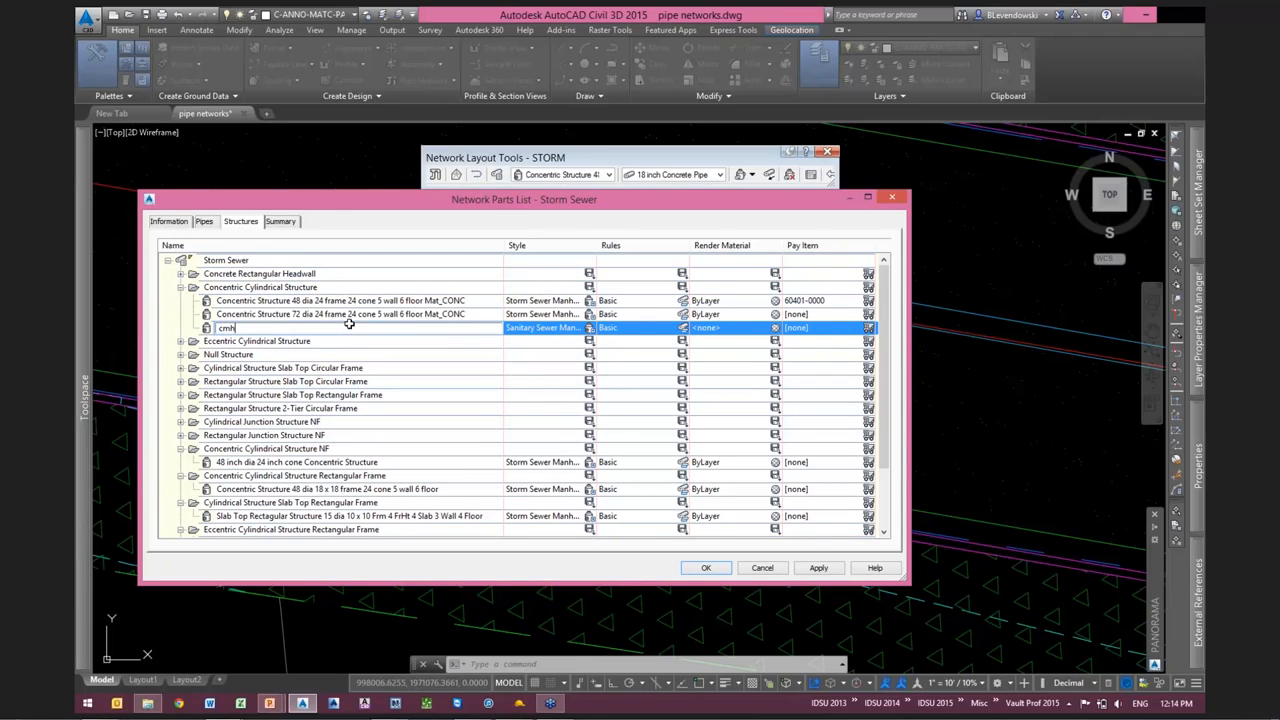
{"action": "type", "text": "b"}
{"action": "key", "text": "BackSpace"}
{"action": "key", "text": "BackSpace"}
{"action": "type", "text": "CBMH"}
Assign the Catch Basin structure style to the CBMH part and accept the Storm Sewer parts list changes
{"action": "left_click", "coordinate": [591, 336]}
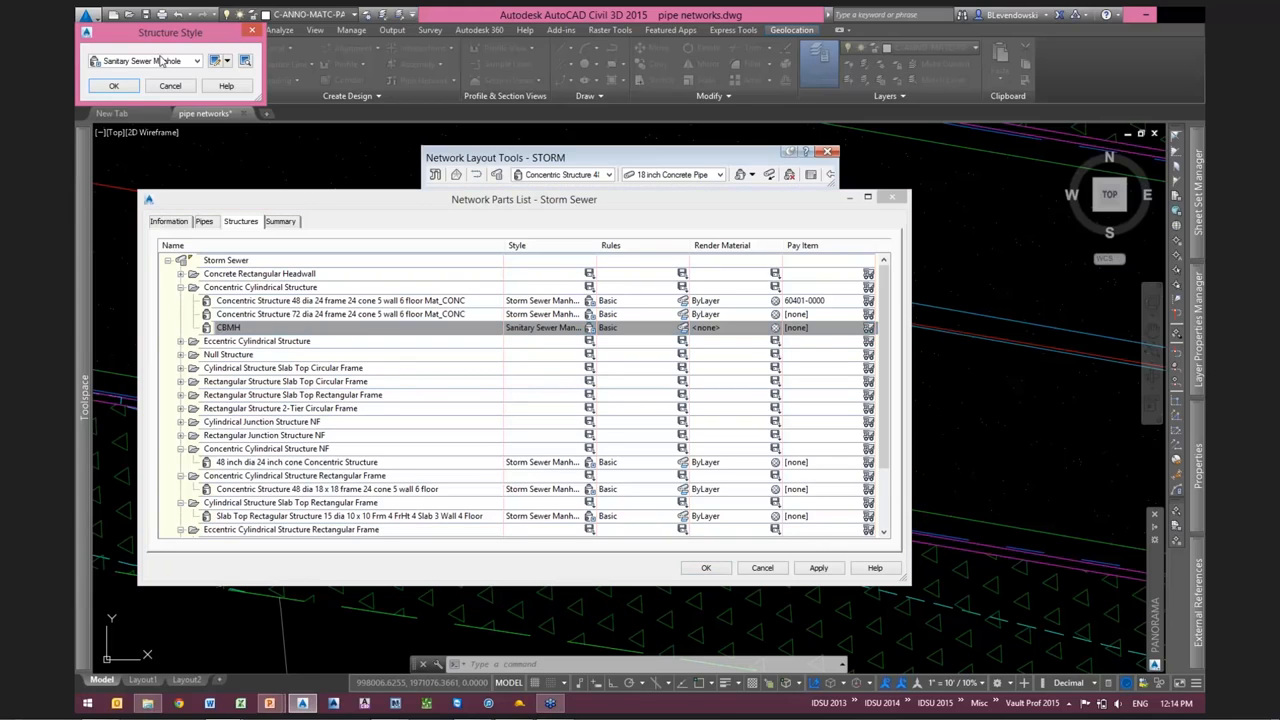
{"action": "left_click", "coordinate": [160, 61]}
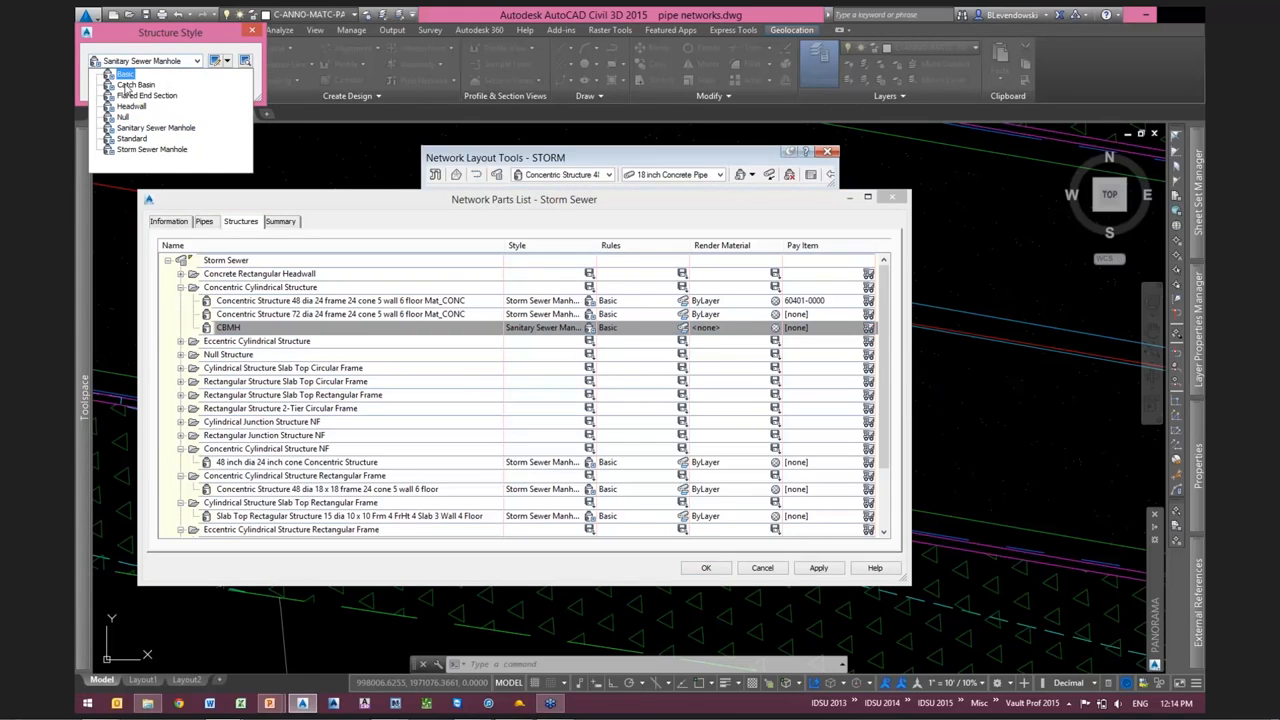
{"action": "left_click", "coordinate": [136, 84]}
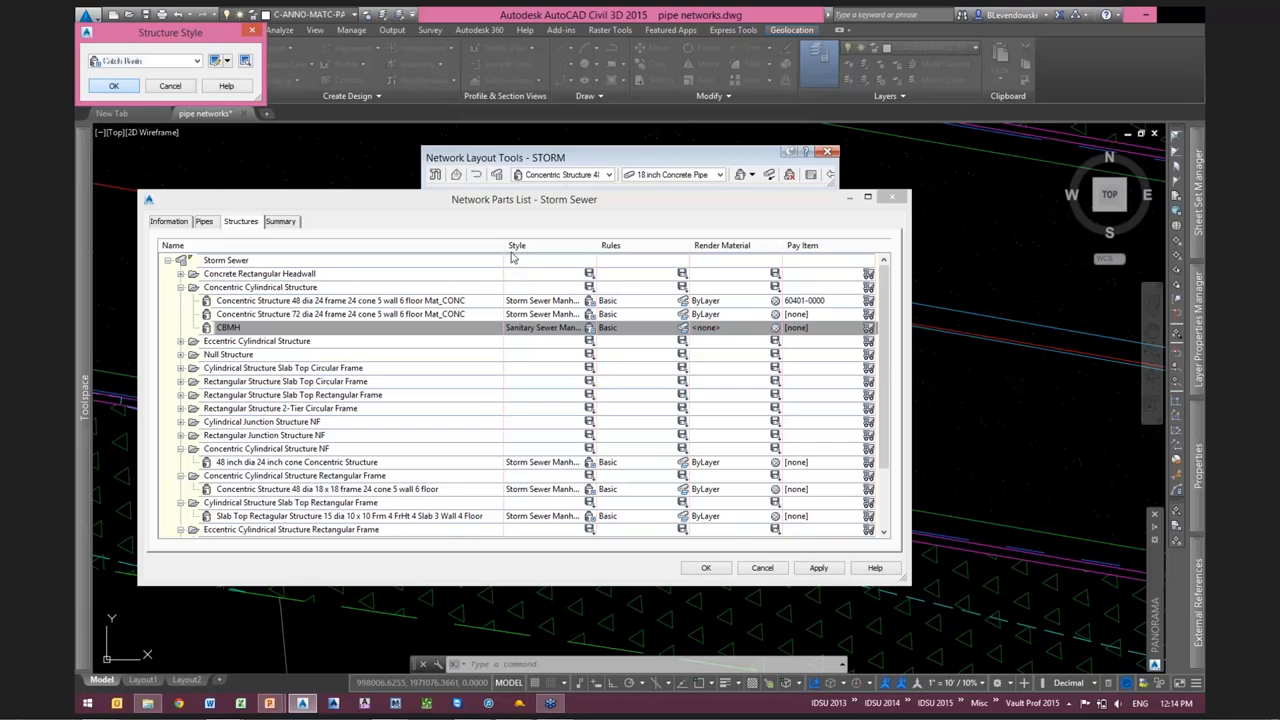
{"action": "key", "text": "Return"}
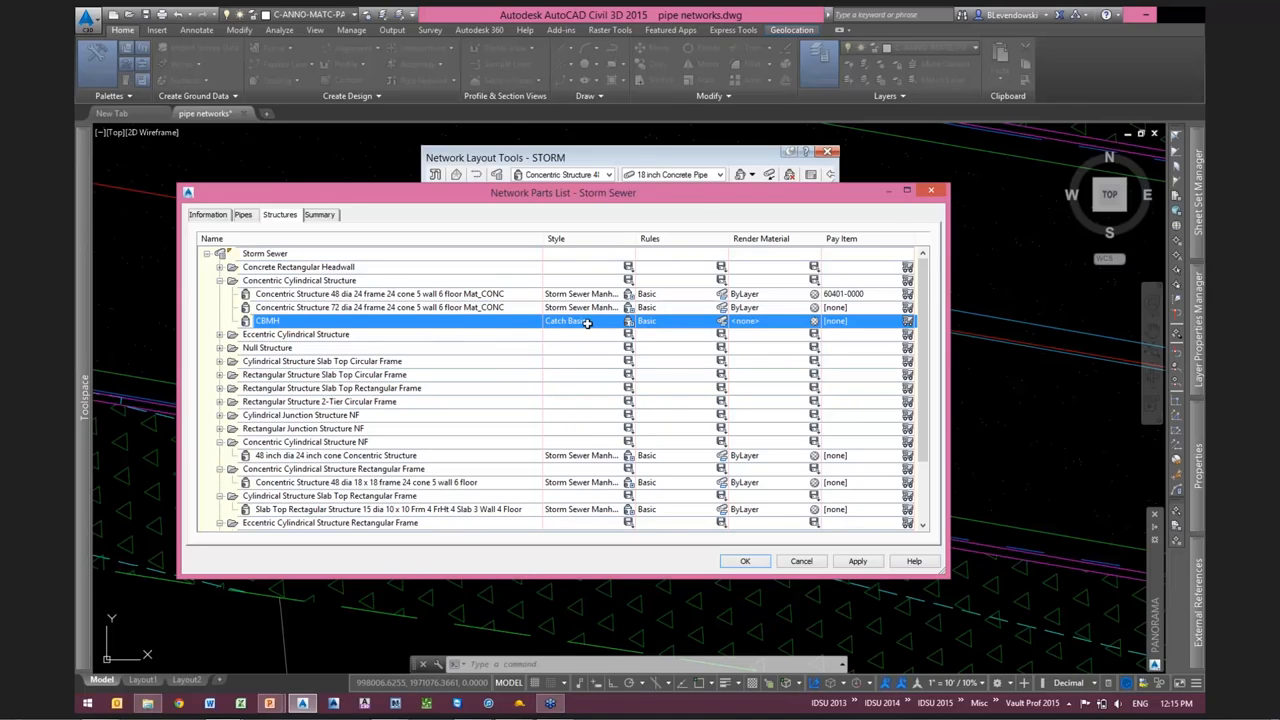
{"action": "left_click", "coordinate": [690, 325]}
{"action": "left_click", "coordinate": [747, 563]}
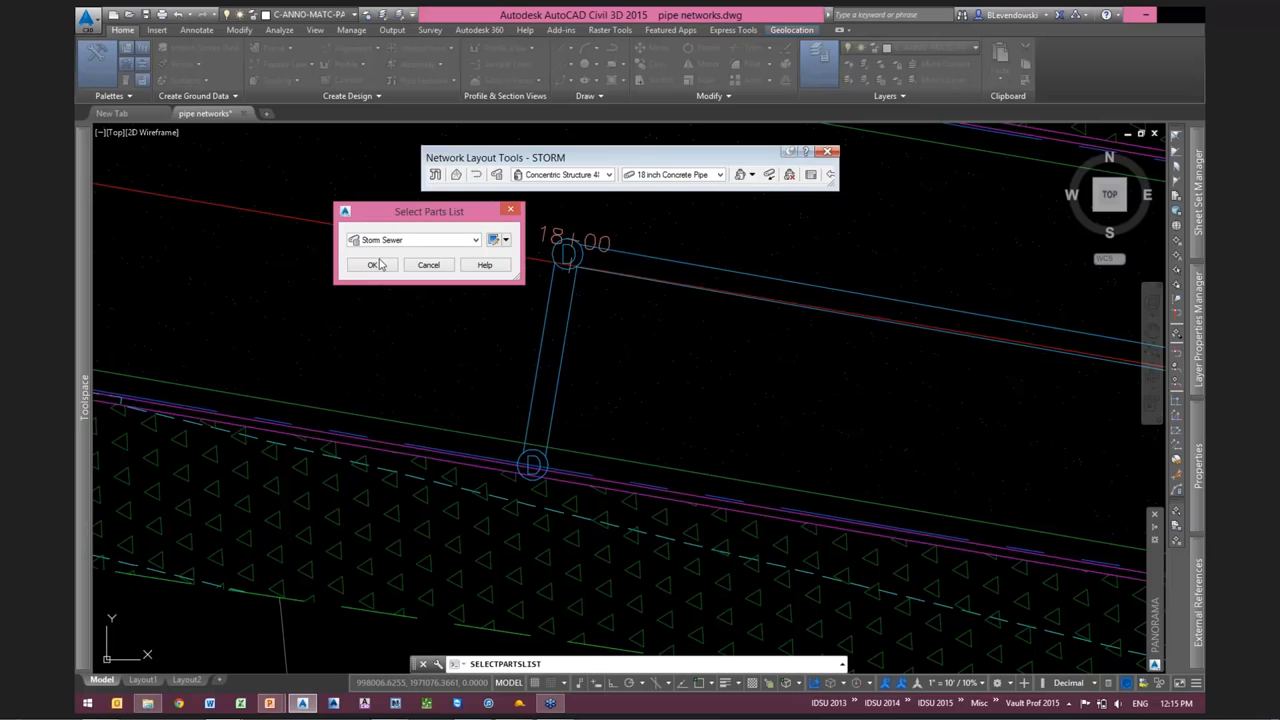
{"action": "left_click", "coordinate": [372, 264]}
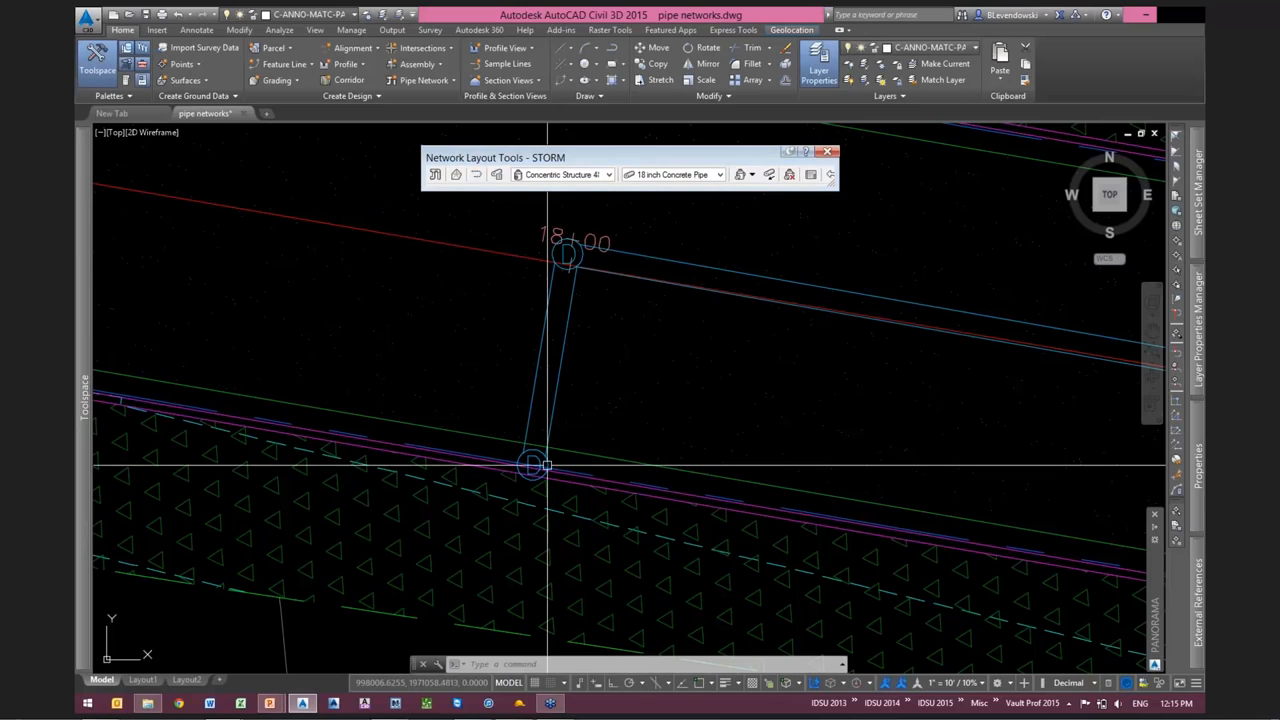
Swap the structure at the south curb end of the station 18+00 lateral for the CBMH part
{"action": "left_click", "coordinate": [547, 465]}
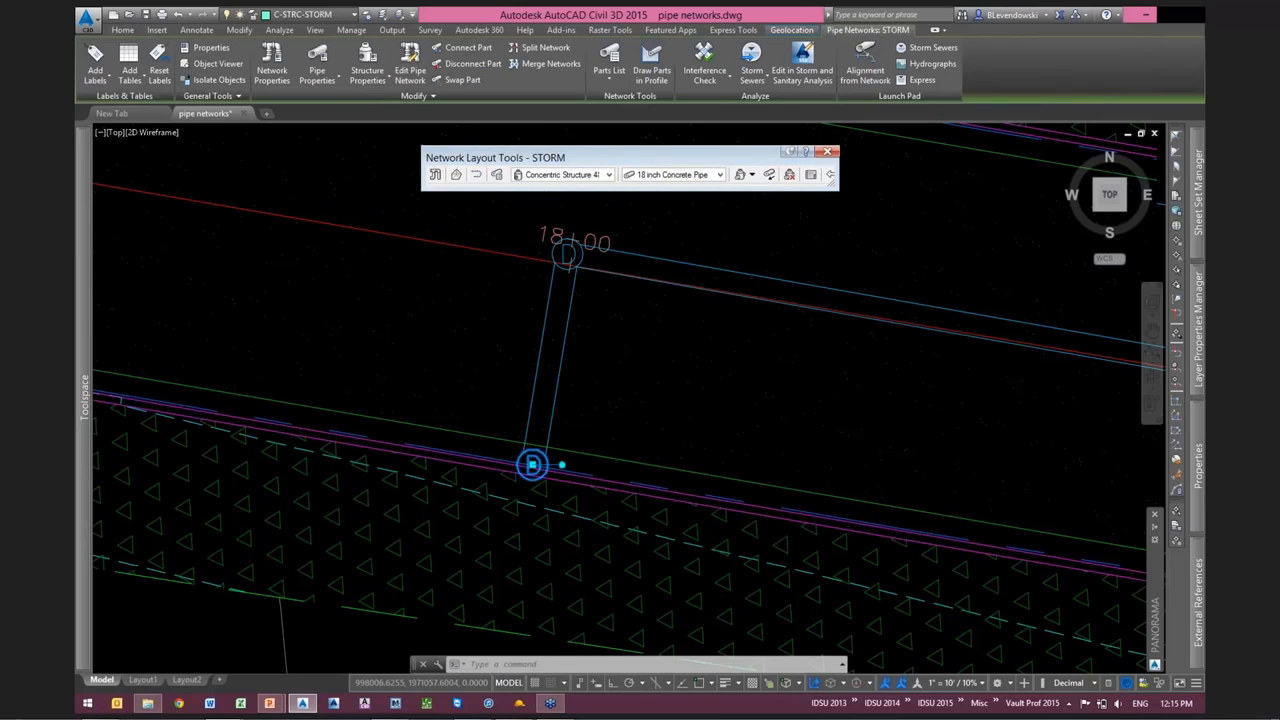
{"action": "scroll", "coordinate": [547, 465], "scroll_direction": "up", "scroll_amount": 2}
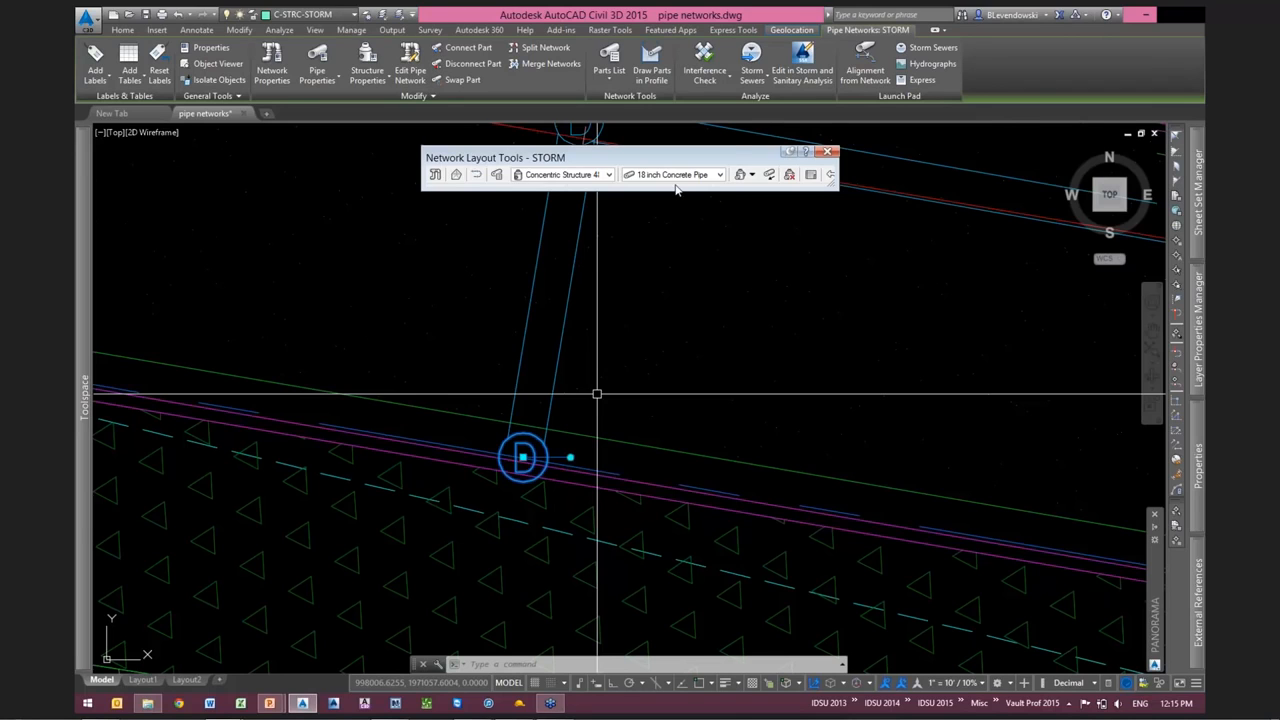
{"action": "scroll", "coordinate": [597, 394], "scroll_direction": "down", "scroll_amount": 2}
{"action": "right_click", "coordinate": [612, 410]}
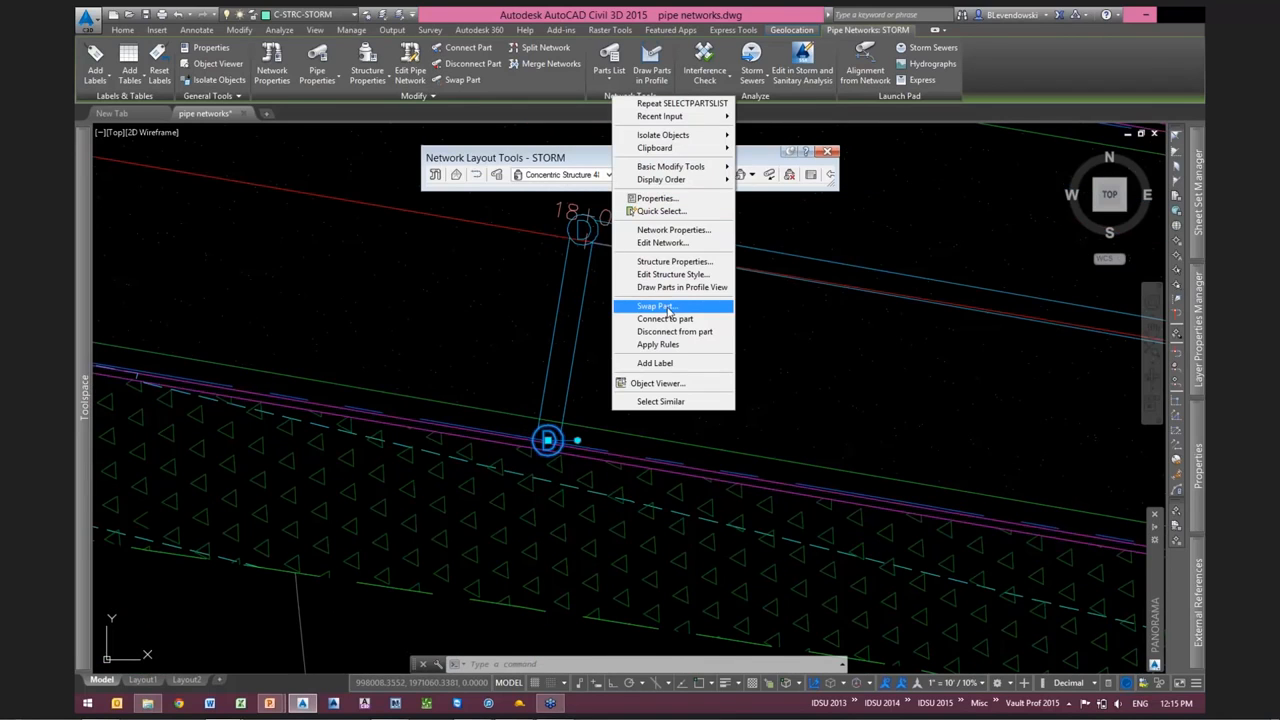
{"action": "left_click", "coordinate": [665, 307]}
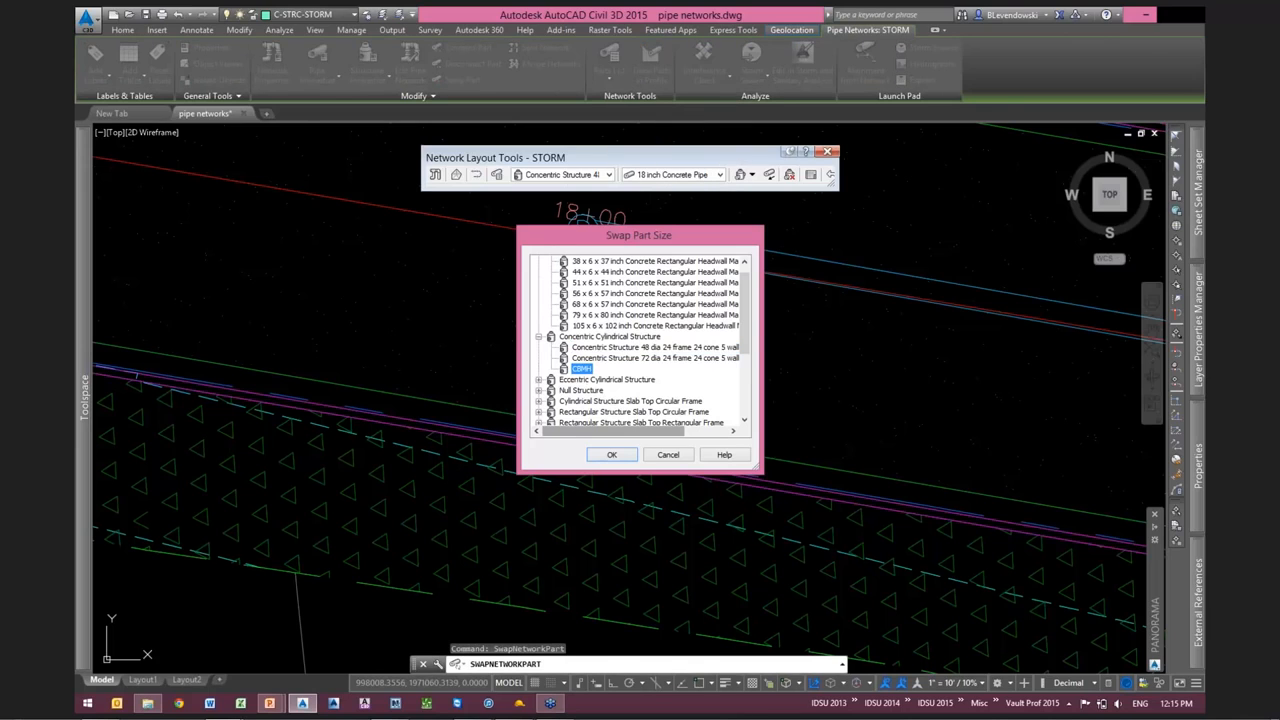
{"action": "left_click", "coordinate": [611, 454]}
Rotate the catch basin on the station 18+00 lateral so its symbol lines up with the curb
{"action": "scroll", "coordinate": [548, 434], "scroll_direction": "up", "scroll_amount": 1}
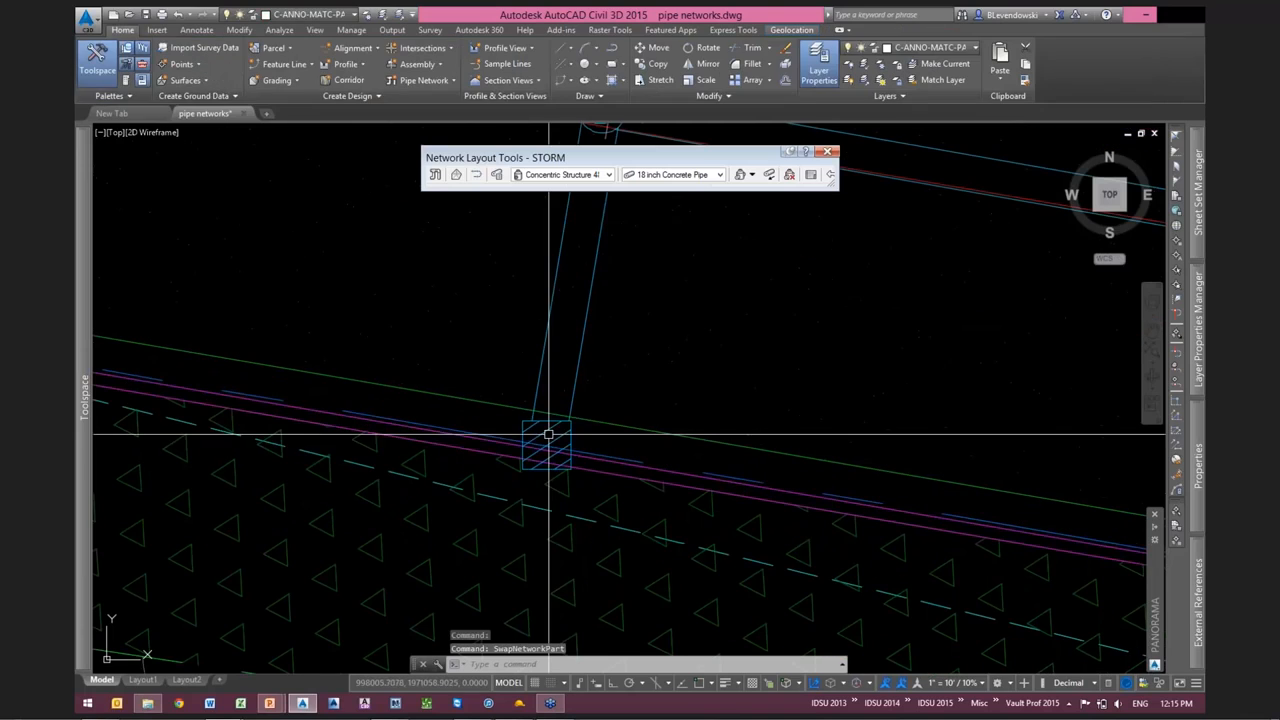
{"action": "key", "text": "Escape"}
{"action": "left_click", "coordinate": [543, 421]}
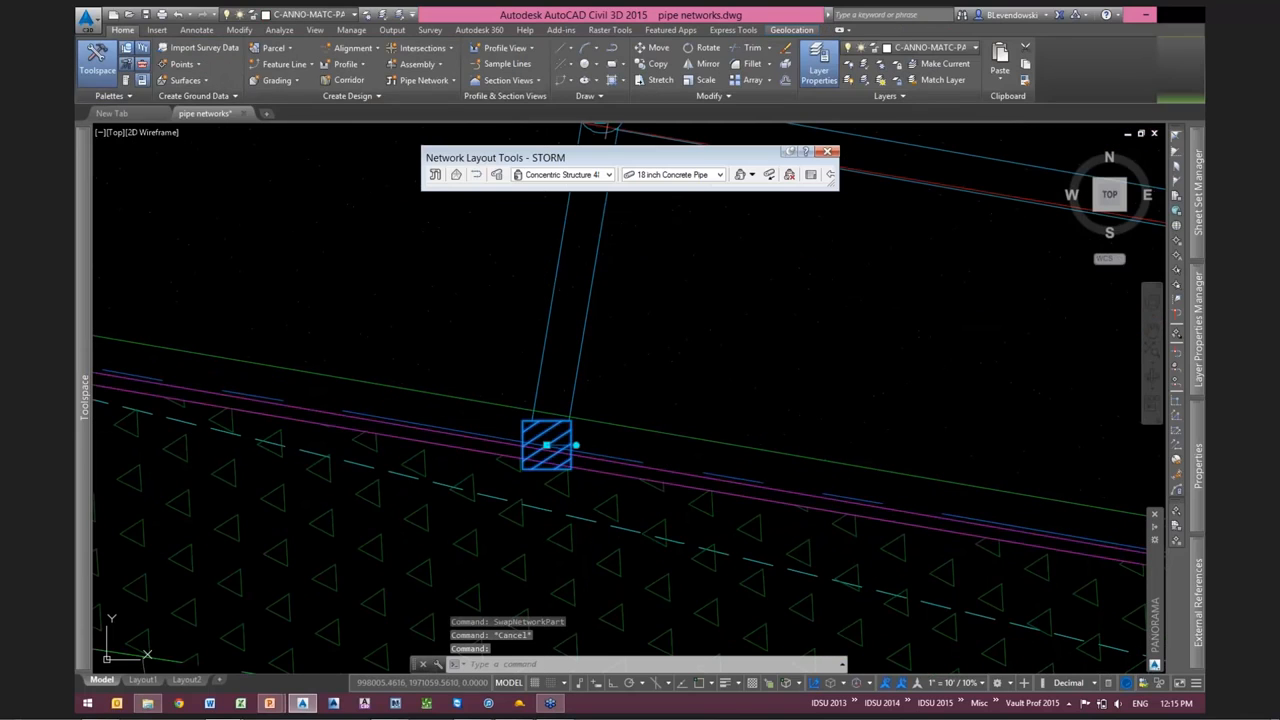
{"action": "left_click", "coordinate": [578, 443]}
{"action": "left_click", "coordinate": [565, 370]}
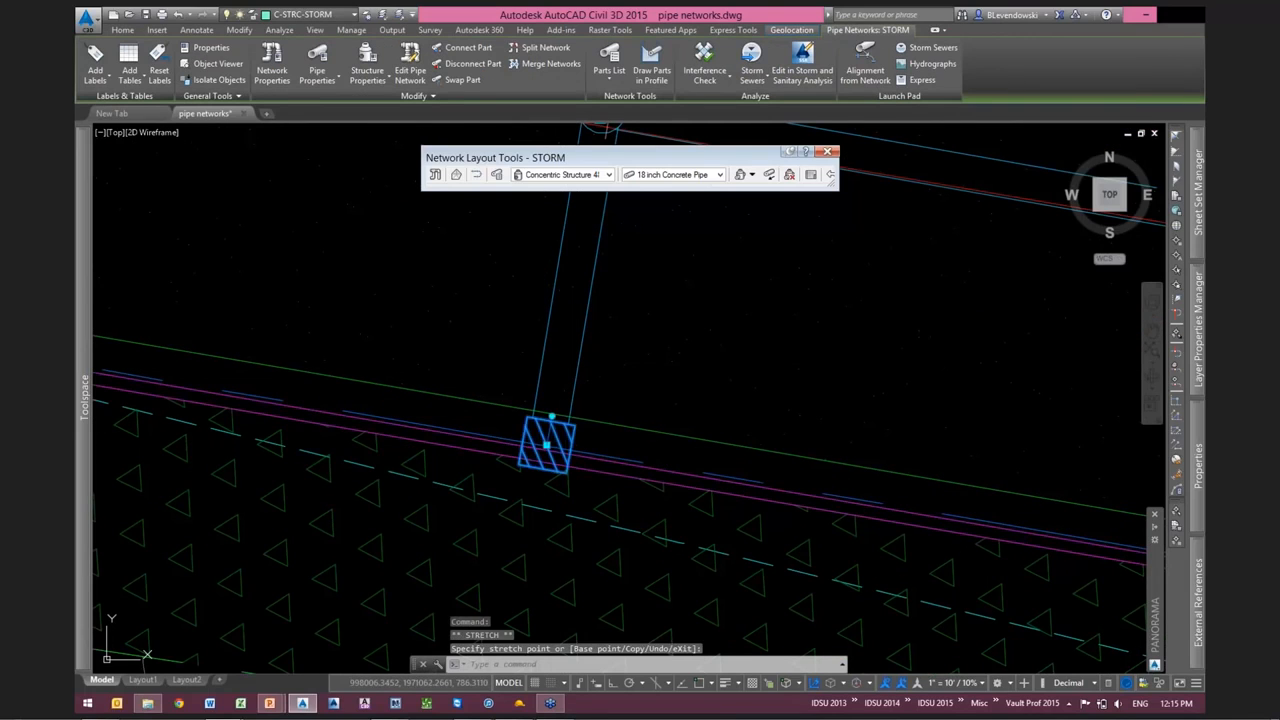
{"action": "scroll", "coordinate": [352, 358], "scroll_direction": "down", "scroll_amount": 3}
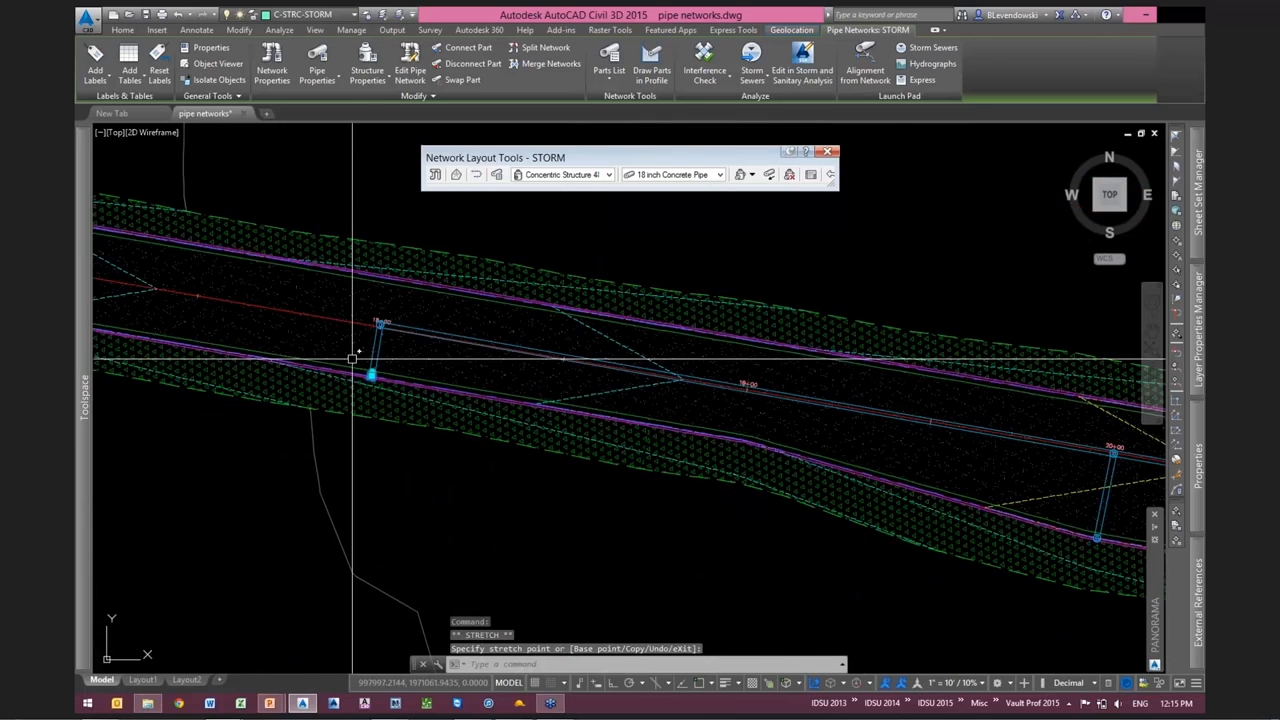
{"action": "key", "text": "Escape"}
Lay out a lateral from a new CBMH structure on the south curb line to the main-line end structure just past station 22+00
{"action": "mouse_move", "coordinate": [845, 453]}
{"action": "middle_mouse_down"}
{"action": "mouse_move", "coordinate": [591, 380]}
{"action": "mouse_move", "coordinate": [348, 378]}
{"action": "middle_mouse_up"}
{"action": "scroll", "coordinate": [576, 472], "scroll_direction": "up", "scroll_amount": 4}
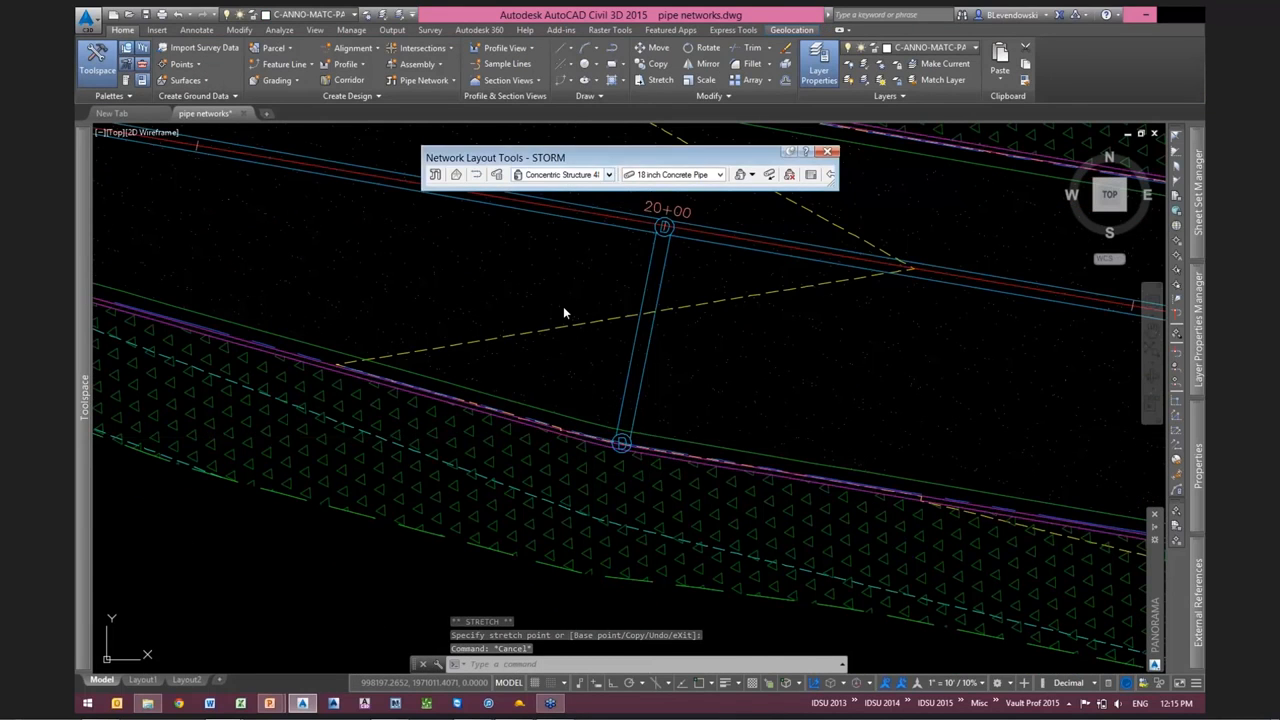
{"action": "left_click", "coordinate": [609, 175]}
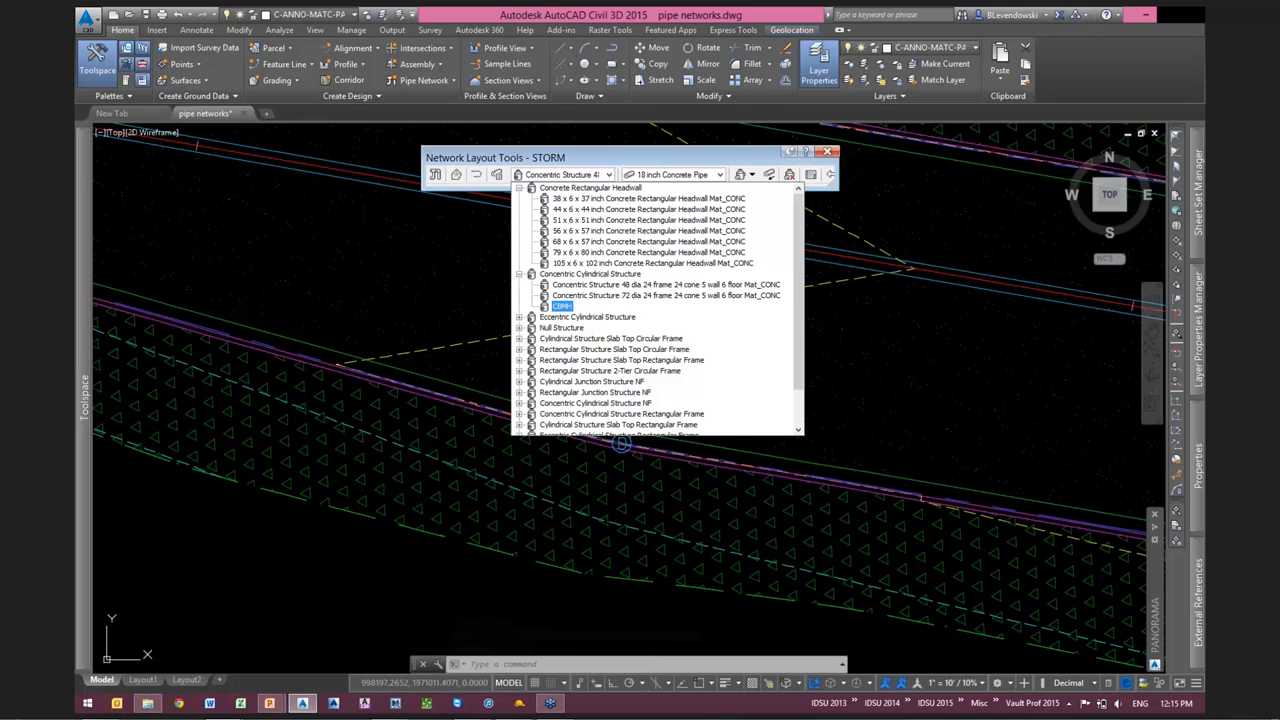
{"action": "left_click", "coordinate": [561, 306]}
{"action": "scroll", "coordinate": [595, 398], "scroll_direction": "down", "scroll_amount": 5}
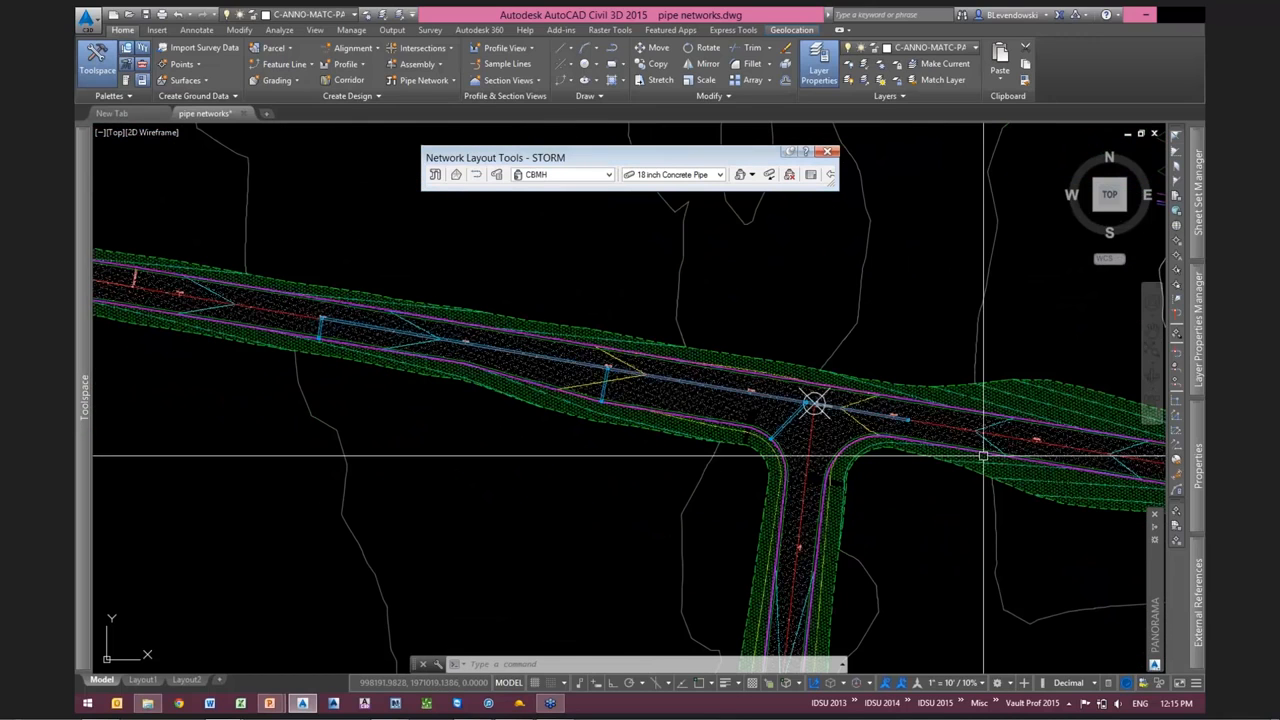
{"action": "scroll", "coordinate": [983, 456], "scroll_direction": "up", "scroll_amount": 5}
{"action": "left_click", "coordinate": [739, 175]}
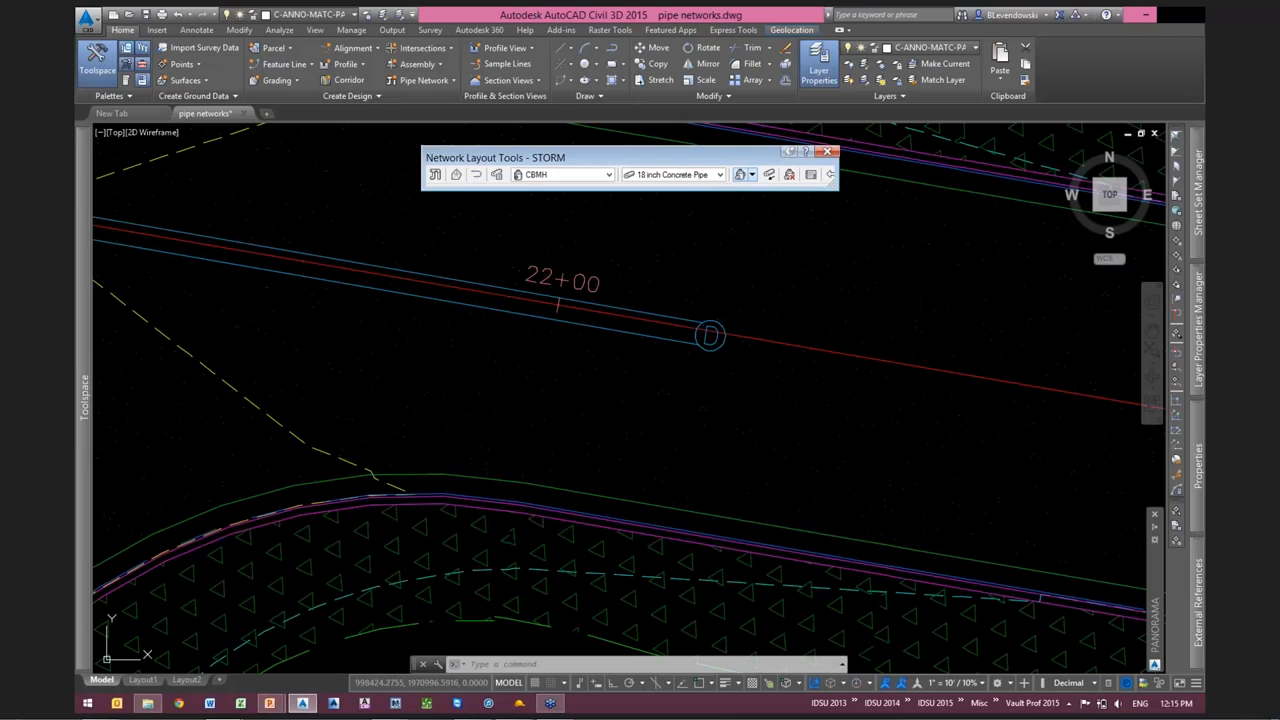
{"action": "left_click", "coordinate": [682, 528]}
{"action": "left_click", "coordinate": [710, 340]}
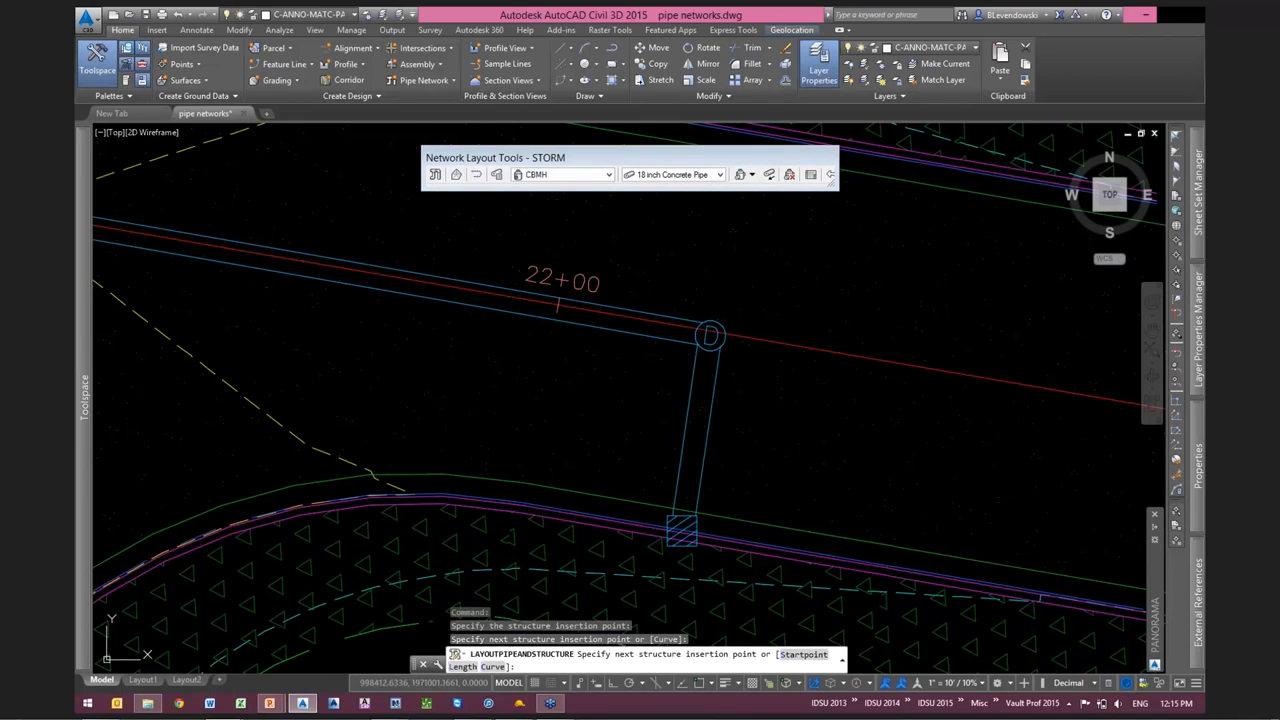
{"action": "key", "text": "Return"}
Swap the structure at the south curb end of the station 20+00 lateral for the CBMH part
{"action": "scroll", "coordinate": [857, 486], "scroll_direction": "down", "scroll_amount": 4}
{"action": "middle_click_drag", "start_coordinate": [561, 475], "coordinate": [971, 489]}
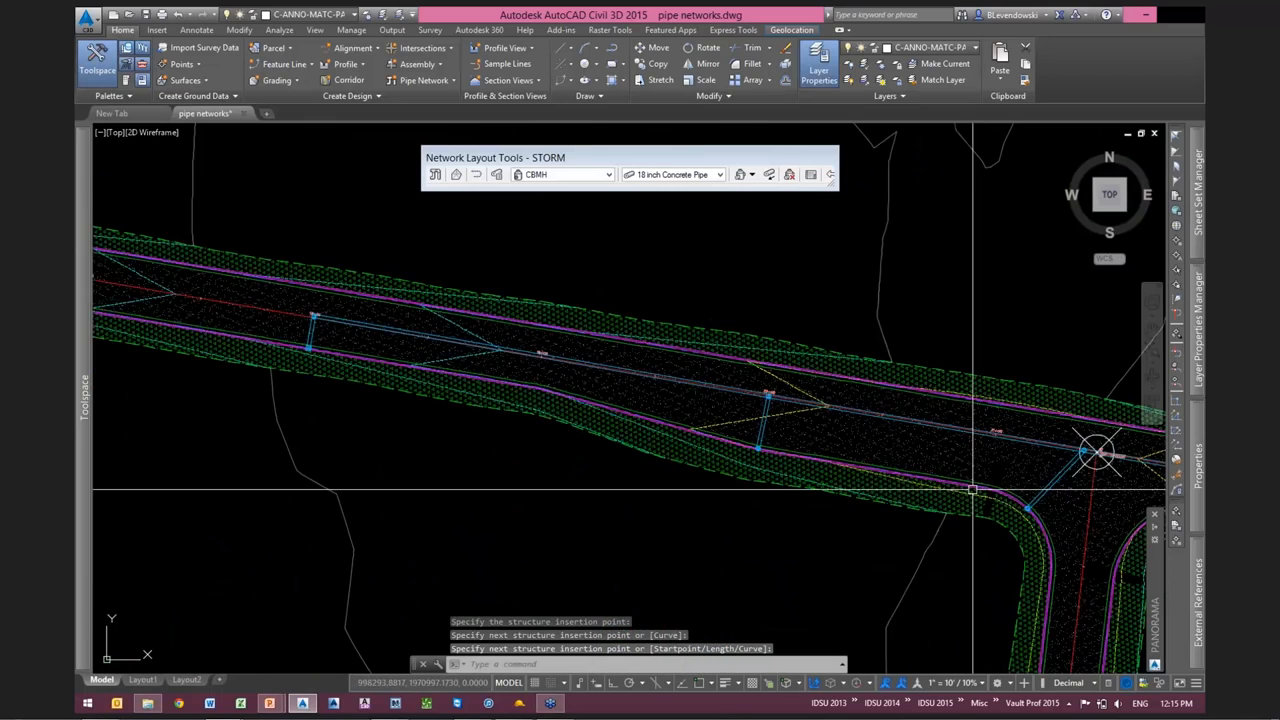
{"action": "scroll", "coordinate": [565, 375], "scroll_direction": "up", "scroll_amount": 2}
{"action": "middle_click_drag", "start_coordinate": [820, 429], "coordinate": [608, 409]}
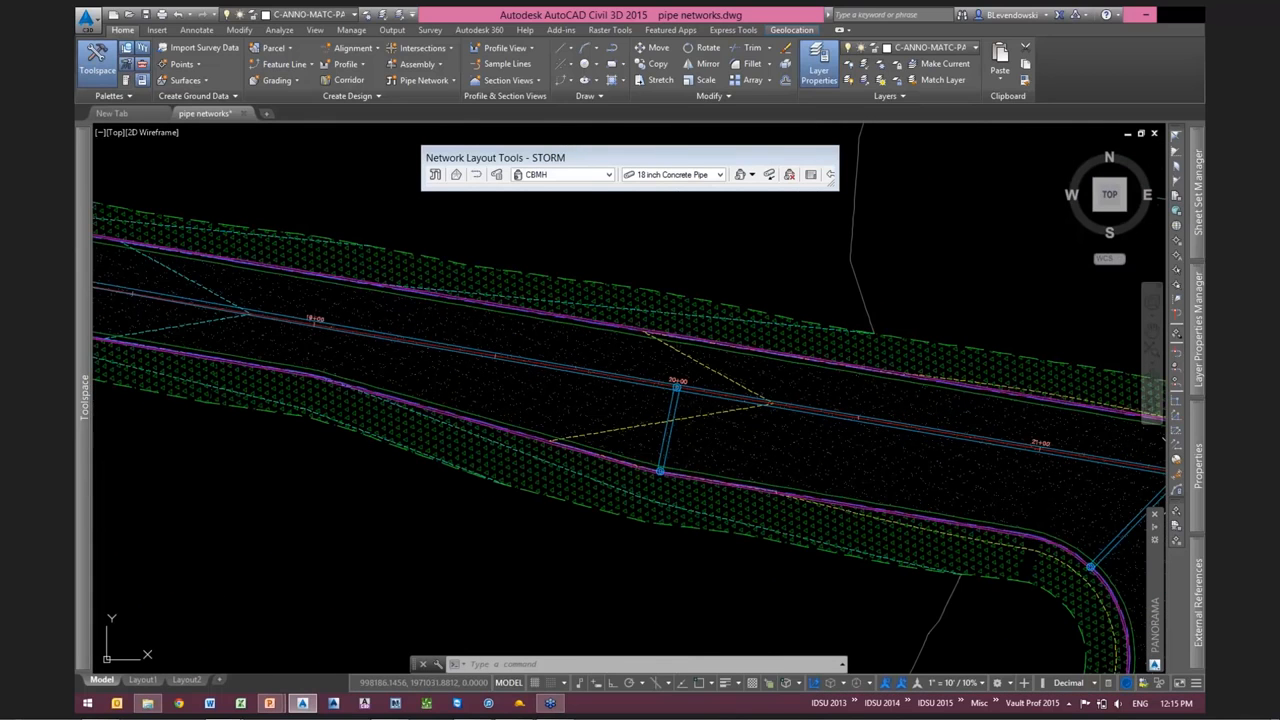
{"action": "scroll", "coordinate": [652, 476], "scroll_direction": "up", "scroll_amount": 3}
{"action": "left_click", "coordinate": [652, 476]}
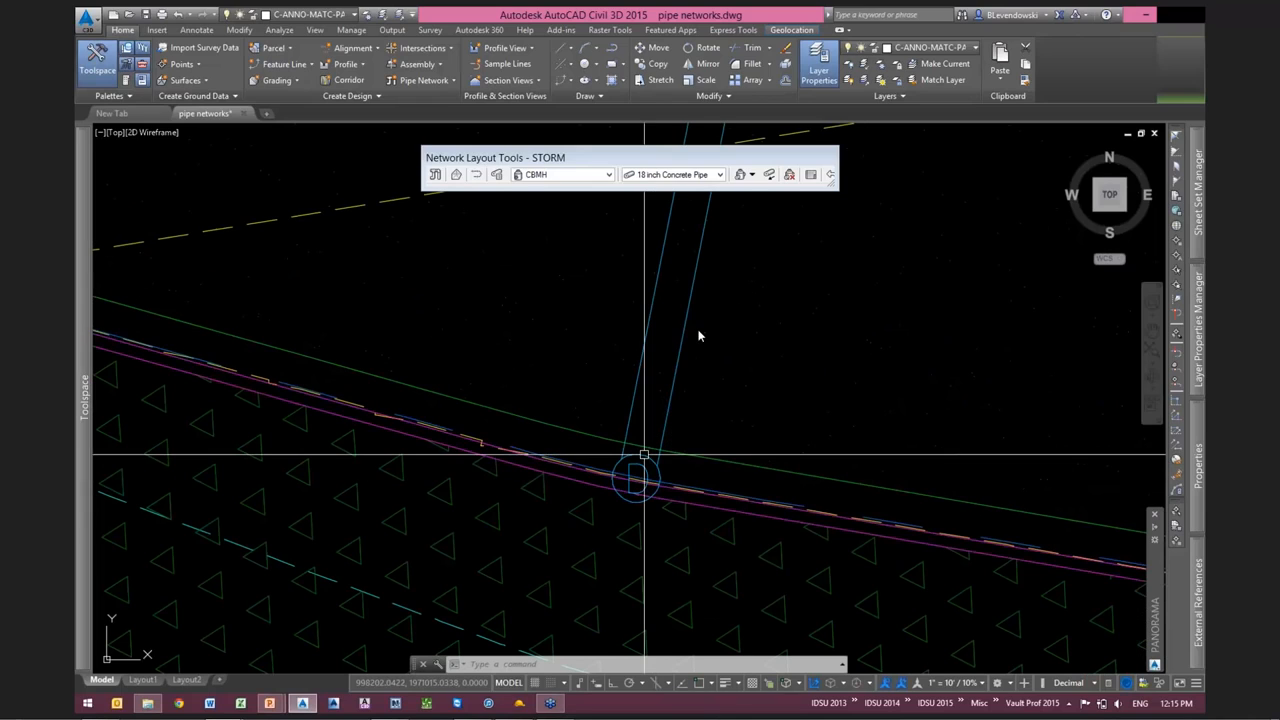
{"action": "right_click", "coordinate": [672, 334]}
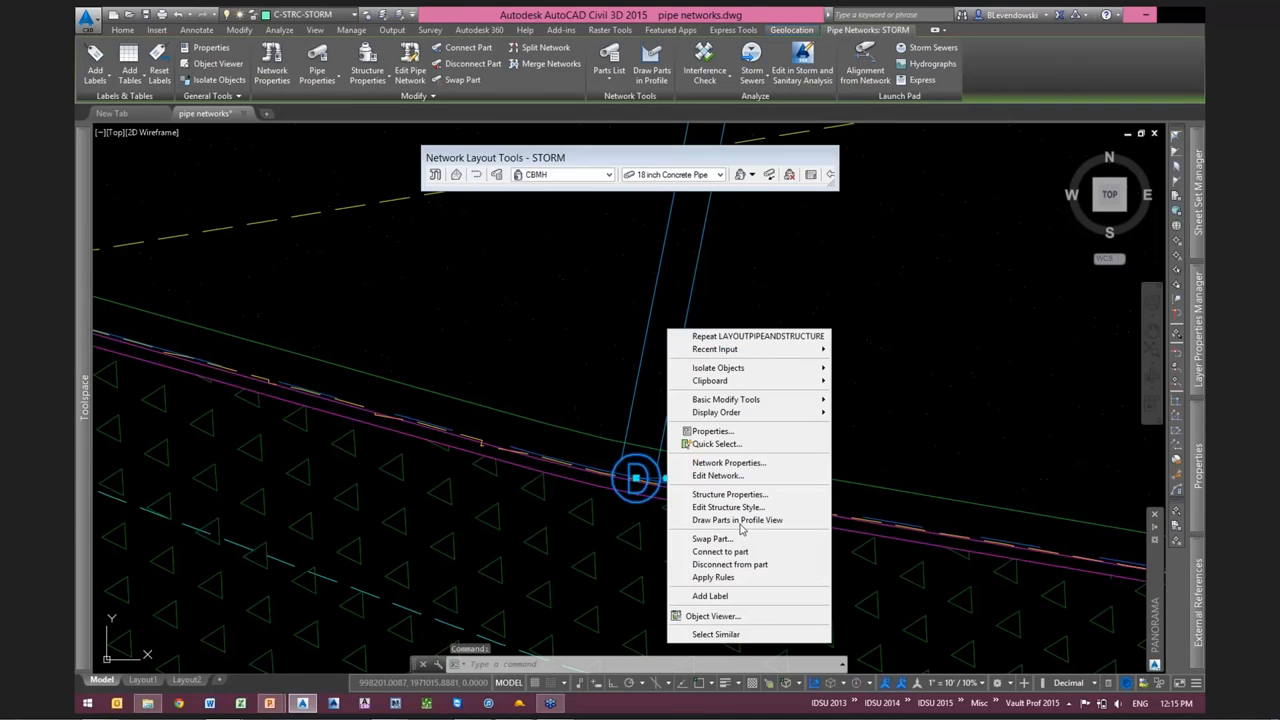
{"action": "left_click", "coordinate": [730, 538]}
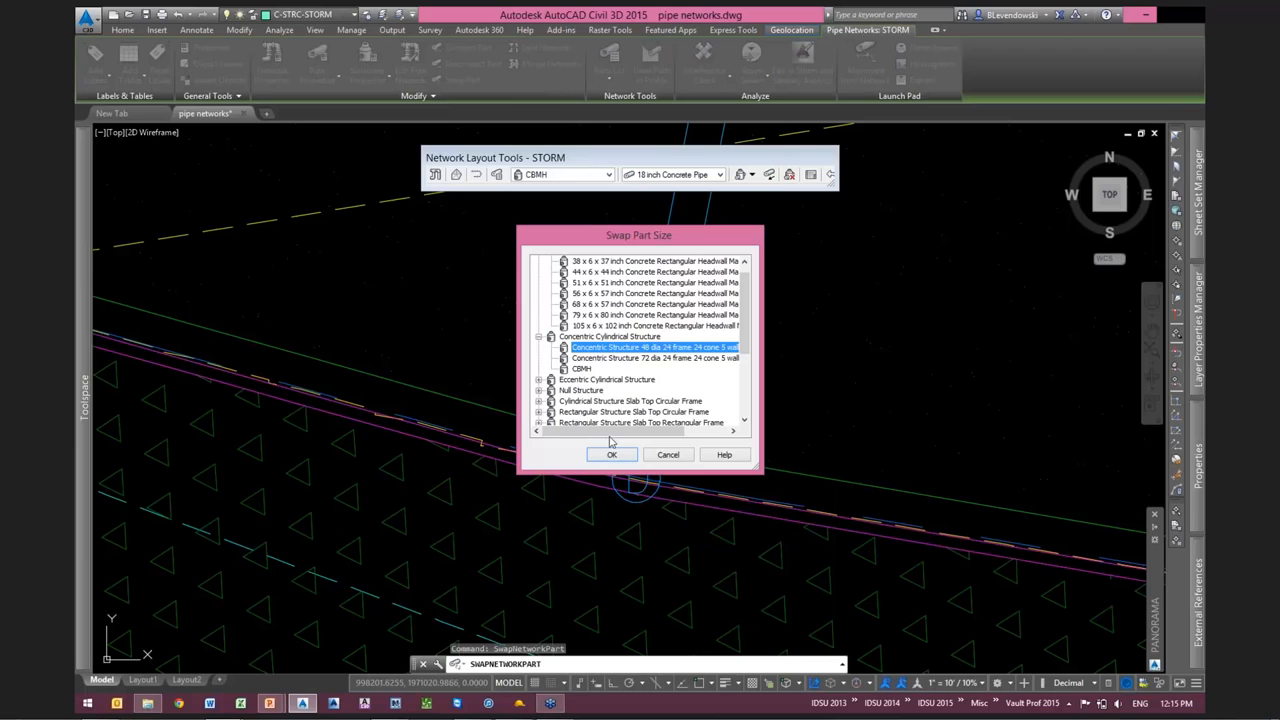
{"action": "left_click", "coordinate": [581, 368]}
{"action": "left_click", "coordinate": [611, 454]}
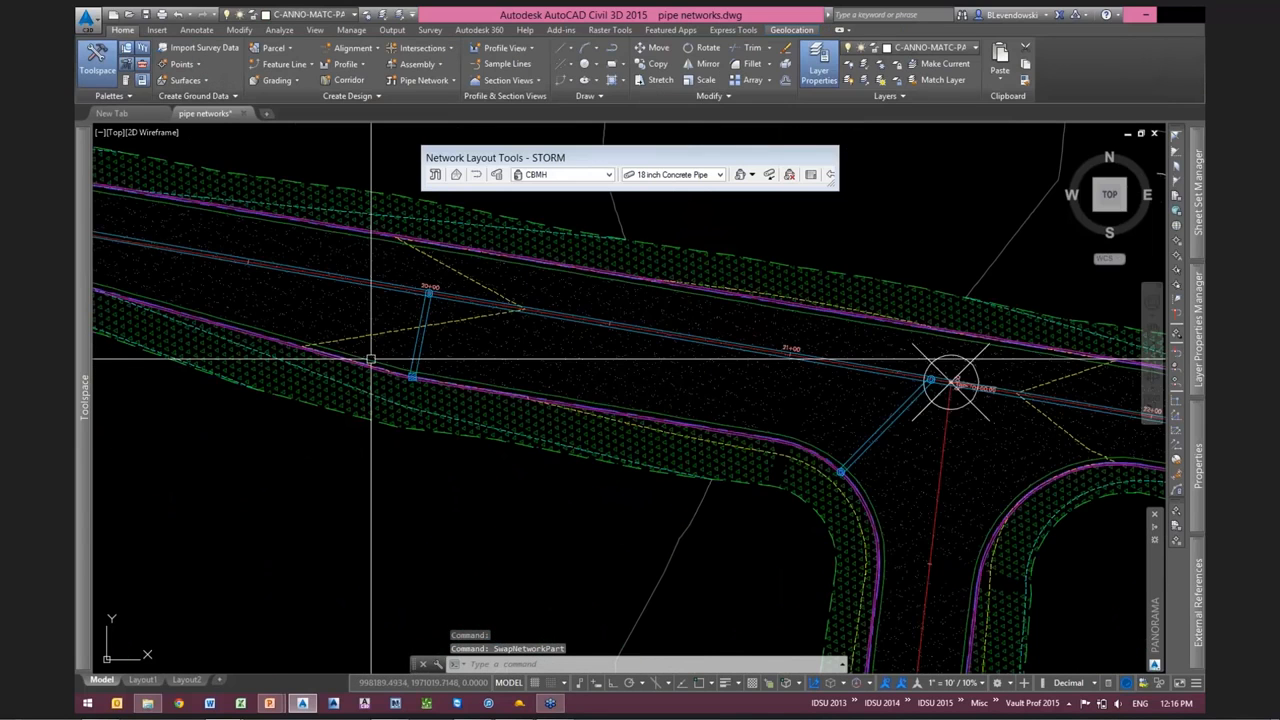
Swap the structure on the west curb return of the intersection for the CBMH part
{"action": "scroll", "coordinate": [864, 468], "scroll_direction": "up", "scroll_amount": 3}
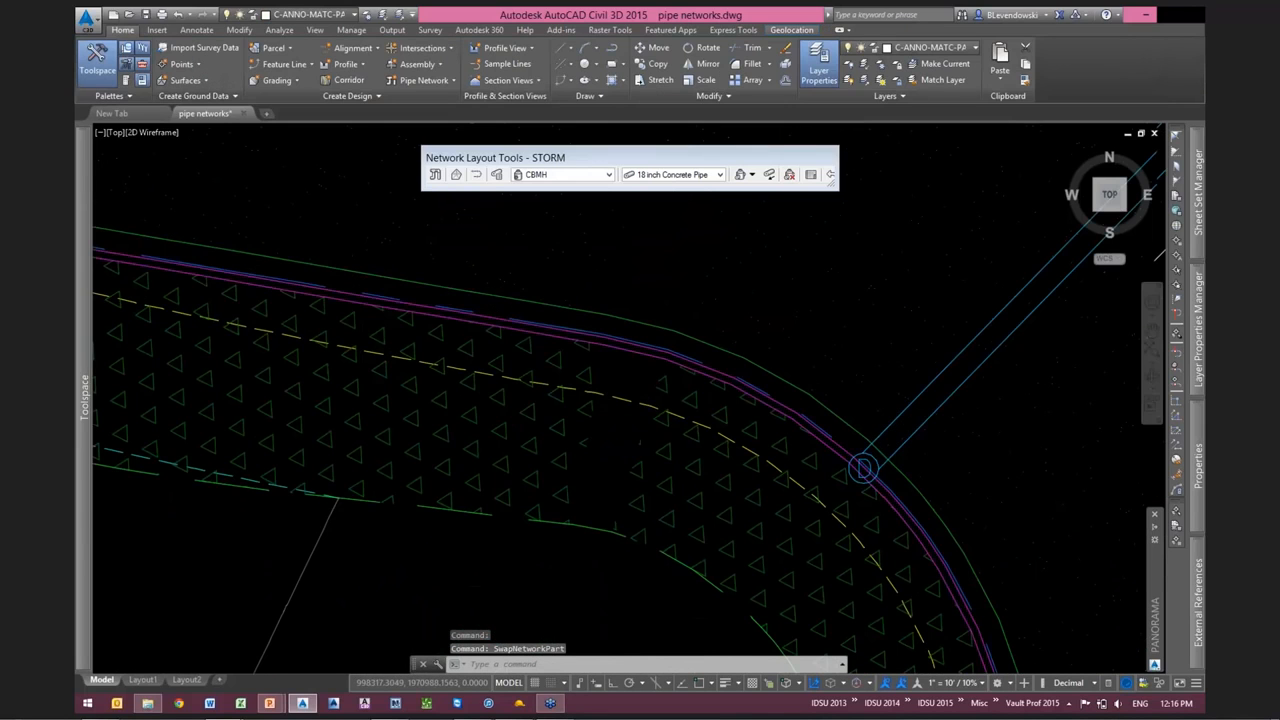
{"action": "scroll", "coordinate": [867, 445], "scroll_direction": "up", "scroll_amount": 2}
{"action": "left_click", "coordinate": [867, 445]}
{"action": "right_click", "coordinate": [840, 433]}
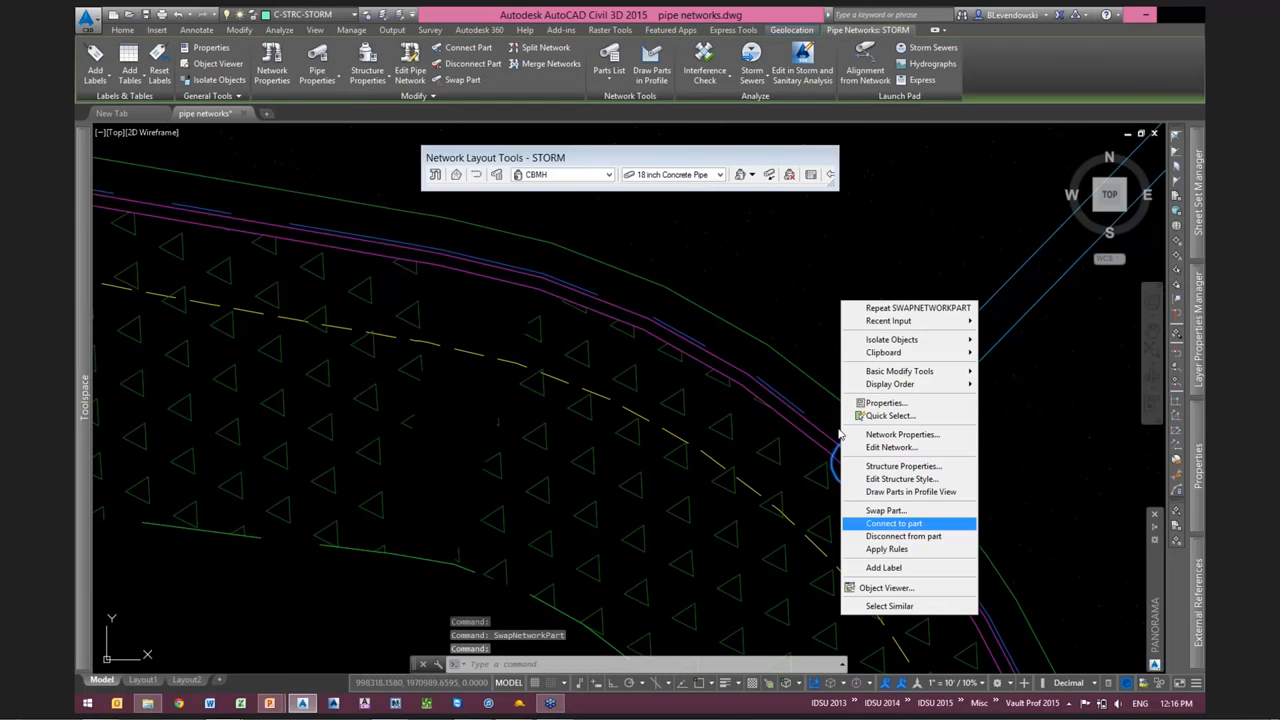
{"action": "left_click", "coordinate": [885, 510]}
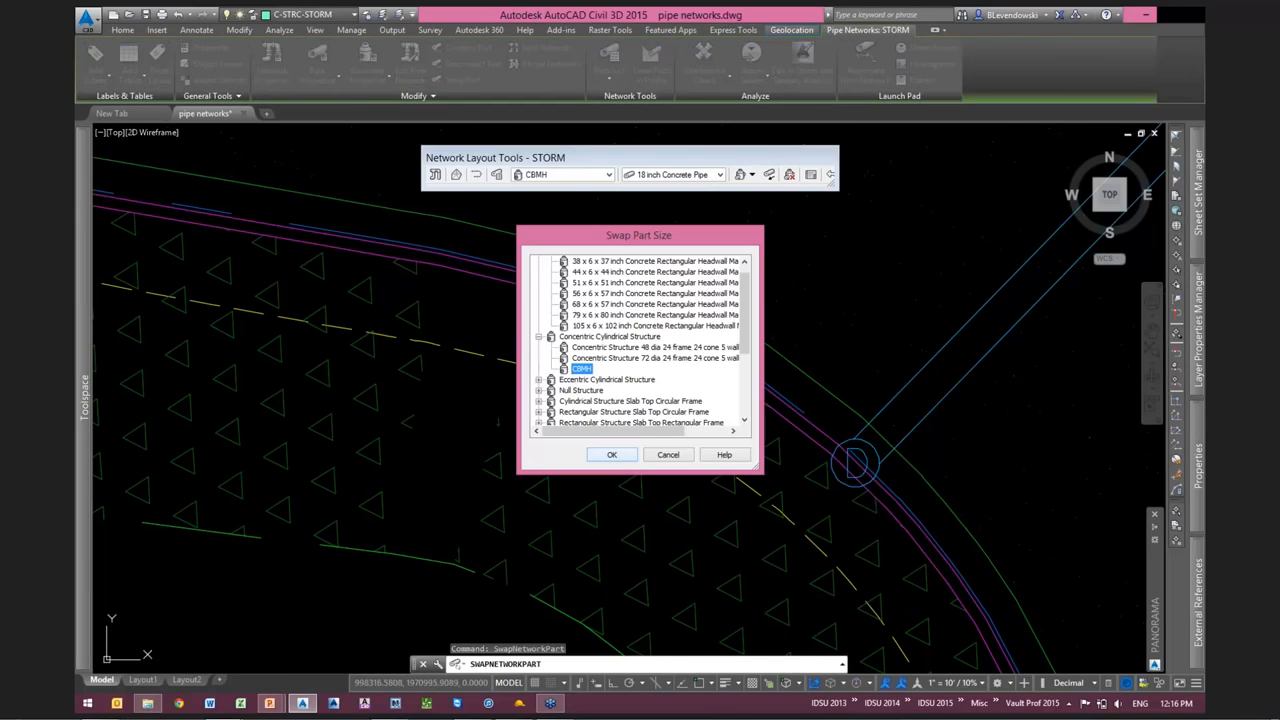
{"action": "left_click", "coordinate": [611, 454]}
Examine the station 20+00 structure, its lateral pipe and the curb catch basin together in the Object Viewer from an orbited 3D angle
{"action": "scroll", "coordinate": [669, 319], "scroll_direction": "down", "scroll_amount": 5}
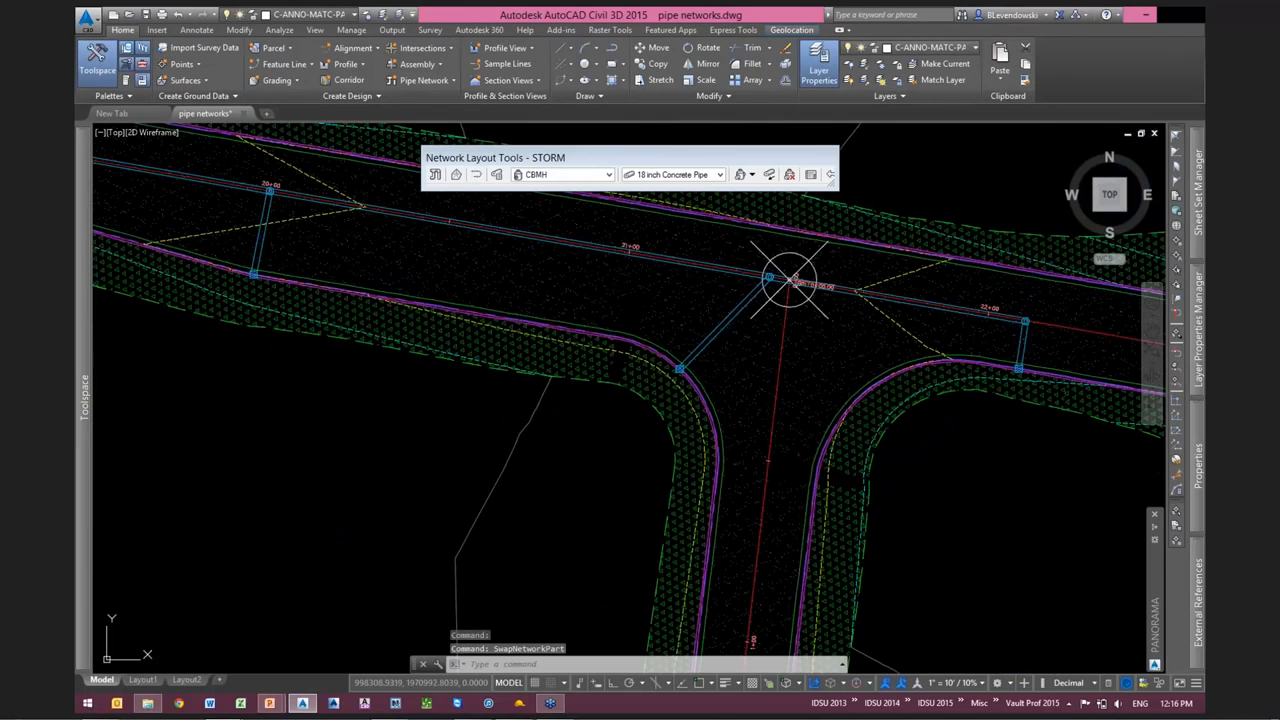
{"action": "middle_click_drag", "start_coordinate": [270, 191], "coordinate": [794, 323]}
{"action": "scroll", "coordinate": [794, 321], "scroll_direction": "up", "scroll_amount": 6}
{"action": "key", "text": "Escape"}
{"action": "left_click", "coordinate": [795, 334]}
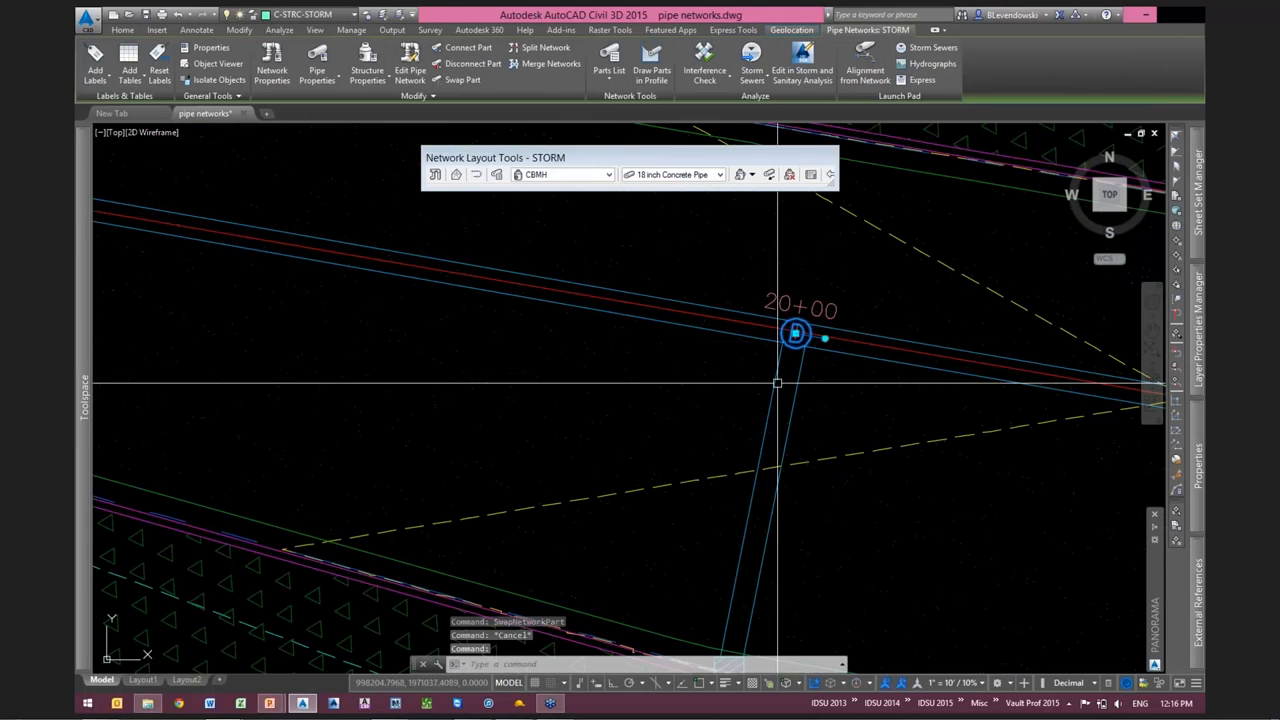
{"action": "left_click", "coordinate": [777, 383]}
{"action": "middle_click_drag", "start_coordinate": [729, 633], "coordinate": [724, 390]}
{"action": "scroll", "coordinate": [724, 390], "scroll_direction": "up", "scroll_amount": 1}
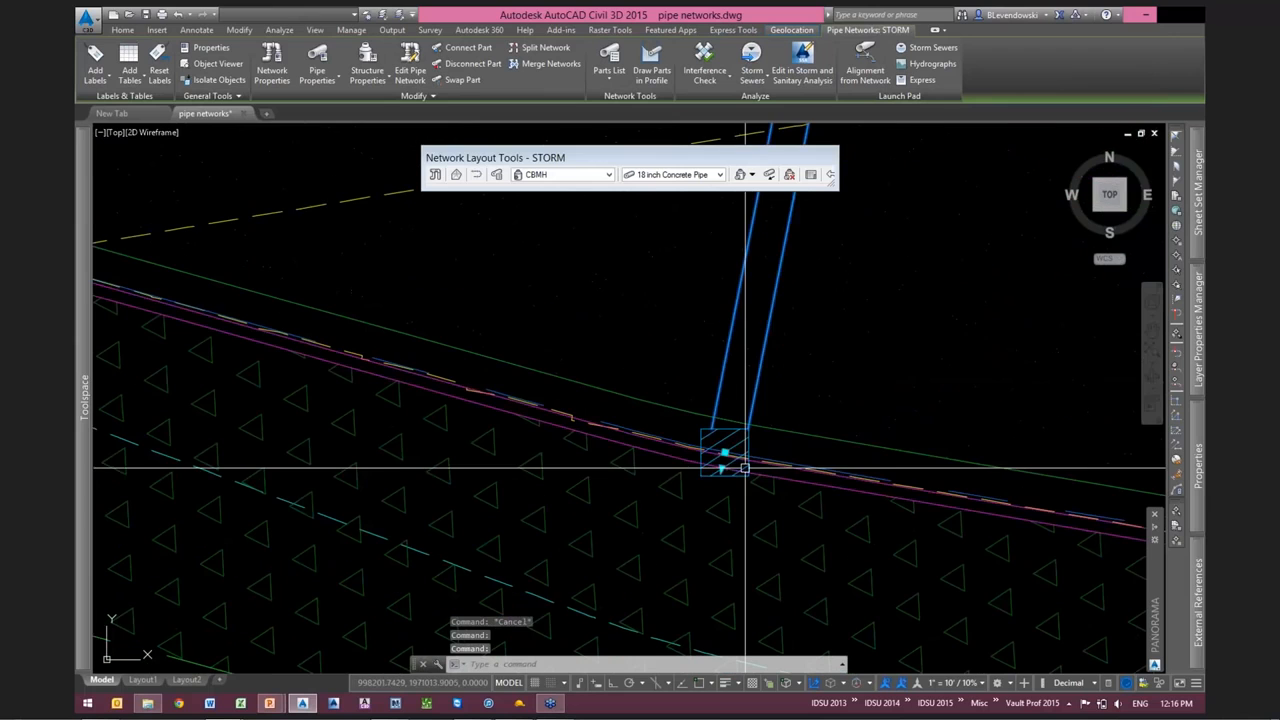
{"action": "scroll", "coordinate": [744, 441], "scroll_direction": "down", "scroll_amount": 3}
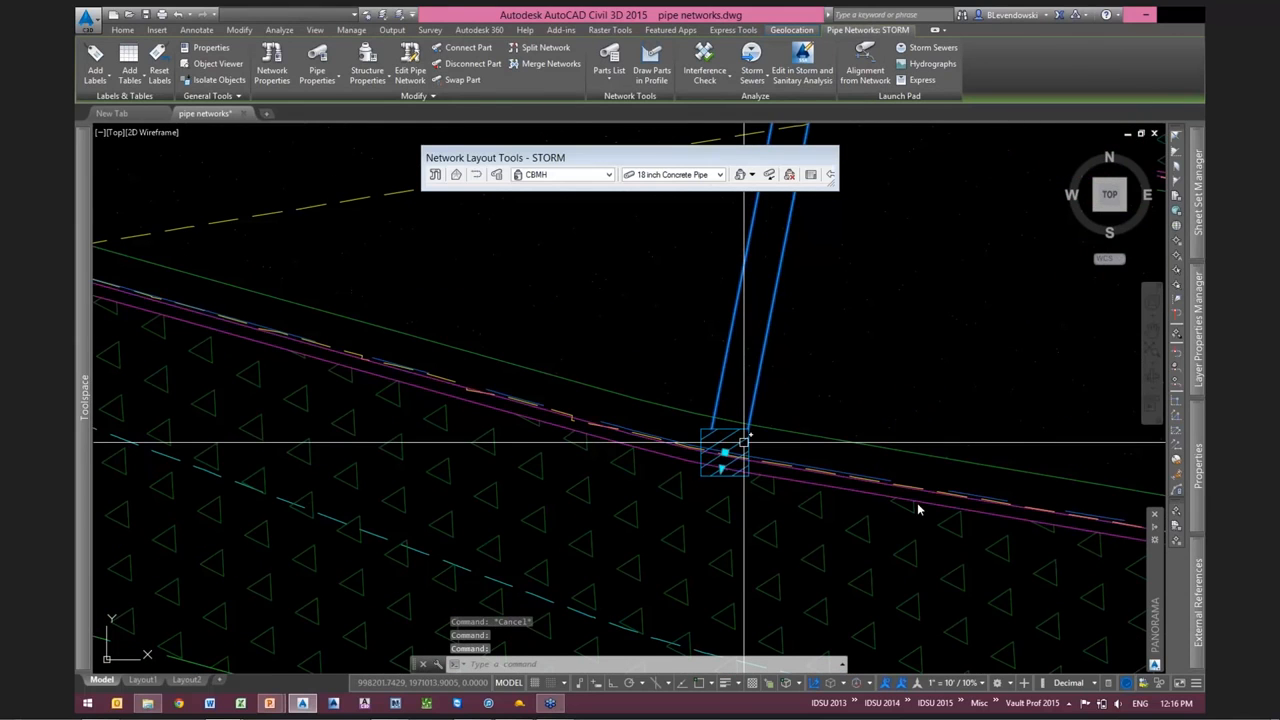
{"action": "right_click", "coordinate": [917, 502]}
{"action": "left_click", "coordinate": [920, 506]}
{"action": "left_click_drag", "start_coordinate": [598, 401], "coordinate": [476, 283]}
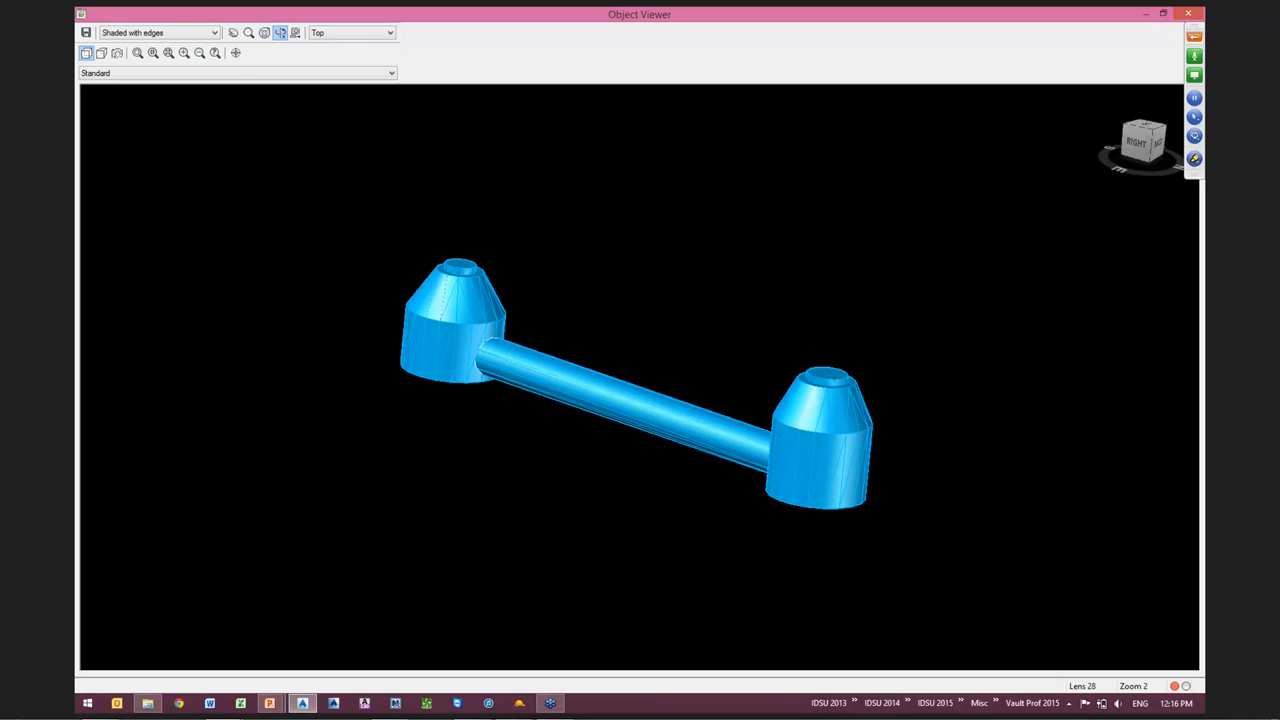
Close the Object Viewer and review the plan block settings in the curb structure's Catch Basin style
{"action": "key", "text": "Escape"}
{"action": "right_click", "coordinate": [730, 277]}
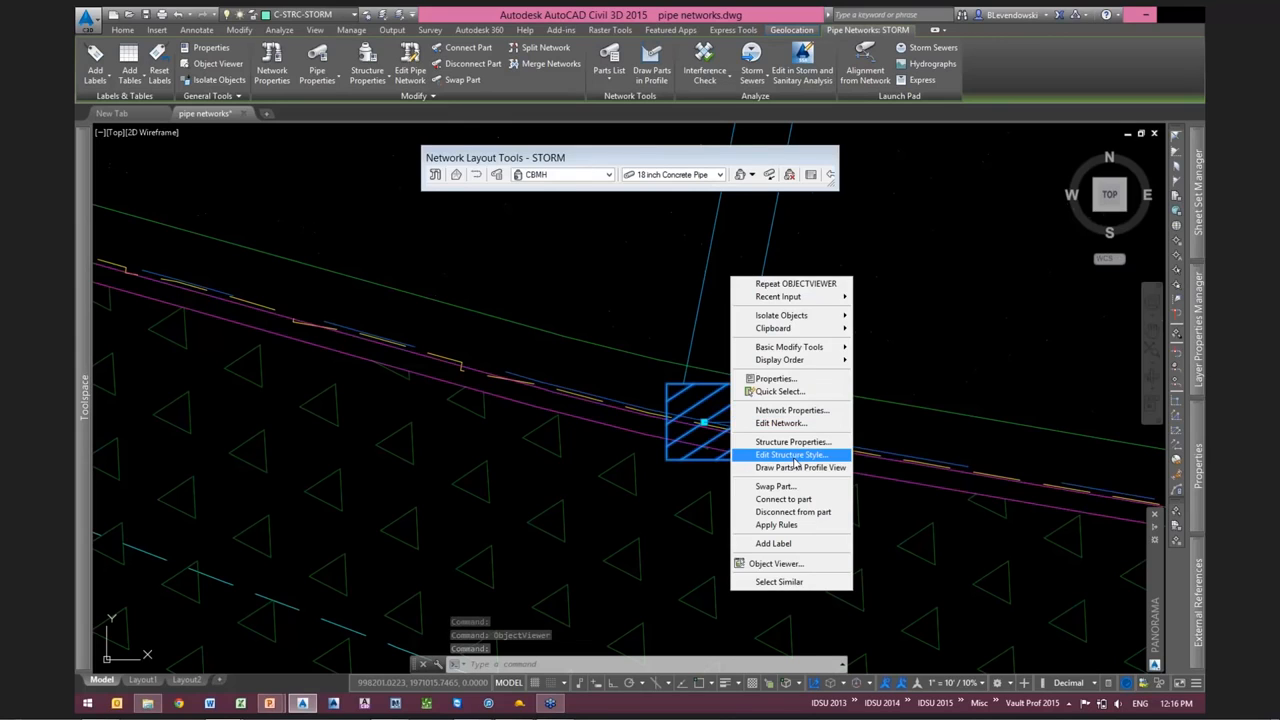
{"action": "left_click", "coordinate": [790, 455]}
{"action": "left_click", "coordinate": [347, 108]}
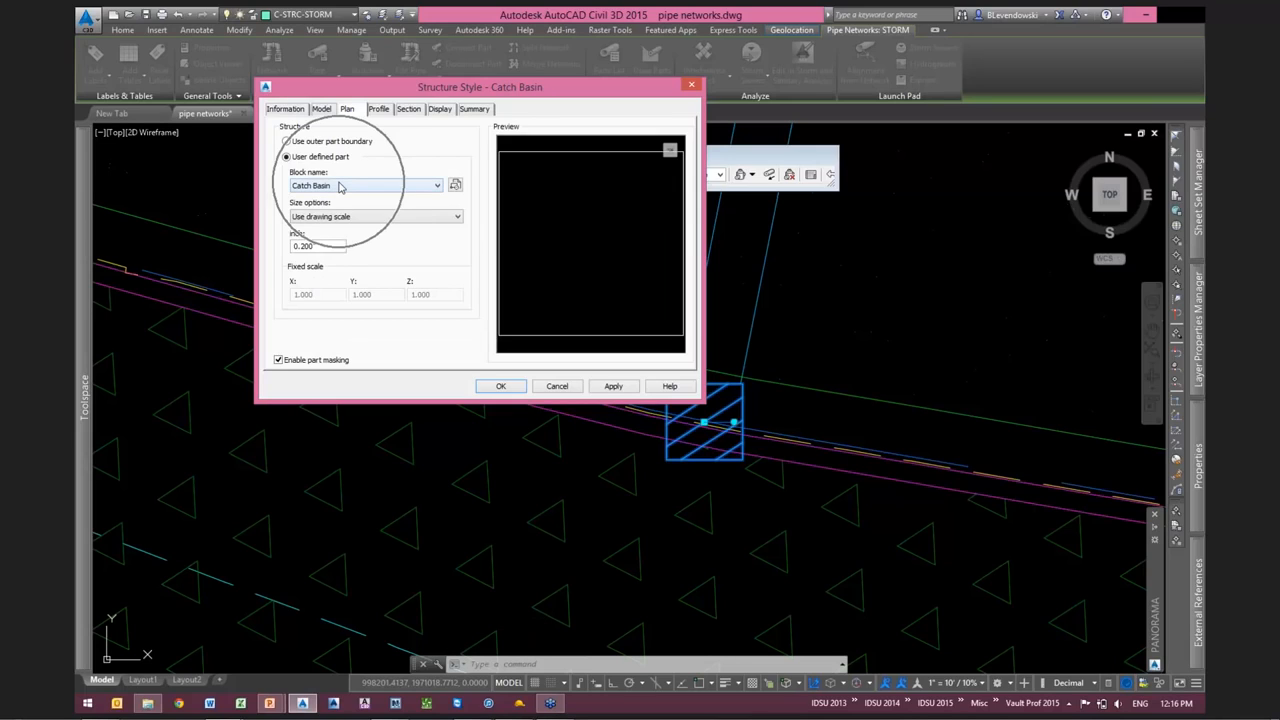
{"action": "left_click", "coordinate": [500, 386]}
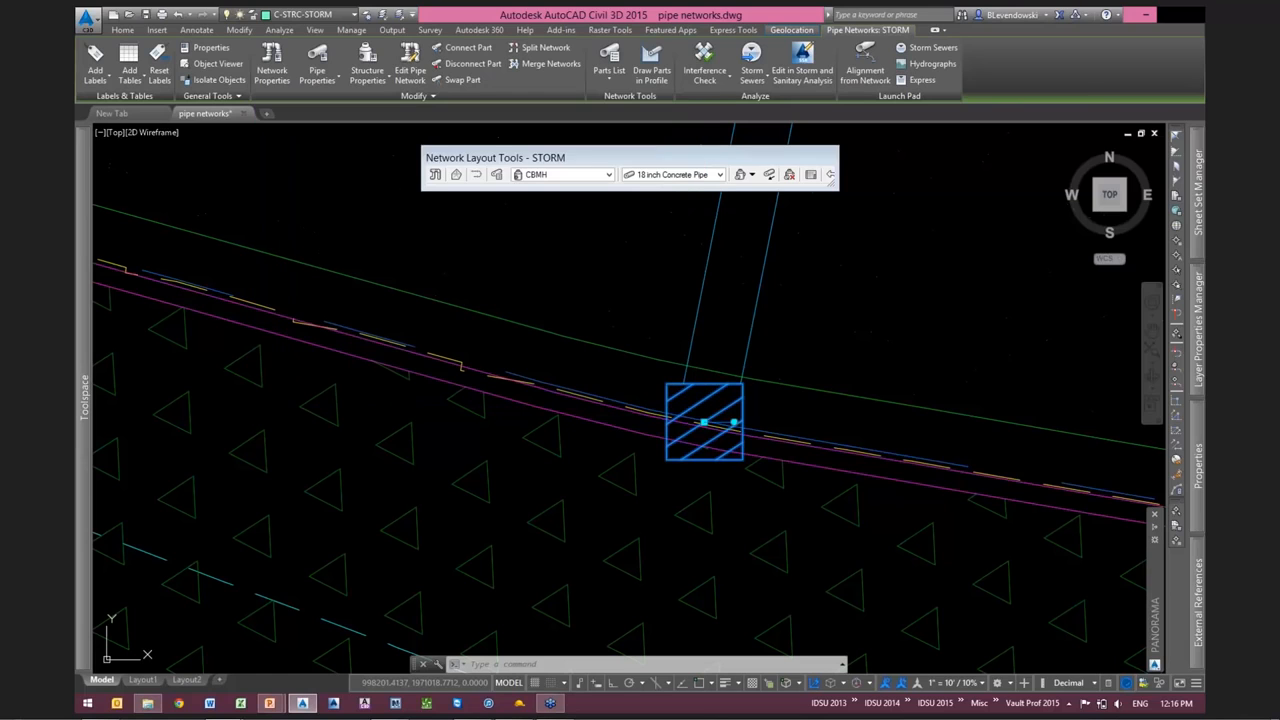
Rotate the curb catch basin of the station 20+00 lateral to line up with the curb line and its pipe
{"action": "left_click", "coordinate": [734, 422]}
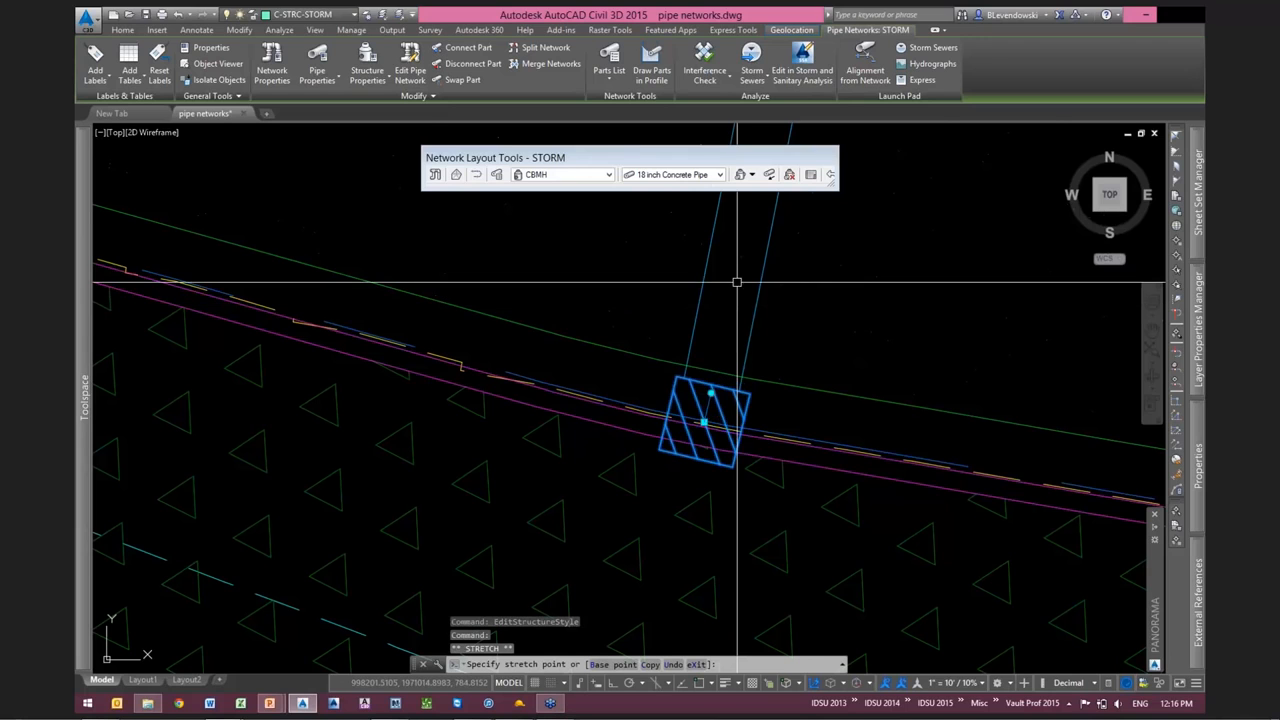
{"action": "scroll", "coordinate": [430, 366], "scroll_direction": "down", "scroll_amount": 3}
{"action": "key", "text": "Escape"}
{"action": "scroll", "coordinate": [430, 366], "scroll_direction": "down", "scroll_amount": 5}
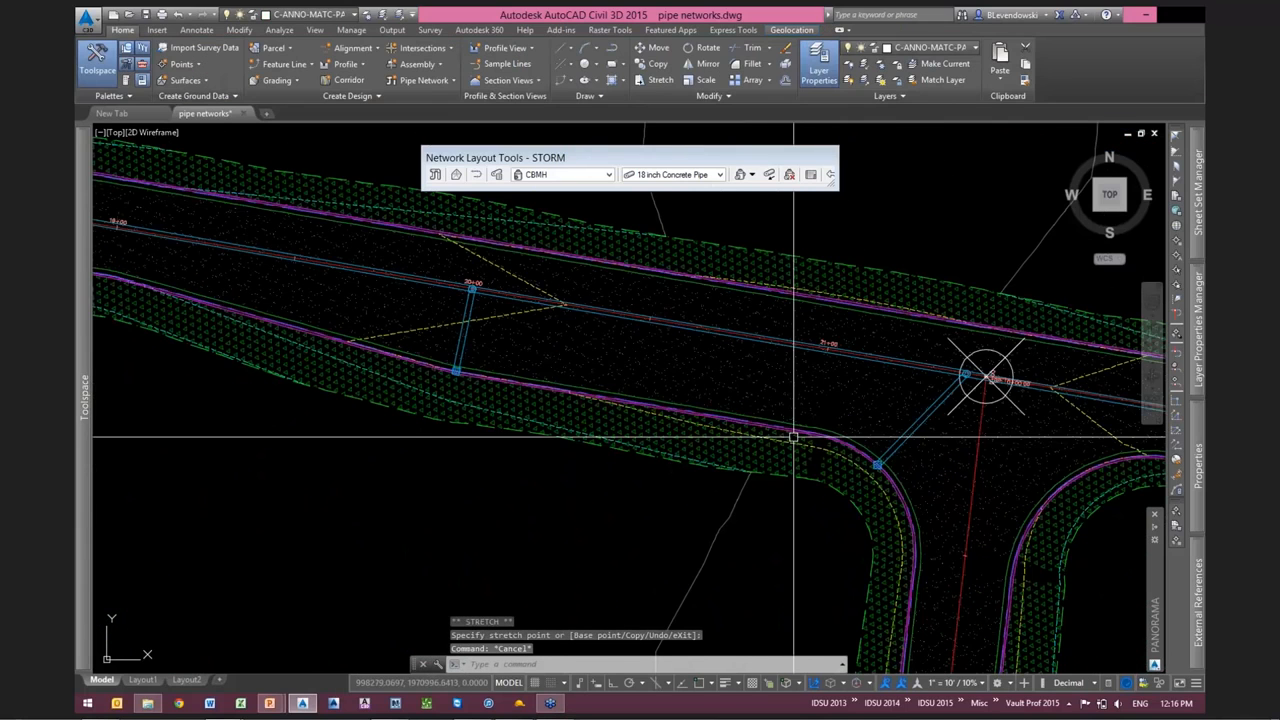
Rotate the catch basin on the west curb return of the intersection to line up with its lateral pipe
{"action": "middle_click_drag", "start_coordinate": [791, 434], "coordinate": [487, 402]}
{"action": "scroll", "coordinate": [592, 398], "scroll_direction": "up", "scroll_amount": 2}
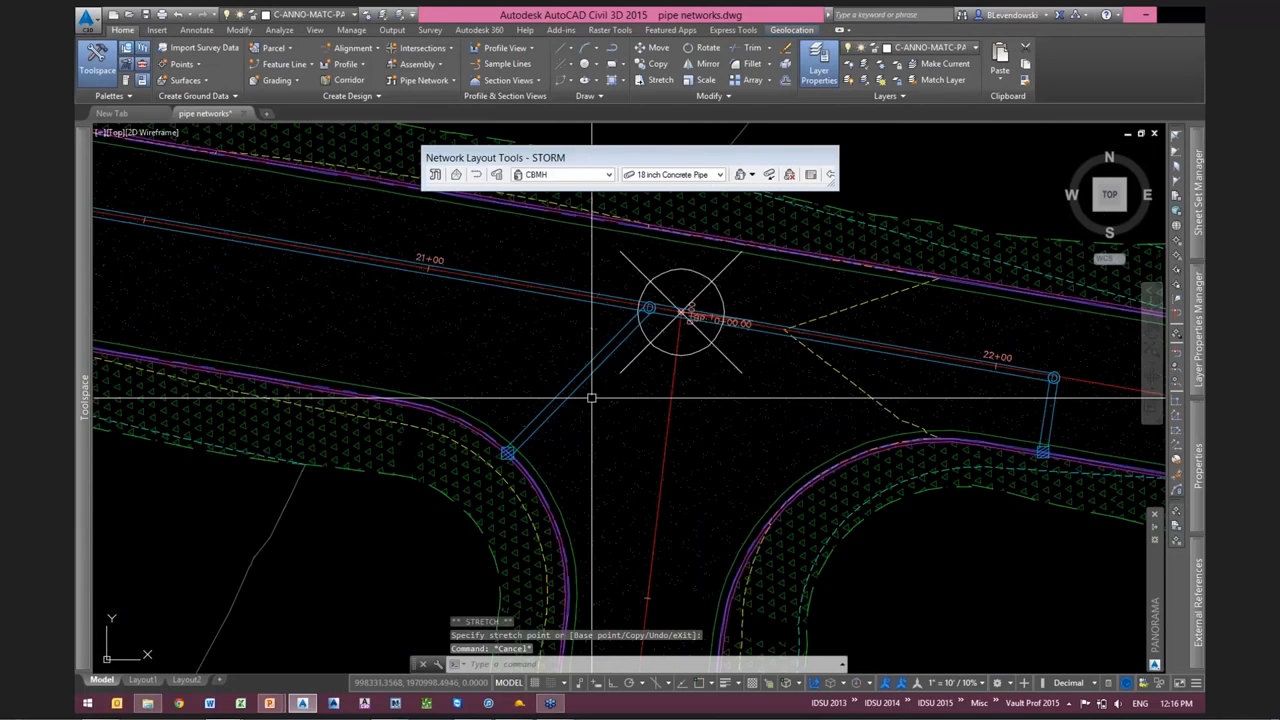
{"action": "scroll", "coordinate": [500, 449], "scroll_direction": "up", "scroll_amount": 6}
{"action": "left_click", "coordinate": [507, 453]}
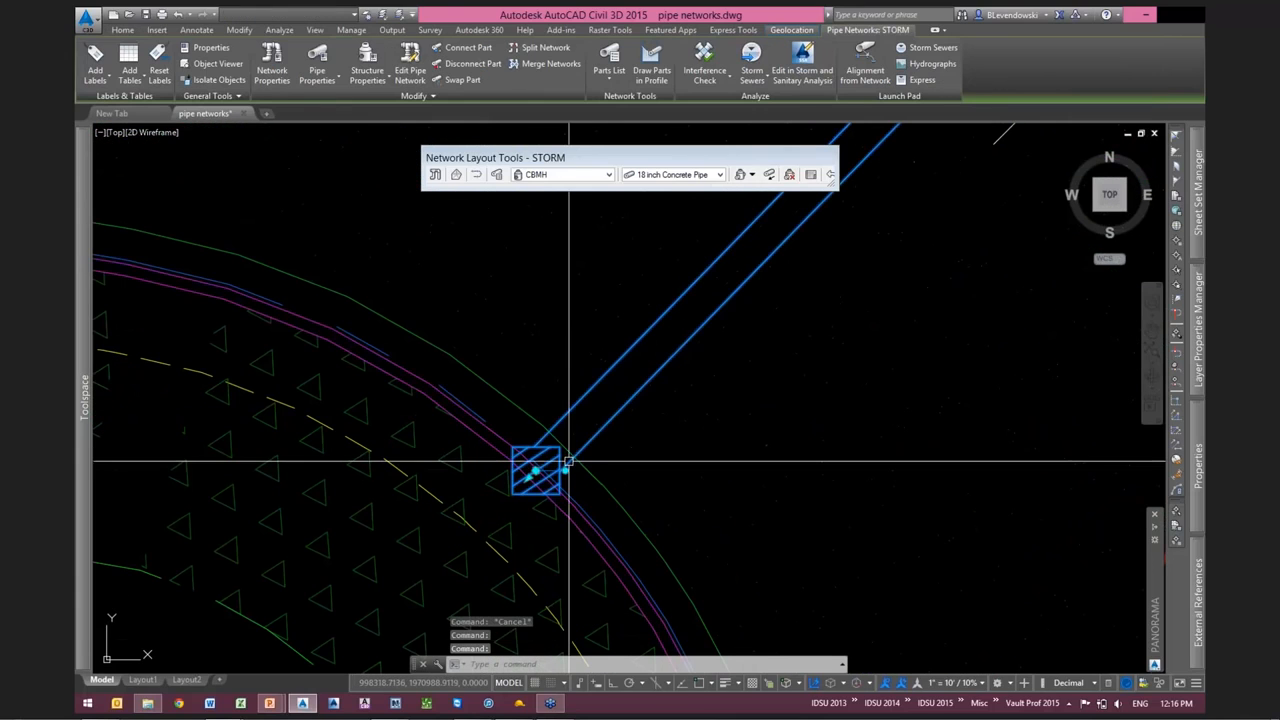
{"action": "left_click", "coordinate": [565, 470]}
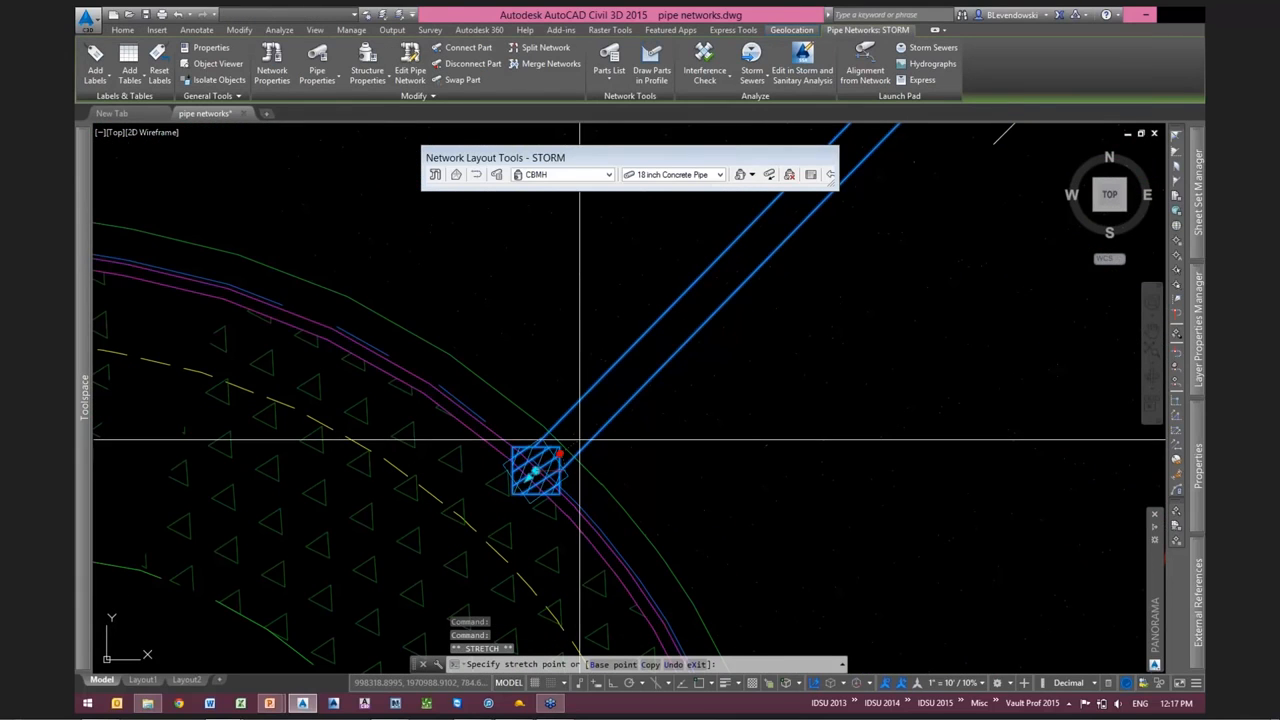
{"action": "left_click", "coordinate": [719, 437]}
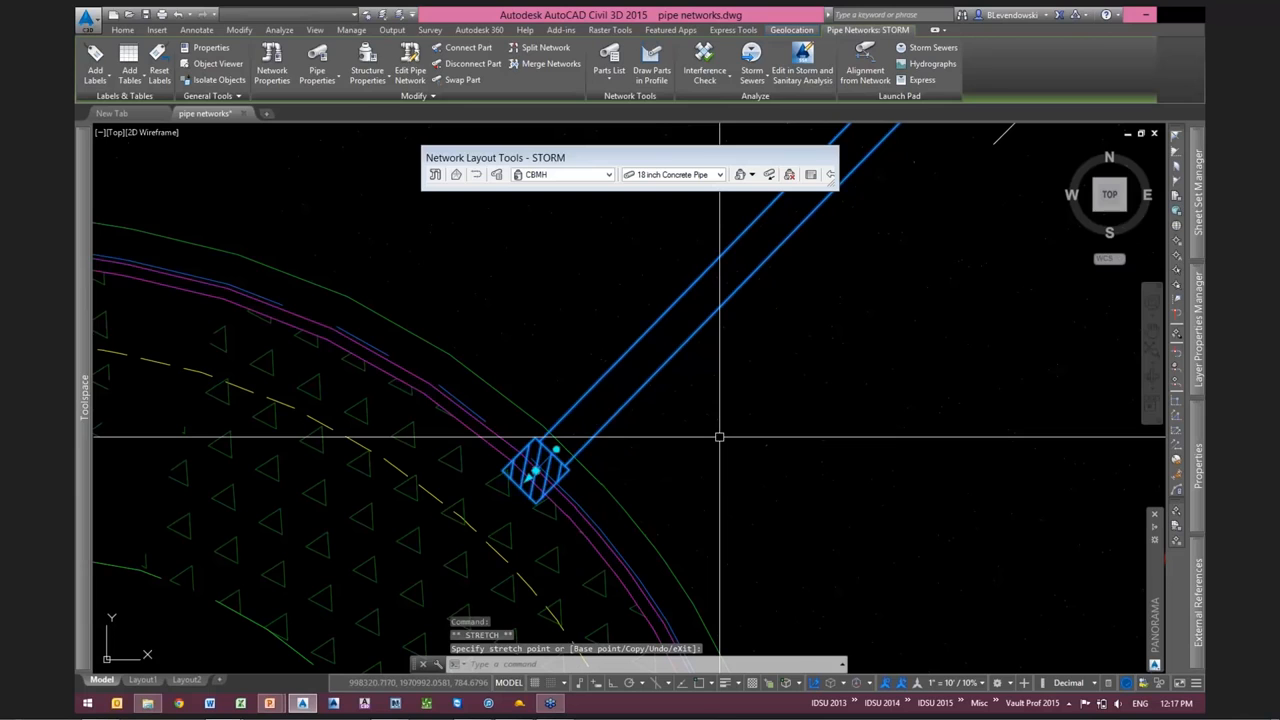
{"action": "key", "text": "Escape"}
{"action": "key", "text": "Escape"}
Select the main-line structure at station 18+00 and open the pipe network label settings
{"action": "scroll", "coordinate": [792, 461], "scroll_direction": "down", "scroll_amount": 5}
{"action": "middle_click_drag", "start_coordinate": [342, 376], "coordinate": [783, 481]}
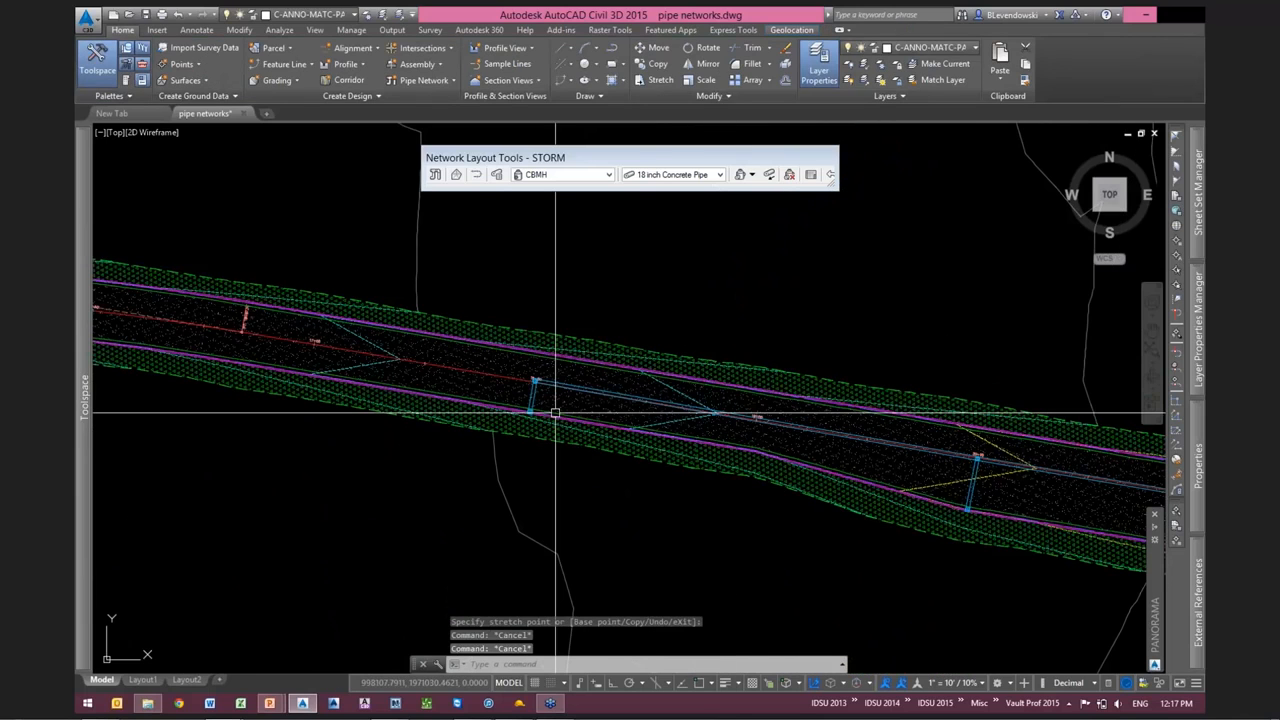
{"action": "scroll", "coordinate": [555, 412], "scroll_direction": "up", "scroll_amount": 2}
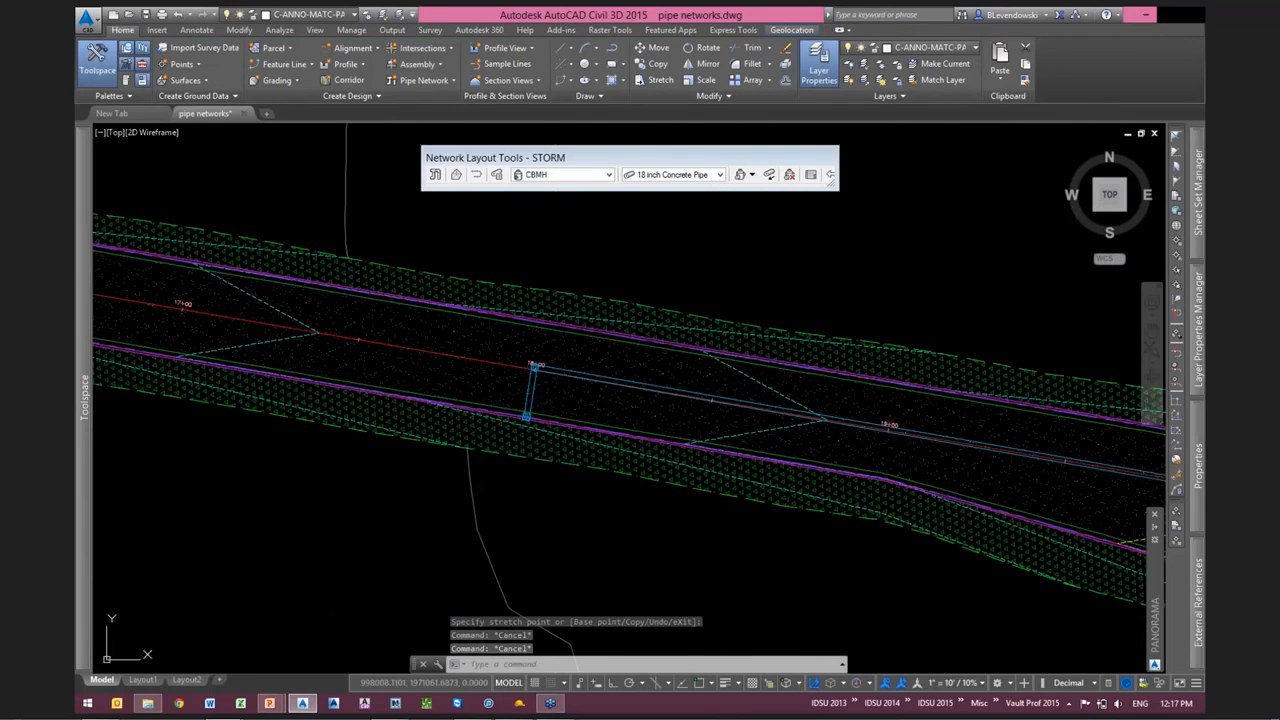
{"action": "scroll", "coordinate": [593, 394], "scroll_direction": "up", "scroll_amount": 2}
{"action": "mouse_move", "coordinate": [662, 421]}
{"action": "middle_mouse_down"}
{"action": "mouse_move", "coordinate": [614, 437]}
{"action": "mouse_move", "coordinate": [600, 460]}
{"action": "middle_mouse_up"}
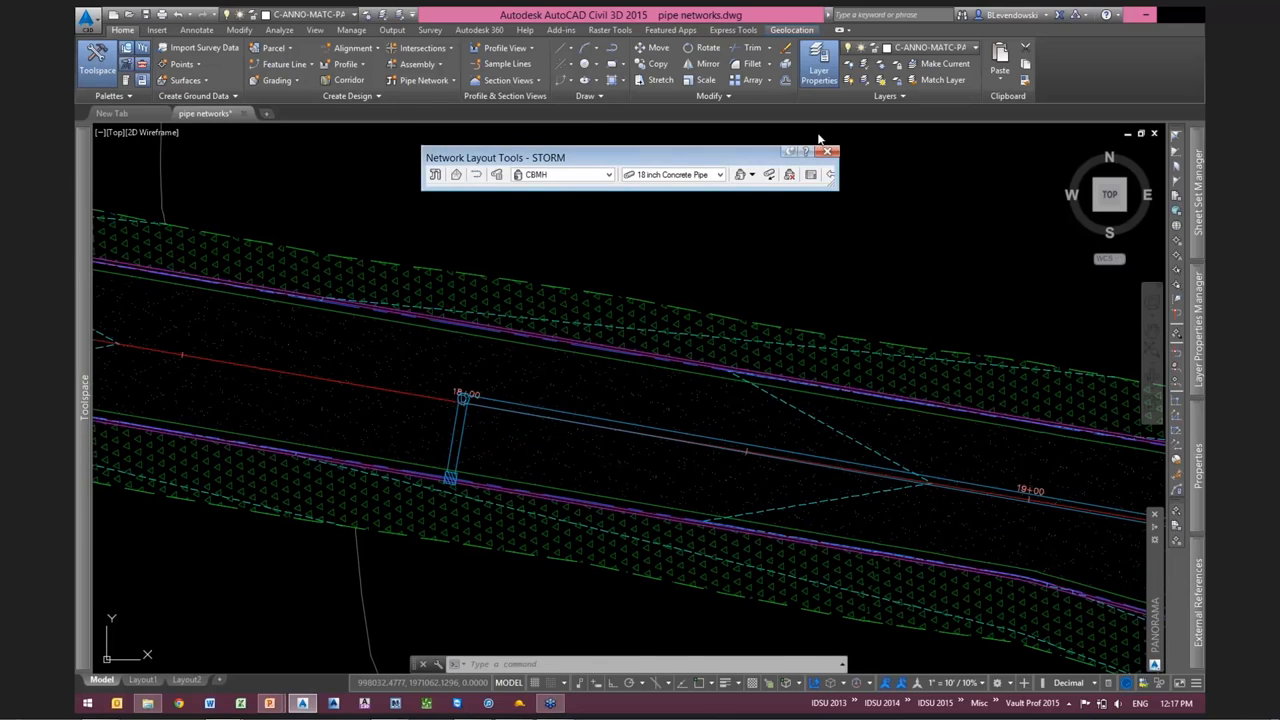
{"action": "left_click_drag", "start_coordinate": [700, 157], "coordinate": [698, 136]}
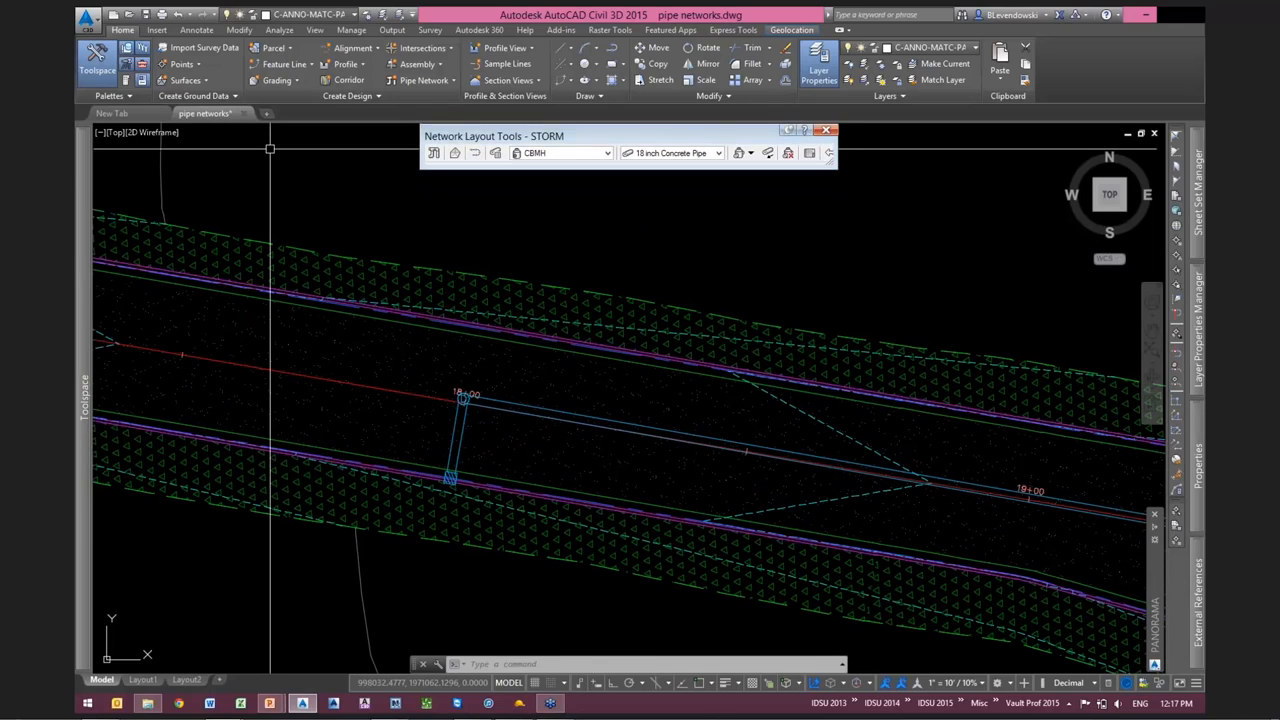
{"action": "scroll", "coordinate": [421, 383], "scroll_direction": "up", "scroll_amount": 8}
{"action": "left_click", "coordinate": [477, 419]}
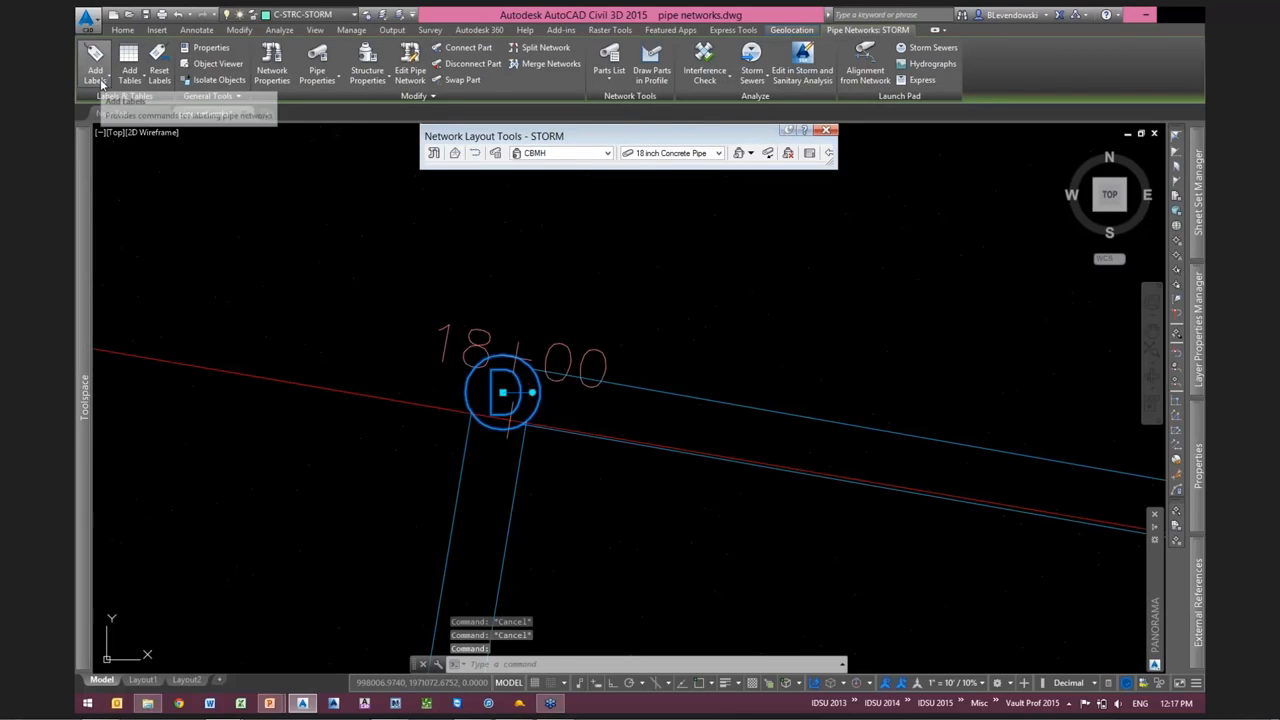
{"action": "left_click", "coordinate": [100, 83]}
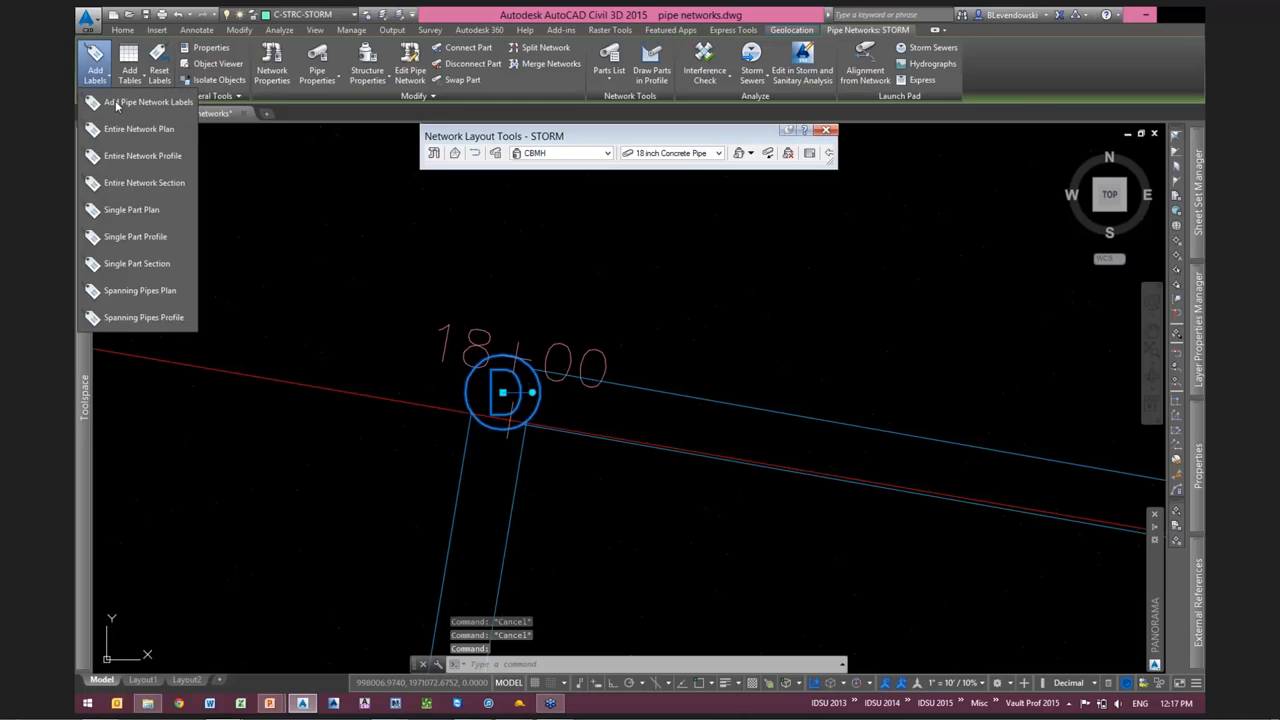
{"action": "left_click", "coordinate": [115, 101]}
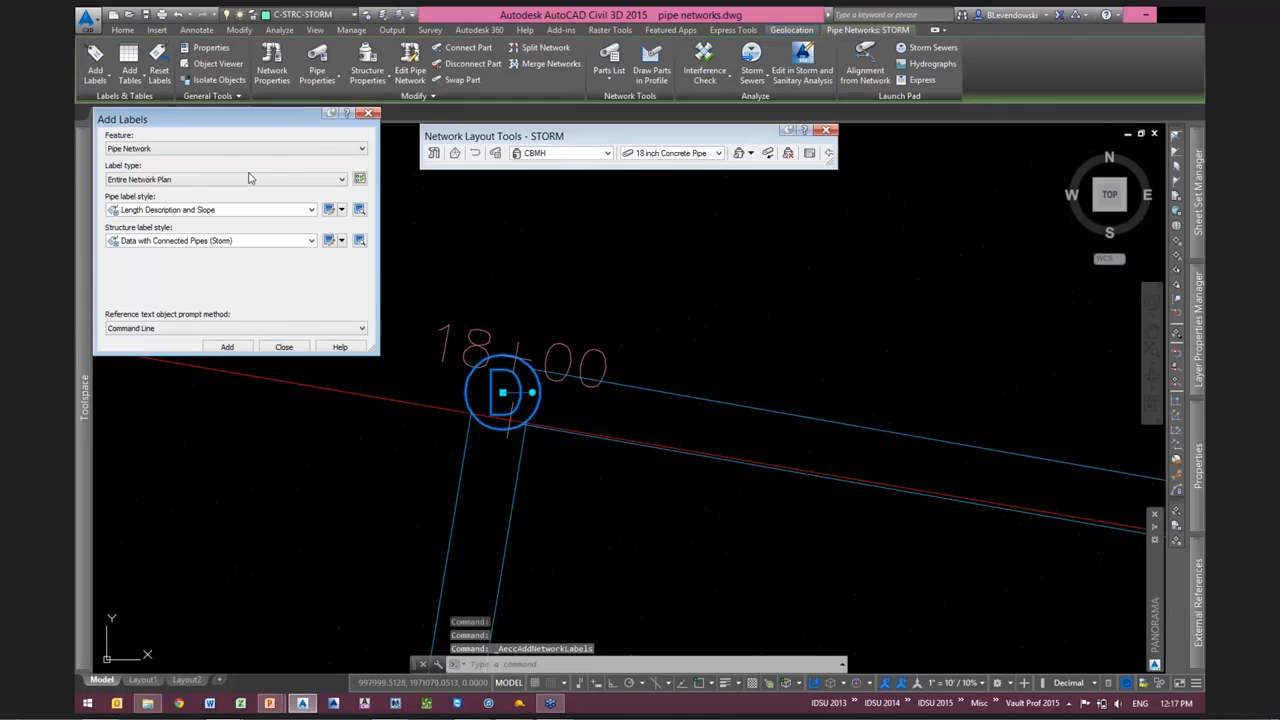
Add Entire Network Plan labels using the Length Description and Slope pipe style and the Data with Connected Pipes (Storm) structure style
{"action": "left_click", "coordinate": [189, 212]}
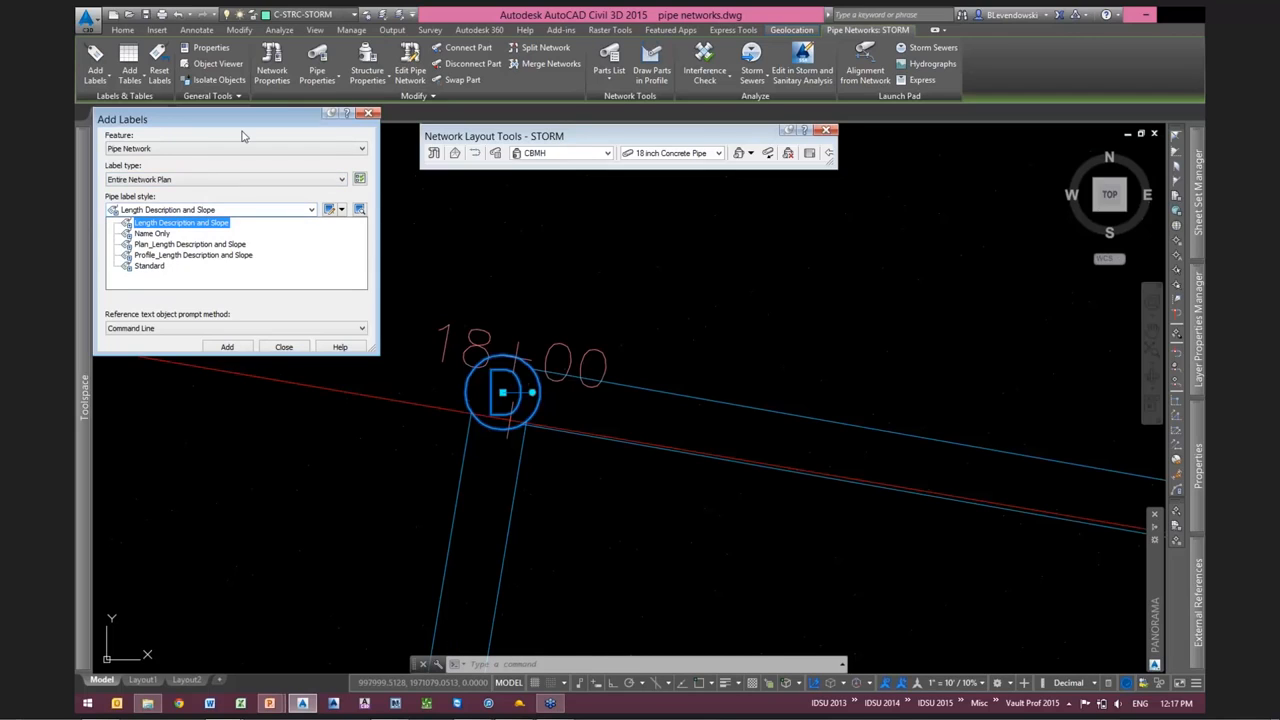
{"action": "left_click", "coordinate": [190, 180]}
{"action": "left_click", "coordinate": [190, 180]}
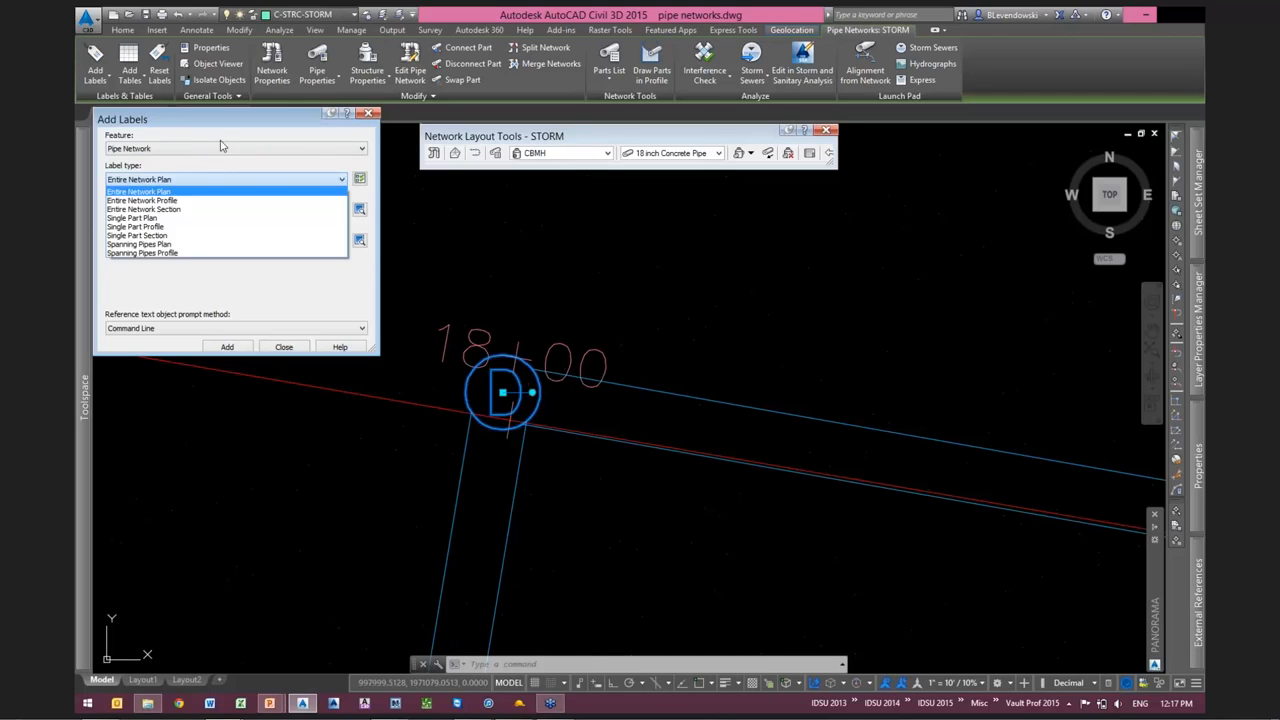
{"action": "left_click", "coordinate": [176, 218]}
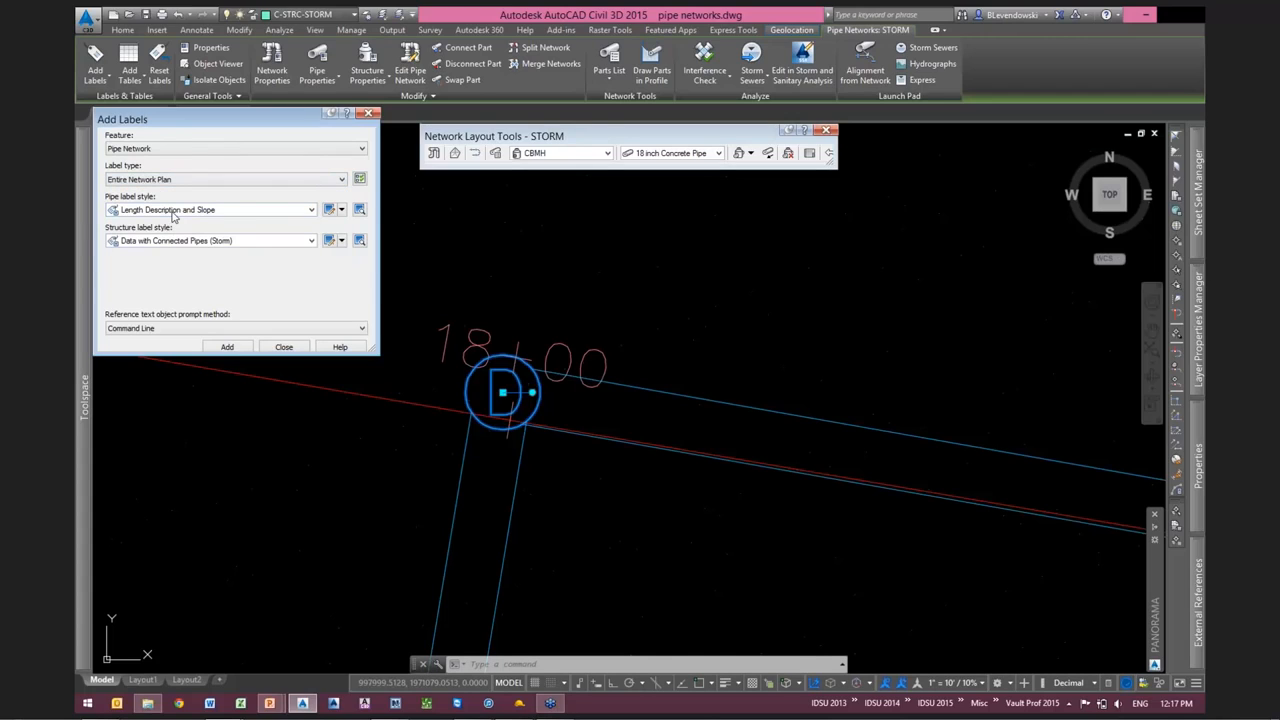
{"action": "left_click", "coordinate": [172, 211]}
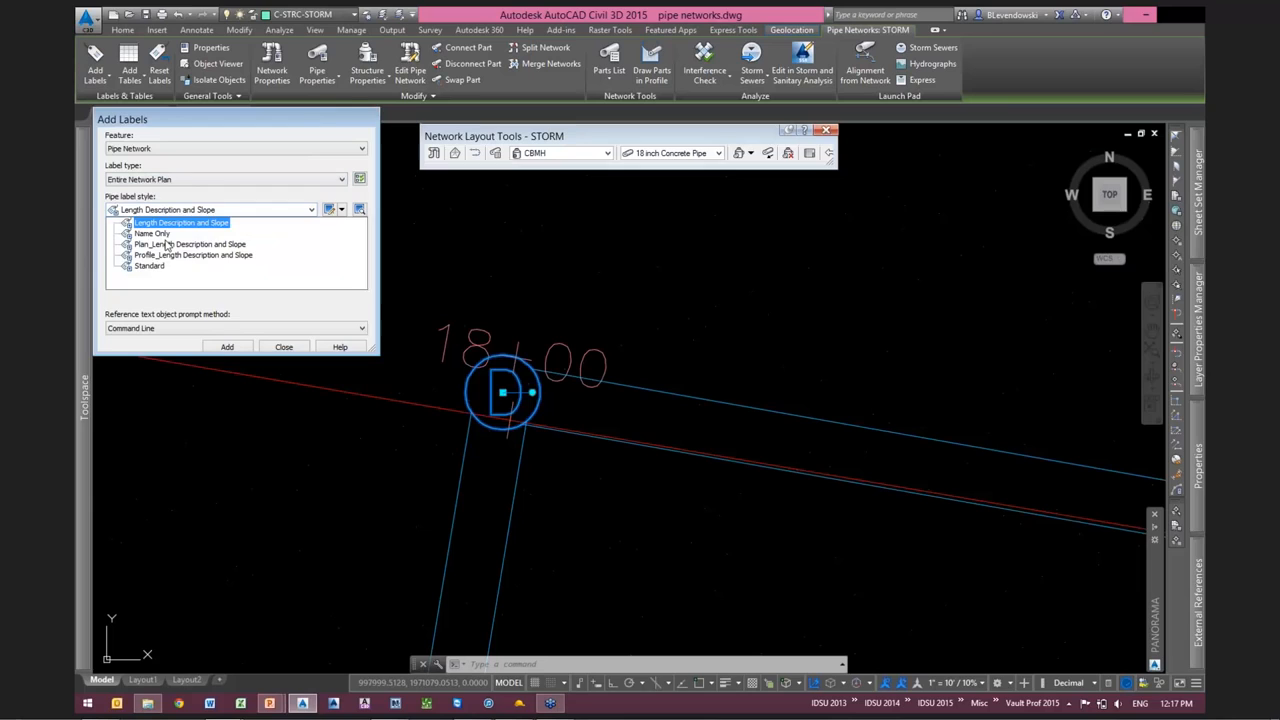
{"action": "left_click", "coordinate": [166, 242]}
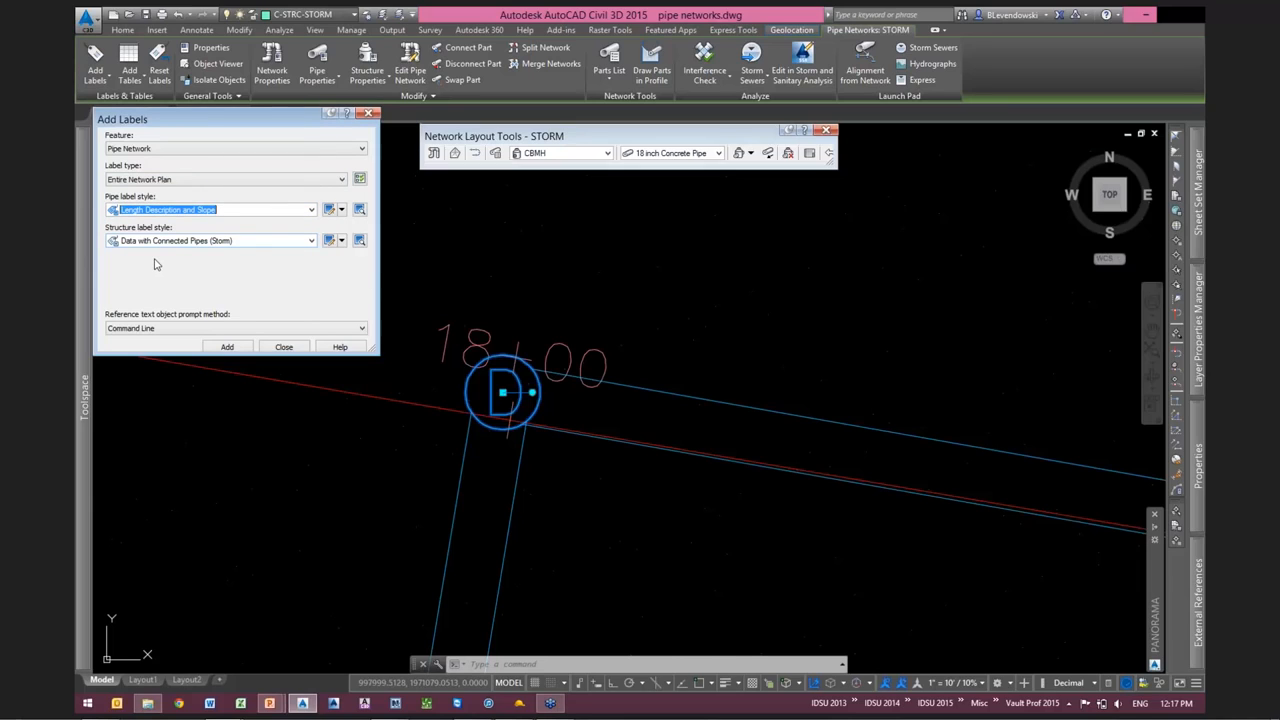
{"action": "left_click", "coordinate": [168, 241]}
{"action": "left_click", "coordinate": [170, 251]}
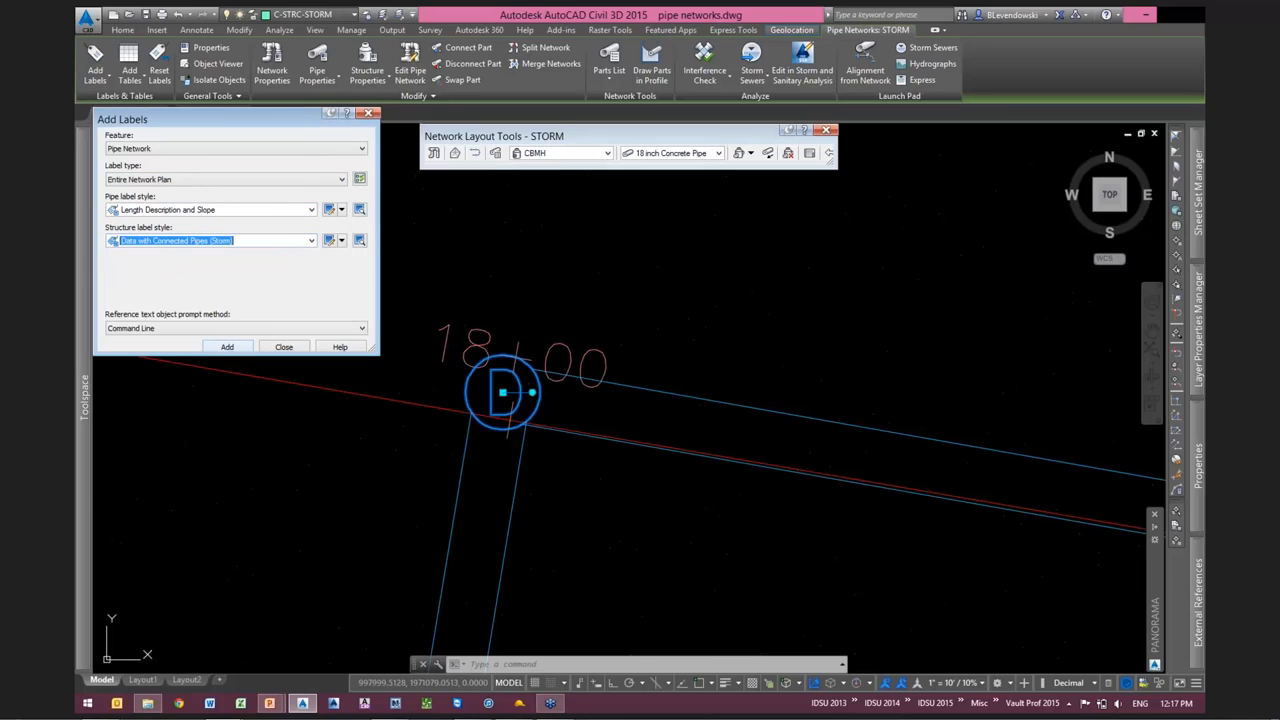
{"action": "left_click", "coordinate": [227, 346]}
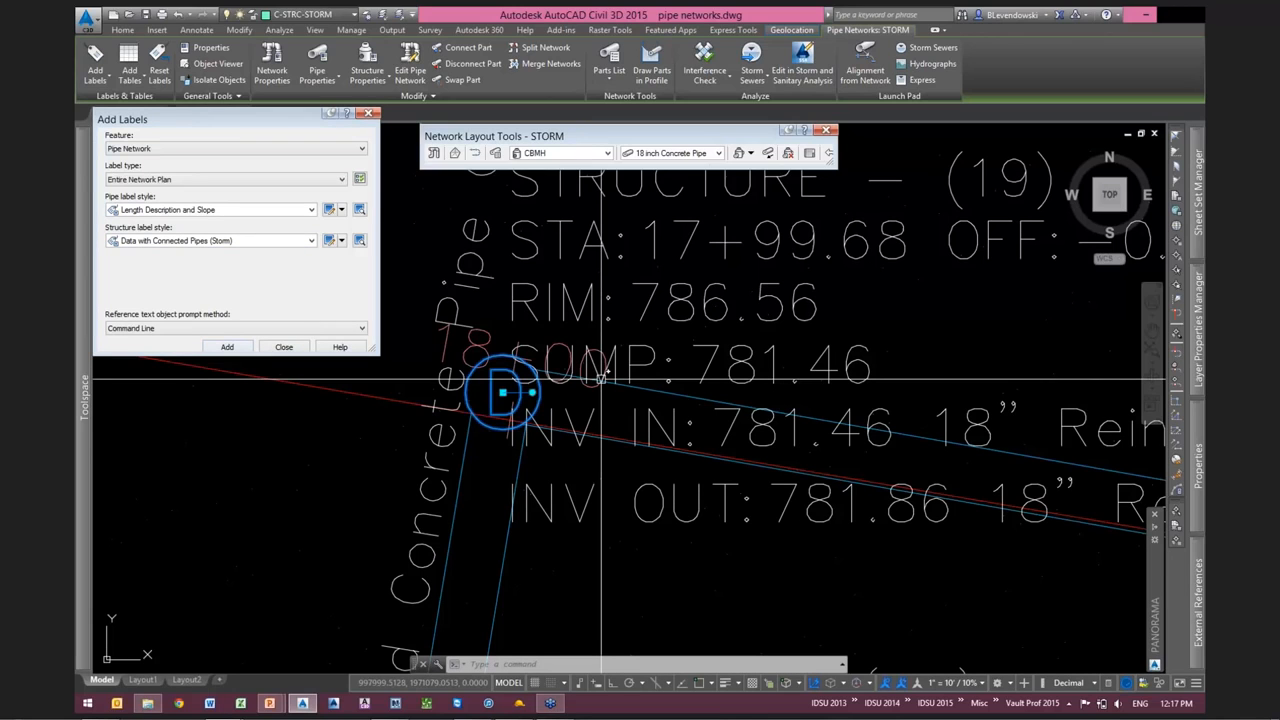
Select the lateral's pipe label at station 18+00 together with all similar pipe labels and erase them
{"action": "scroll", "coordinate": [595, 385], "scroll_direction": "down", "scroll_amount": 5}
{"action": "left_click", "coordinate": [577, 432]}
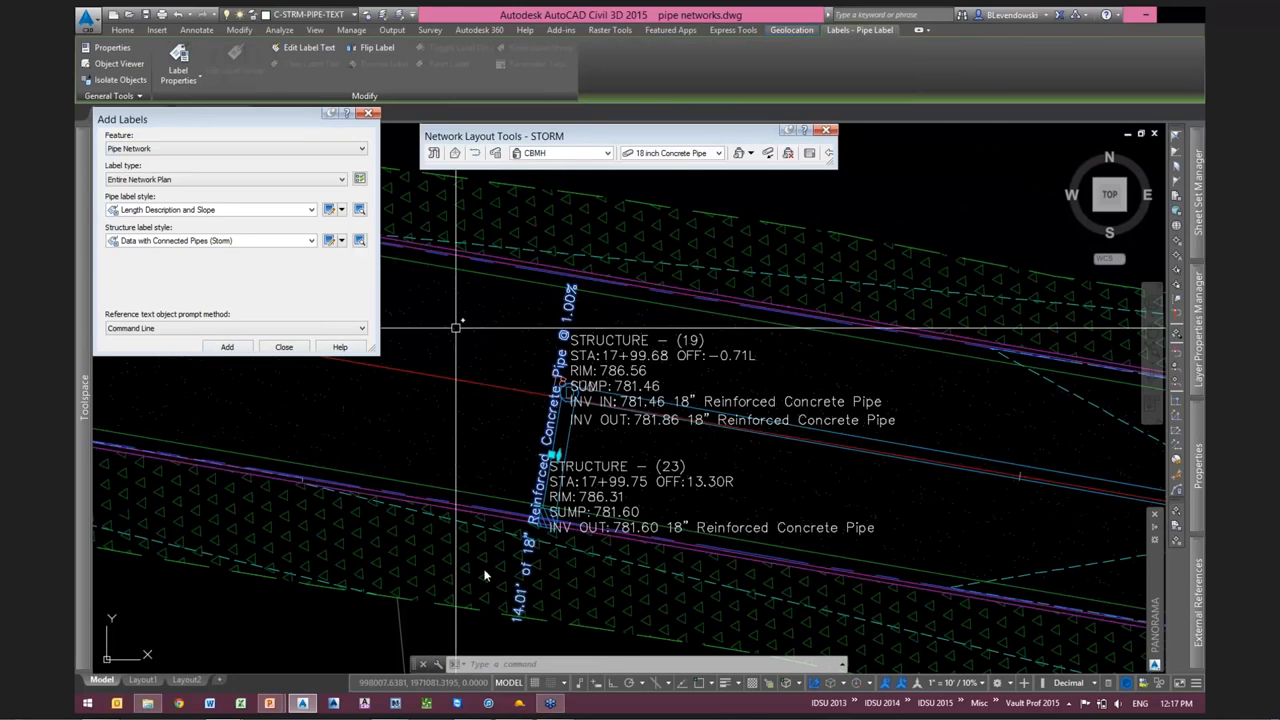
{"action": "right_click", "coordinate": [457, 329]}
{"action": "left_click", "coordinate": [504, 628]}
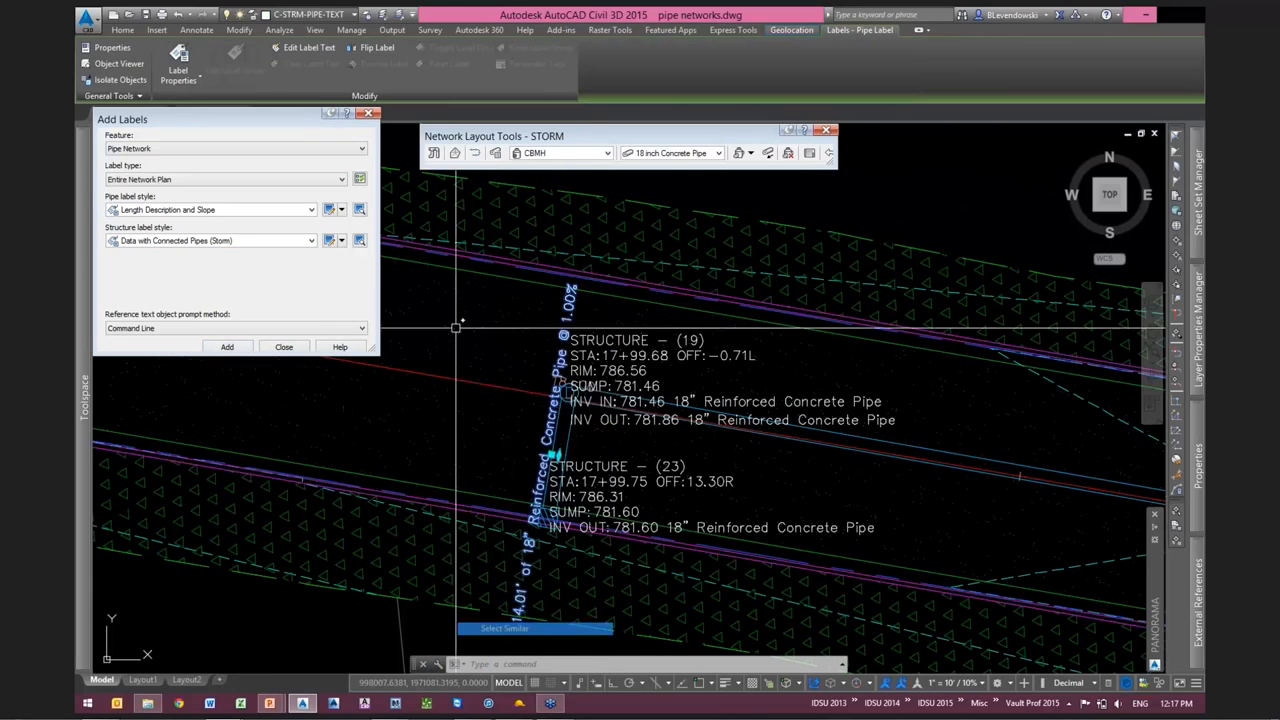
{"action": "type", "text": "E"}
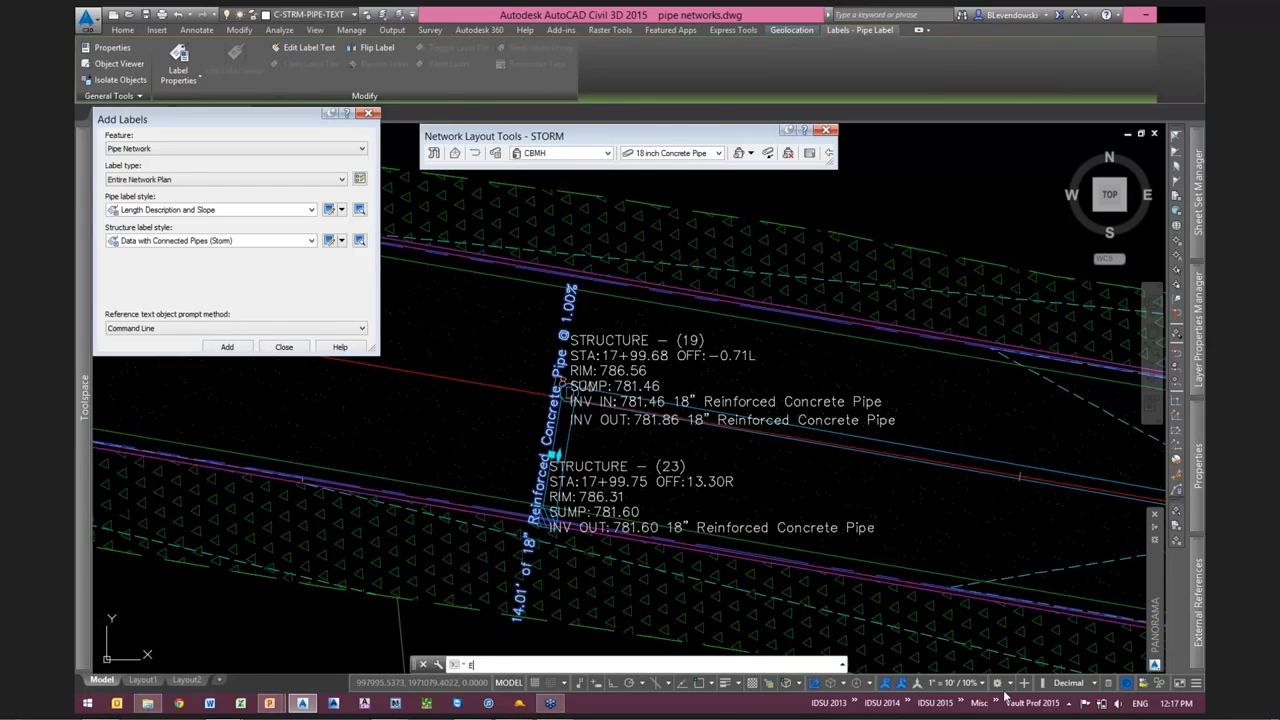
{"action": "key", "text": "Return"}
{"action": "left_click", "coordinate": [961, 684]}
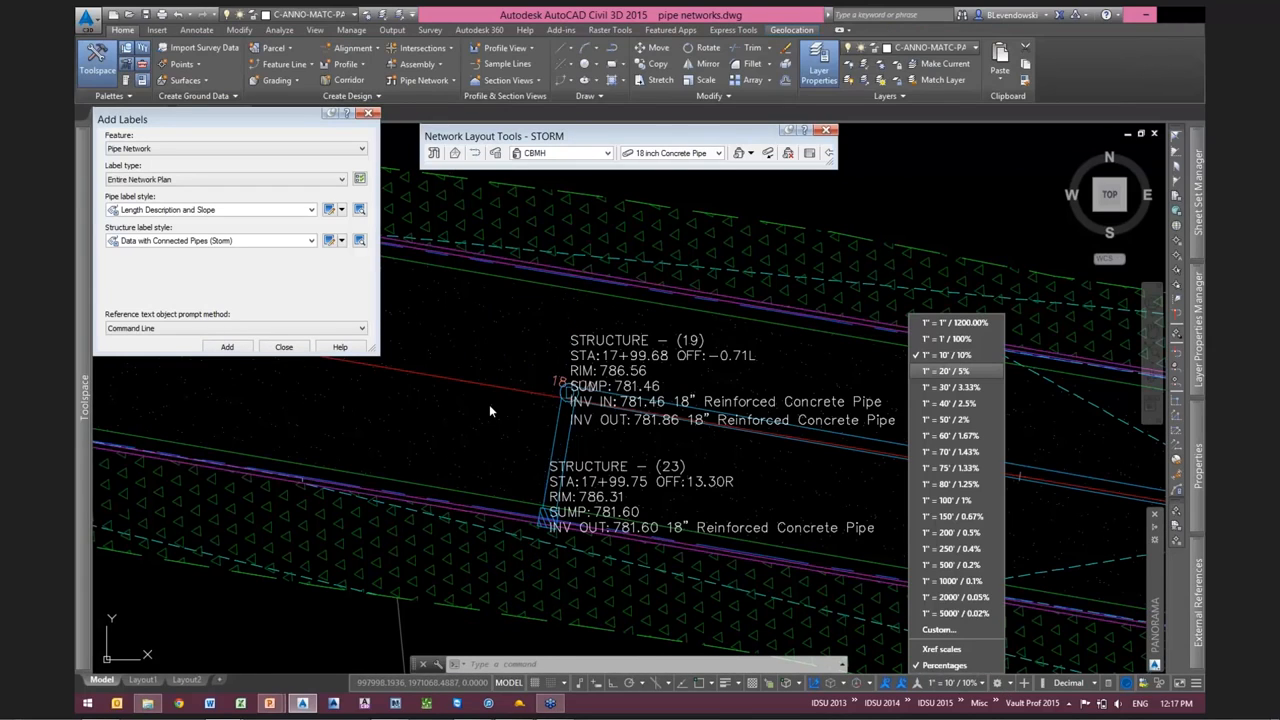
{"action": "left_click", "coordinate": [946, 371]}
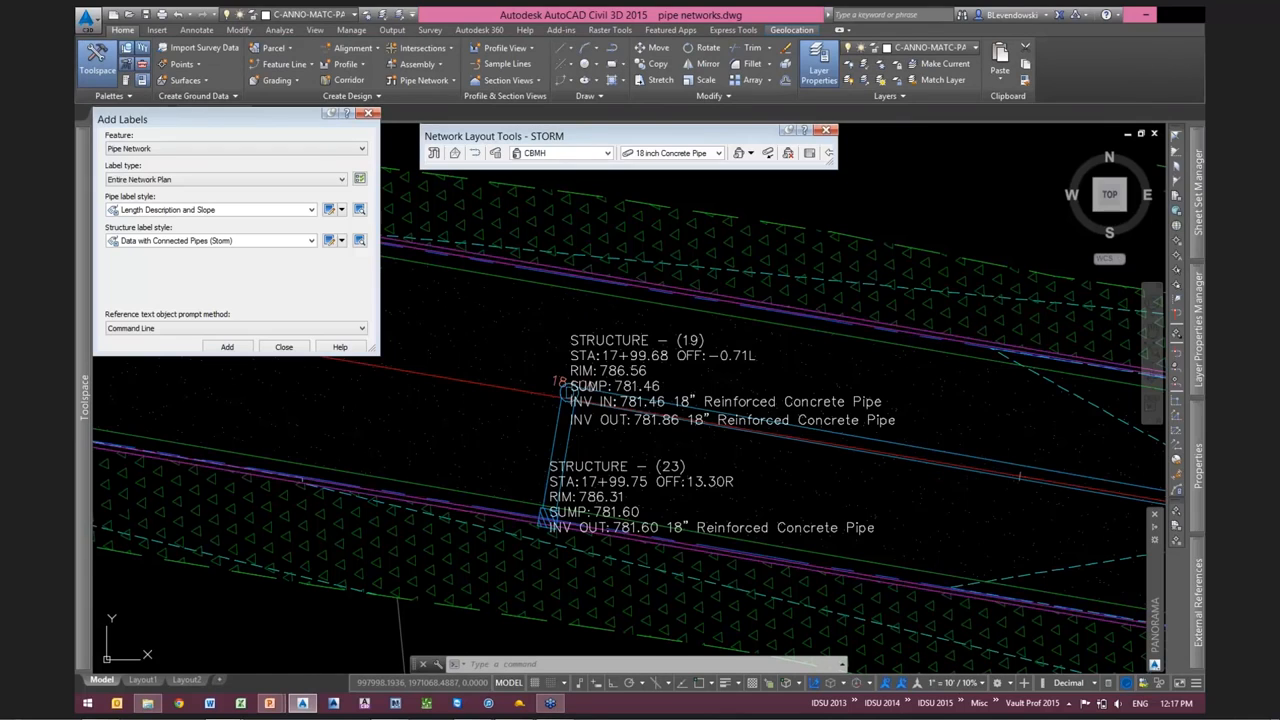
Examine the rim, sump and invert data in the labels of the station 18+00 structure and its curb catch basin
{"action": "middle_click_drag", "start_coordinate": [786, 481], "coordinate": [711, 507]}
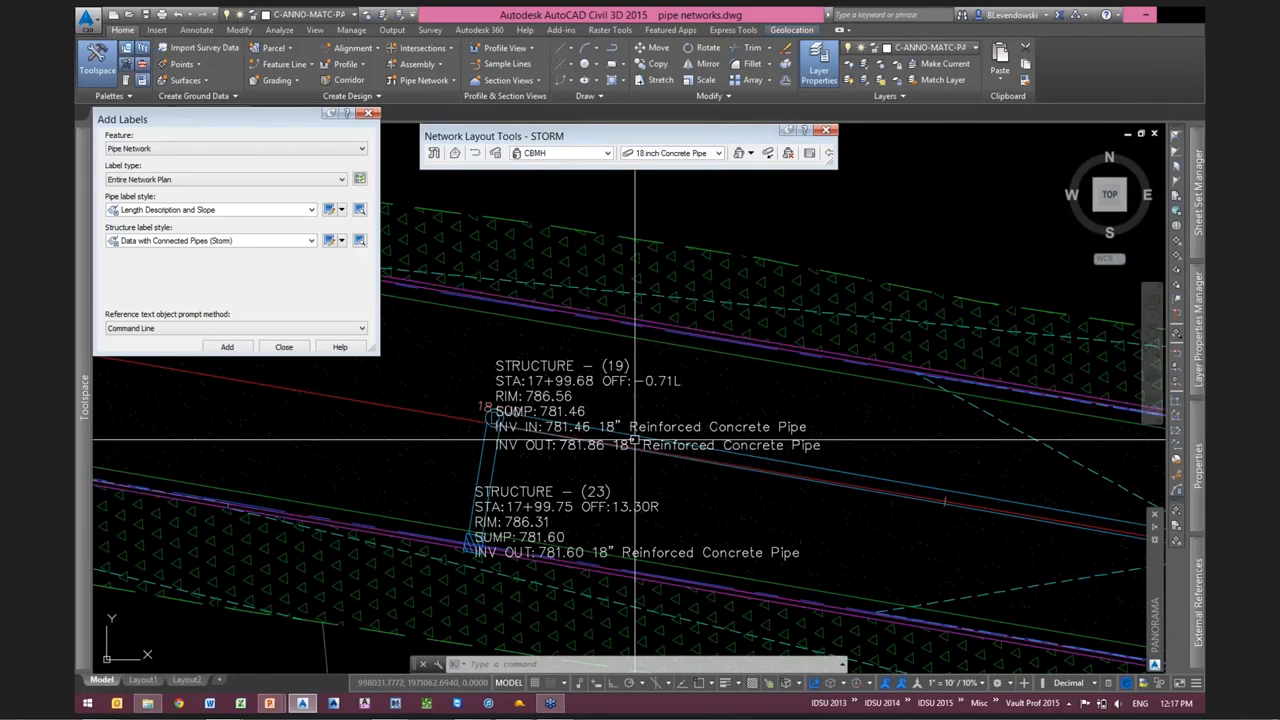
{"action": "scroll", "coordinate": [690, 465], "scroll_direction": "up", "scroll_amount": 2}
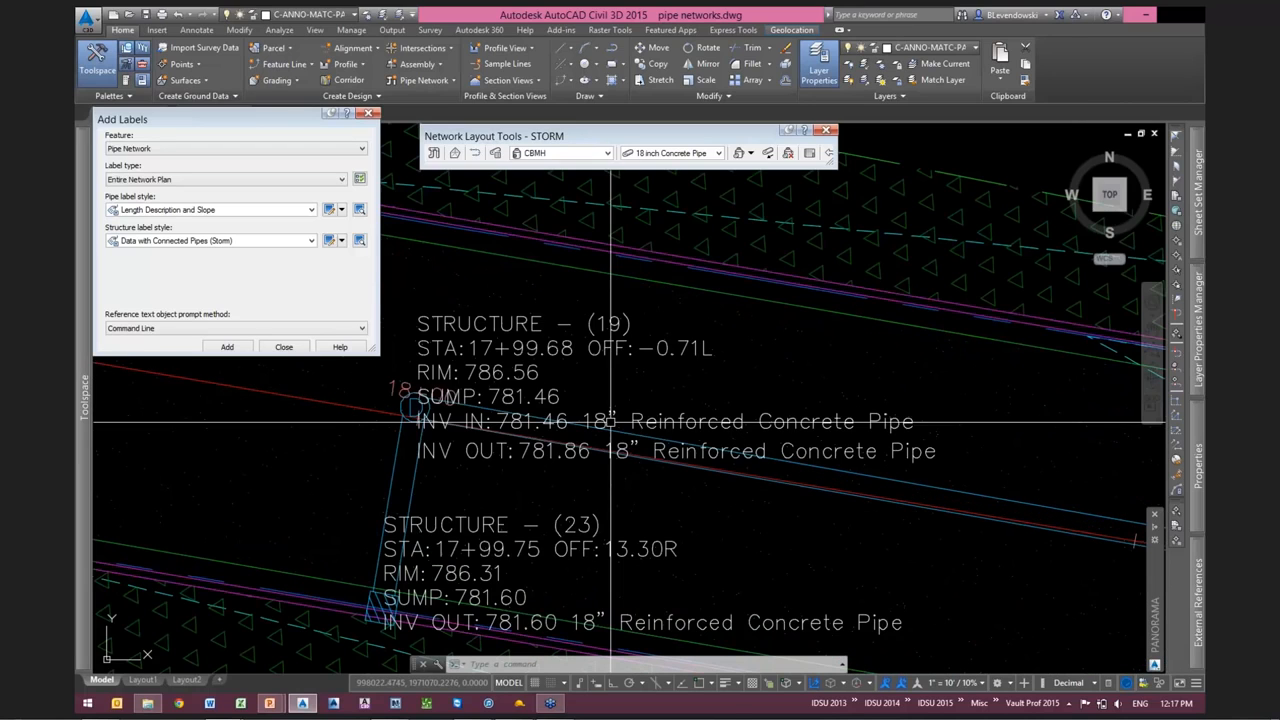
{"action": "scroll", "coordinate": [897, 451], "scroll_direction": "down", "scroll_amount": 2}
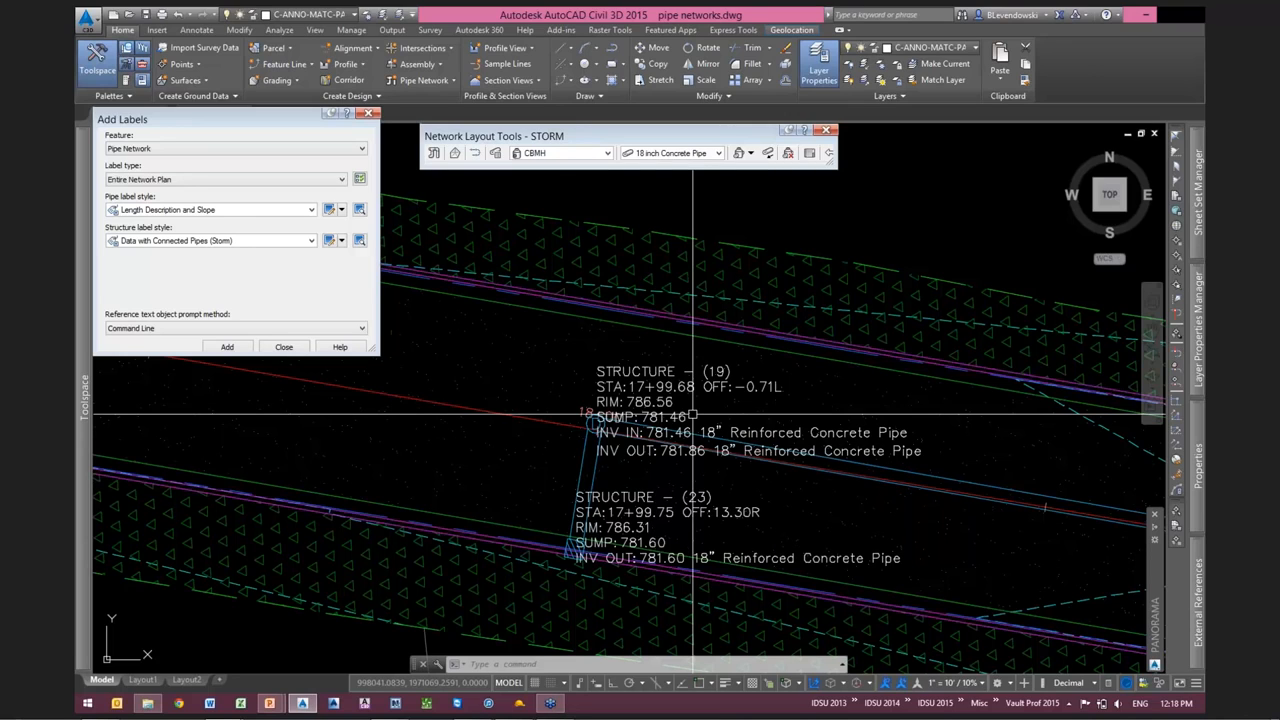
{"action": "scroll", "coordinate": [692, 413], "scroll_direction": "up", "scroll_amount": 2}
{"action": "middle_click_drag", "start_coordinate": [687, 410], "coordinate": [665, 396]}
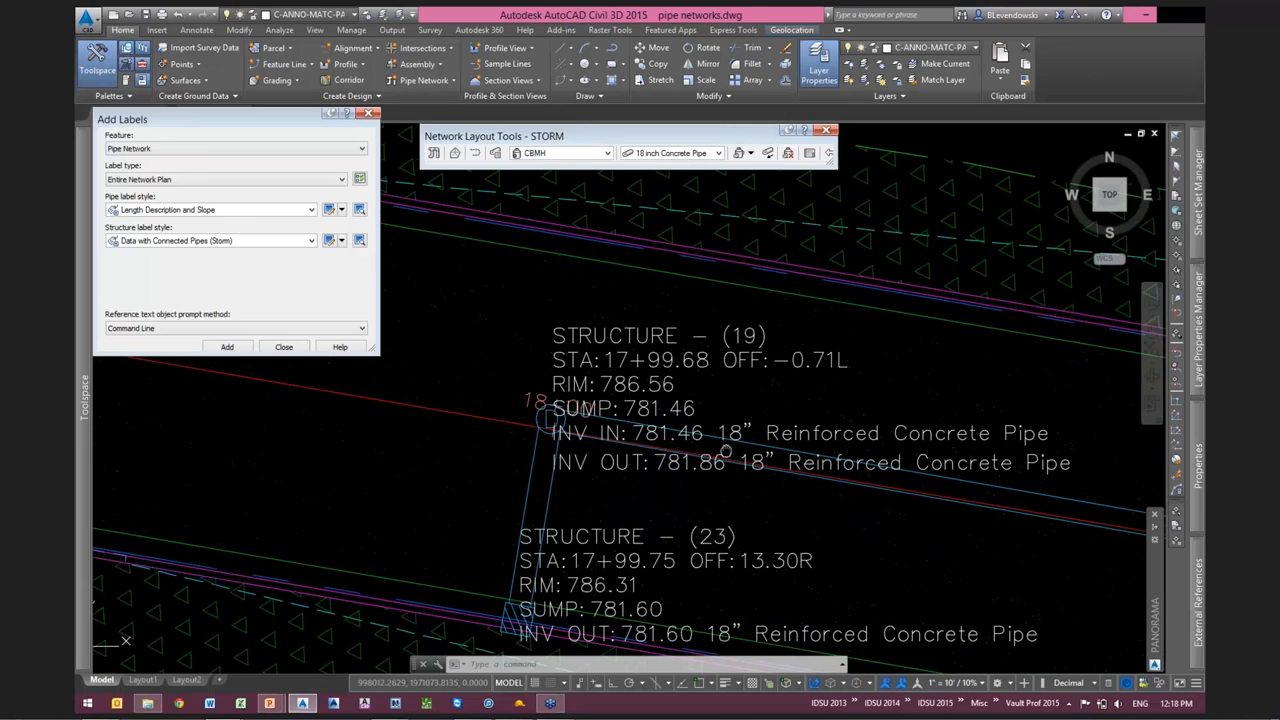
{"action": "middle_click_drag", "start_coordinate": [725, 451], "coordinate": [703, 435]}
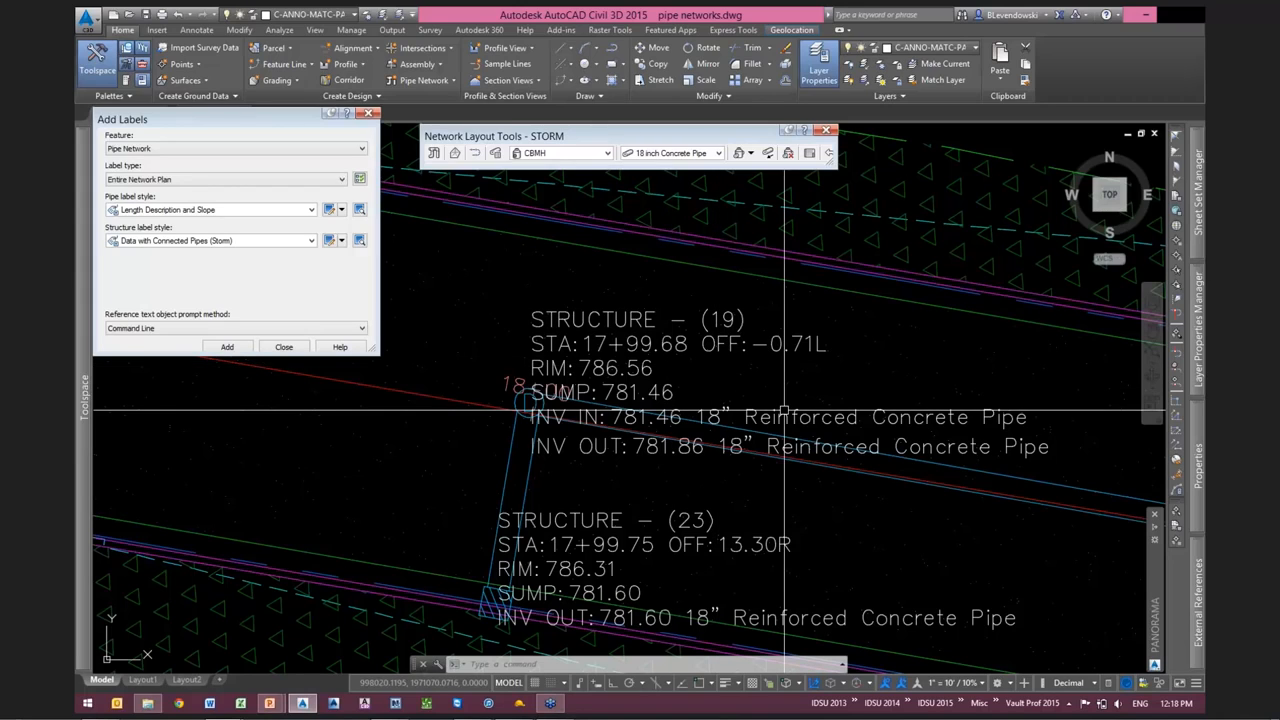
{"action": "scroll", "coordinate": [560, 350], "scroll_direction": "up", "scroll_amount": 2}
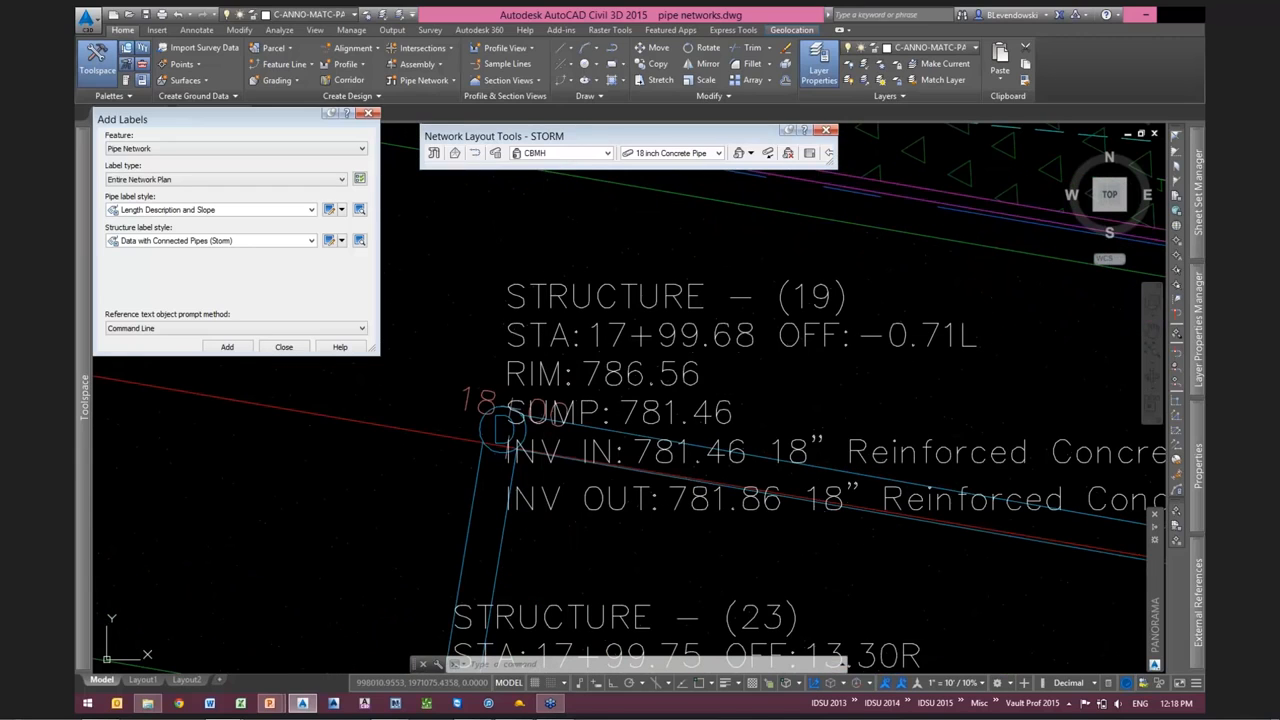
{"action": "scroll", "coordinate": [623, 381], "scroll_direction": "down", "scroll_amount": 2}
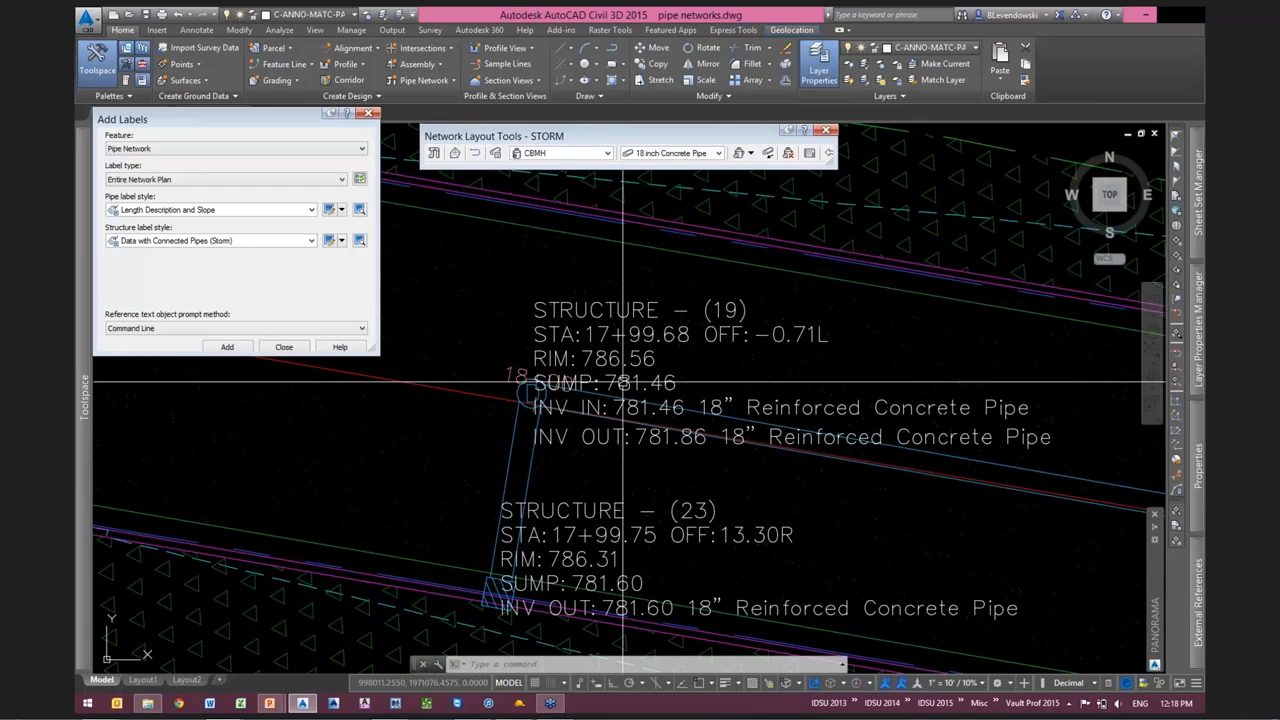
{"action": "scroll", "coordinate": [862, 408], "scroll_direction": "up", "scroll_amount": 2}
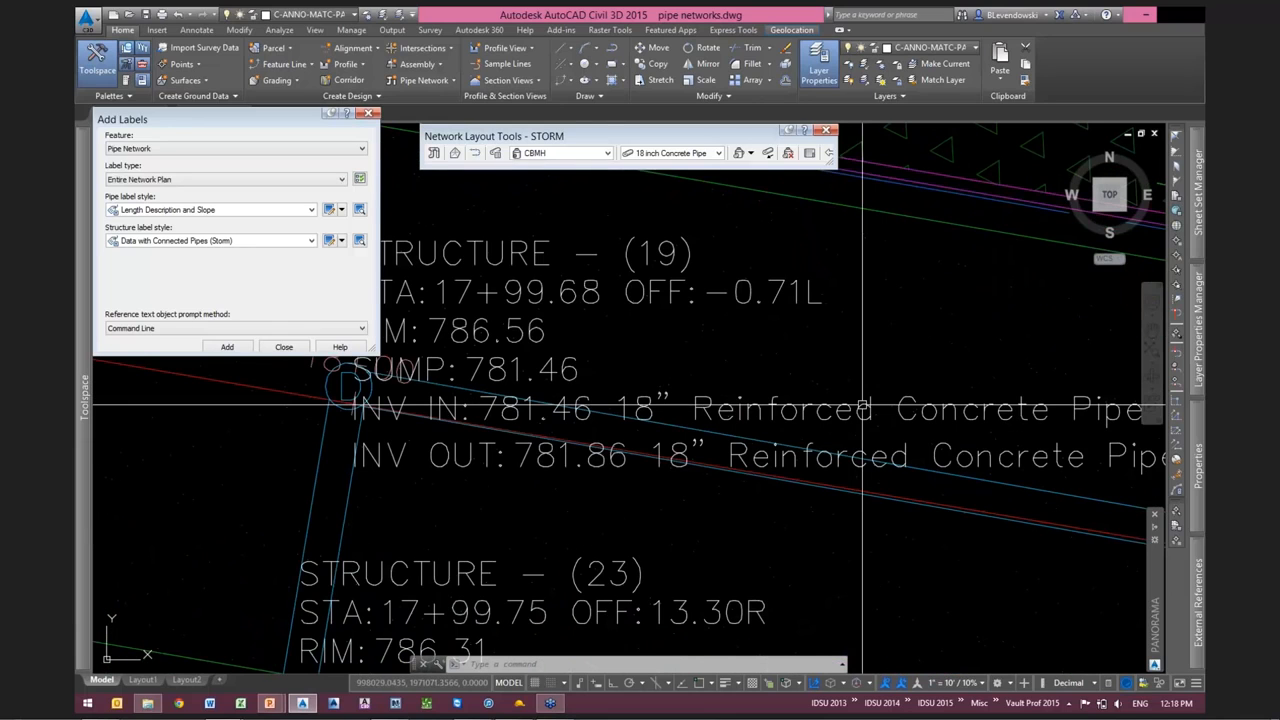
{"action": "scroll", "coordinate": [622, 365], "scroll_direction": "down", "scroll_amount": 4}
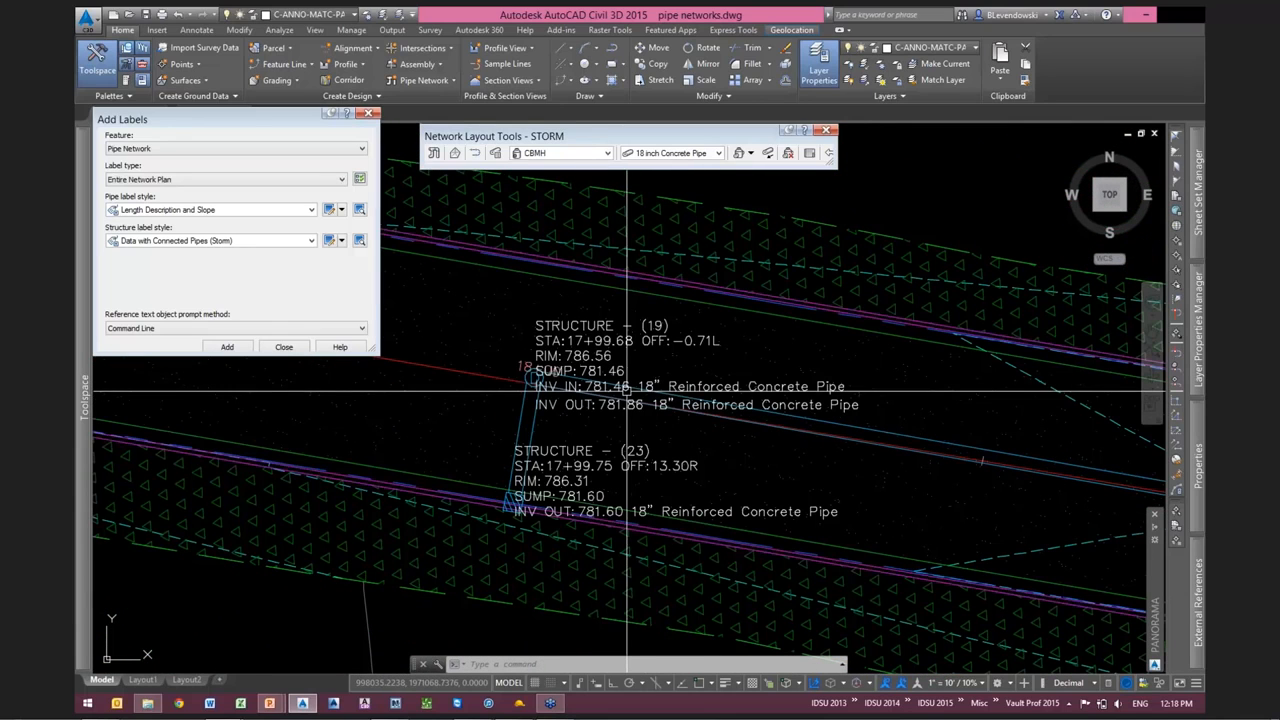
{"action": "left_click", "coordinate": [832, 406]}
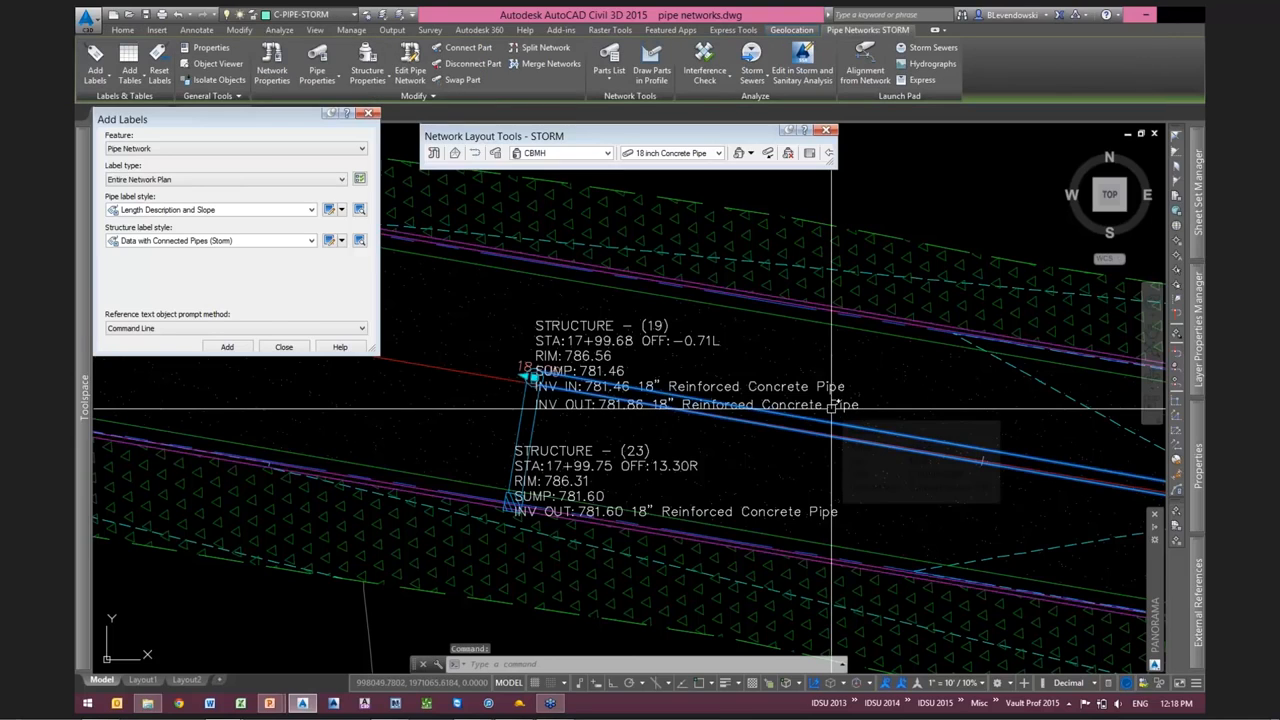
{"action": "key", "text": "Escape"}
{"action": "key", "text": "Escape"}
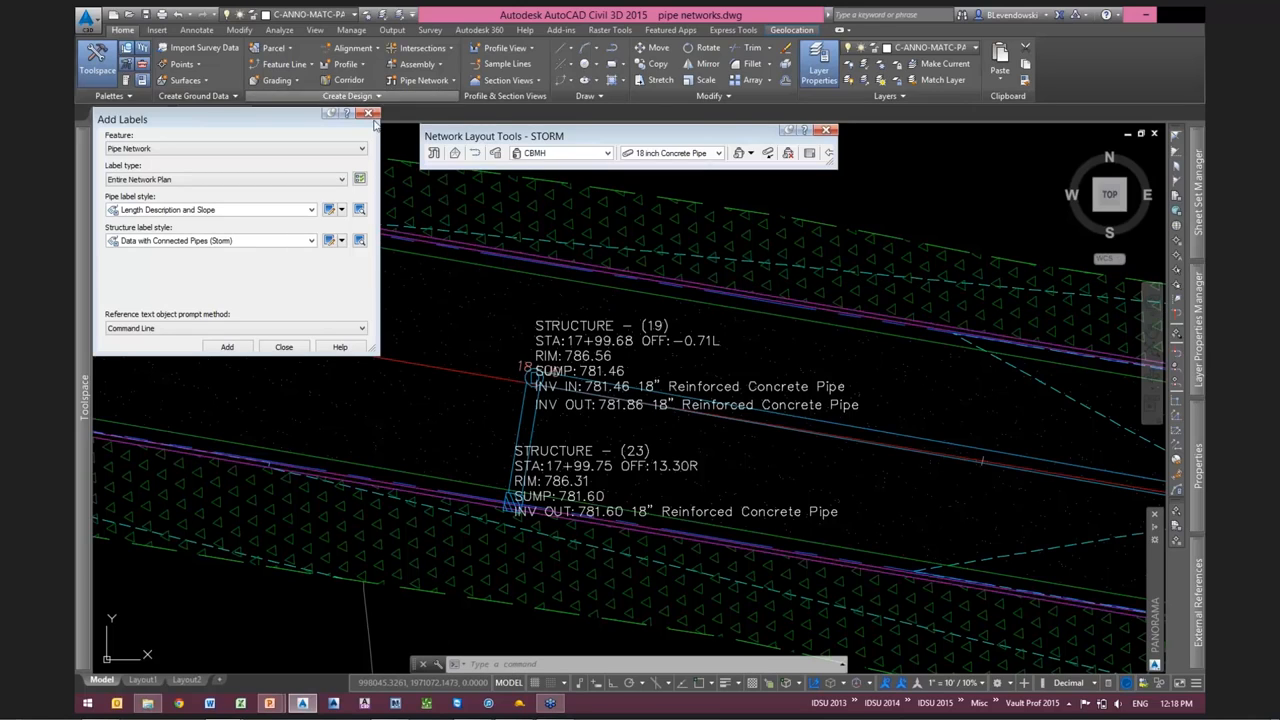
Open the Concrete Pipe family under Circular Pipes of the US Imperial Pipe Catalog in Part Builder for modification
{"action": "left_click", "coordinate": [376, 96]}
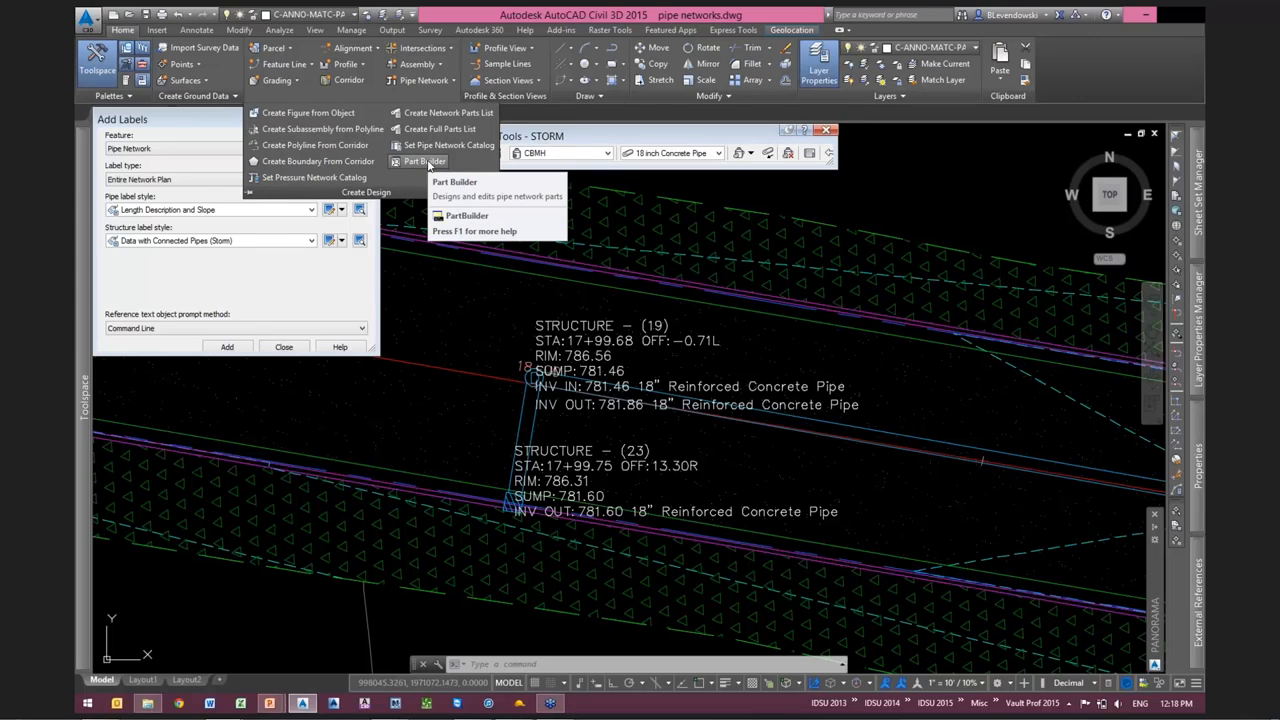
{"action": "left_click", "coordinate": [424, 162]}
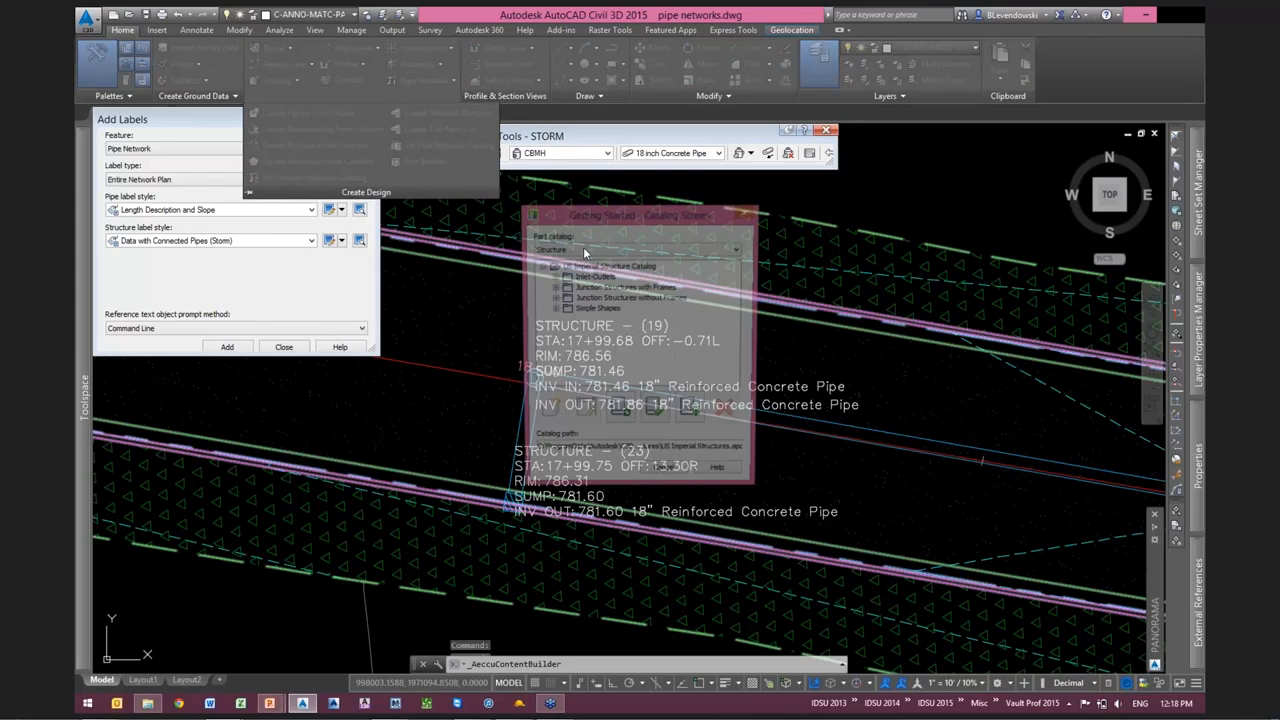
{"action": "left_click", "coordinate": [583, 247]}
{"action": "left_click", "coordinate": [583, 258]}
{"action": "double_click", "coordinate": [595, 276]}
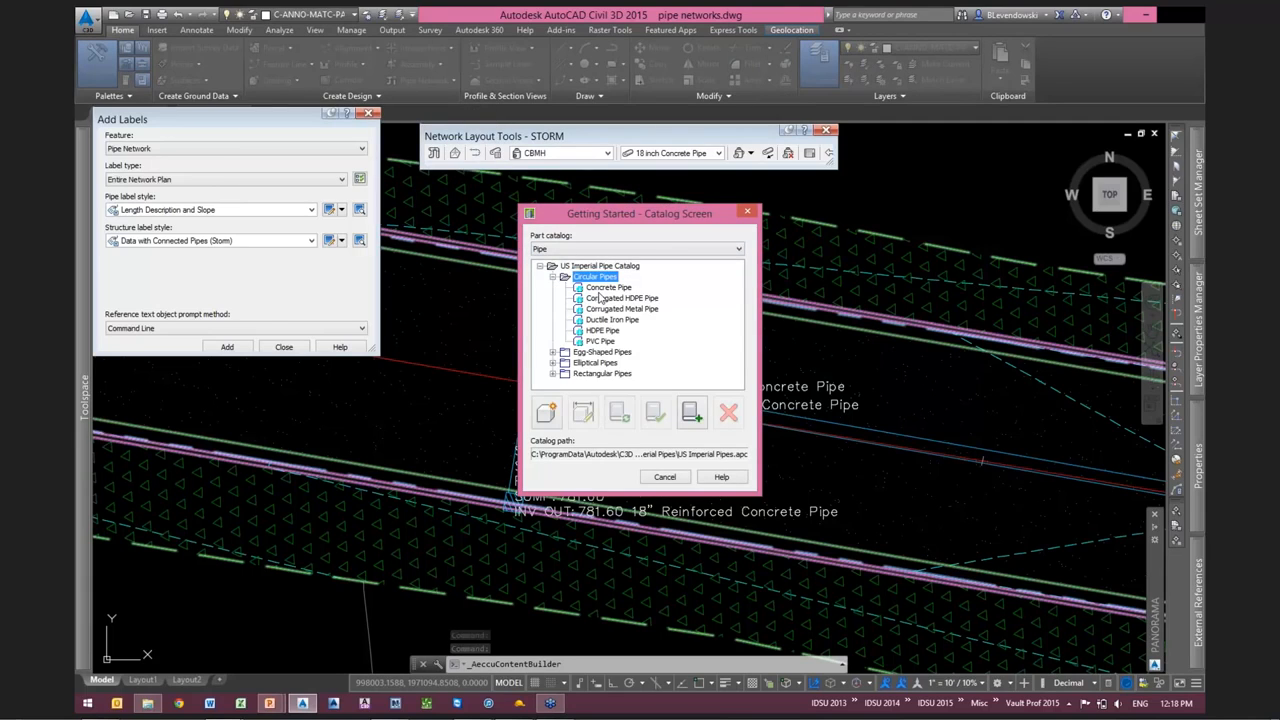
{"action": "left_click", "coordinate": [604, 289]}
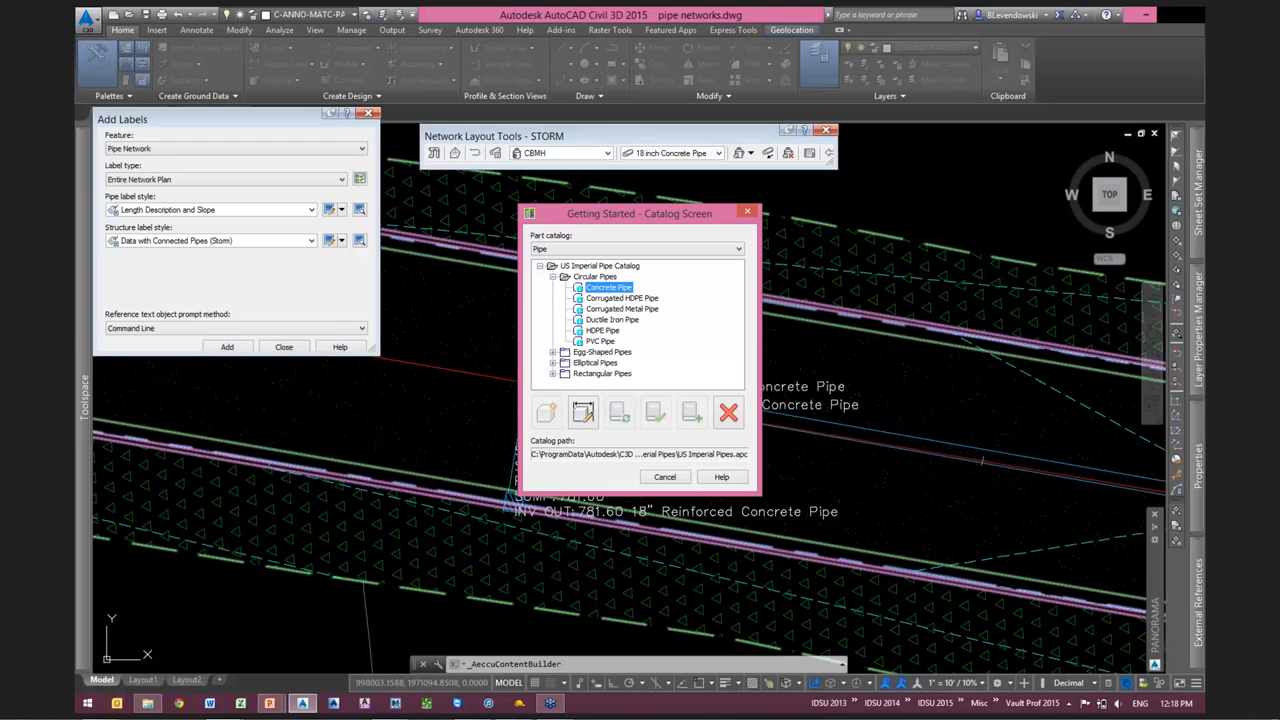
{"action": "middle_click_drag", "start_coordinate": [360, 350], "coordinate": [406, 308]}
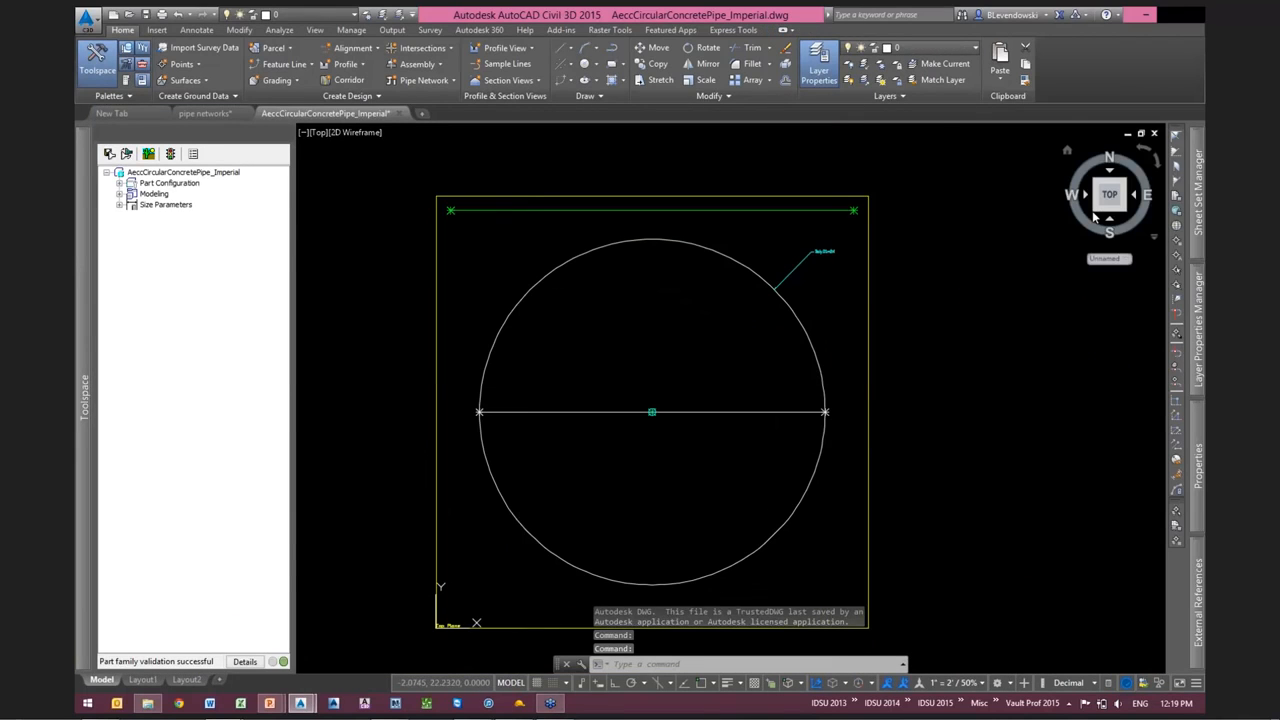
Open the values table of the concrete pipe's size parameters and widen the PrtSN column to show the full part names
{"action": "left_click", "coordinate": [119, 205]}
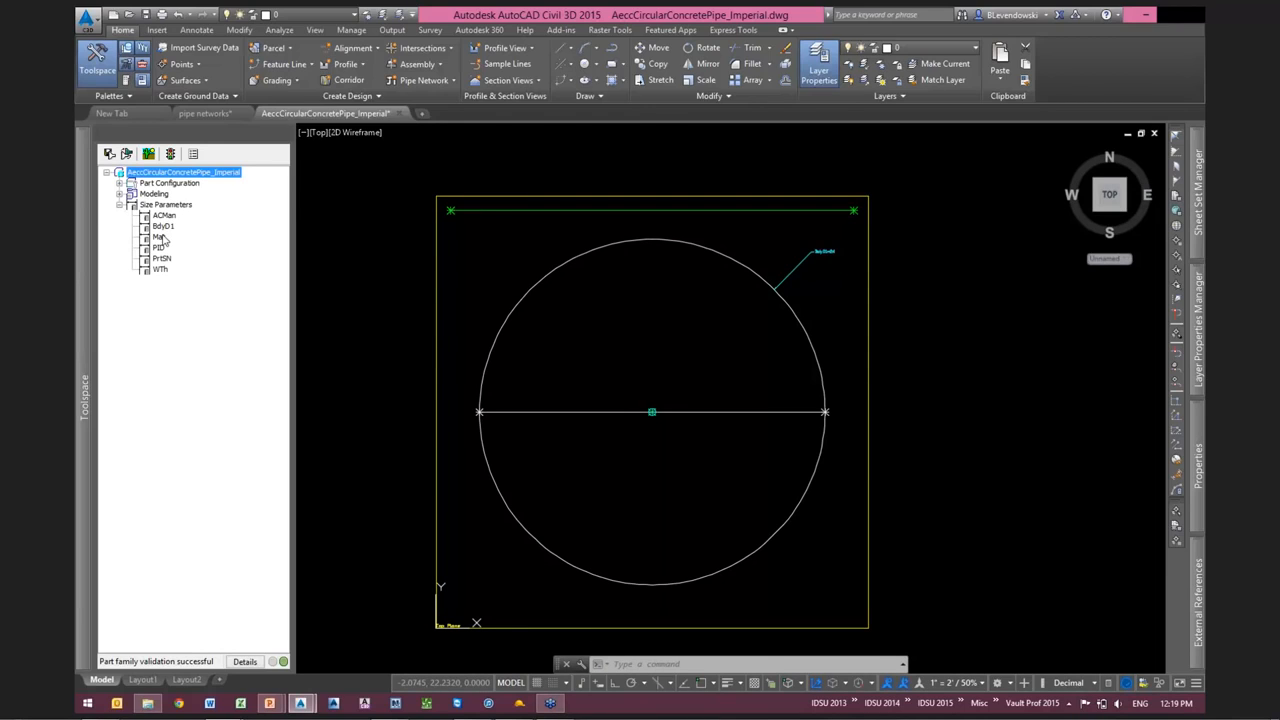
{"action": "right_click", "coordinate": [161, 238]}
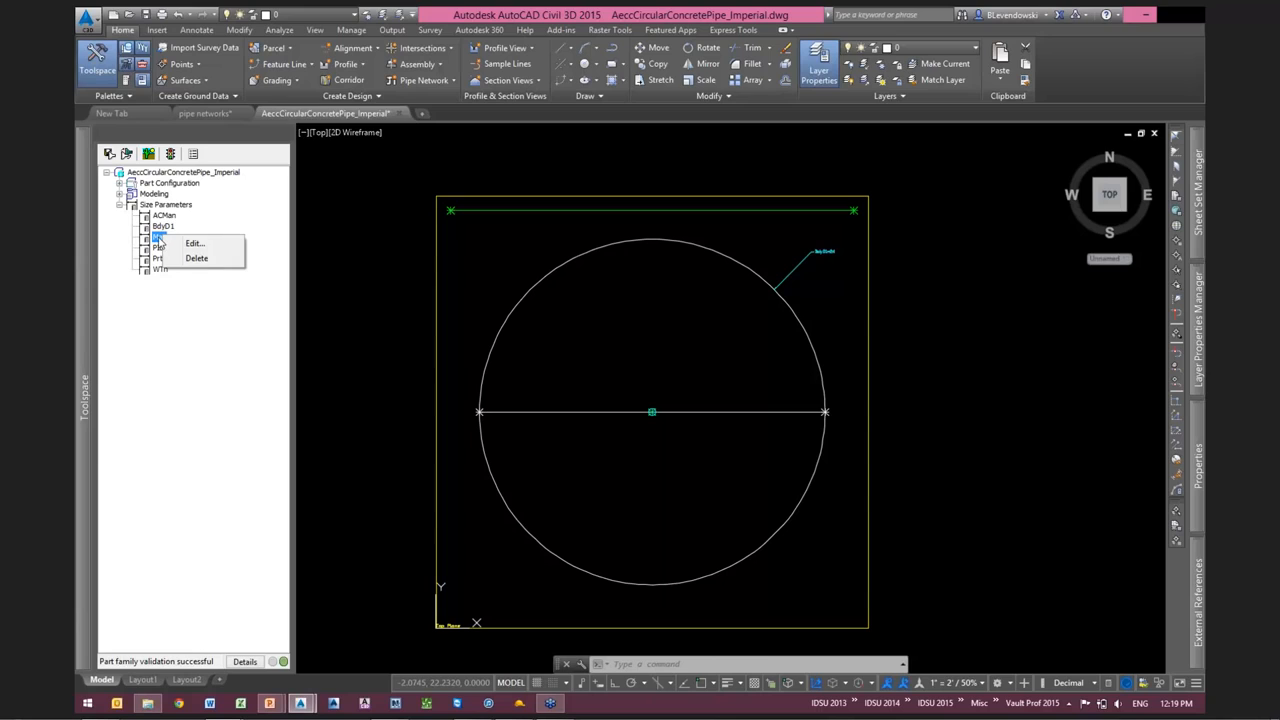
{"action": "left_click", "coordinate": [163, 238]}
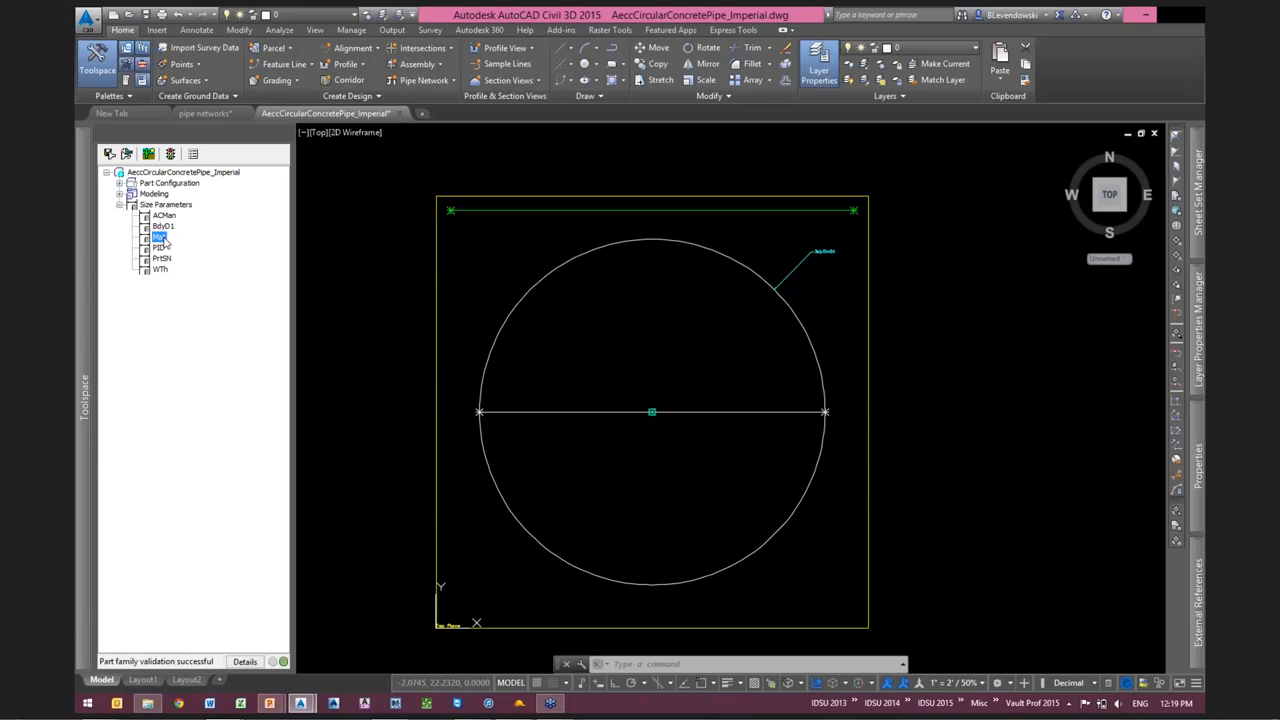
{"action": "right_click", "coordinate": [163, 239]}
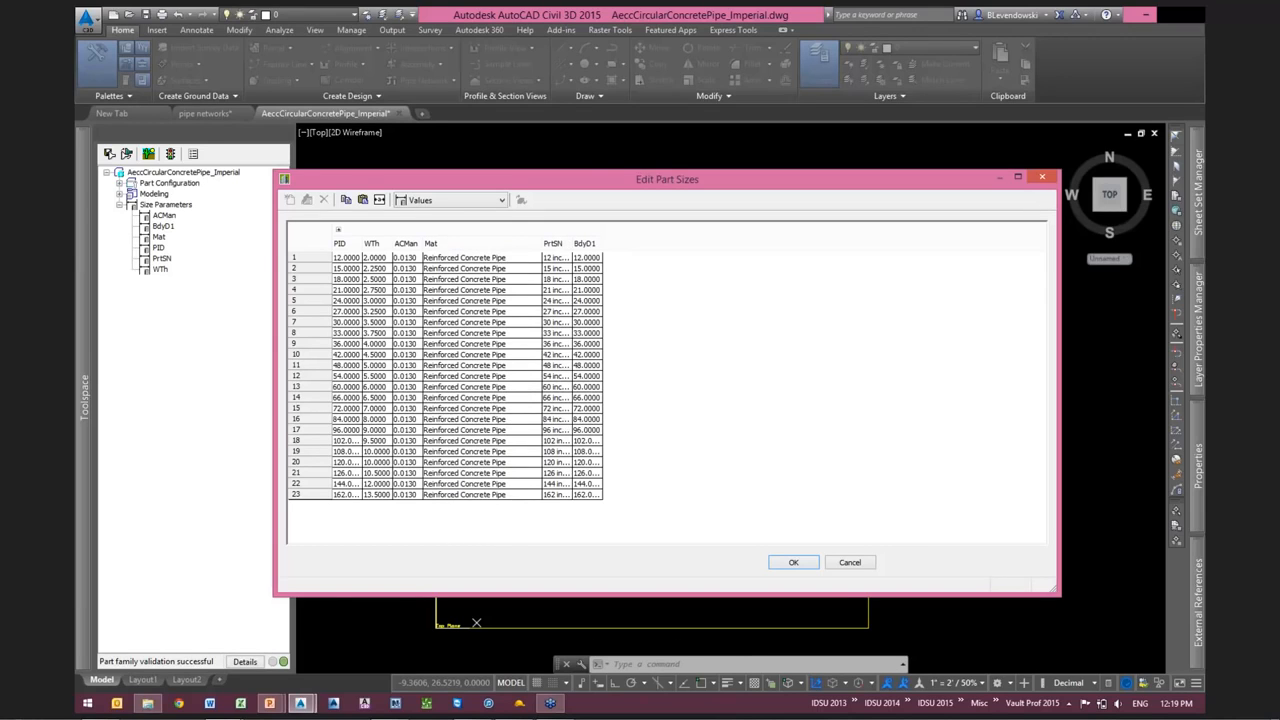
{"action": "left_click_drag", "start_coordinate": [602, 450], "coordinate": [654, 455]}
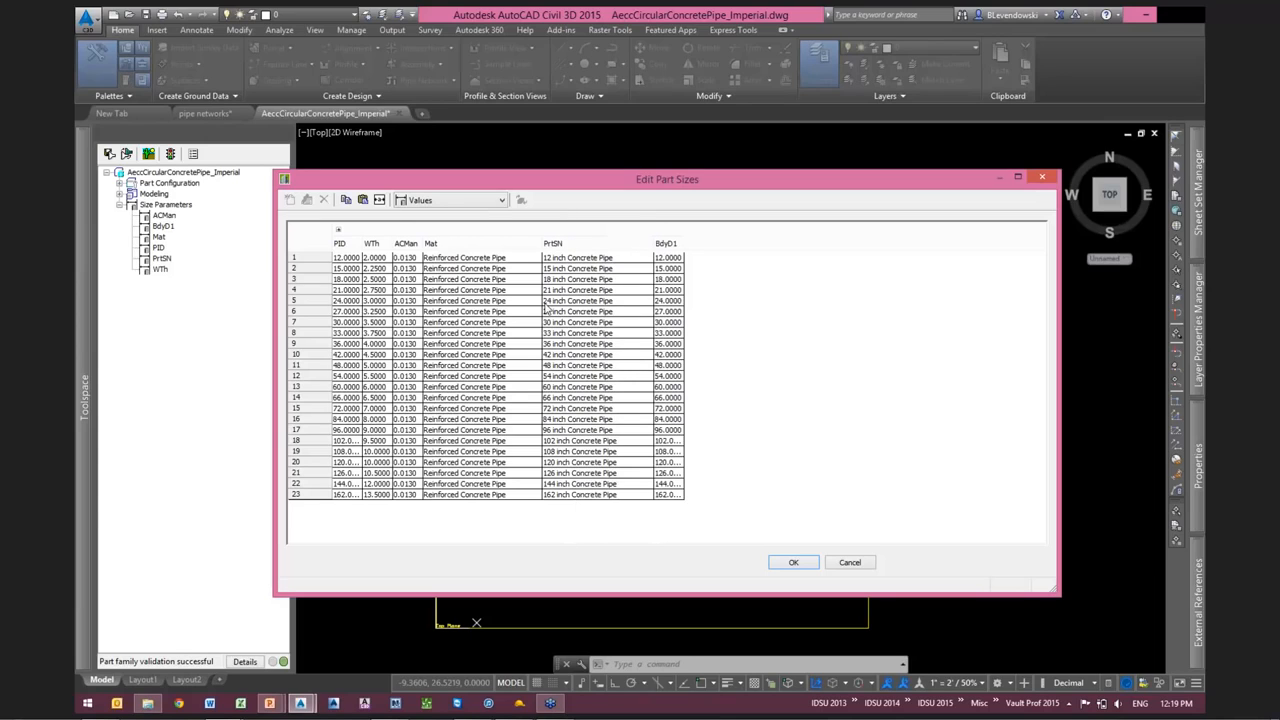
Set the Mat value to RCP for the concrete pipe sizes, accept the size table and save the part family
{"action": "left_click", "coordinate": [483, 262]}
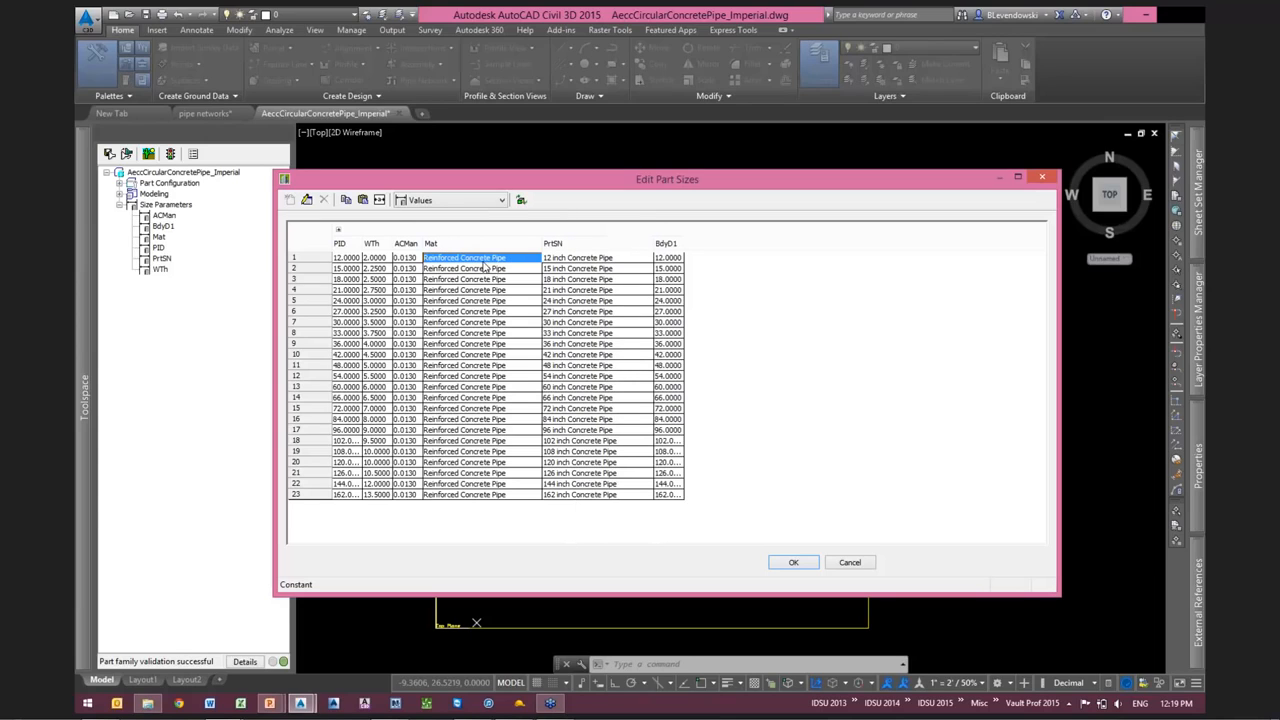
{"action": "type", "text": "RCP"}
{"action": "key", "text": "Return"}
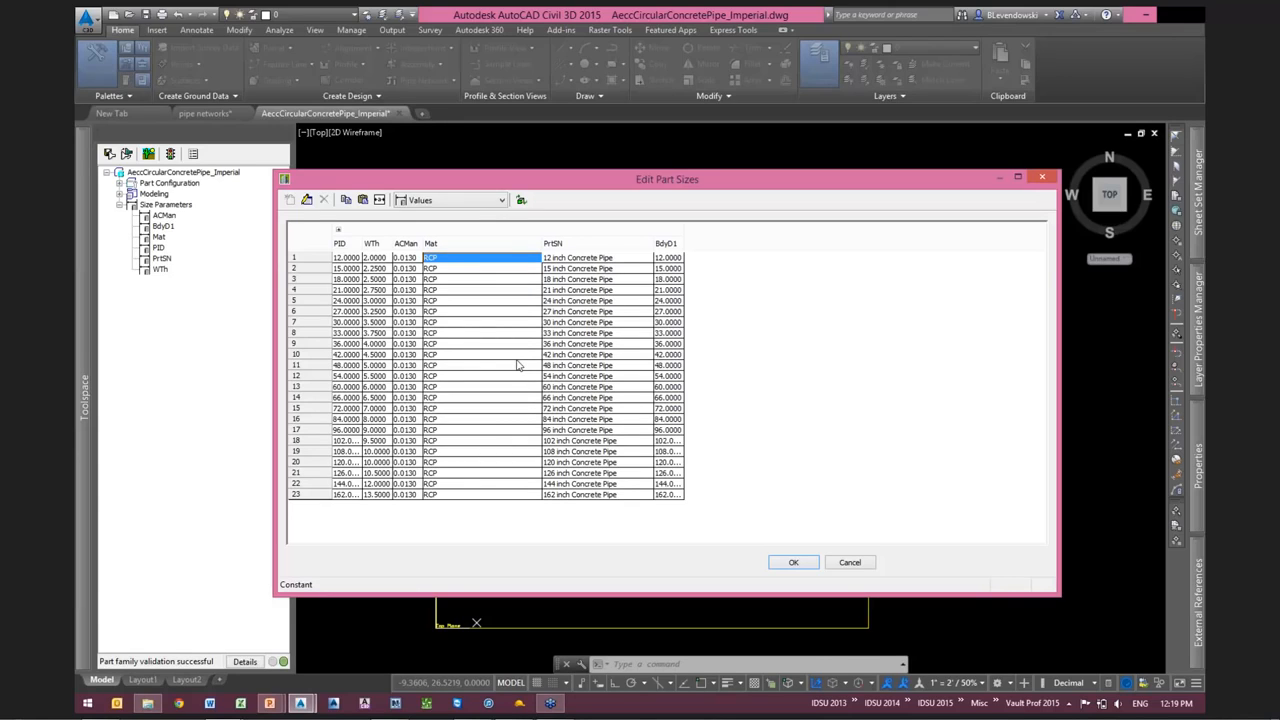
{"action": "left_click_drag", "start_coordinate": [659, 180], "coordinate": [692, 144]}
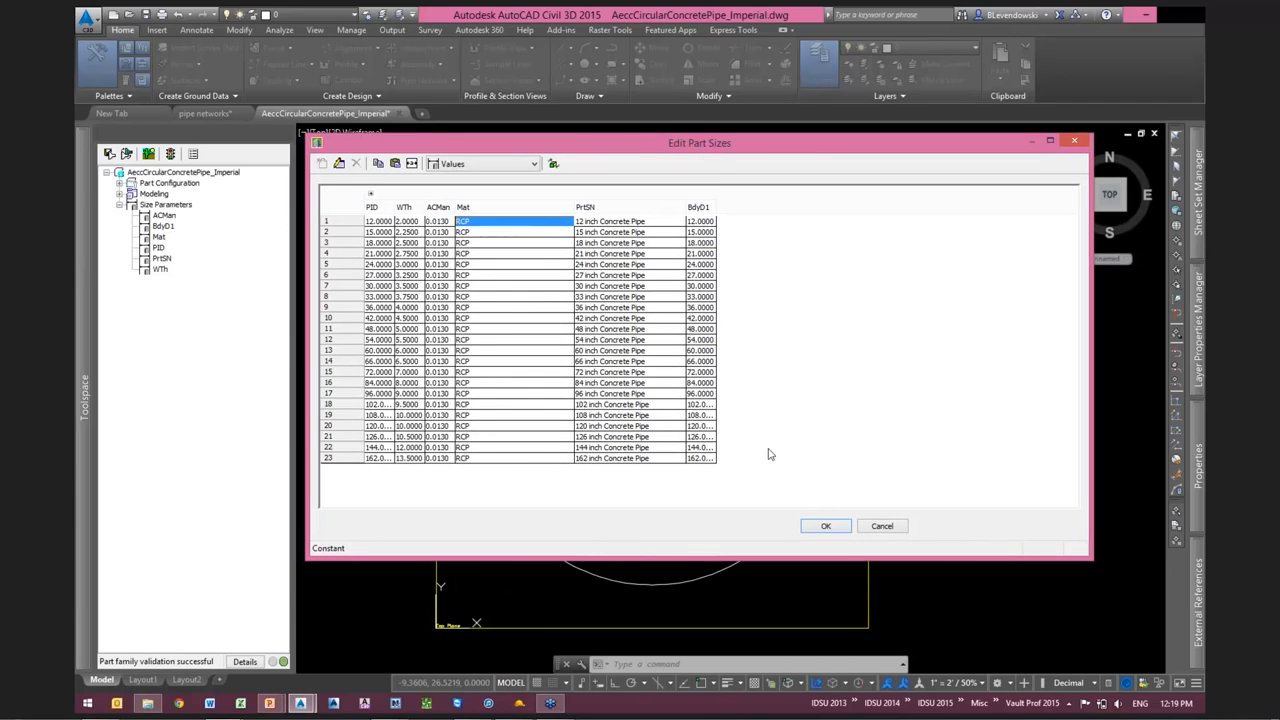
{"action": "left_click", "coordinate": [834, 528]}
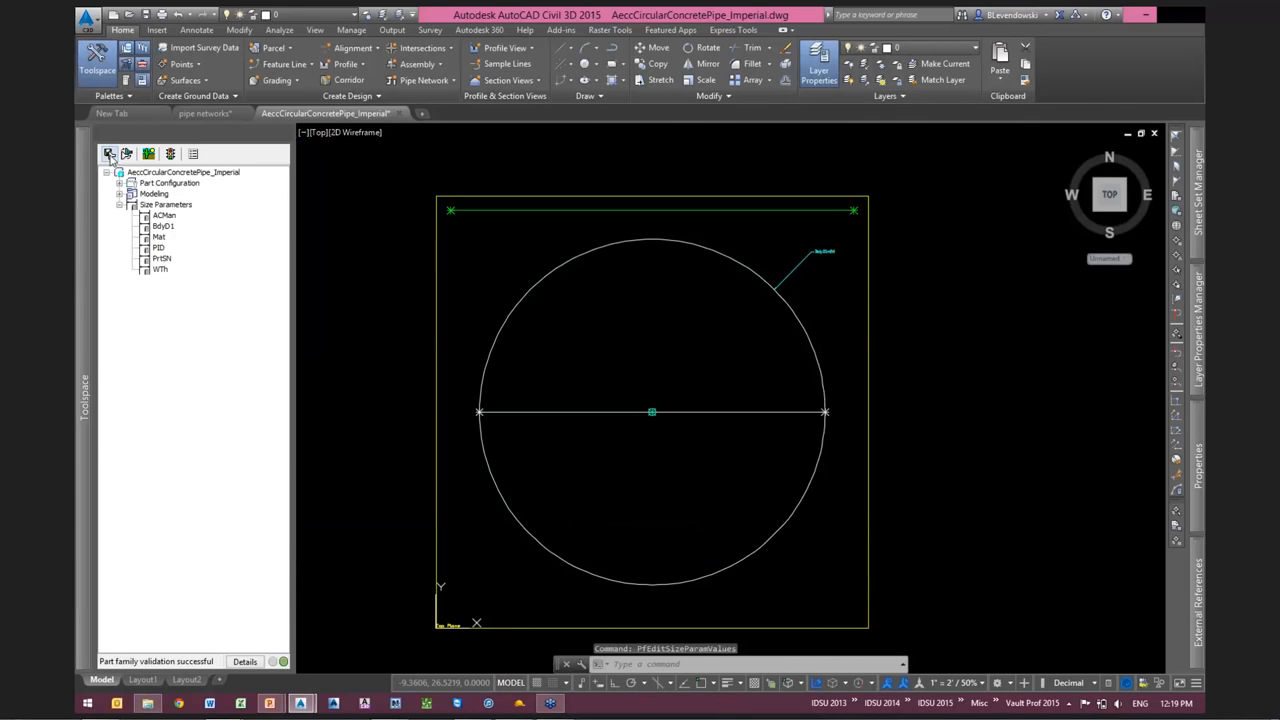
{"action": "left_click", "coordinate": [109, 154]}
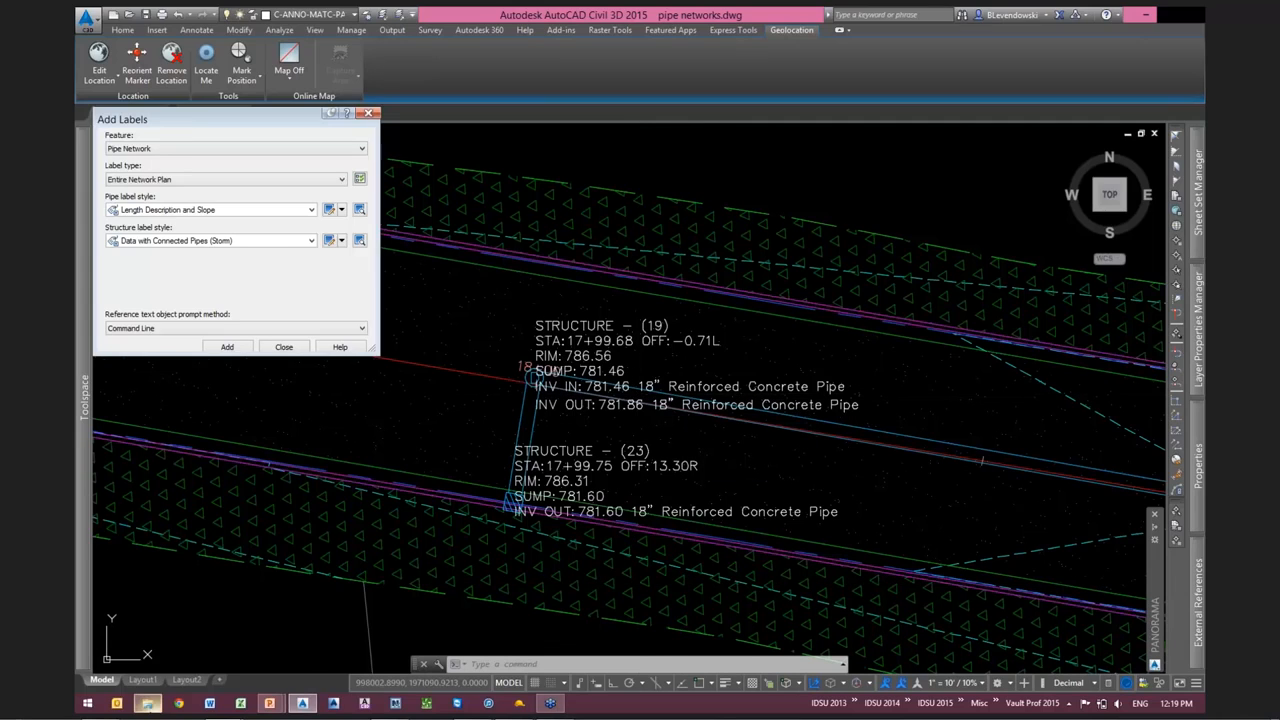
In File Explorer, browse to C:\ProgramData\Autodesk\C3D 2015\enu, examine the contents of its Pipes Catalog folder and return to enu
{"action": "left_click", "coordinate": [147, 703]}
{"action": "left_click", "coordinate": [269, 703]}
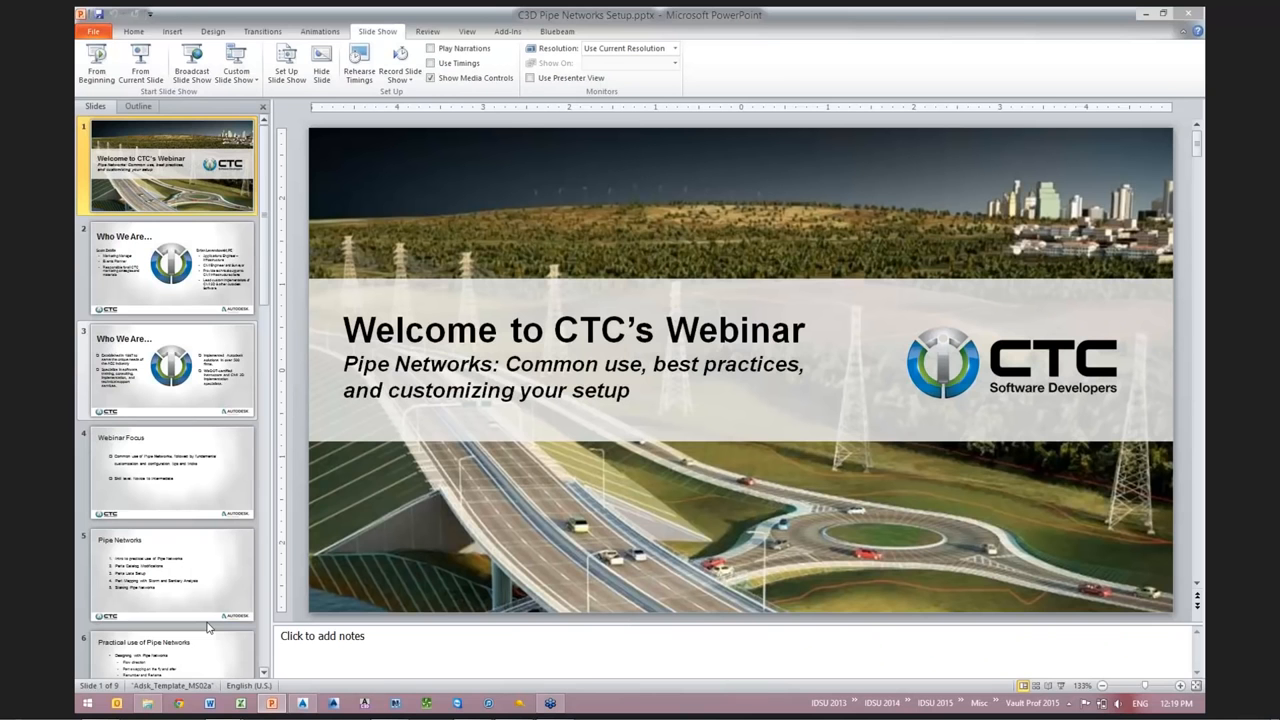
{"action": "left_click", "coordinate": [140, 441]}
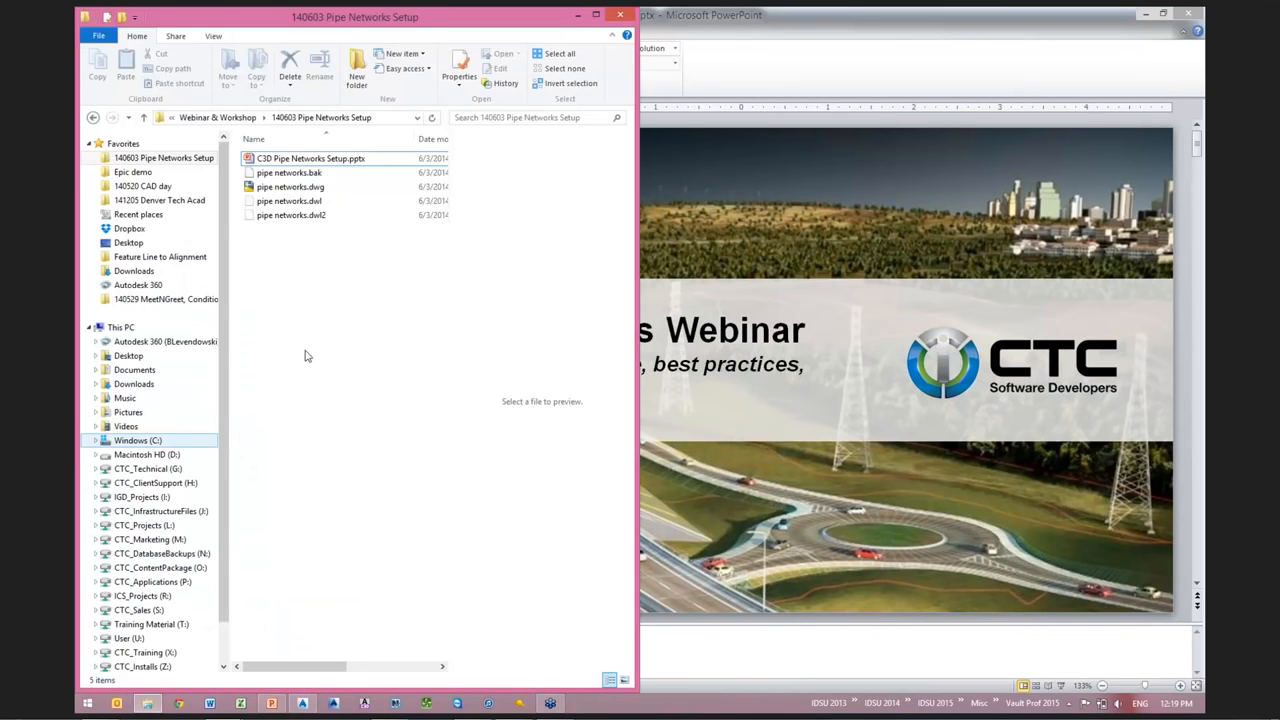
{"action": "double_click", "coordinate": [291, 342]}
{"action": "double_click", "coordinate": [289, 229]}
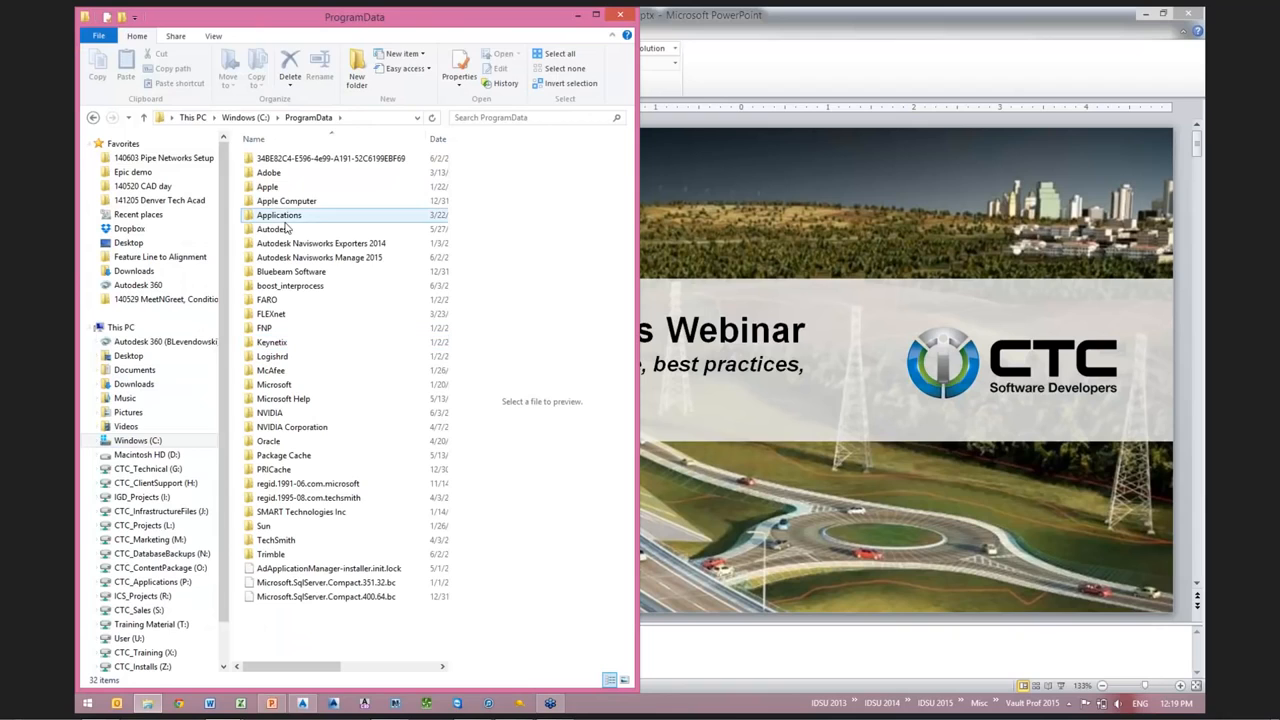
{"action": "left_click", "coordinate": [289, 500]}
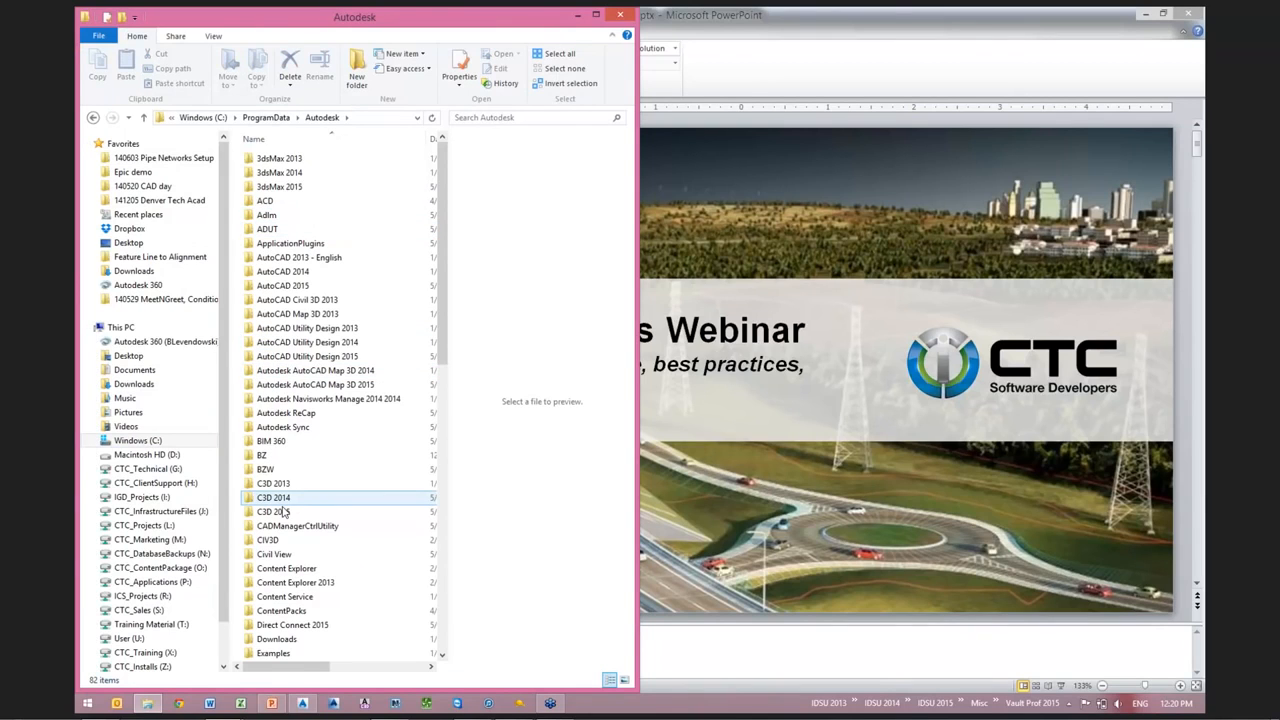
{"action": "double_click", "coordinate": [285, 512]}
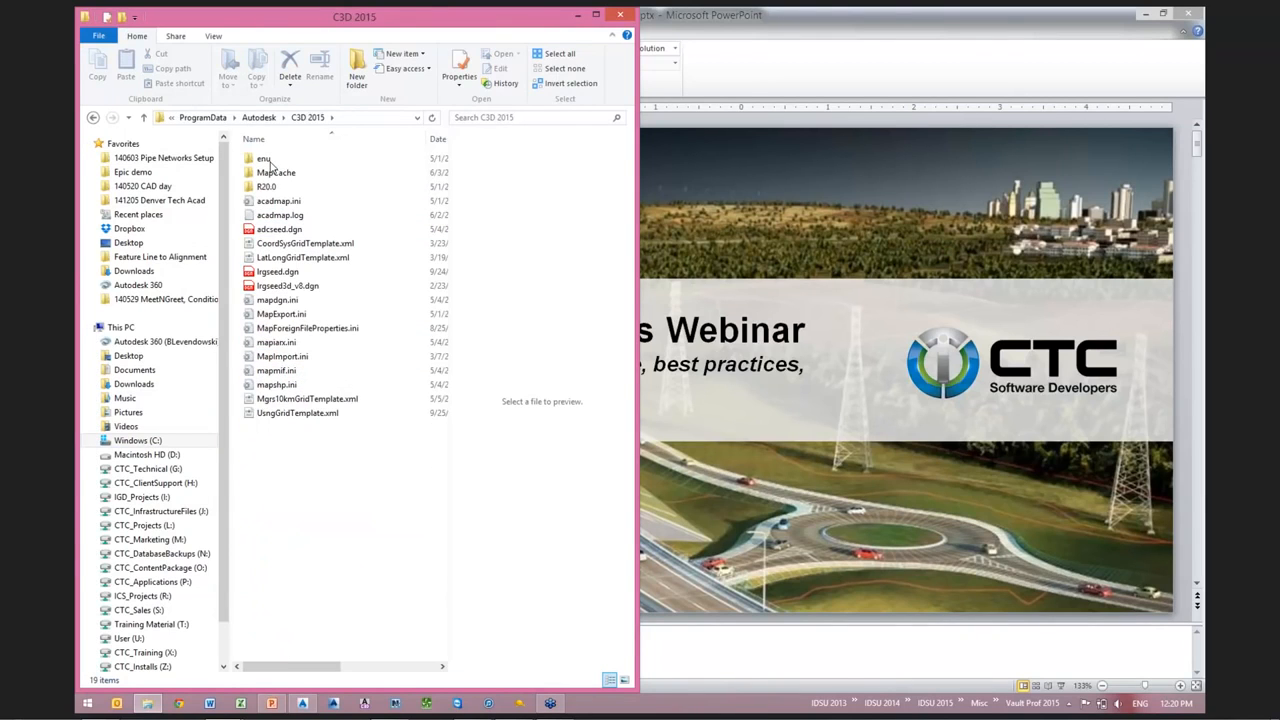
{"action": "double_click", "coordinate": [265, 159]}
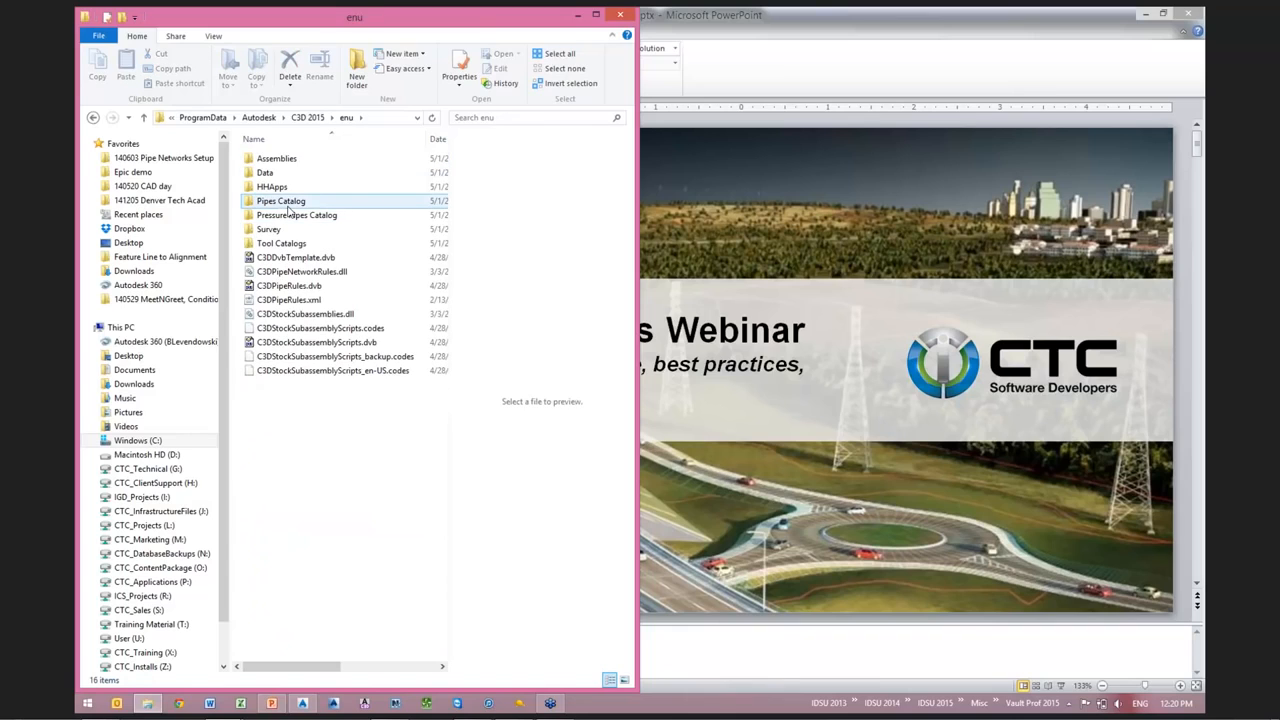
{"action": "double_click", "coordinate": [289, 203]}
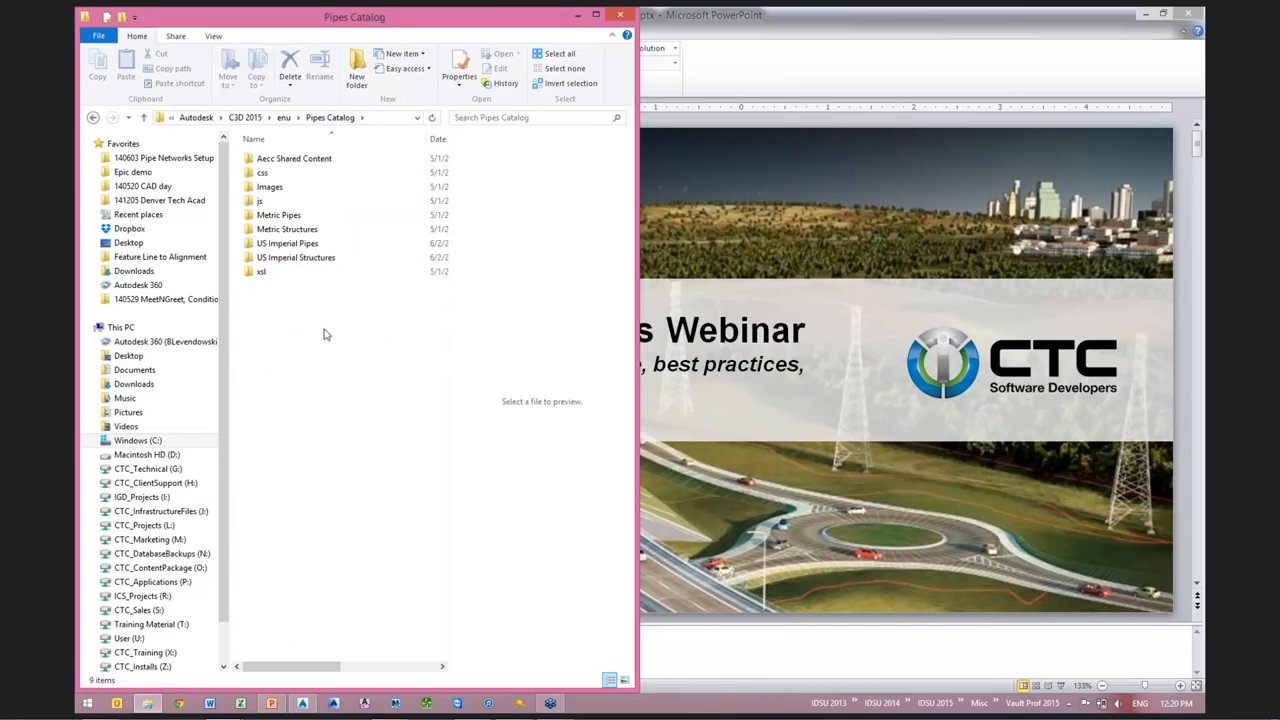
{"action": "left_click", "coordinate": [284, 117]}
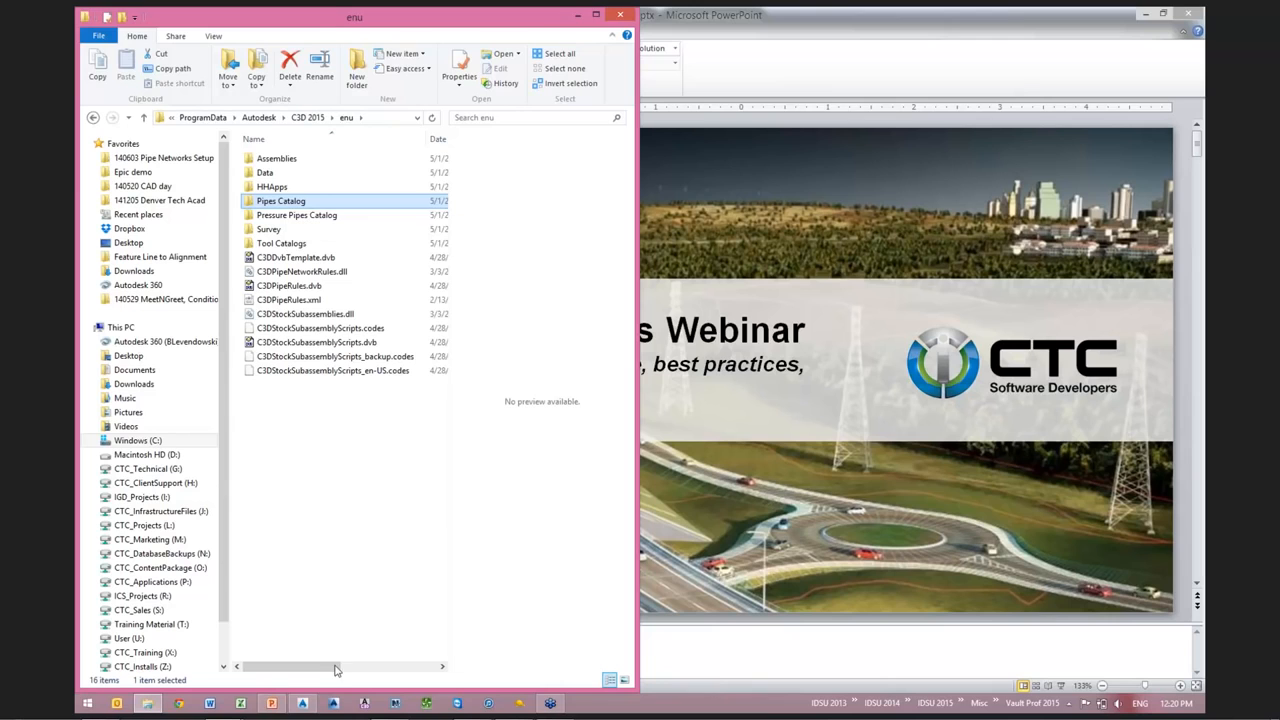
Switch back to the pipe networks.dwg drawing in Civil 3D and regenerate the whole model
{"action": "left_click", "coordinate": [302, 703]}
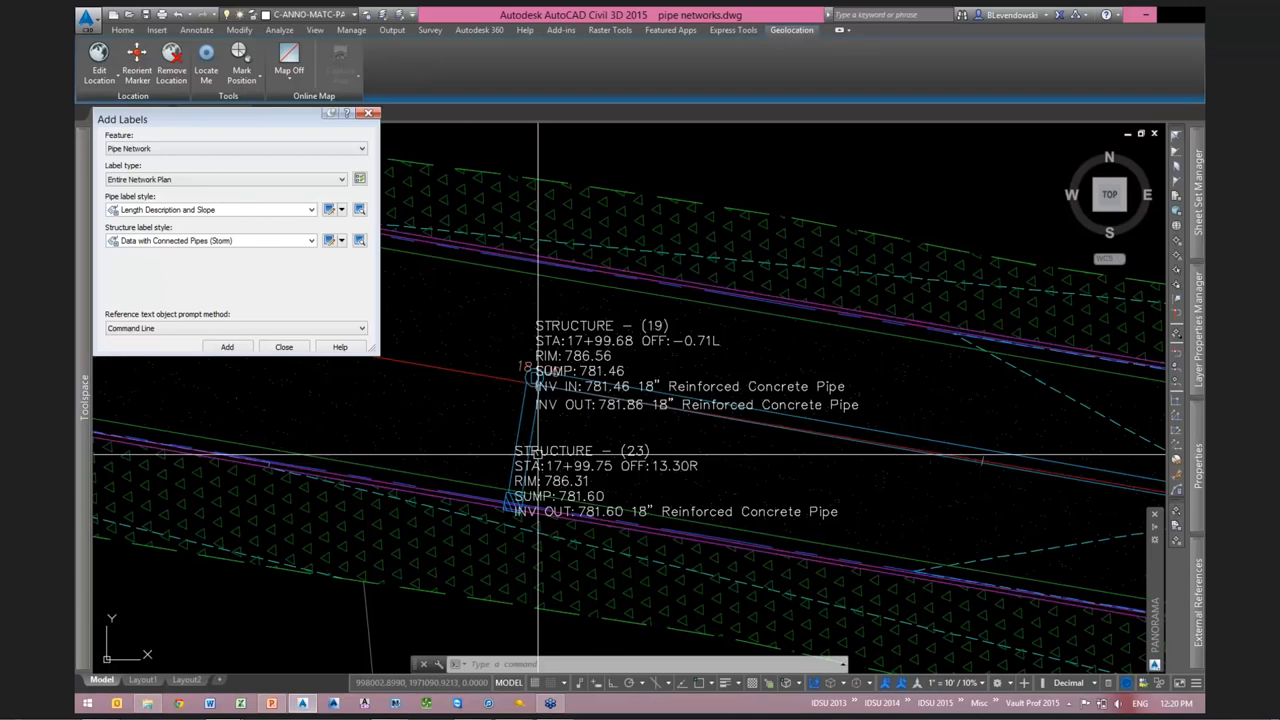
{"action": "mouse_move", "coordinate": [583, 449]}
{"action": "middle_mouse_down"}
{"action": "mouse_move", "coordinate": [553, 435]}
{"action": "mouse_move", "coordinate": [617, 421]}
{"action": "middle_mouse_up"}
{"action": "key", "text": "Escape"}
{"action": "key", "text": "Escape"}
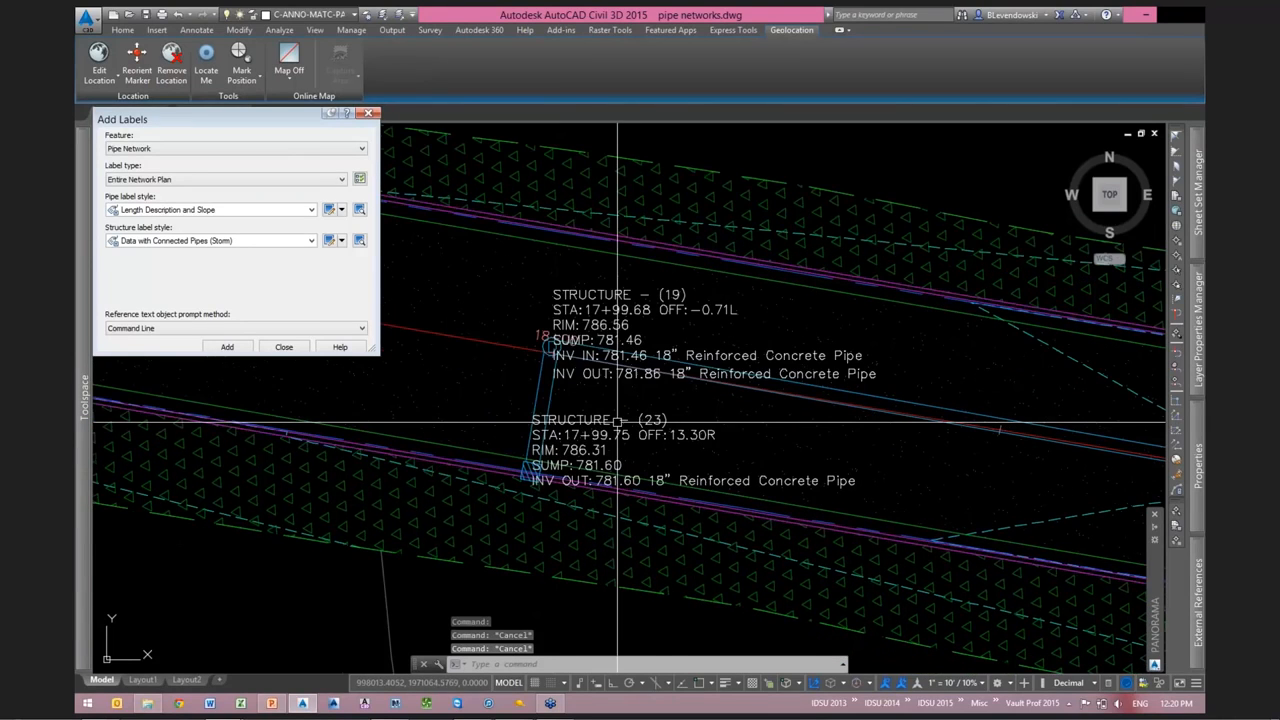
{"action": "type", "text": "rea"}
{"action": "key", "text": "Return"}
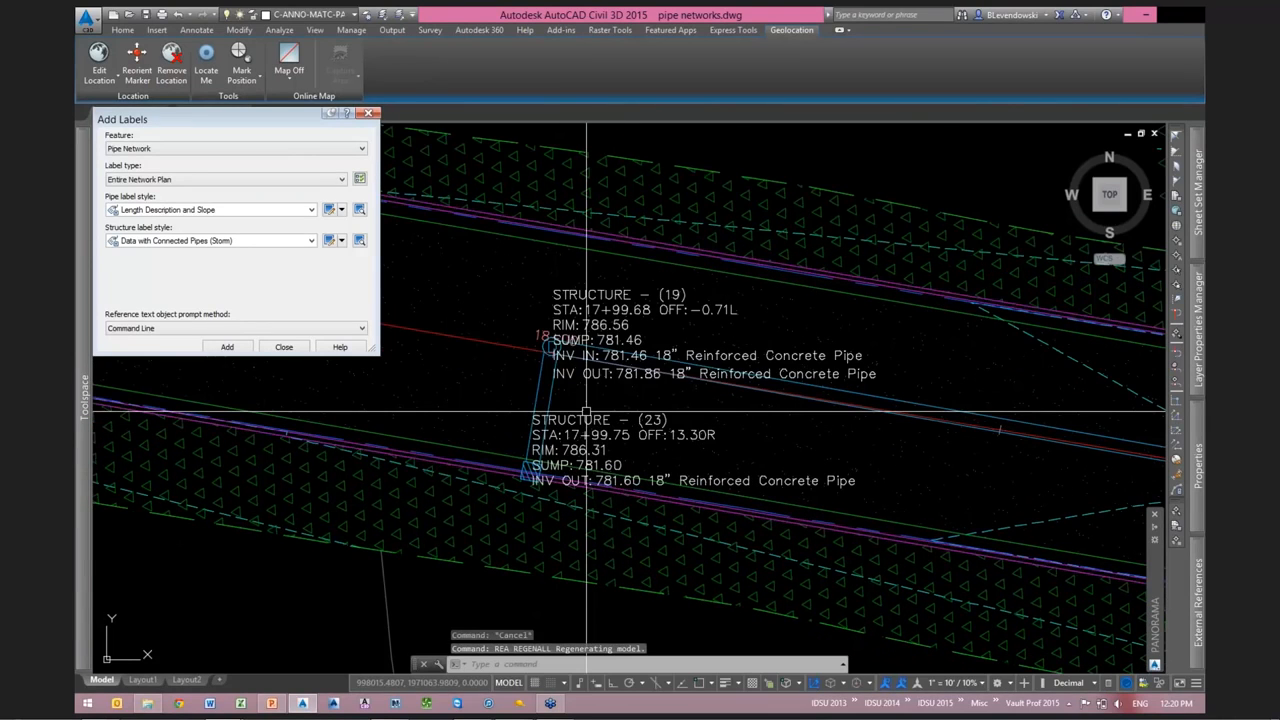
Swap the lateral pipe between the station 18+00 structure and its curb catch basin for a 15 inch Concrete Pipe
{"action": "scroll", "coordinate": [586, 411], "scroll_direction": "up", "scroll_amount": 2}
{"action": "left_click", "coordinate": [523, 400]}
{"action": "right_click", "coordinate": [578, 395]}
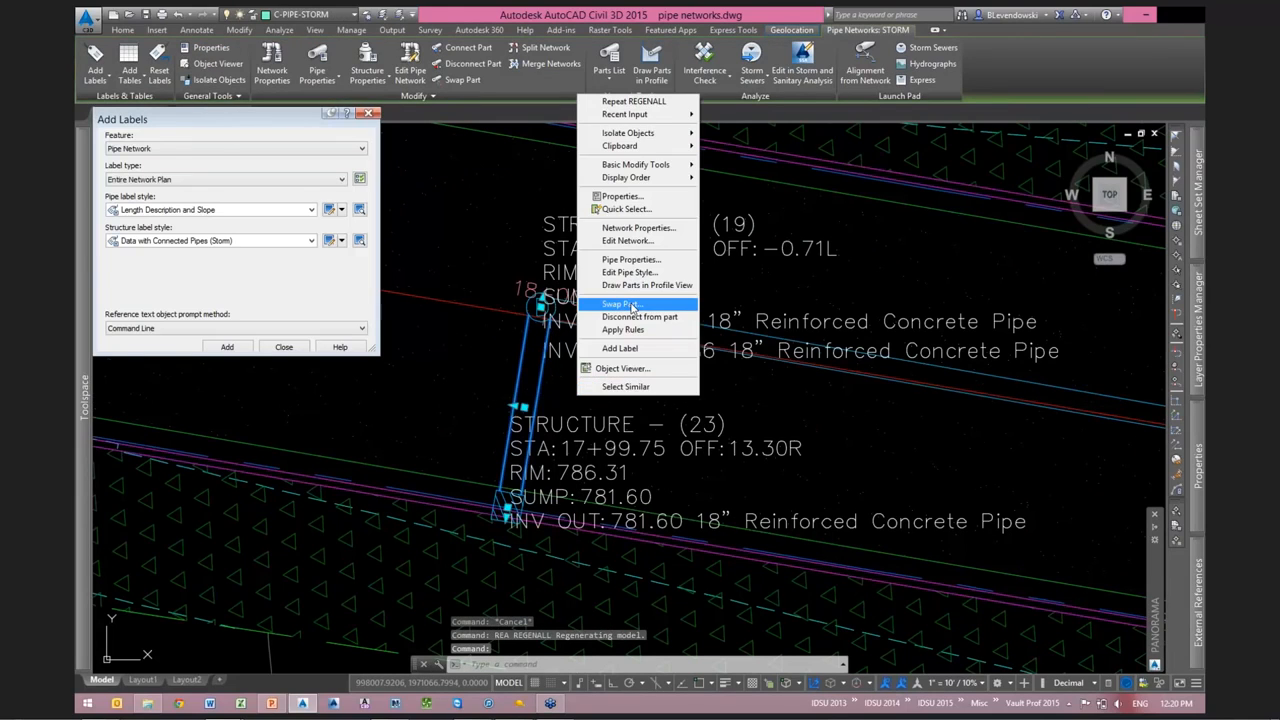
{"action": "left_click", "coordinate": [631, 305]}
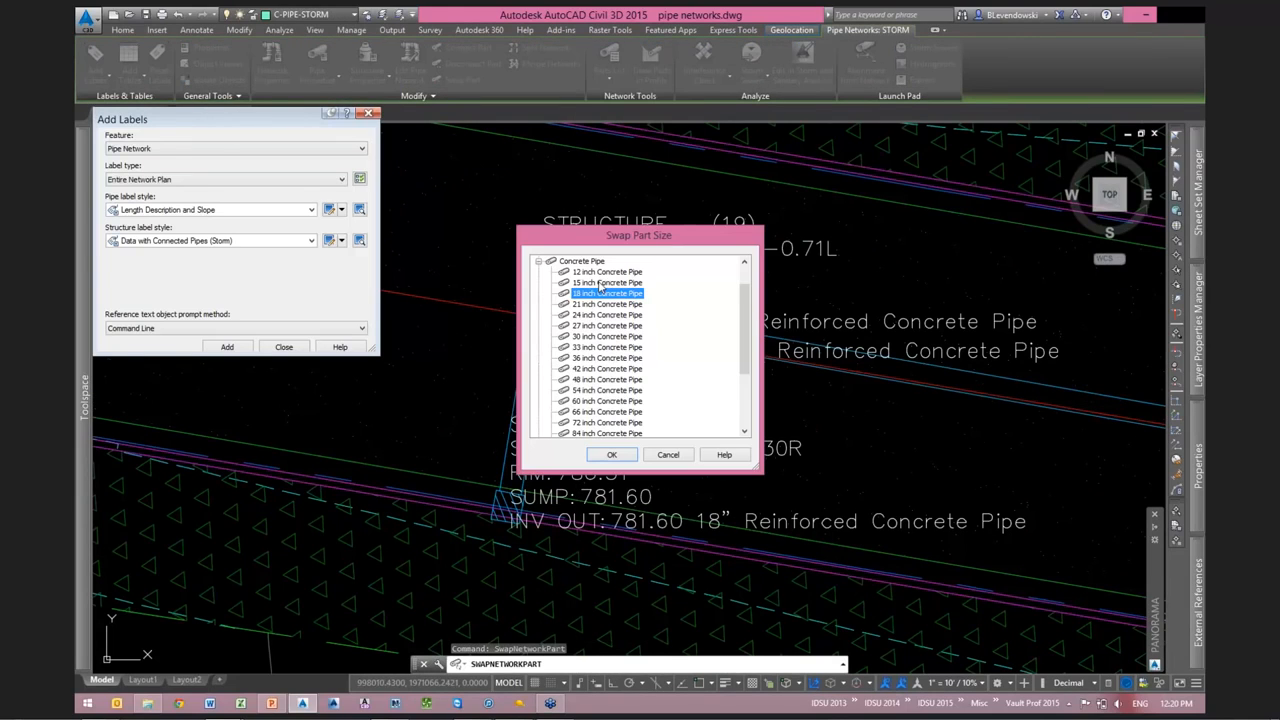
{"action": "double_click", "coordinate": [601, 283]}
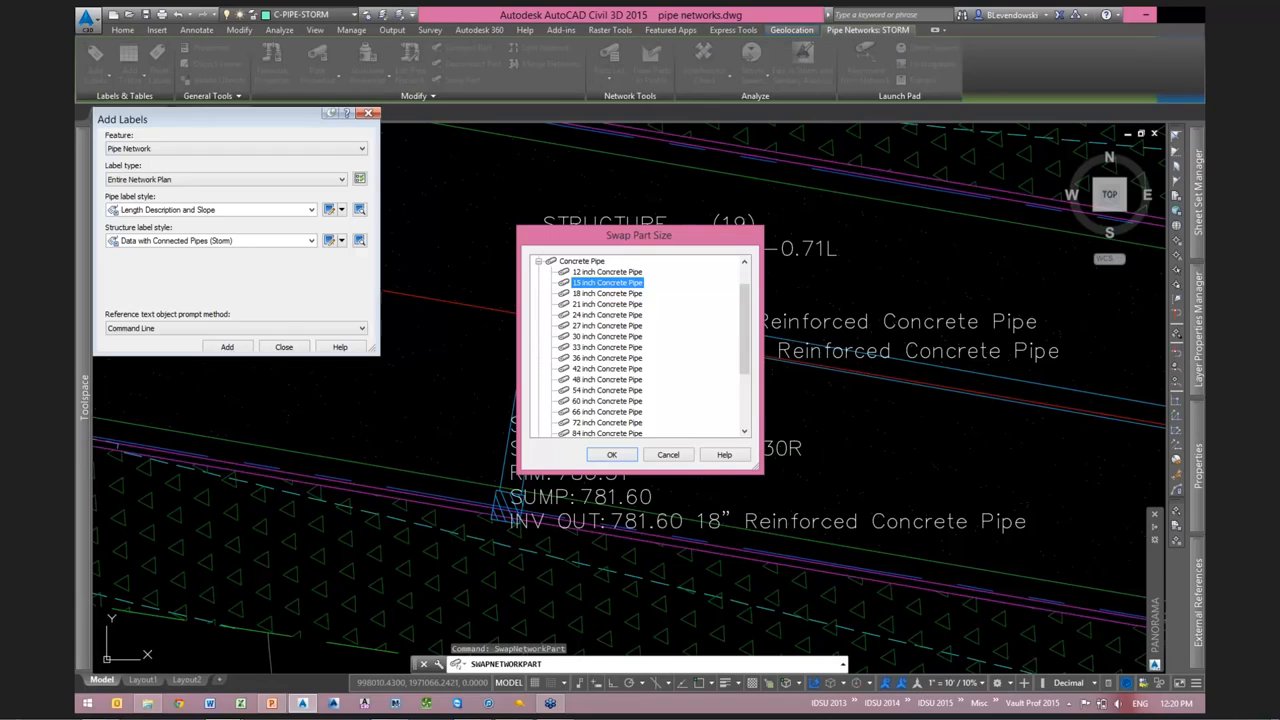
{"action": "middle_click_drag", "start_coordinate": [640, 420], "coordinate": [639, 373]}
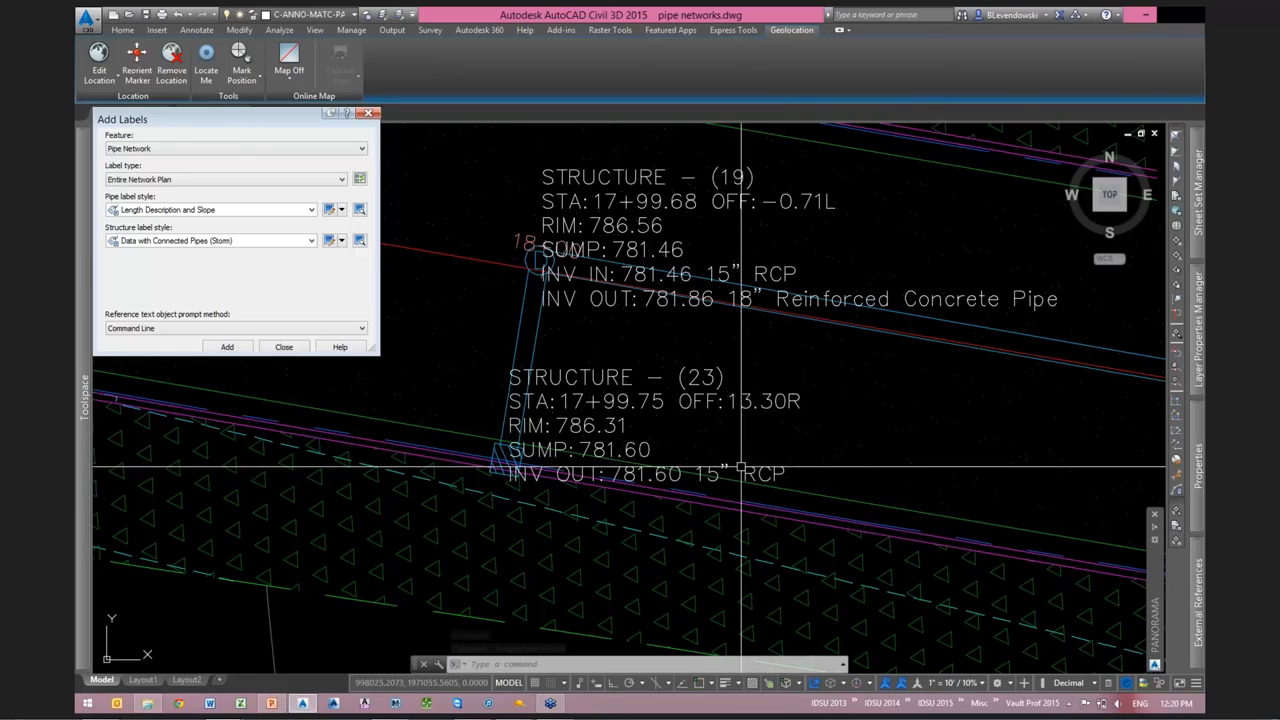
{"action": "scroll", "coordinate": [745, 466], "scroll_direction": "down", "scroll_amount": 2}
{"action": "middle_click_drag", "start_coordinate": [838, 460], "coordinate": [628, 443]}
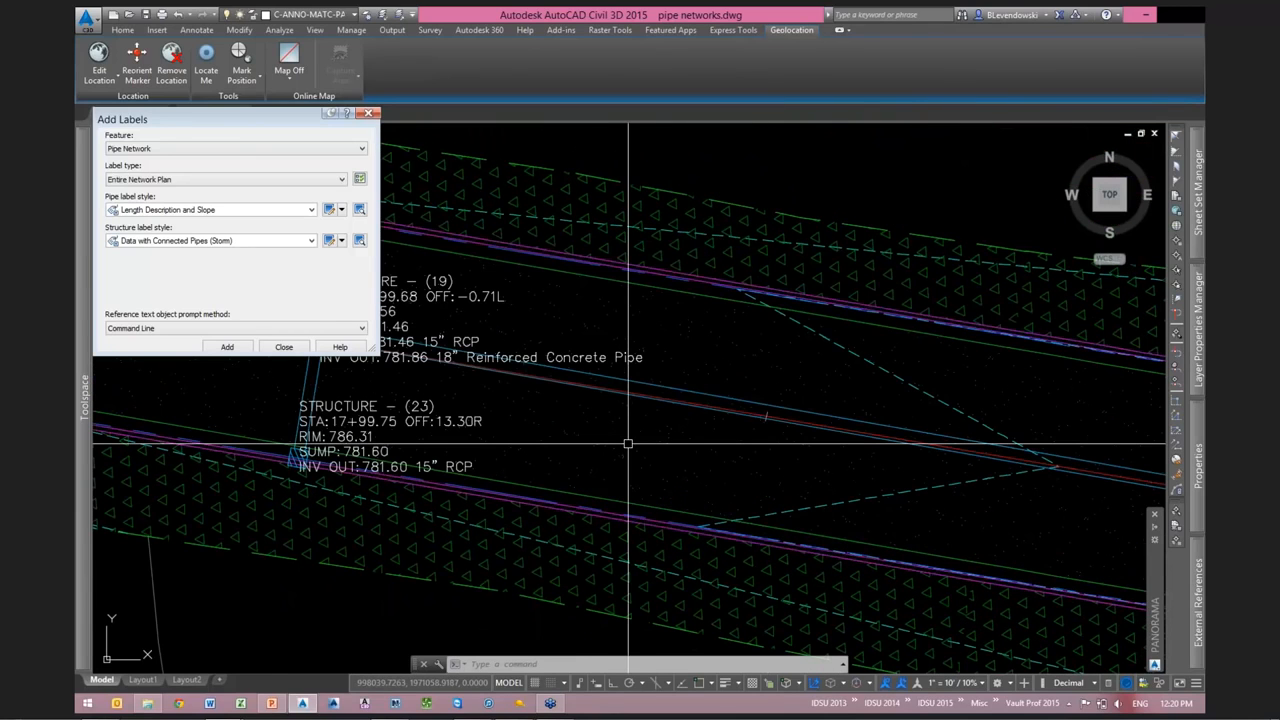
Examine the labels of the station 18+00 structure and its curb catch basin, including their pipe invert descriptions
{"action": "scroll", "coordinate": [628, 443], "scroll_direction": "down", "scroll_amount": 2}
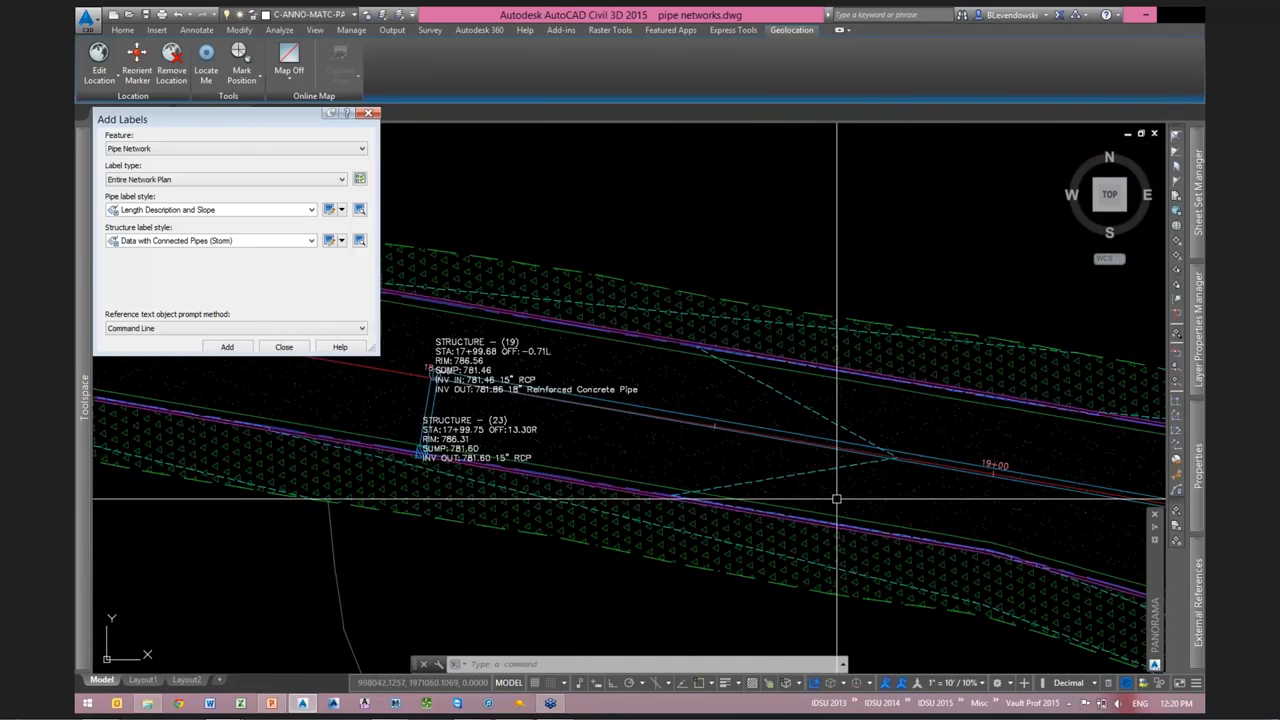
{"action": "middle_click_drag", "start_coordinate": [943, 506], "coordinate": [1013, 479]}
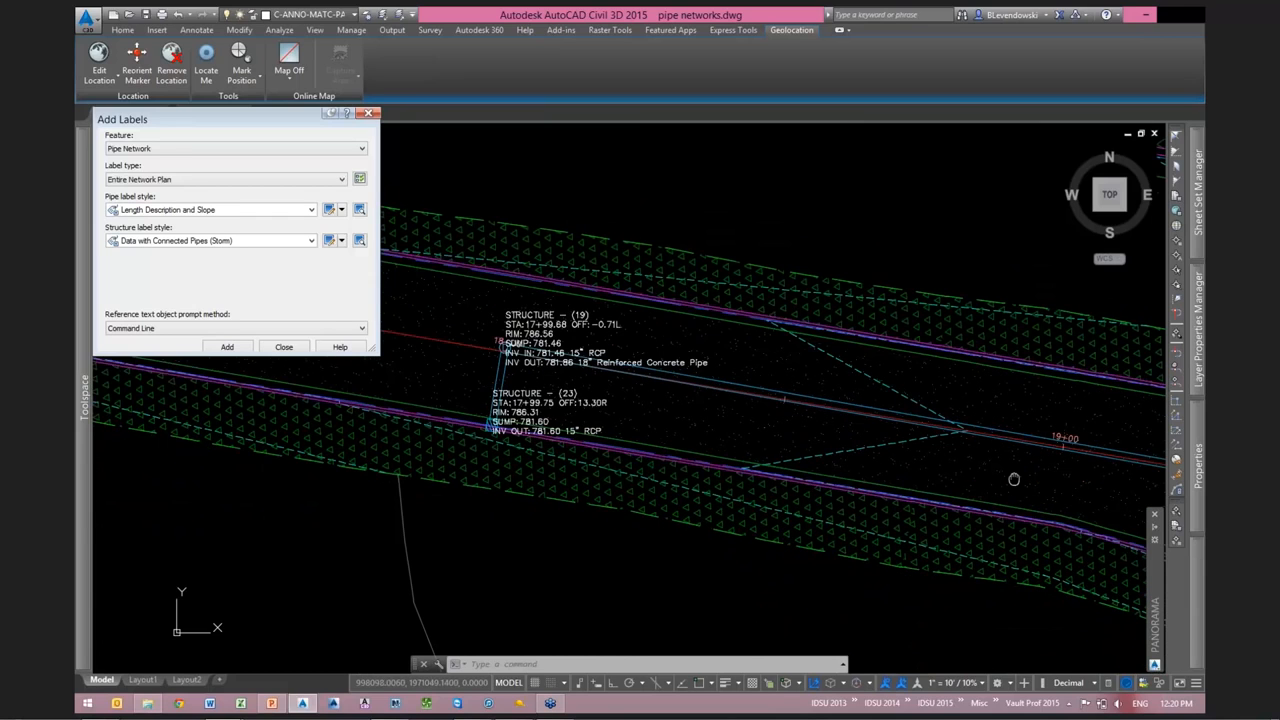
{"action": "scroll", "coordinate": [520, 428], "scroll_direction": "up", "scroll_amount": 4}
{"action": "scroll", "coordinate": [760, 490], "scroll_direction": "down", "scroll_amount": 2}
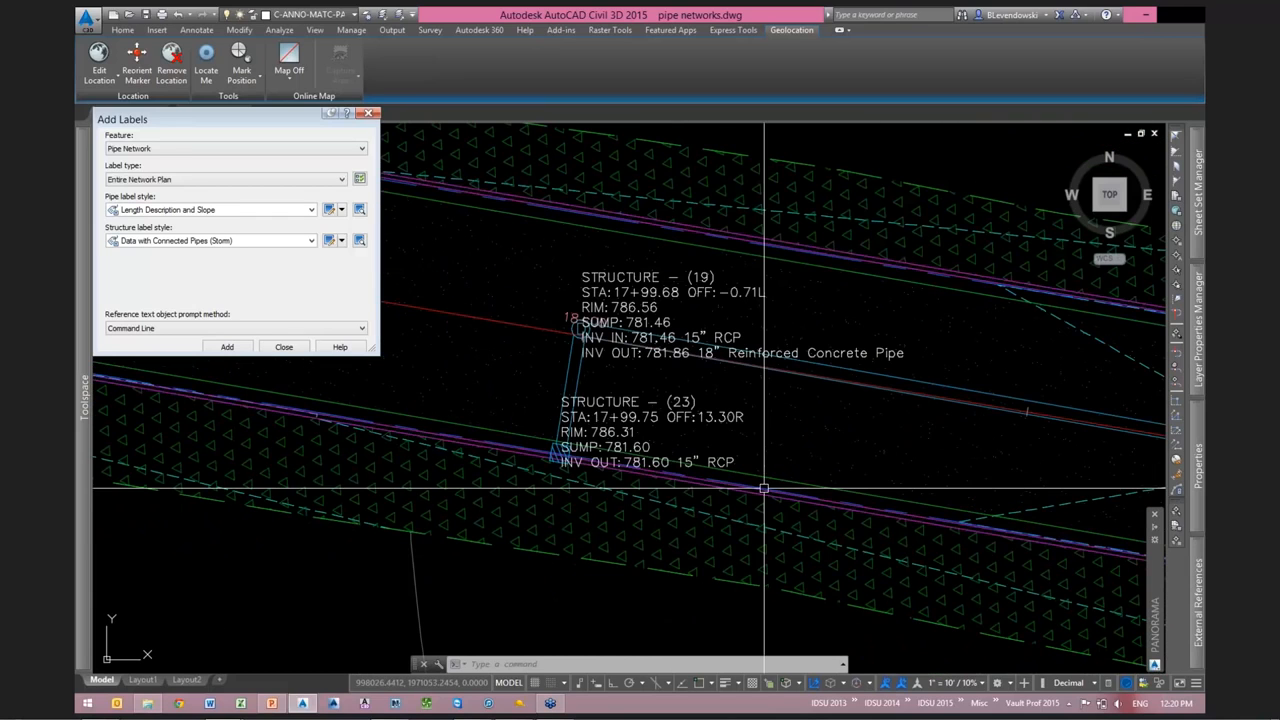
{"action": "middle_click_drag", "start_coordinate": [764, 489], "coordinate": [613, 451]}
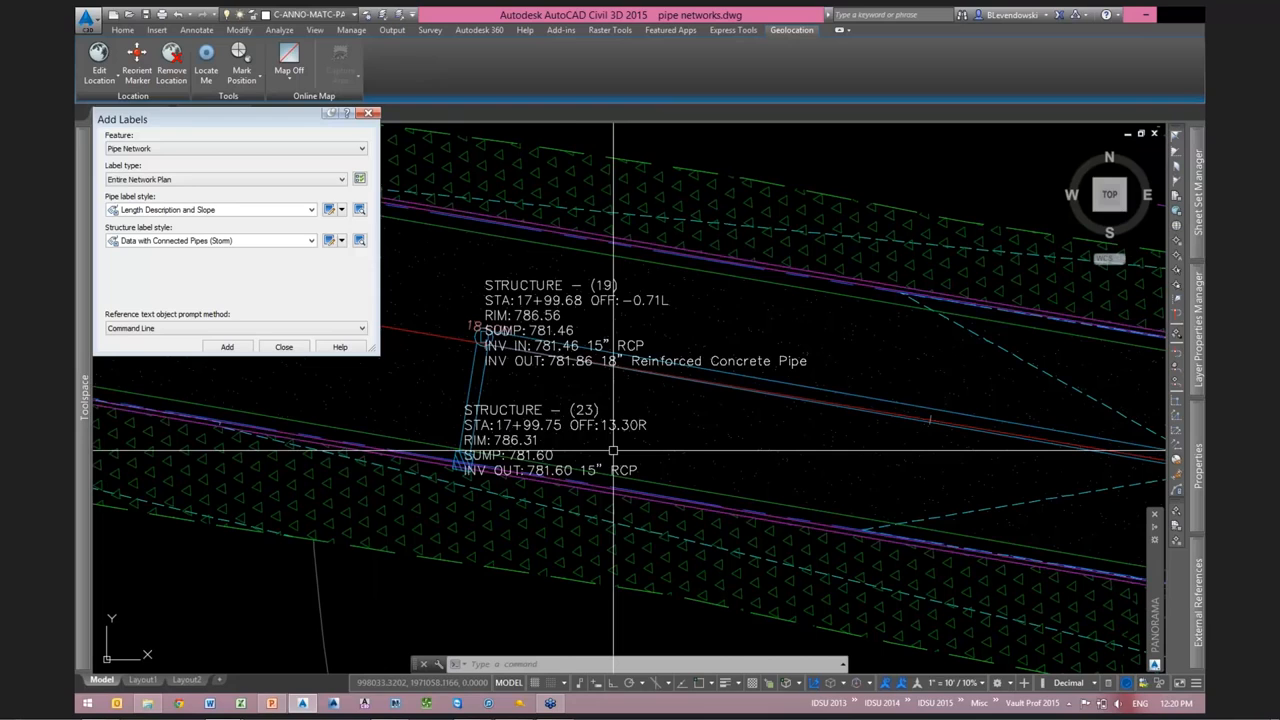
{"action": "scroll", "coordinate": [613, 451], "scroll_direction": "up", "scroll_amount": 2}
{"action": "left_click", "coordinate": [594, 393]}
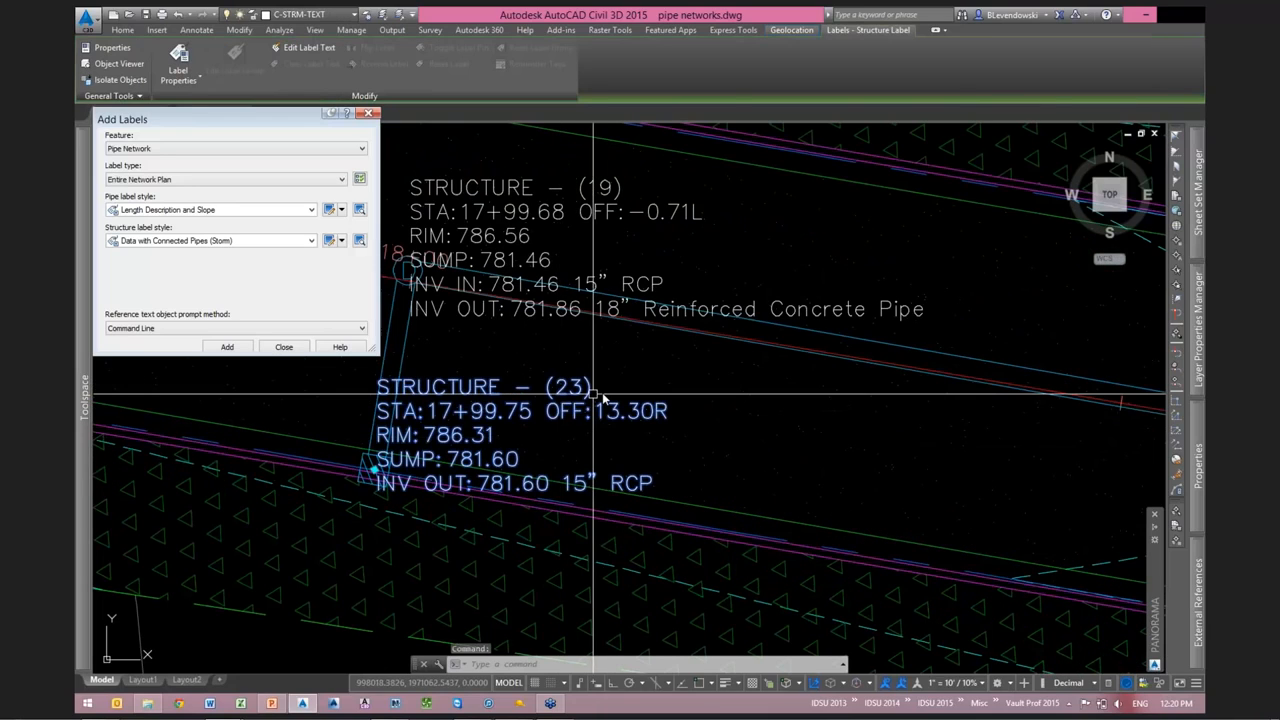
{"action": "right_click", "coordinate": [596, 394]}
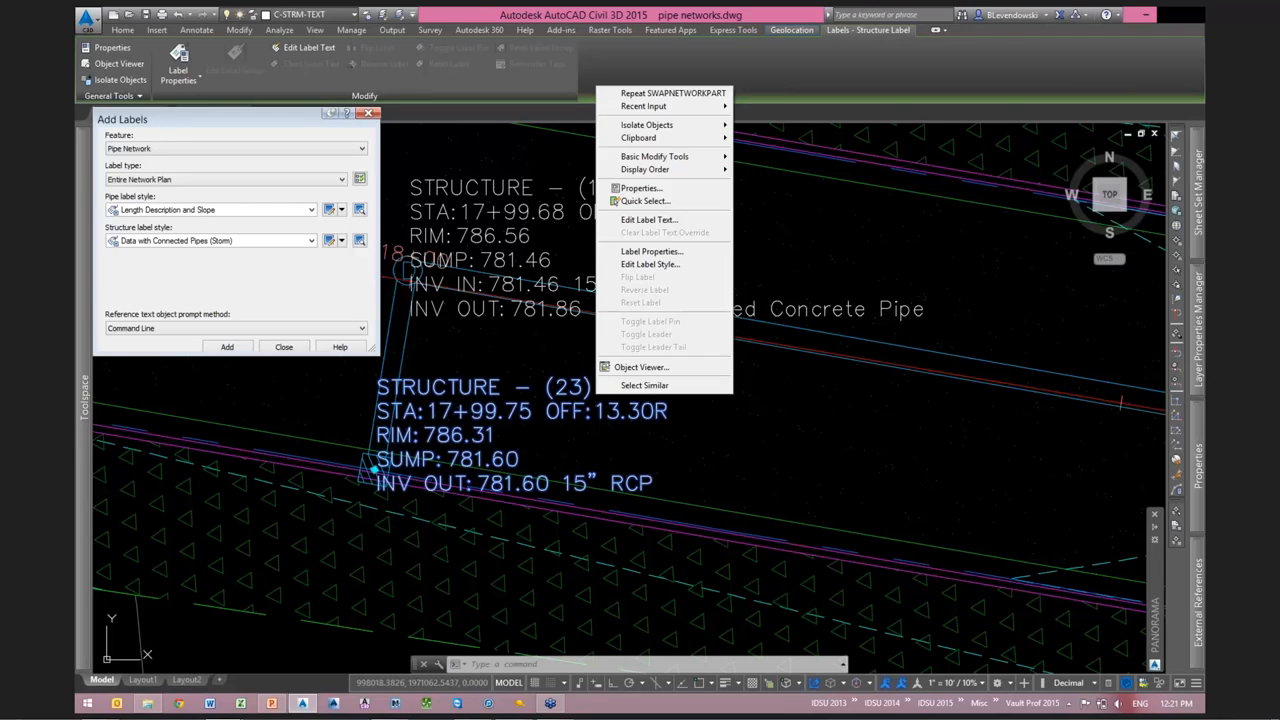
{"action": "key", "text": "Escape"}
{"action": "key", "text": "Escape"}
{"action": "key", "text": "Escape"}
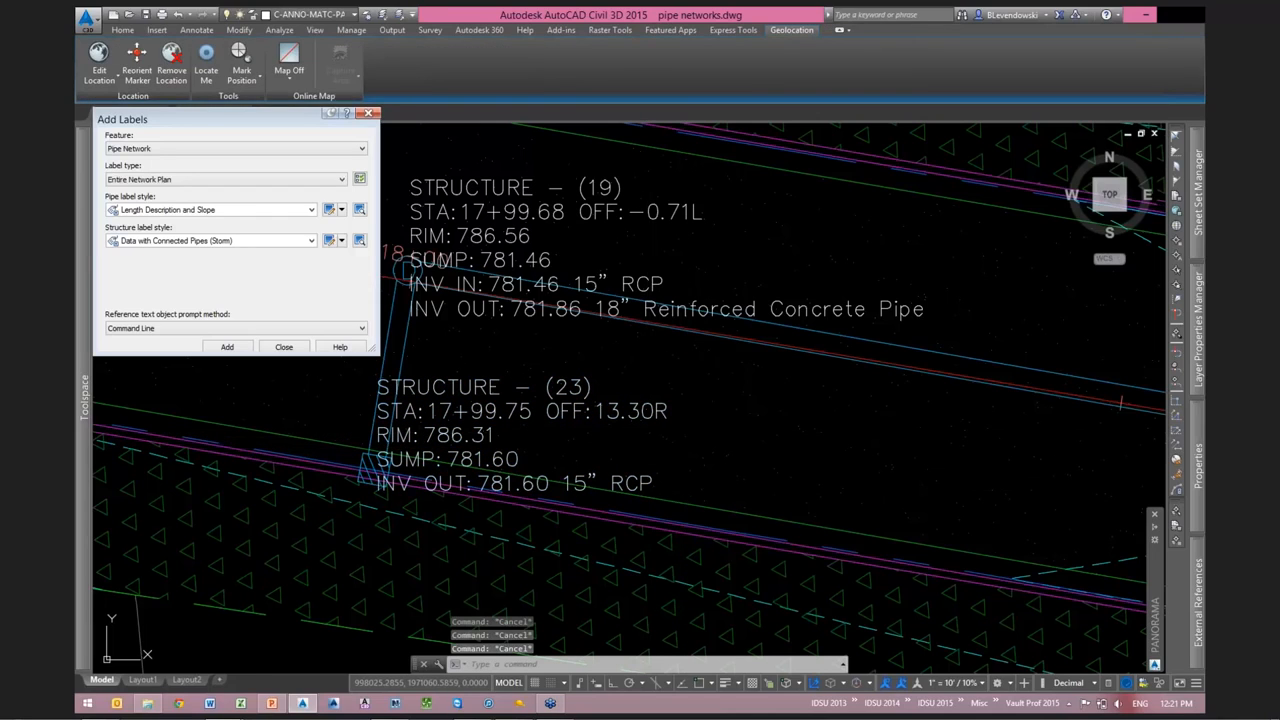
{"action": "middle_click_drag", "start_coordinate": [721, 426], "coordinate": [818, 438]}
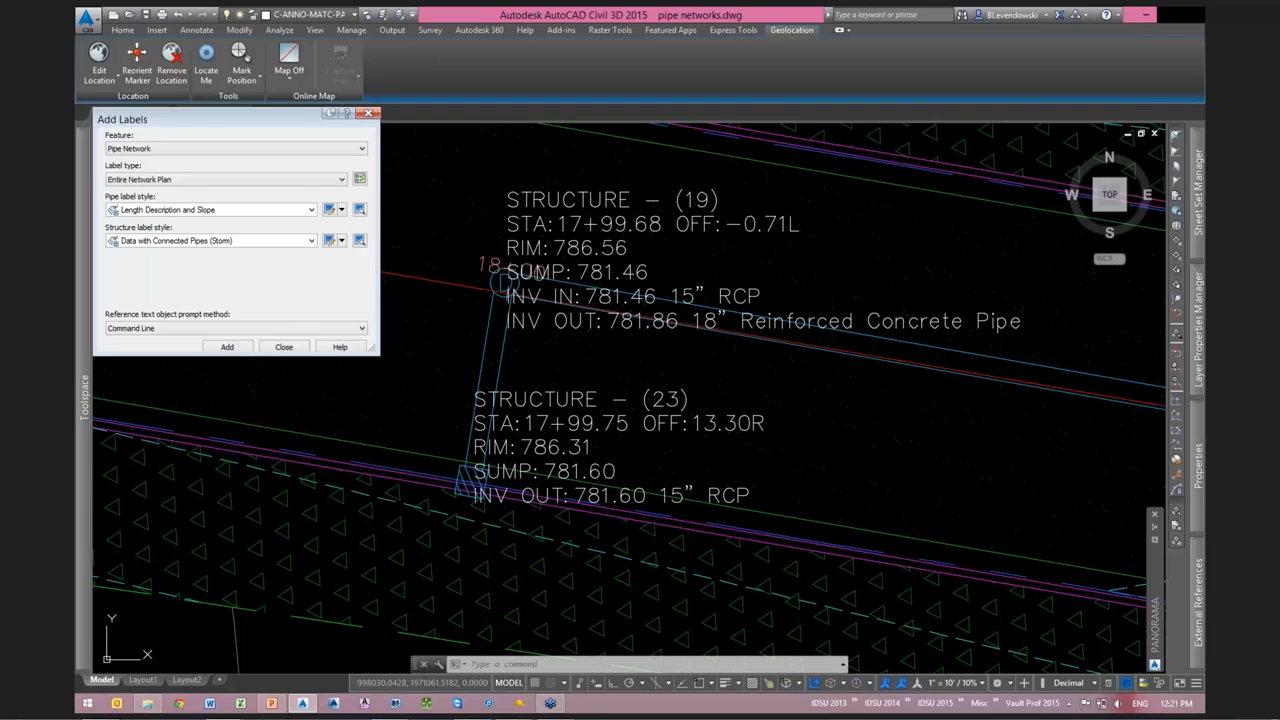
{"action": "scroll", "coordinate": [746, 395], "scroll_direction": "down", "scroll_amount": 2}
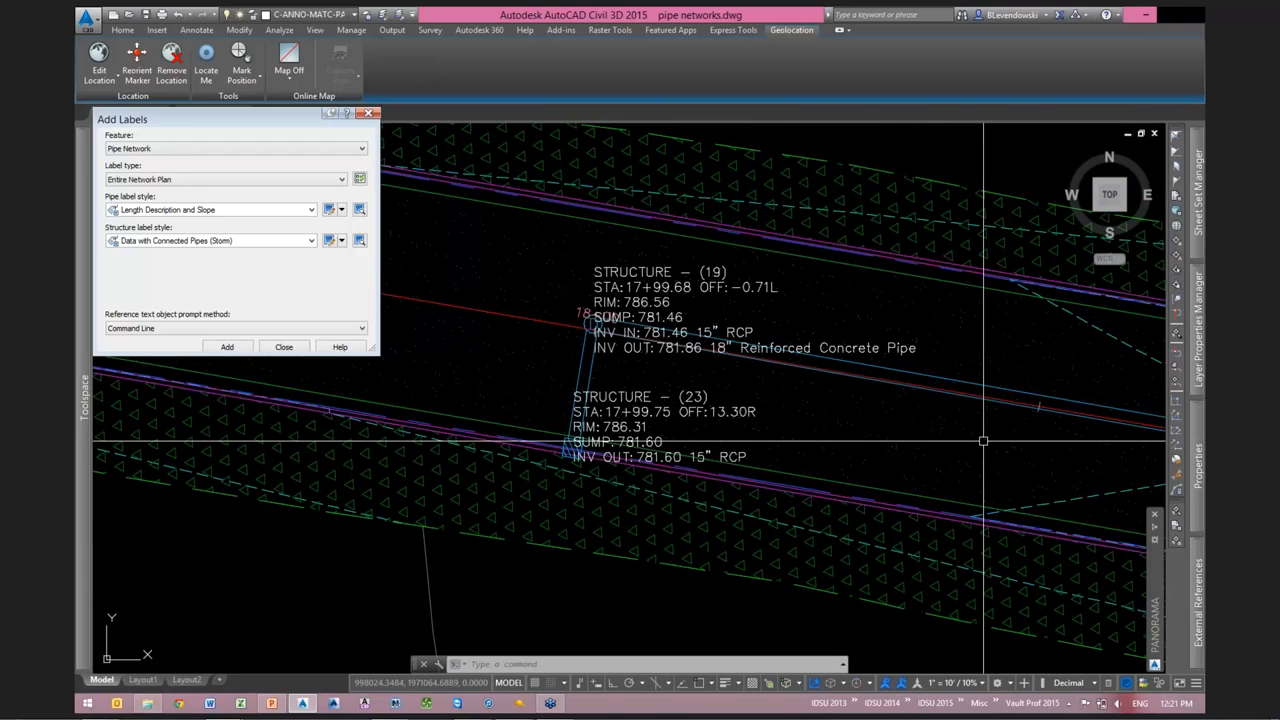
{"action": "middle_click_drag", "start_coordinate": [983, 440], "coordinate": [790, 420]}
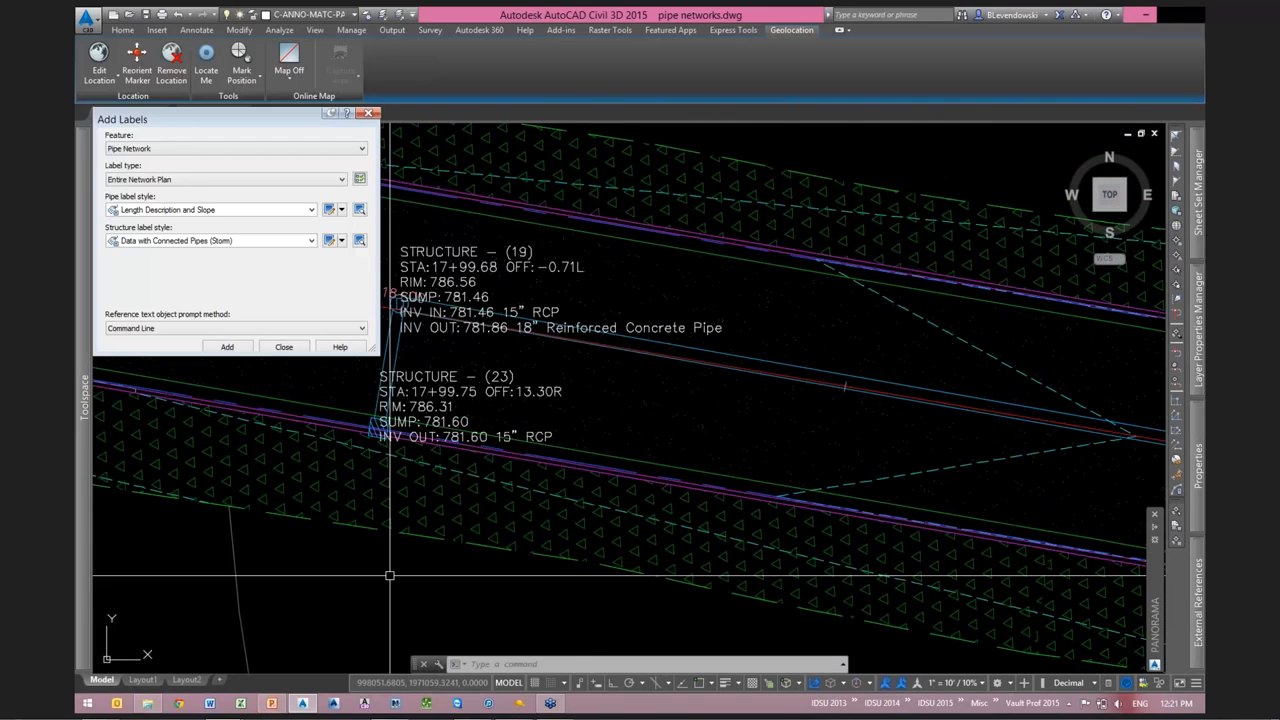
Switch to the C3D Pipe Networks Setup presentation in PowerPoint and show the Practical use of Pipe Networks slide full screen
{"action": "key", "text": "alt+Tab"}
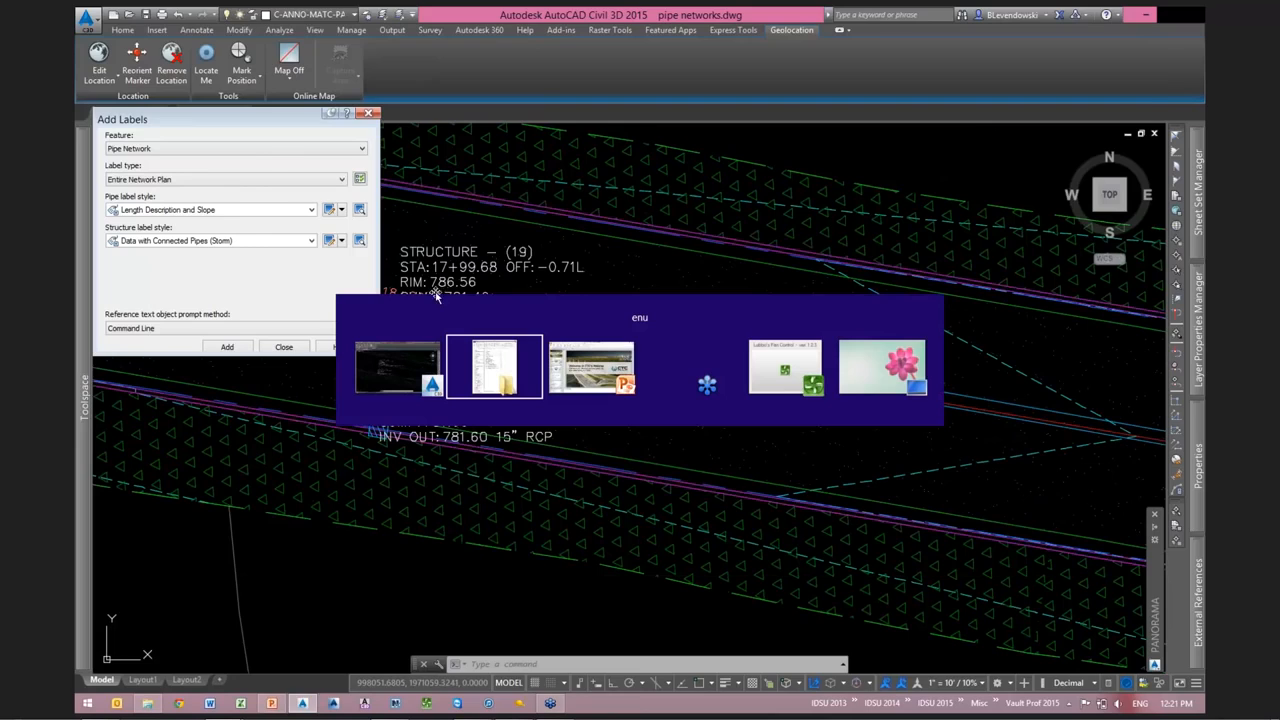
{"action": "key", "text": "alt+Tab"}
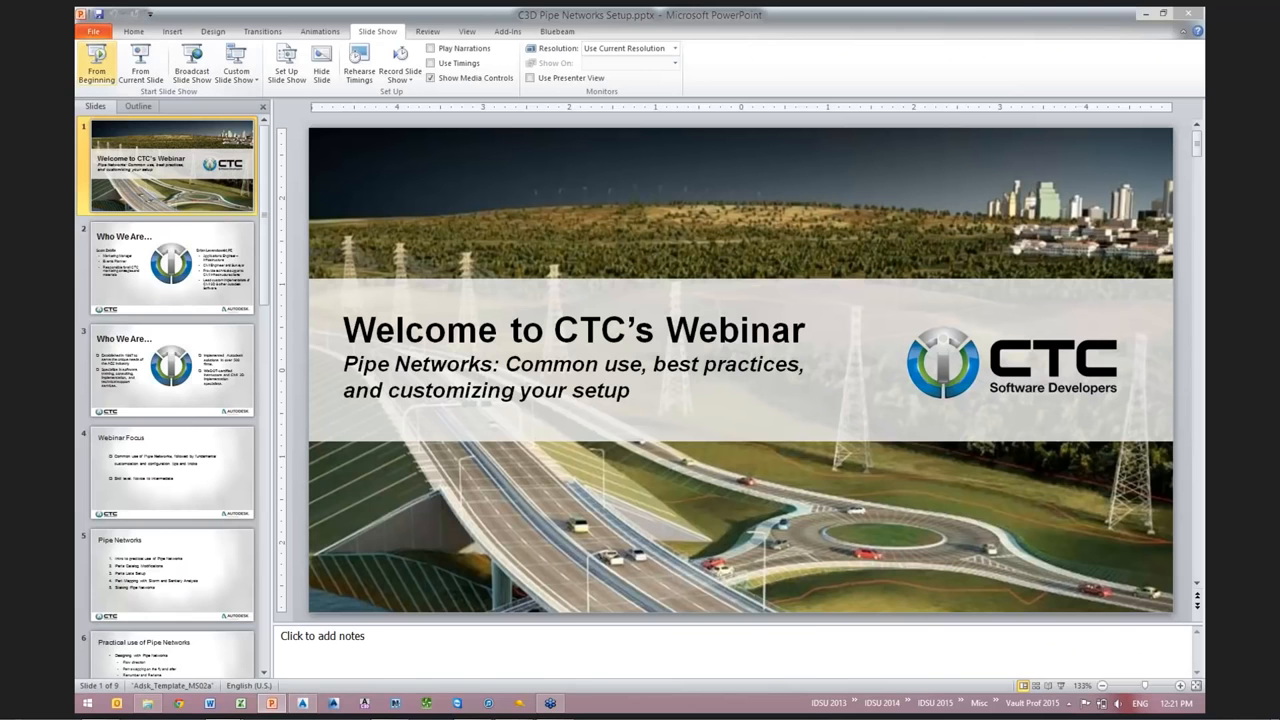
{"action": "left_click", "coordinate": [96, 62]}
{"action": "key", "text": "Right"}
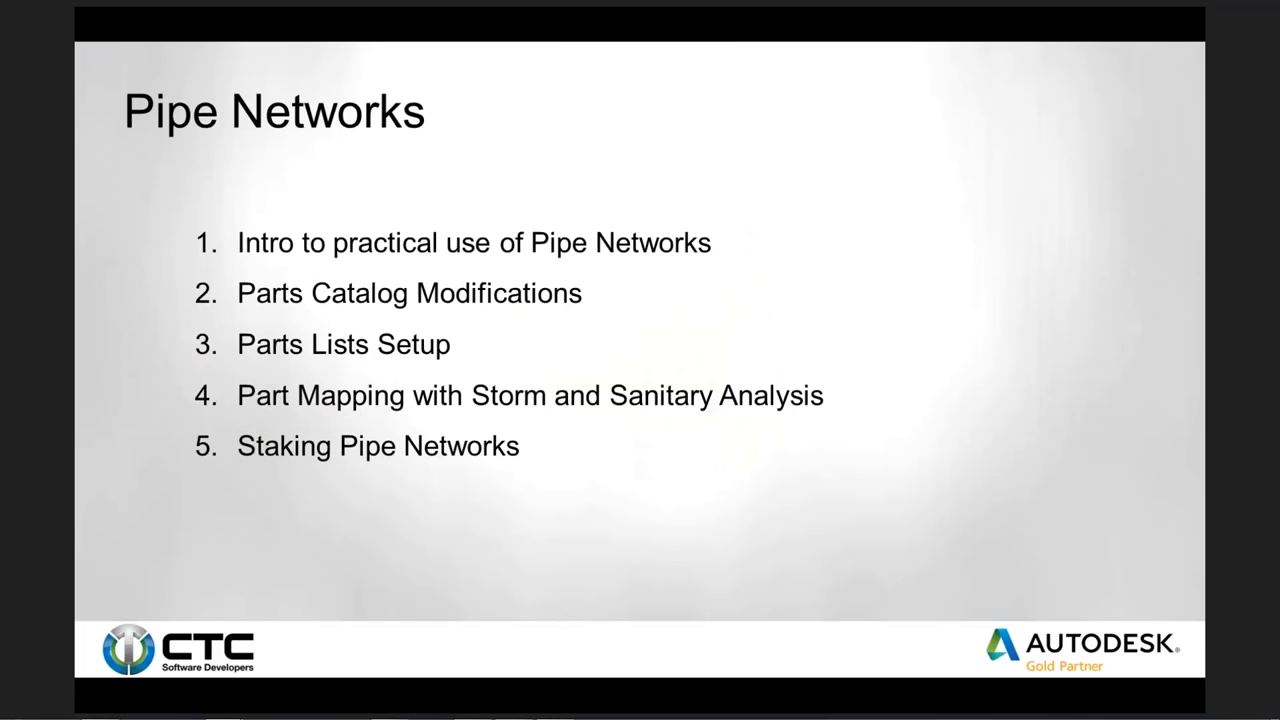
{"action": "key", "text": "Right"}
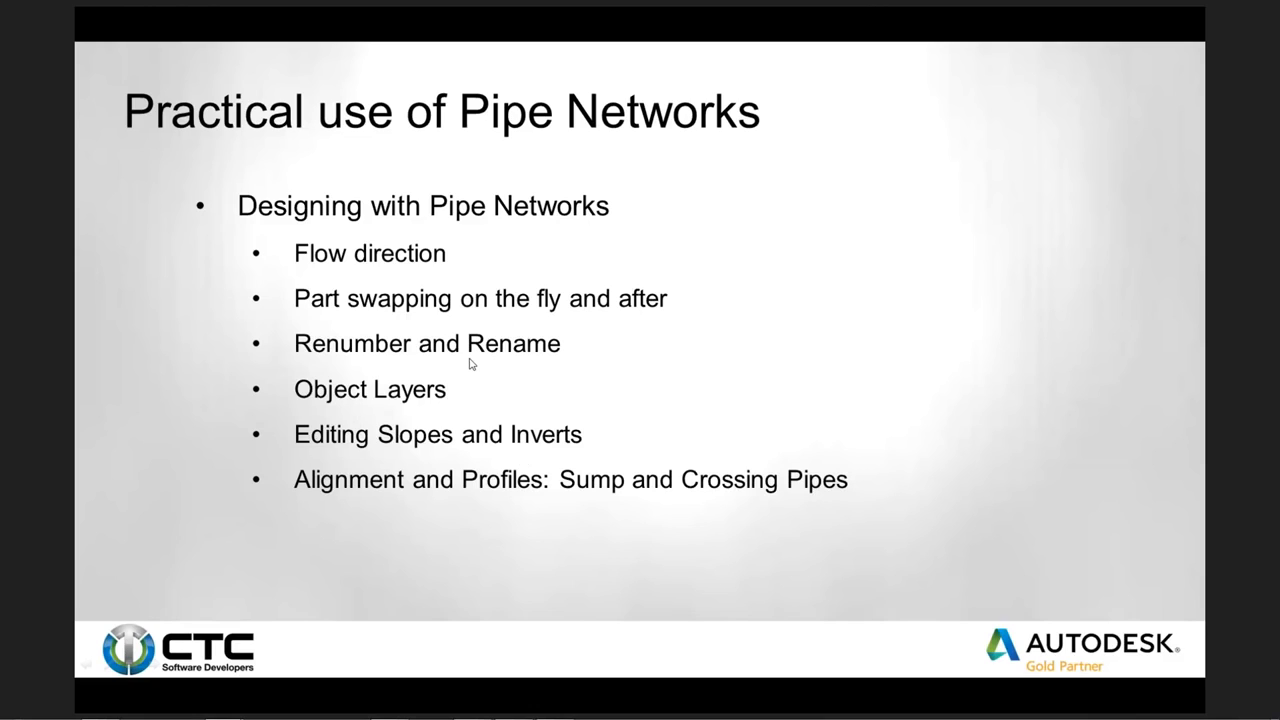
Switch back to the pipe networks drawing in Civil 3D and close the Add Labels dialog
{"action": "key", "text": "alt+Tab"}
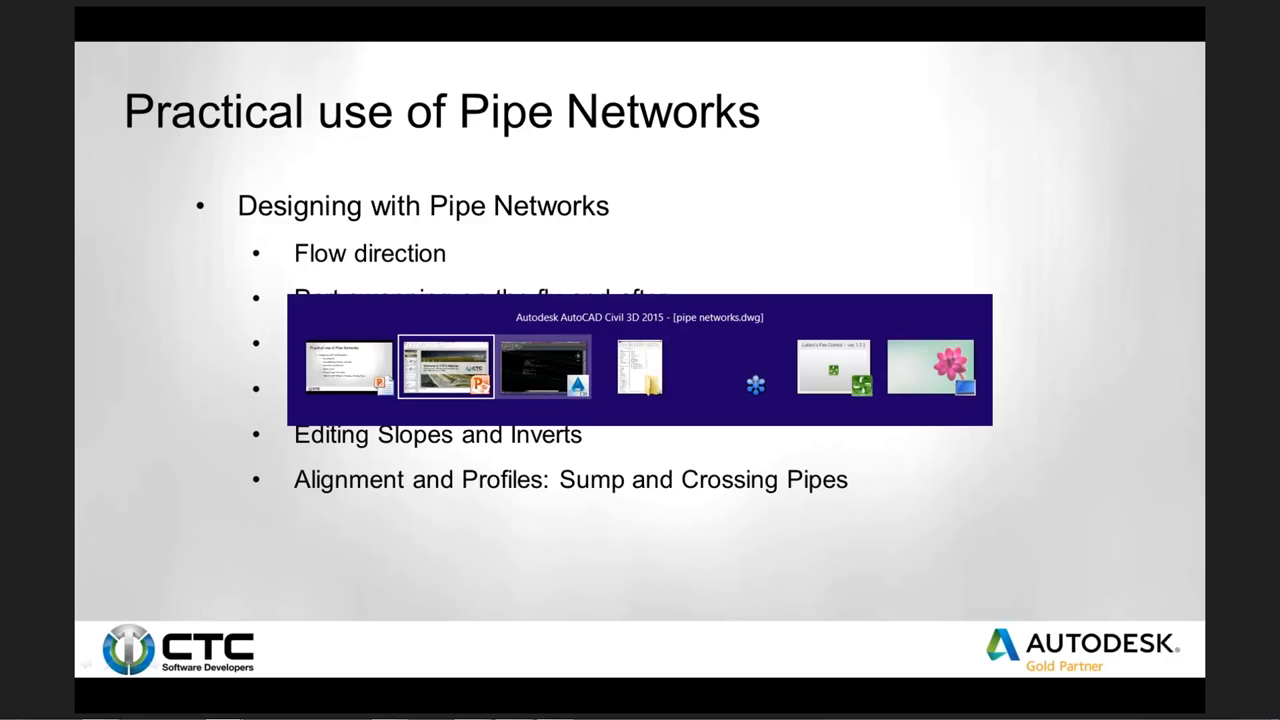
{"action": "left_click", "coordinate": [545, 366]}
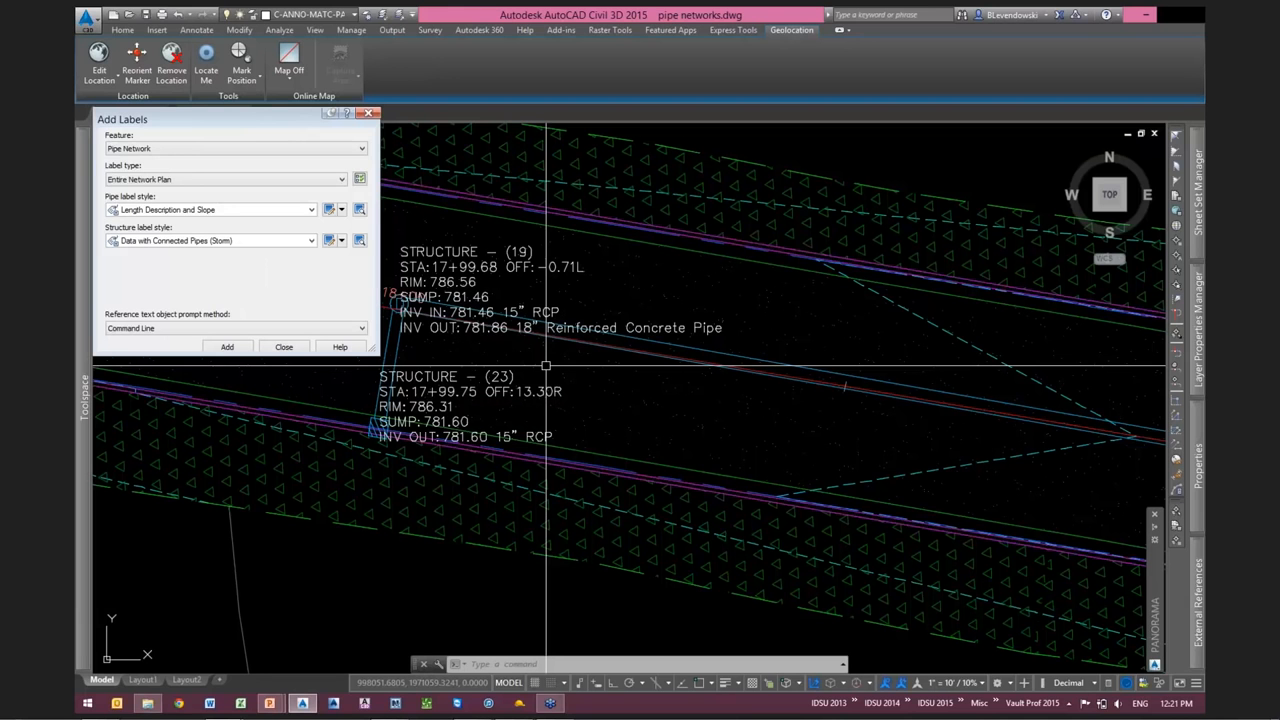
{"action": "middle_click_drag", "start_coordinate": [590, 404], "coordinate": [770, 415]}
{"action": "left_click", "coordinate": [135, 35]}
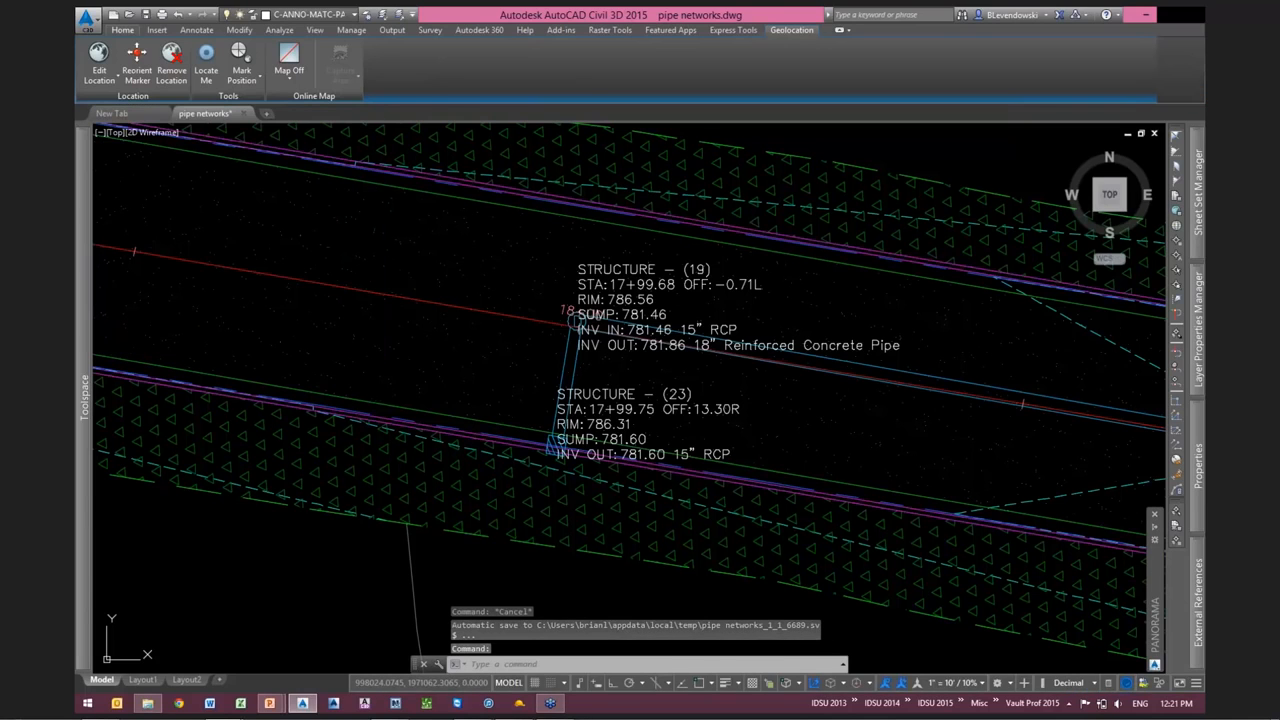
{"action": "scroll", "coordinate": [586, 320], "scroll_direction": "up", "scroll_amount": 2}
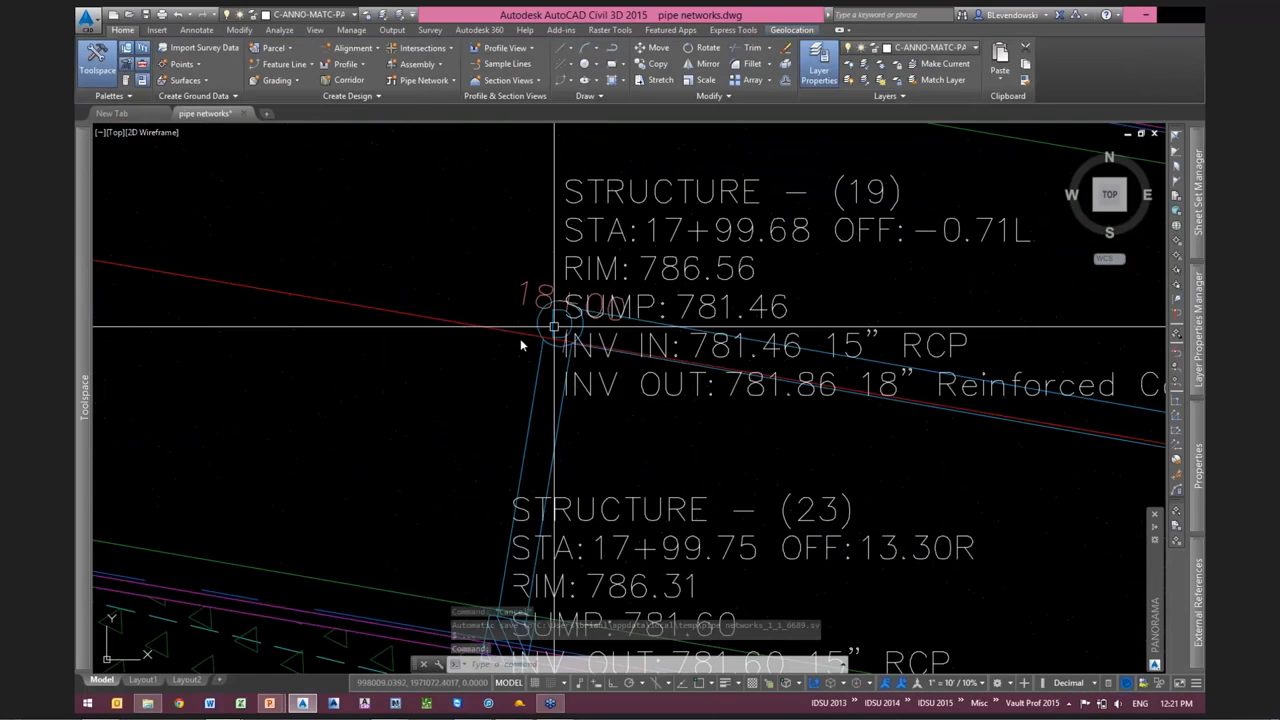
{"action": "left_click", "coordinate": [554, 326]}
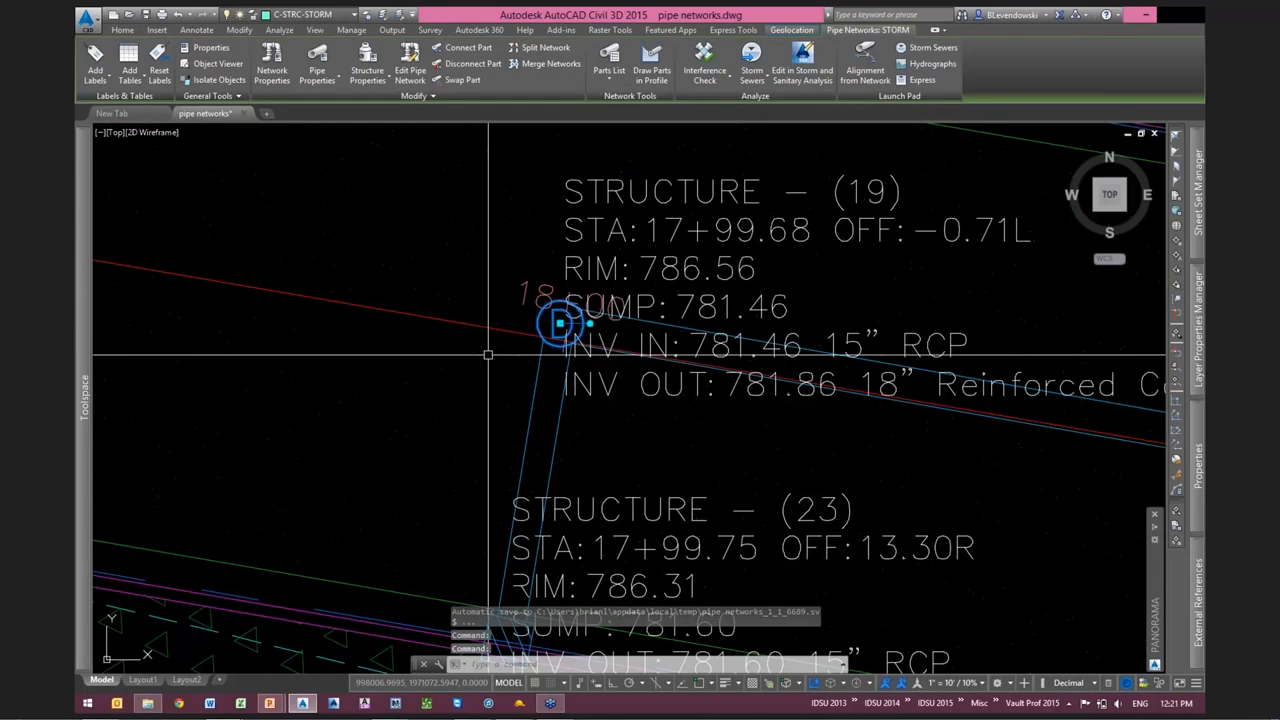
{"action": "scroll", "coordinate": [442, 361], "scroll_direction": "down", "scroll_amount": 2}
{"action": "scroll", "coordinate": [442, 361], "scroll_direction": "down", "scroll_amount": 2}
{"action": "scroll", "coordinate": [542, 459], "scroll_direction": "up", "scroll_amount": 2}
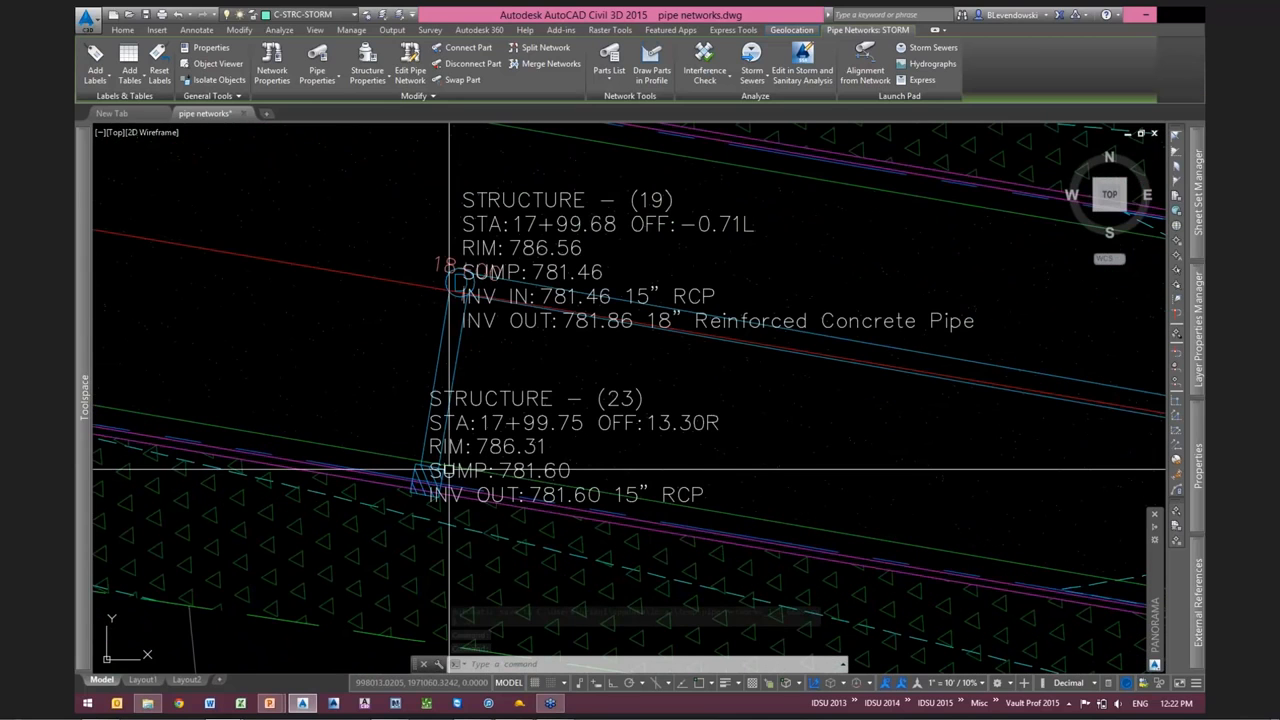
{"action": "key", "text": "Escape"}
Select the main-line manholes at stations 18+00 and 20+00
{"action": "scroll", "coordinate": [449, 468], "scroll_direction": "up", "scroll_amount": 2}
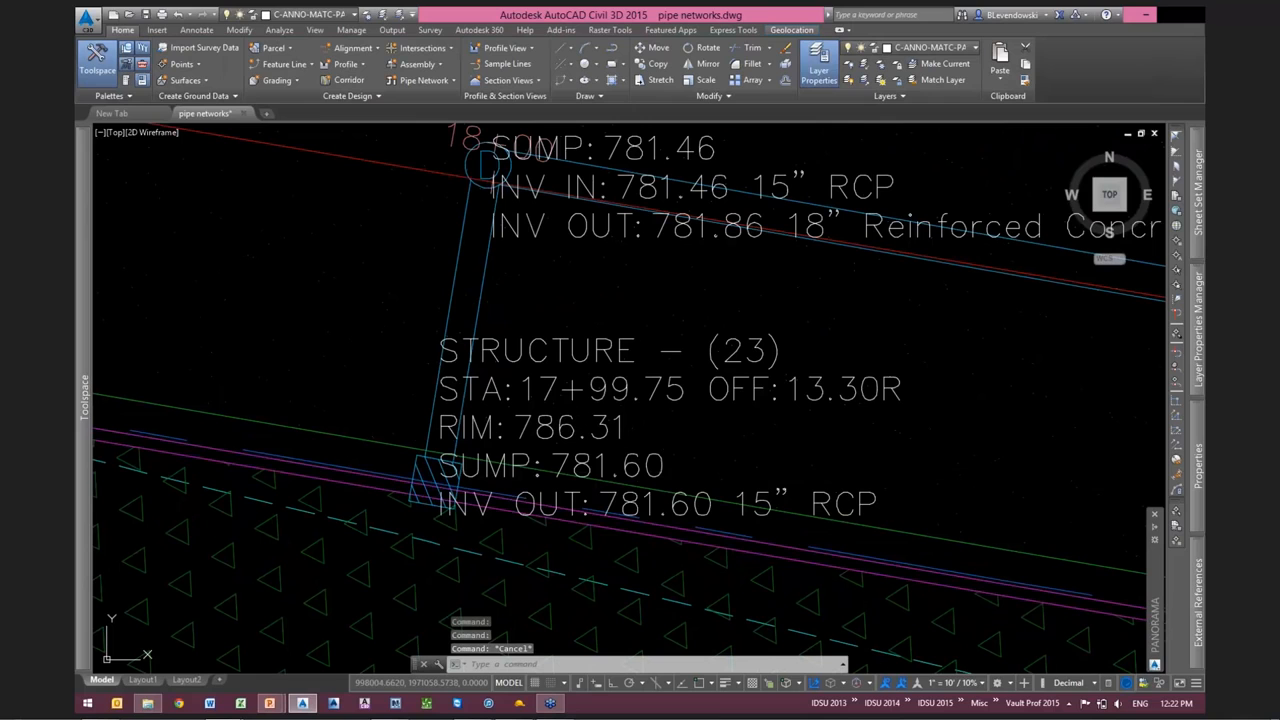
{"action": "left_click", "coordinate": [415, 471]}
{"action": "left_click", "coordinate": [442, 194]}
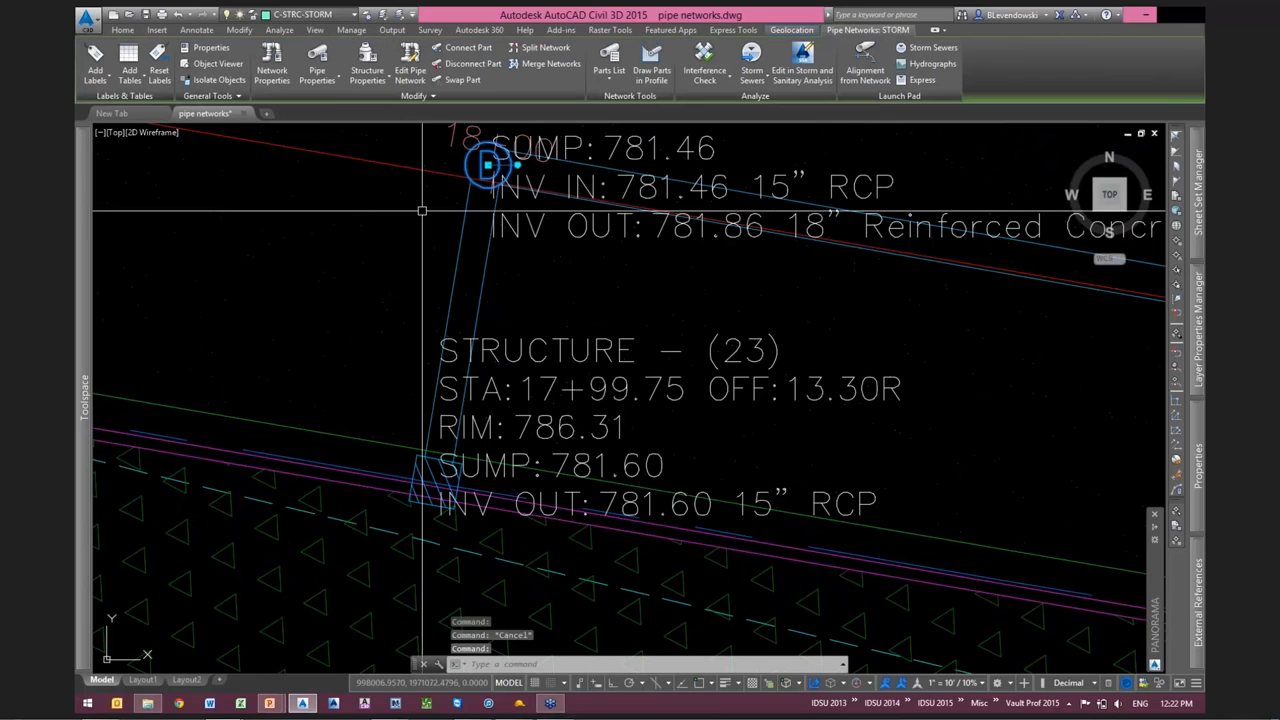
{"action": "scroll", "coordinate": [422, 211], "scroll_direction": "down", "scroll_amount": 5}
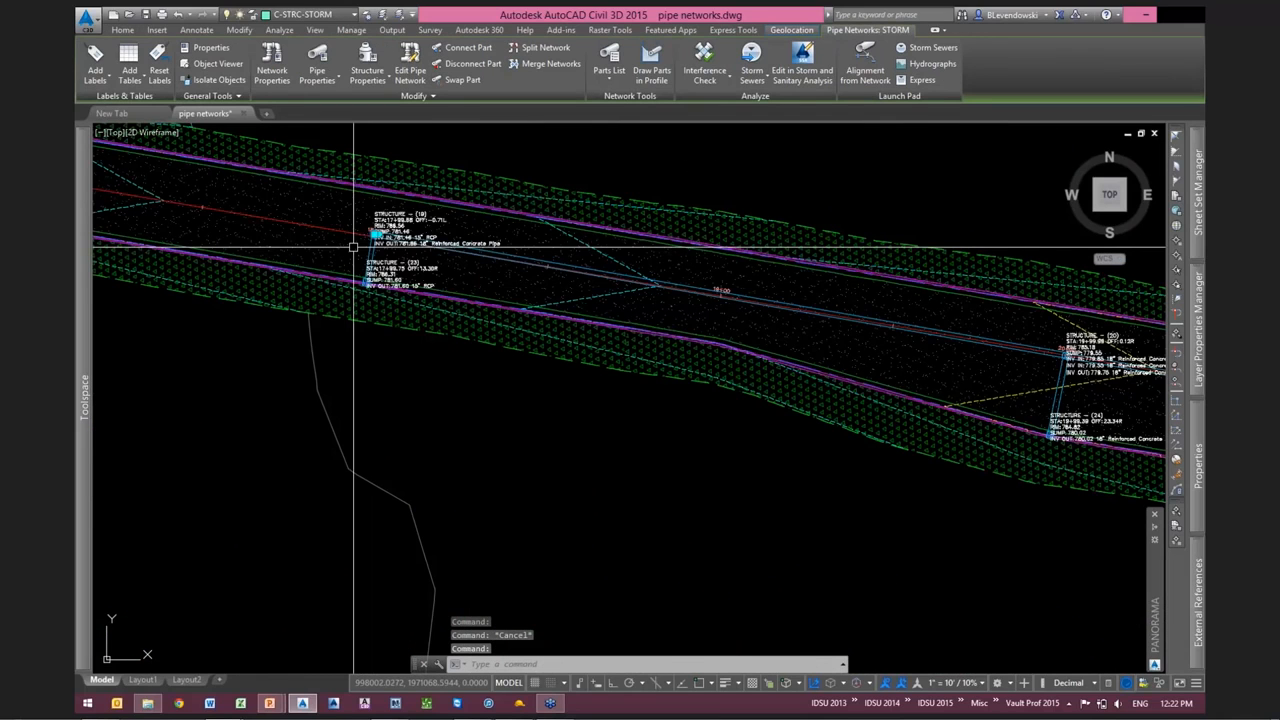
{"action": "middle_click_drag", "start_coordinate": [1053, 375], "coordinate": [663, 364]}
{"action": "scroll", "coordinate": [663, 364], "scroll_direction": "up", "scroll_amount": 5}
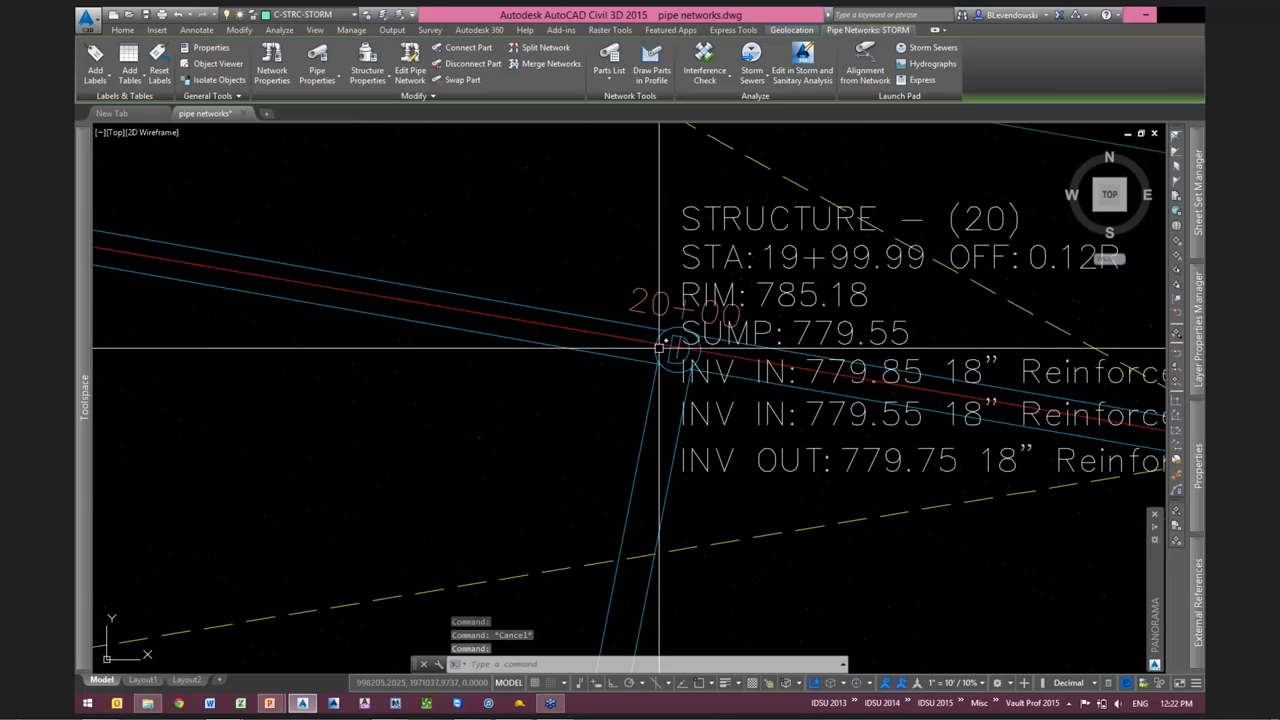
{"action": "scroll", "coordinate": [430, 358], "scroll_direction": "down", "scroll_amount": 4}
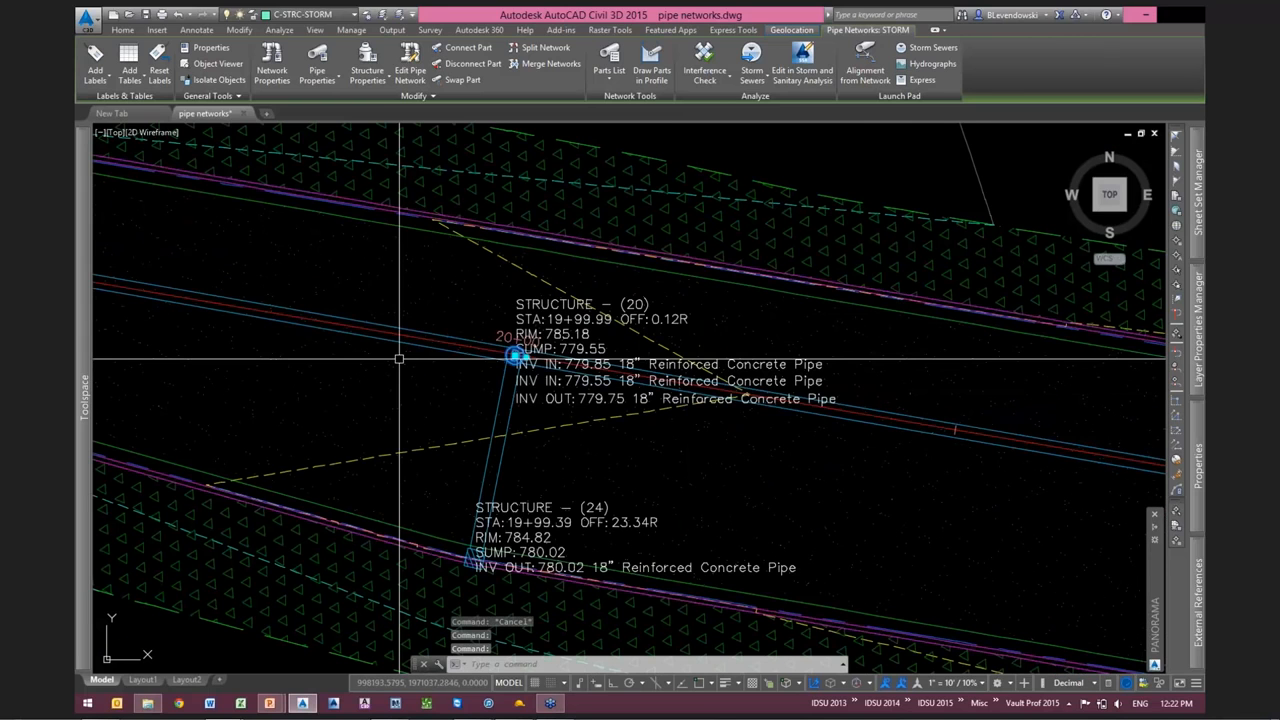
Add the manhole at the road intersection and the one just past station 22+00 to the selection
{"action": "scroll", "coordinate": [399, 358], "scroll_direction": "down", "scroll_amount": 2}
{"action": "scroll", "coordinate": [932, 442], "scroll_direction": "up", "scroll_amount": 4}
{"action": "scroll", "coordinate": [636, 410], "scroll_direction": "down", "scroll_amount": 4}
{"action": "scroll", "coordinate": [823, 437], "scroll_direction": "up", "scroll_amount": 4}
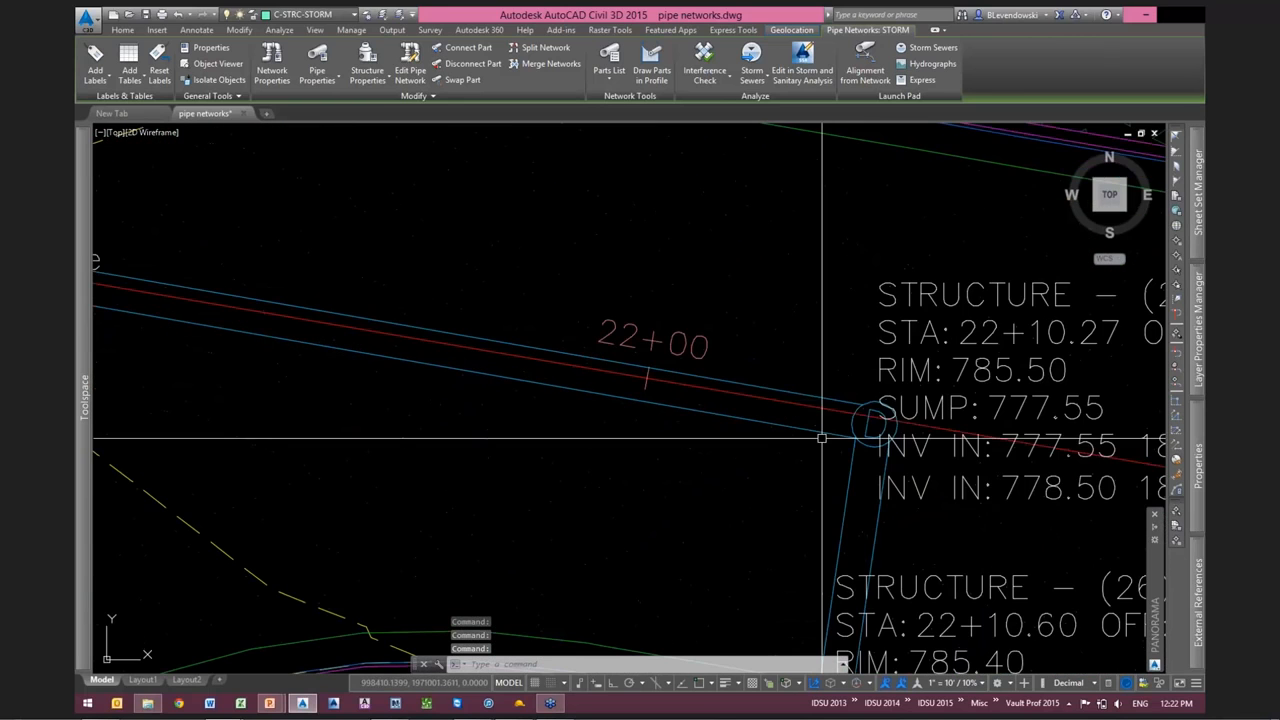
{"action": "left_click", "coordinate": [854, 426]}
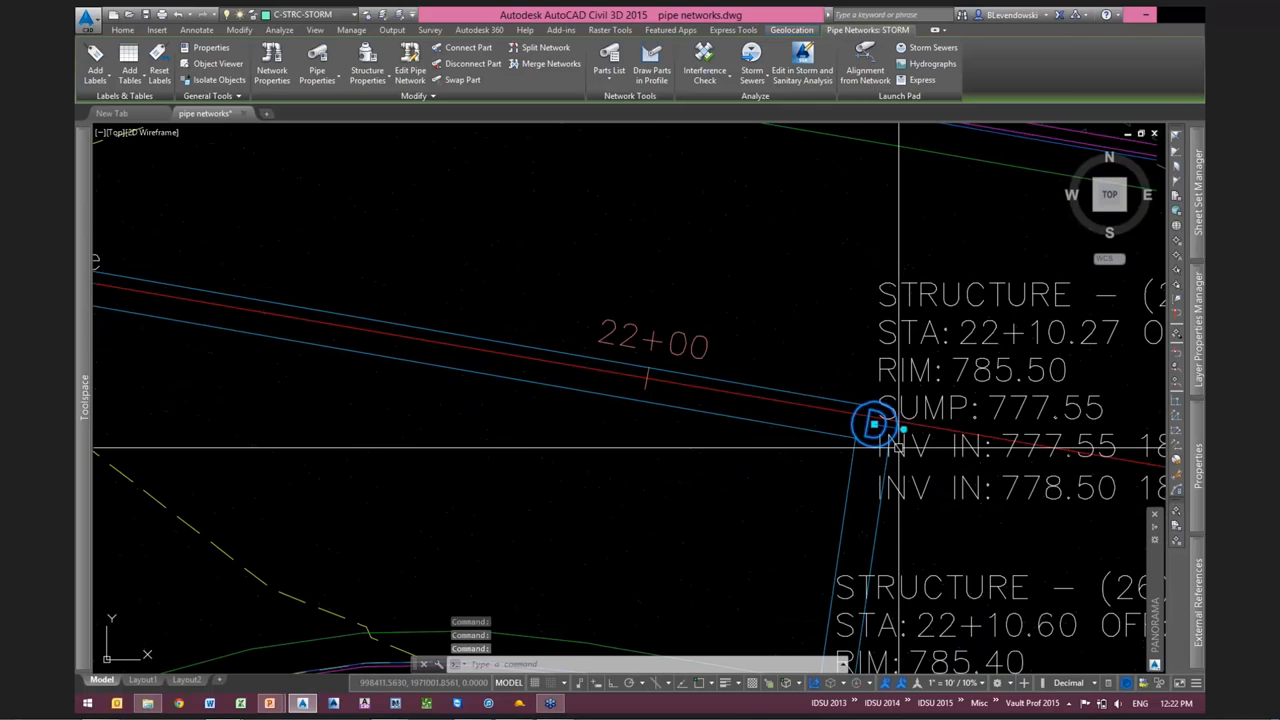
{"action": "scroll", "coordinate": [800, 442], "scroll_direction": "down", "scroll_amount": 5}
{"action": "scroll", "coordinate": [597, 418], "scroll_direction": "up", "scroll_amount": 2}
Start Rename Parts for the selected manholes, exclude pipes from renaming, and set the structure name template to STMH - <[Next Counter]>
{"action": "left_click", "coordinate": [414, 96]}
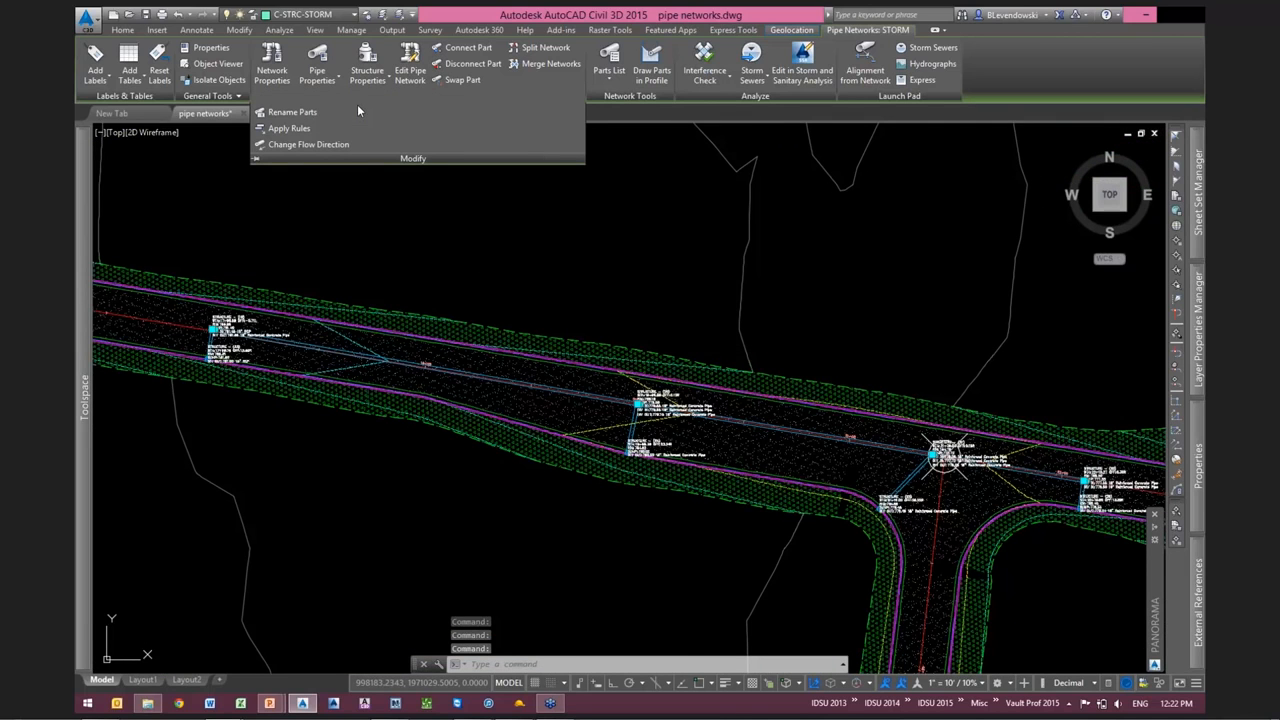
{"action": "left_click", "coordinate": [285, 114]}
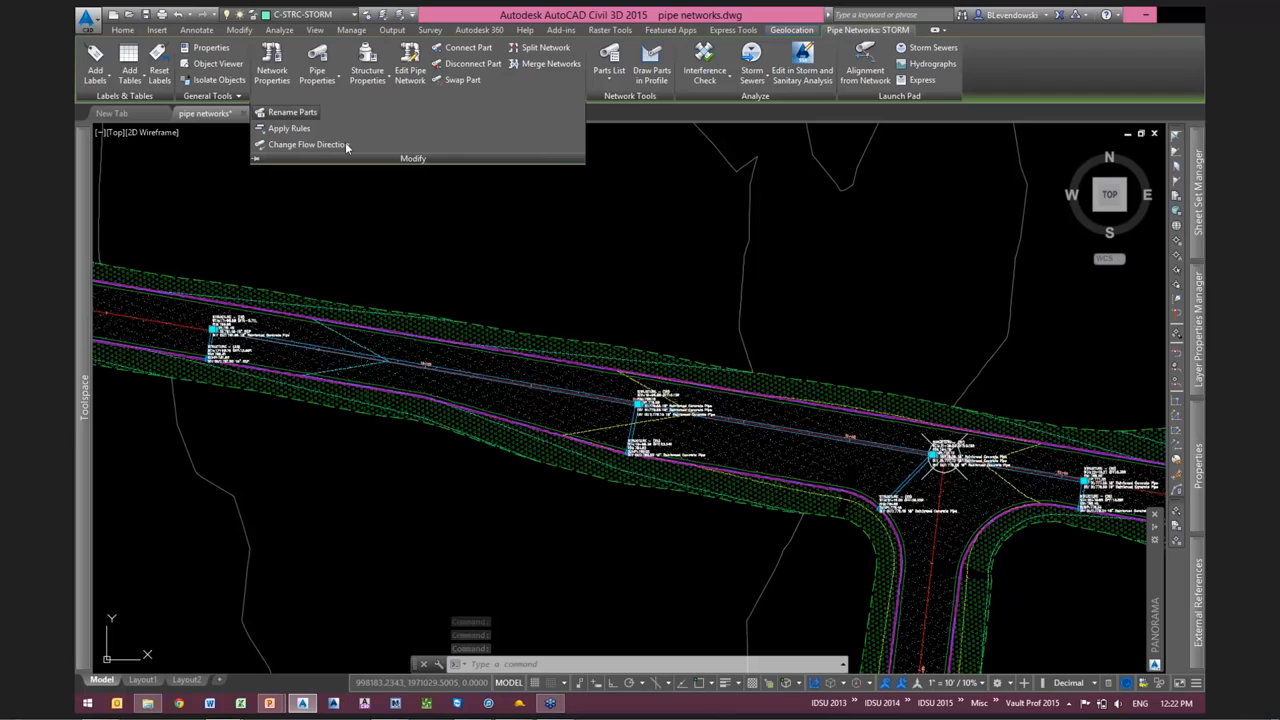
{"action": "left_click_drag", "start_coordinate": [672, 163], "coordinate": [764, 125]}
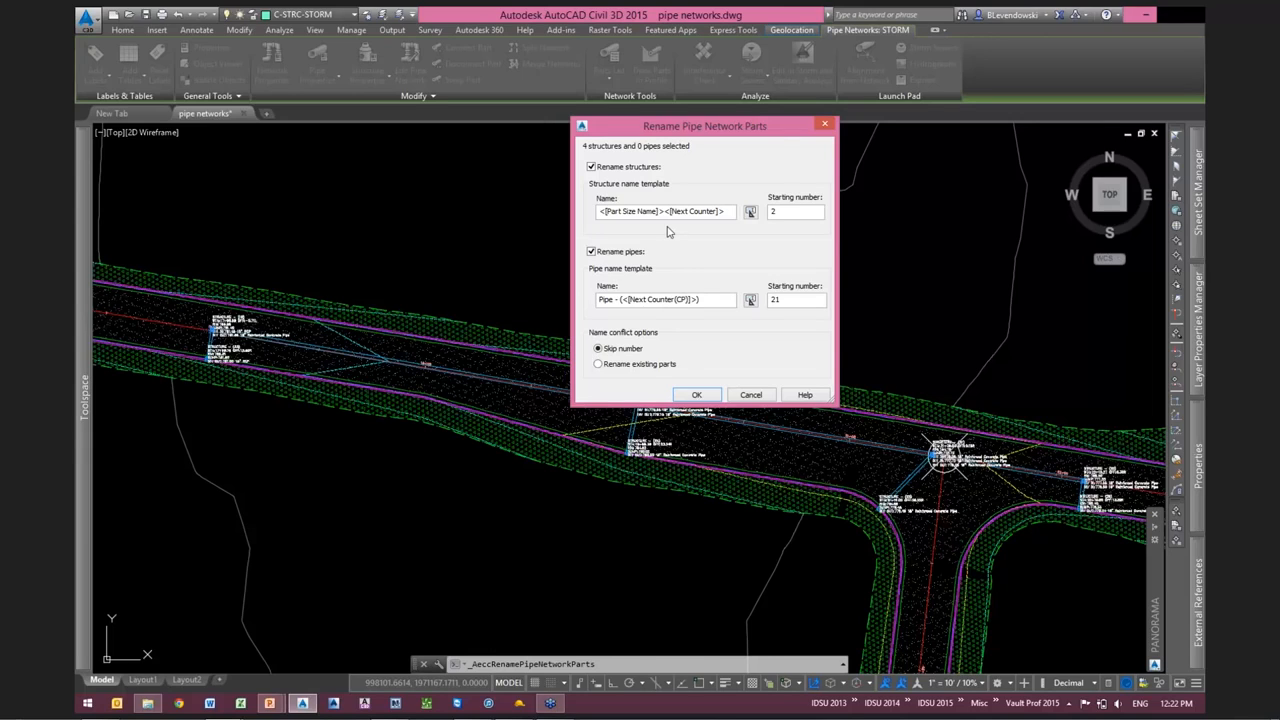
{"action": "left_click", "coordinate": [591, 251]}
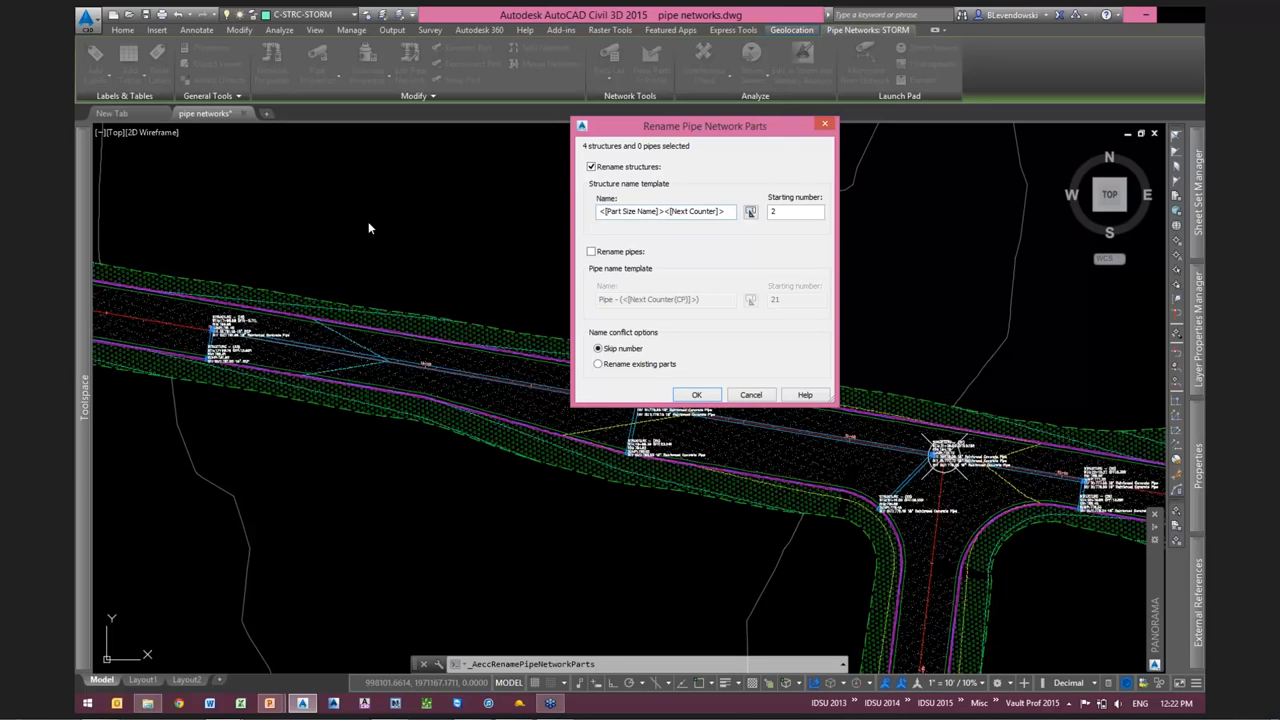
{"action": "left_click_drag", "start_coordinate": [666, 213], "coordinate": [598, 212]}
{"action": "key", "text": "BackSpace"}
{"action": "type", "text": "S"}
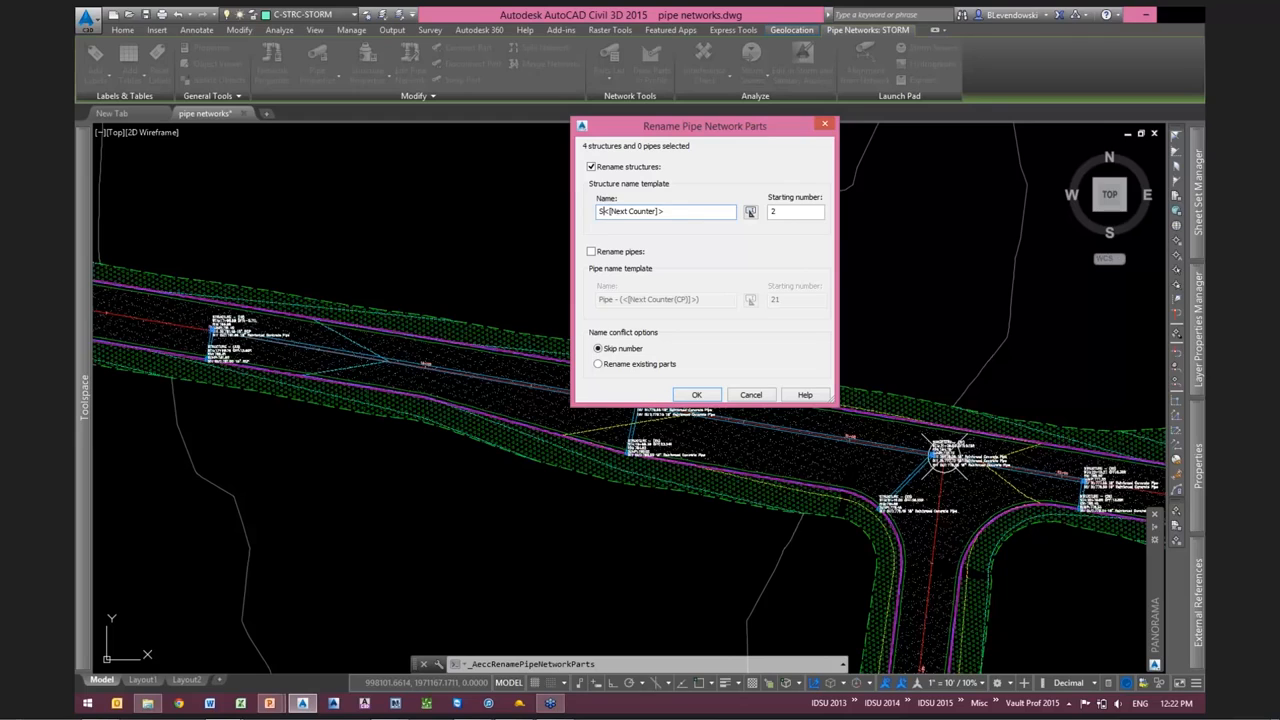
{"action": "type", "text": "TMH -"}
Set the structure starting number to 1, choose Rename existing parts for name conflicts, and apply the renaming
{"action": "double_click", "coordinate": [775, 211]}
{"action": "type", "text": "1"}
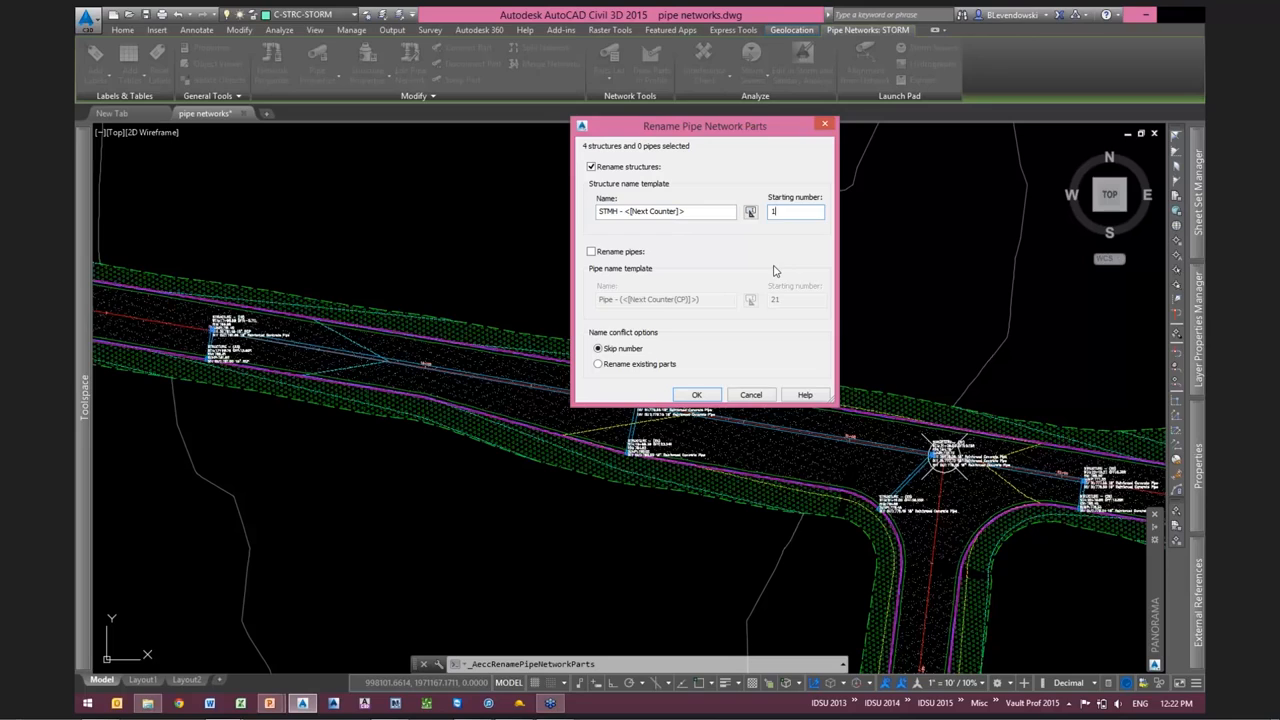
{"action": "left_click", "coordinate": [598, 365]}
{"action": "left_click", "coordinate": [231, 321]}
{"action": "left_click", "coordinate": [596, 150]}
{"action": "left_click", "coordinate": [696, 394]}
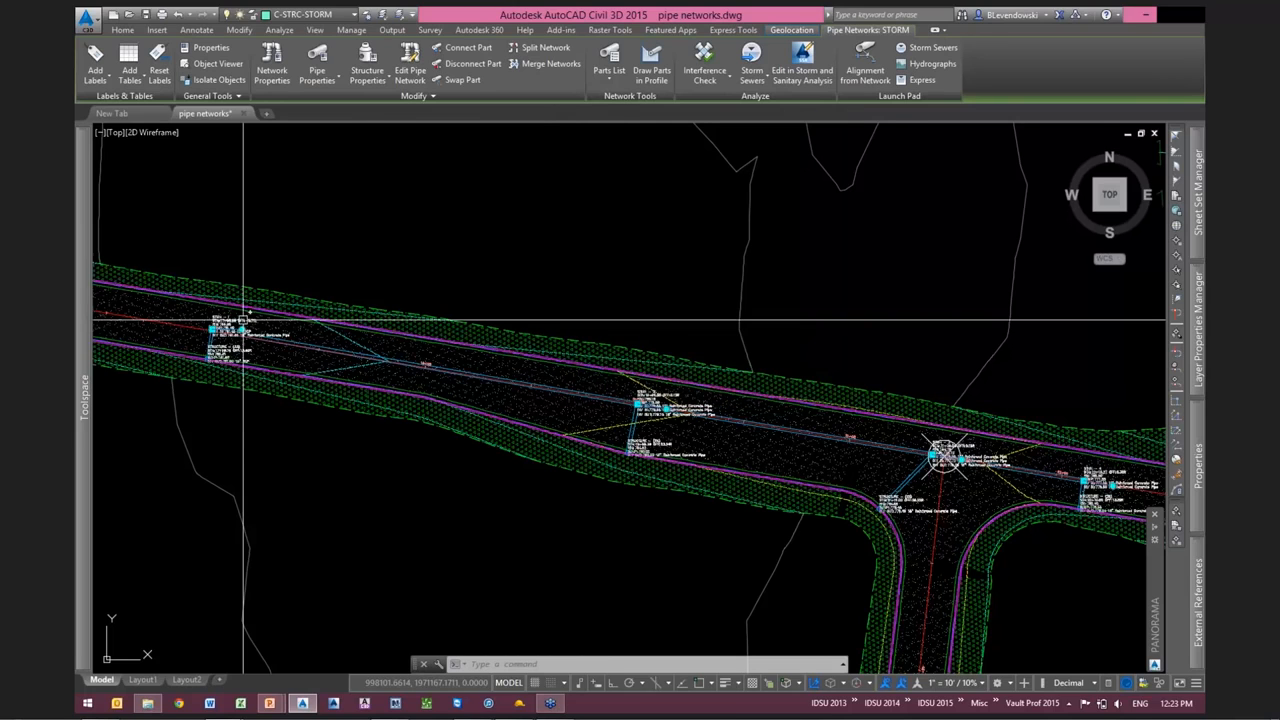
{"action": "scroll", "coordinate": [242, 318], "scroll_direction": "up", "scroll_amount": 8}
{"action": "middle_click_drag", "start_coordinate": [242, 318], "coordinate": [394, 326]}
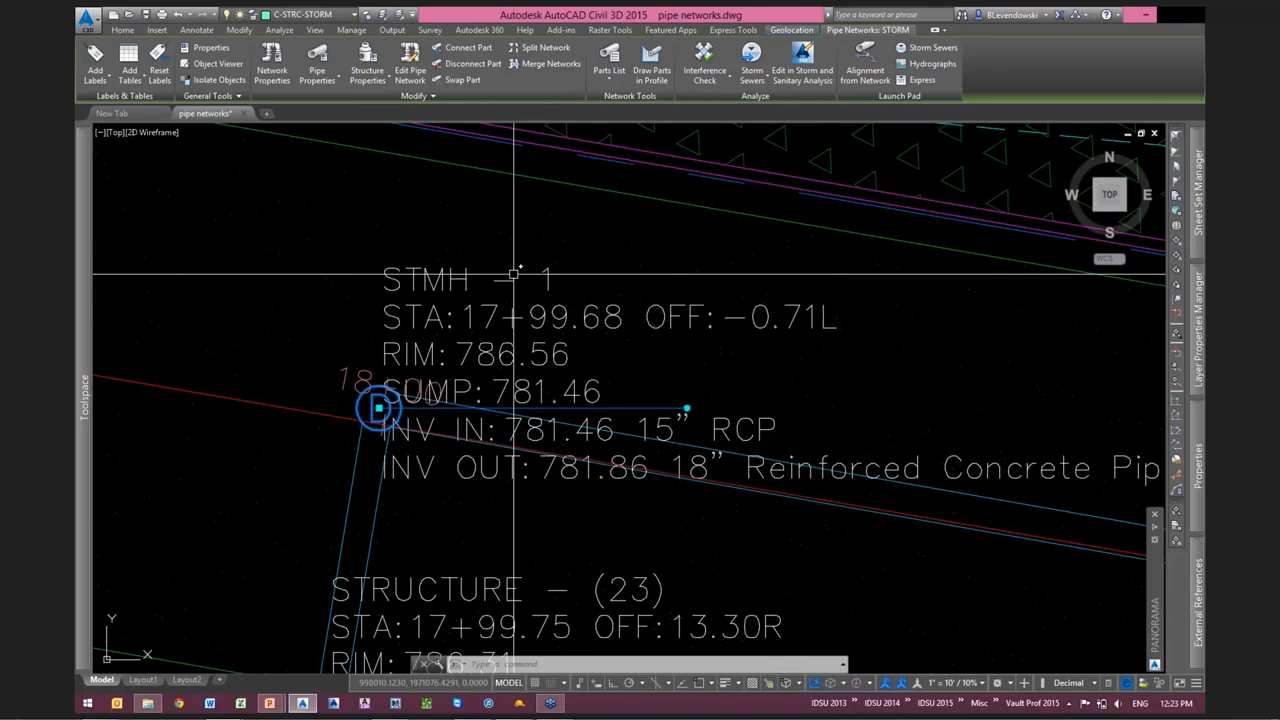
Check the name of the manhole at station 18+00 in its structure properties and review the renamed manhole labels along the main line
{"action": "right_click", "coordinate": [395, 328]}
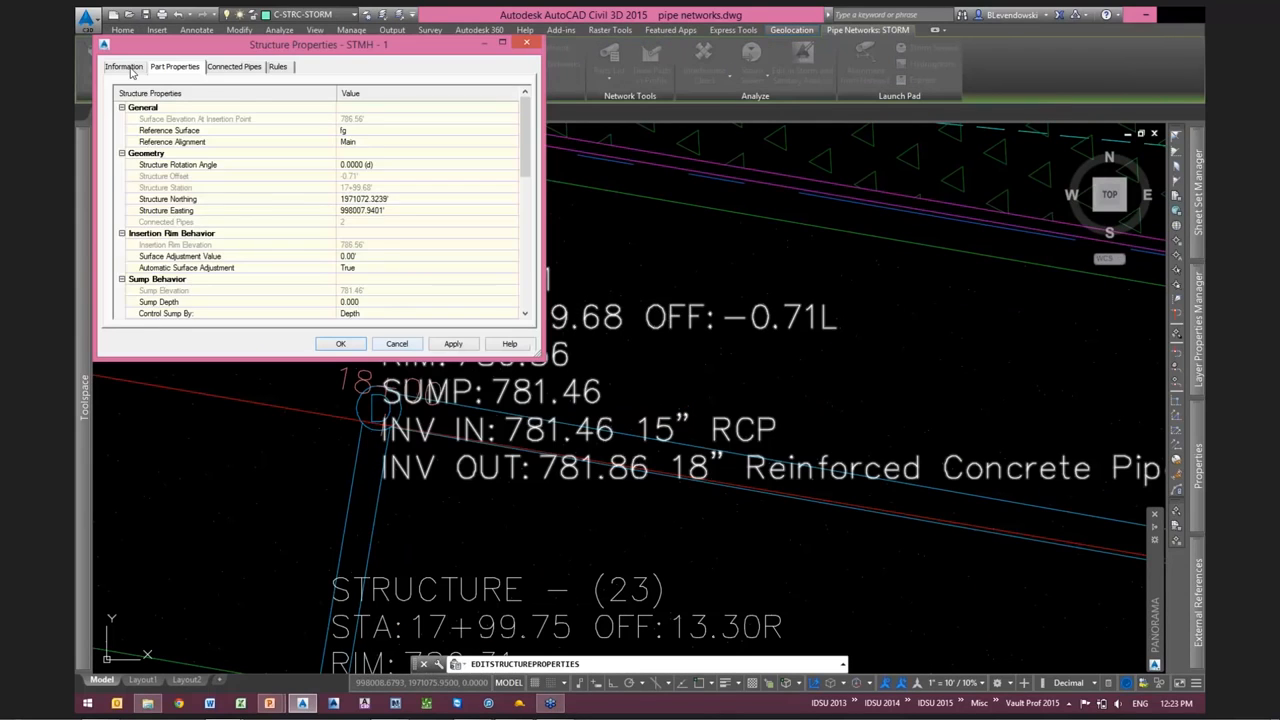
{"action": "left_click", "coordinate": [130, 68]}
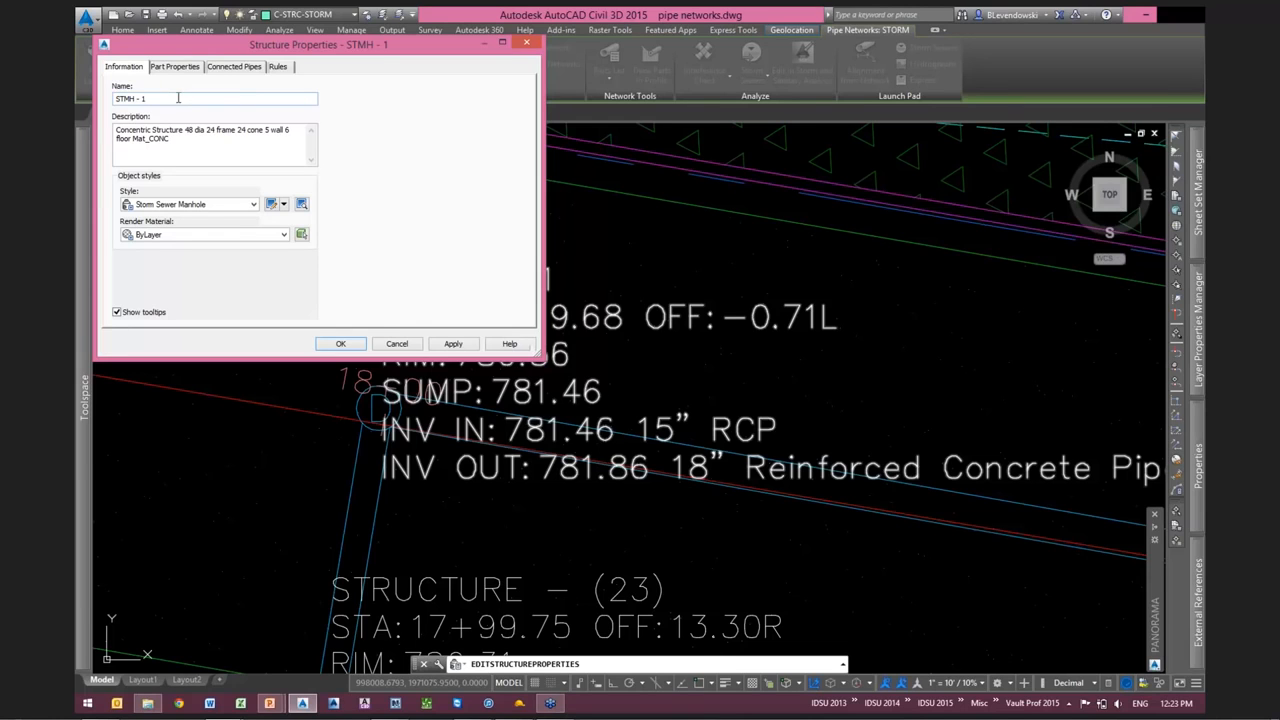
{"action": "left_click", "coordinate": [397, 344]}
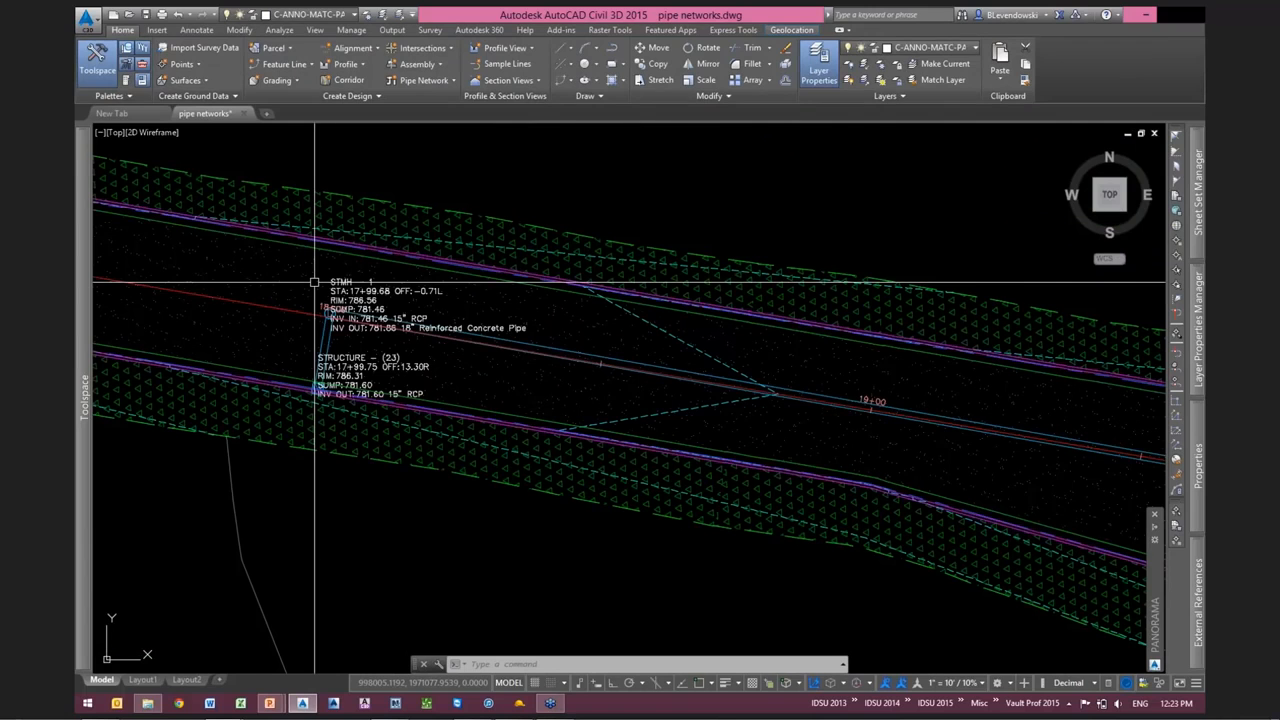
{"action": "scroll", "coordinate": [384, 357], "scroll_direction": "down", "scroll_amount": 2}
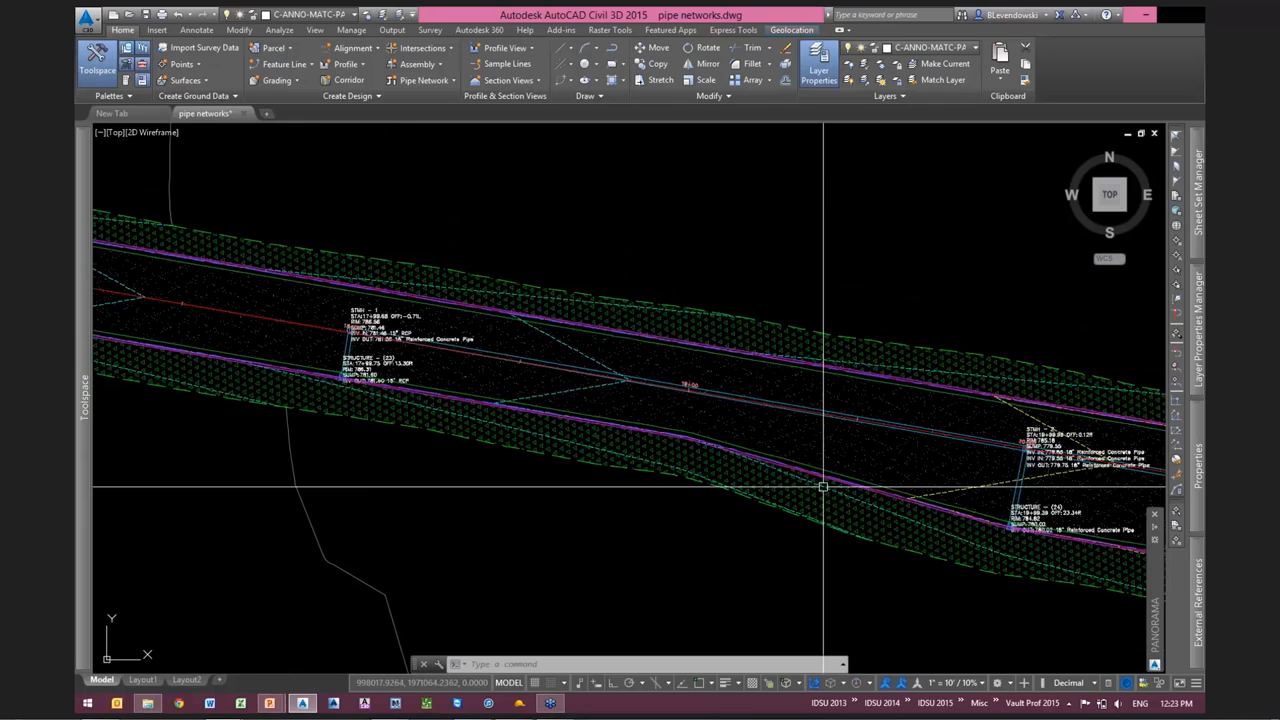
{"action": "middle_click_drag", "start_coordinate": [822, 487], "coordinate": [450, 433]}
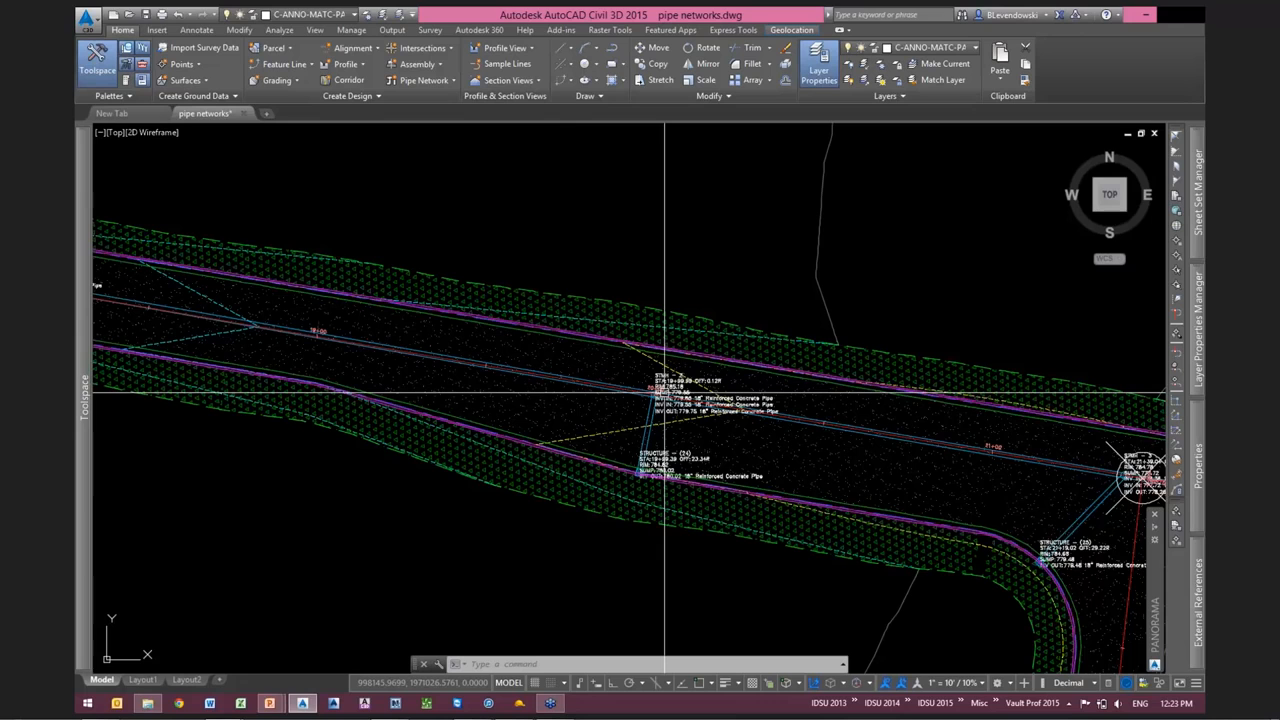
{"action": "scroll", "coordinate": [664, 392], "scroll_direction": "up", "scroll_amount": 2}
{"action": "middle_click_drag", "start_coordinate": [160, 356], "coordinate": [642, 434]}
{"action": "scroll", "coordinate": [490, 342], "scroll_direction": "up", "scroll_amount": 5}
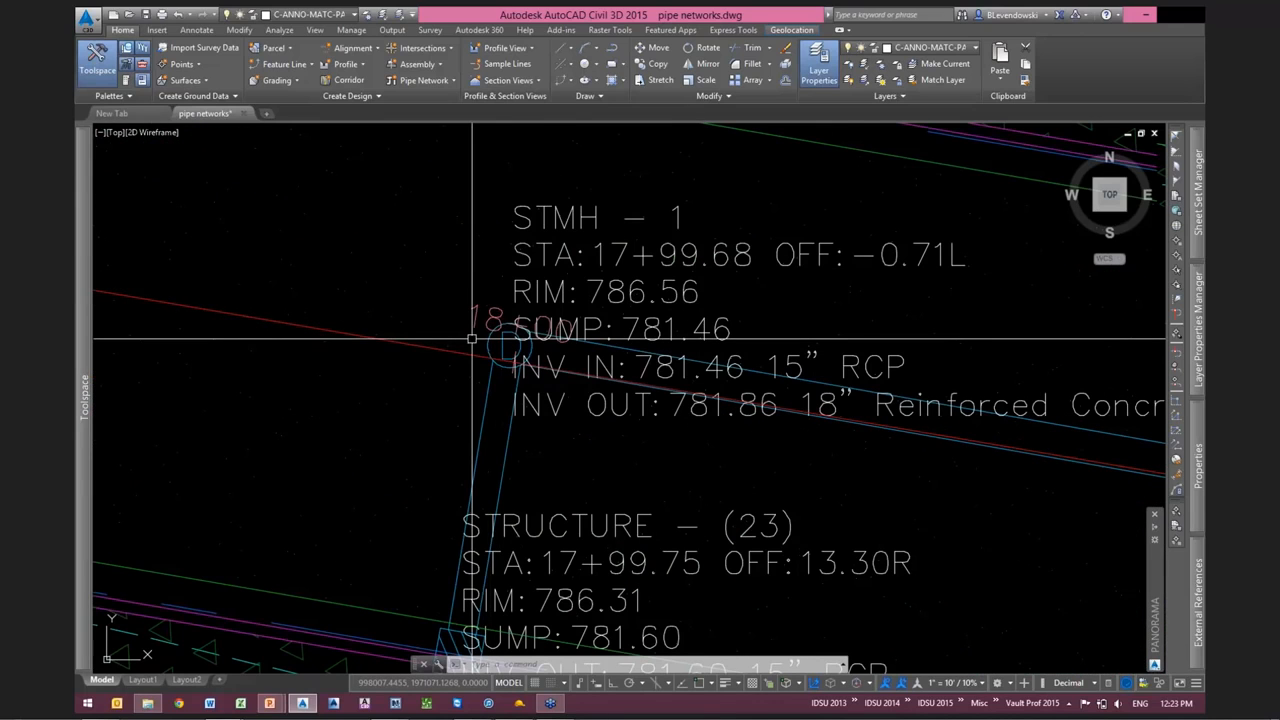
{"action": "scroll", "coordinate": [472, 339], "scroll_direction": "down", "scroll_amount": 2}
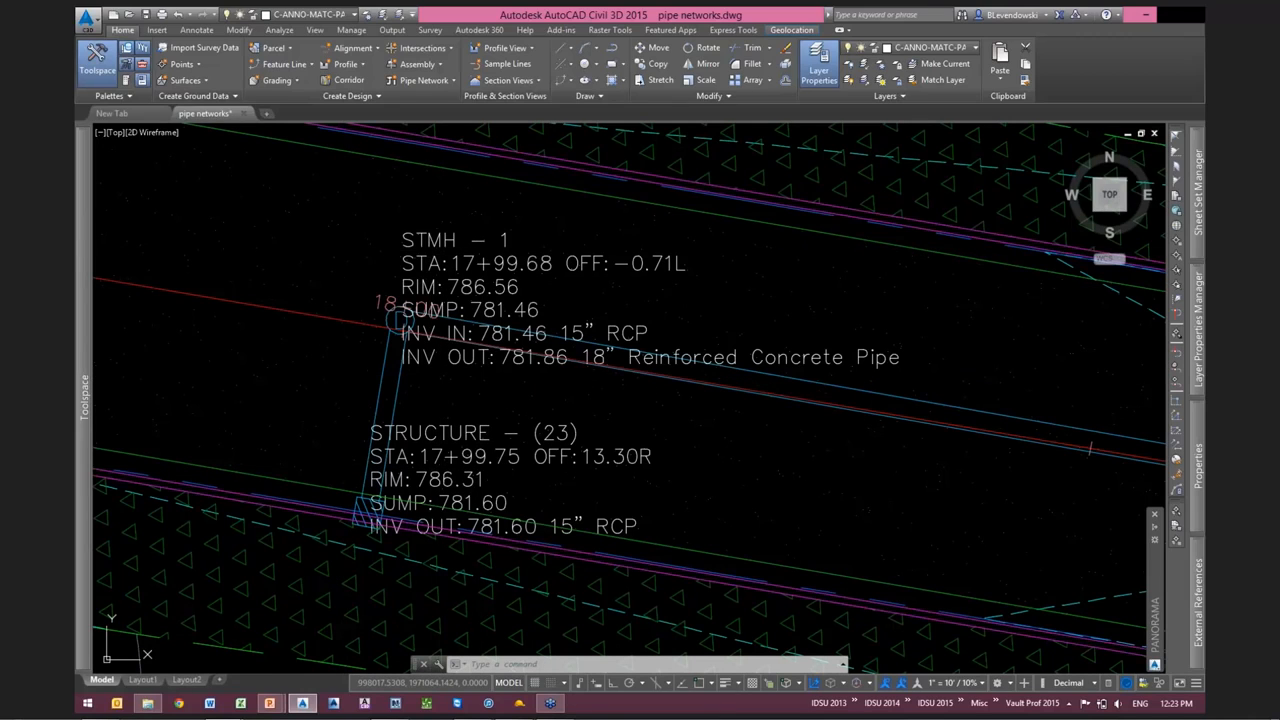
Rename the catch basin beside the manhole at station 18+00 as CBMH 5 in its structure properties
{"action": "key", "text": "ctrl"}
{"action": "key", "text": "ctrl"}
{"action": "left_click", "coordinate": [360, 511]}
{"action": "right_click", "coordinate": [348, 431]}
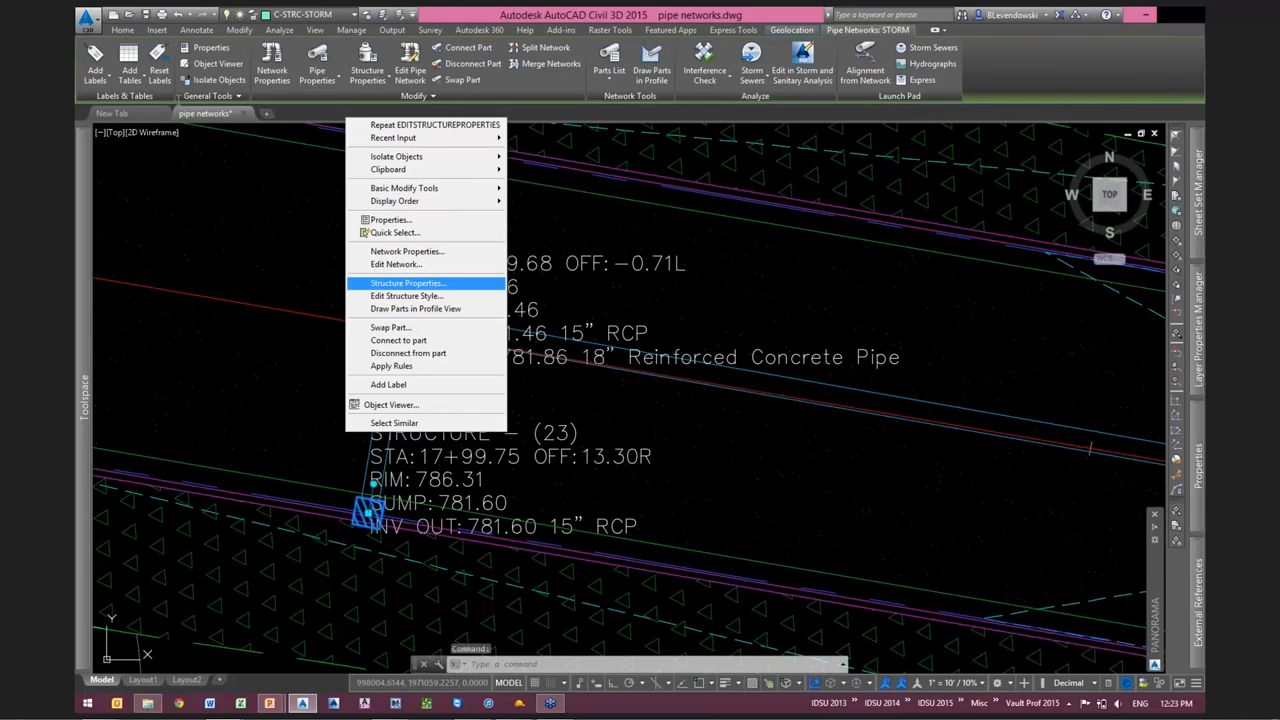
{"action": "left_click", "coordinate": [408, 283]}
{"action": "type", "text": "CBMH"}
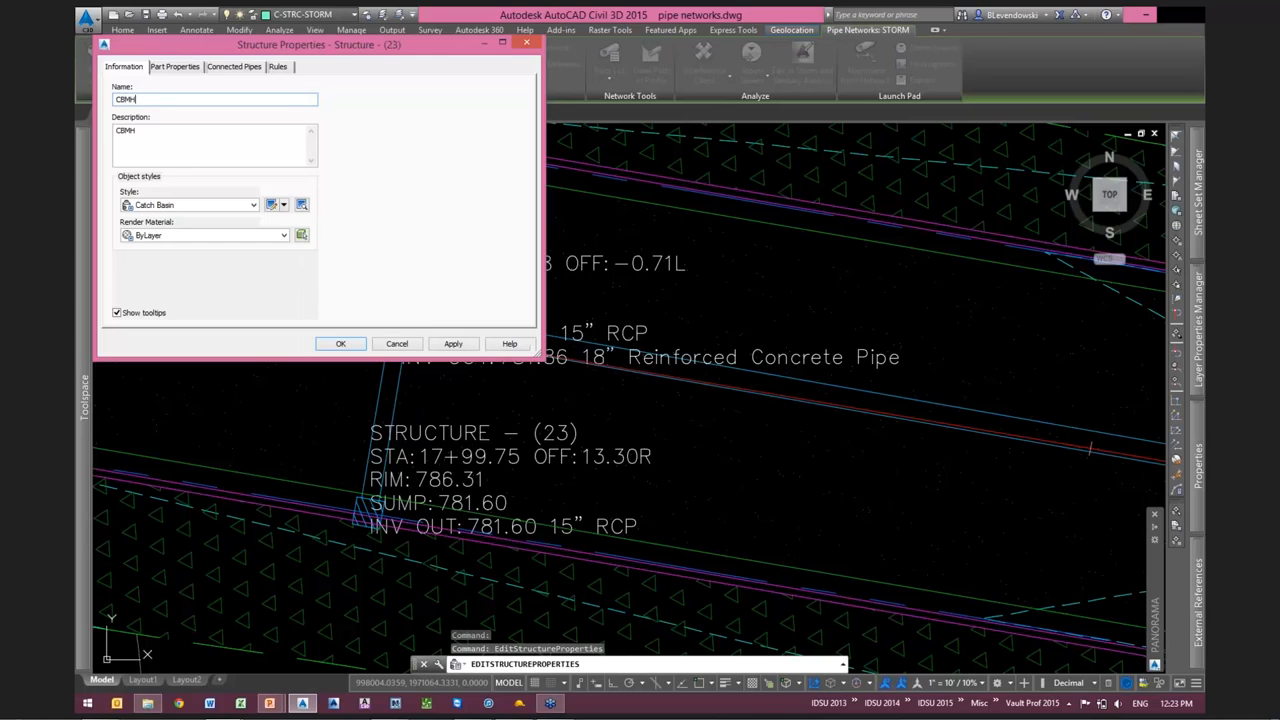
{"action": "type", "text": " 5"}
{"action": "key", "text": "Return"}
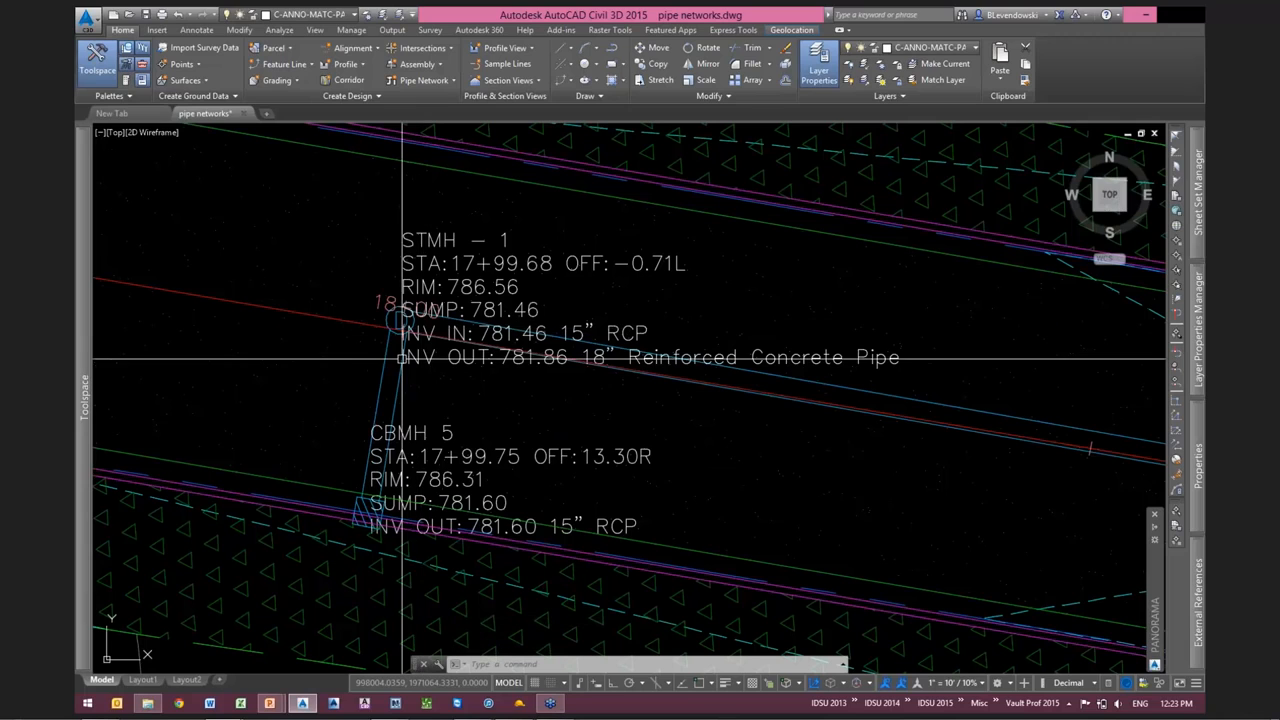
Select the catch basin and manhole at station 18+00 together with the manhole at station 20+00
{"action": "scroll", "coordinate": [380, 490], "scroll_direction": "up", "scroll_amount": 2}
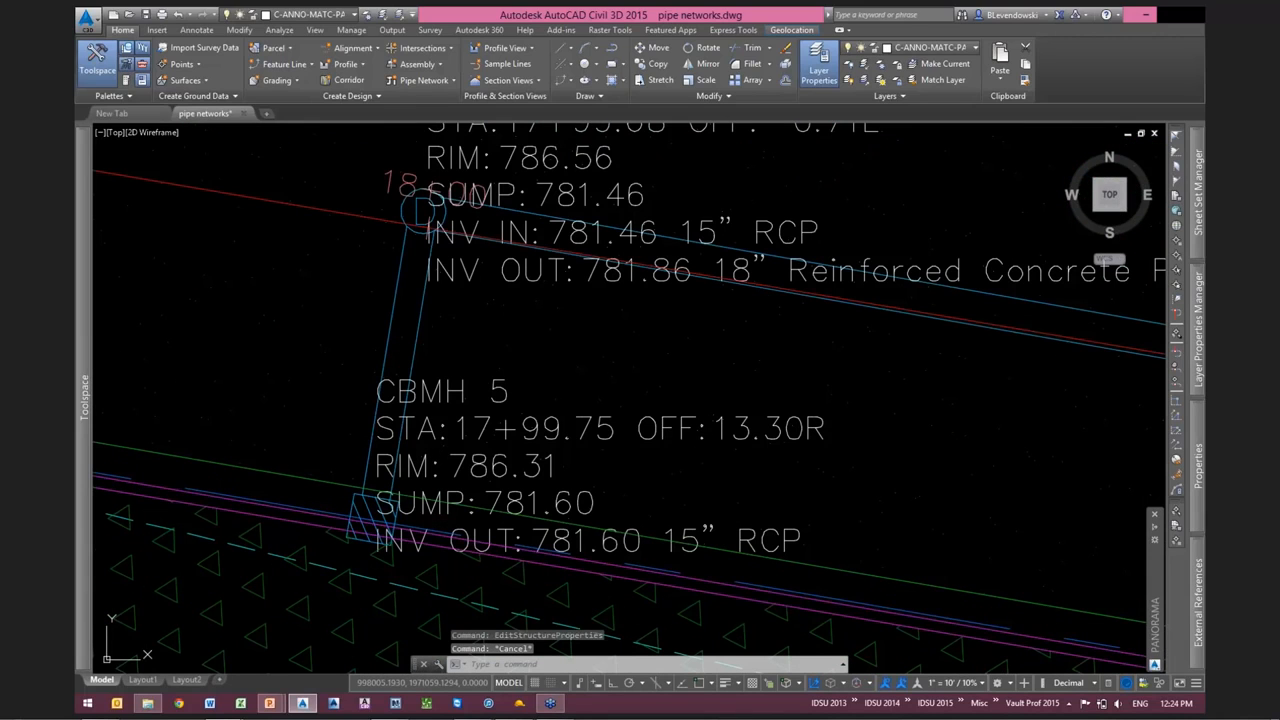
{"action": "left_click", "coordinate": [368, 516]}
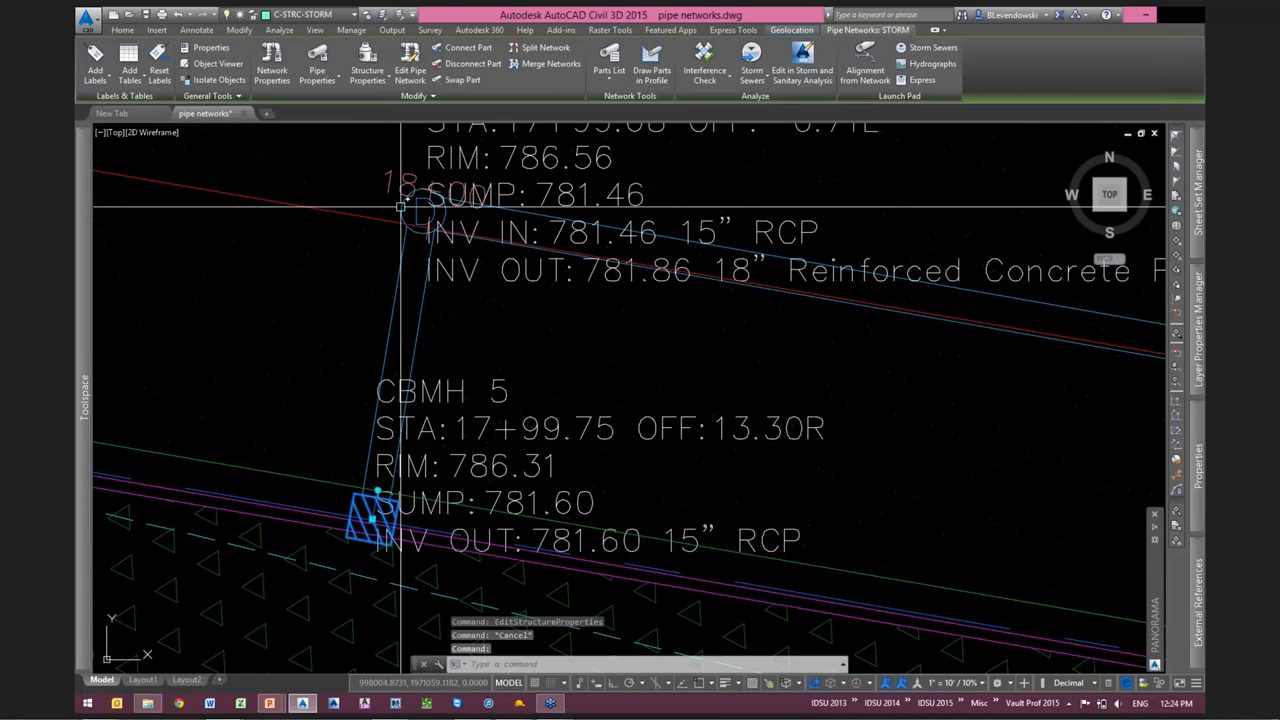
{"action": "scroll", "coordinate": [312, 300], "scroll_direction": "down", "scroll_amount": 2}
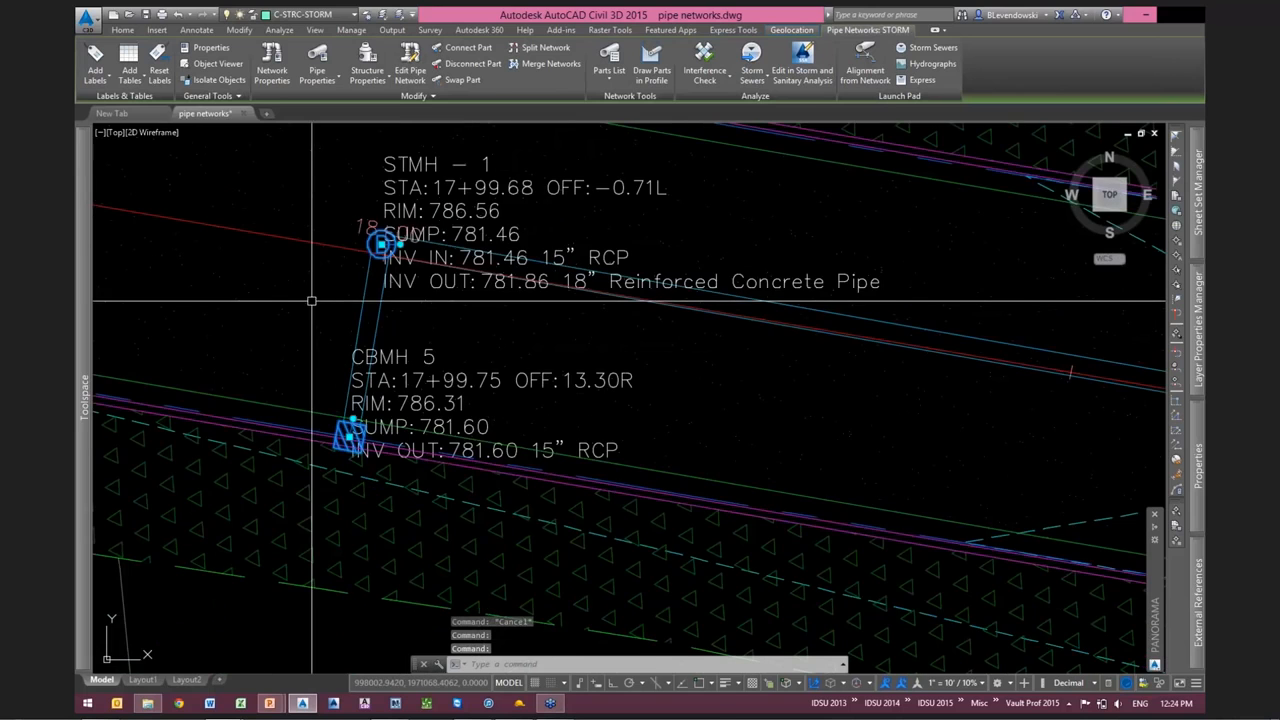
{"action": "scroll", "coordinate": [312, 300], "scroll_direction": "down", "scroll_amount": 2}
{"action": "middle_click_drag", "start_coordinate": [727, 397], "coordinate": [246, 311]}
{"action": "scroll", "coordinate": [929, 383], "scroll_direction": "up", "scroll_amount": 3}
{"action": "left_click", "coordinate": [929, 383]}
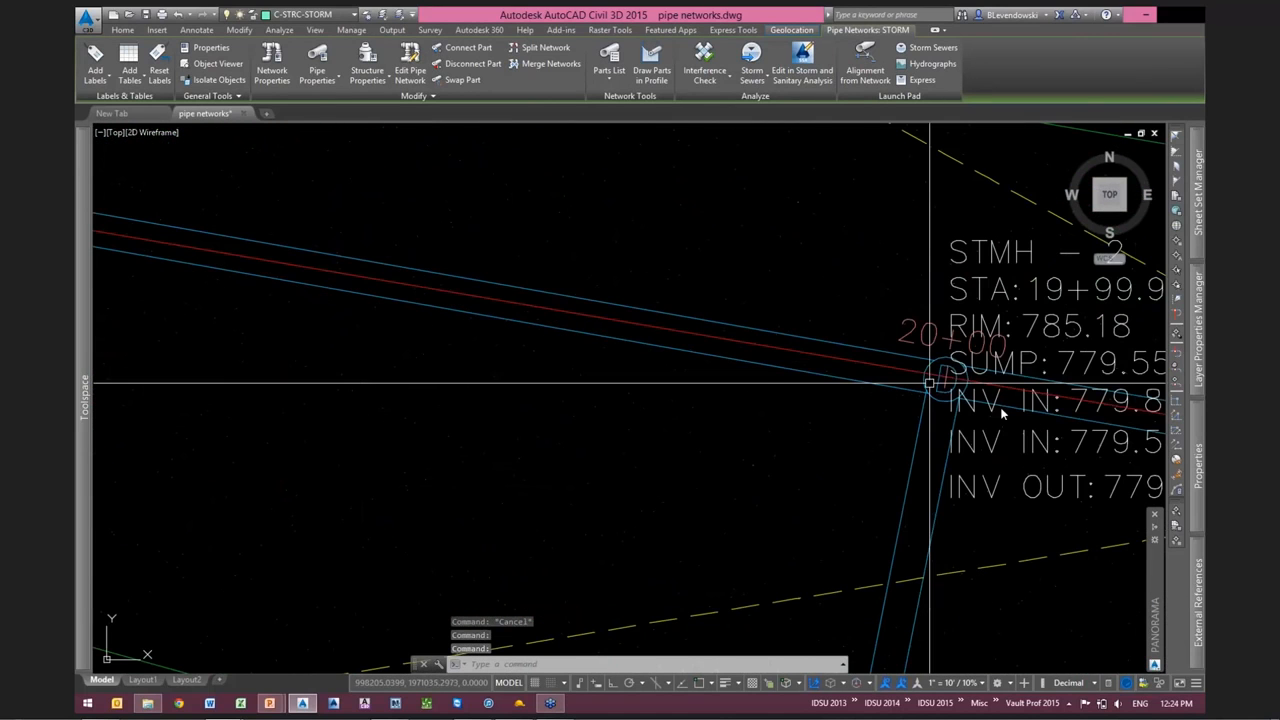
{"action": "scroll", "coordinate": [1013, 410], "scroll_direction": "down", "scroll_amount": 6}
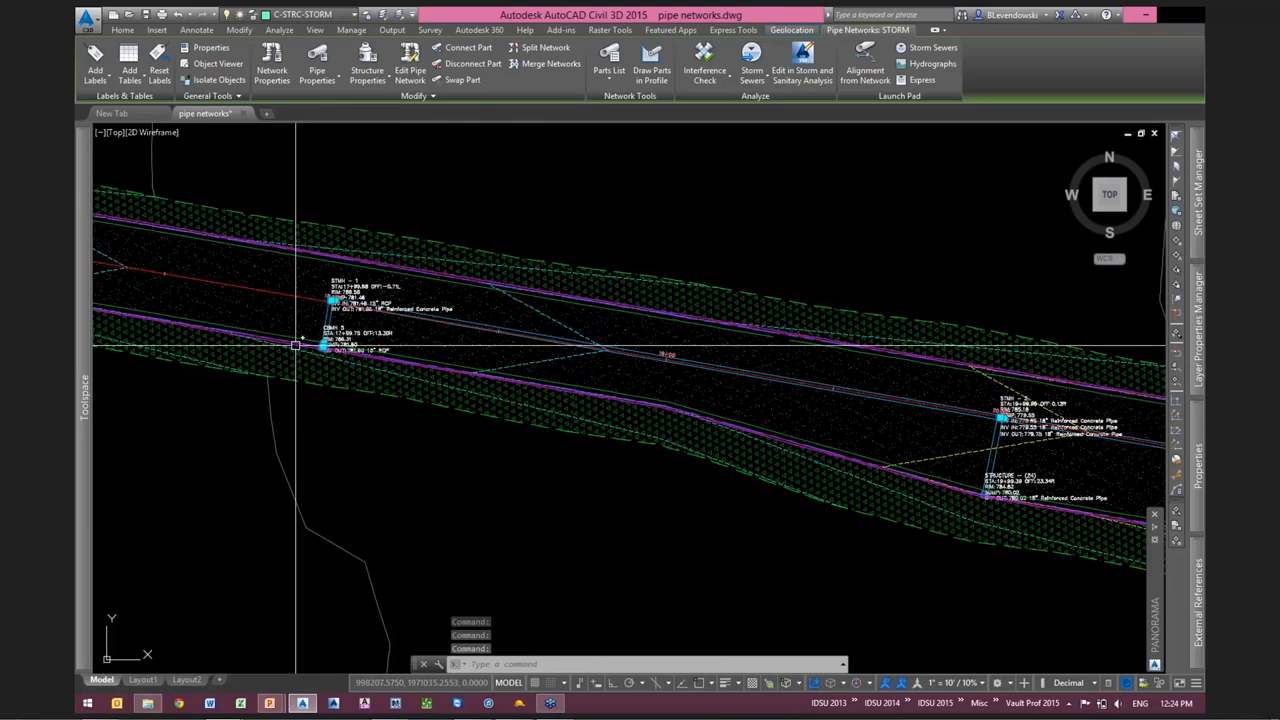
{"action": "scroll", "coordinate": [296, 345], "scroll_direction": "up", "scroll_amount": 8}
{"action": "scroll", "coordinate": [429, 320], "scroll_direction": "down", "scroll_amount": 2}
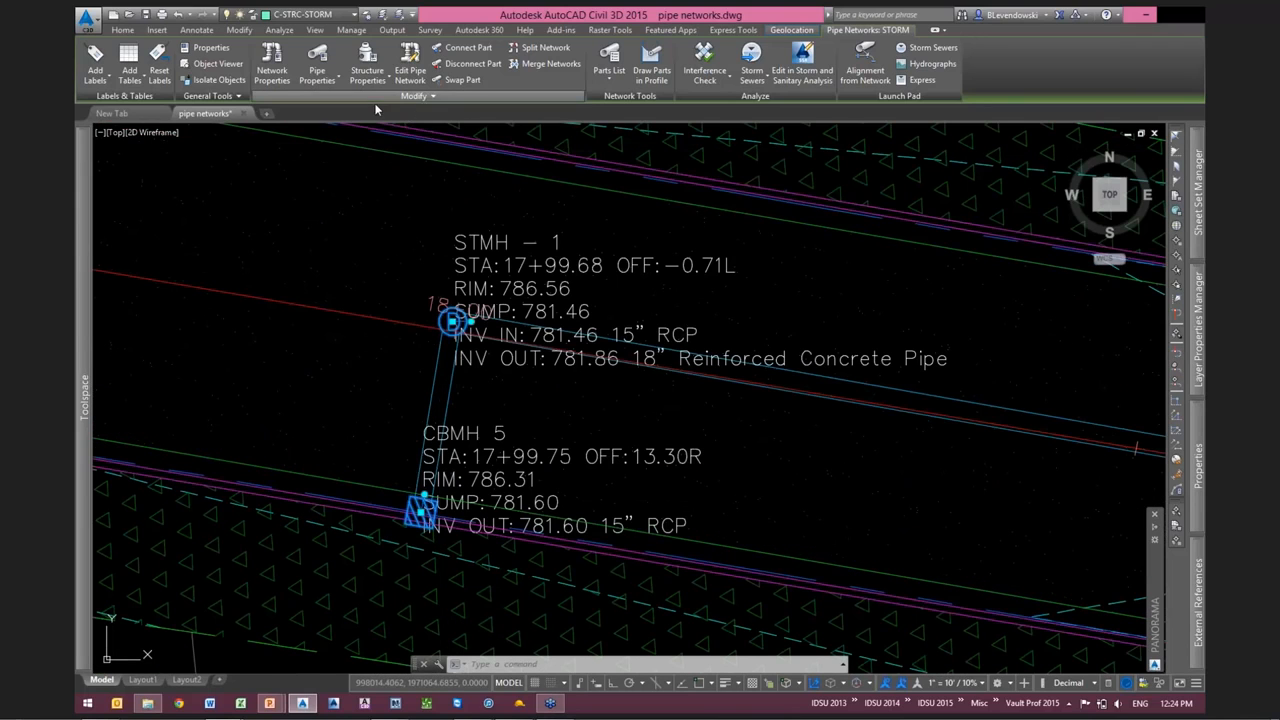
Start Rename Parts for the selected structures and set the structure name template to <[Part Size Name]> - <[Next Counter]>
{"action": "left_click", "coordinate": [289, 96]}
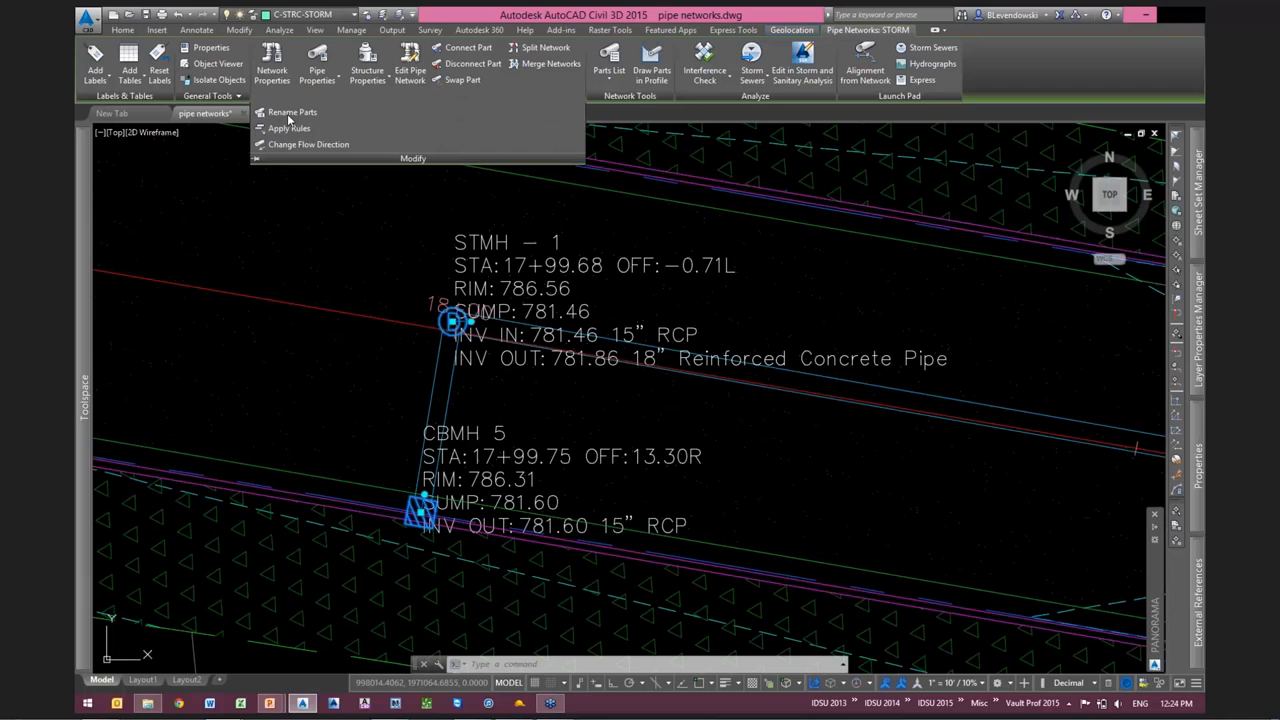
{"action": "left_click", "coordinate": [291, 113]}
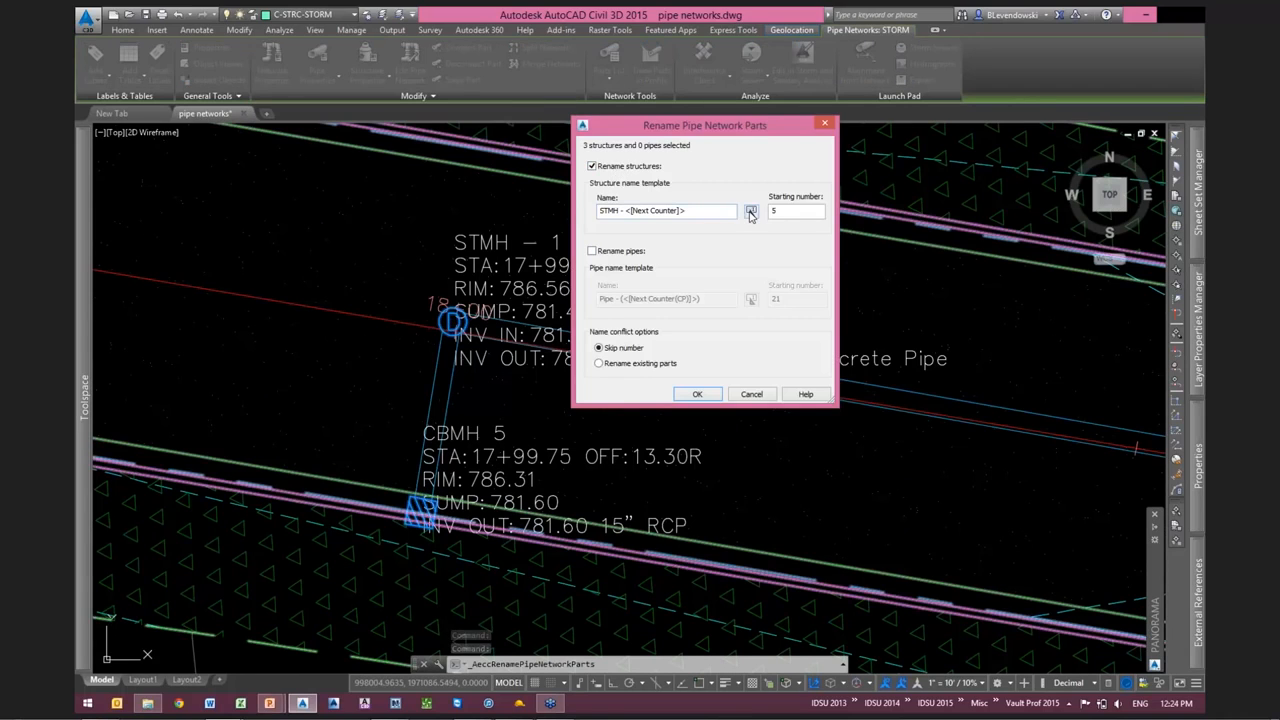
{"action": "key", "text": "ctrl"}
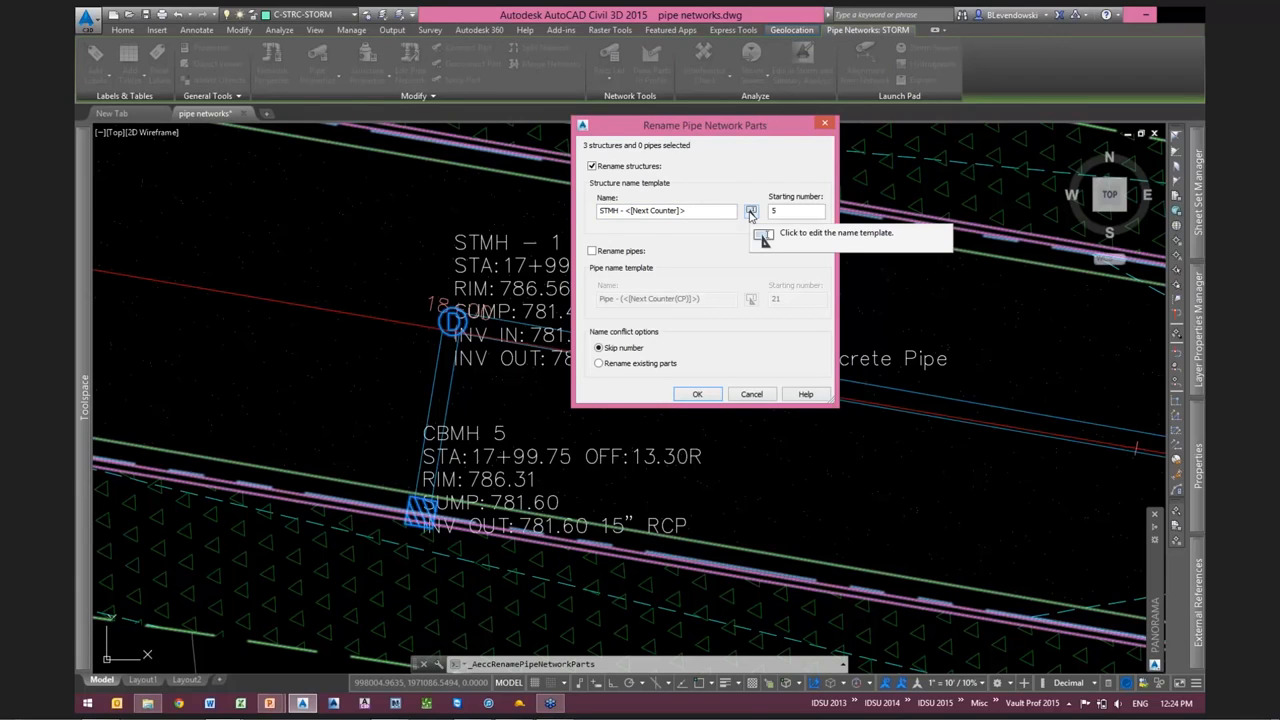
{"action": "left_click", "coordinate": [751, 213]}
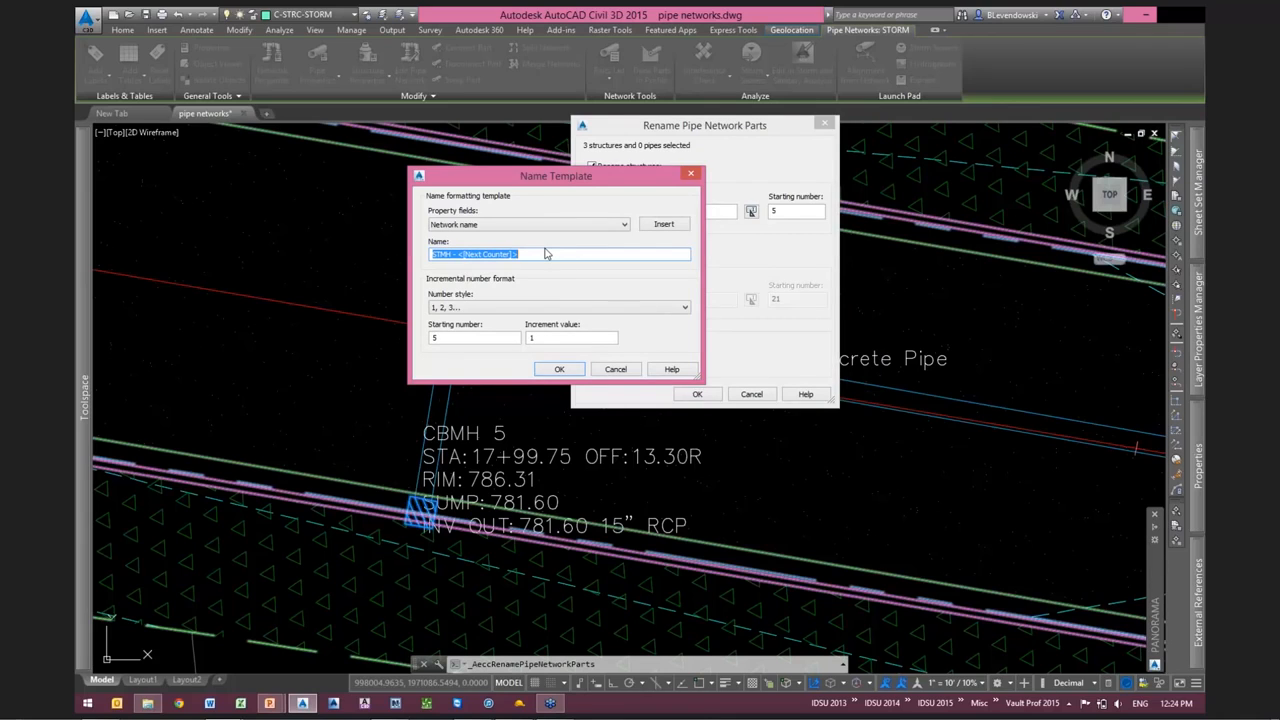
{"action": "left_click", "coordinate": [489, 252]}
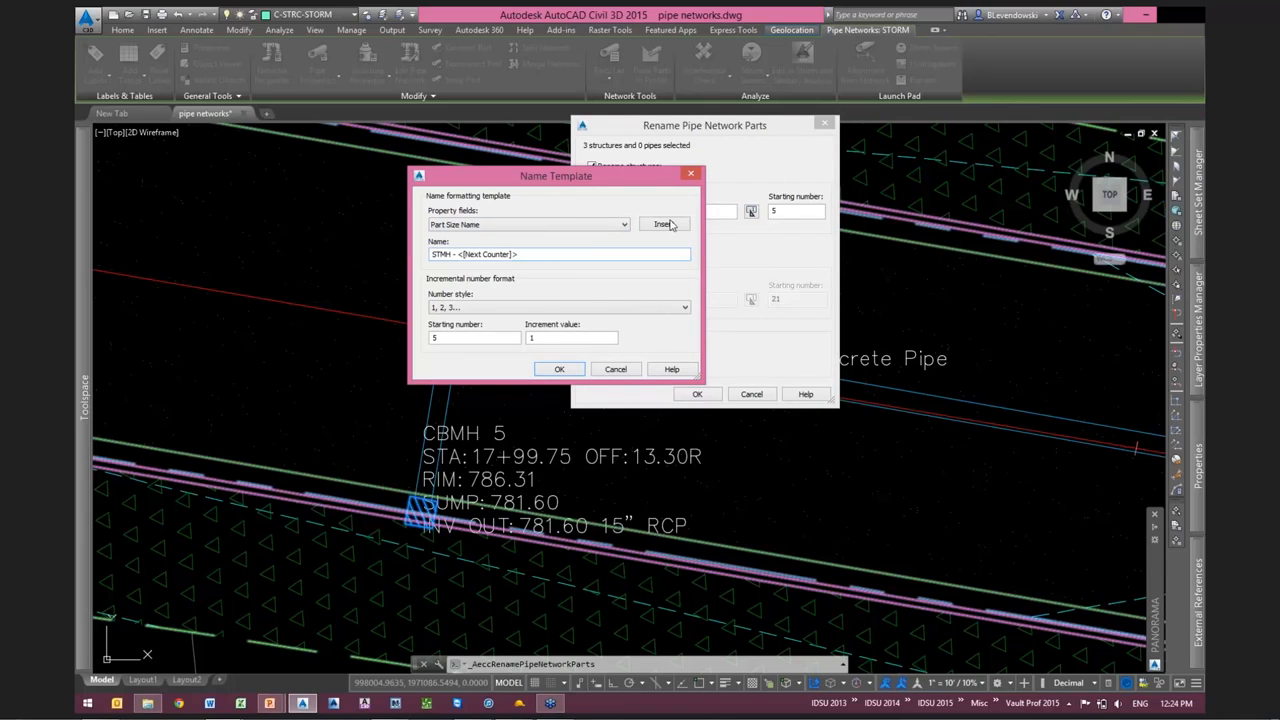
{"action": "left_click", "coordinate": [670, 224]}
{"action": "left_click", "coordinate": [516, 254]}
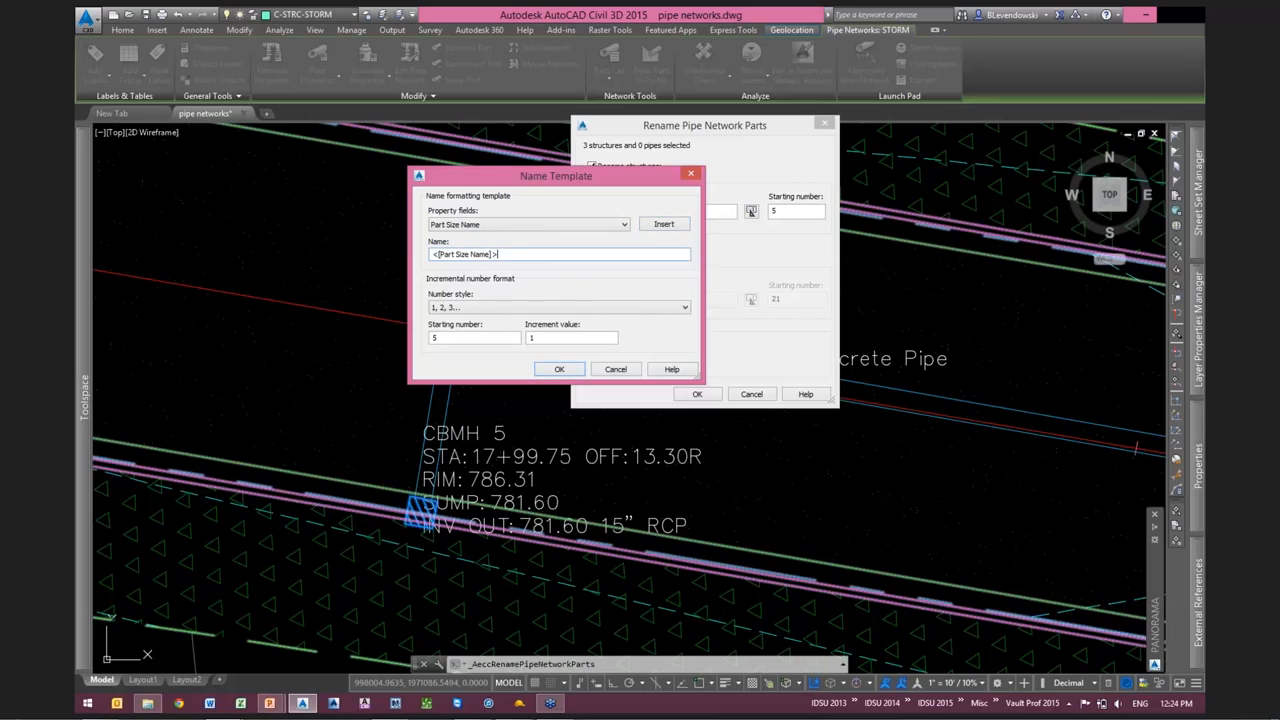
{"action": "type", "text": "-"}
{"action": "left_click", "coordinate": [455, 224]}
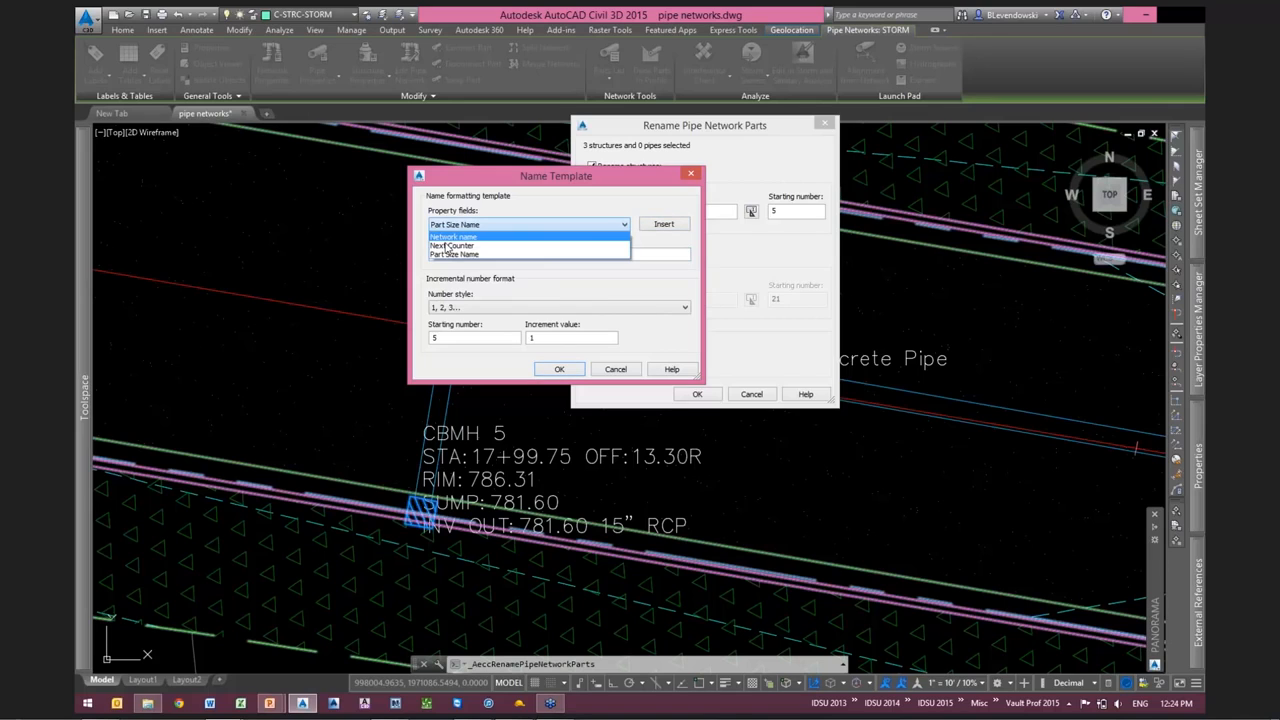
{"action": "left_click", "coordinate": [450, 245]}
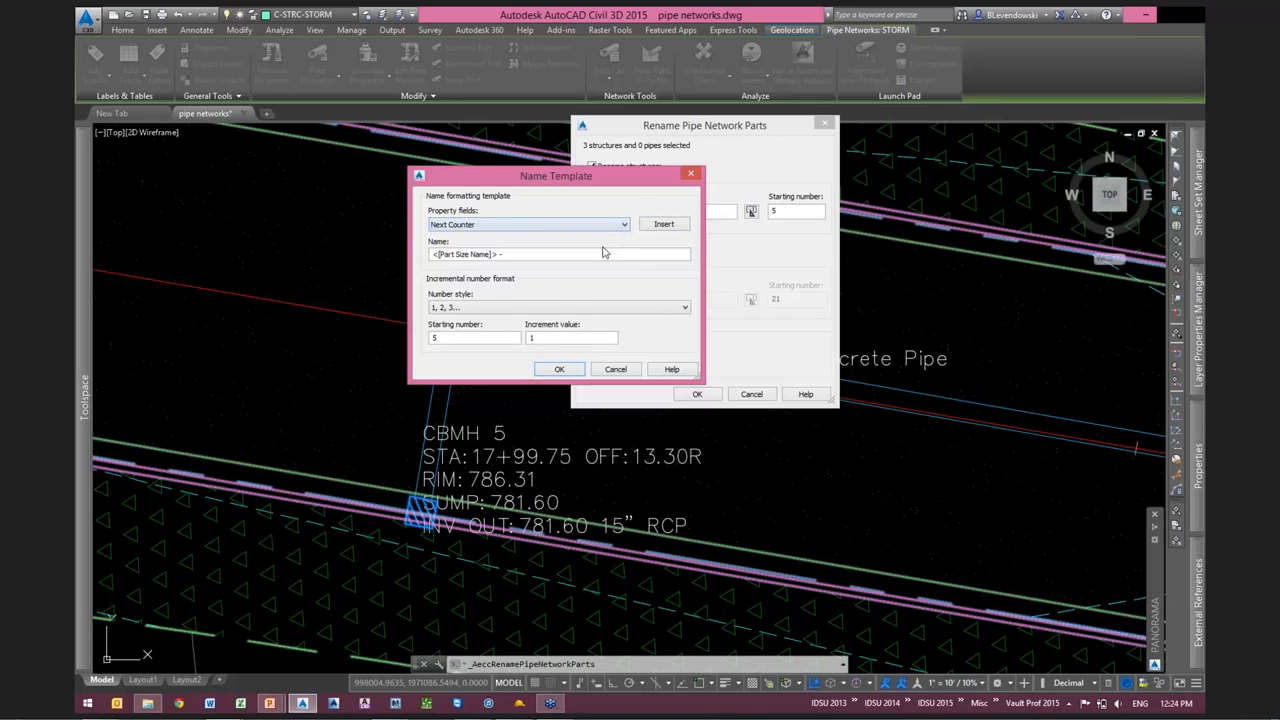
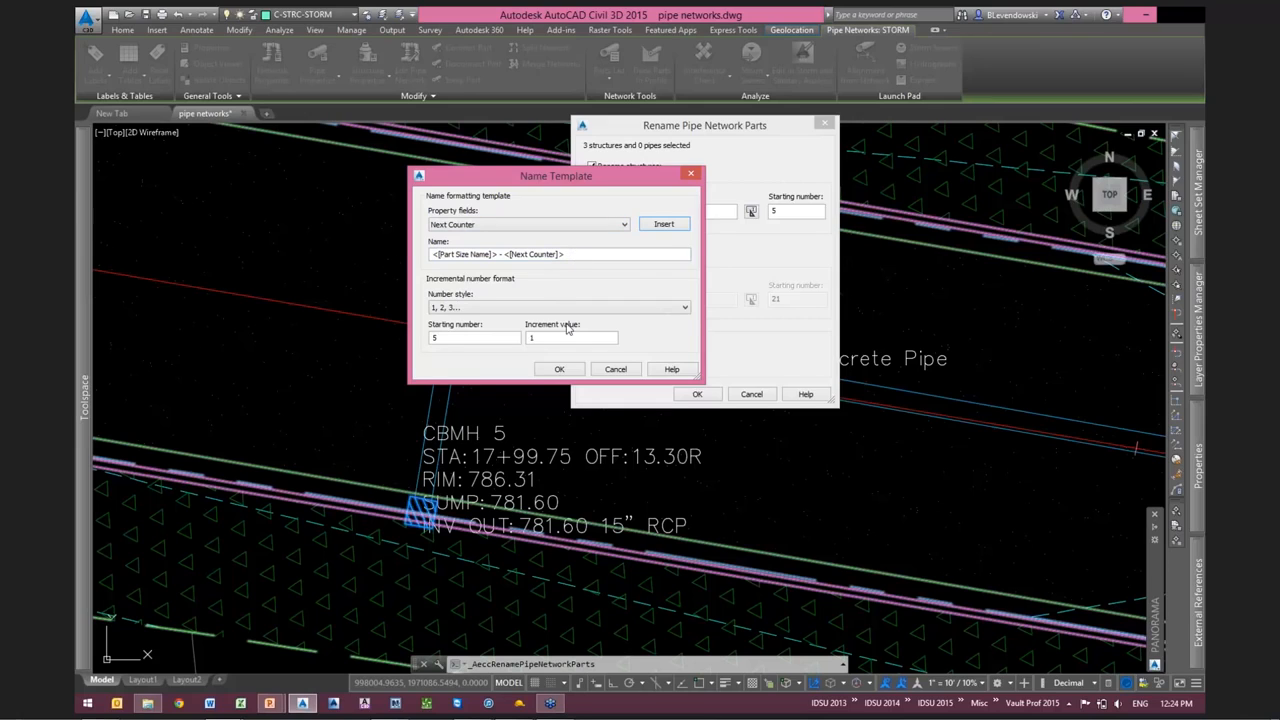
{"action": "left_click", "coordinate": [615, 369]}
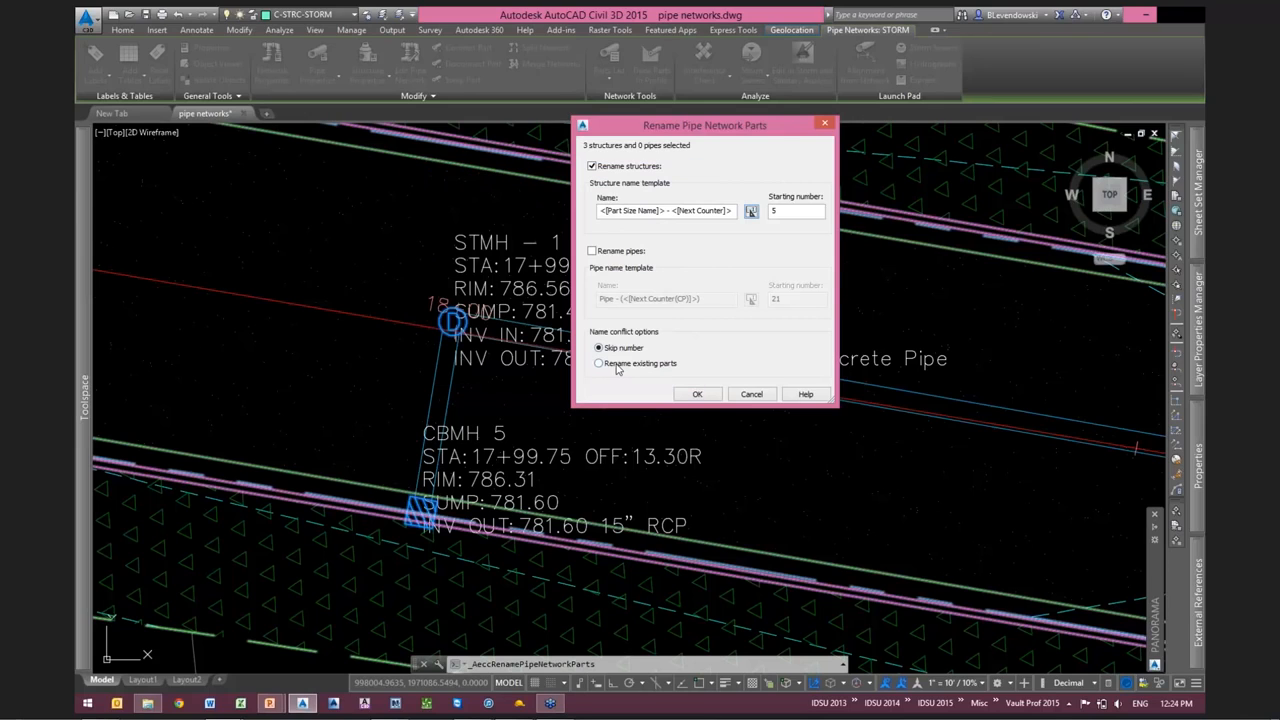
Choose Rename existing parts for name conflicts, set the structure starting number to 1, and apply the renaming
{"action": "left_click", "coordinate": [600, 363]}
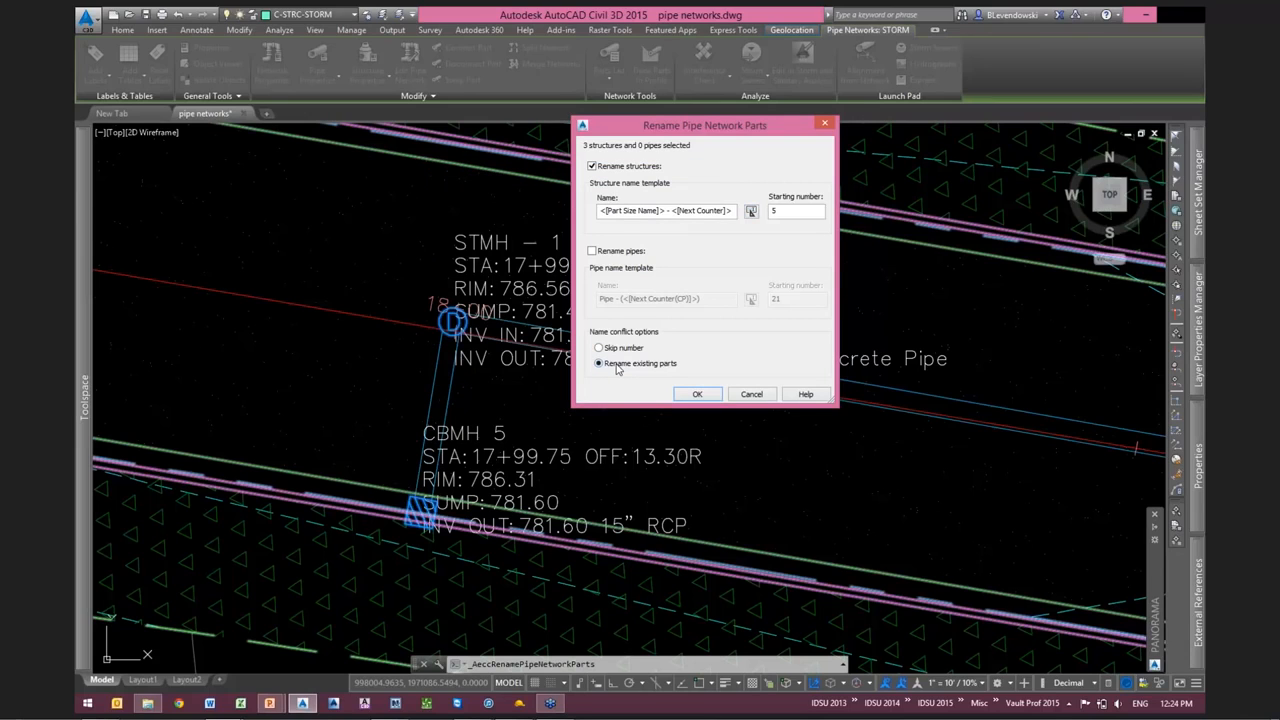
{"action": "double_click", "coordinate": [772, 210]}
{"action": "type", "text": "1"}
{"action": "left_click", "coordinate": [696, 394]}
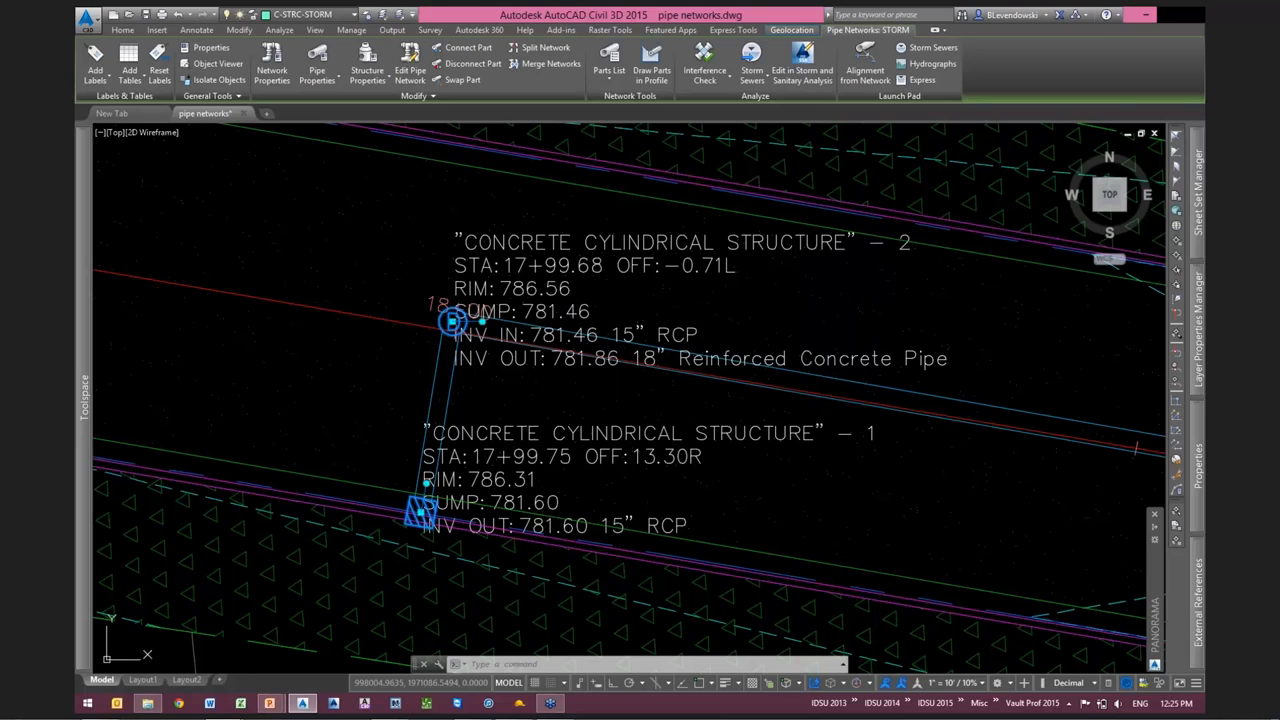
Examine the labels of the renamed structures at stations 18+00 and 20+00 to check their names and numbering
{"action": "middle_click_drag", "start_coordinate": [596, 506], "coordinate": [483, 490]}
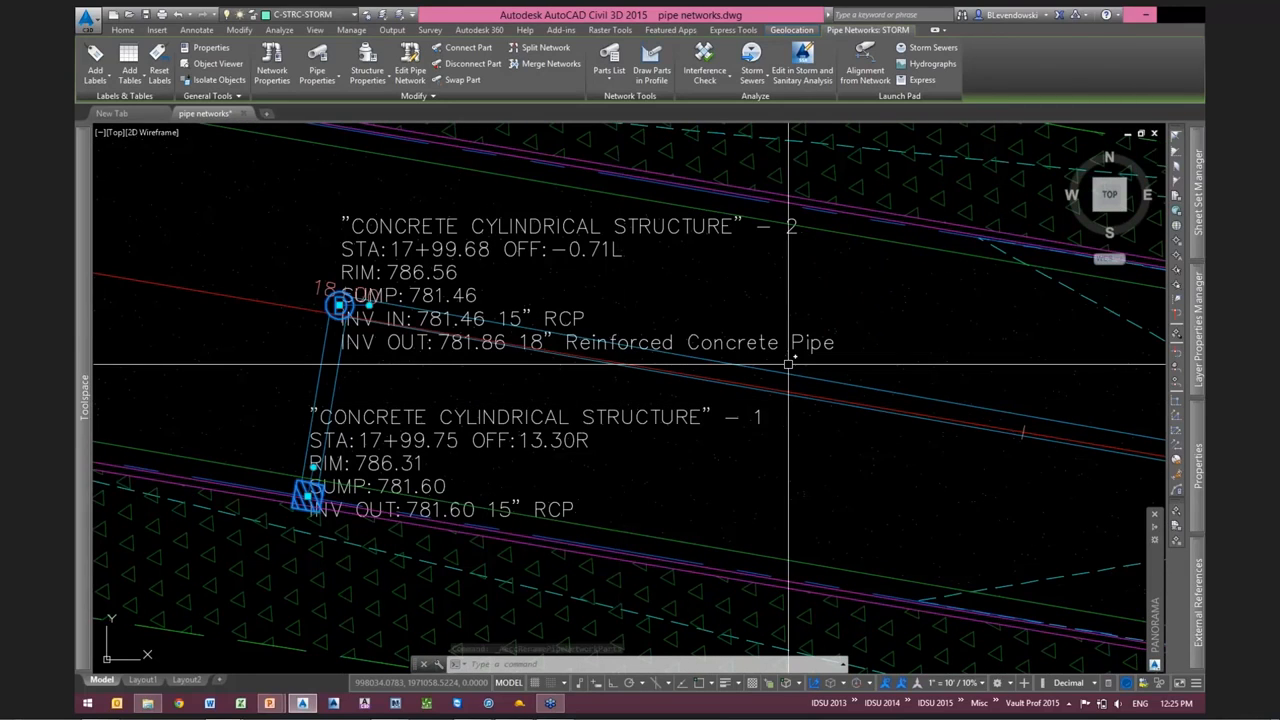
{"action": "middle_click_drag", "start_coordinate": [789, 364], "coordinate": [672, 371]}
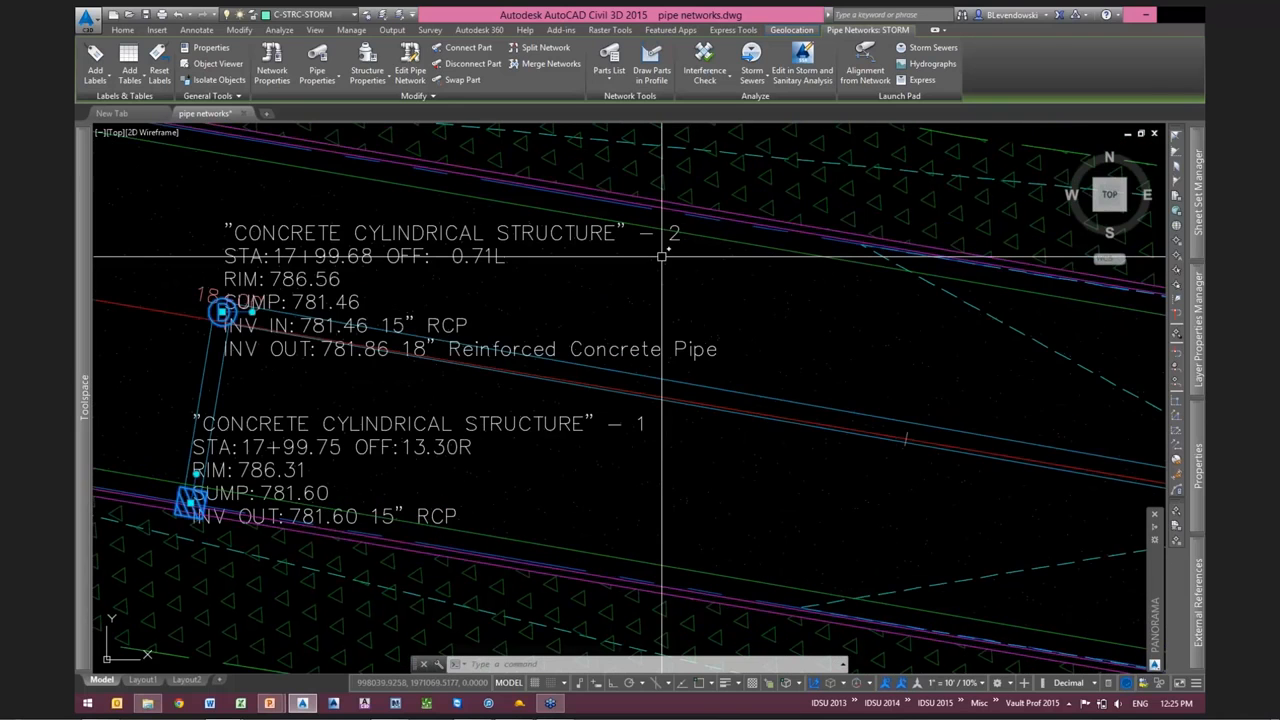
{"action": "scroll", "coordinate": [662, 257], "scroll_direction": "down", "scroll_amount": 2}
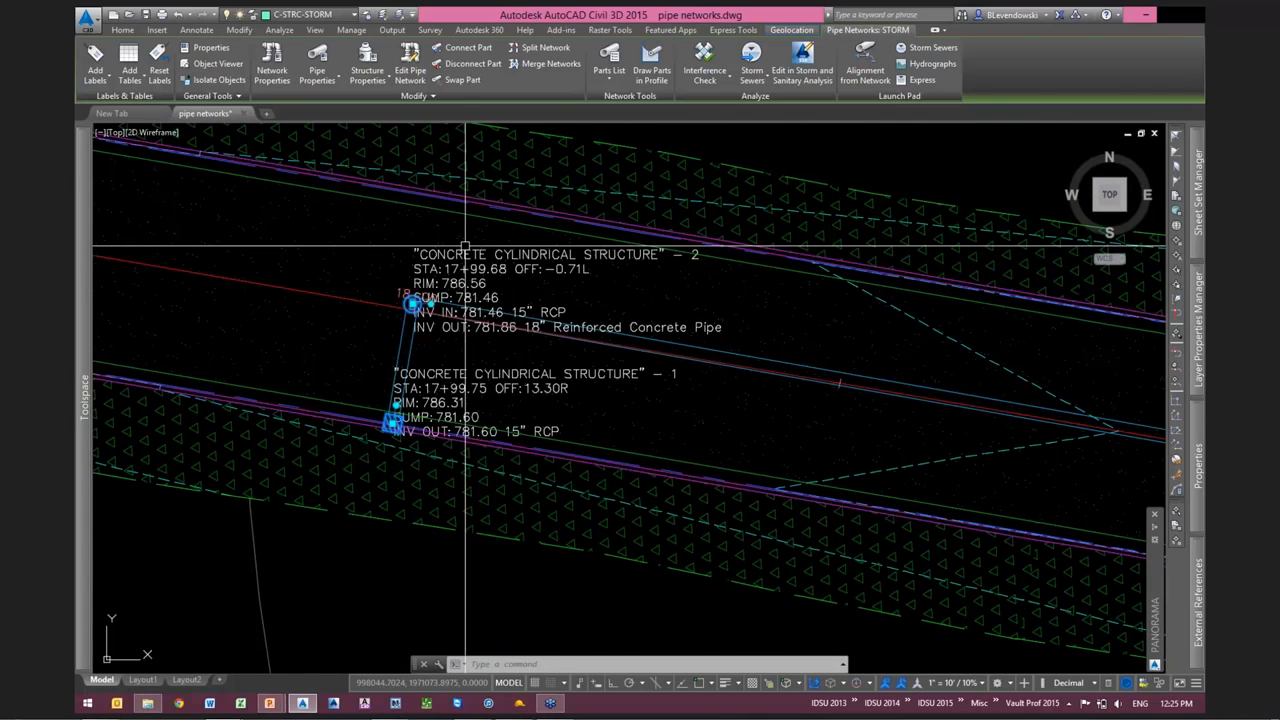
{"action": "scroll", "coordinate": [506, 262], "scroll_direction": "up", "scroll_amount": 1}
{"action": "scroll", "coordinate": [460, 310], "scroll_direction": "down", "scroll_amount": 2}
{"action": "scroll", "coordinate": [413, 395], "scroll_direction": "up", "scroll_amount": 1}
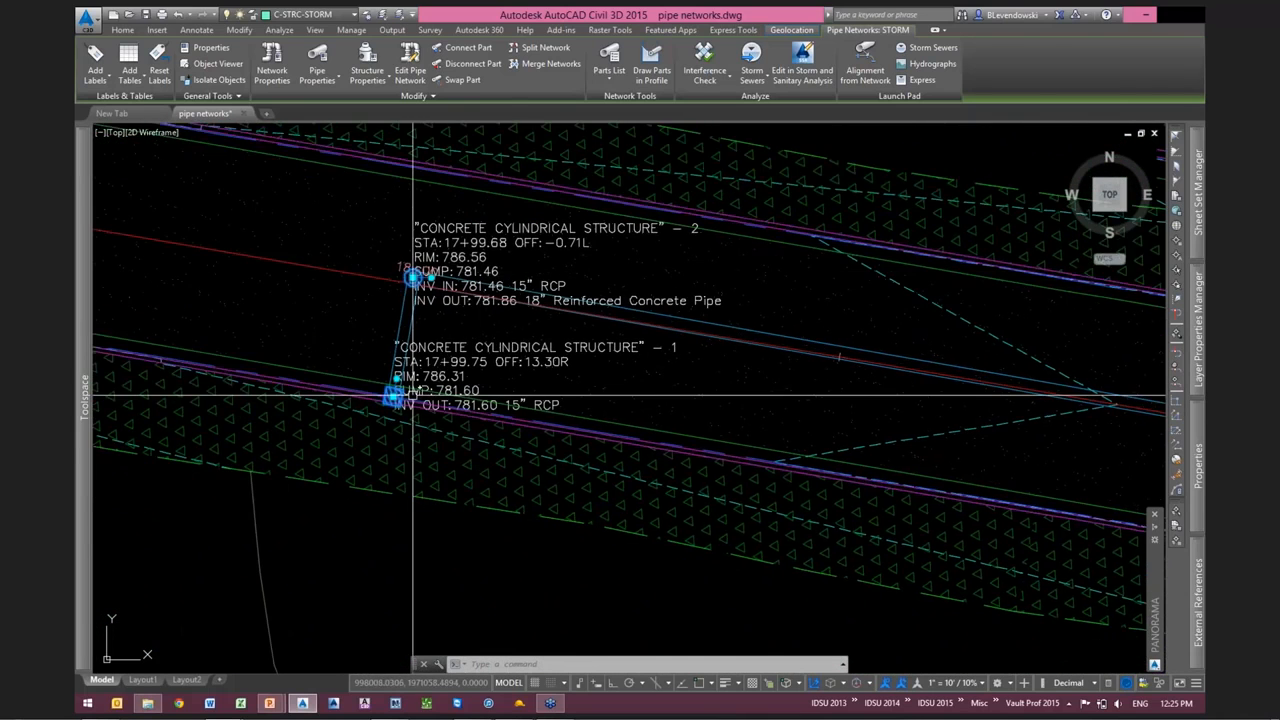
{"action": "scroll", "coordinate": [413, 395], "scroll_direction": "up", "scroll_amount": 2}
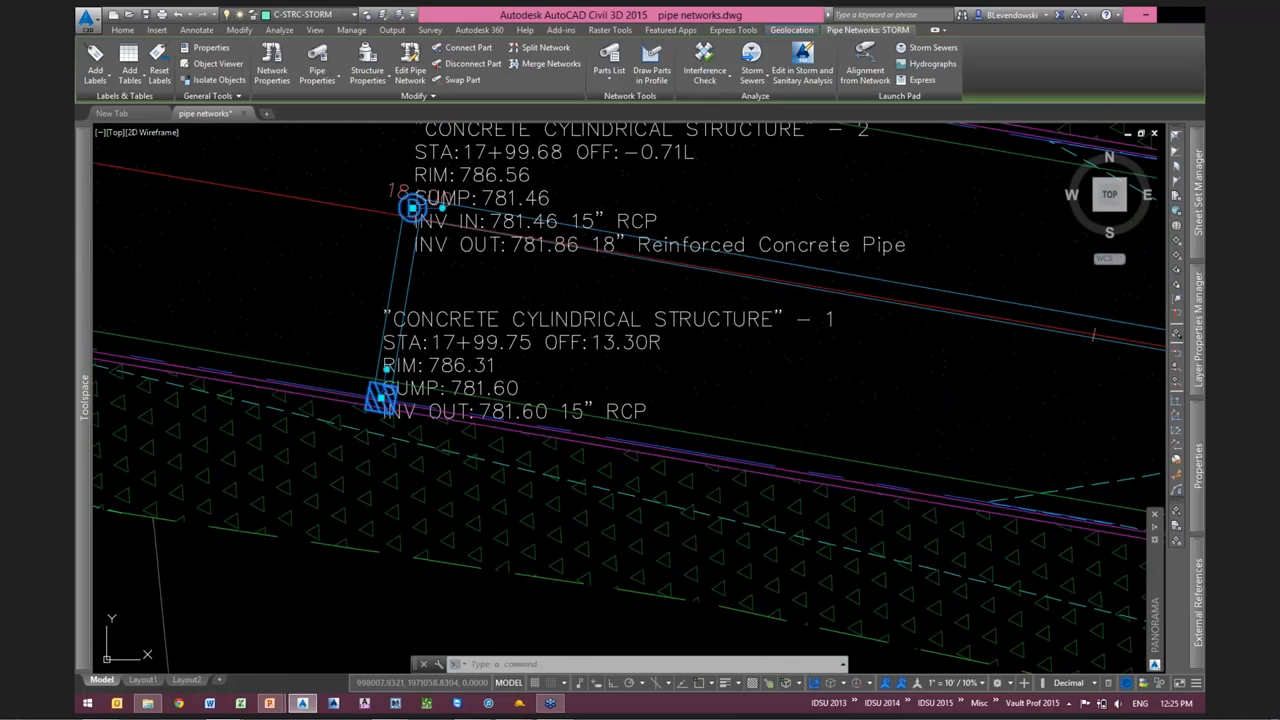
{"action": "scroll", "coordinate": [360, 375], "scroll_direction": "down", "scroll_amount": 3}
{"action": "middle_click_drag", "start_coordinate": [1064, 456], "coordinate": [723, 417]}
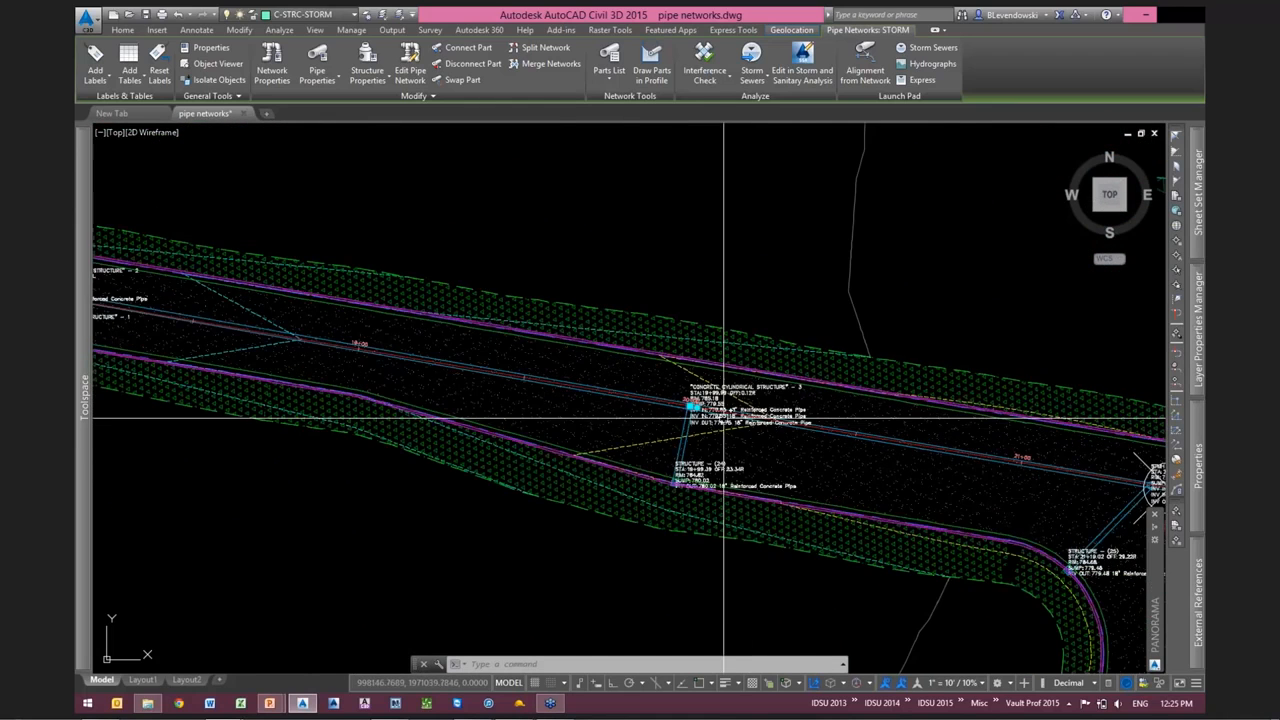
{"action": "scroll", "coordinate": [716, 411], "scroll_direction": "up", "scroll_amount": 3}
{"action": "scroll", "coordinate": [907, 398], "scroll_direction": "down", "scroll_amount": 2}
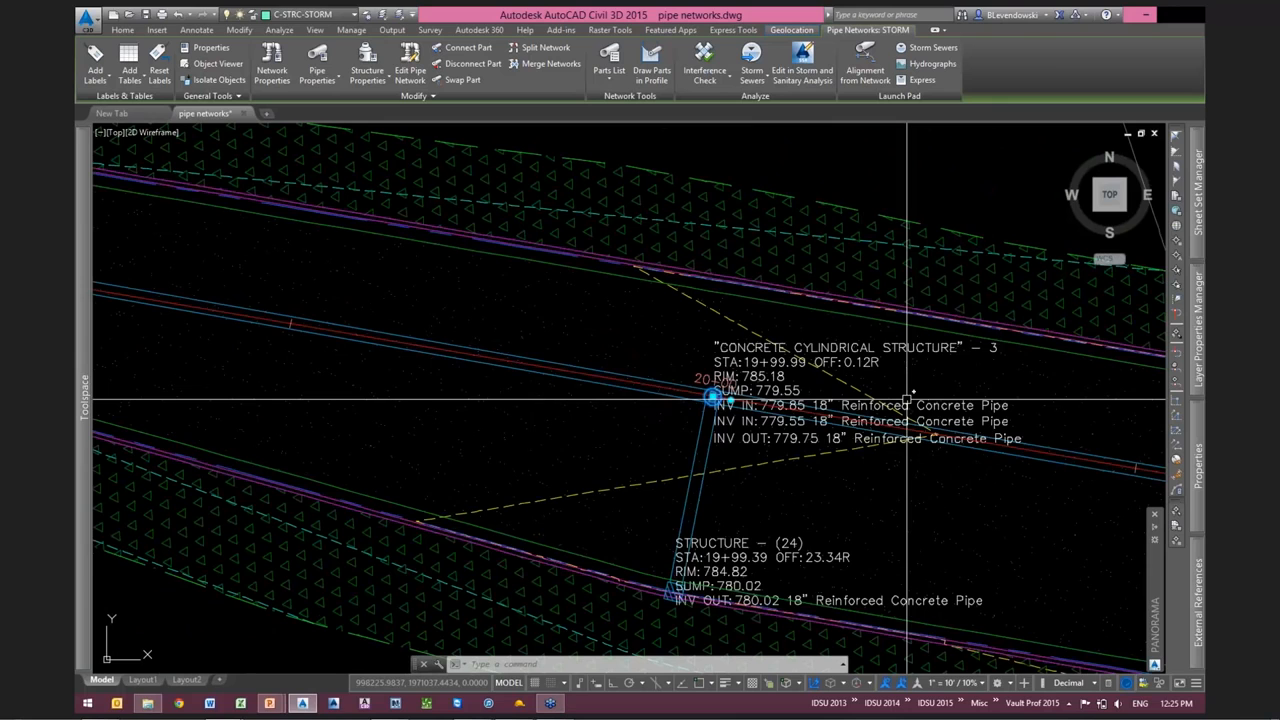
Clear the structure selection and review the labels of the catch basin and manhole at station 18+00
{"action": "scroll", "coordinate": [907, 398], "scroll_direction": "down", "scroll_amount": 3}
{"action": "scroll", "coordinate": [687, 354], "scroll_direction": "up", "scroll_amount": 4}
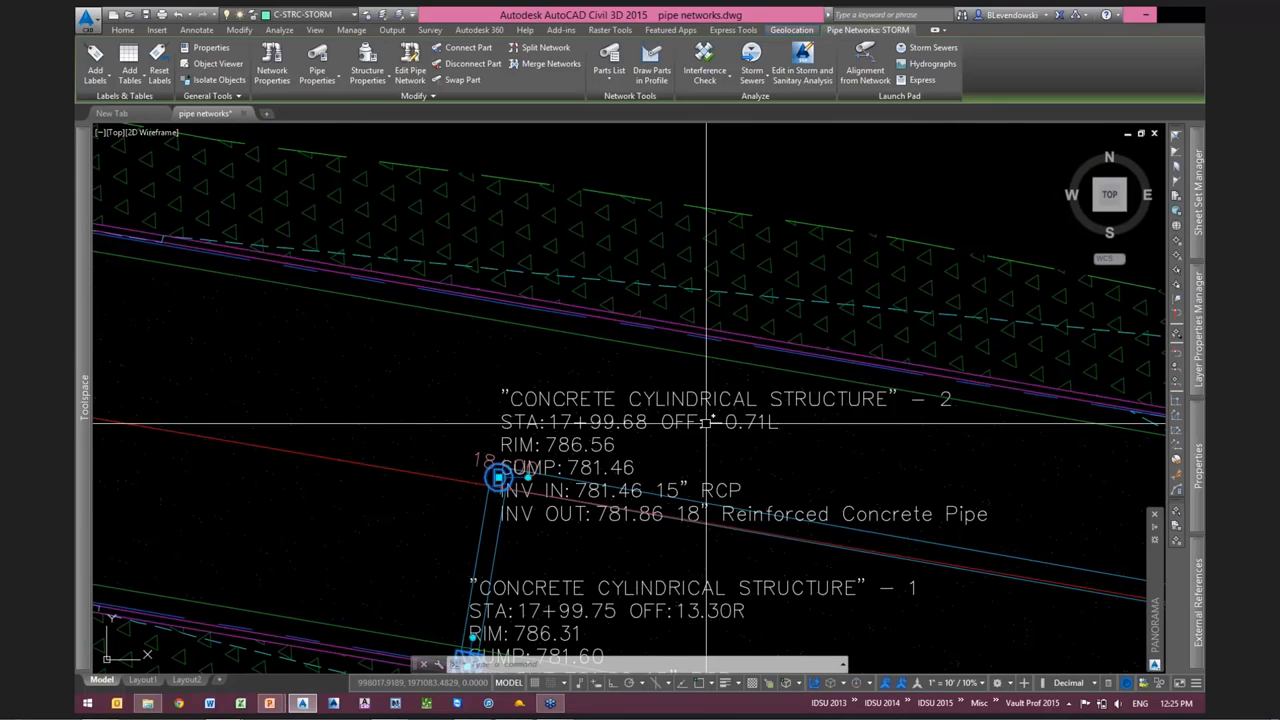
{"action": "mouse_move", "coordinate": [829, 458]}
{"action": "middle_mouse_down"}
{"action": "mouse_move", "coordinate": [729, 448]}
{"action": "mouse_move", "coordinate": [759, 360]}
{"action": "middle_mouse_up"}
{"action": "key", "text": "Escape"}
{"action": "key", "text": "Escape"}
{"action": "key", "text": "Escape"}
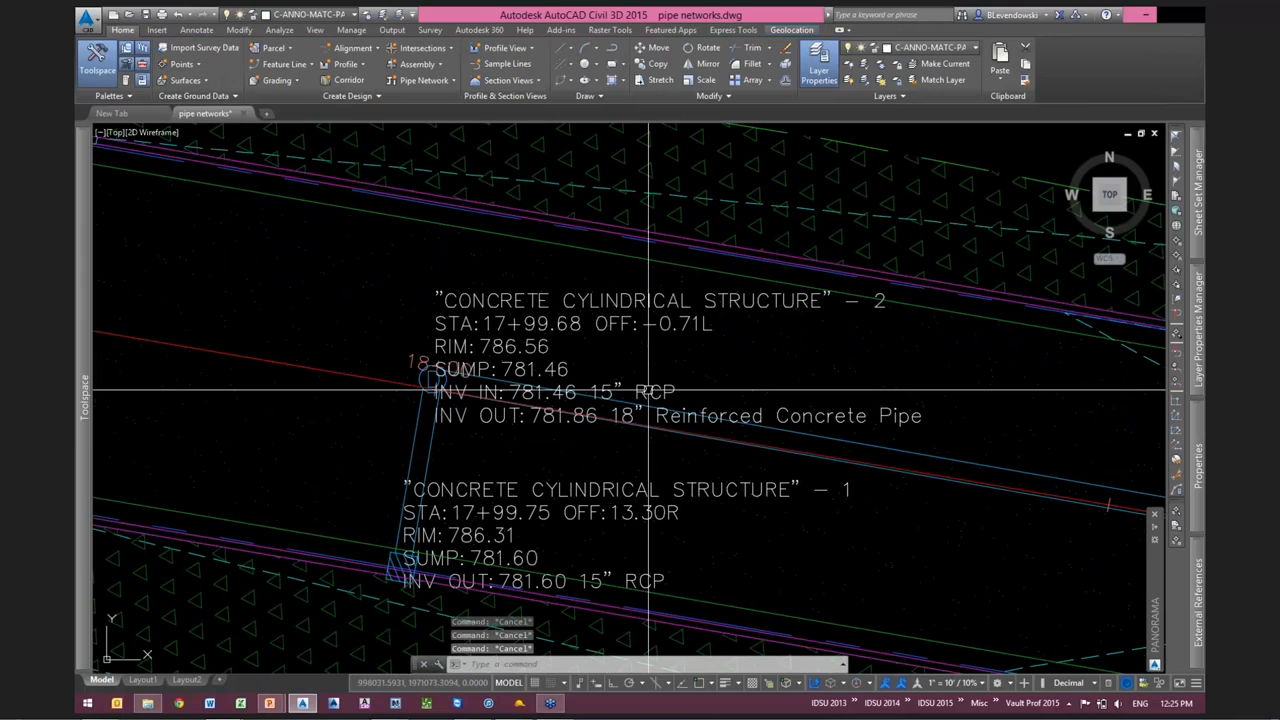
{"action": "middle_click_drag", "start_coordinate": [492, 449], "coordinate": [540, 434]}
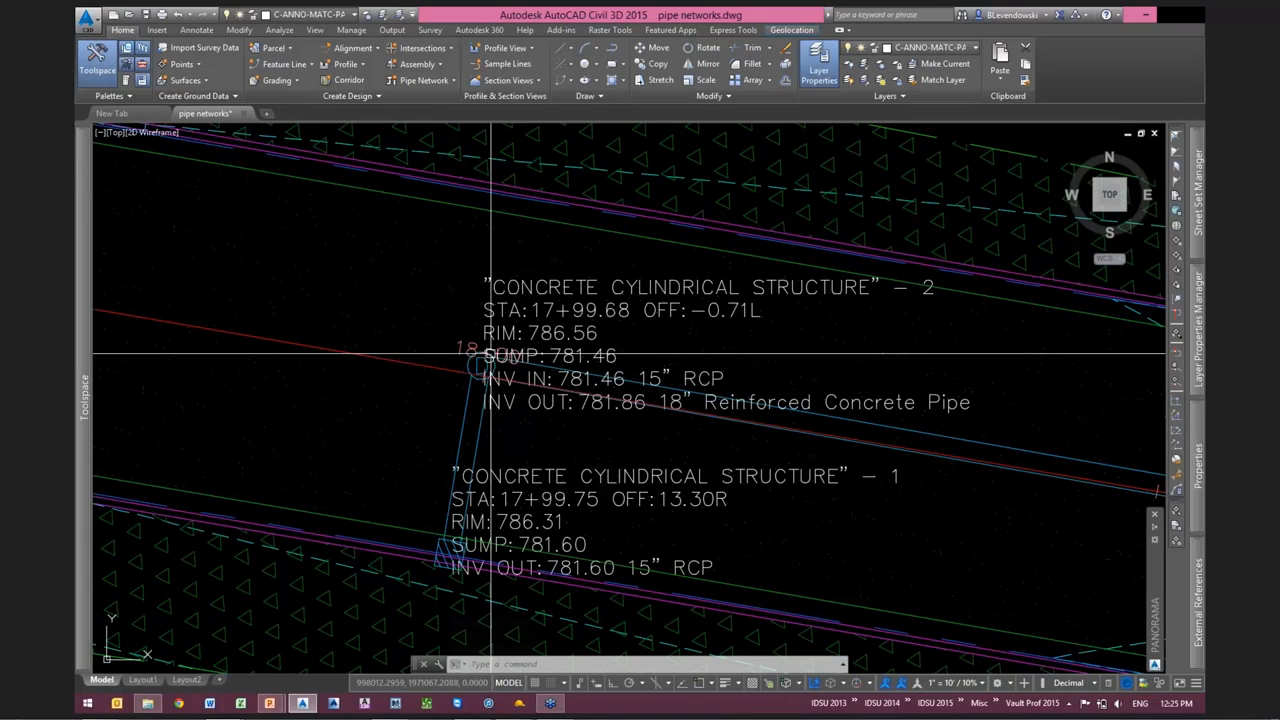
{"action": "mouse_move", "coordinate": [482, 362]}
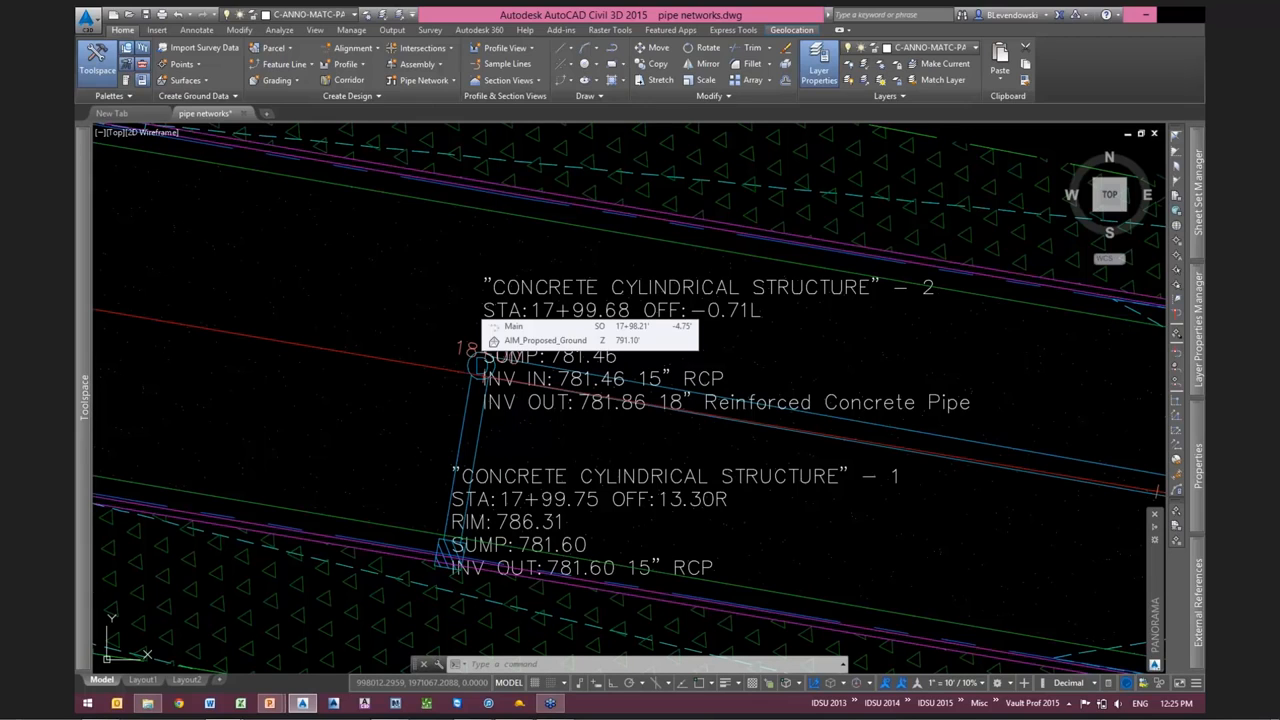
{"action": "middle_click_drag", "start_coordinate": [478, 367], "coordinate": [521, 331]}
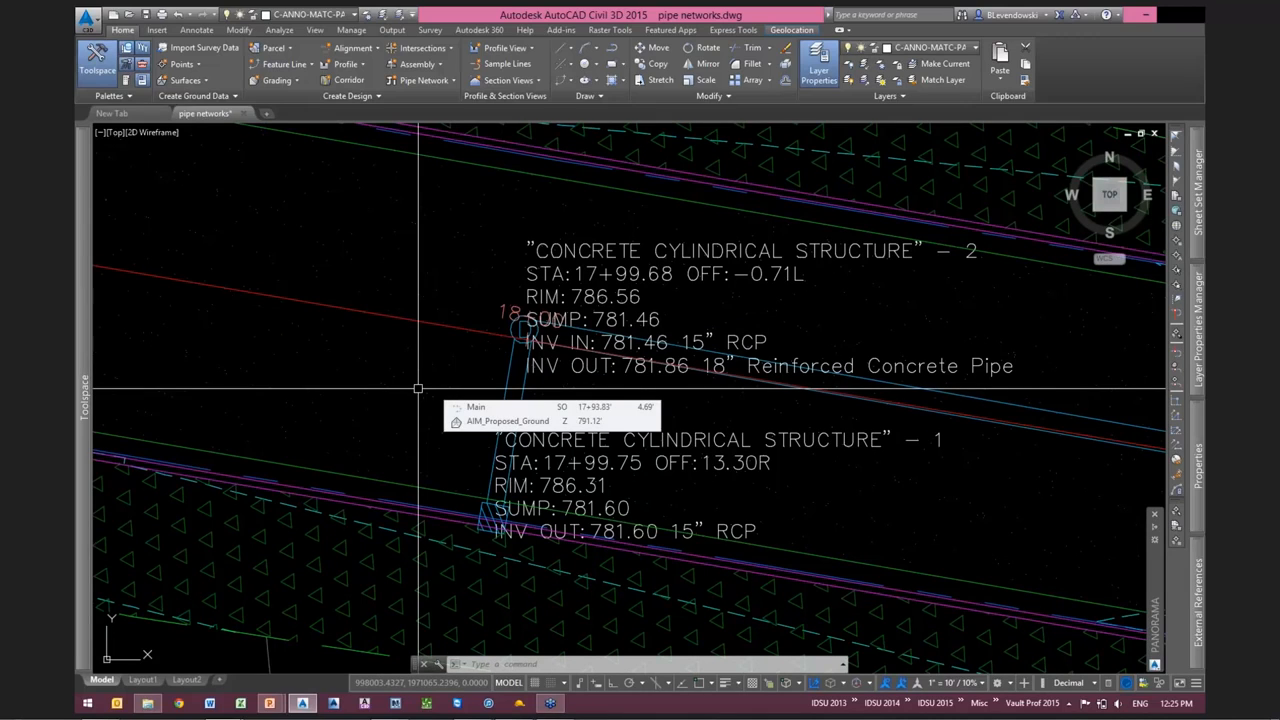
Start Part Builder and open the Concentric Cylindrical Structure from the structure catalog's Junction Structures with Frames for part size modification
{"action": "left_click", "coordinate": [369, 96]}
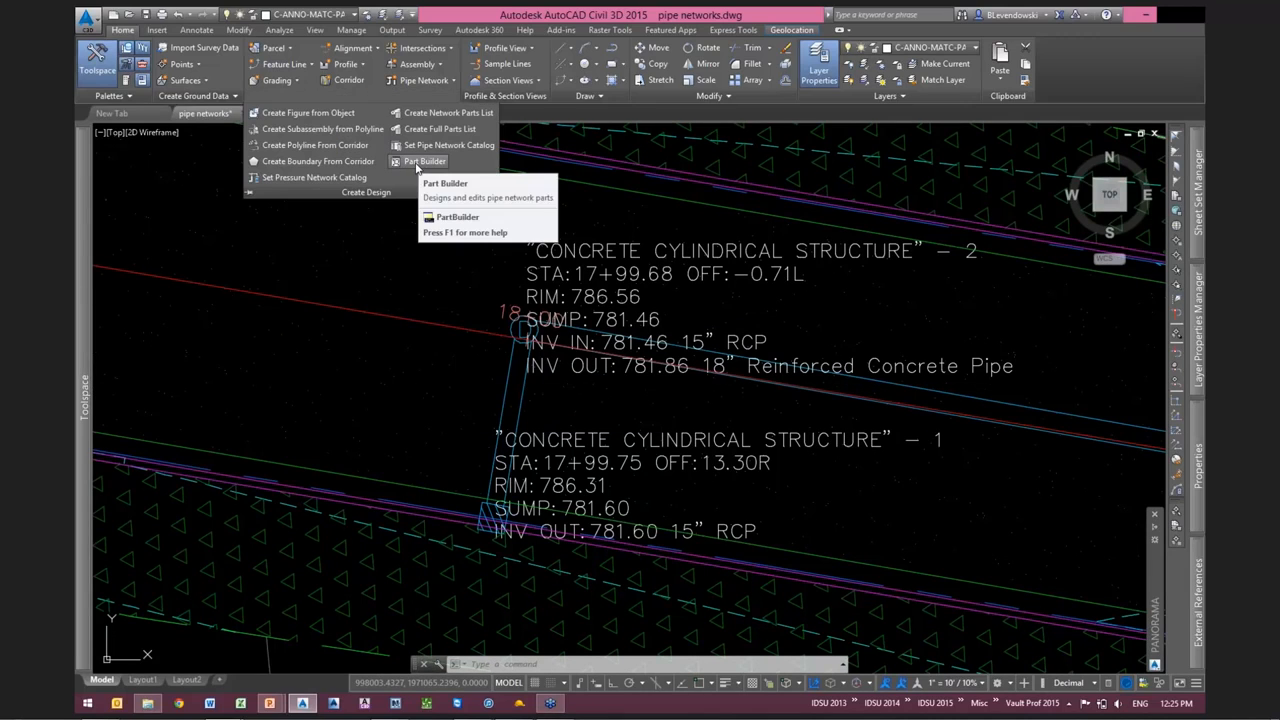
{"action": "left_click", "coordinate": [417, 163]}
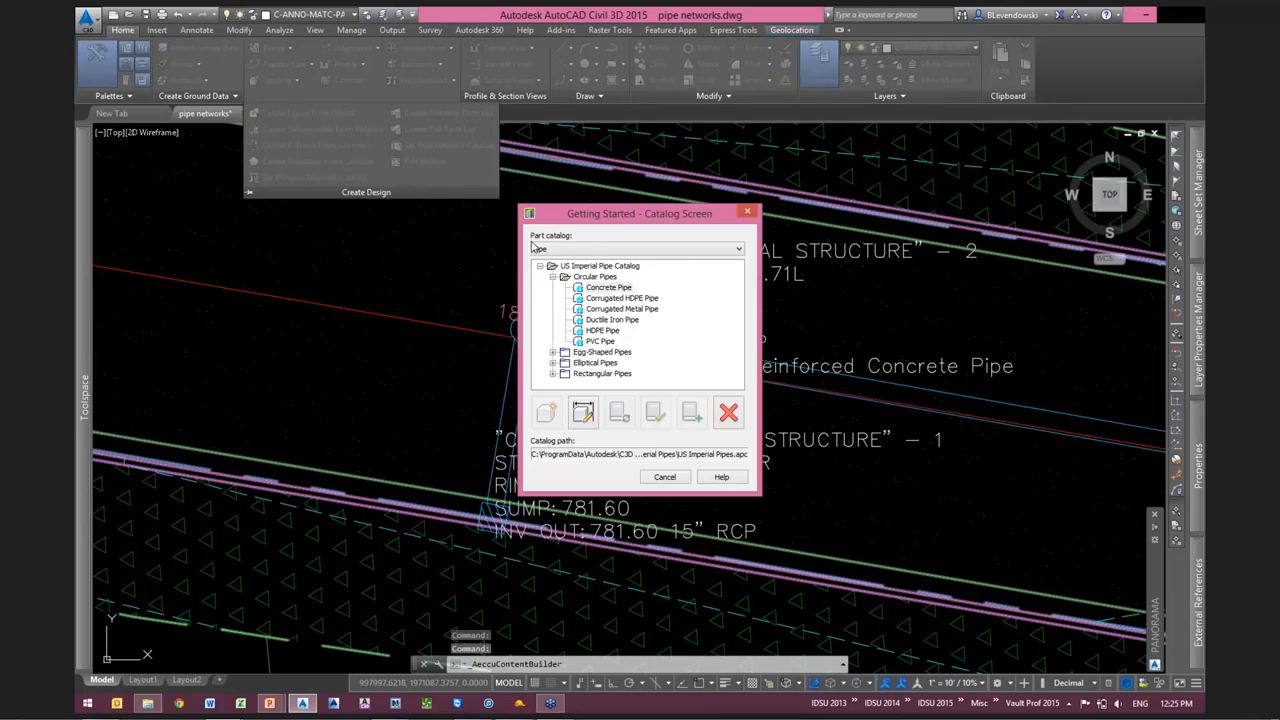
{"action": "left_click", "coordinate": [585, 249]}
{"action": "left_click", "coordinate": [590, 260]}
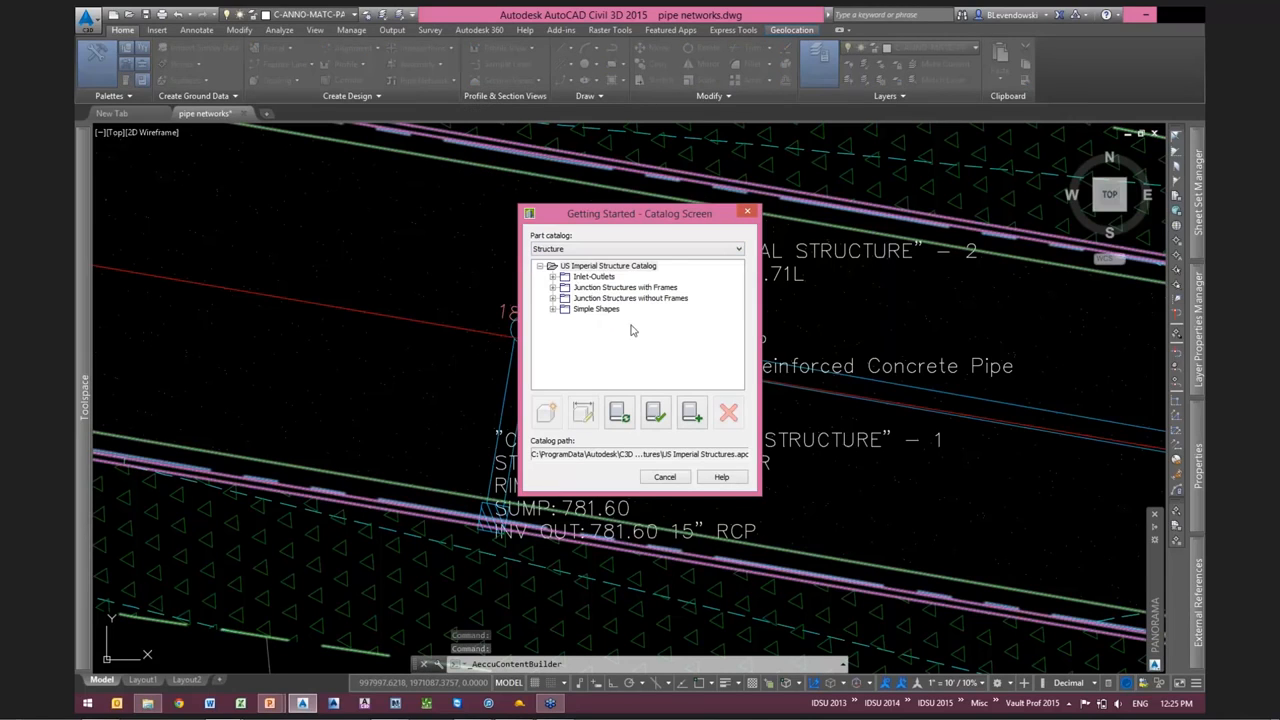
{"action": "double_click", "coordinate": [585, 289]}
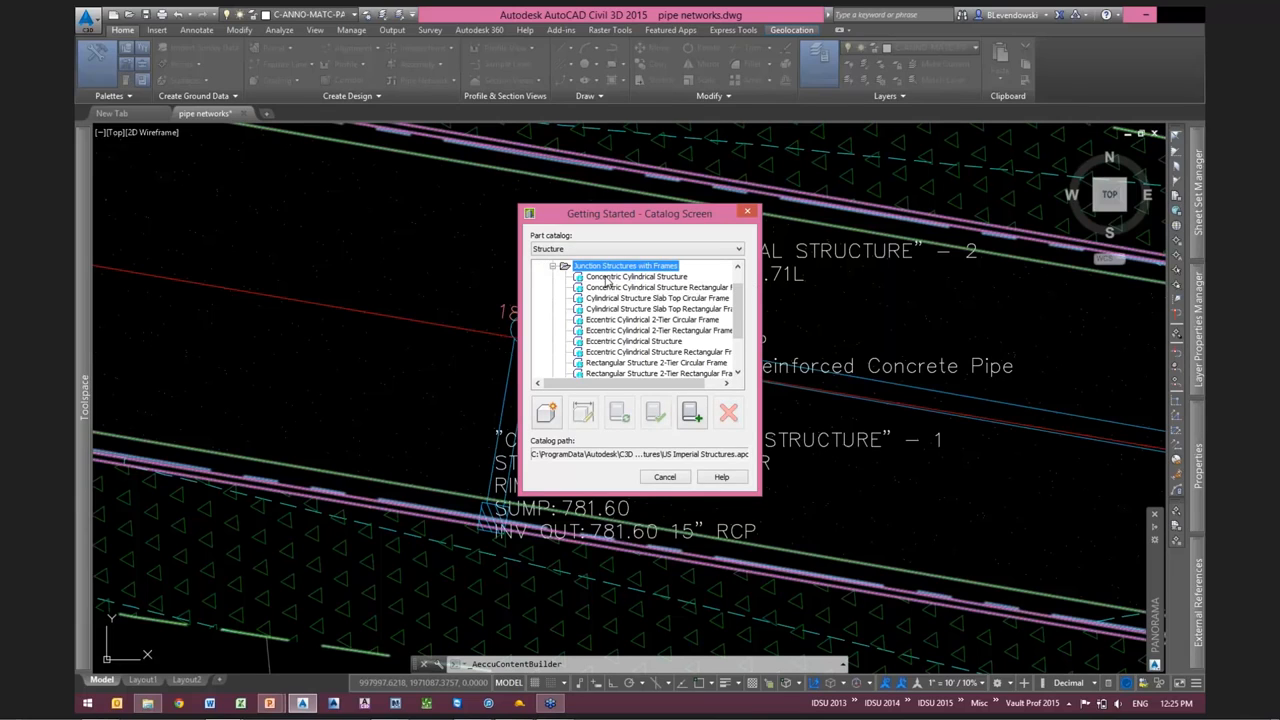
{"action": "left_click", "coordinate": [606, 277]}
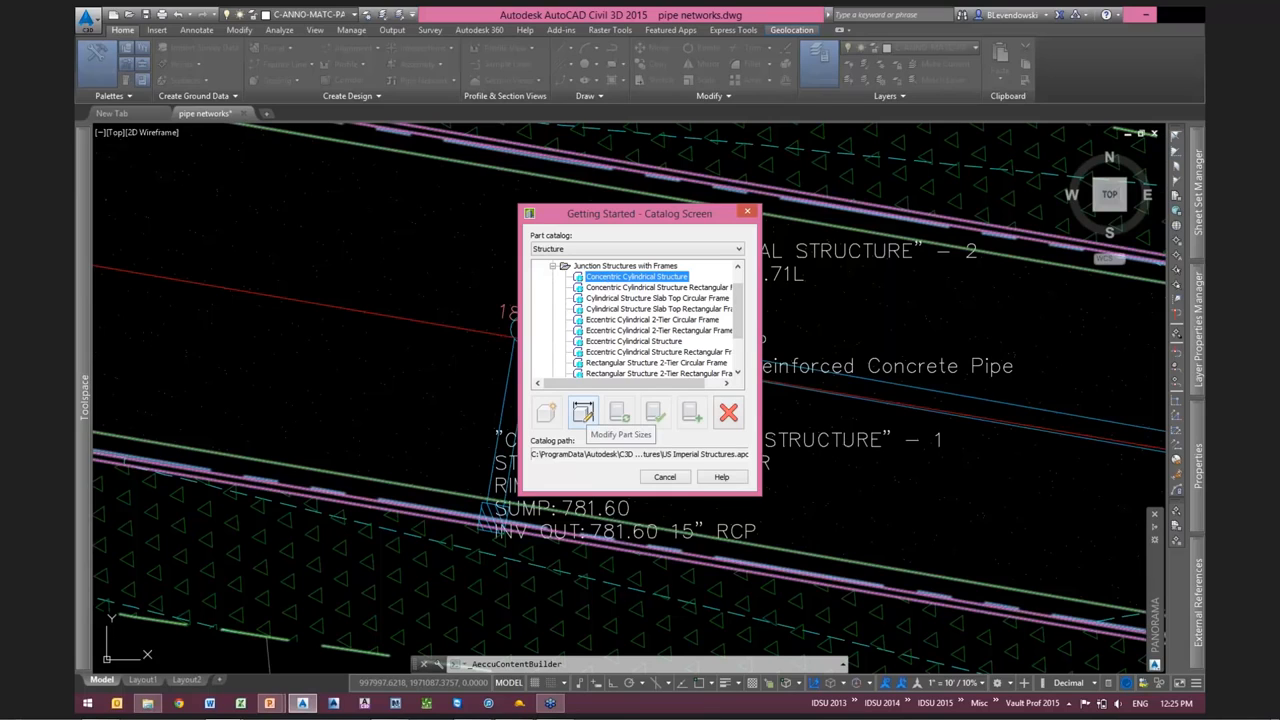
{"action": "left_click", "coordinate": [583, 412]}
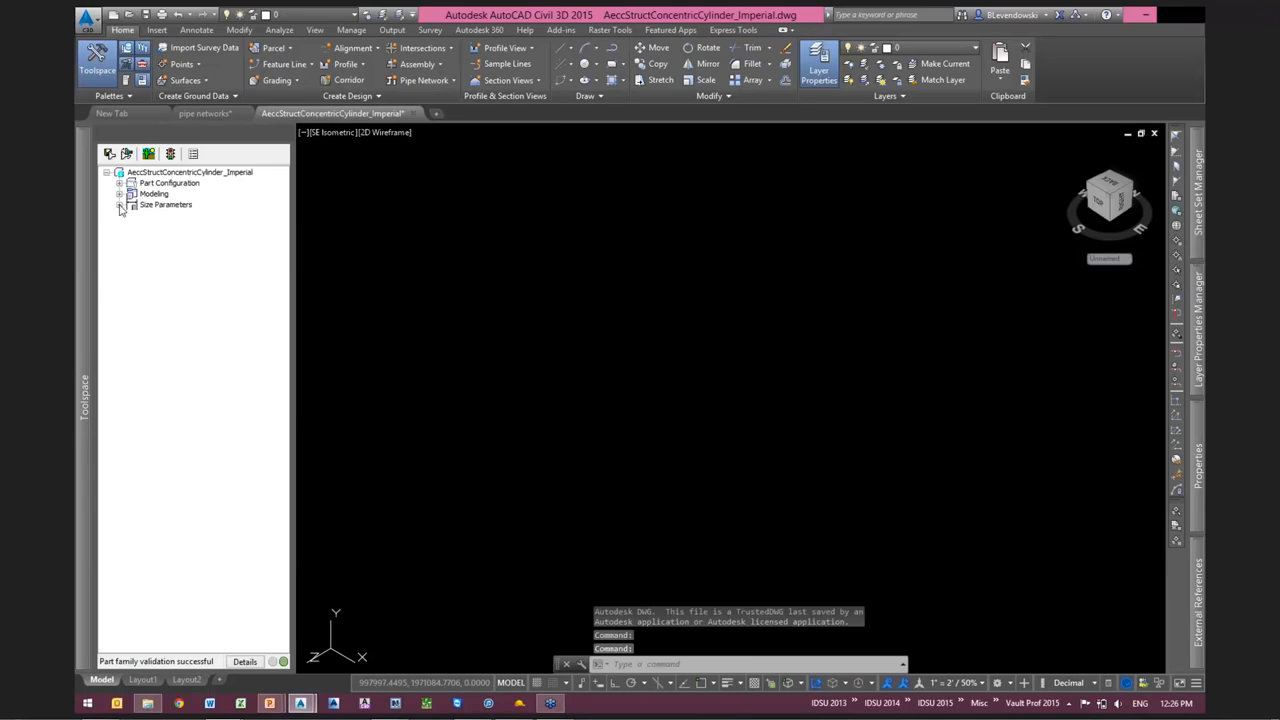
Open the PrtSN size parameter in the part sizes table and widen its column to show the full part size name
{"action": "left_click", "coordinate": [119, 205]}
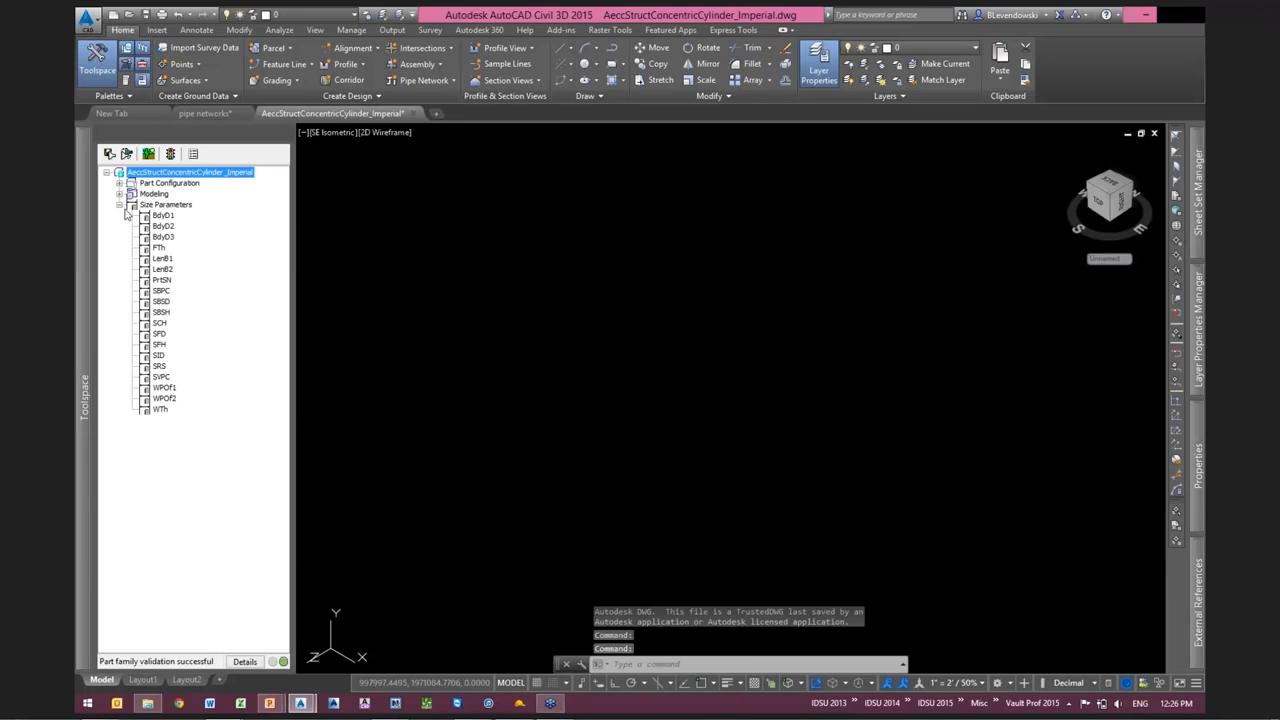
{"action": "left_click", "coordinate": [162, 281]}
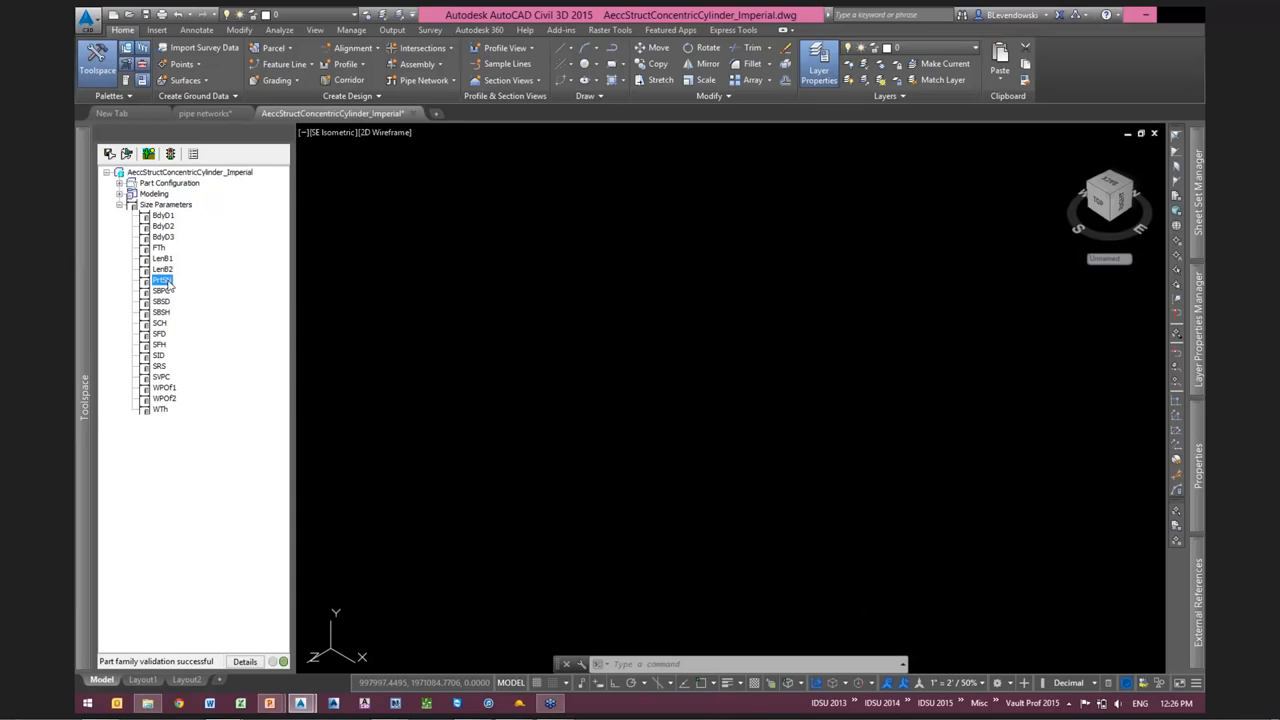
{"action": "left_click", "coordinate": [169, 284]}
{"action": "right_click", "coordinate": [174, 291]}
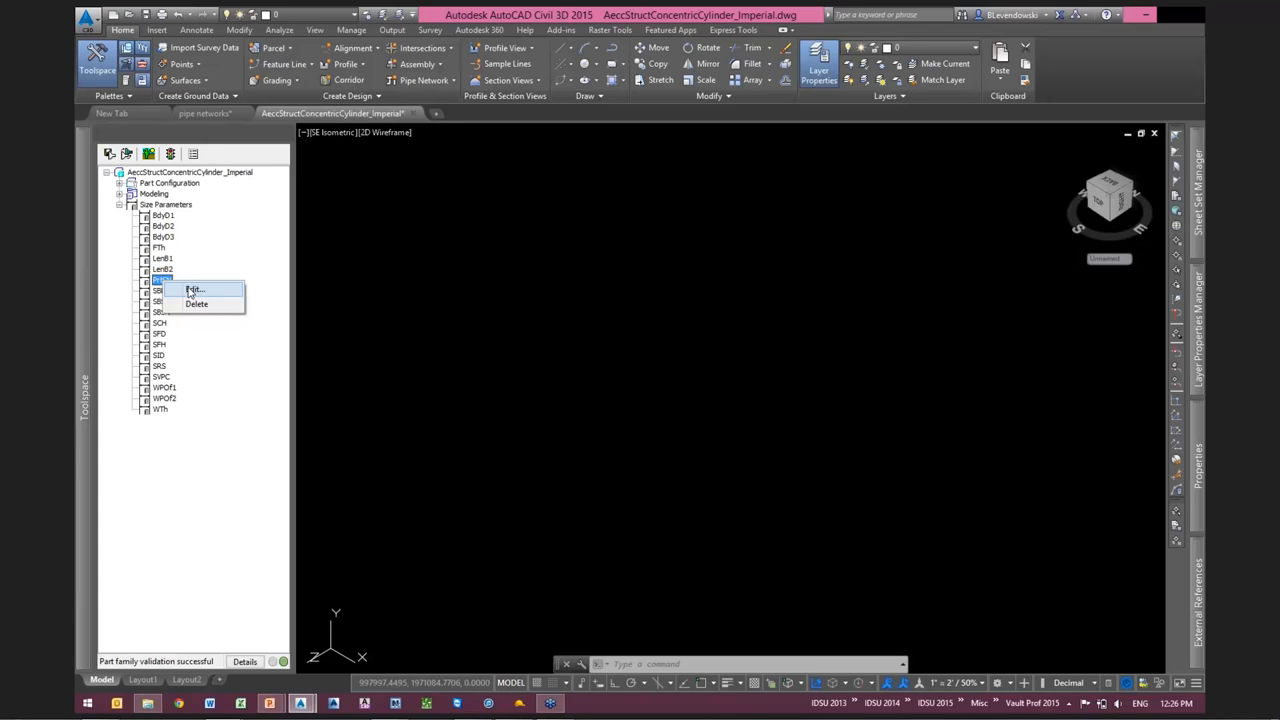
{"action": "left_click", "coordinate": [194, 290]}
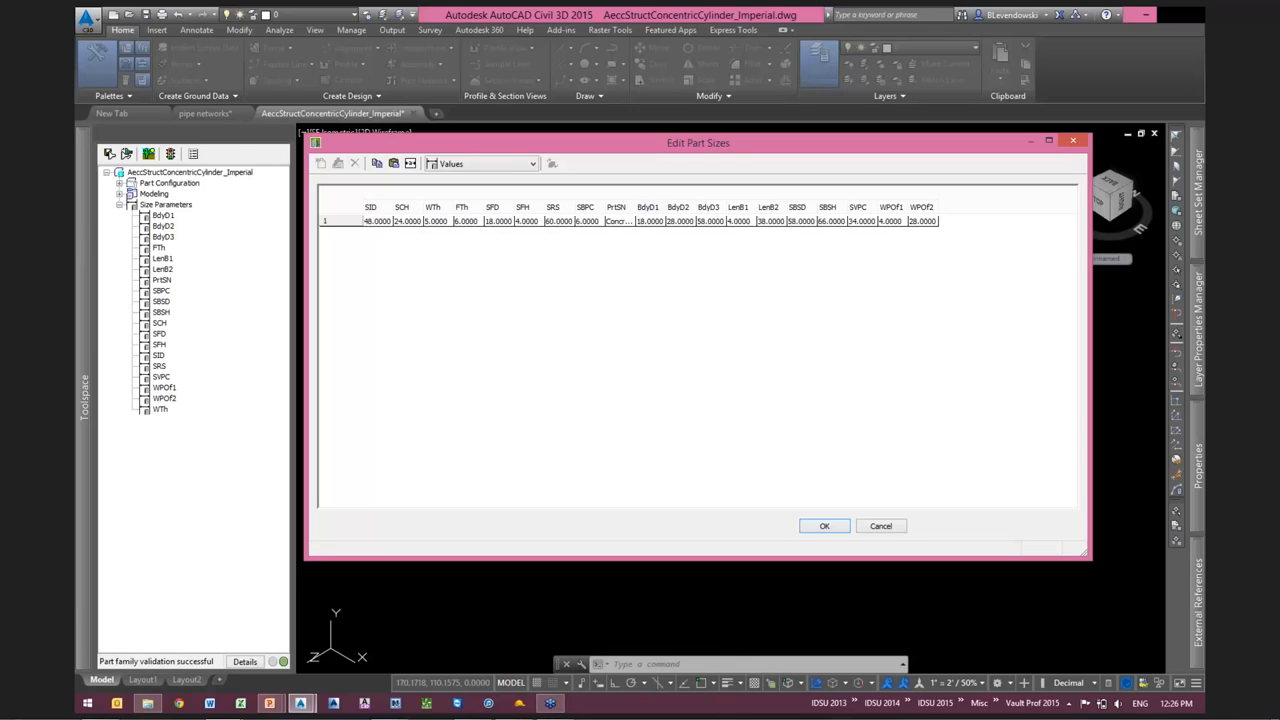
{"action": "left_click_drag", "start_coordinate": [635, 207], "coordinate": [768, 212]}
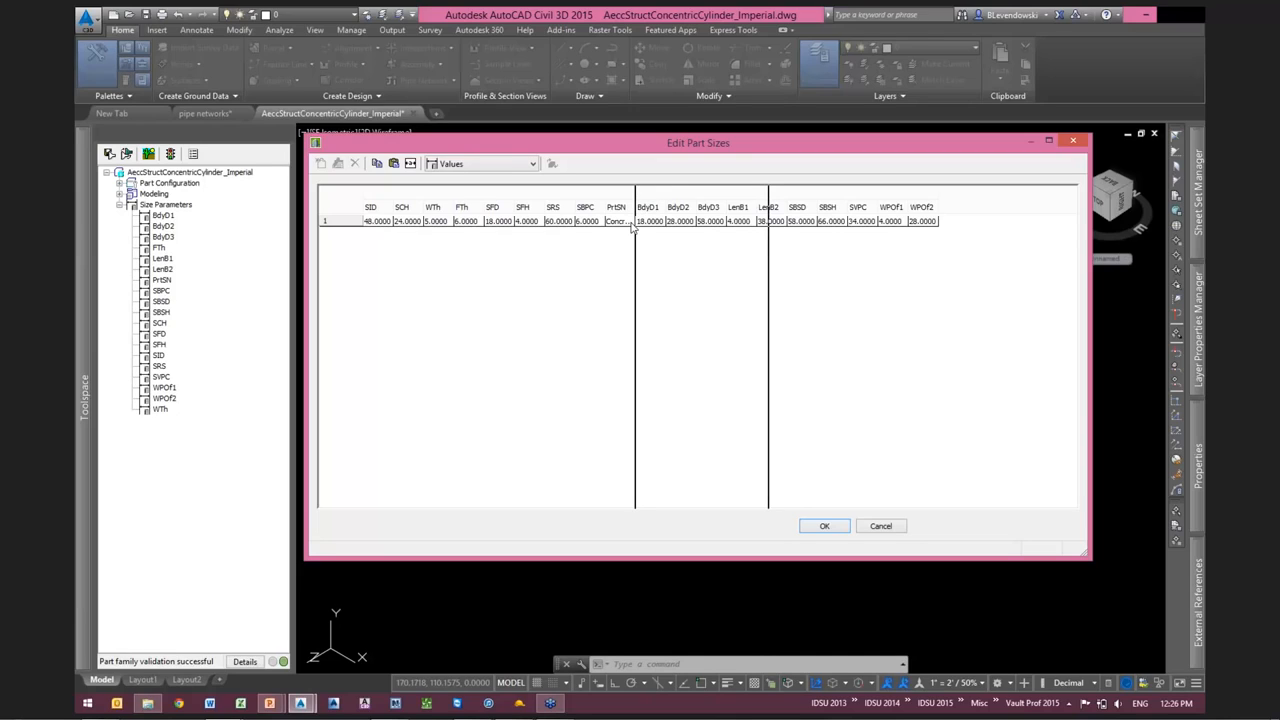
{"action": "left_click_drag", "start_coordinate": [632, 228], "coordinate": [697, 228]}
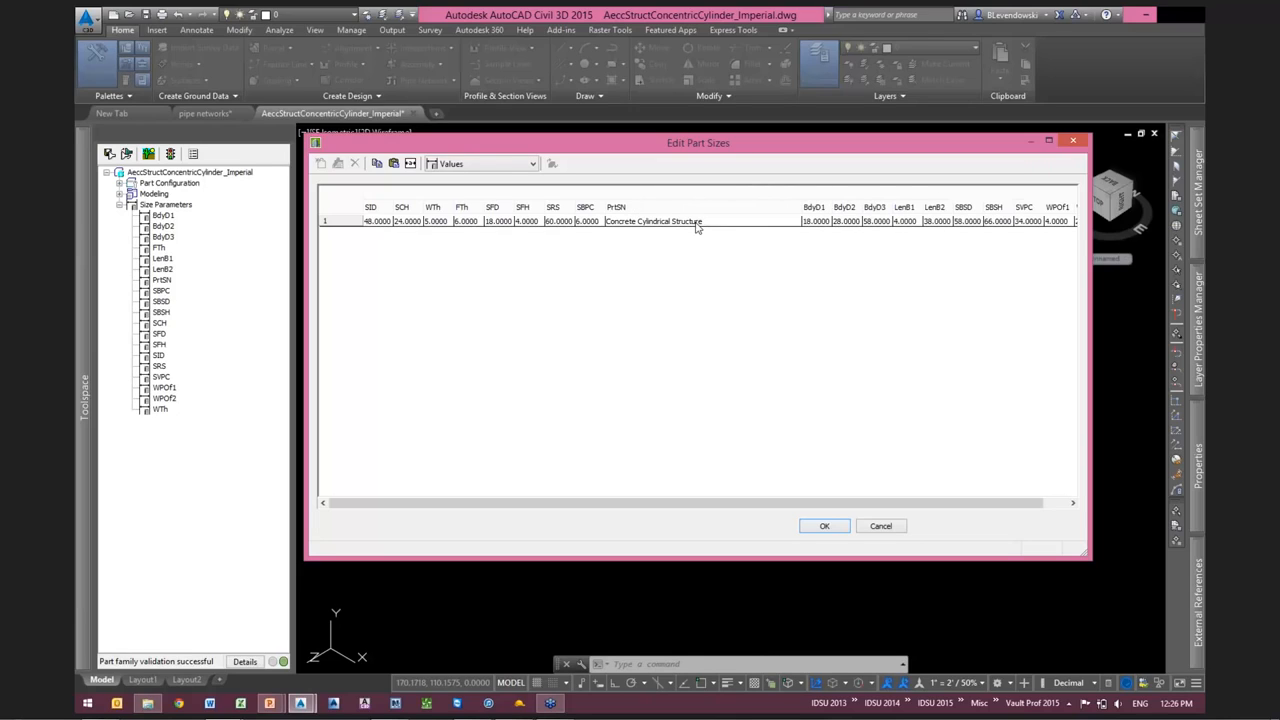
{"action": "left_click", "coordinate": [651, 219]}
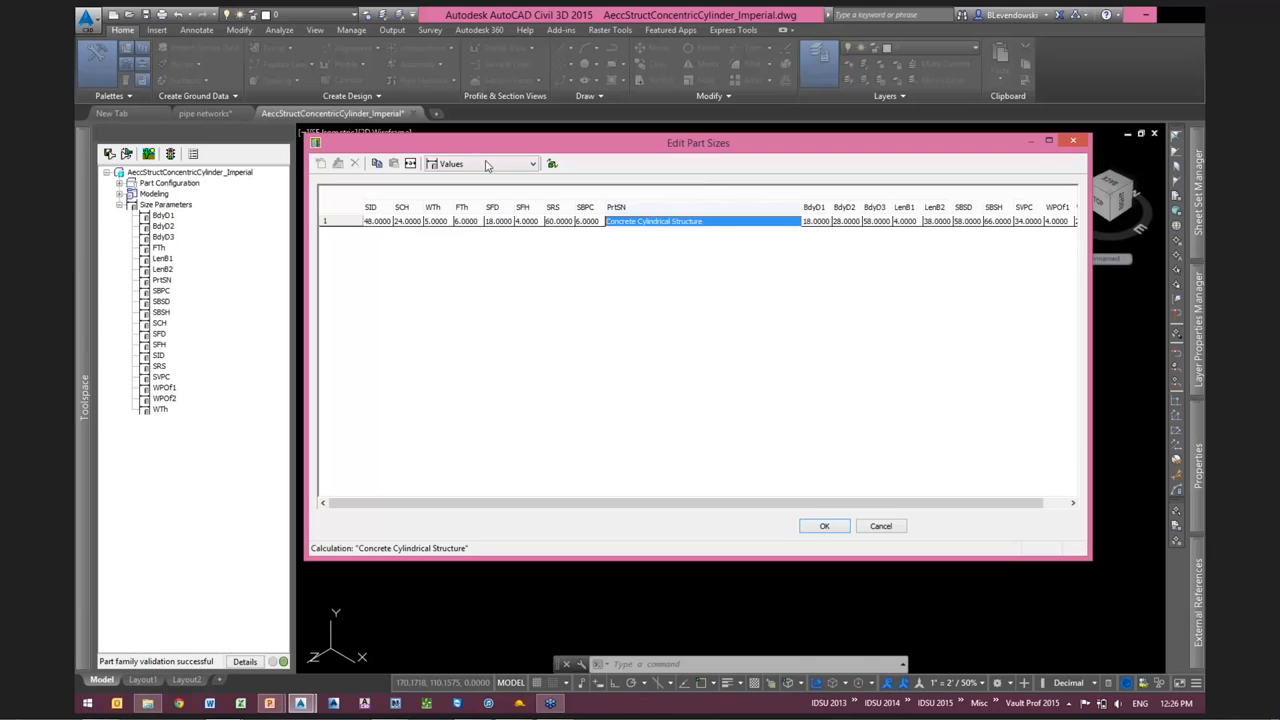
Change the data storage of the PrtSN part size name to Table in the parameter configuration
{"action": "left_click", "coordinate": [487, 165]}
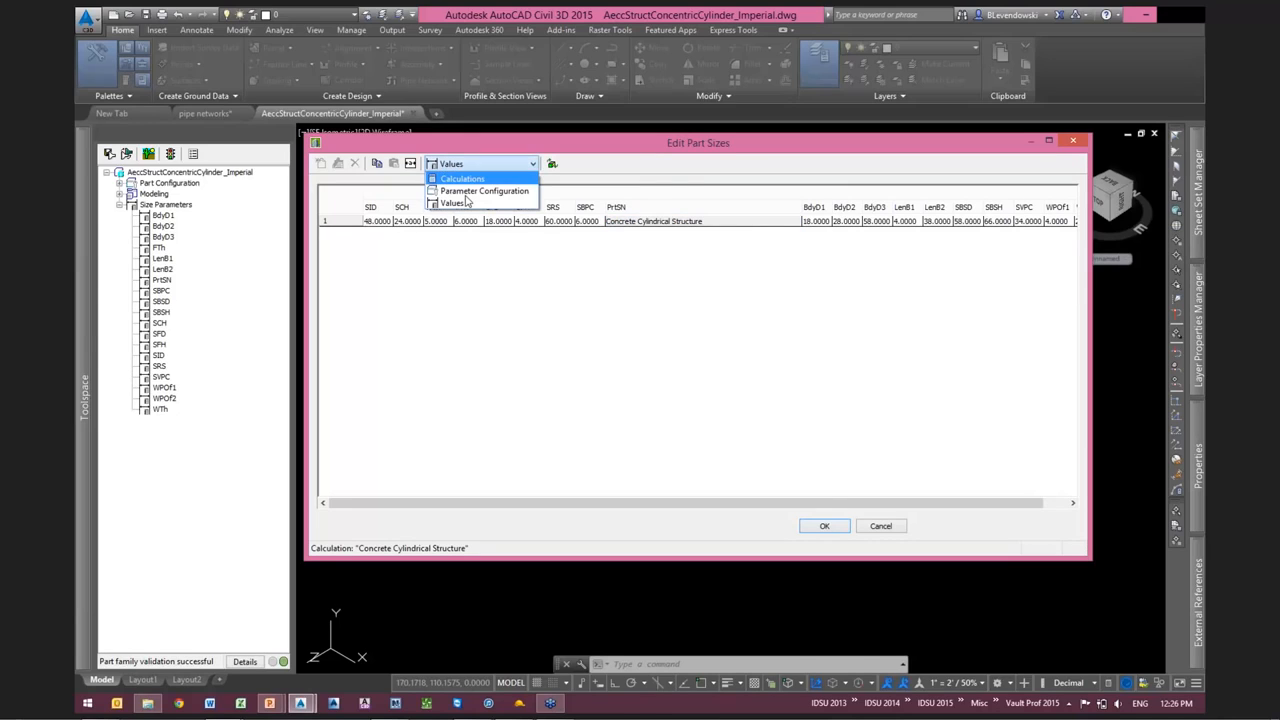
{"action": "left_click", "coordinate": [476, 199]}
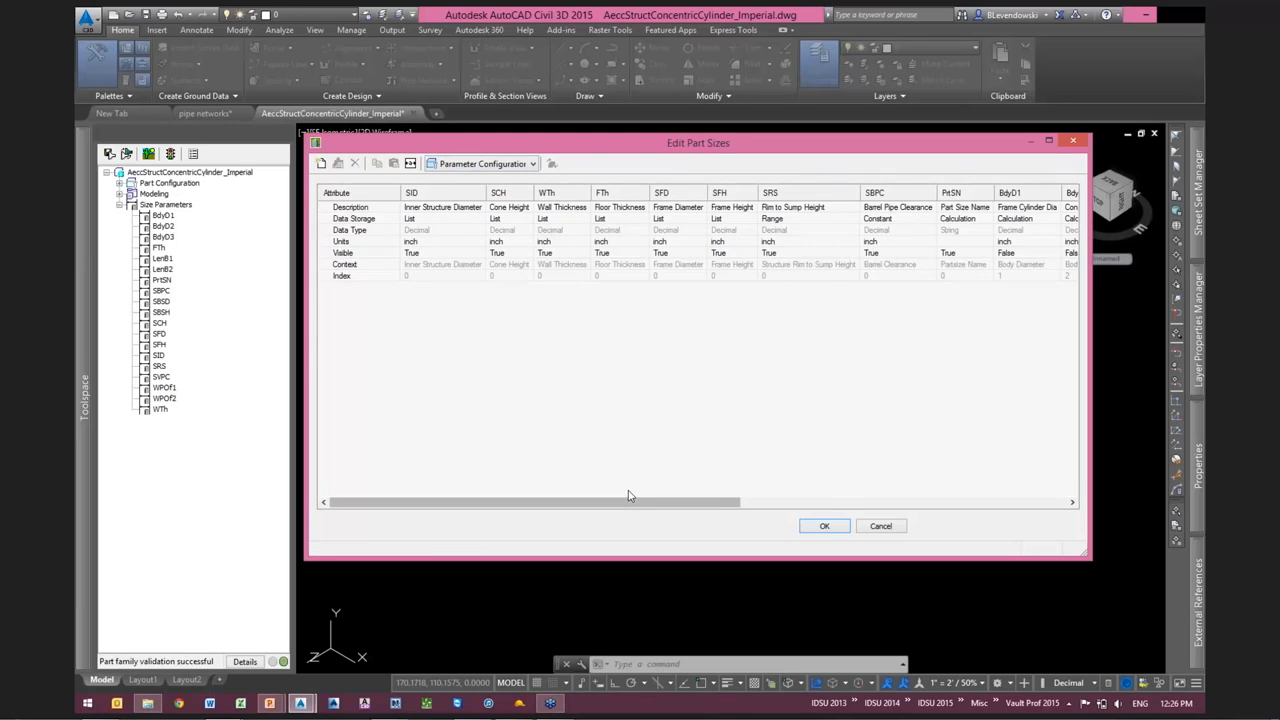
{"action": "left_click_drag", "start_coordinate": [629, 500], "coordinate": [730, 500]}
{"action": "left_click", "coordinate": [777, 219]}
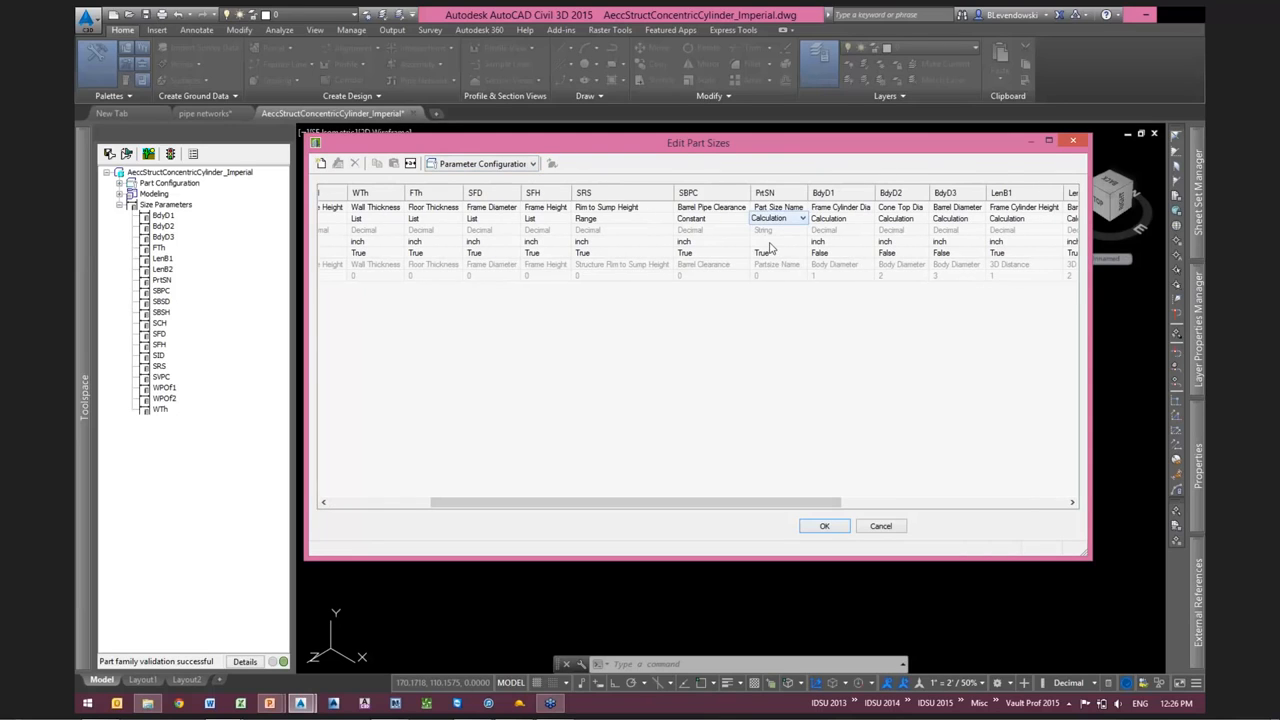
{"action": "left_click", "coordinate": [776, 219]}
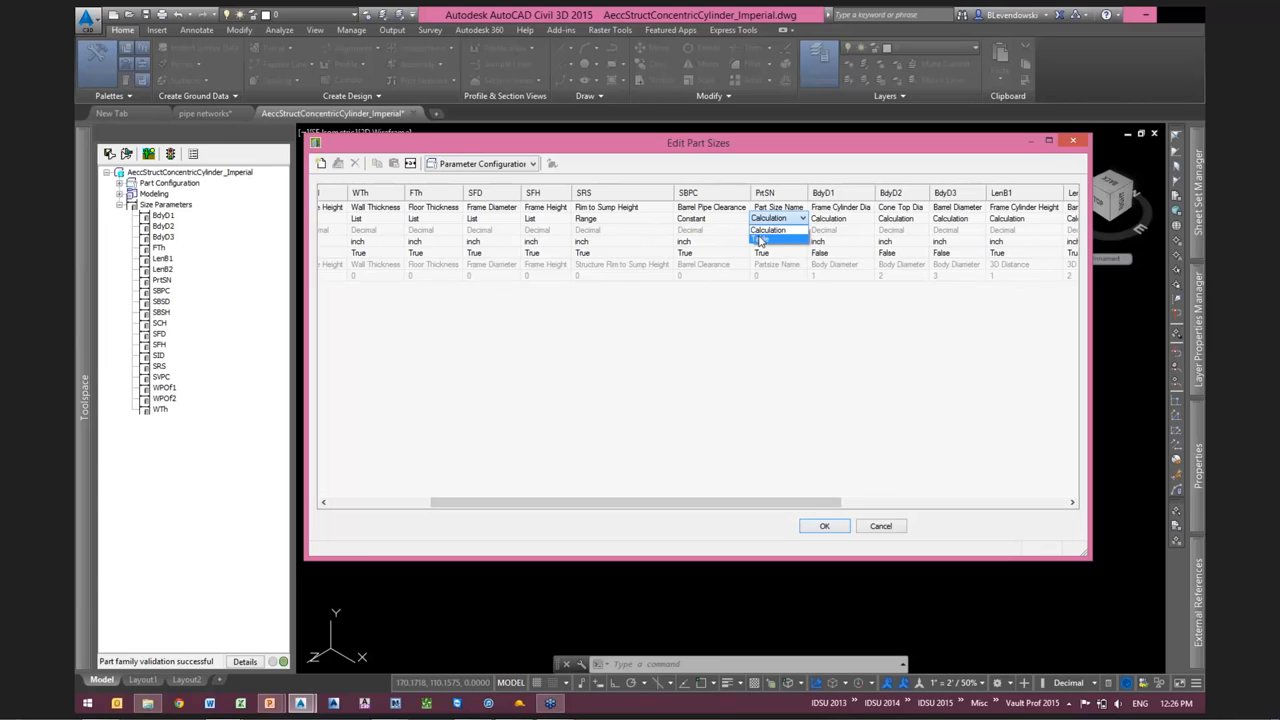
{"action": "left_click", "coordinate": [760, 240]}
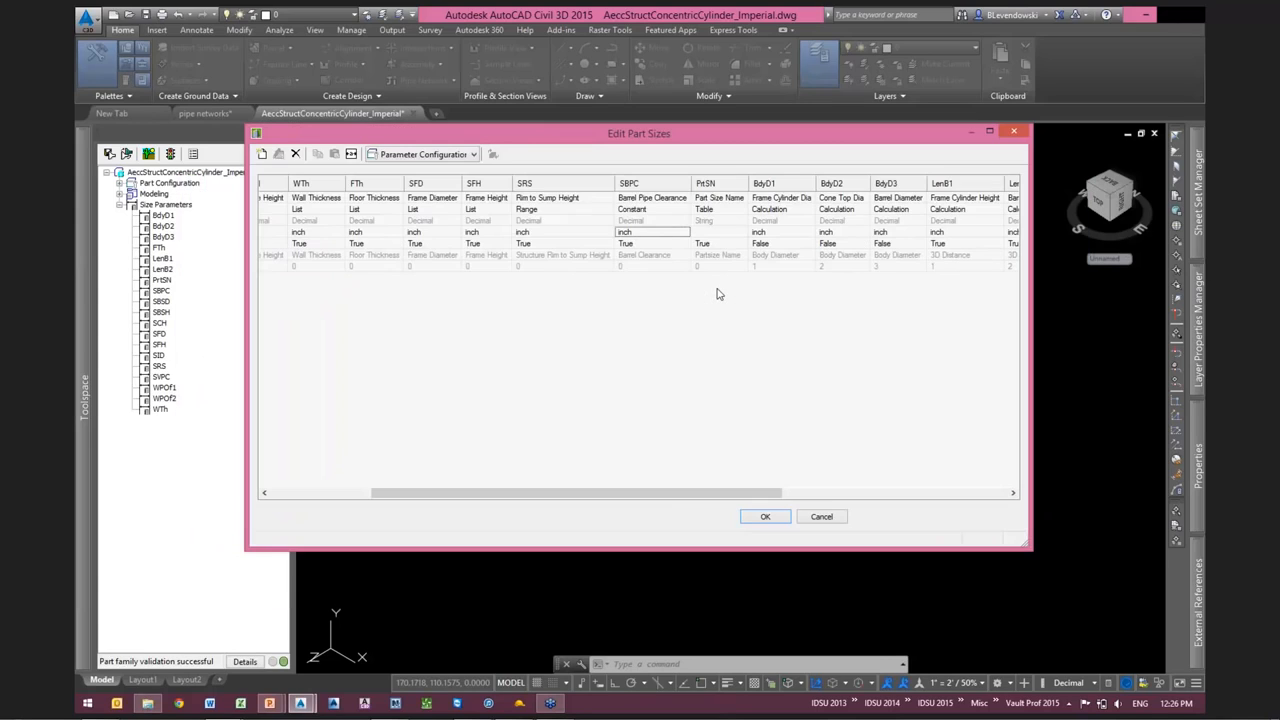
Return to the part size values and set the PrtSN part size name to STMH
{"action": "left_click", "coordinate": [425, 156]}
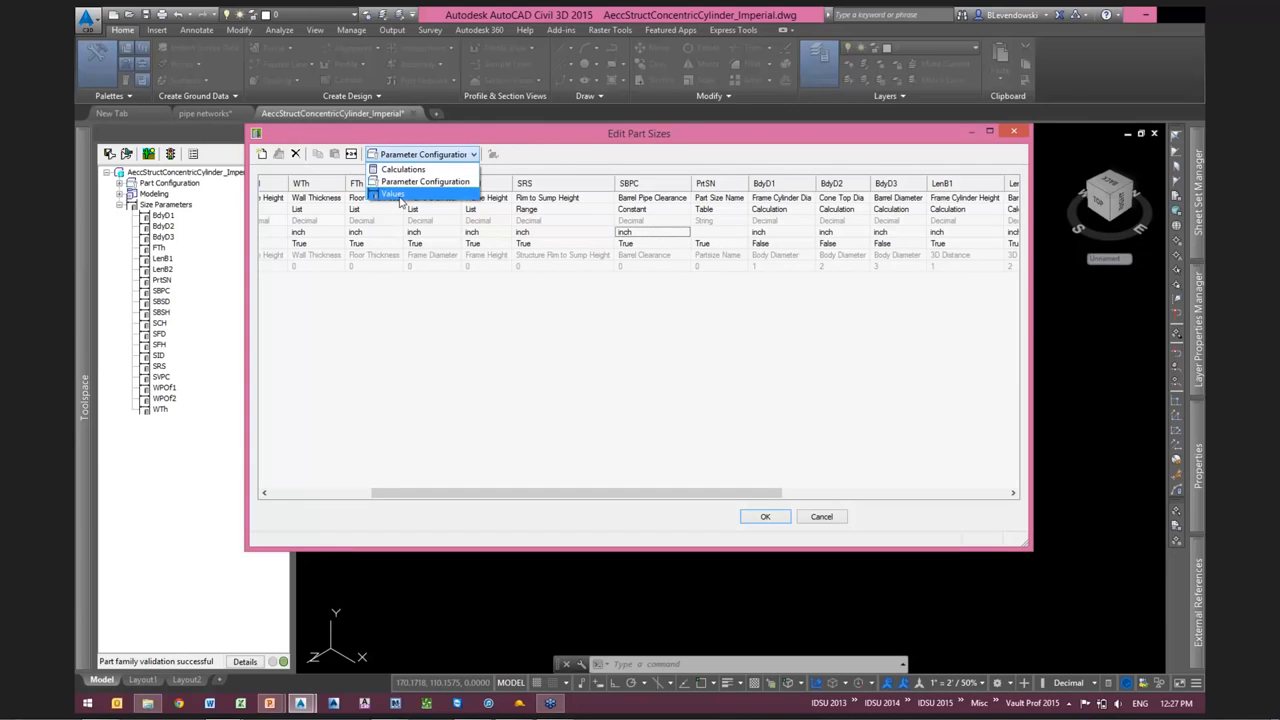
{"action": "left_click", "coordinate": [395, 194]}
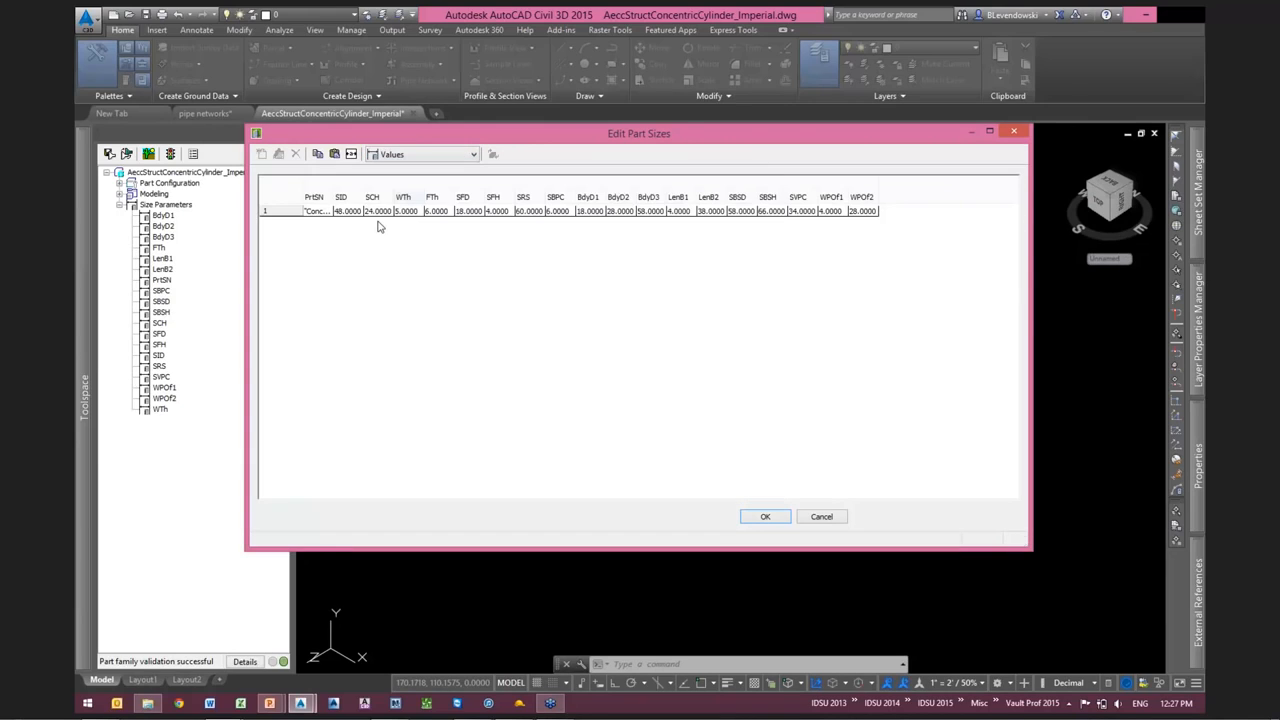
{"action": "left_click", "coordinate": [316, 211]}
{"action": "left_click_drag", "start_coordinate": [333, 197], "coordinate": [551, 197]}
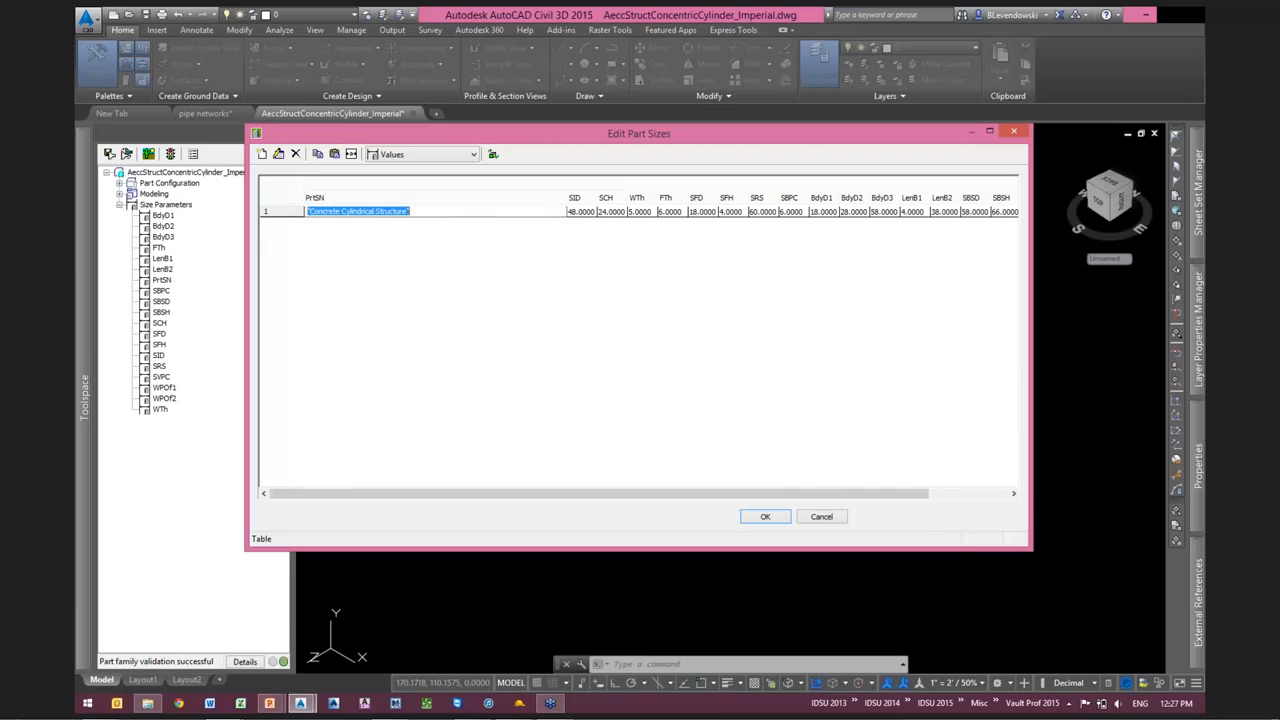
{"action": "type", "text": "STMH"}
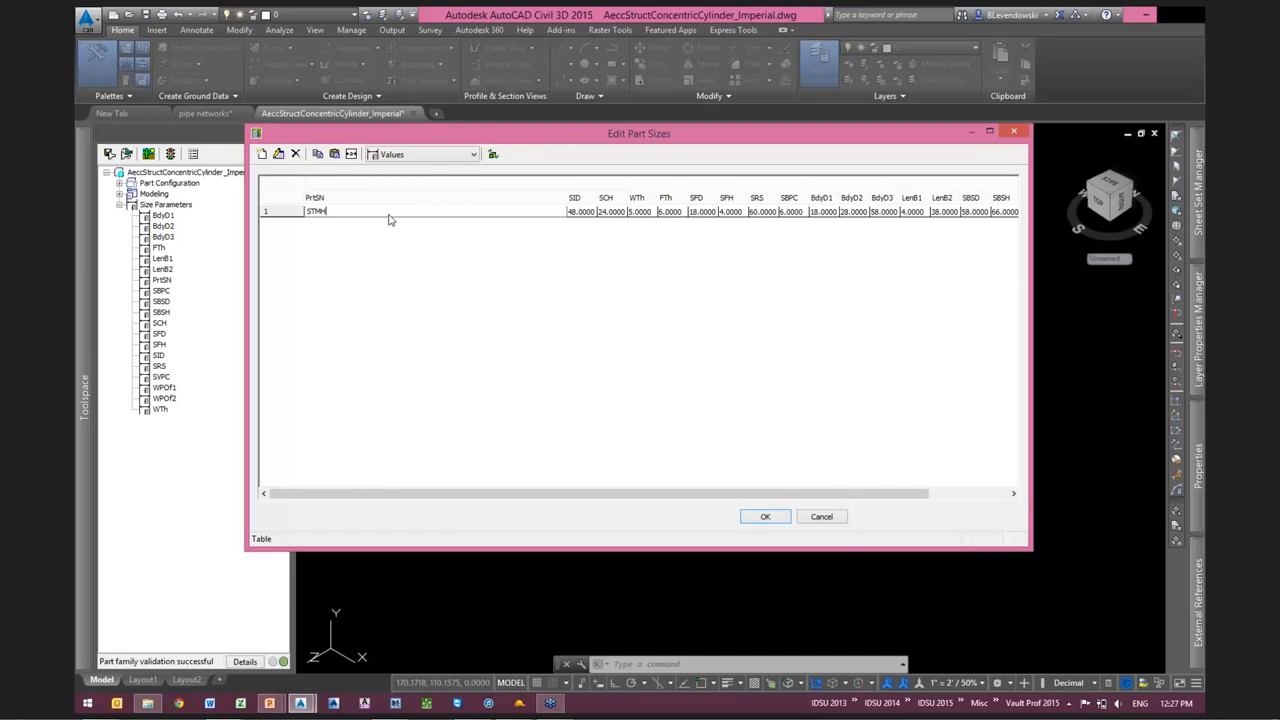
{"action": "key", "text": "Return"}
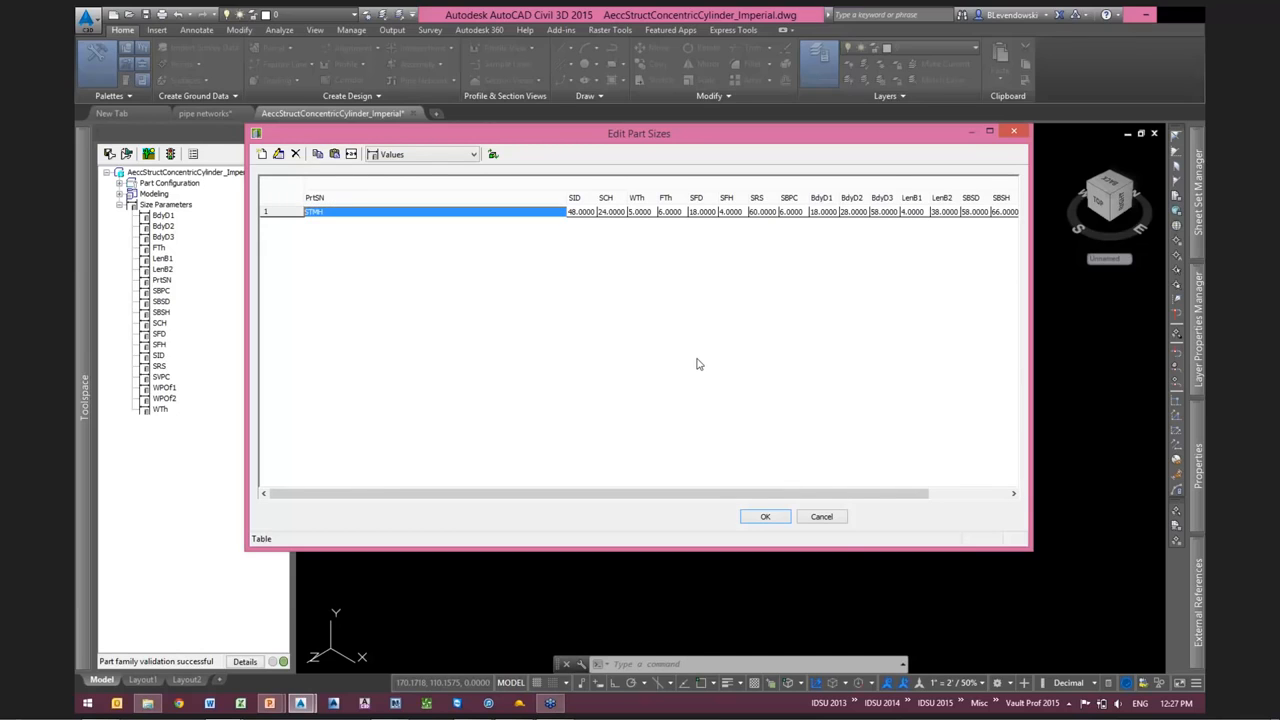
{"action": "left_click", "coordinate": [698, 363]}
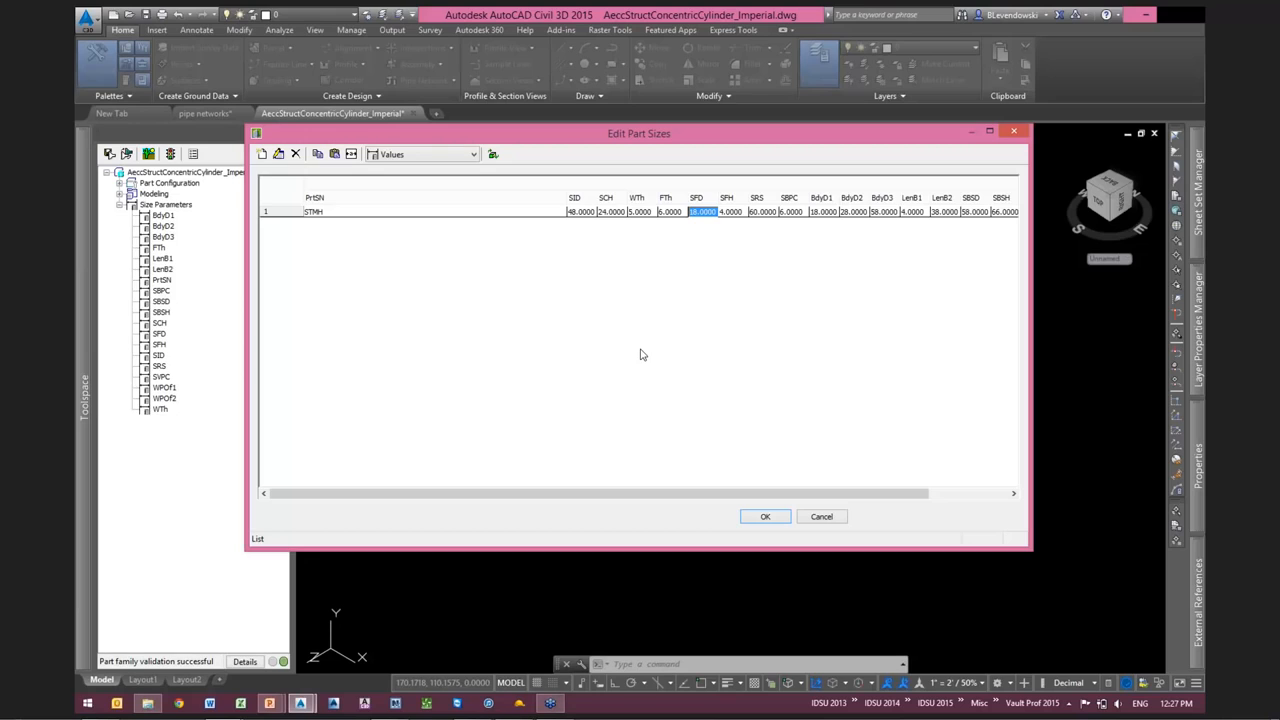
Check the size table's calculations, accept the edited part sizes, then save the part family and close Part Builder
{"action": "left_click", "coordinate": [410, 154]}
{"action": "left_click", "coordinate": [400, 166]}
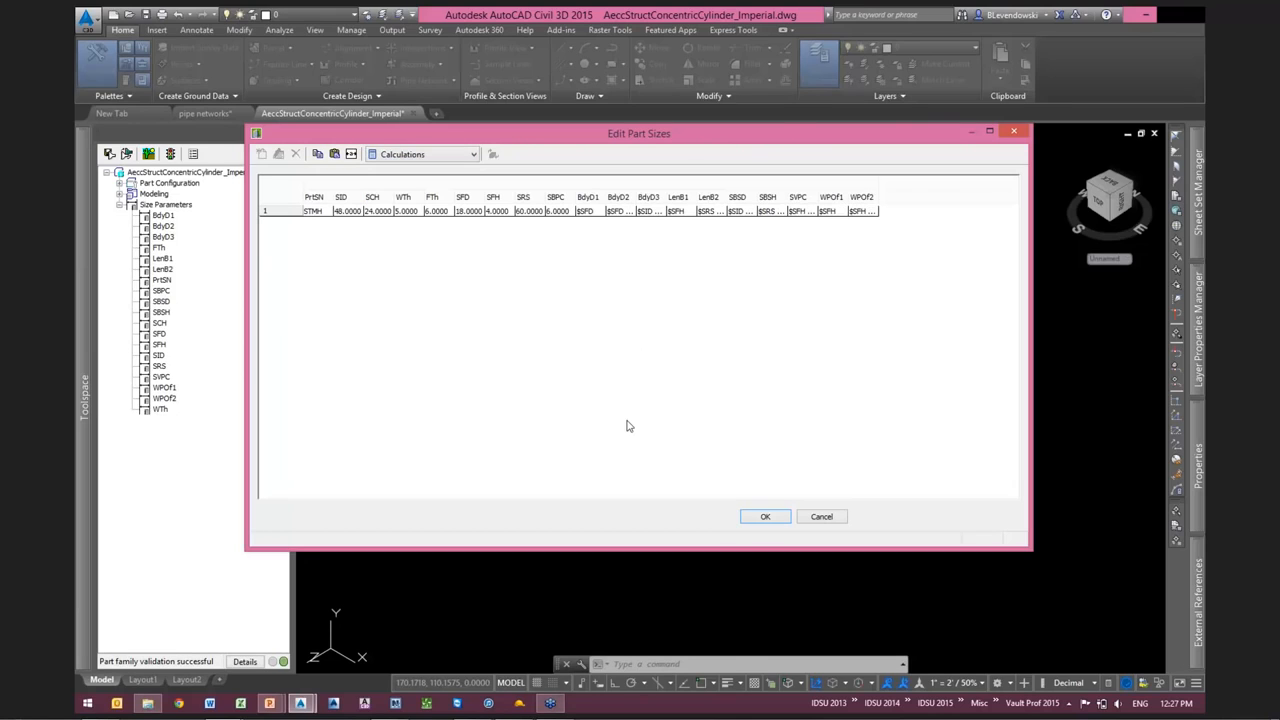
{"action": "left_click", "coordinate": [764, 518]}
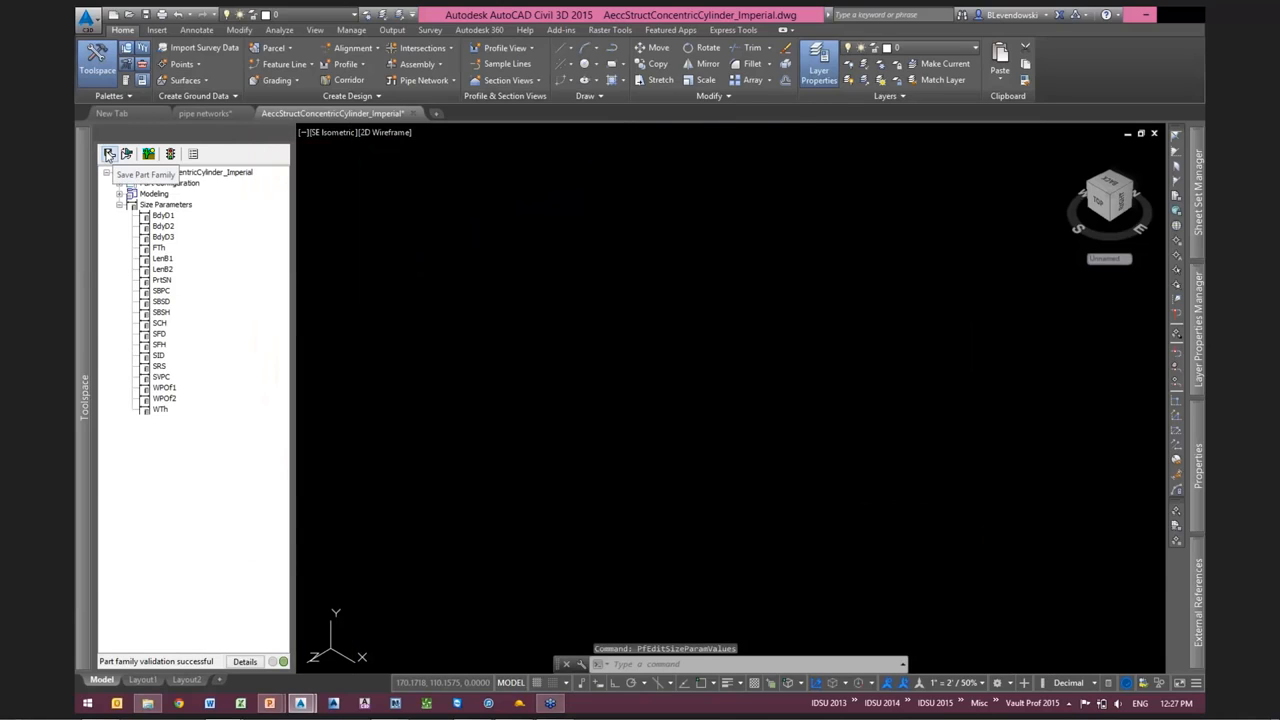
{"action": "left_click", "coordinate": [108, 154]}
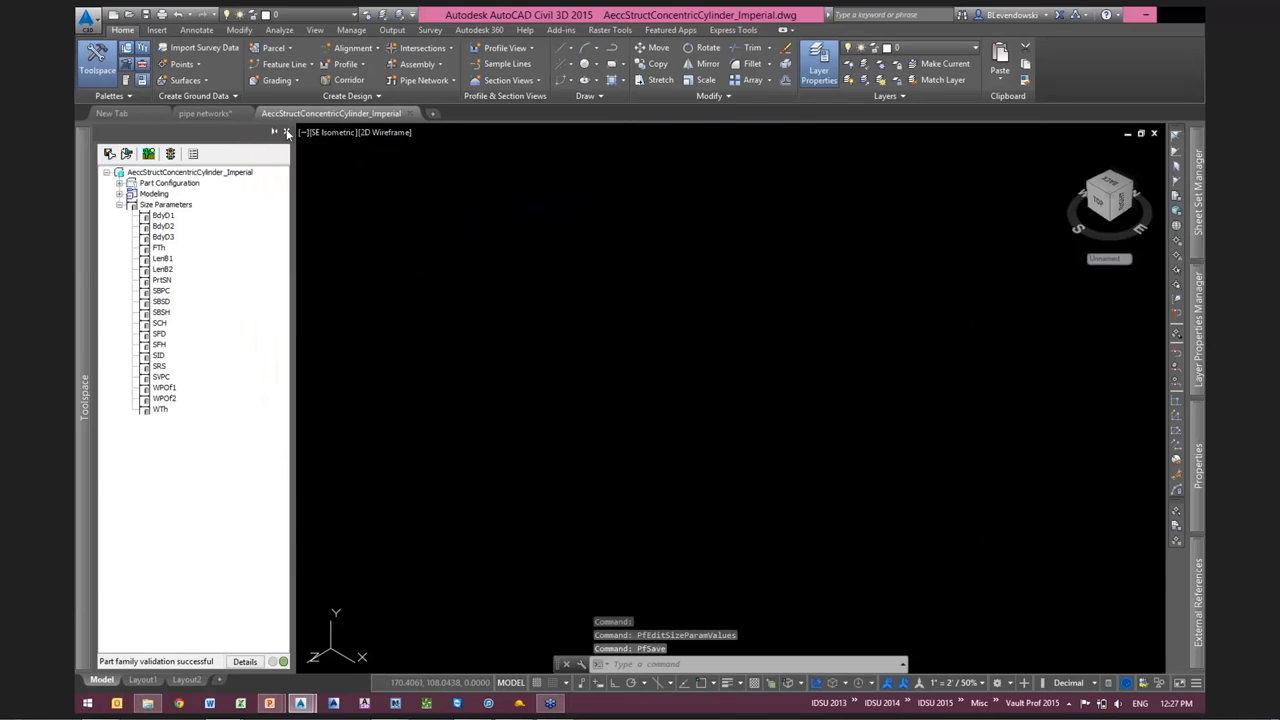
{"action": "left_click", "coordinate": [284, 134]}
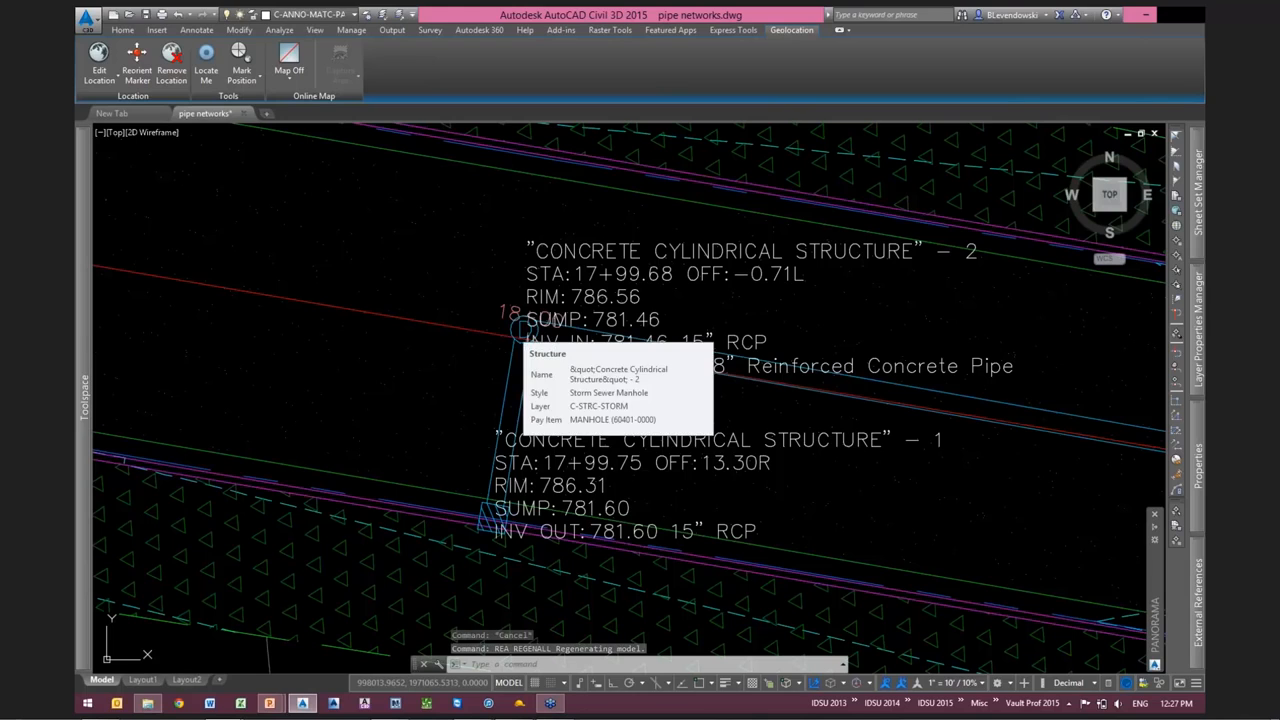
Swap the manhole at station 18+00 to the Concentric Structure 72 dia 24 frame part size and regenerate the drawing
{"action": "left_click", "coordinate": [513, 333]}
{"action": "right_click", "coordinate": [456, 266]}
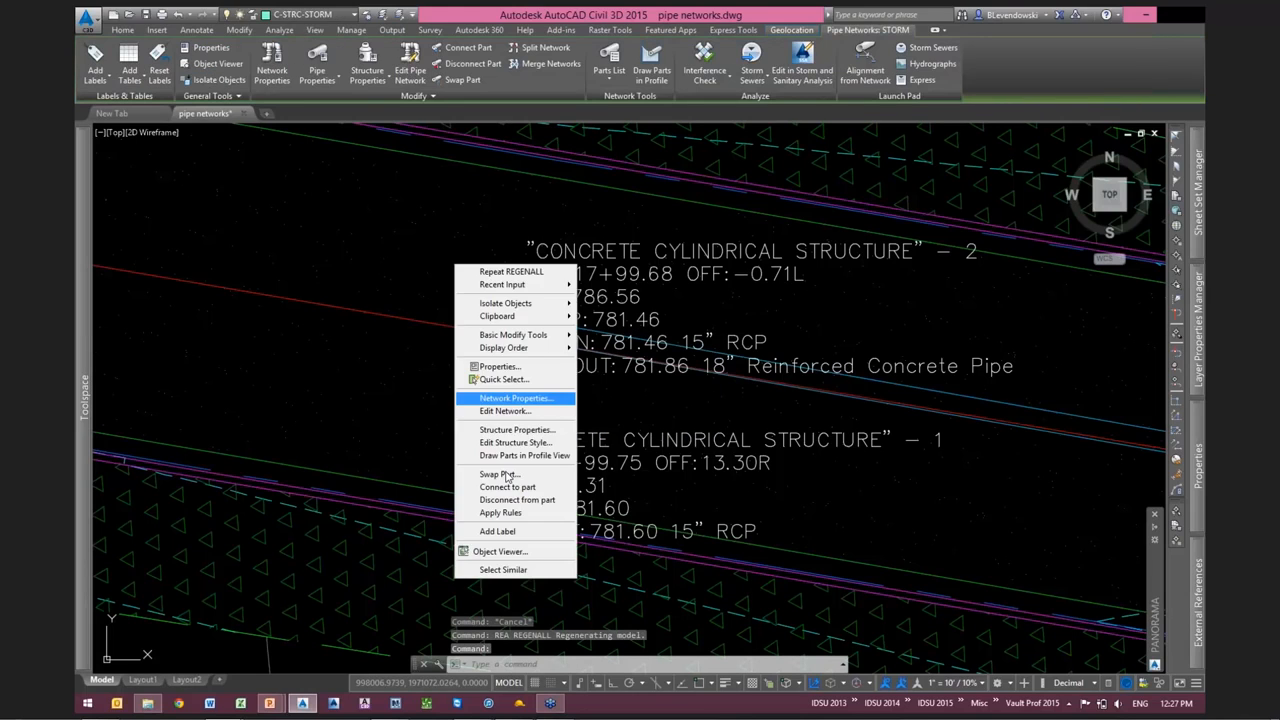
{"action": "left_click", "coordinate": [516, 472]}
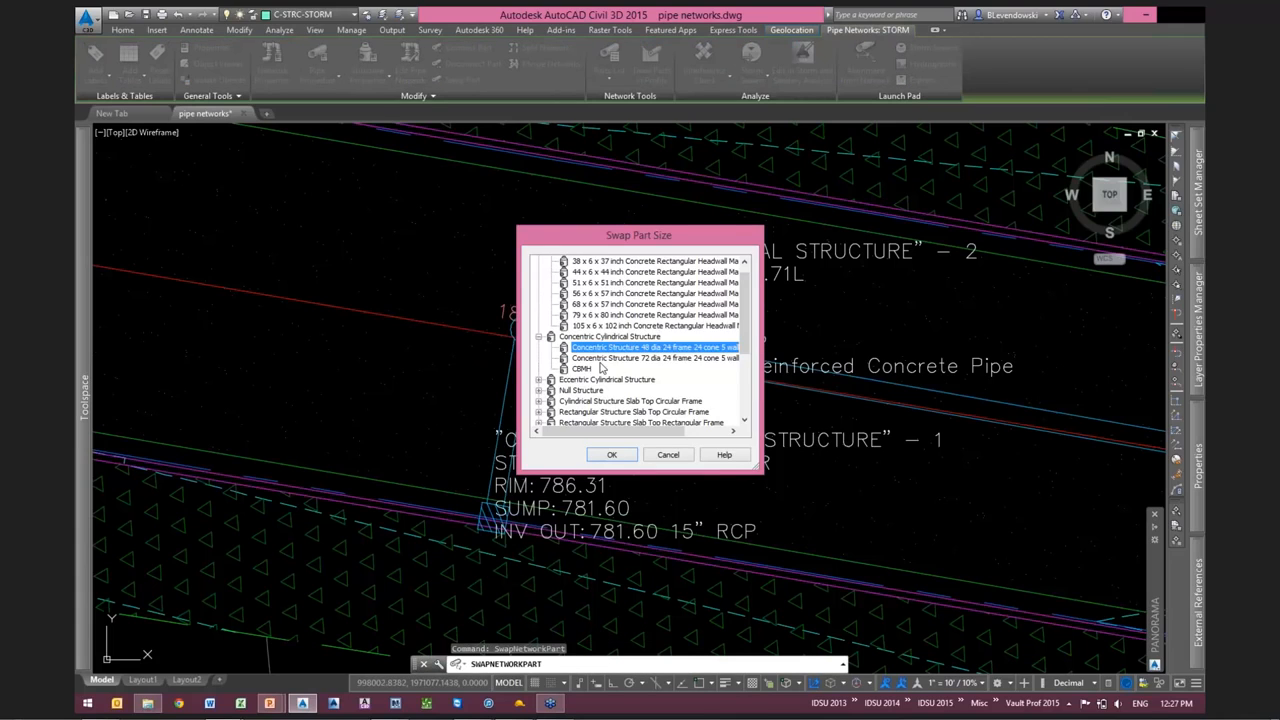
{"action": "left_click", "coordinate": [607, 358]}
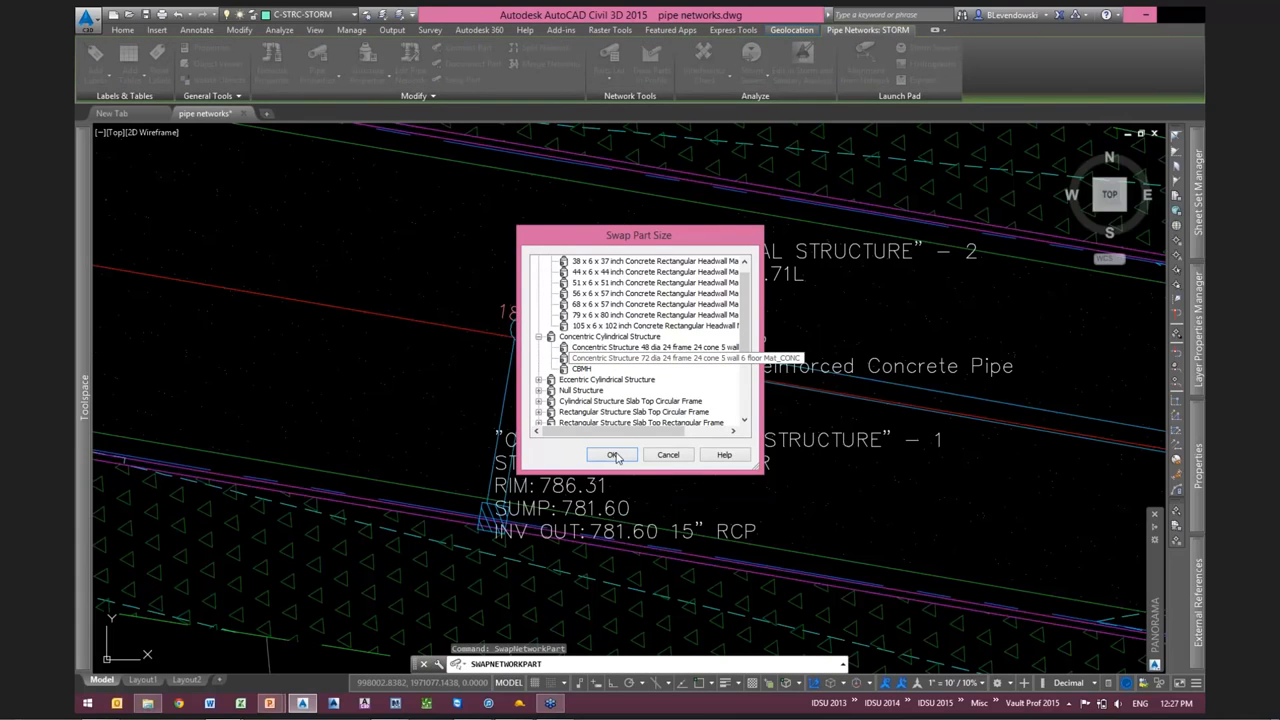
{"action": "left_click", "coordinate": [611, 454]}
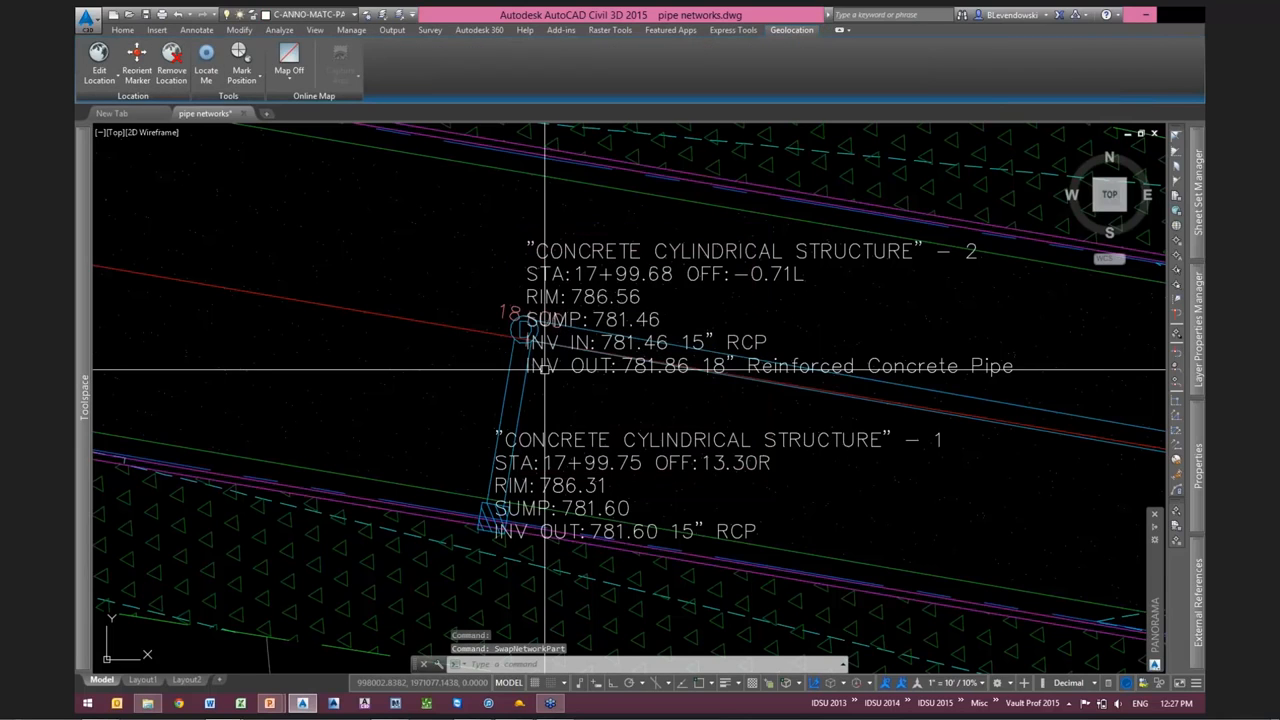
{"action": "type", "text": "REA"}
{"action": "key", "text": "Return"}
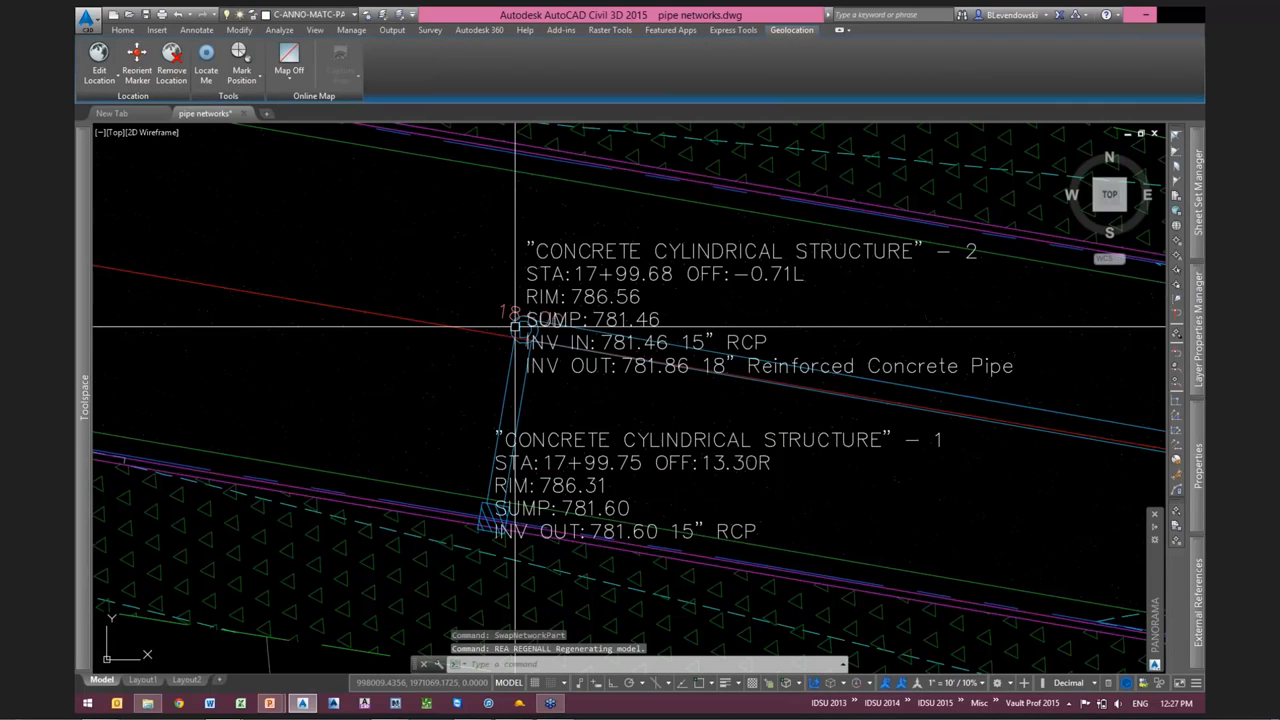
Swap the manhole at station 18+00 back to the Concentric Structure 48 dia 24 frame part size
{"action": "middle_click_drag", "start_coordinate": [515, 326], "coordinate": [438, 311]}
{"action": "middle_click_drag", "start_coordinate": [577, 313], "coordinate": [521, 306]}
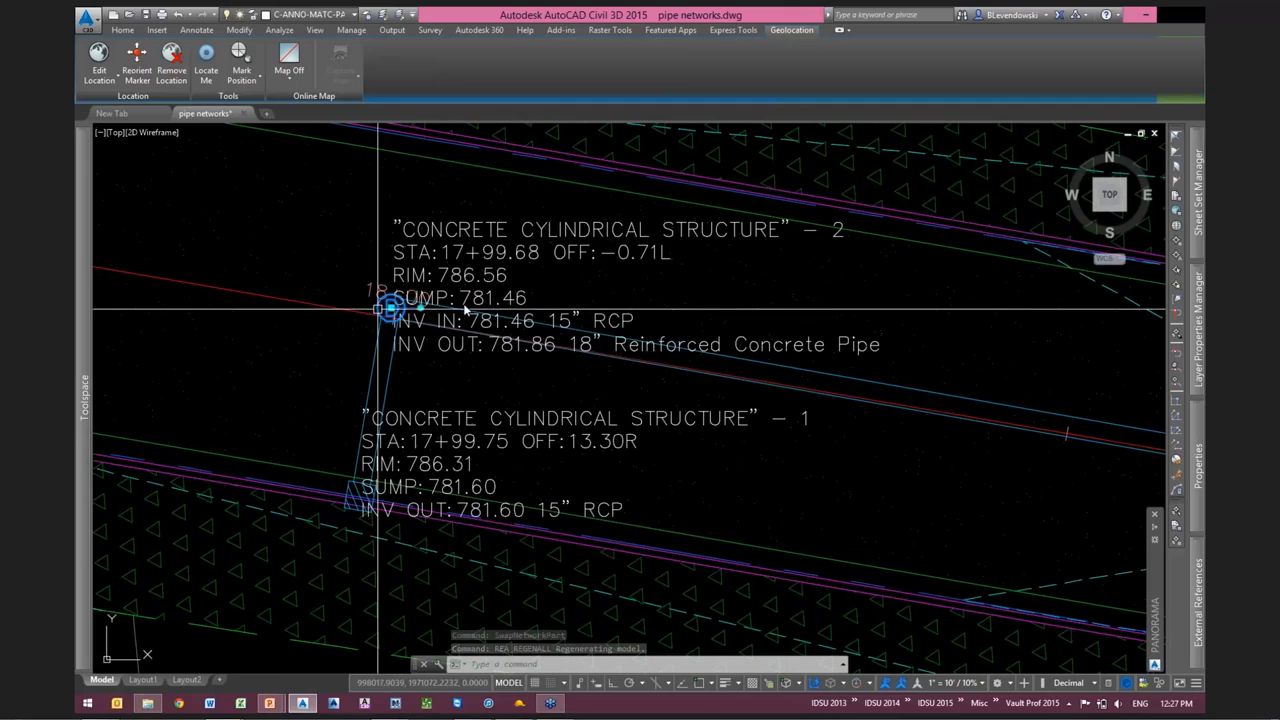
{"action": "right_click", "coordinate": [433, 304]}
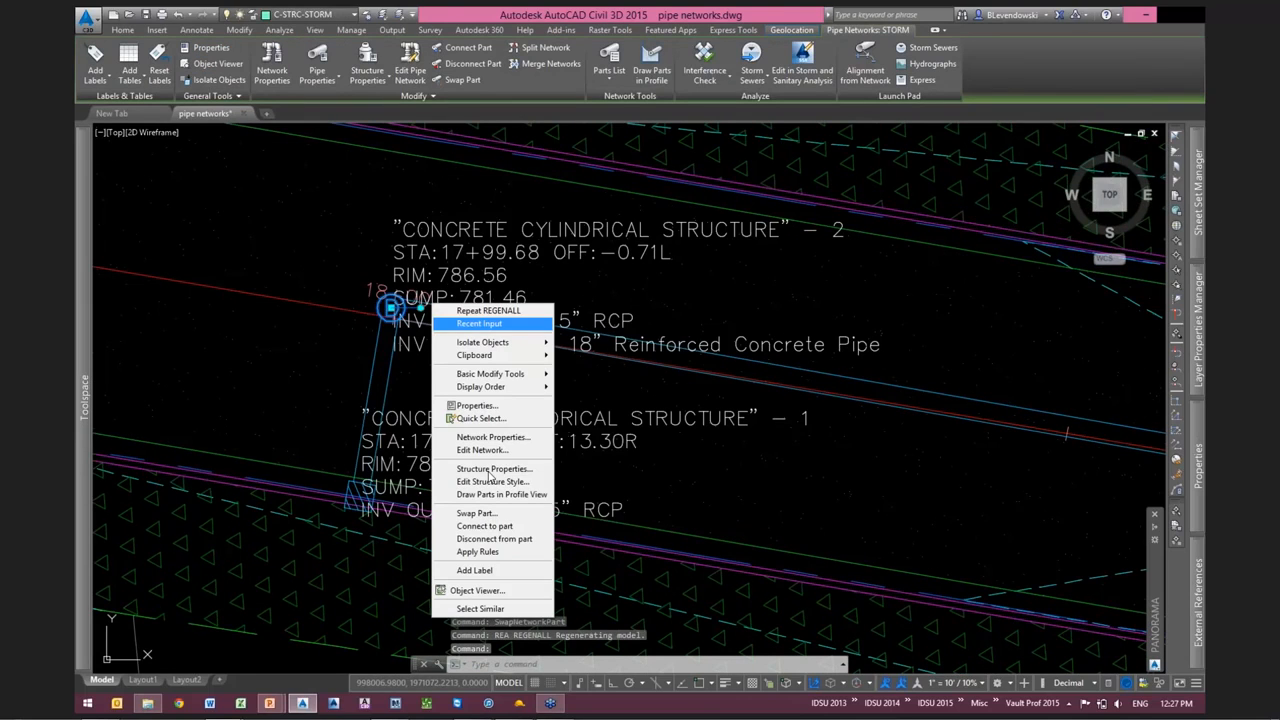
{"action": "left_click", "coordinate": [477, 513]}
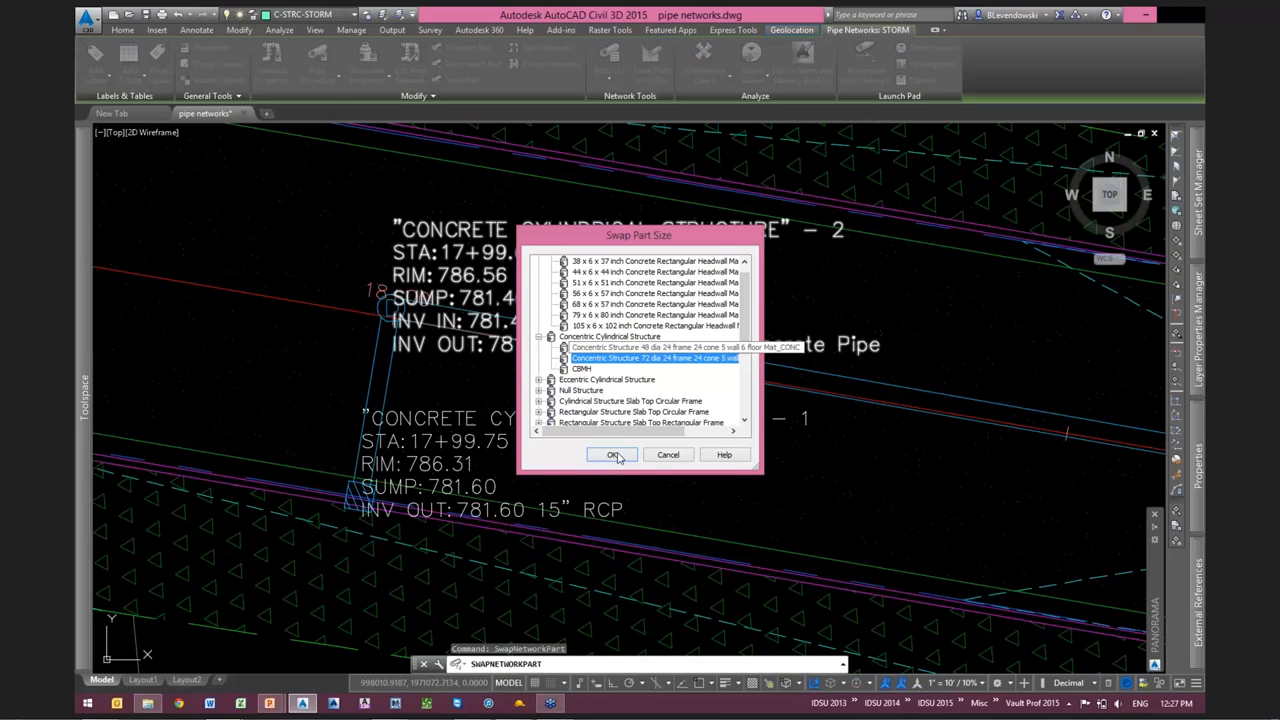
{"action": "left_click", "coordinate": [655, 347]}
{"action": "left_click", "coordinate": [611, 454]}
{"action": "middle_click_drag", "start_coordinate": [378, 350], "coordinate": [507, 377]}
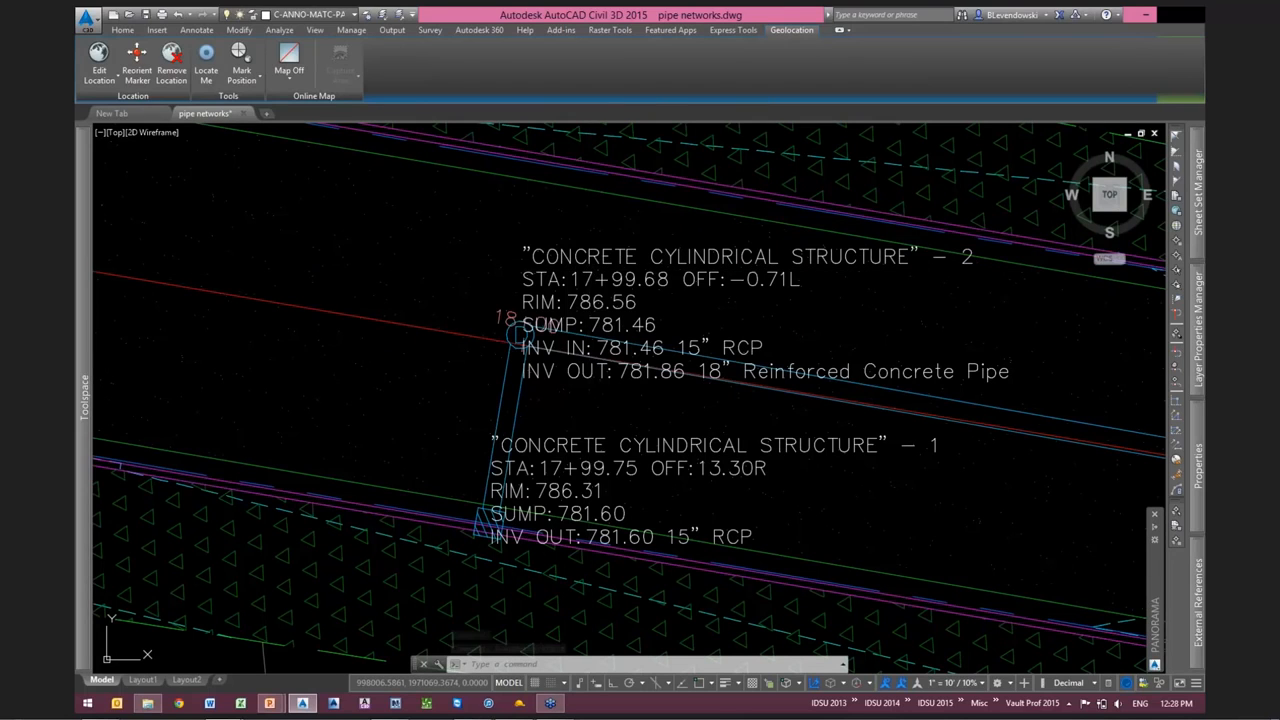
Examine the name and description in the structure properties of the manhole at station 18+00, then close them
{"action": "left_click", "coordinate": [497, 316]}
{"action": "right_click", "coordinate": [497, 316]}
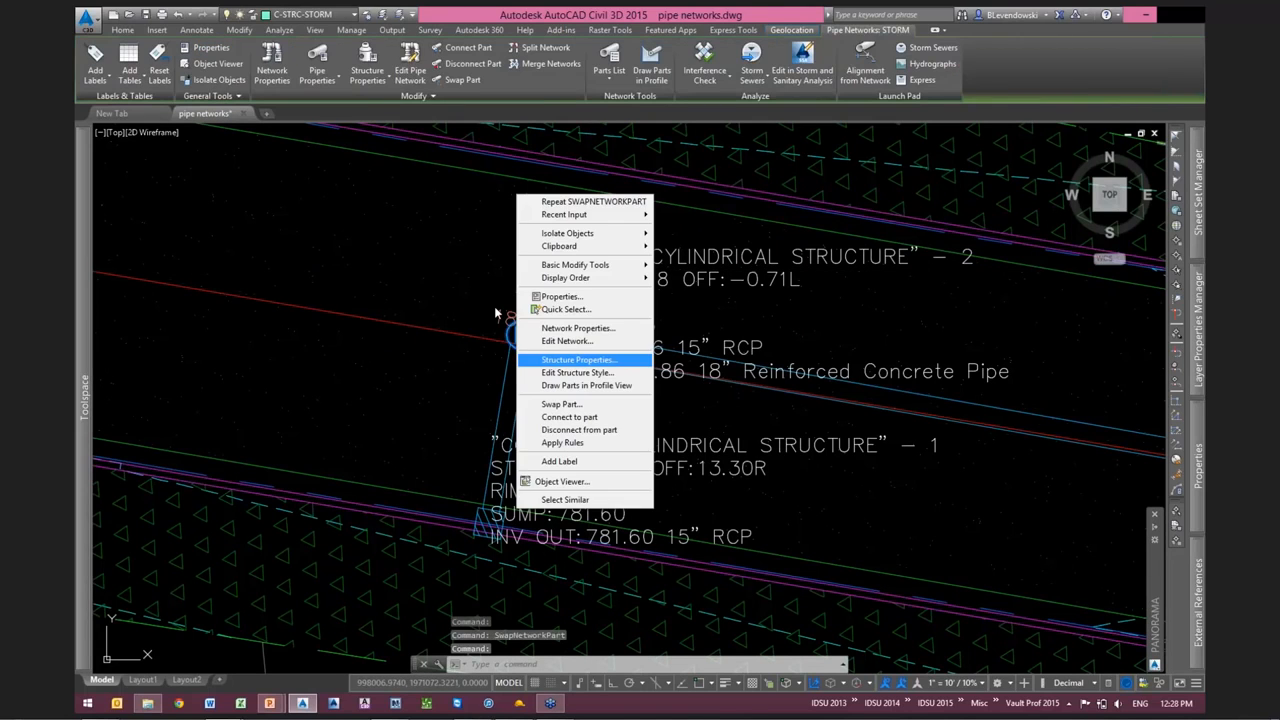
{"action": "left_click", "coordinate": [578, 359]}
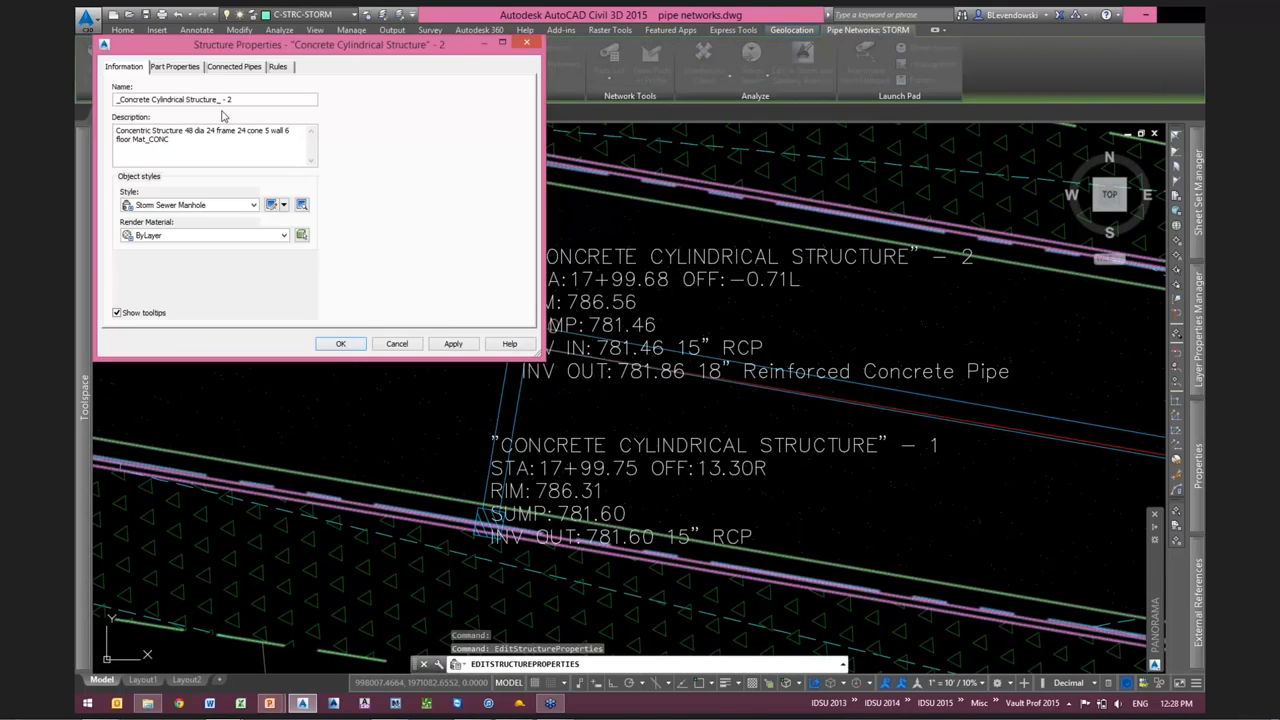
{"action": "triple_click", "coordinate": [249, 101]}
{"action": "left_click", "coordinate": [249, 101]}
{"action": "key", "text": "Return"}
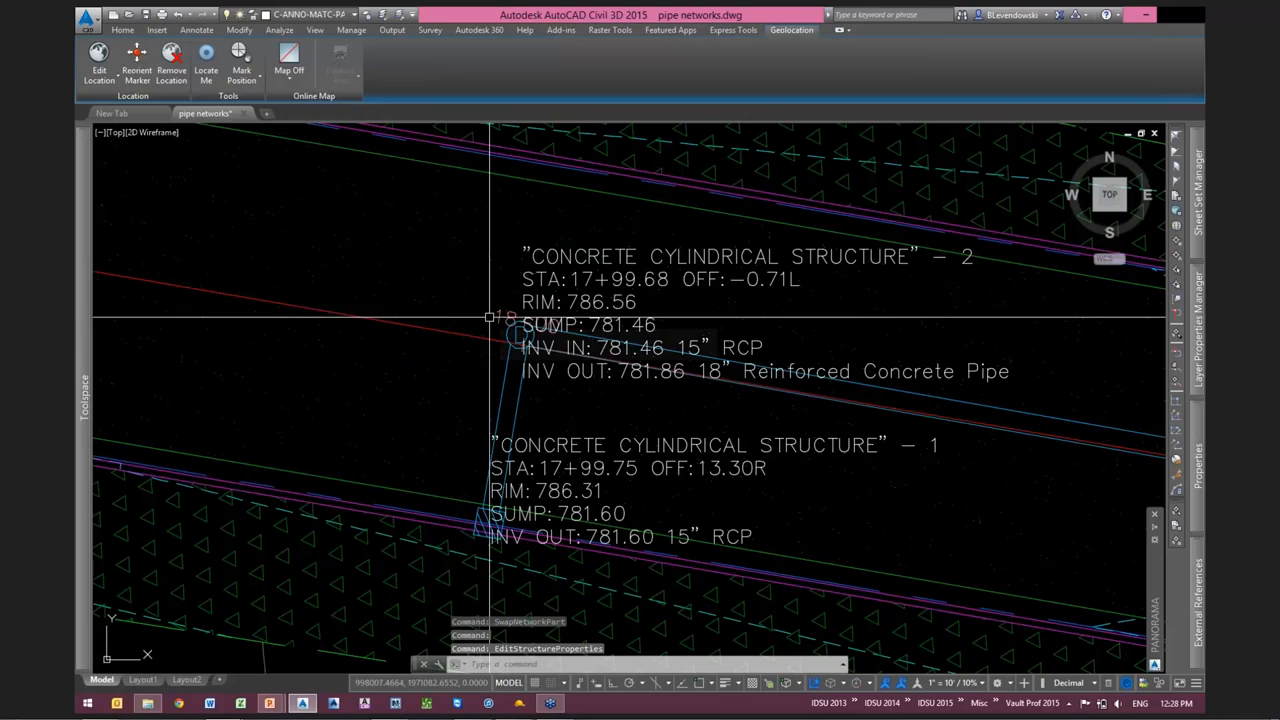
{"action": "key", "text": "Escape"}
{"action": "key", "text": "Escape"}
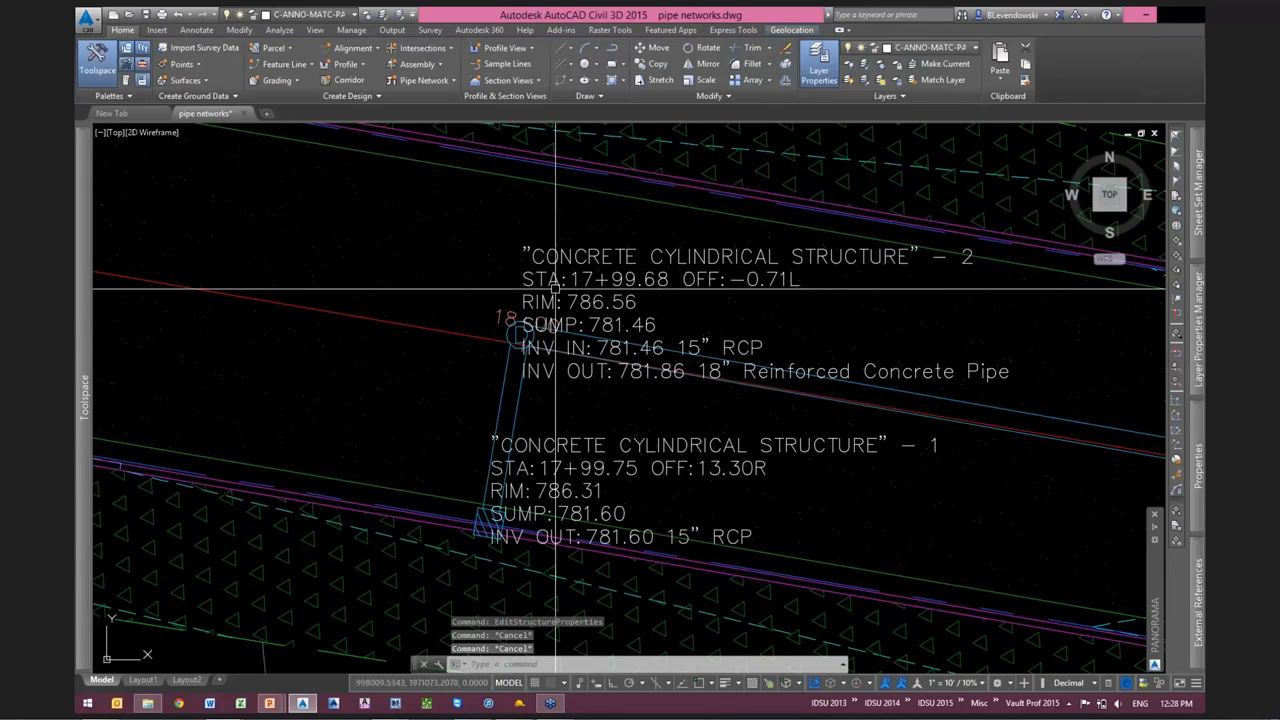
{"action": "key", "text": "Escape"}
Rename the manholes at stations 18+00 and 20+00 with starting number 1, leaving pipes out and renaming existing parts on conflicts
{"action": "left_click", "coordinate": [507, 335]}
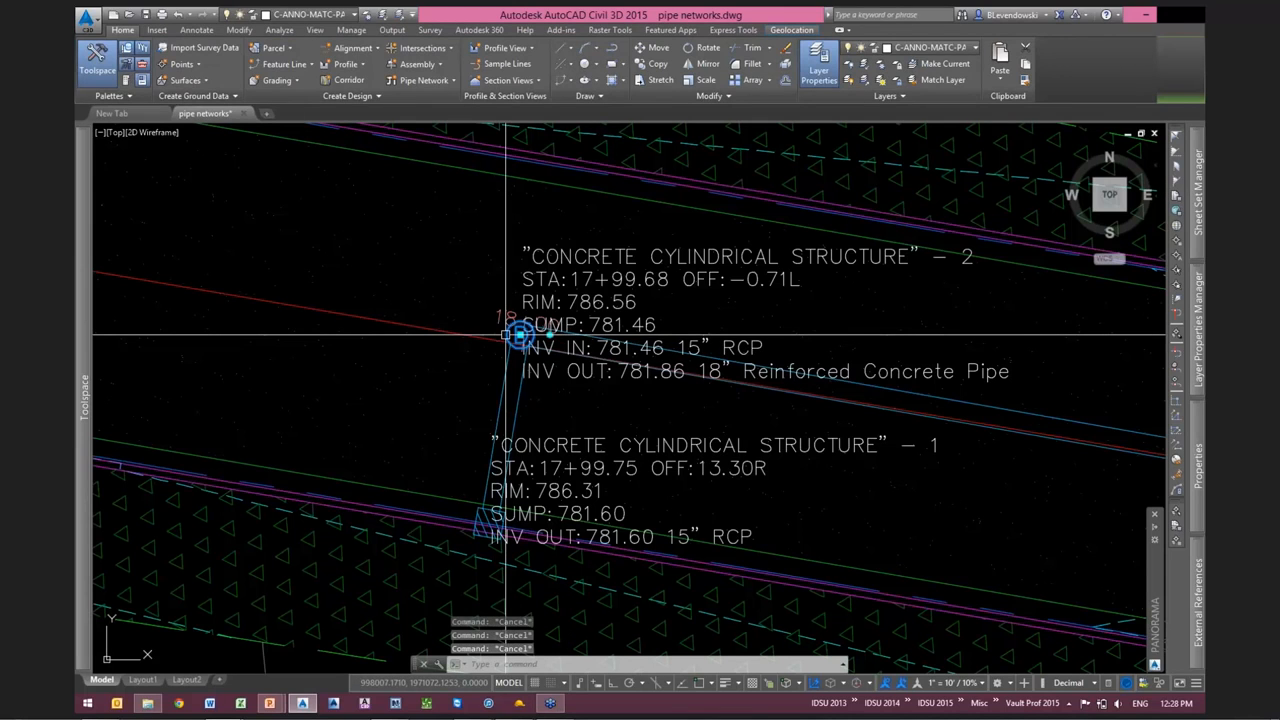
{"action": "scroll", "coordinate": [525, 381], "scroll_direction": "down", "scroll_amount": 5}
{"action": "scroll", "coordinate": [936, 450], "scroll_direction": "up", "scroll_amount": 6}
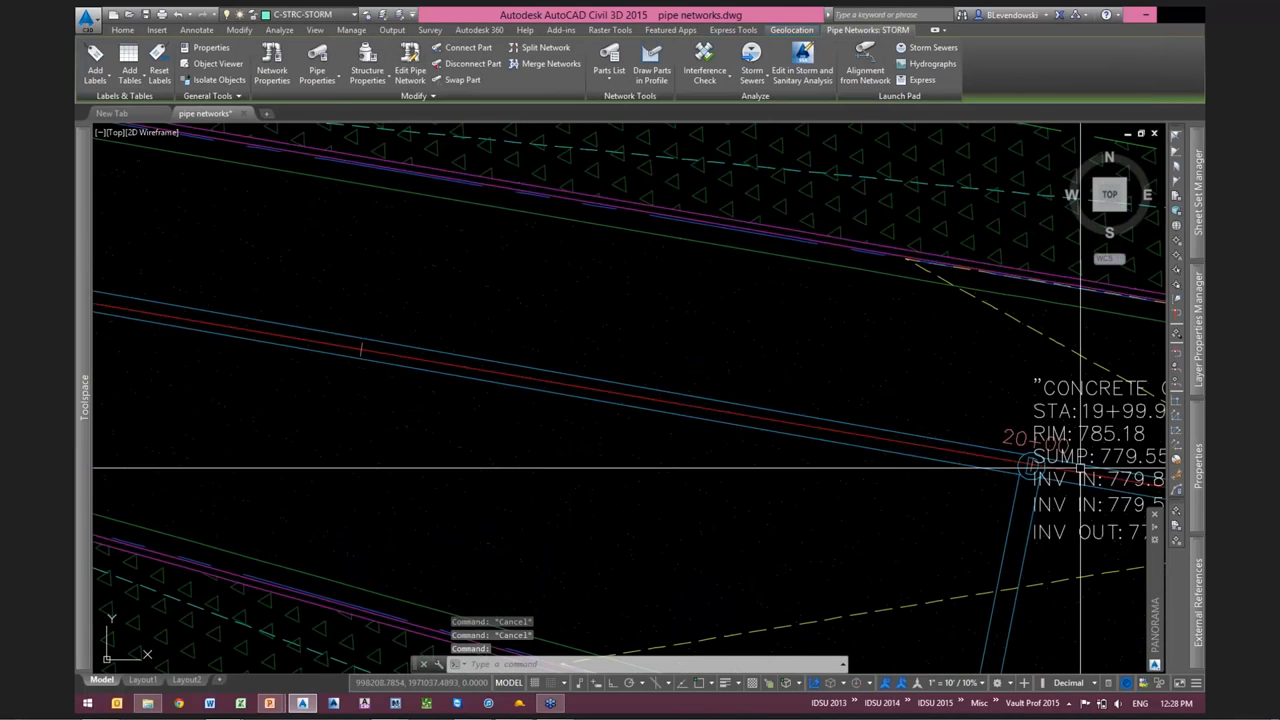
{"action": "left_click", "coordinate": [958, 464]}
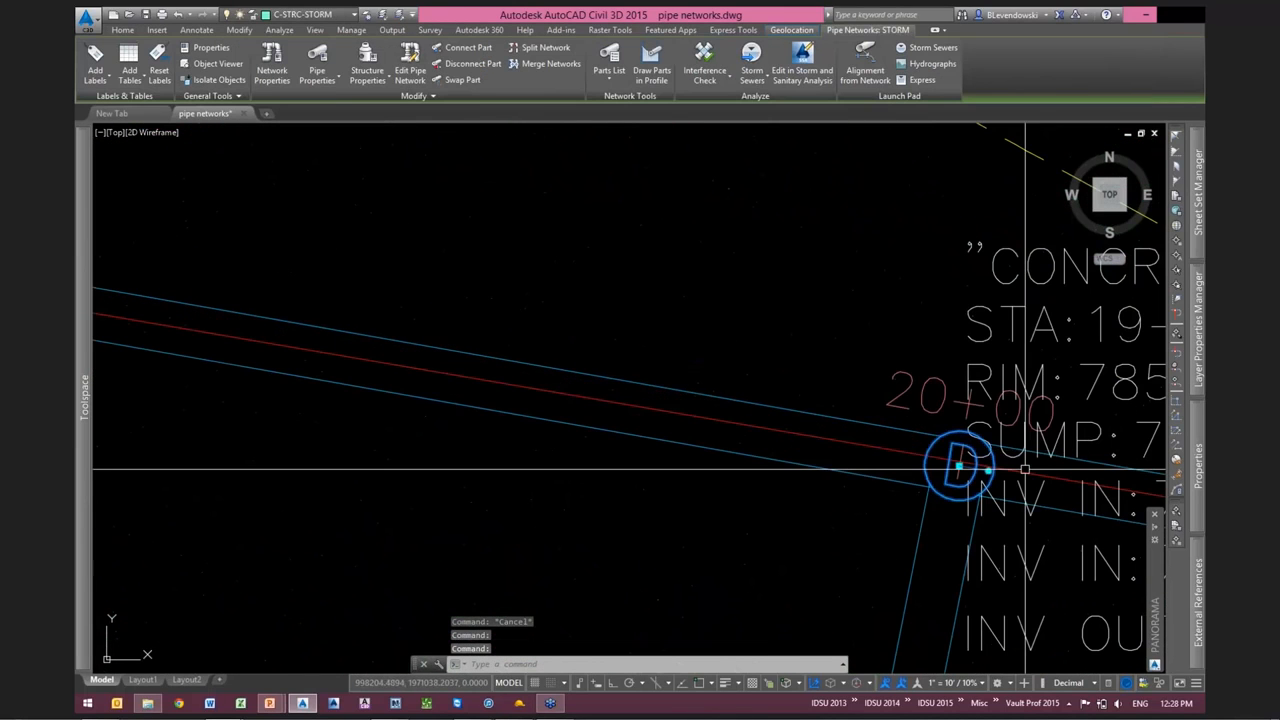
{"action": "scroll", "coordinate": [1025, 469], "scroll_direction": "down", "scroll_amount": 5}
{"action": "scroll", "coordinate": [510, 377], "scroll_direction": "up", "scroll_amount": 4}
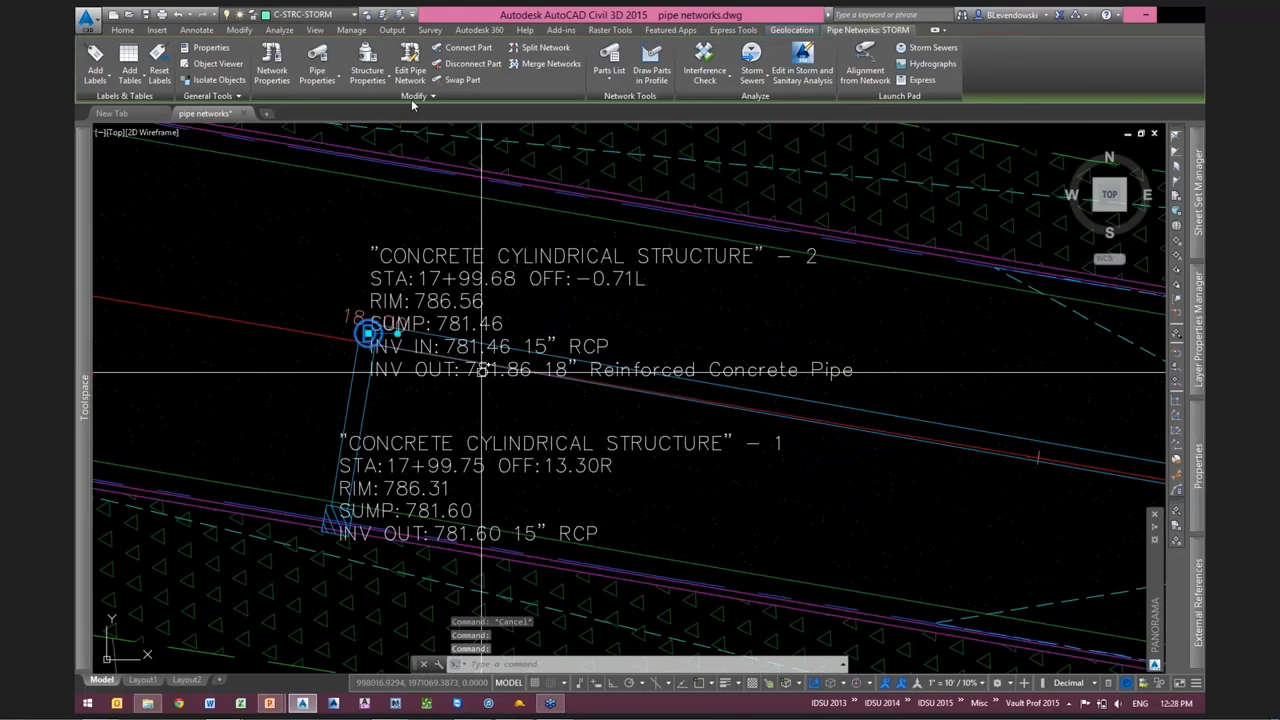
{"action": "left_click", "coordinate": [414, 96]}
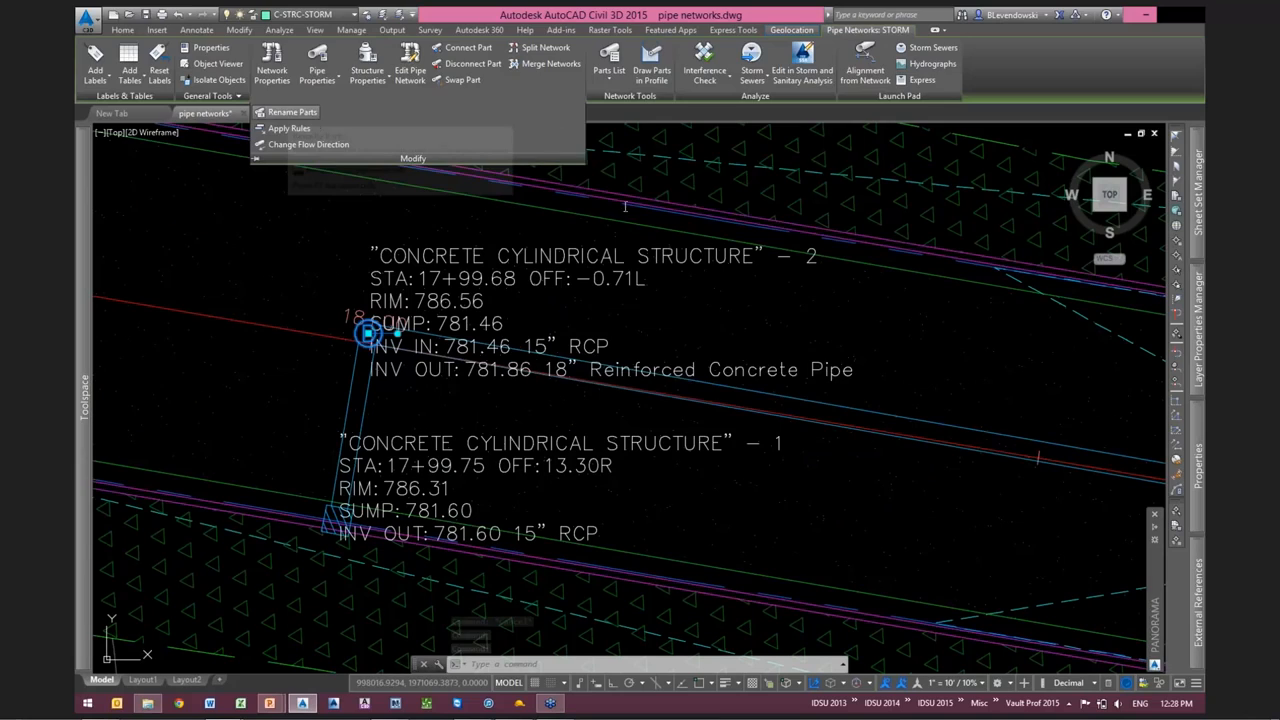
{"action": "left_click", "coordinate": [292, 112]}
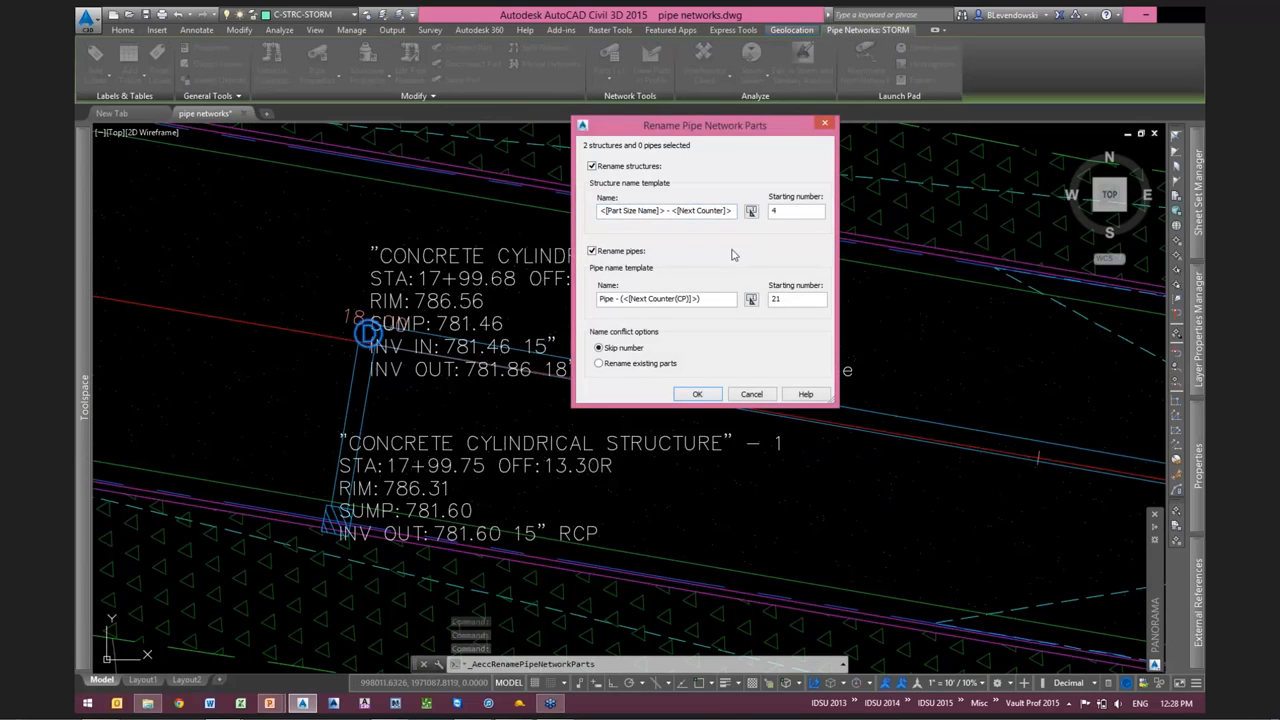
{"action": "left_click", "coordinate": [592, 251]}
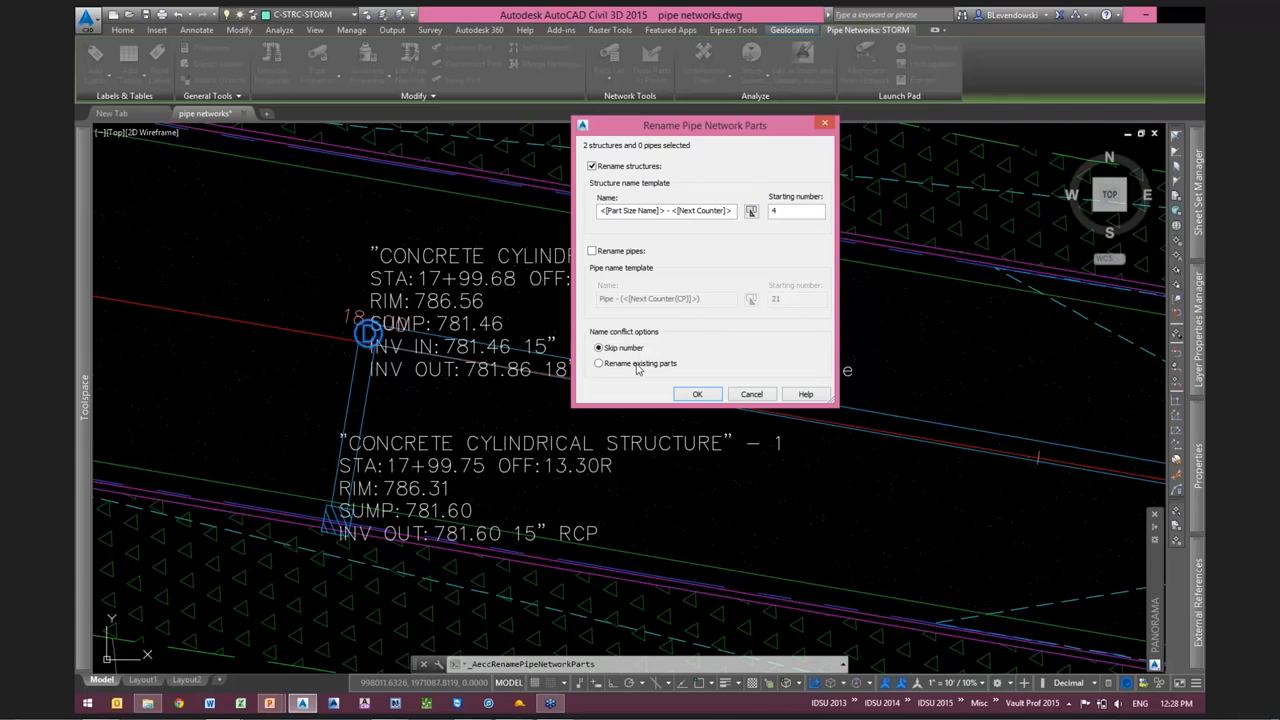
{"action": "left_click", "coordinate": [637, 365]}
{"action": "left_click_drag", "start_coordinate": [807, 211], "coordinate": [771, 211]}
{"action": "type", "text": "1"}
{"action": "key", "text": "Return"}
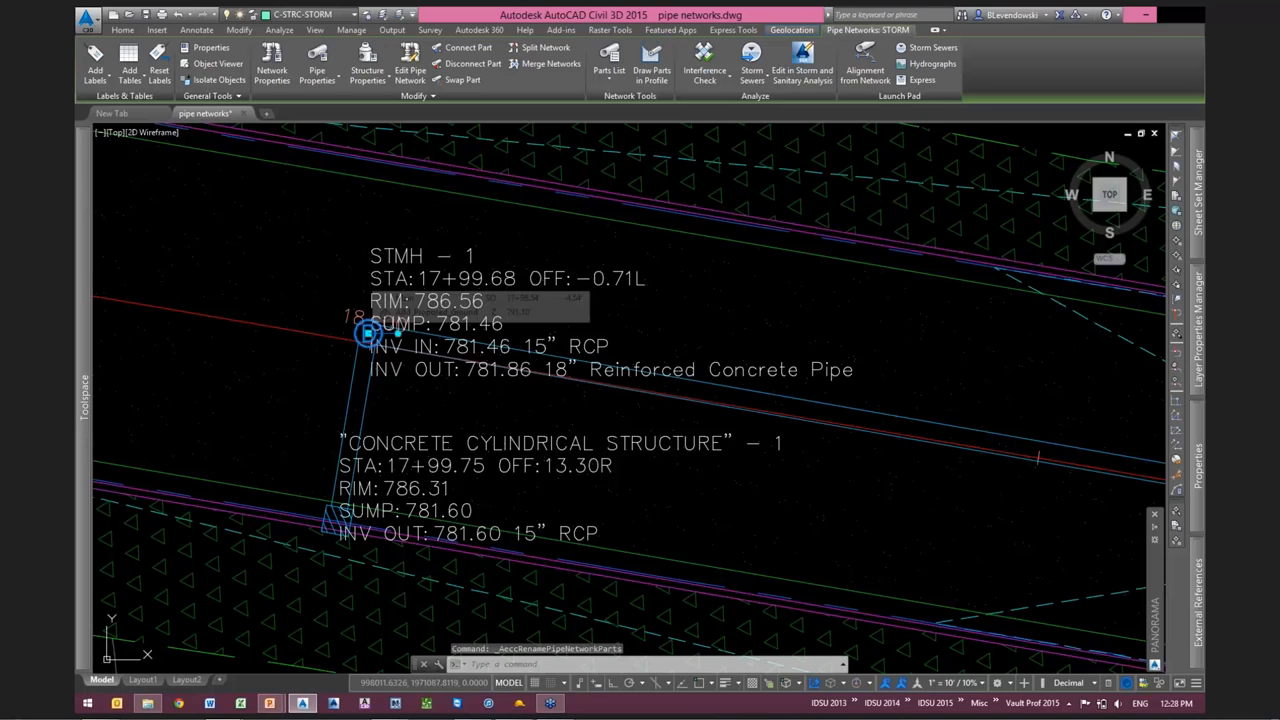
Examine the structure labels near station 18+00 to compare the renamed manhole with the adjacent structure, then clear the selection
{"action": "scroll", "coordinate": [437, 250], "scroll_direction": "down", "scroll_amount": 2}
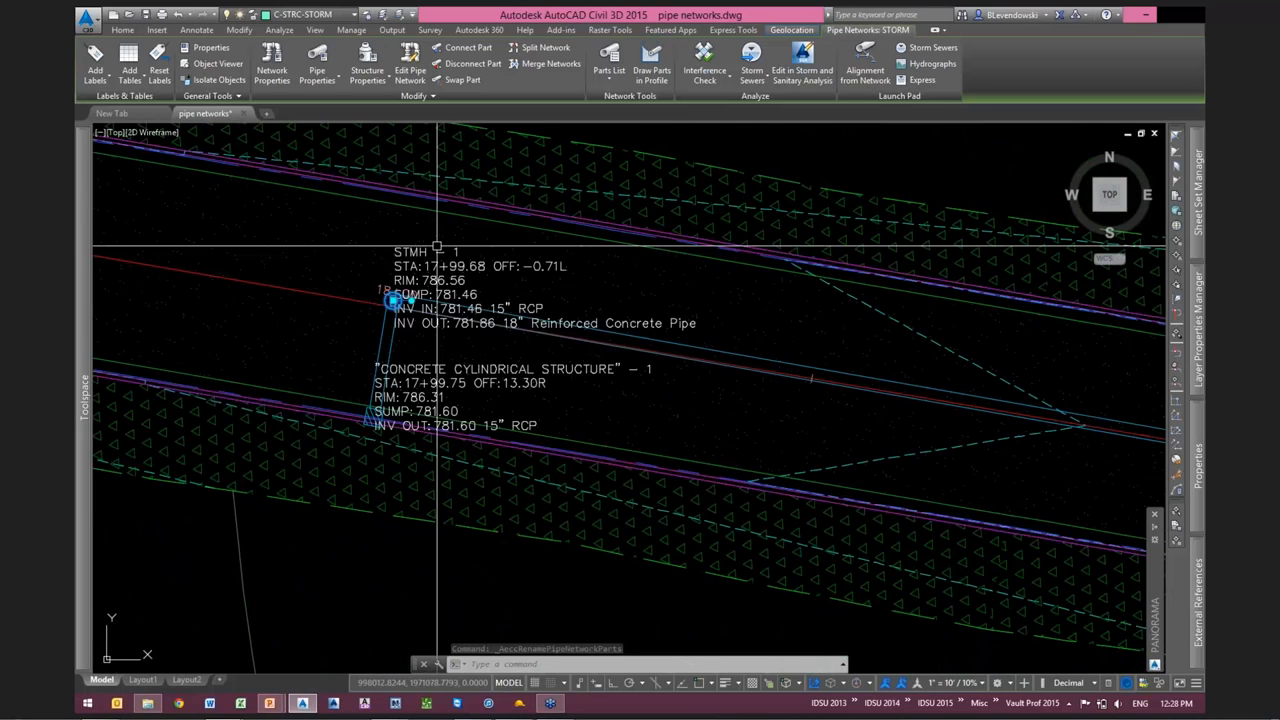
{"action": "scroll", "coordinate": [413, 395], "scroll_direction": "up", "scroll_amount": 2}
{"action": "mouse_move", "coordinate": [365, 410]}
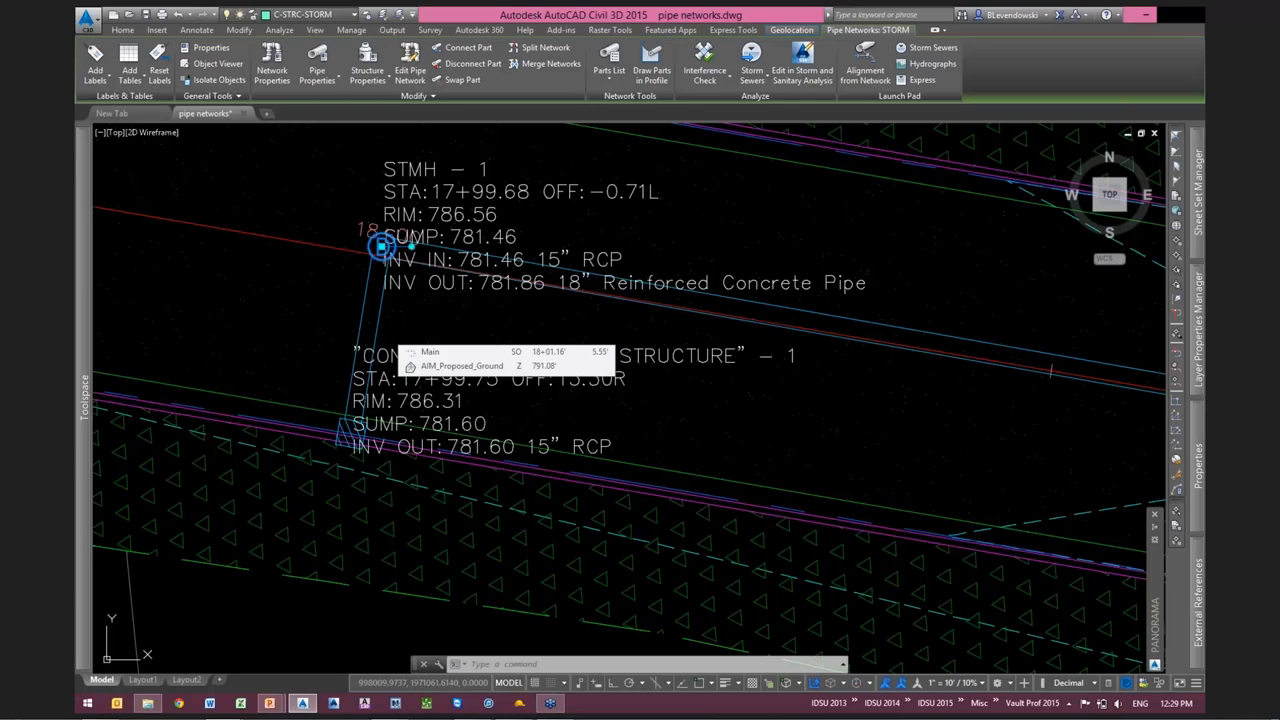
{"action": "scroll", "coordinate": [425, 314], "scroll_direction": "down", "scroll_amount": 2}
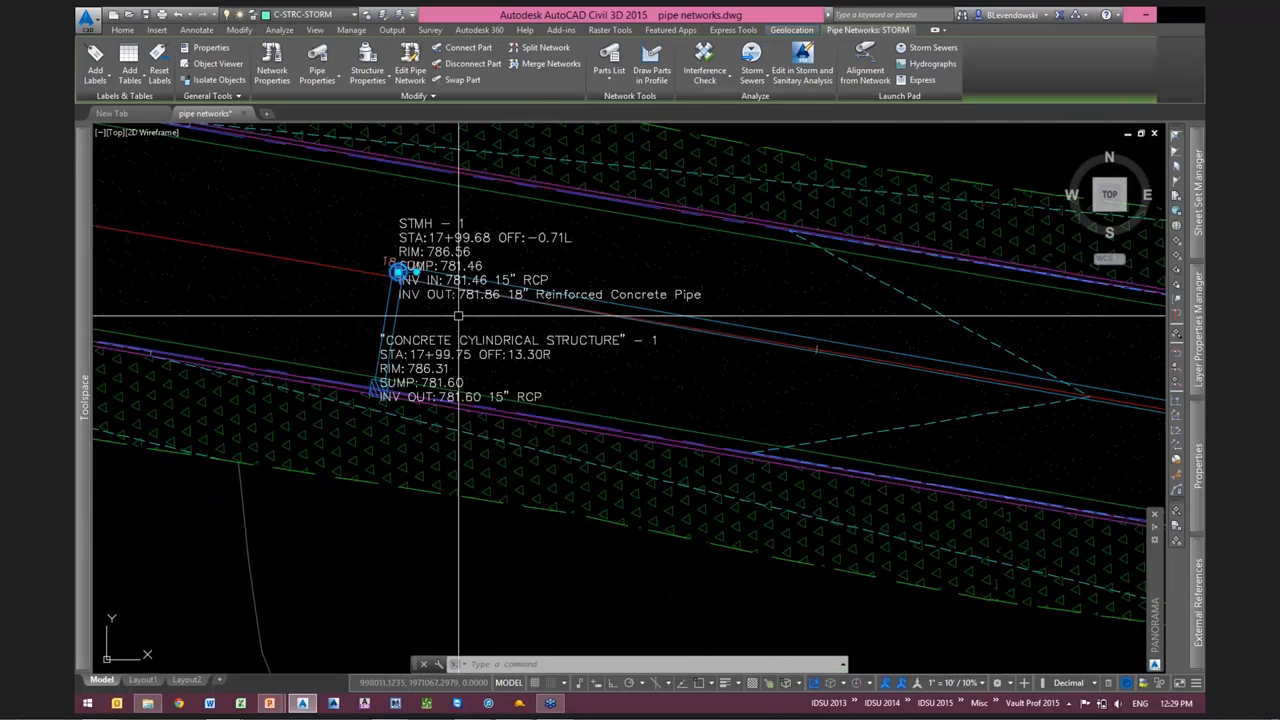
{"action": "key", "text": "Escape"}
{"action": "key", "text": "Escape"}
{"action": "middle_click_drag", "start_coordinate": [744, 396], "coordinate": [486, 357]}
{"action": "scroll", "coordinate": [486, 357], "scroll_direction": "down", "scroll_amount": 3}
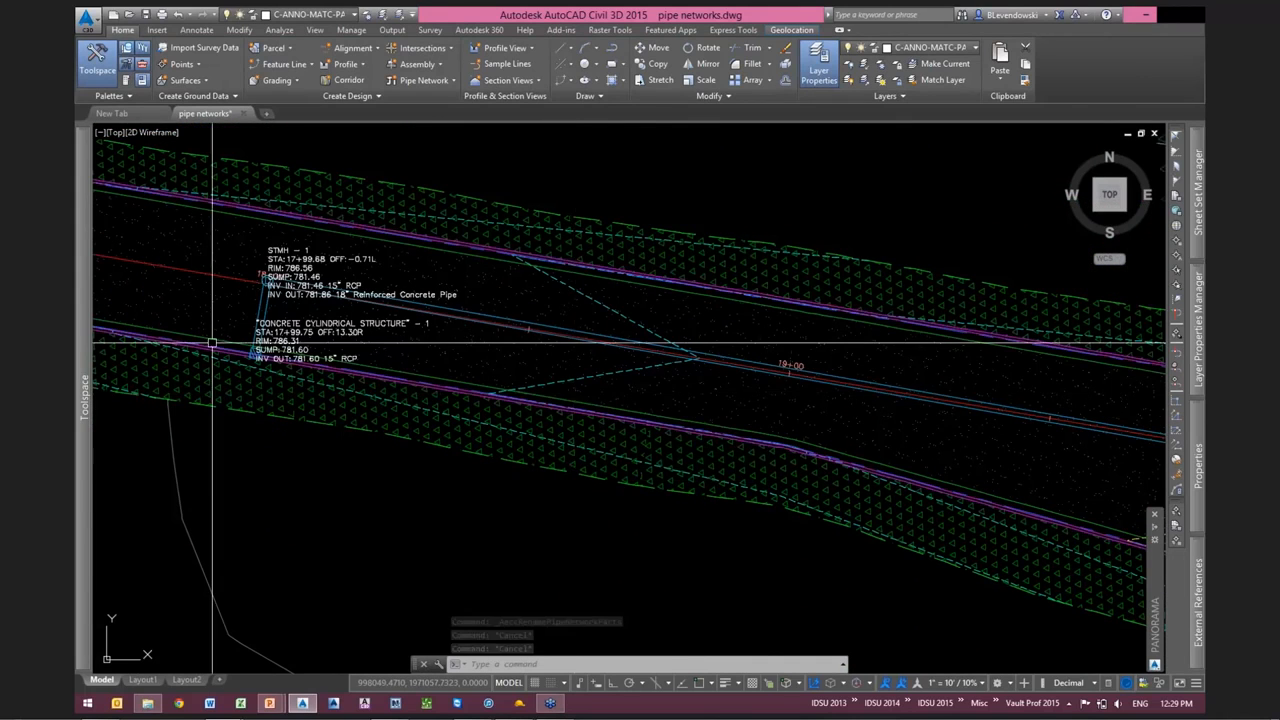
Review the size parameters of the Concentric Cylindrical Structure part family in Part Builder, then close it without saving changes
{"action": "scroll", "coordinate": [268, 294], "scroll_direction": "up", "scroll_amount": 4}
{"action": "left_click", "coordinate": [373, 97]}
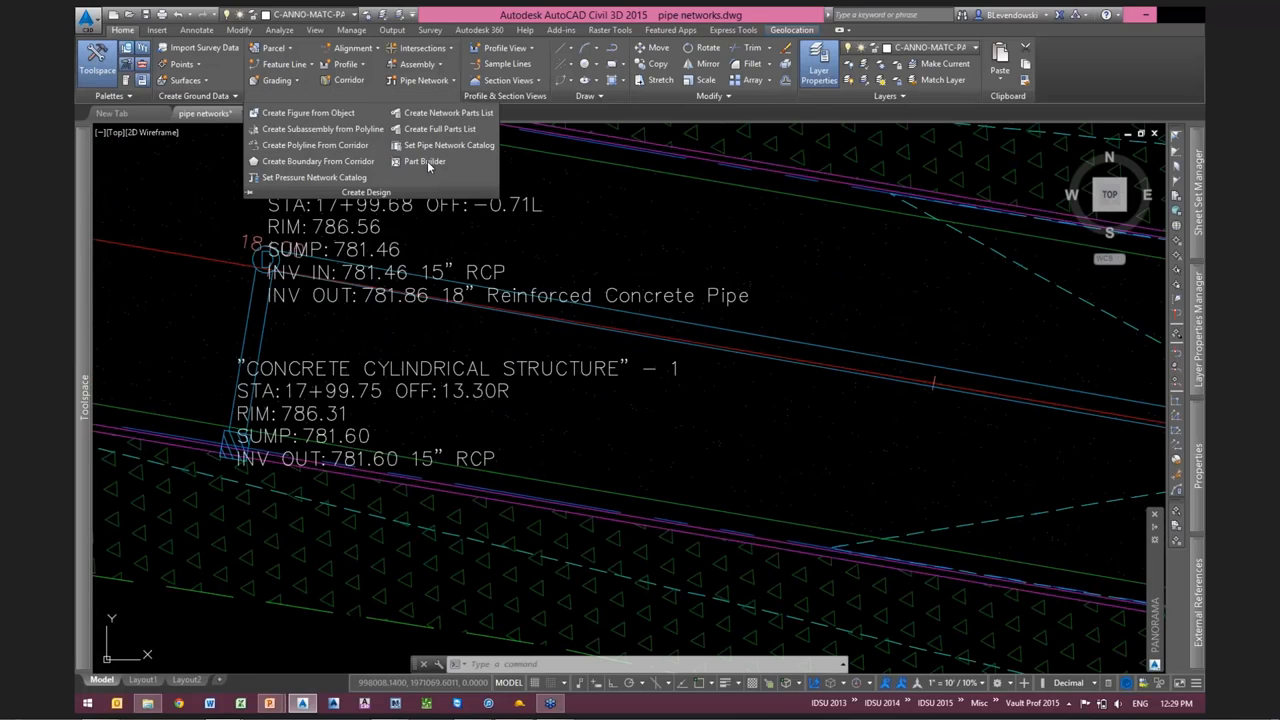
{"action": "left_click", "coordinate": [425, 161]}
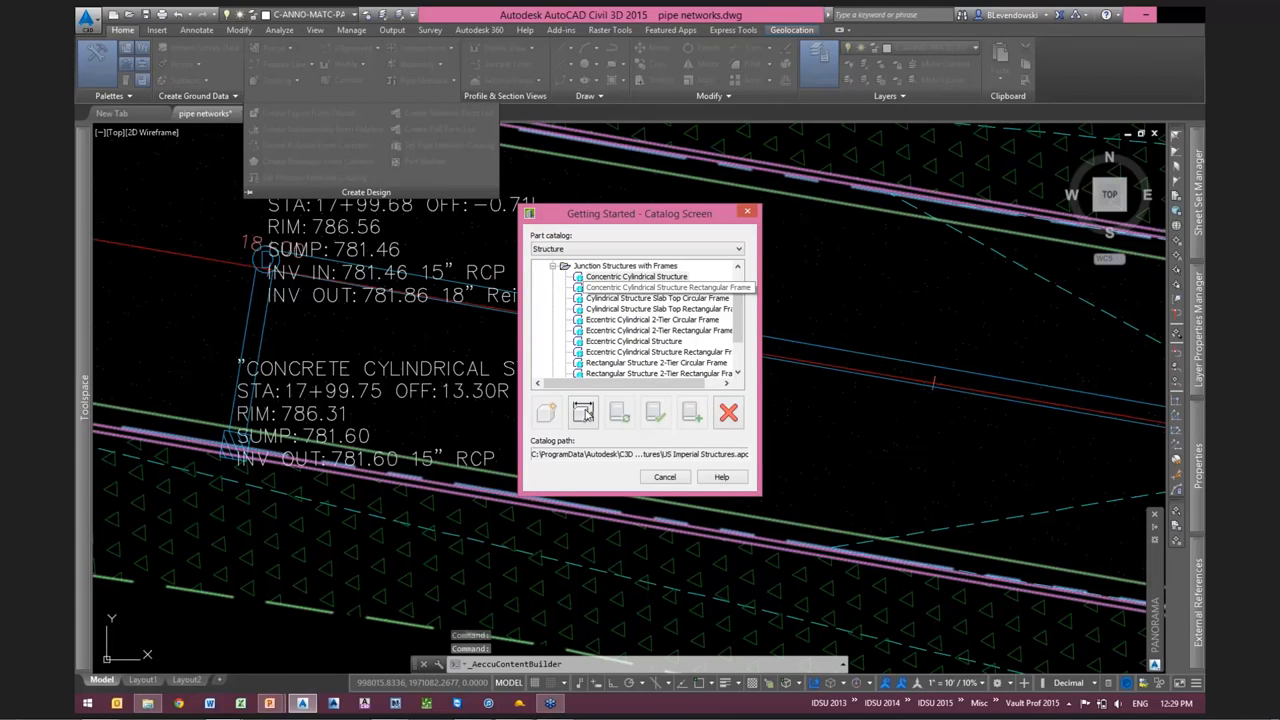
{"action": "left_click", "coordinate": [583, 413]}
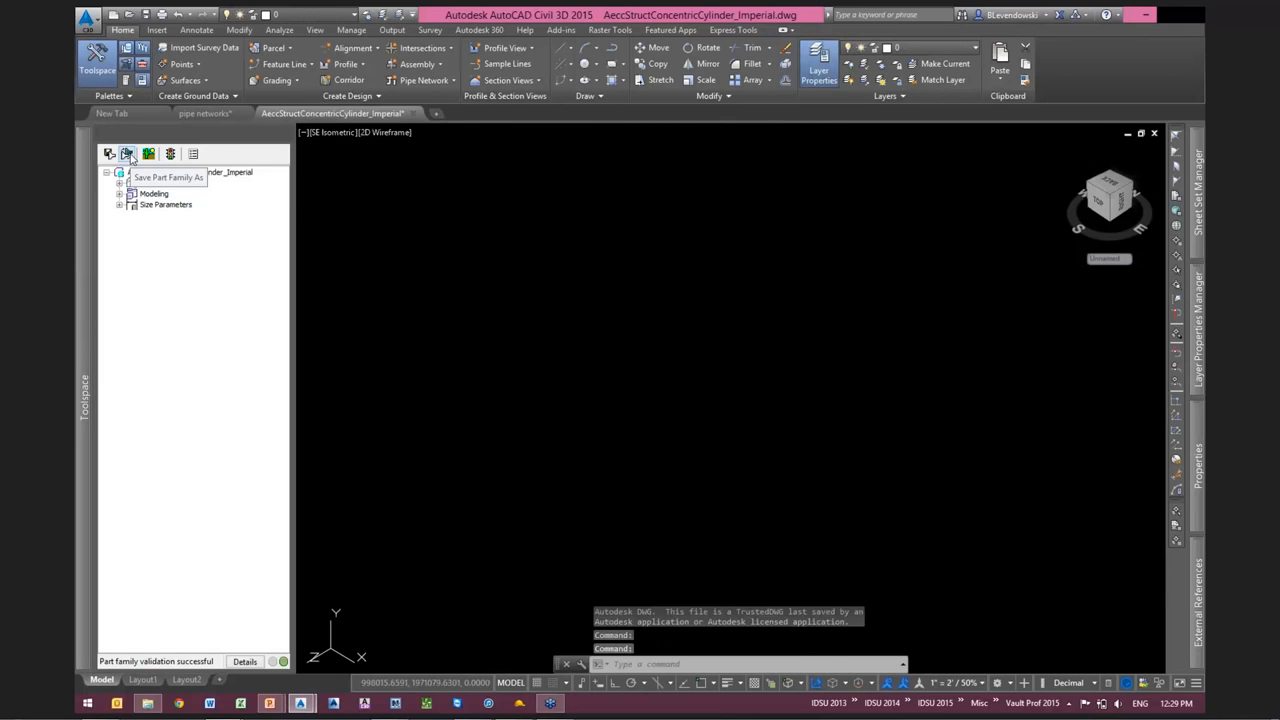
{"action": "left_click", "coordinate": [128, 155]}
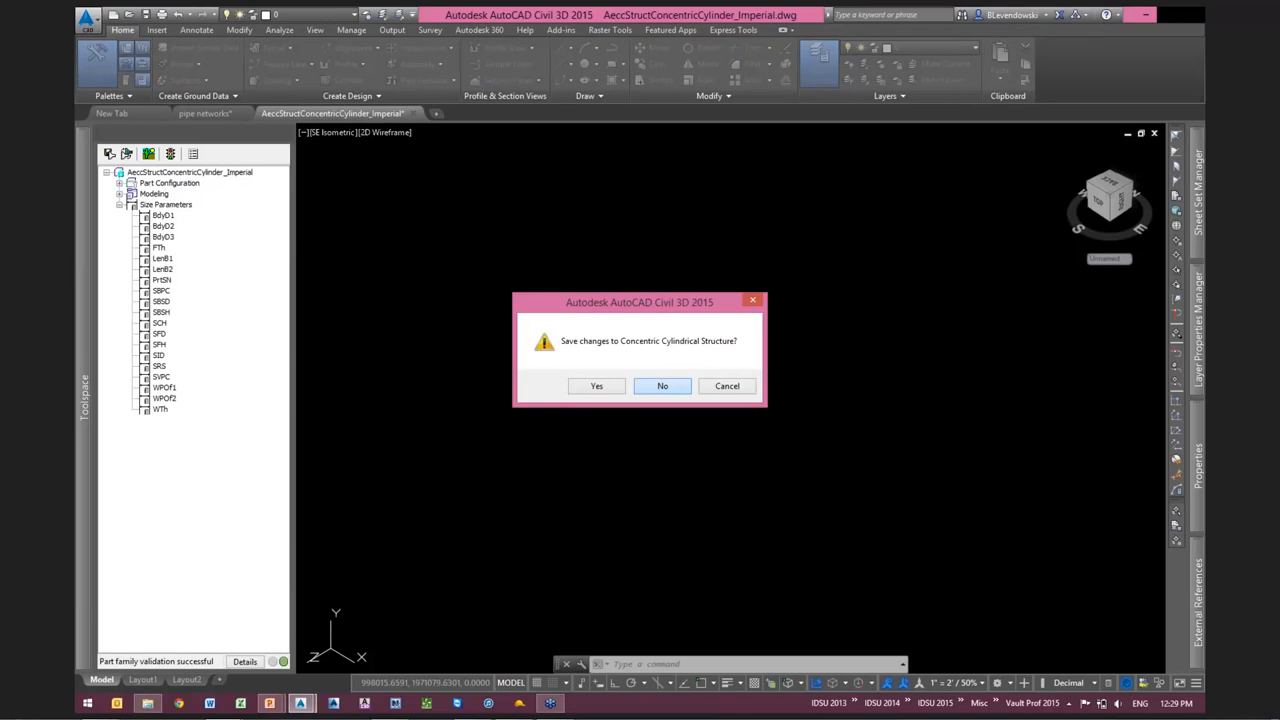
{"action": "left_click", "coordinate": [662, 385]}
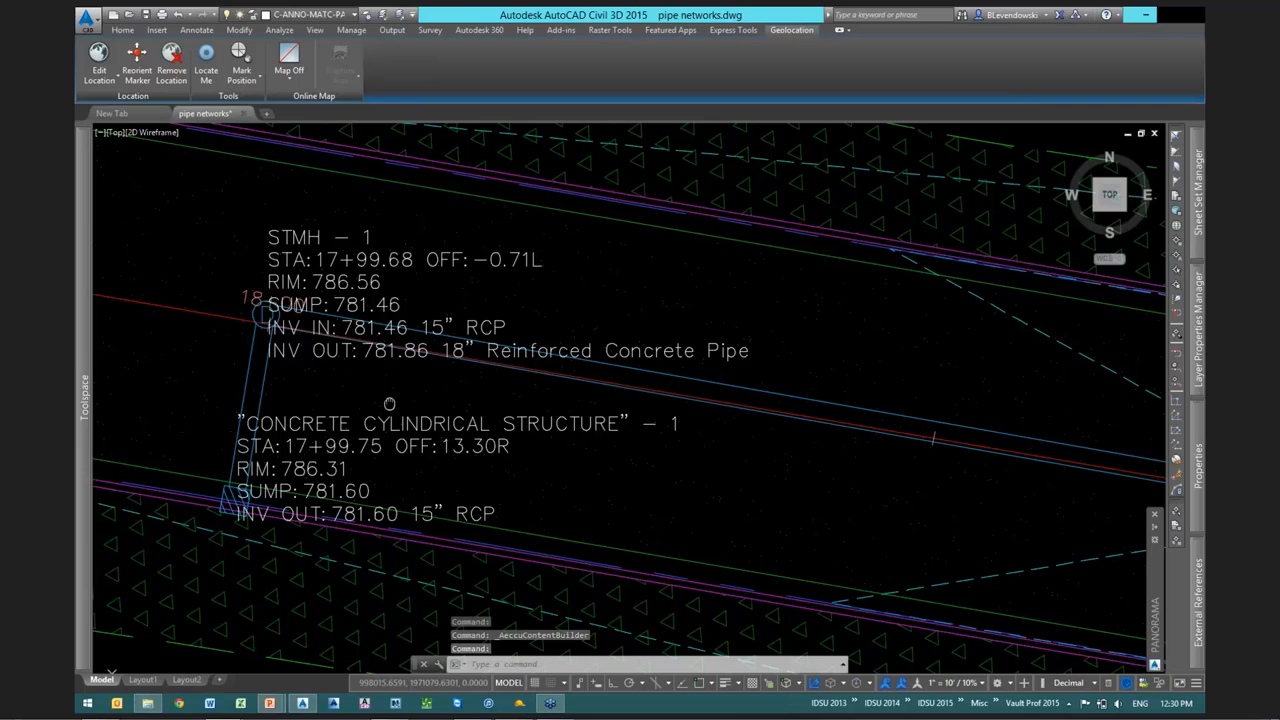
{"action": "scroll", "coordinate": [389, 403], "scroll_direction": "down", "scroll_amount": 2}
{"action": "key", "text": "Escape"}
{"action": "key", "text": "Escape"}
{"action": "key", "text": "Escape"}
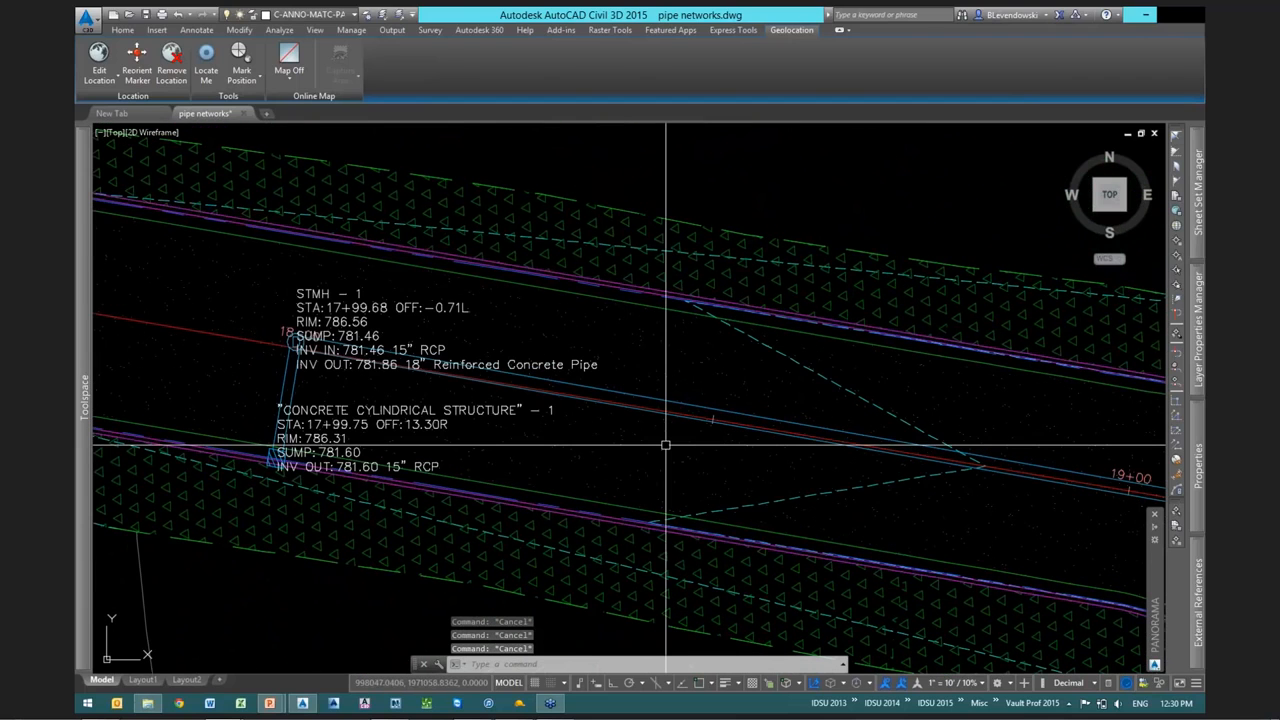
Examine the hold-start and hold-end slopes and the invert elevations in the properties of the pipe between stations 18+00 and 20+00, then close them
{"action": "mouse_move", "coordinate": [665, 445]}
{"action": "middle_mouse_down"}
{"action": "mouse_move", "coordinate": [630, 422]}
{"action": "mouse_move", "coordinate": [667, 449]}
{"action": "middle_mouse_up"}
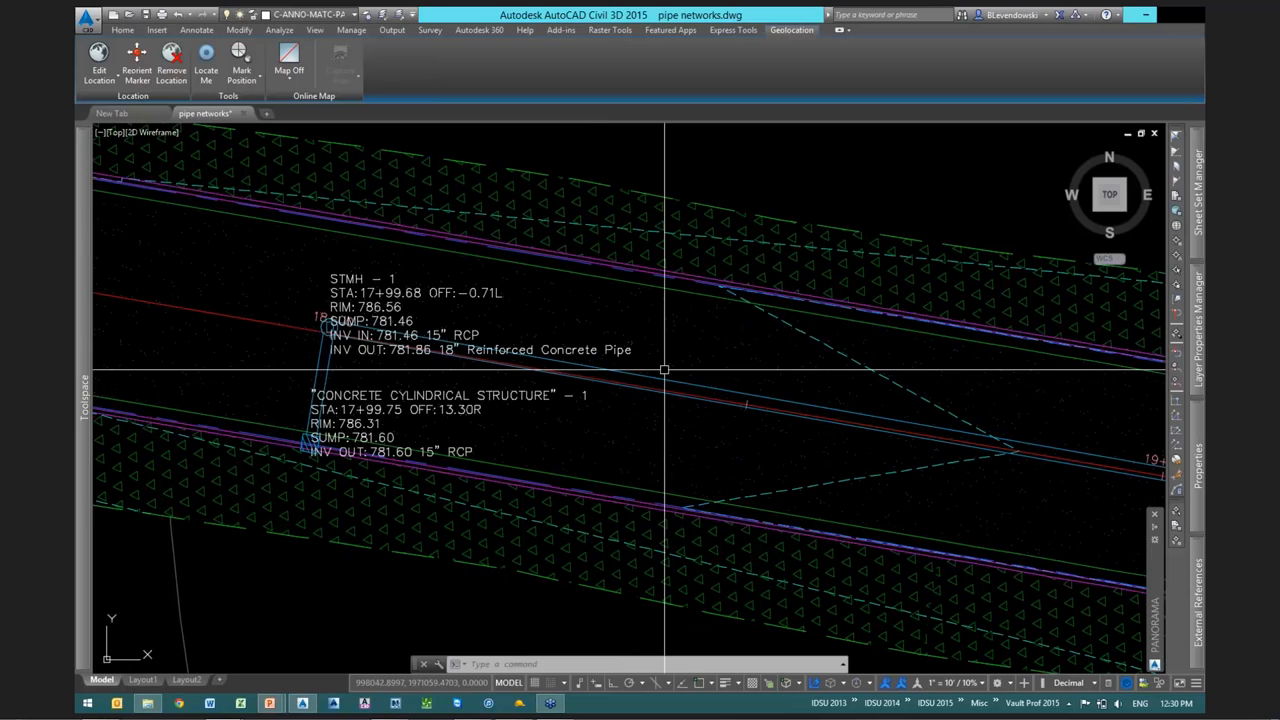
{"action": "mouse_move", "coordinate": [664, 370]}
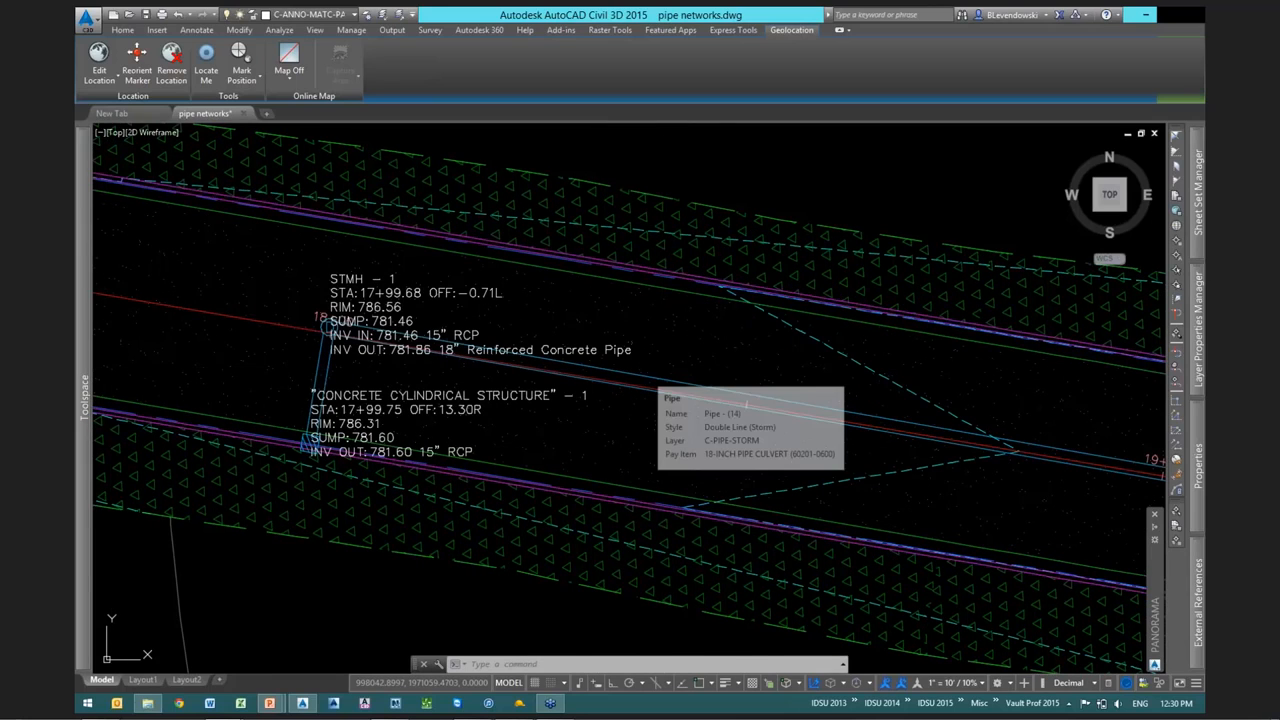
{"action": "left_click", "coordinate": [664, 380]}
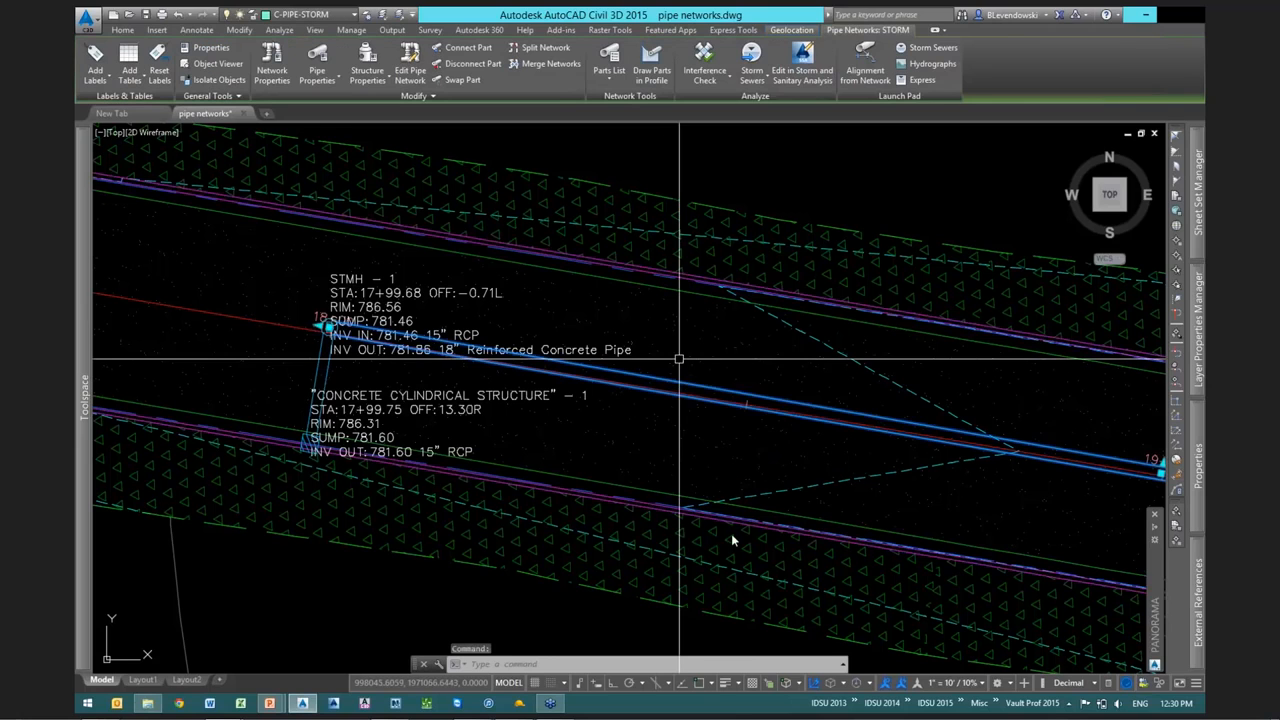
{"action": "right_click", "coordinate": [731, 533]}
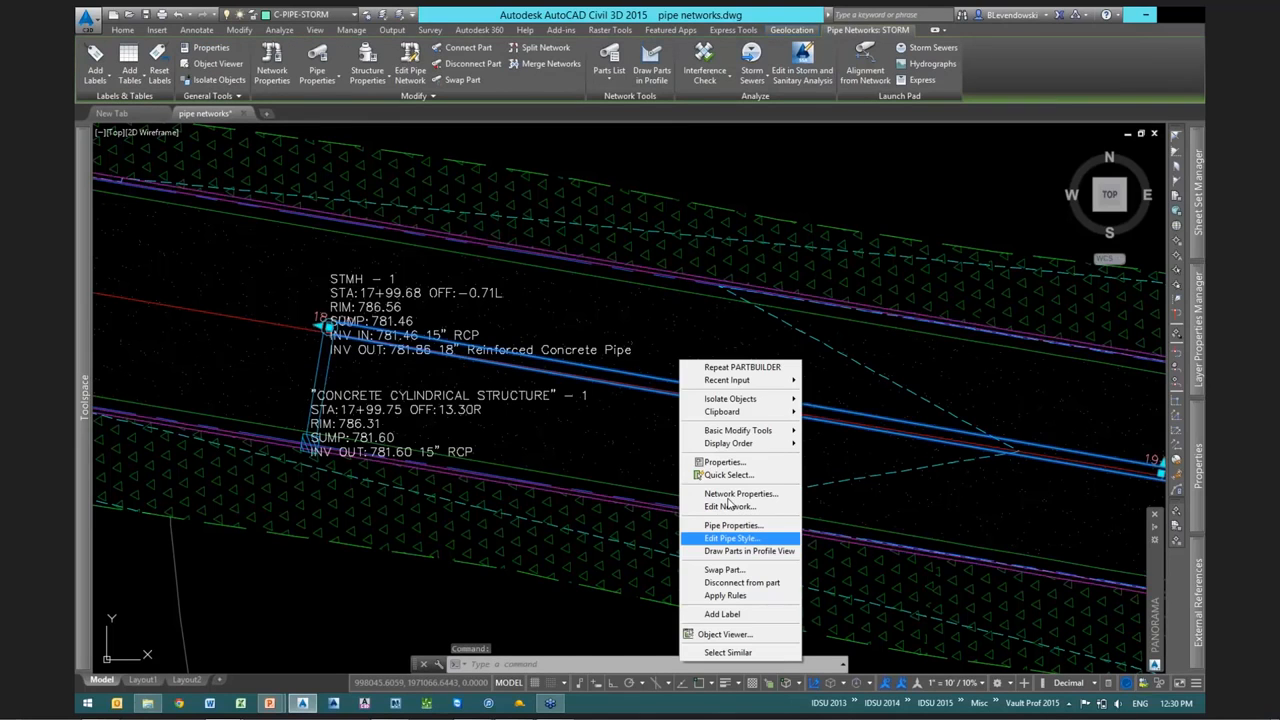
{"action": "left_click", "coordinate": [731, 525]}
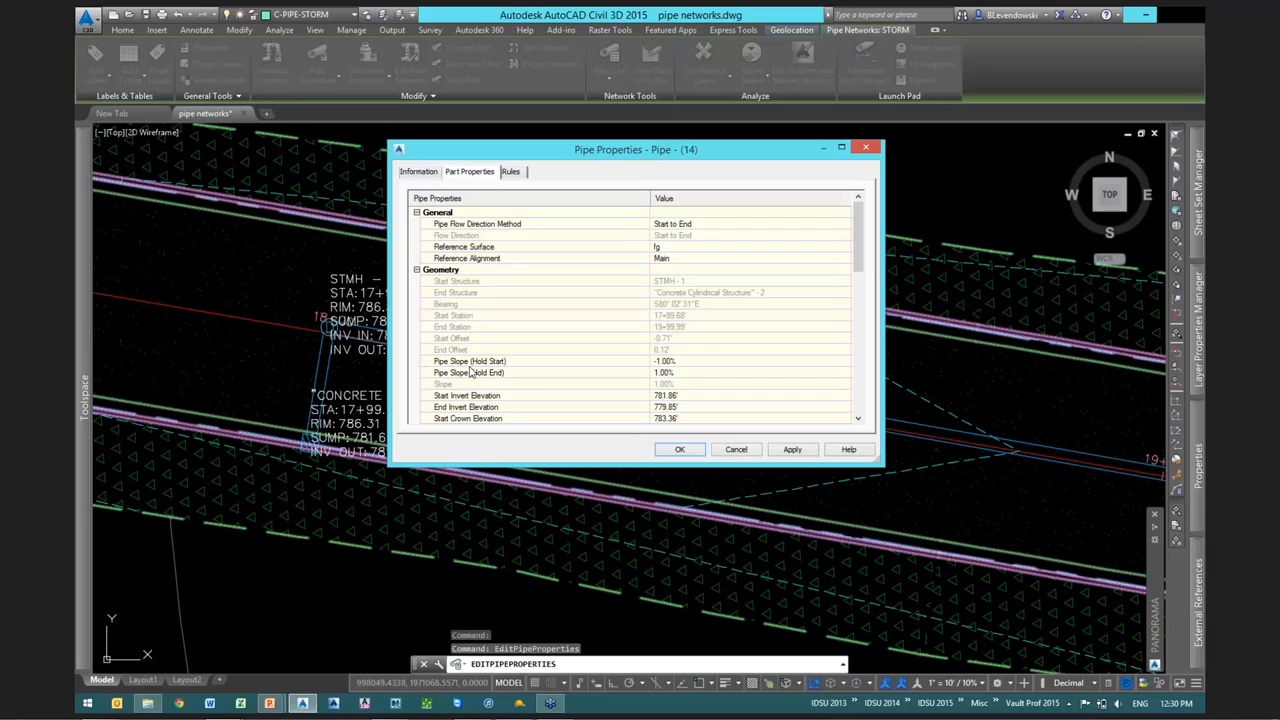
{"action": "left_click", "coordinate": [470, 363]}
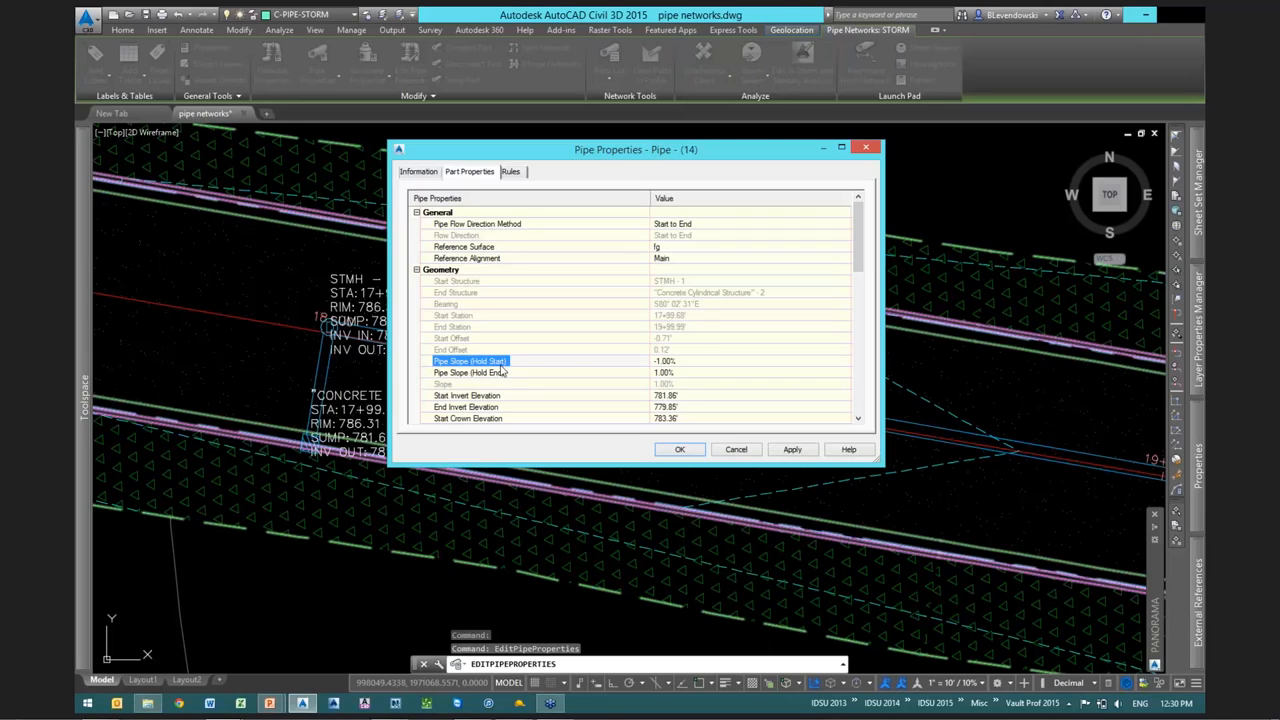
{"action": "left_click", "coordinate": [500, 372]}
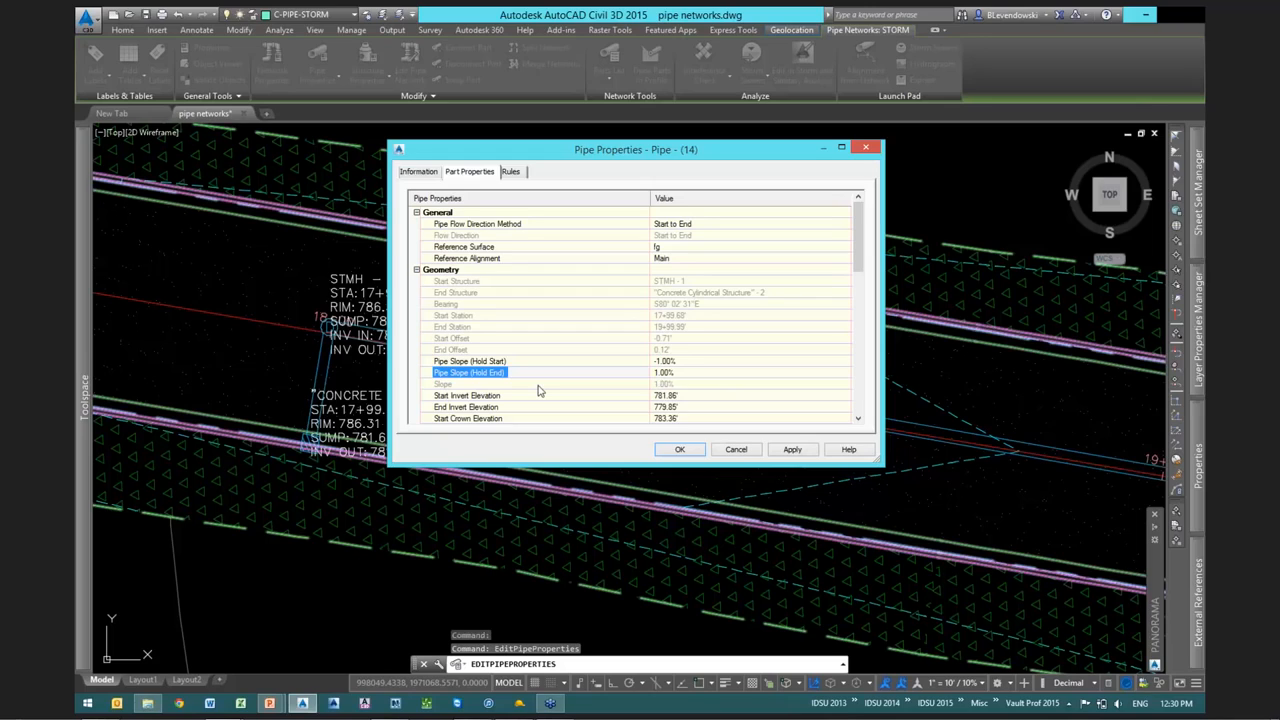
{"action": "key", "text": "Down"}
{"action": "left_click", "coordinate": [470, 407]}
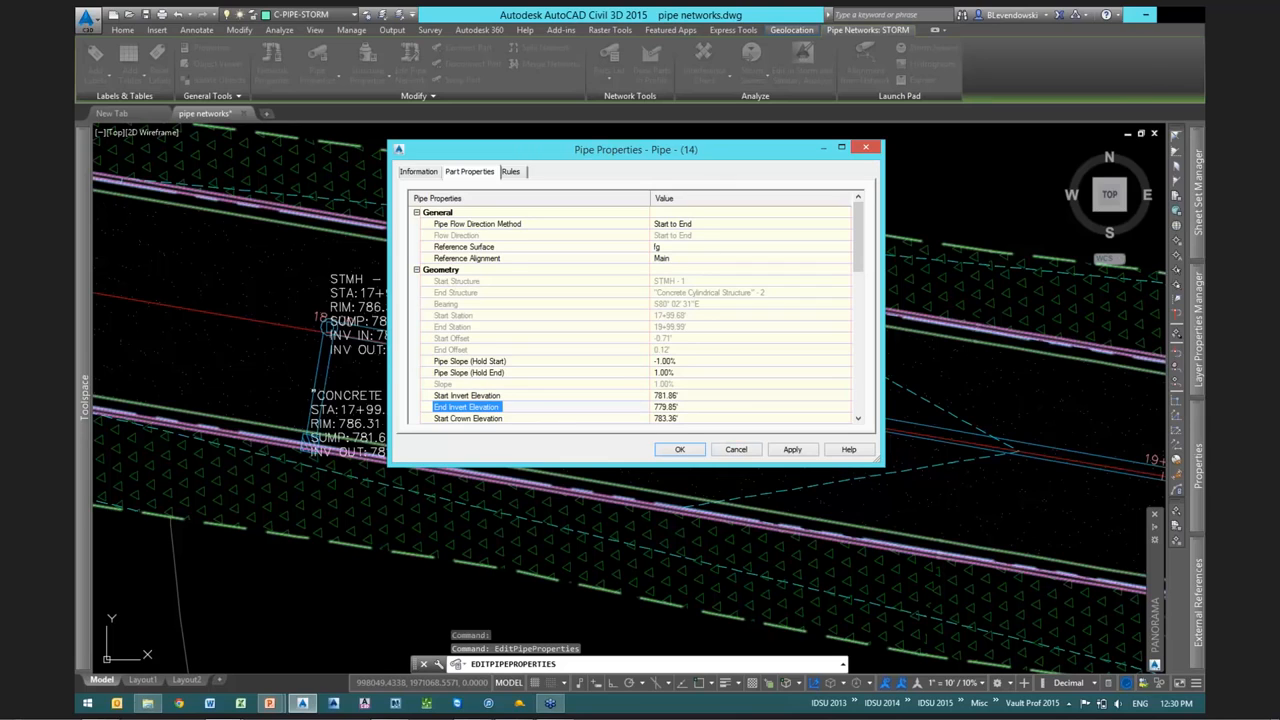
{"action": "key", "text": "Escape"}
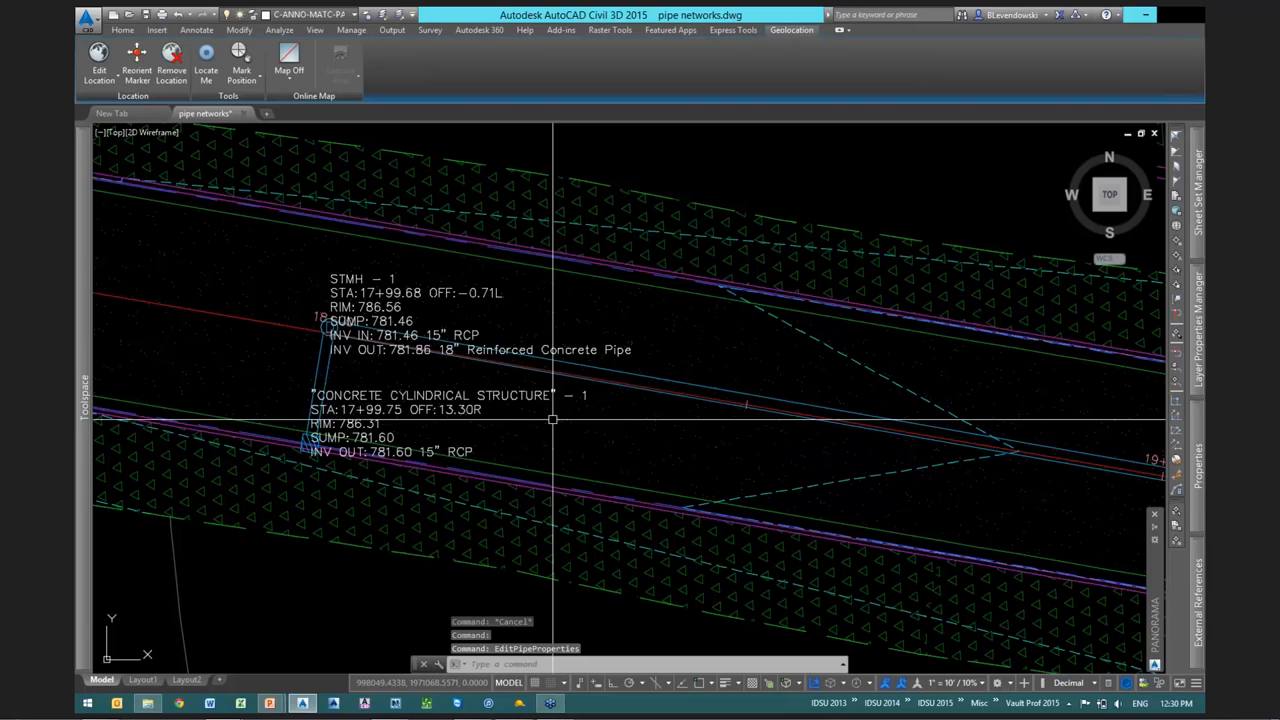
Select the manhole structure at station 18+00 on the Main alignment
{"action": "scroll", "coordinate": [320, 328], "scroll_direction": "up", "scroll_amount": 5}
{"action": "left_click", "coordinate": [346, 318]}
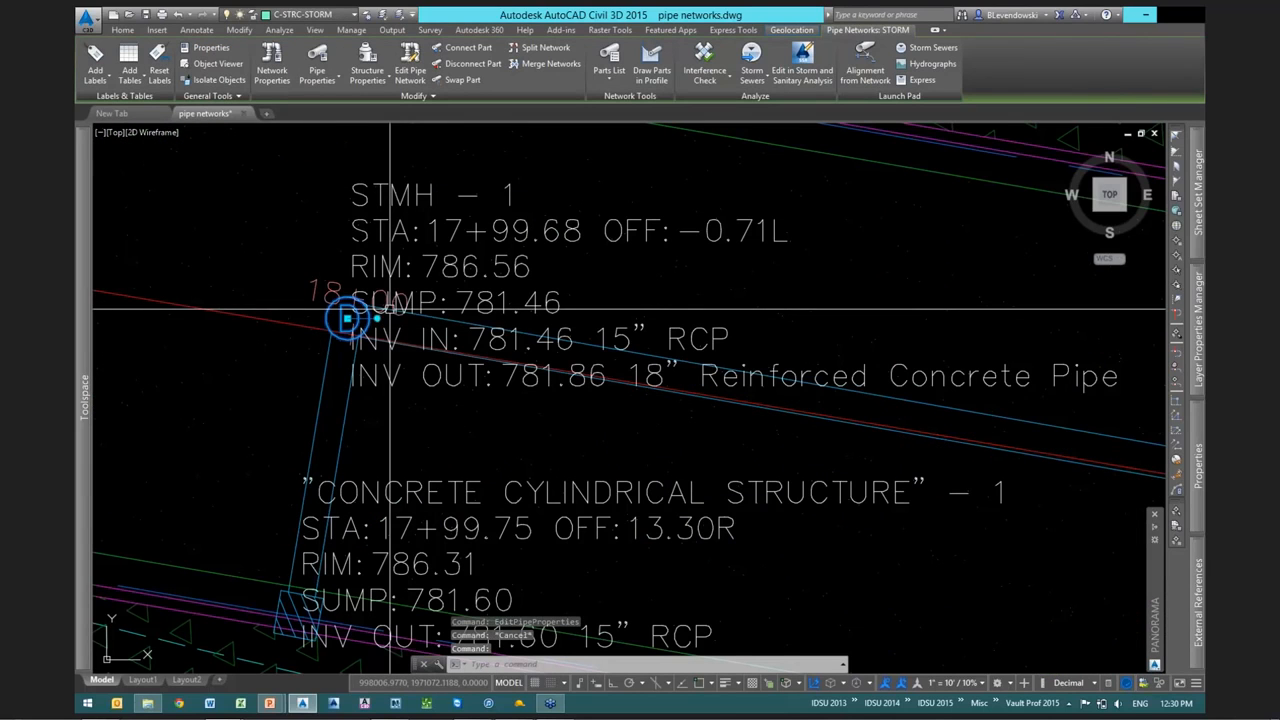
Open the STORM network for editing and display its Pipe Network Vistas
{"action": "right_click", "coordinate": [568, 252]}
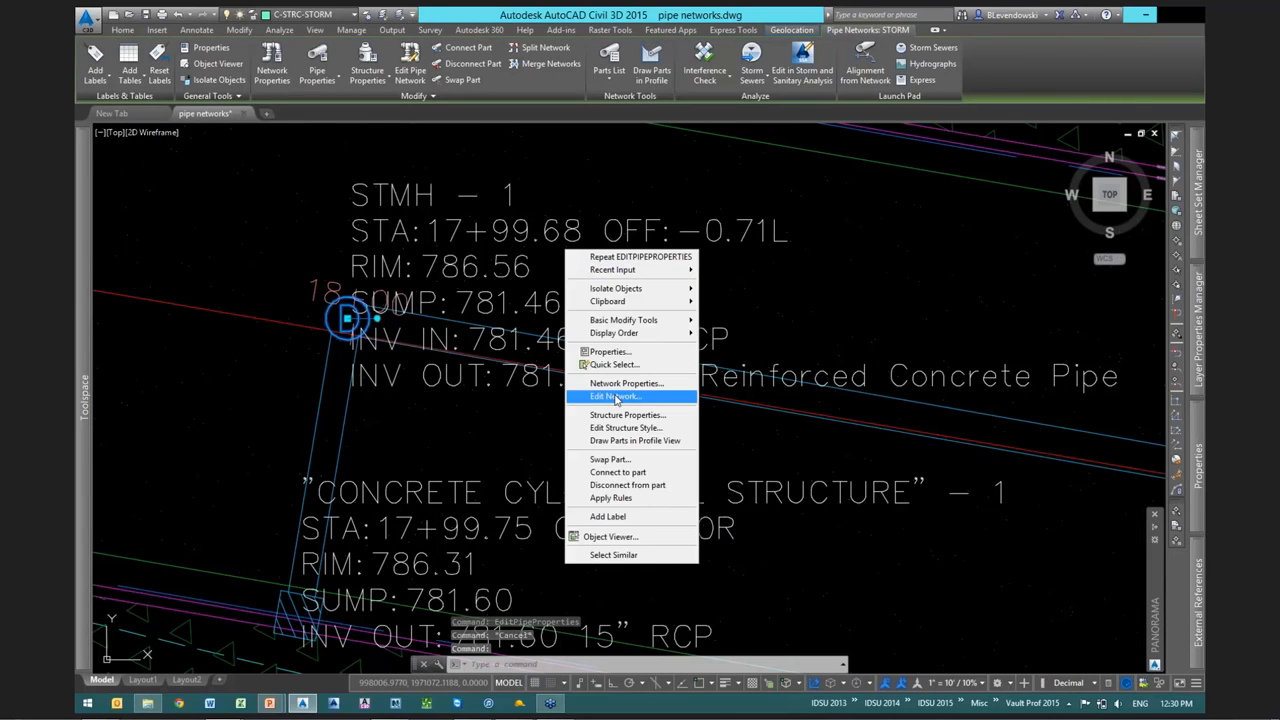
{"action": "left_click", "coordinate": [614, 396]}
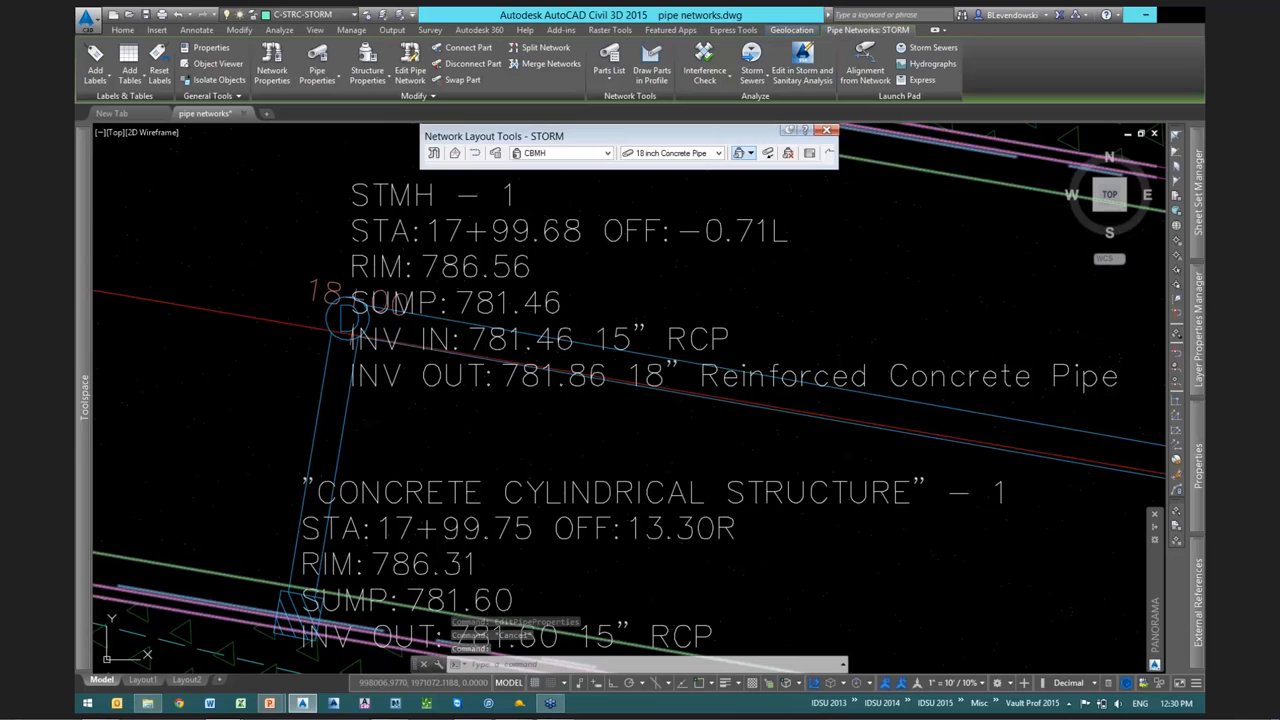
{"action": "left_click", "coordinate": [810, 153]}
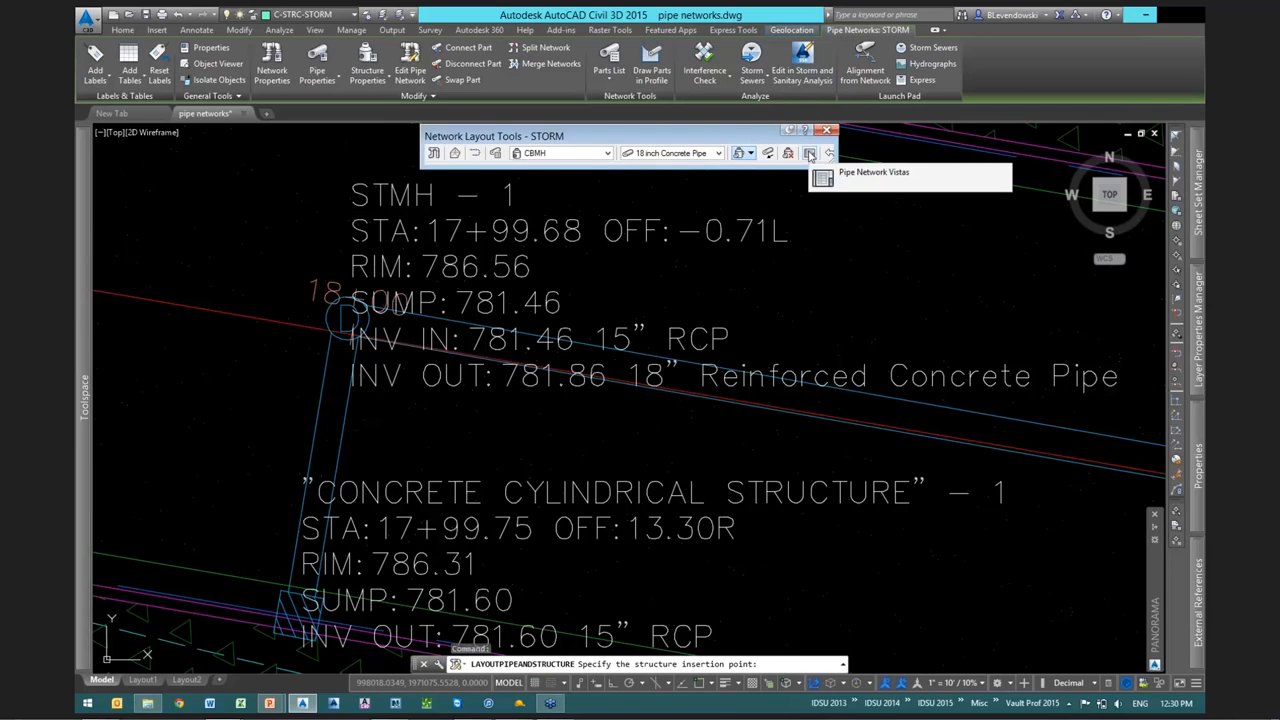
{"action": "key", "text": "Escape"}
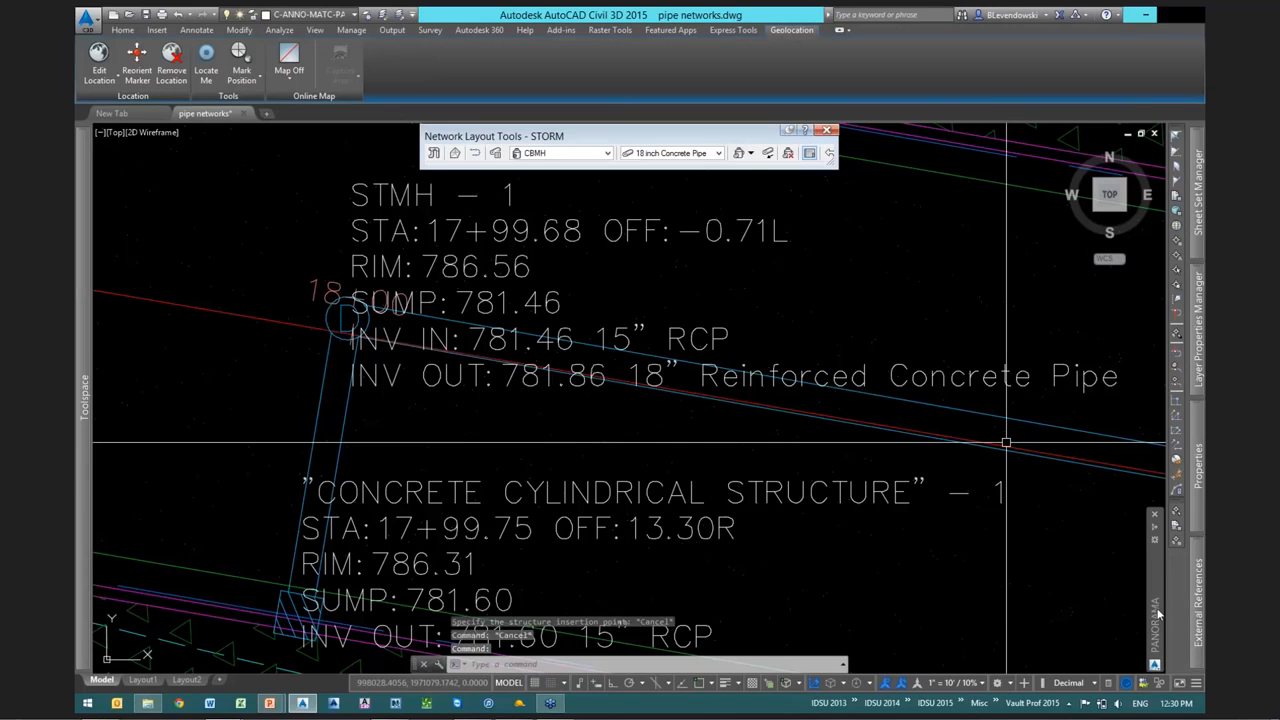
Close the Events vista and widen the Panorama to review the columns of the pipe table
{"action": "left_click_drag", "start_coordinate": [1155, 606], "coordinate": [1155, 327]}
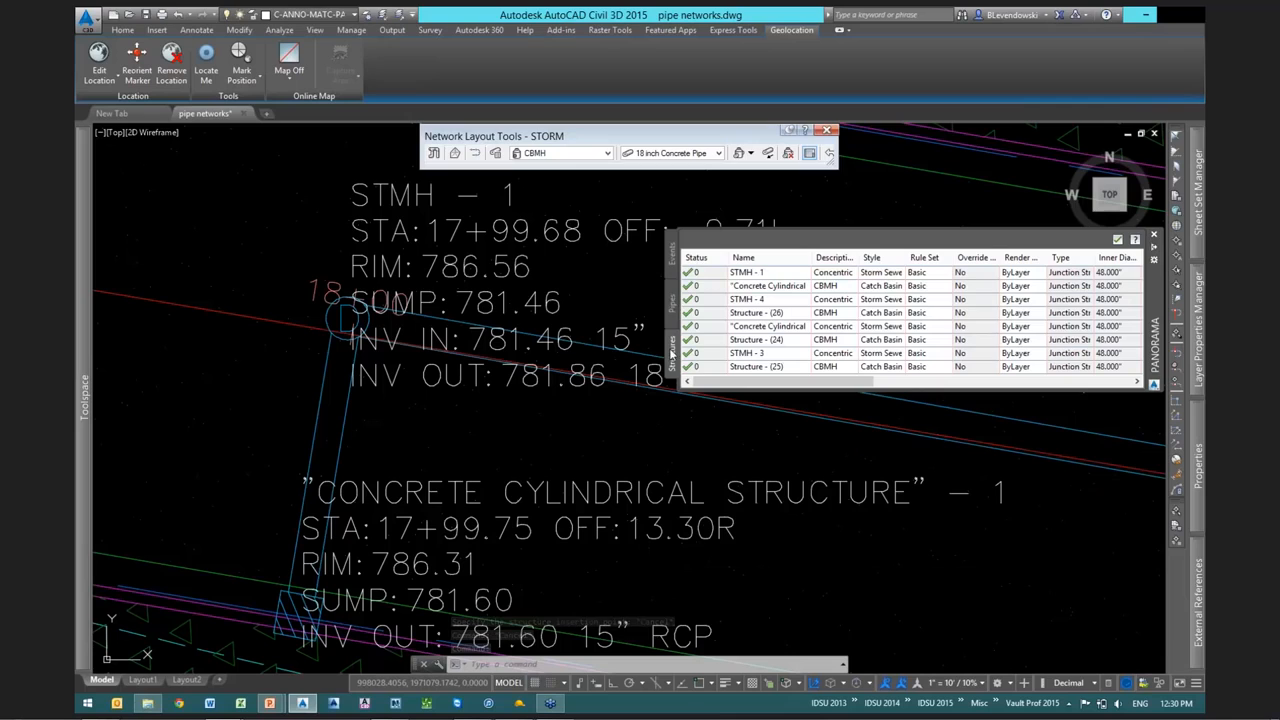
{"action": "left_click", "coordinate": [673, 303]}
{"action": "left_click", "coordinate": [672, 352]}
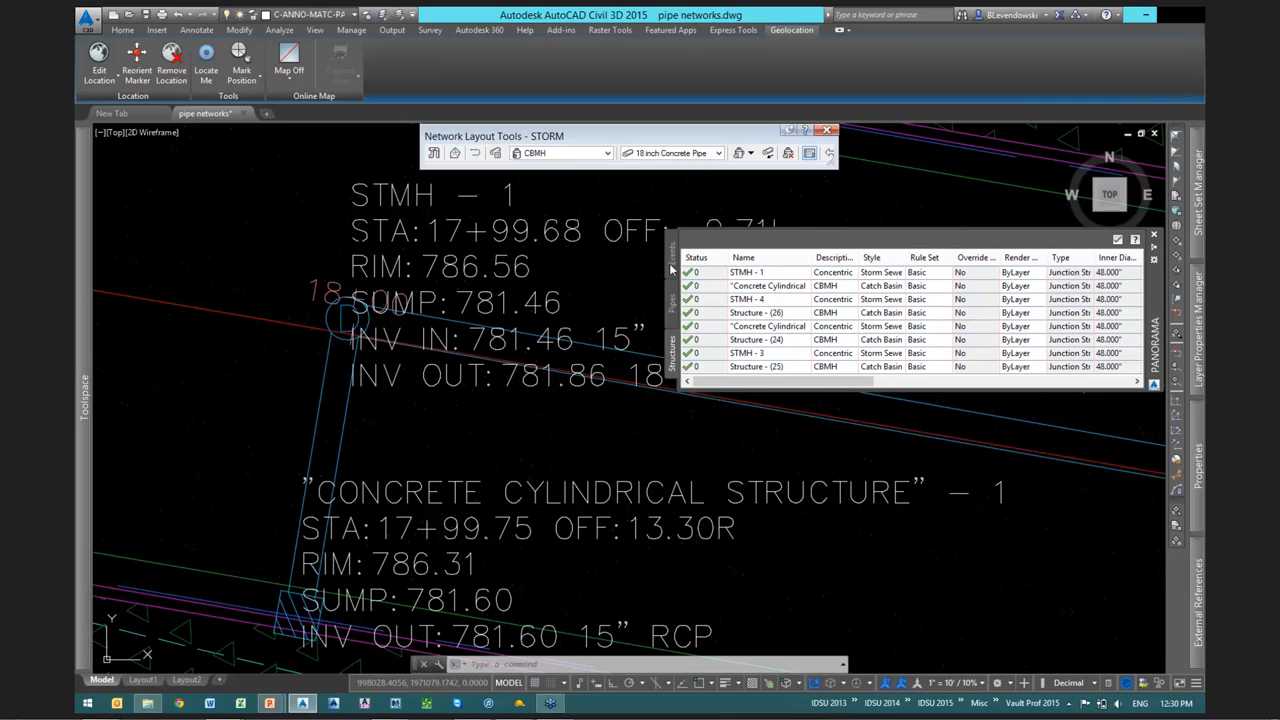
{"action": "left_click", "coordinate": [1119, 240]}
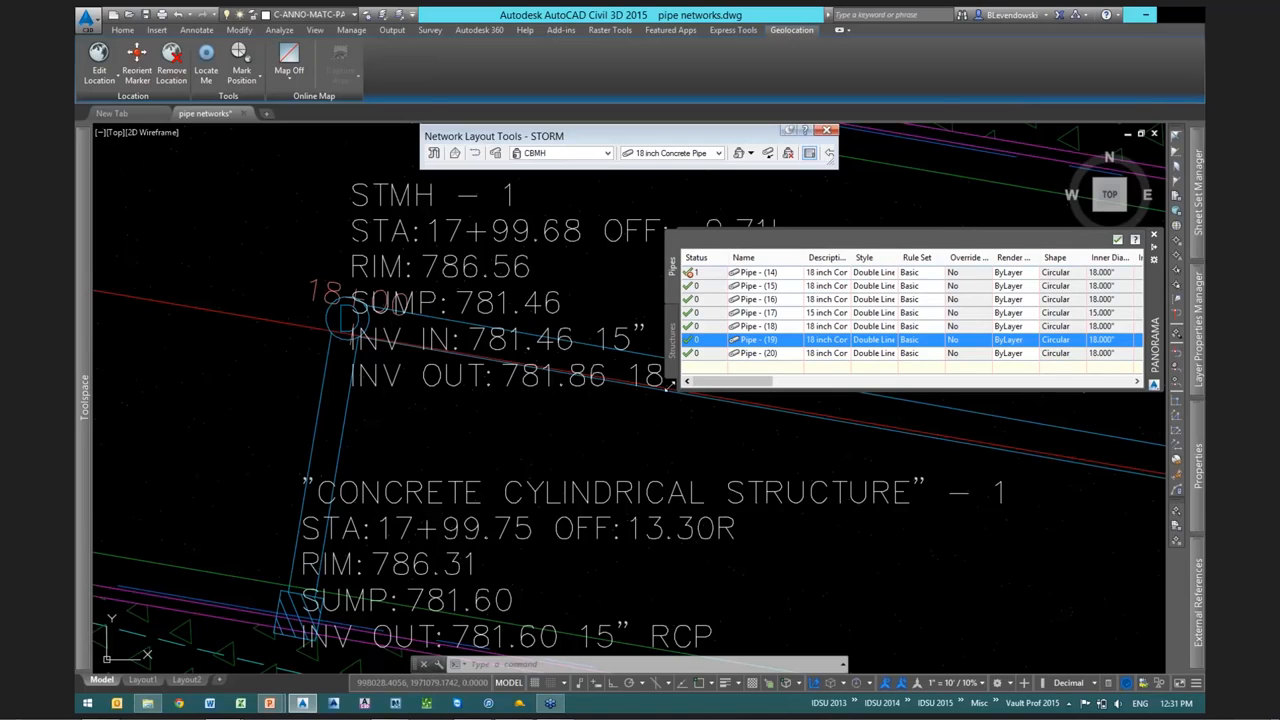
{"action": "left_click_drag", "start_coordinate": [670, 385], "coordinate": [466, 382]}
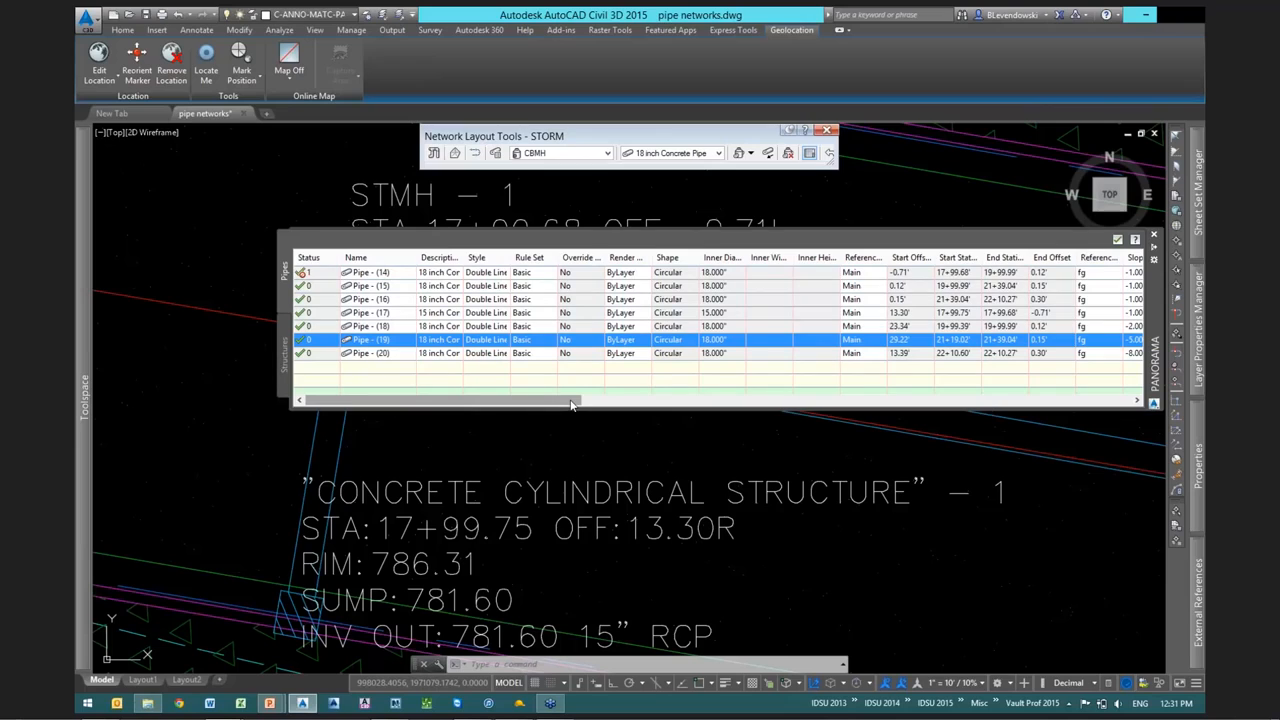
{"action": "left_click_drag", "start_coordinate": [331, 400], "coordinate": [446, 399]}
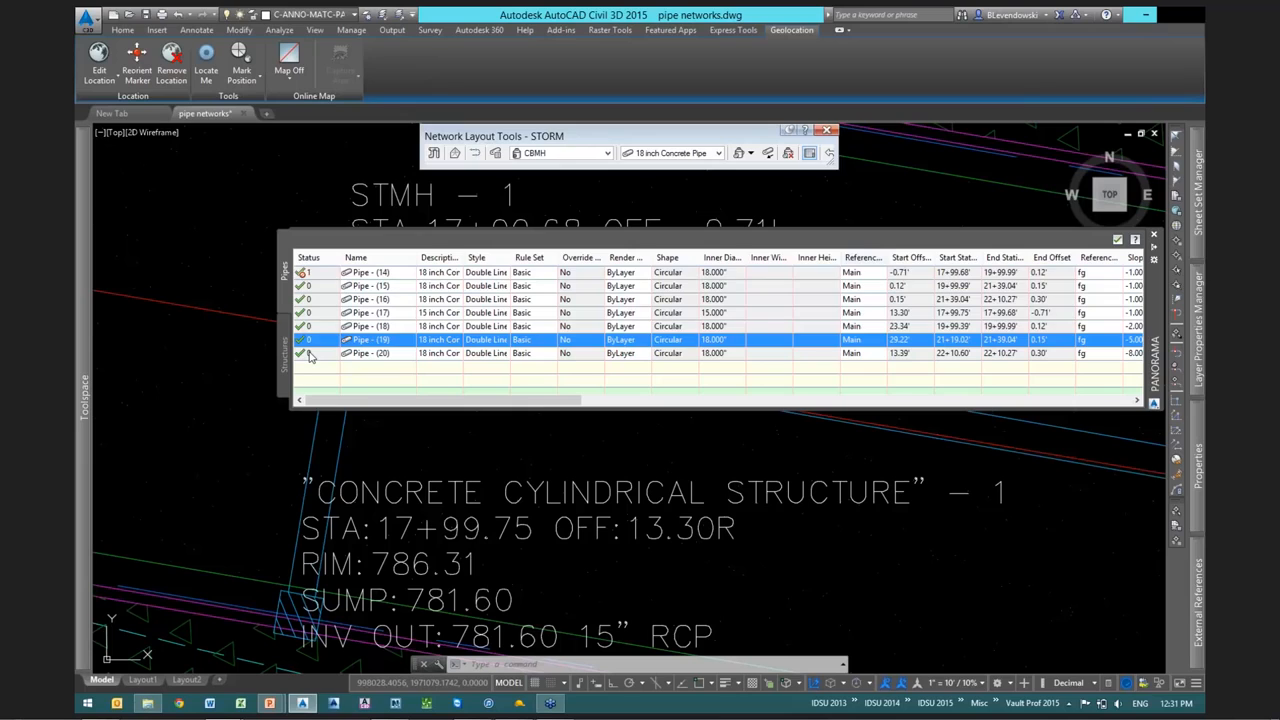
Set the reference alignment of all pipes in the pipe table to 2nd Ave
{"action": "left_click", "coordinate": [309, 272]}
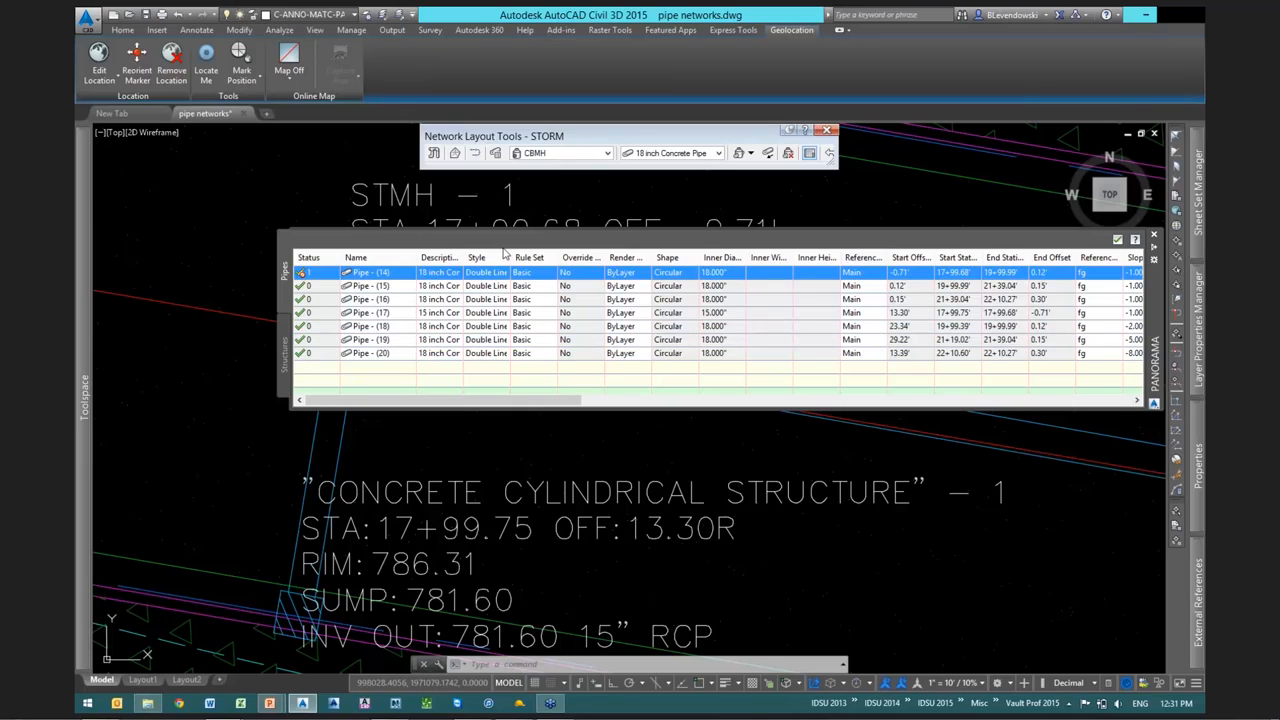
{"action": "left_click", "coordinate": [475, 153]}
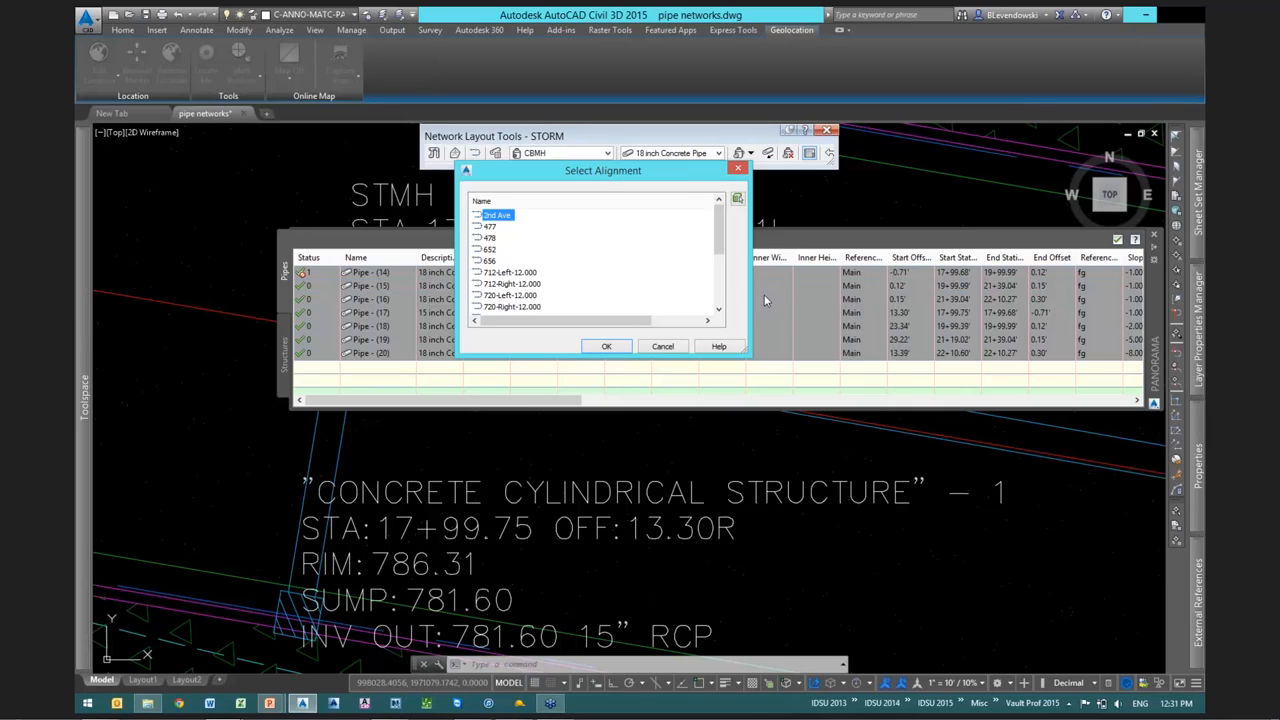
{"action": "key", "text": "Return"}
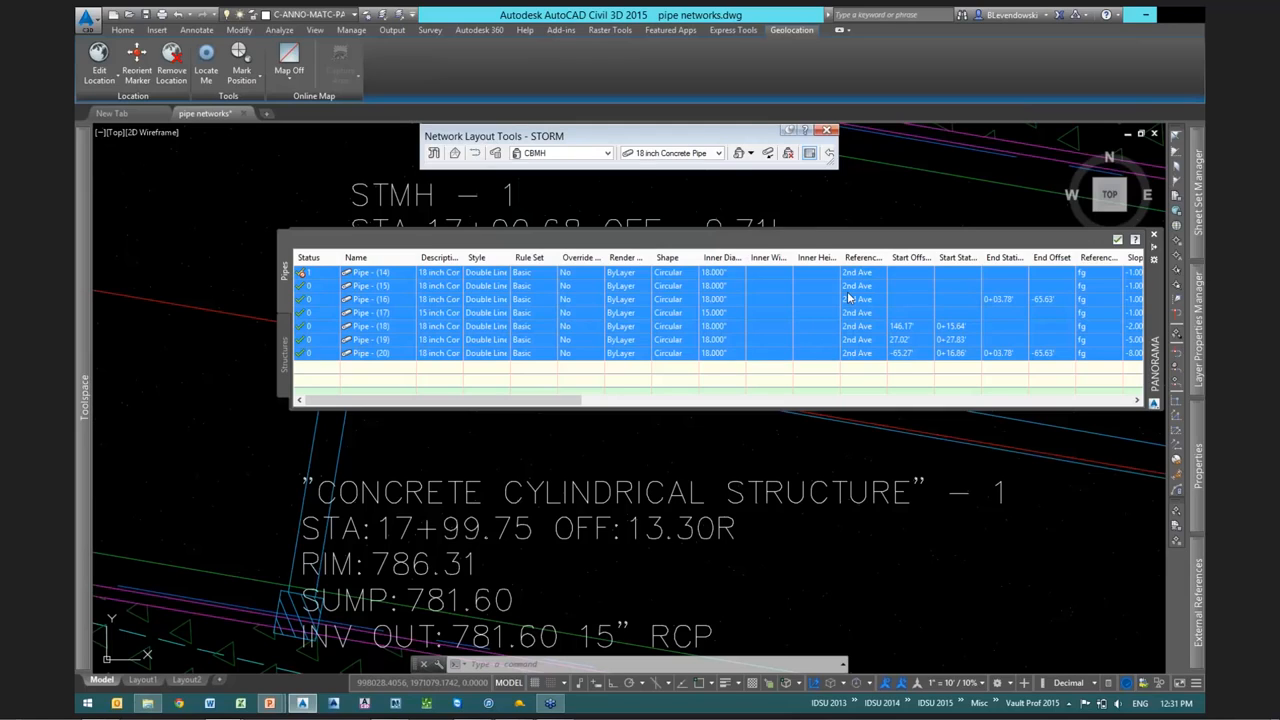
Review the list of columns available for the pipe table and close the Pipes and Structures vistas
{"action": "right_click", "coordinate": [675, 257]}
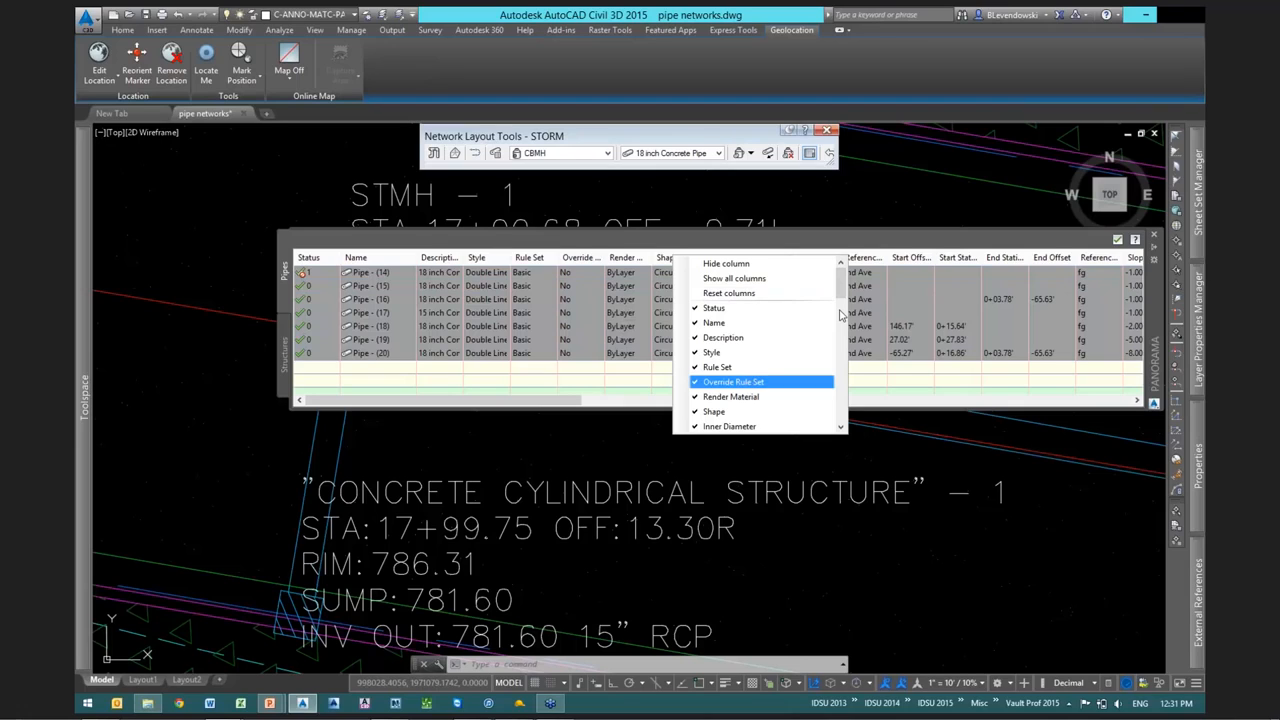
{"action": "scroll", "coordinate": [841, 315], "scroll_direction": "down", "scroll_amount": 3}
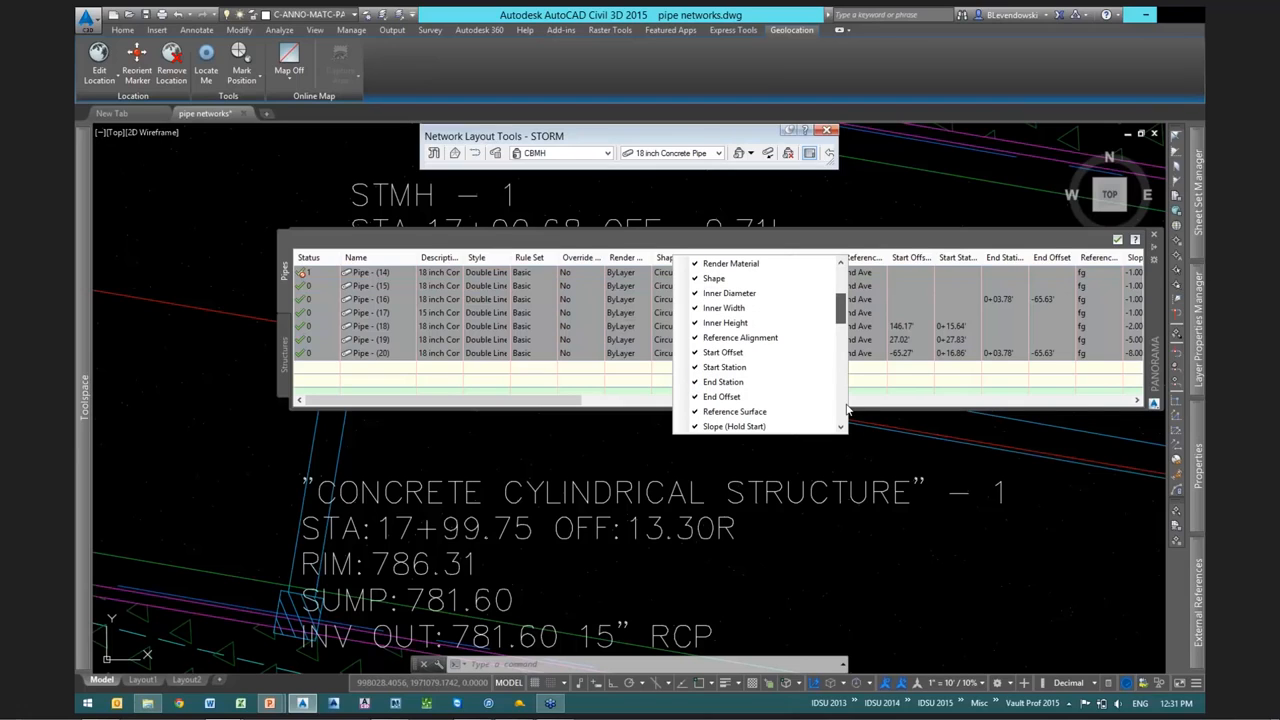
{"action": "scroll", "coordinate": [844, 400], "scroll_direction": "down", "scroll_amount": 5}
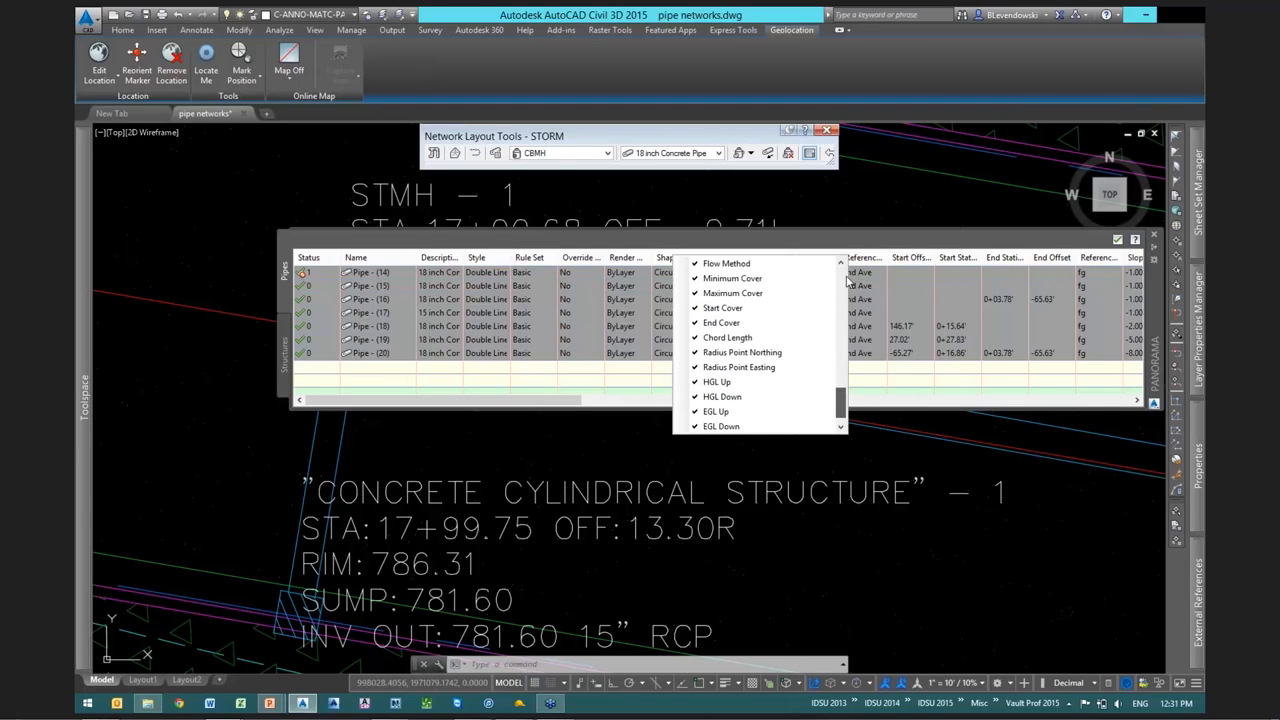
{"action": "scroll", "coordinate": [847, 281], "scroll_direction": "up", "scroll_amount": 10}
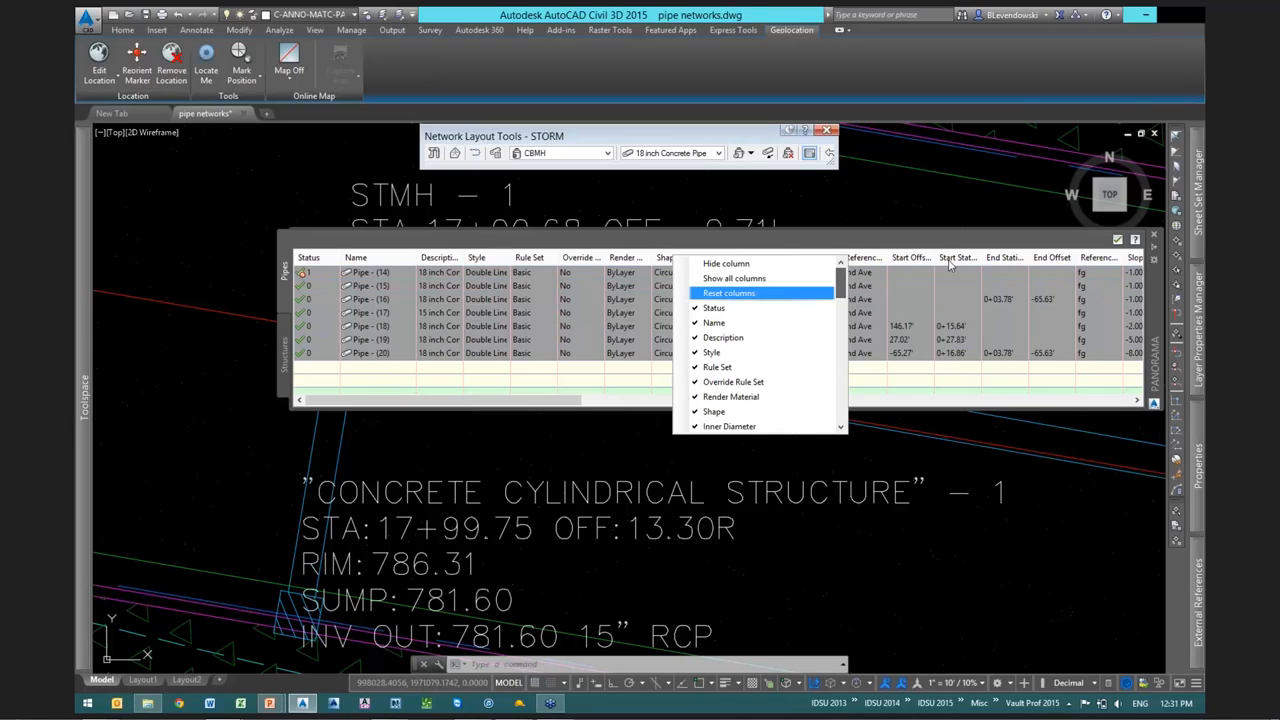
{"action": "left_click", "coordinate": [950, 263]}
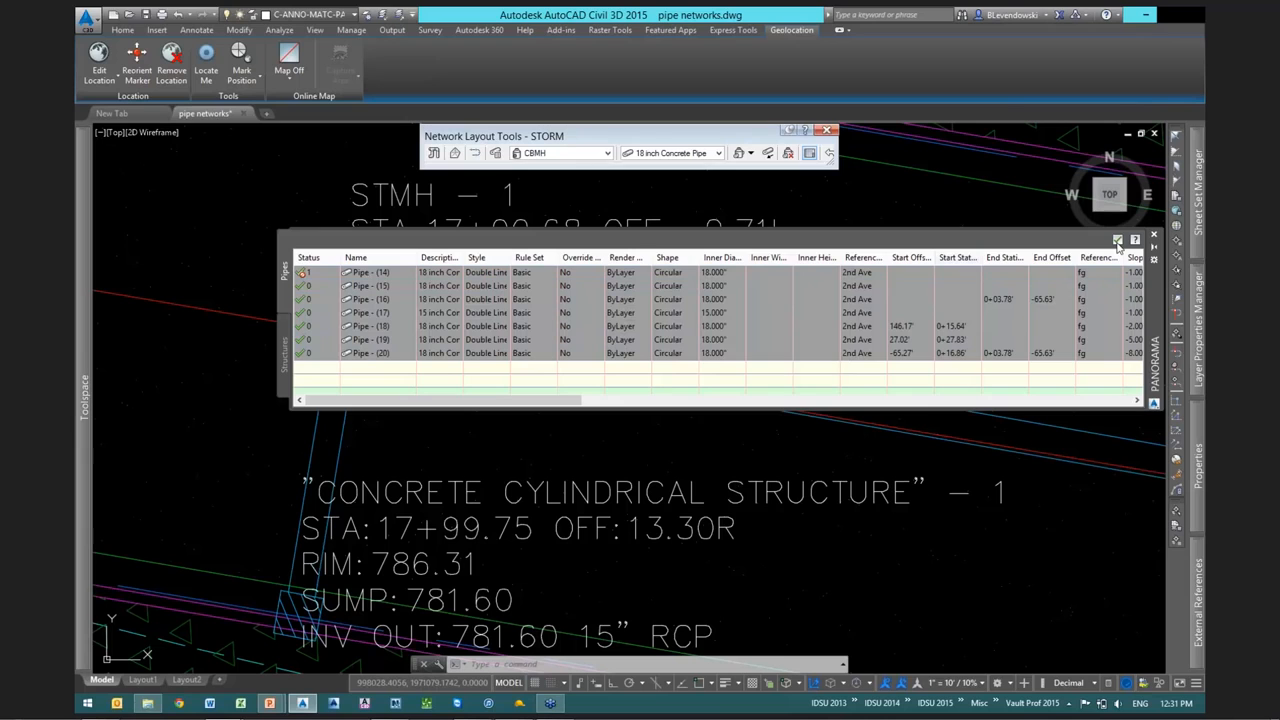
{"action": "left_click", "coordinate": [1117, 242]}
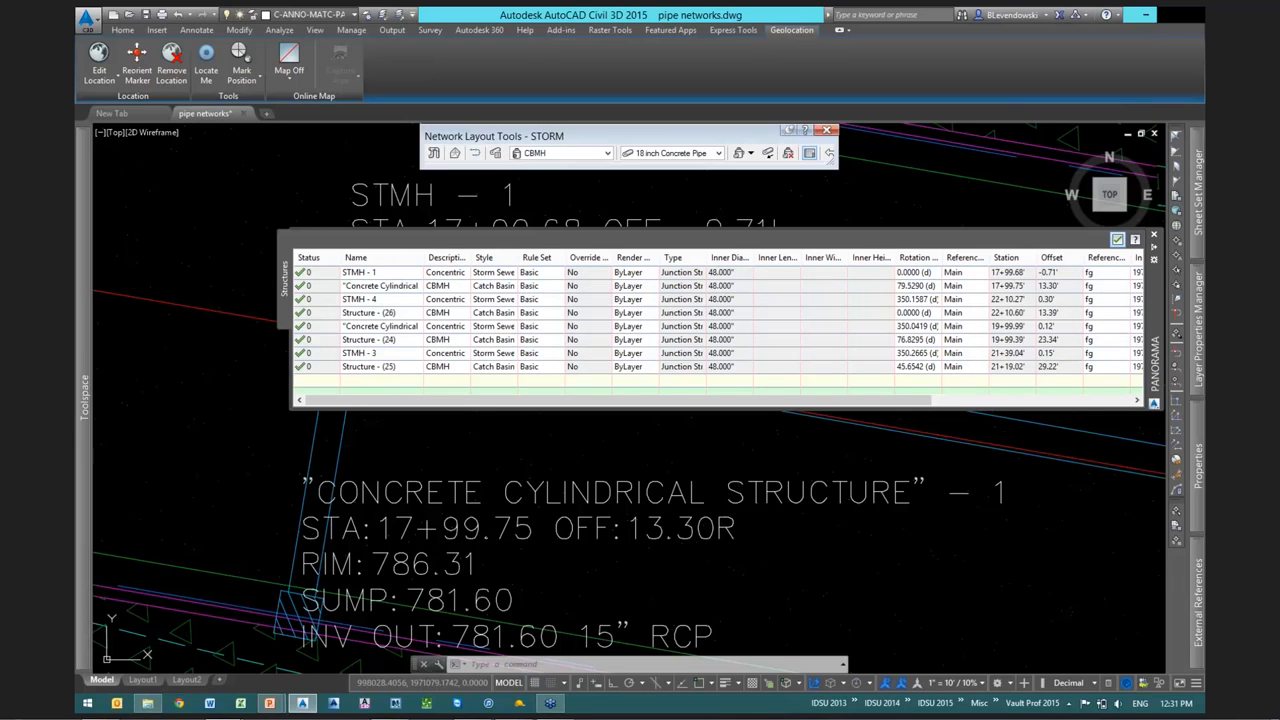
{"action": "left_click", "coordinate": [1117, 240]}
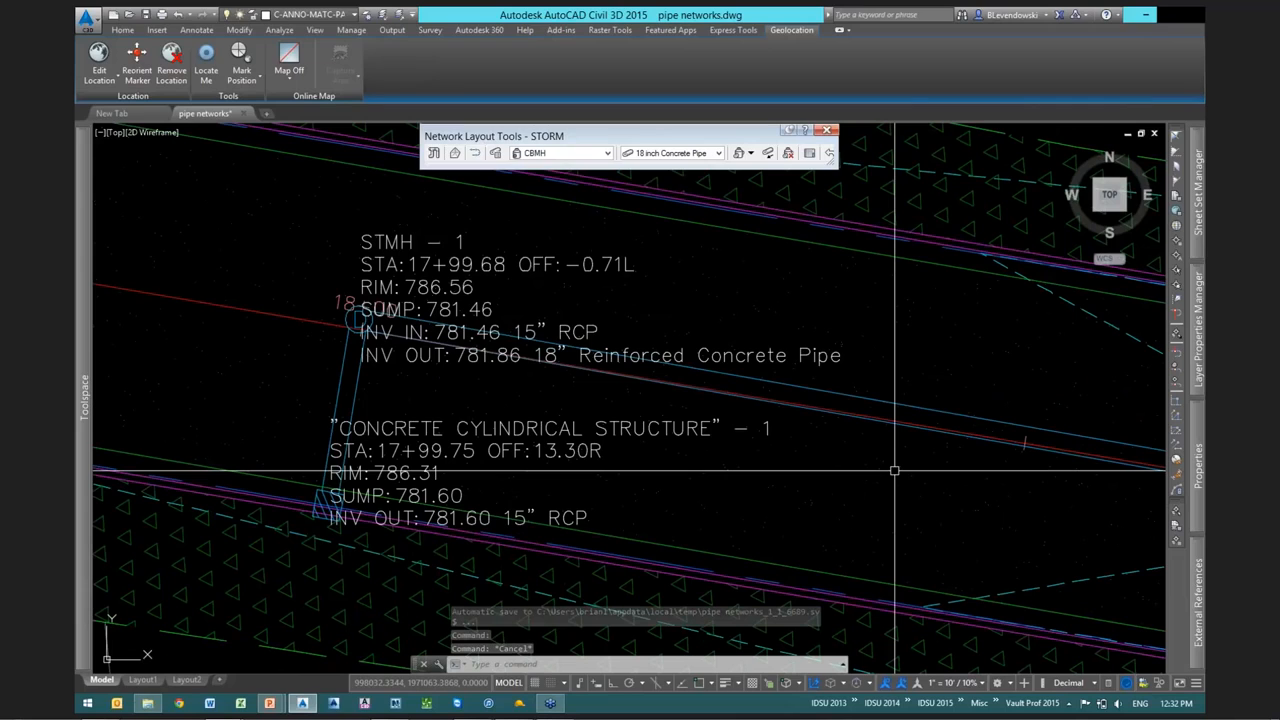
Turn on Quick Properties and view those of the fg surface around the storm pipe run
{"action": "left_click", "coordinate": [1108, 683]}
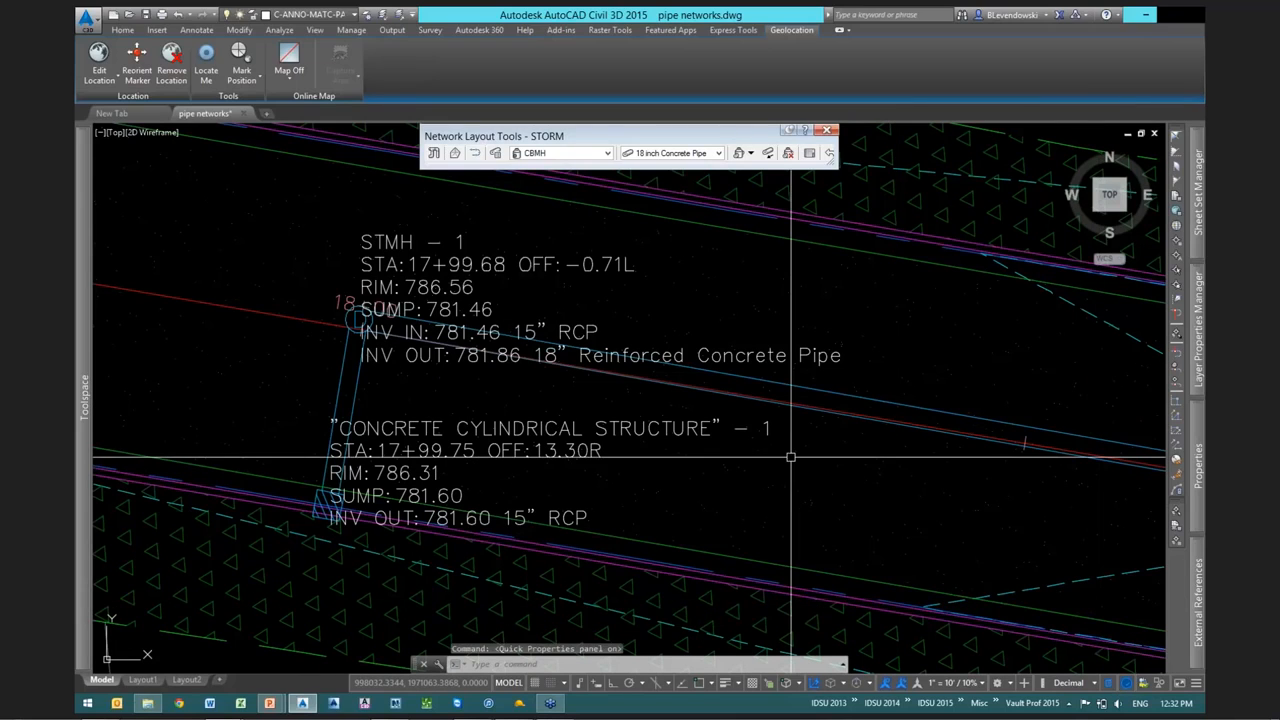
{"action": "scroll", "coordinate": [790, 457], "scroll_direction": "down", "scroll_amount": 2}
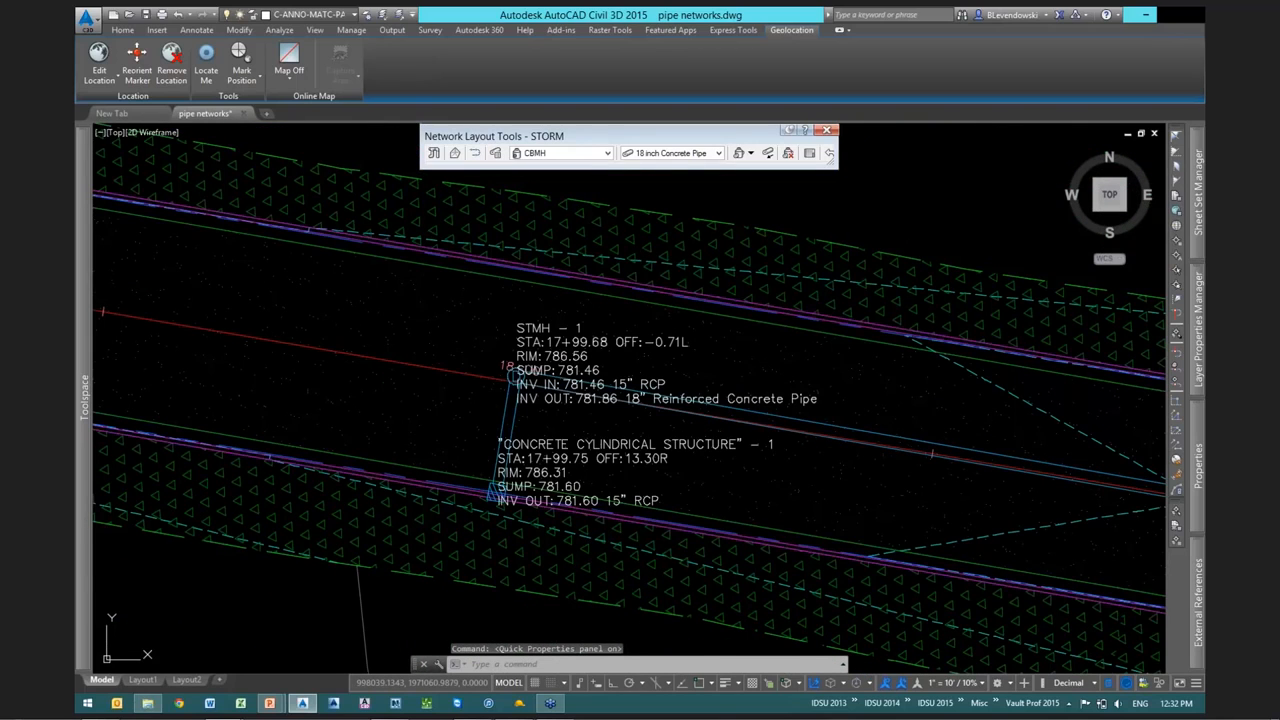
{"action": "middle_click_drag", "start_coordinate": [951, 427], "coordinate": [703, 429]}
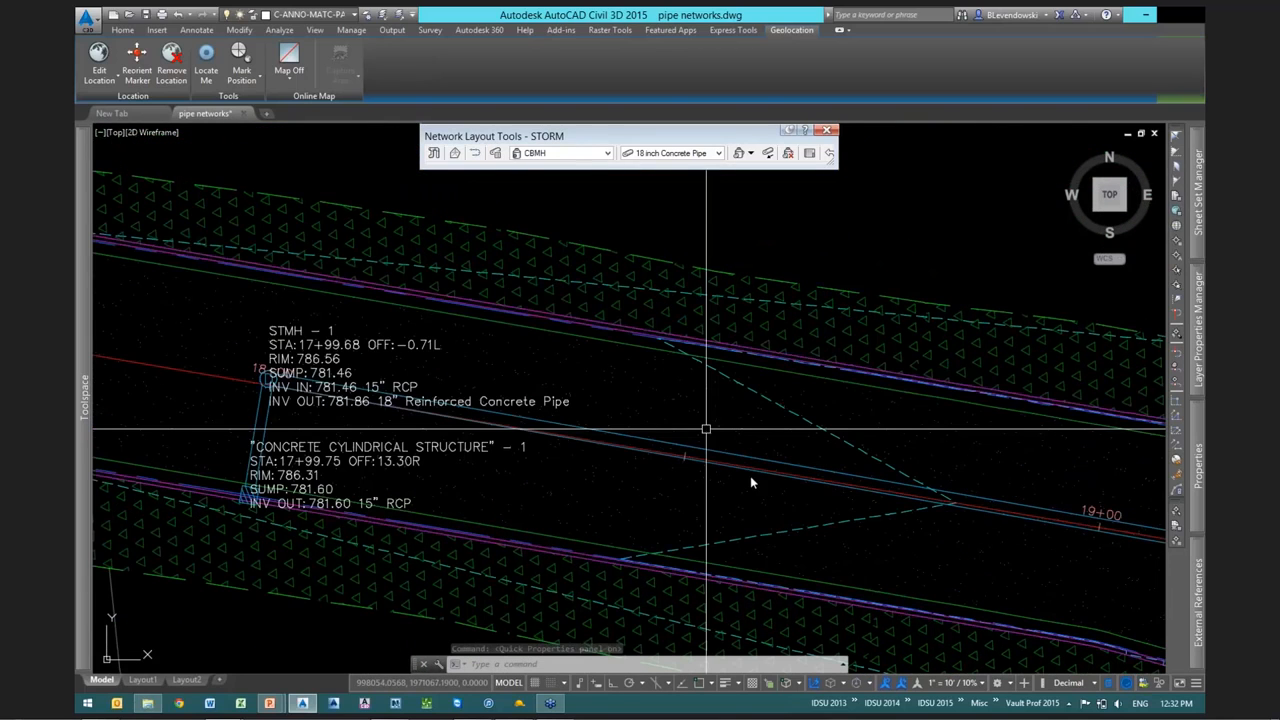
{"action": "left_click", "coordinate": [840, 412]}
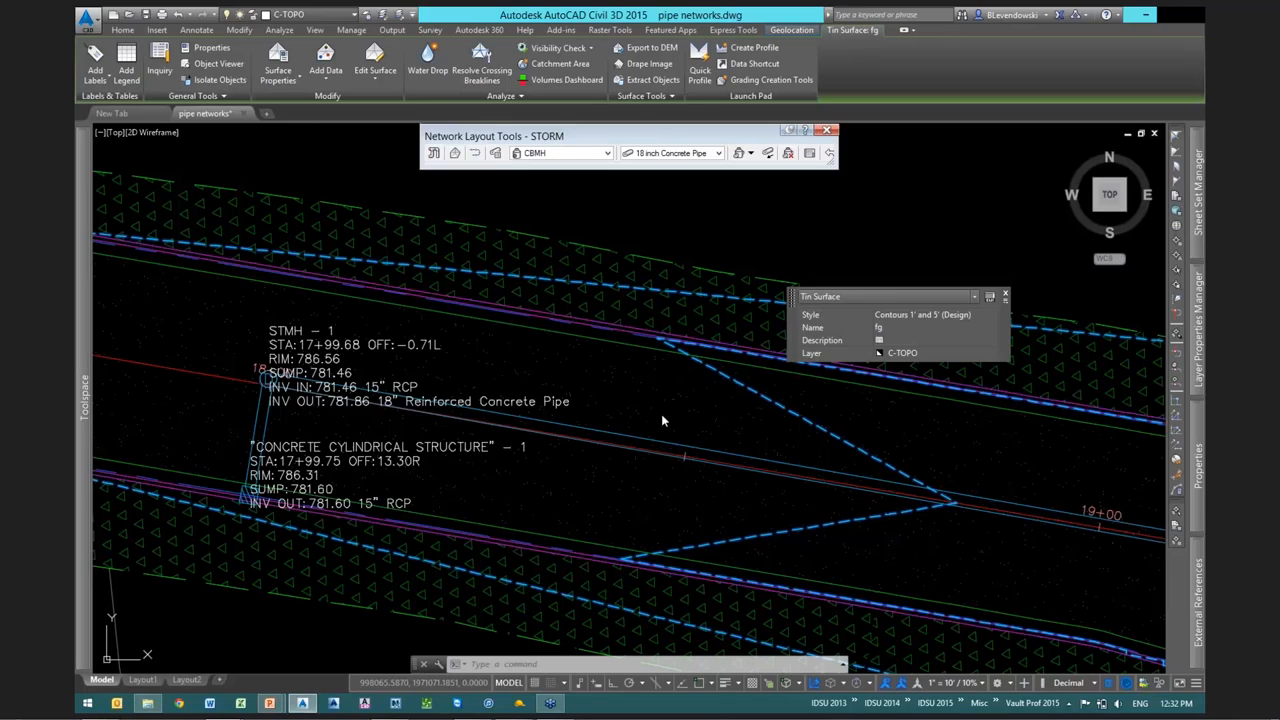
{"action": "key", "text": "Escape"}
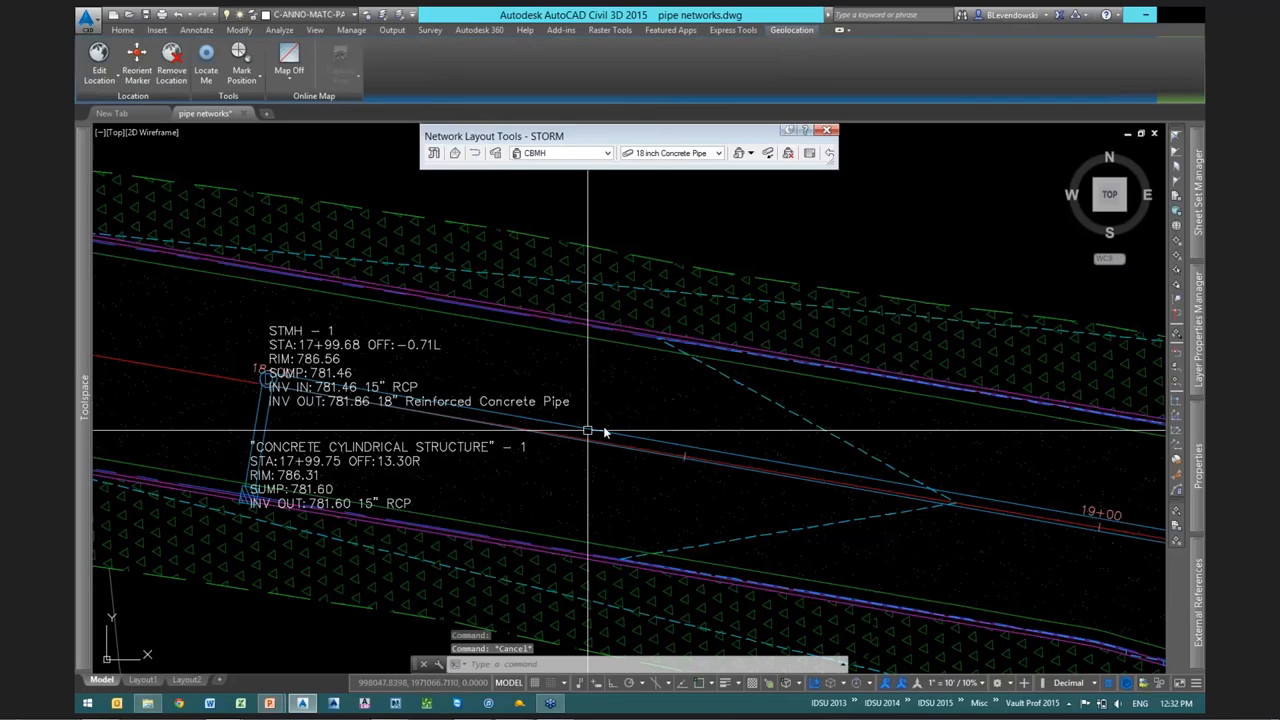
View the Quick Properties of the 18 inch concrete pipe running out of STMH - 1
{"action": "left_click", "coordinate": [588, 431]}
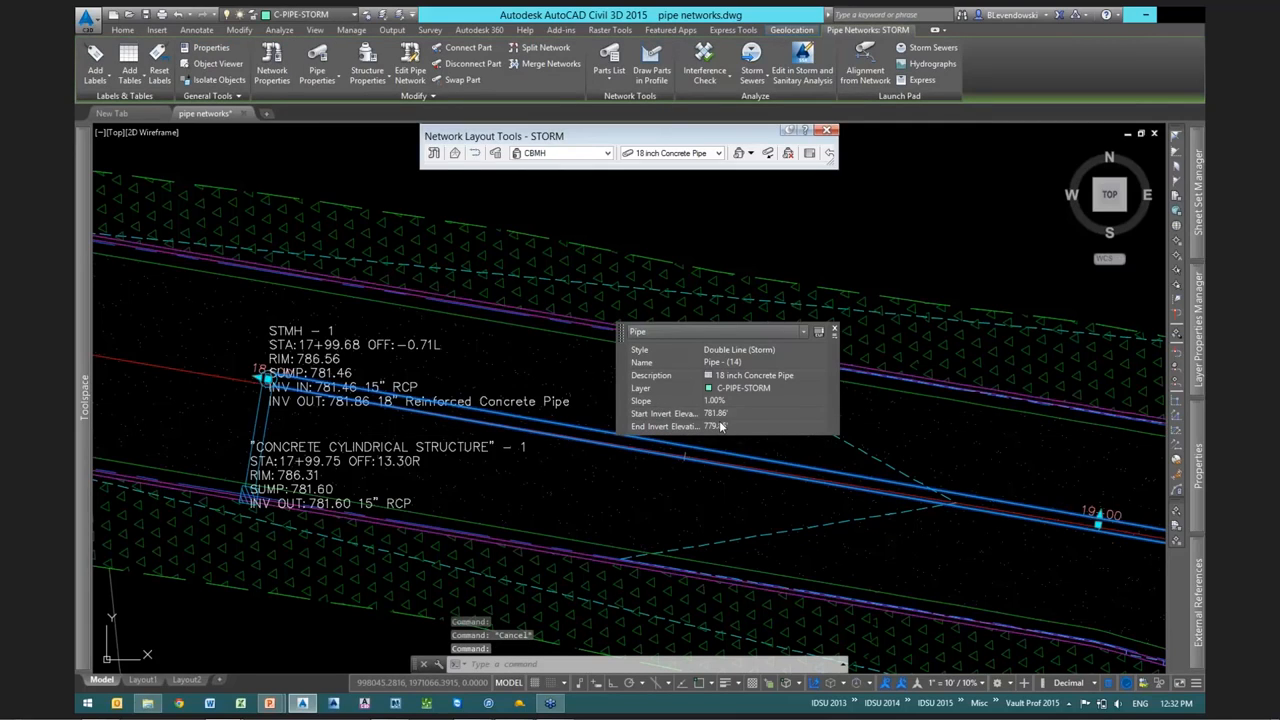
{"action": "left_click", "coordinate": [819, 334]}
{"action": "left_click", "coordinate": [820, 336]}
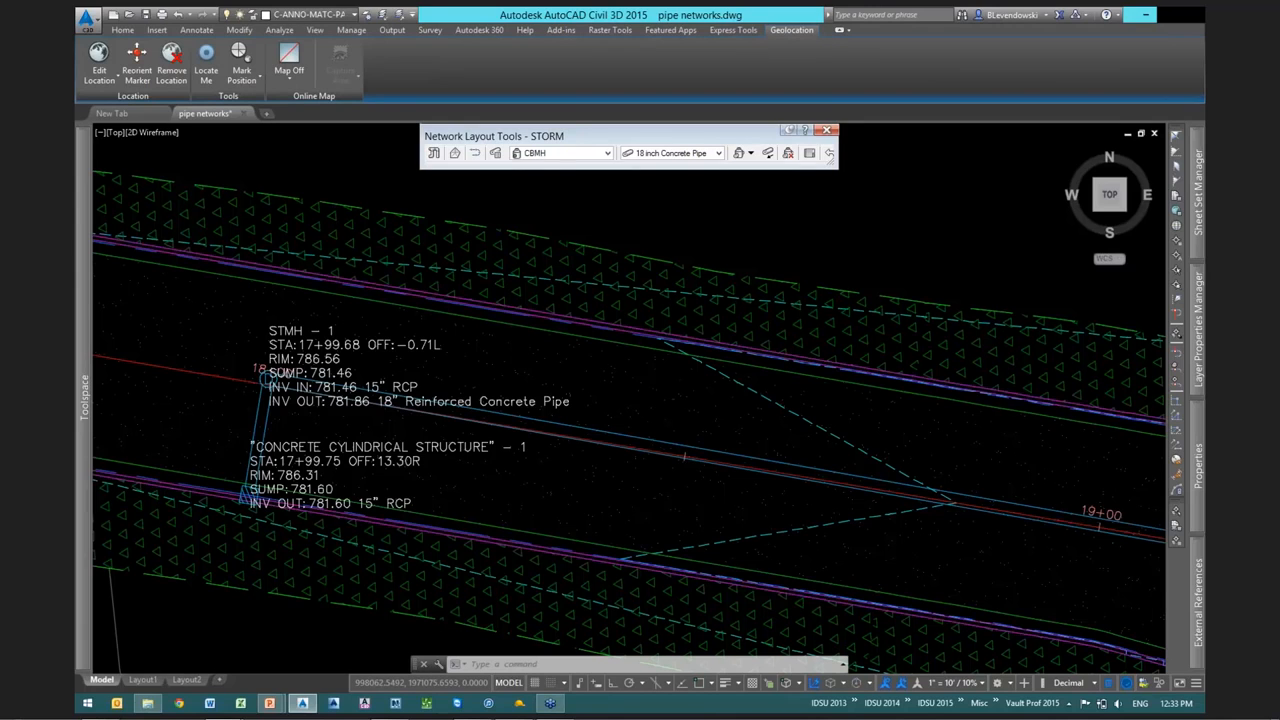
{"action": "scroll", "coordinate": [838, 645], "scroll_direction": "down", "scroll_amount": 2}
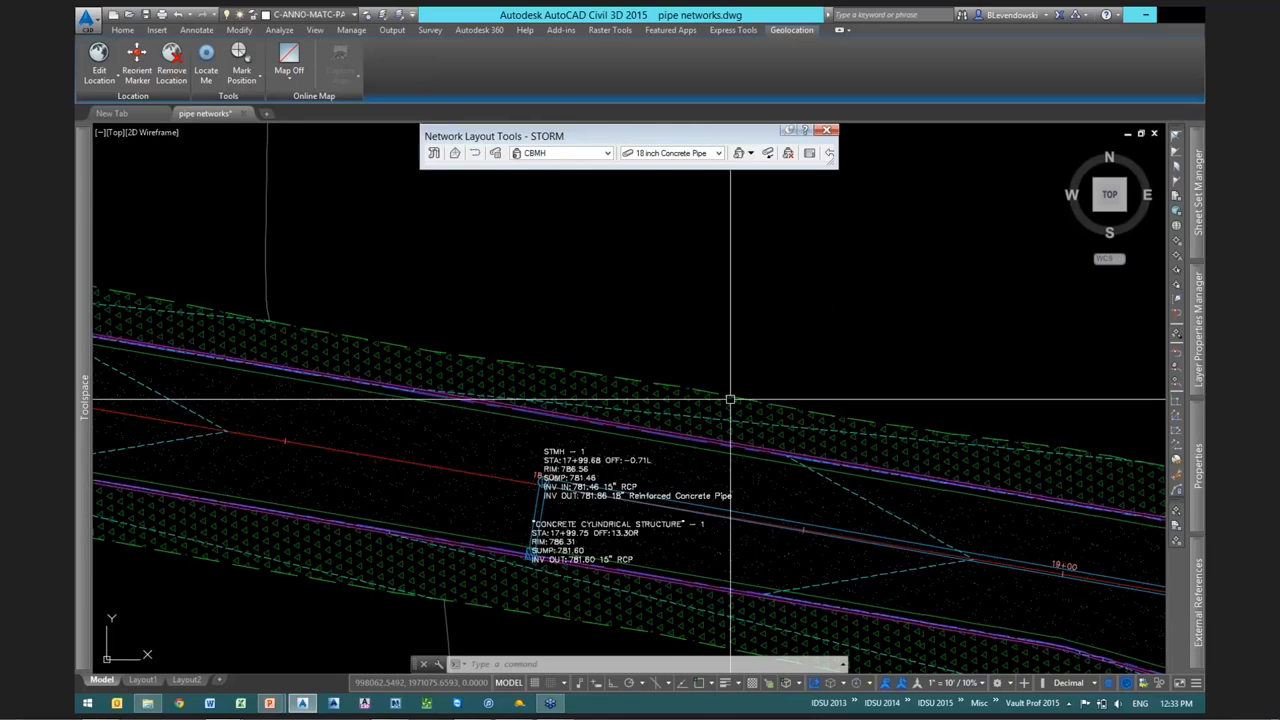
{"action": "middle_click_drag", "start_coordinate": [815, 387], "coordinate": [781, 325]}
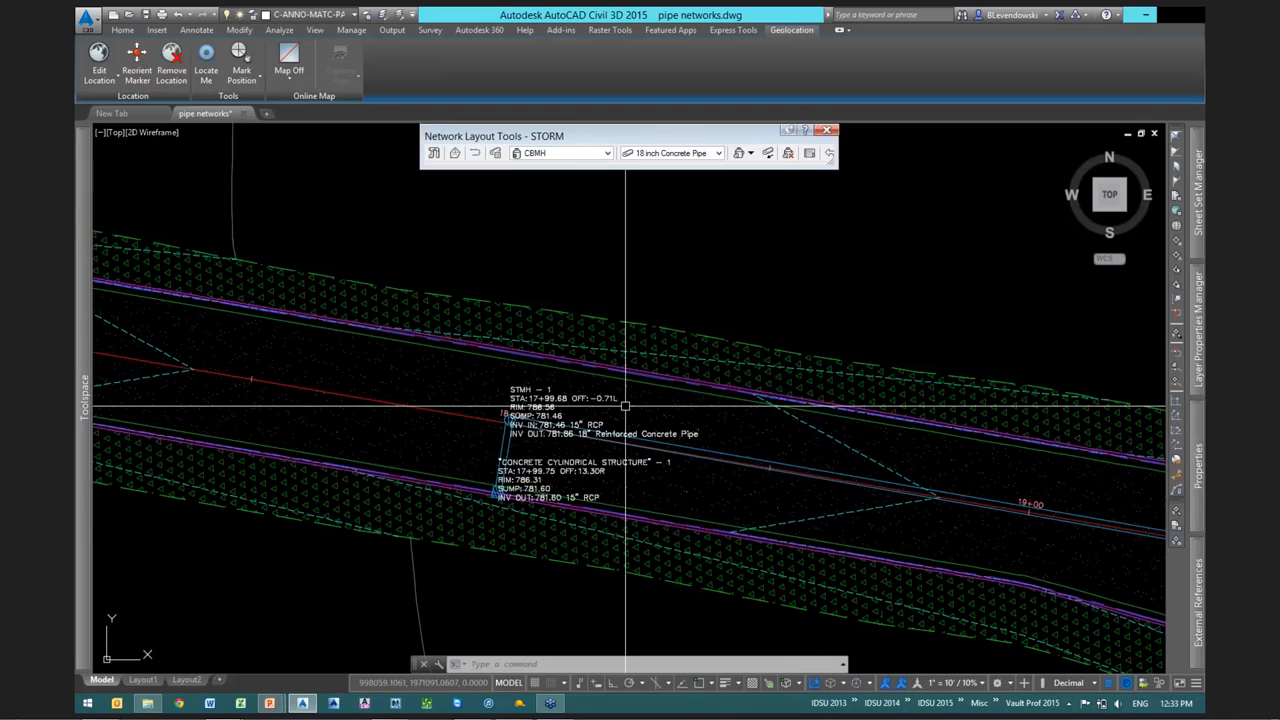
{"action": "scroll", "coordinate": [625, 406], "scroll_direction": "up", "scroll_amount": 2}
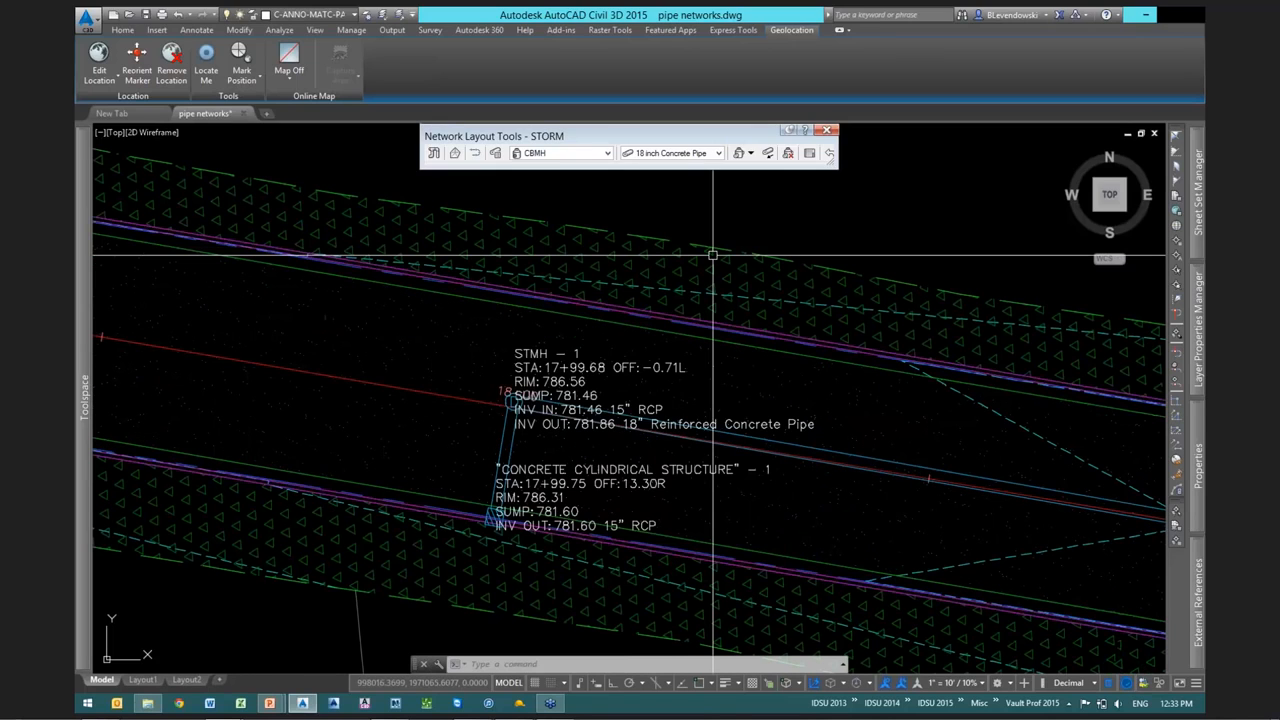
{"action": "middle_click_drag", "start_coordinate": [712, 255], "coordinate": [555, 190]}
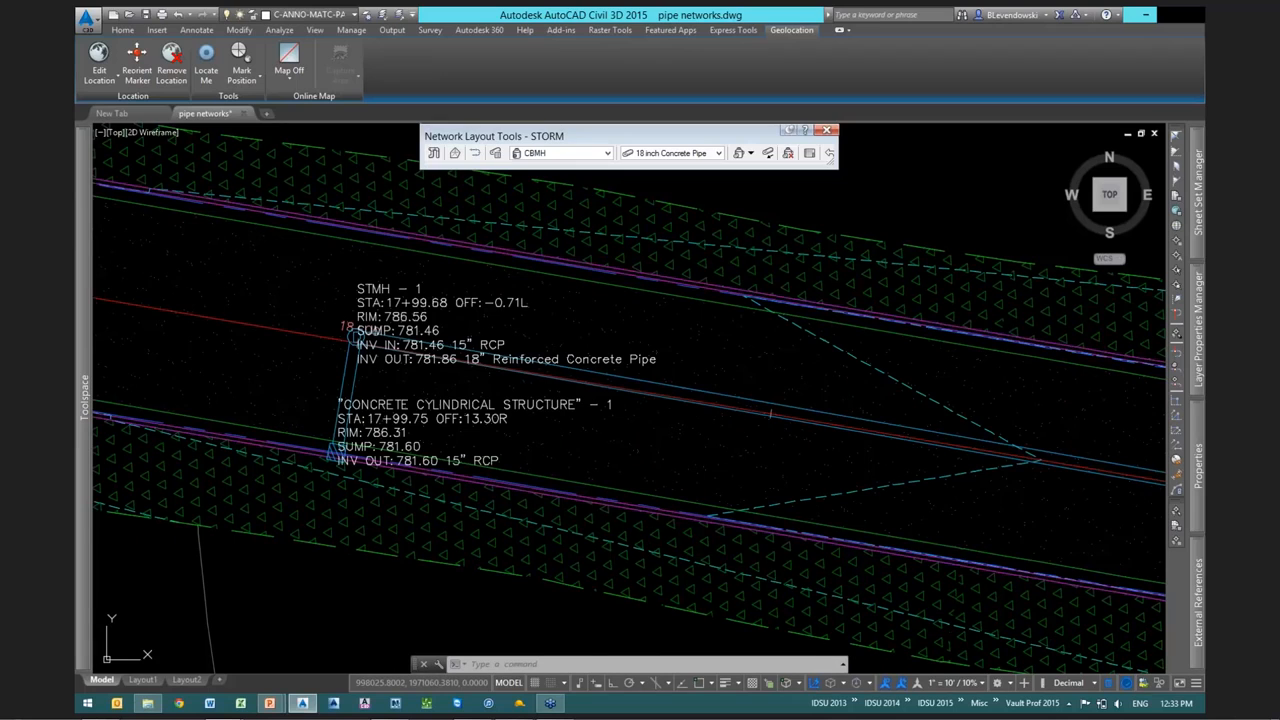
{"action": "scroll", "coordinate": [628, 400], "scroll_direction": "down", "scroll_amount": 3}
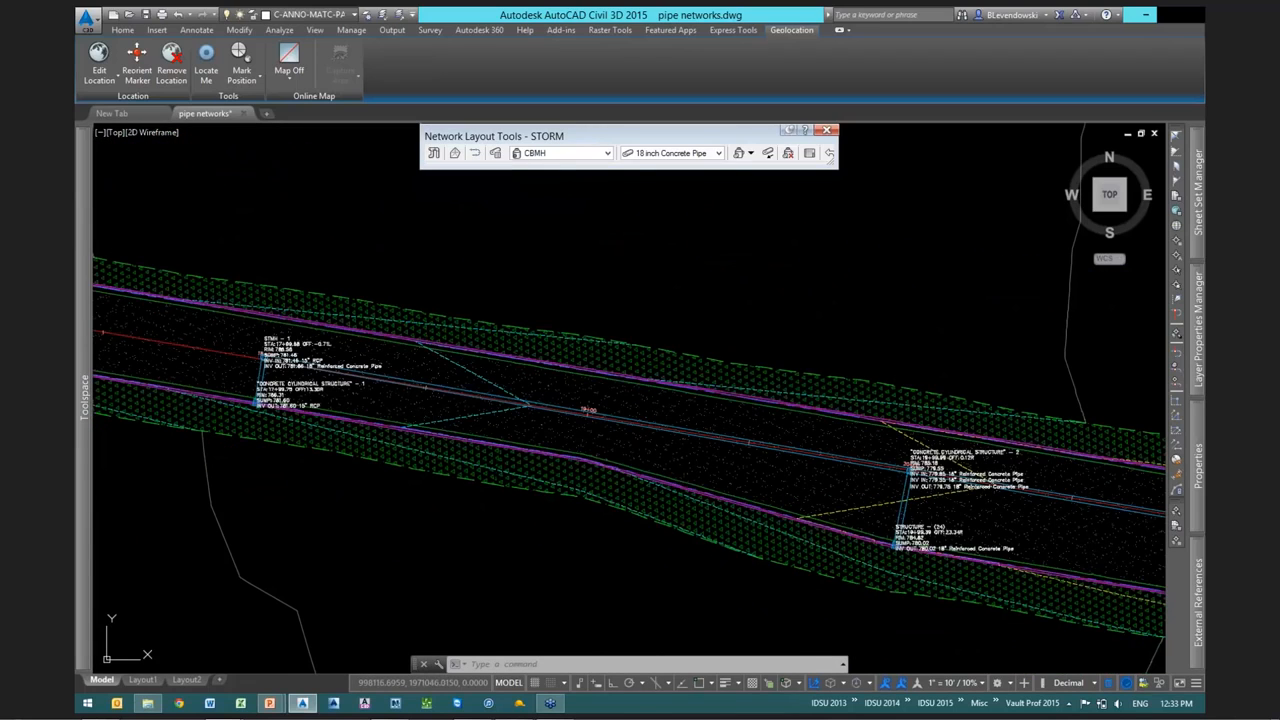
{"action": "scroll", "coordinate": [233, 367], "scroll_direction": "up", "scroll_amount": 2}
{"action": "key", "text": "Escape"}
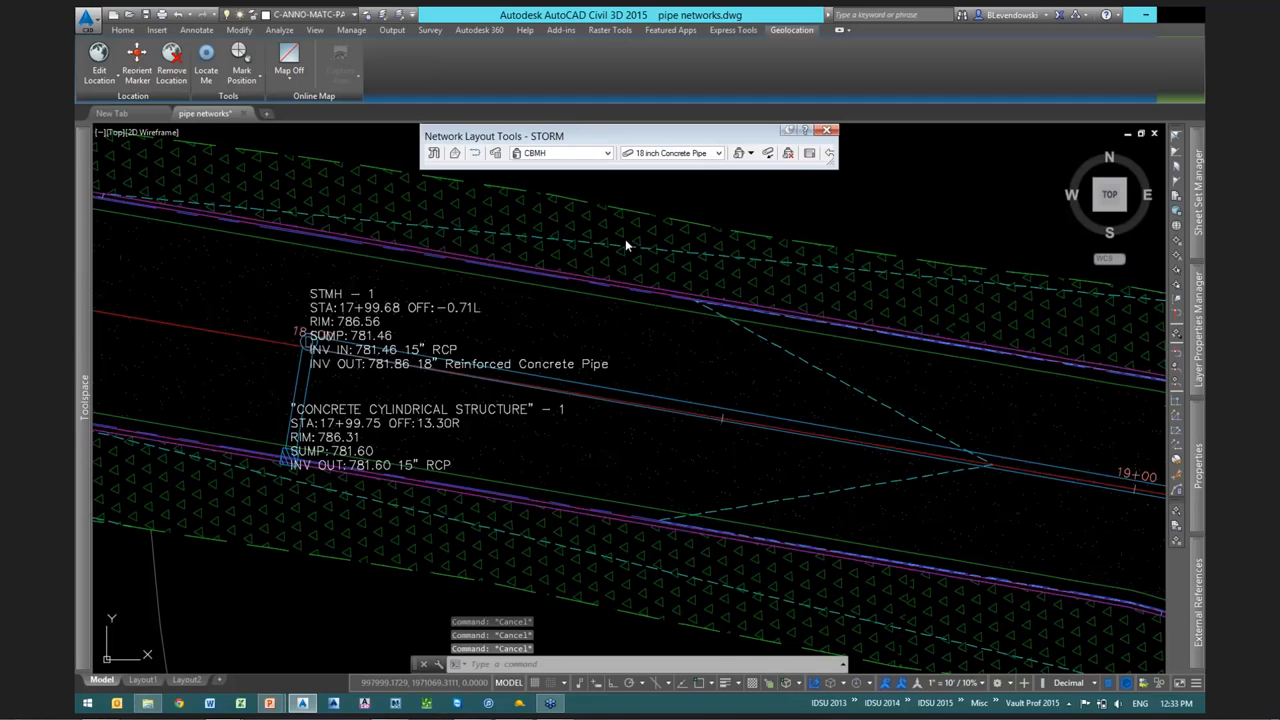
{"action": "left_click", "coordinate": [625, 239]}
{"action": "key", "text": "Escape"}
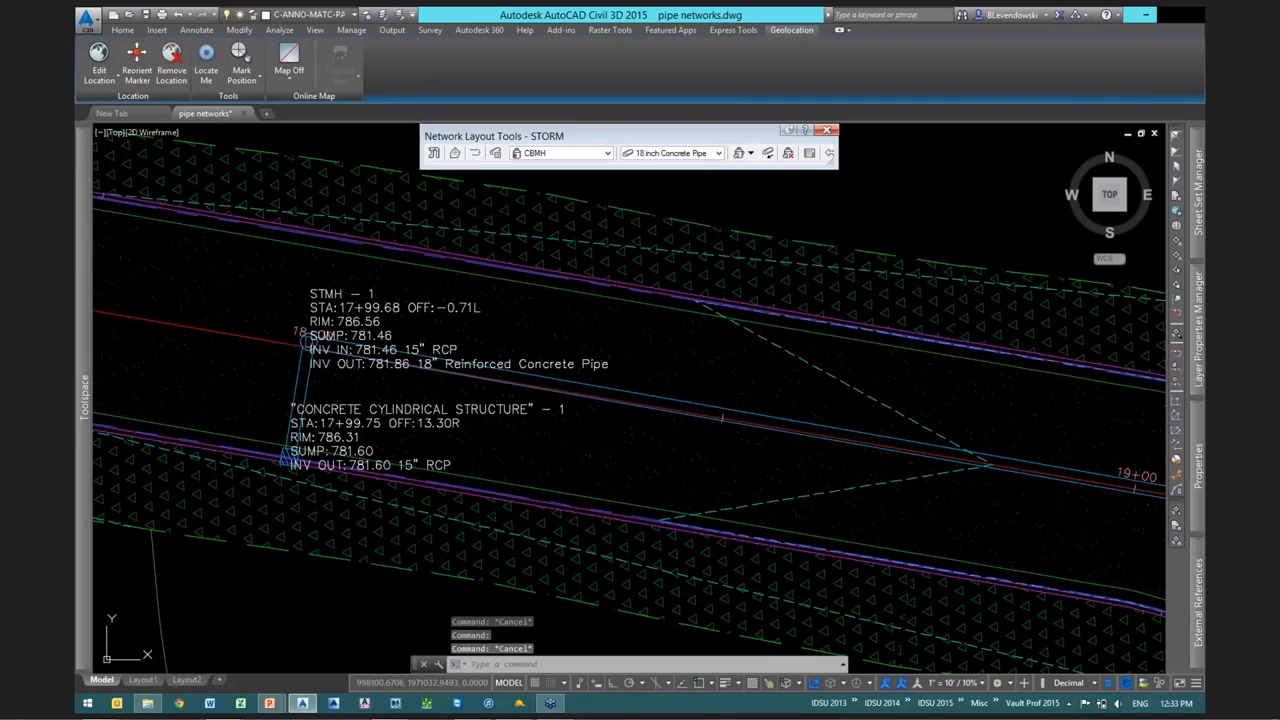
Turn off Quick Properties and locate the profile view above the plan
{"action": "left_click", "coordinate": [1108, 683]}
{"action": "scroll", "coordinate": [714, 536], "scroll_direction": "down", "scroll_amount": 5}
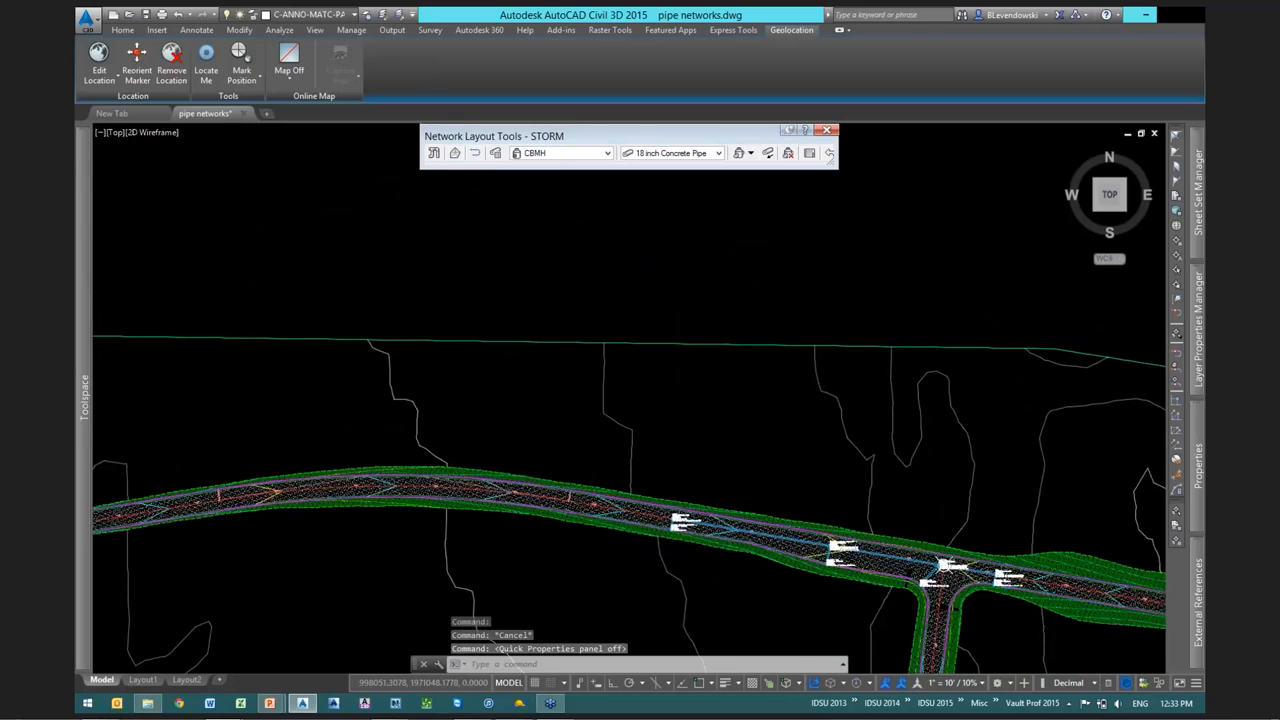
{"action": "scroll", "coordinate": [714, 536], "scroll_direction": "down", "scroll_amount": 5}
{"action": "middle_click_drag", "start_coordinate": [875, 418], "coordinate": [798, 433]}
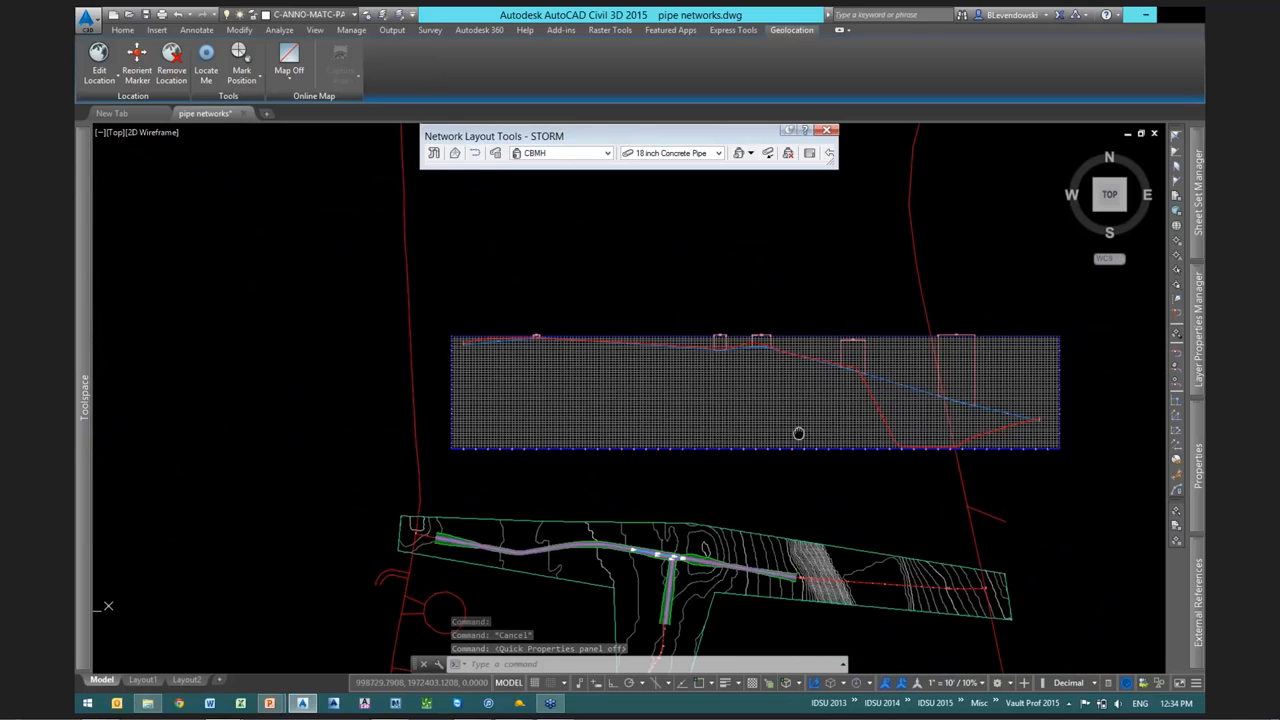
{"action": "scroll", "coordinate": [935, 541], "scroll_direction": "up", "scroll_amount": 6}
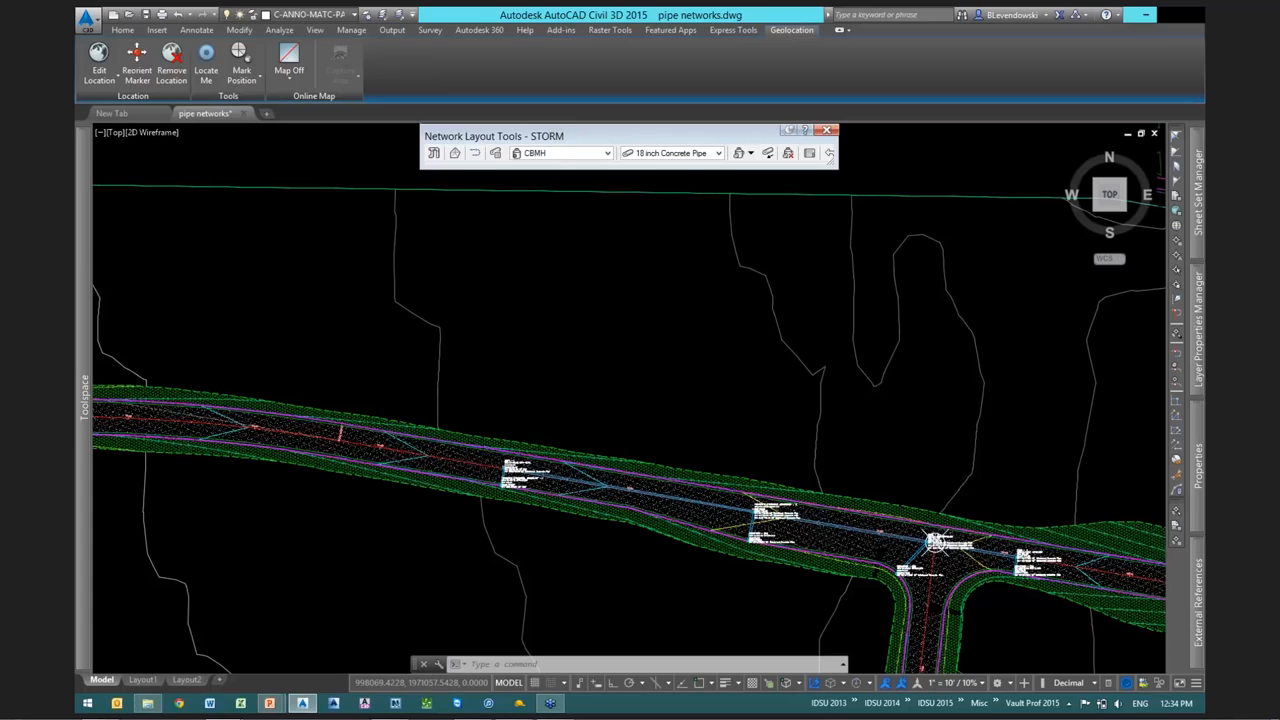
Draw STMH - 1, the 18 inch pipe leaving it and the manhole at its other end in the profile view above the plan
{"action": "scroll", "coordinate": [935, 541], "scroll_direction": "up", "scroll_amount": 8}
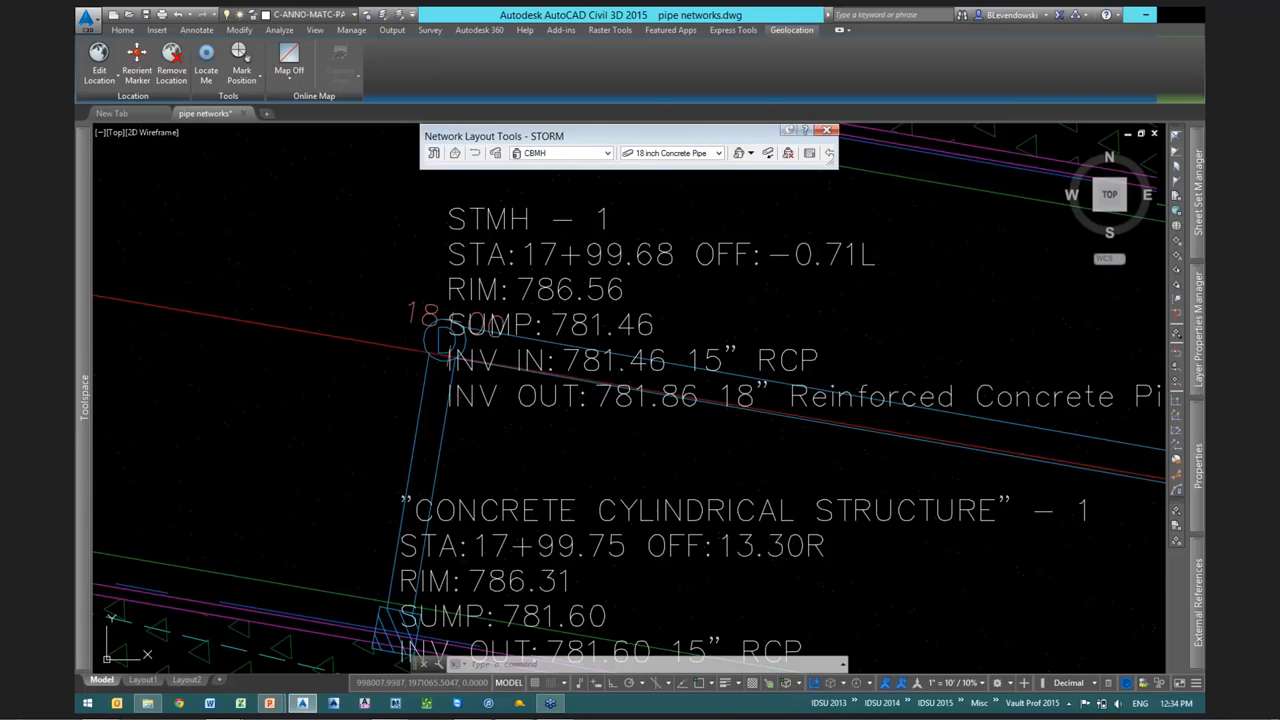
{"action": "left_click", "coordinate": [444, 340]}
{"action": "scroll", "coordinate": [453, 423], "scroll_direction": "down", "scroll_amount": 1}
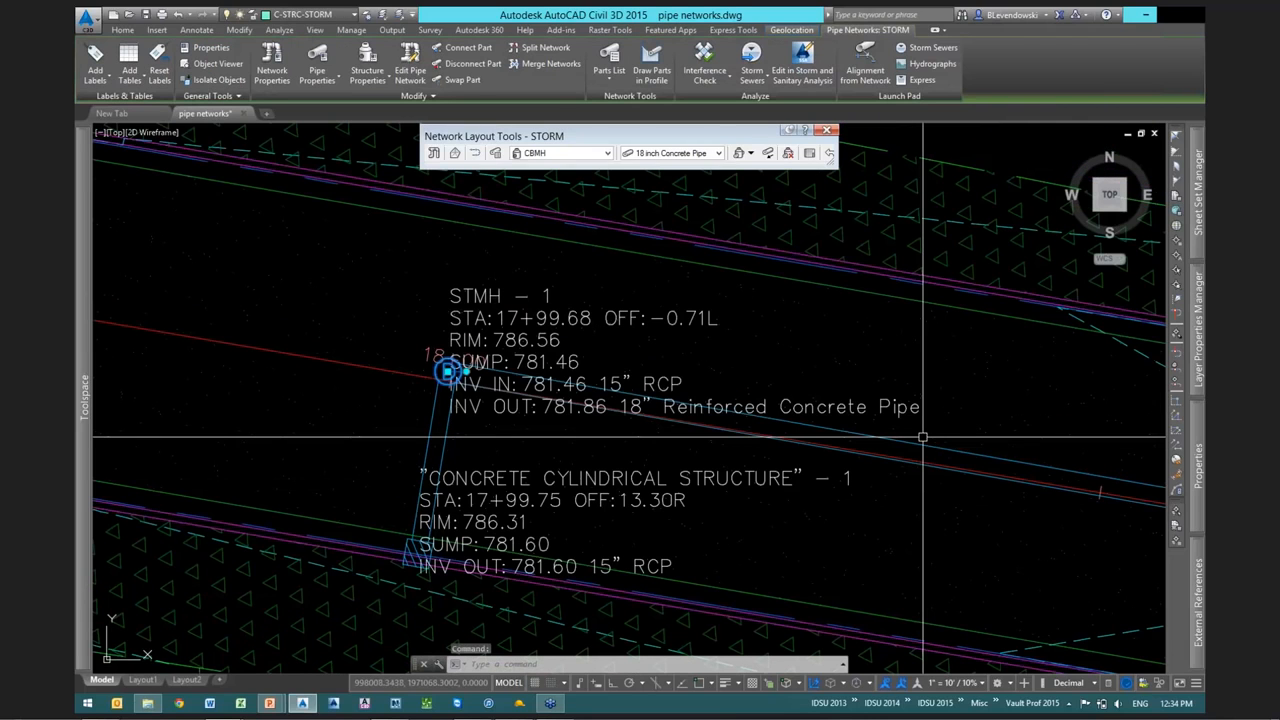
{"action": "left_click", "coordinate": [922, 437]}
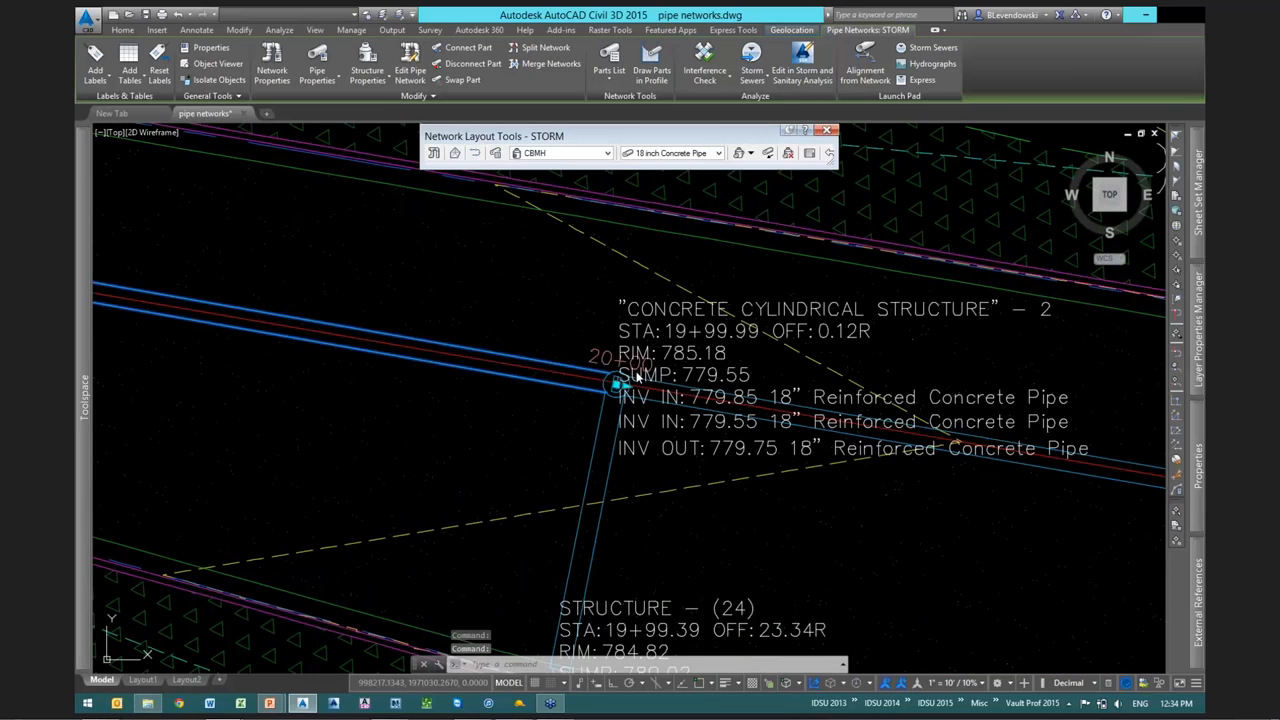
{"action": "scroll", "coordinate": [610, 385], "scroll_direction": "up", "scroll_amount": 5}
{"action": "scroll", "coordinate": [606, 420], "scroll_direction": "down", "scroll_amount": 5}
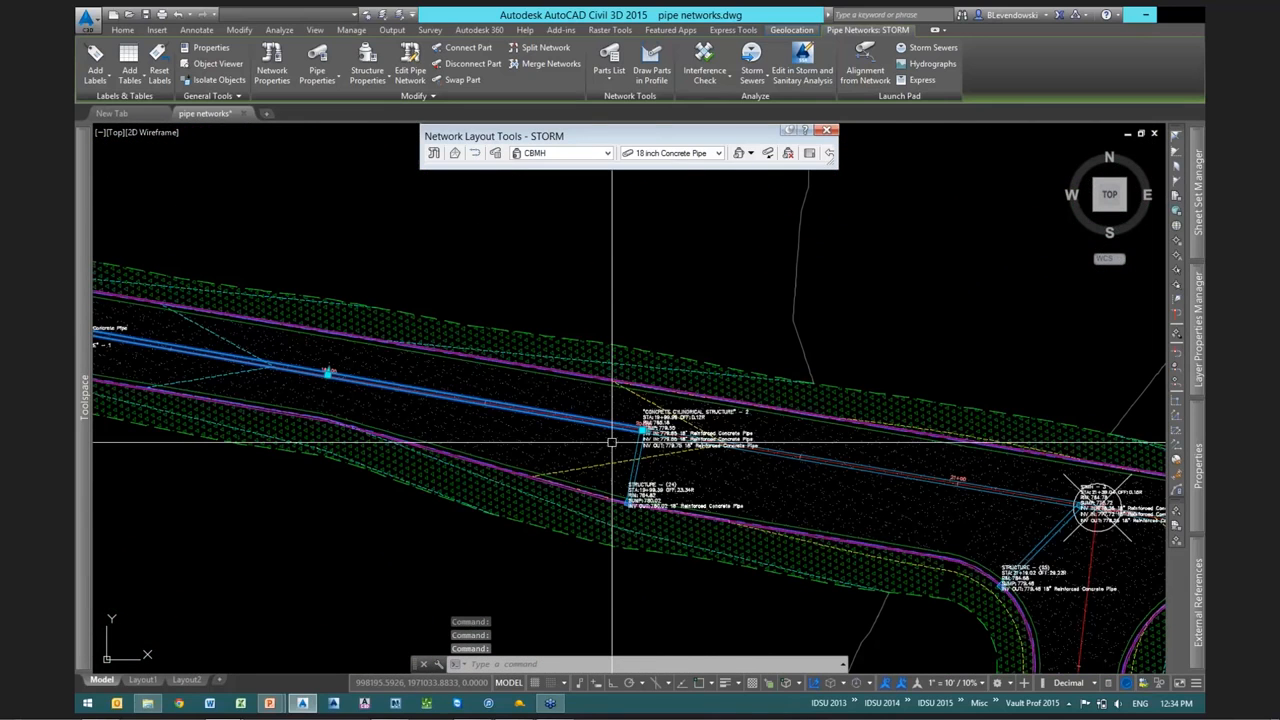
{"action": "middle_click_drag", "start_coordinate": [103, 334], "coordinate": [395, 363]}
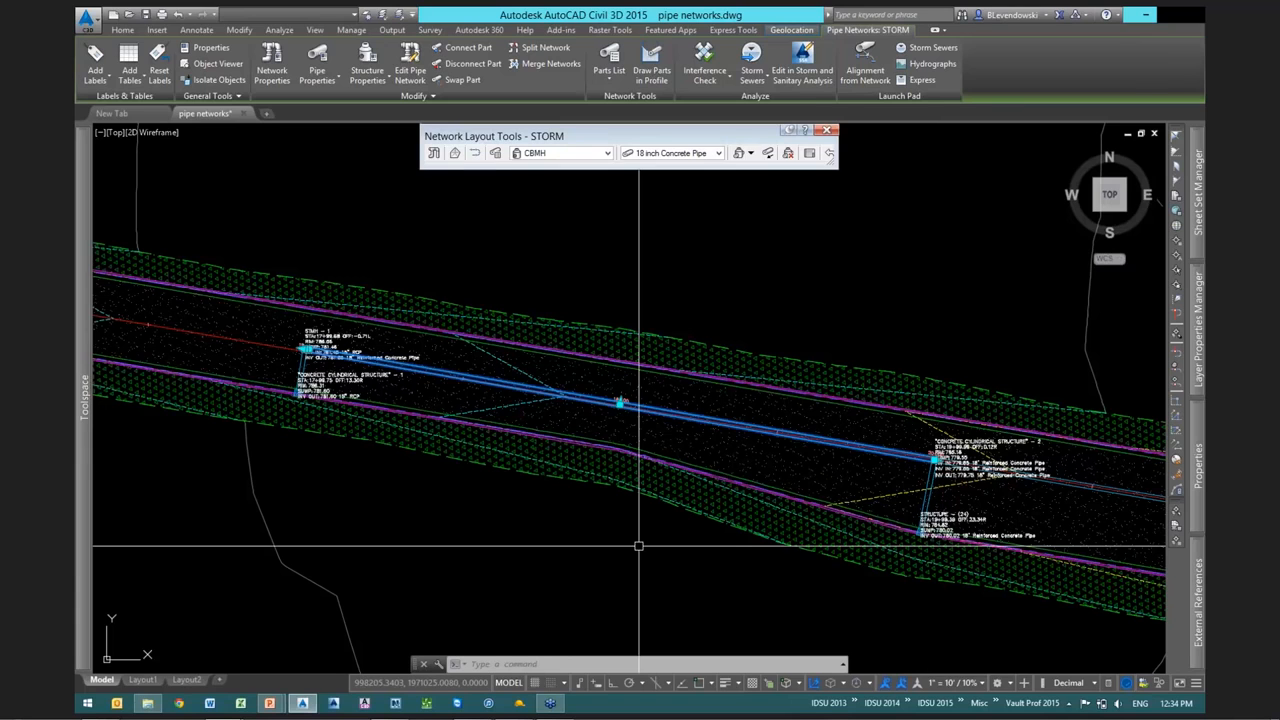
{"action": "scroll", "coordinate": [639, 546], "scroll_direction": "down", "scroll_amount": 1}
{"action": "left_click", "coordinate": [651, 58]}
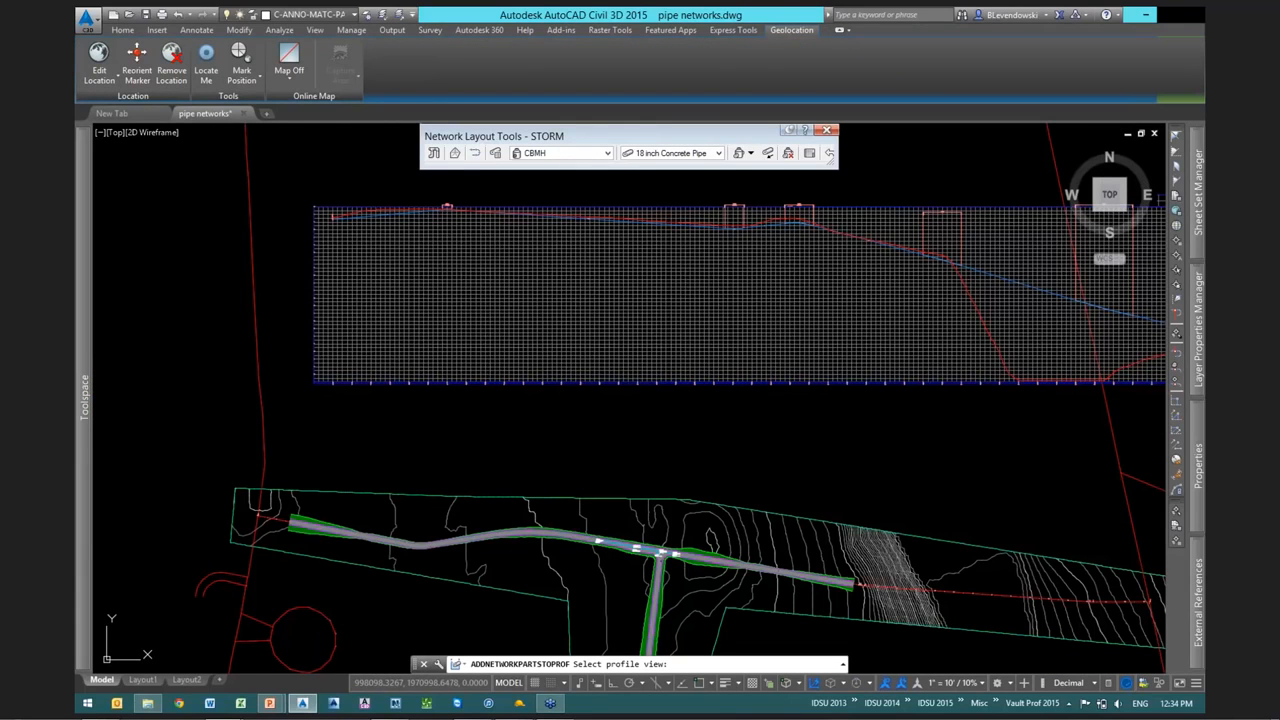
{"action": "left_click", "coordinate": [721, 228]}
{"action": "scroll", "coordinate": [721, 229], "scroll_direction": "up", "scroll_amount": 2}
{"action": "scroll", "coordinate": [641, 254], "scroll_direction": "up", "scroll_amount": 2}
{"action": "middle_click_drag", "start_coordinate": [641, 254], "coordinate": [566, 426]}
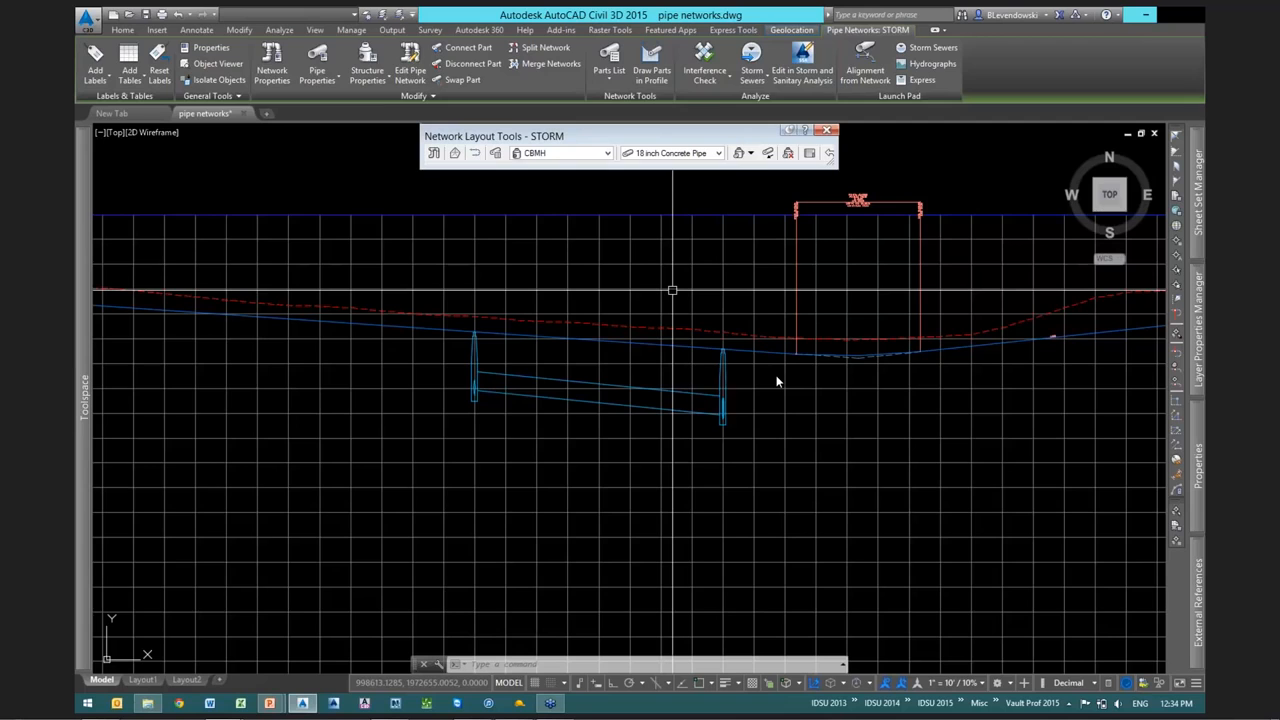
{"action": "right_click", "coordinate": [698, 276]}
{"action": "key", "text": "Escape"}
{"action": "key", "text": "Escape"}
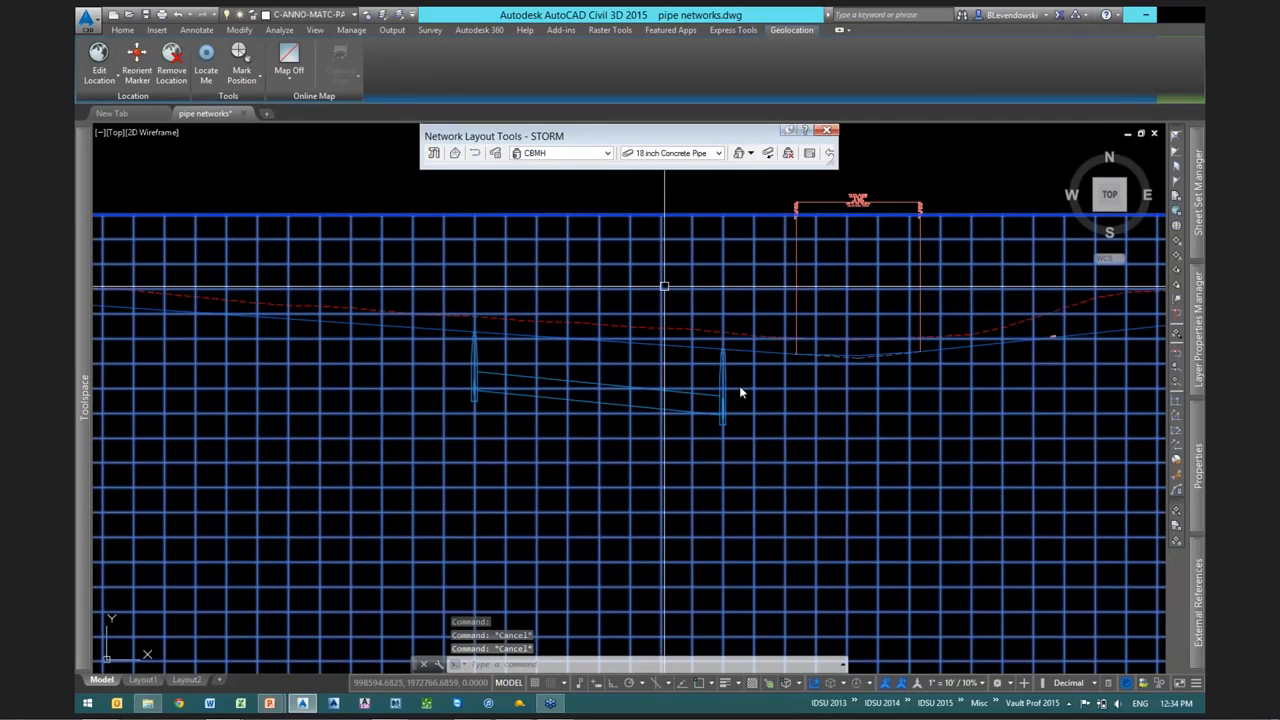
In the profile view's pipe network properties, enable drawing of all STORM structures not yet drawn, including STMH - 3, STMH - 4 and the catch basins
{"action": "left_click", "coordinate": [746, 419]}
{"action": "right_click", "coordinate": [746, 419]}
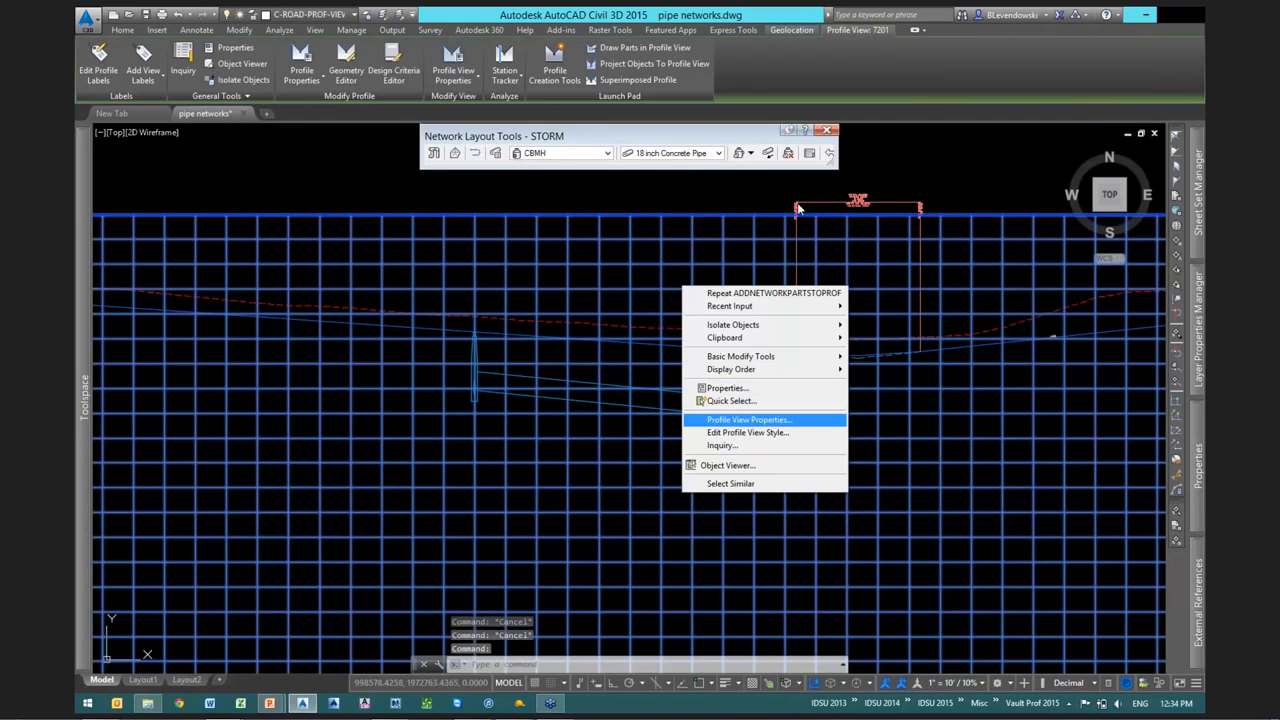
{"action": "left_click", "coordinate": [746, 419]}
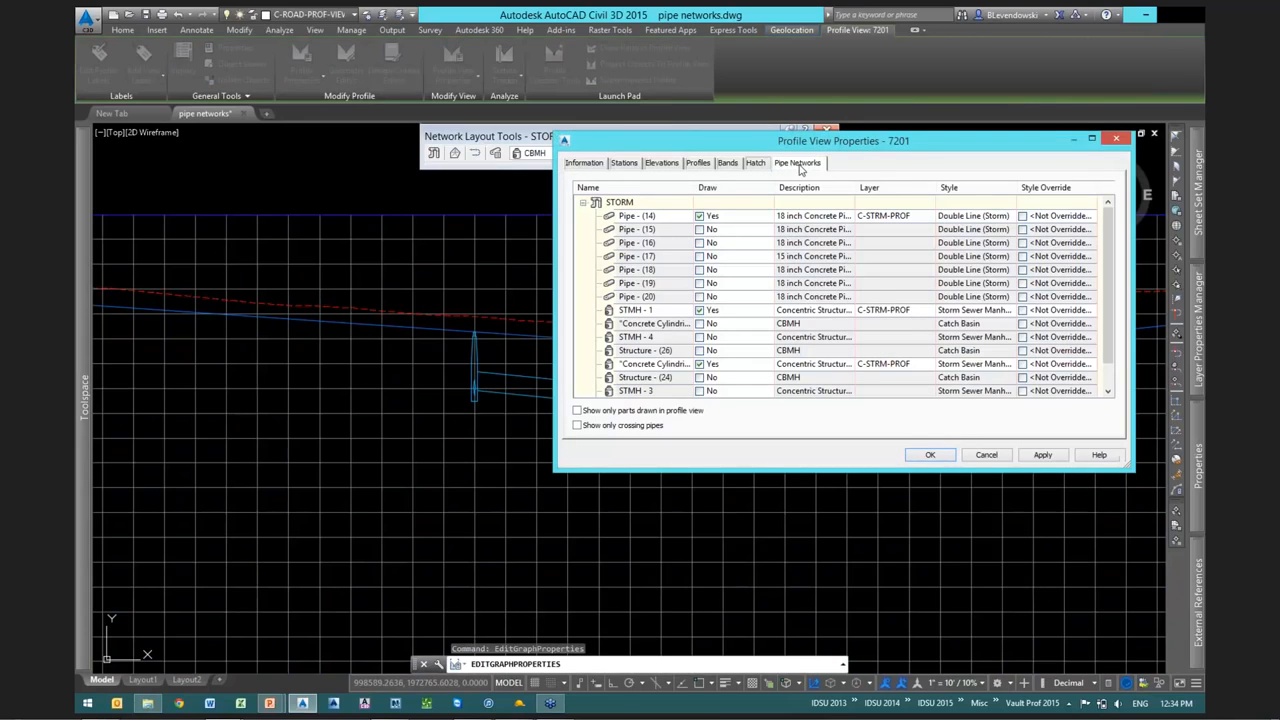
{"action": "left_click", "coordinate": [800, 168]}
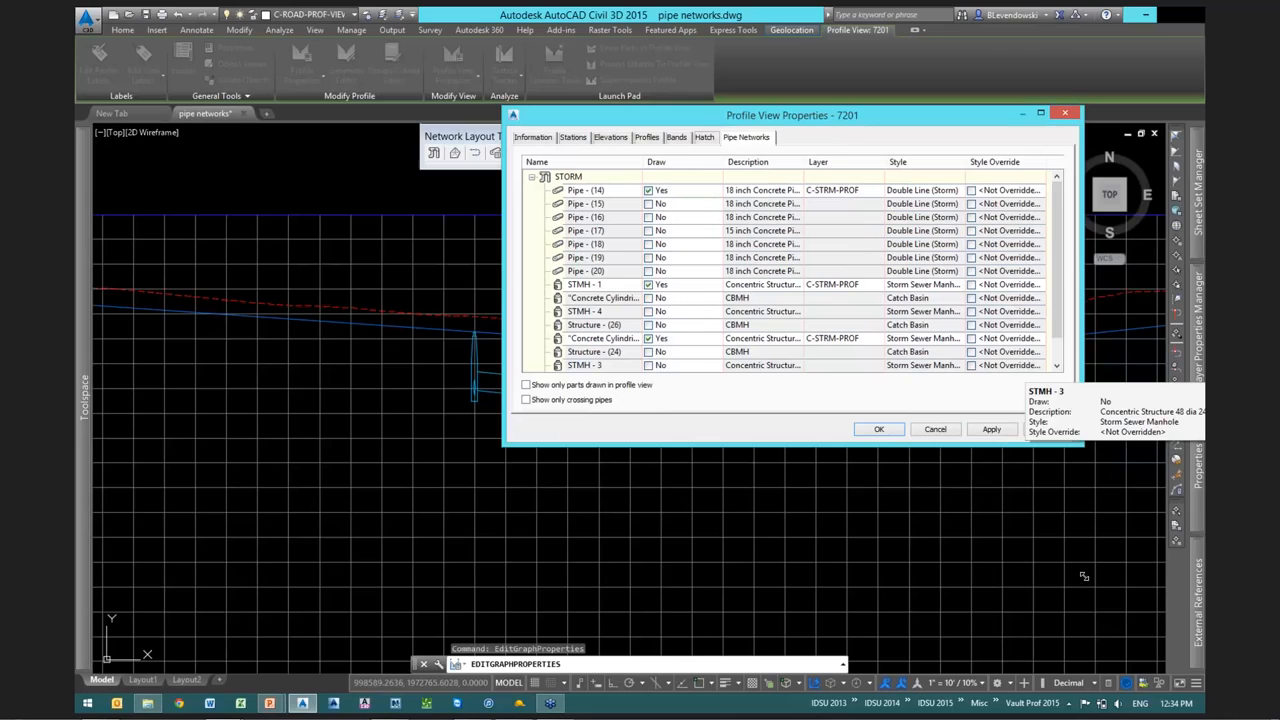
{"action": "left_click_drag", "start_coordinate": [1084, 576], "coordinate": [1090, 579]}
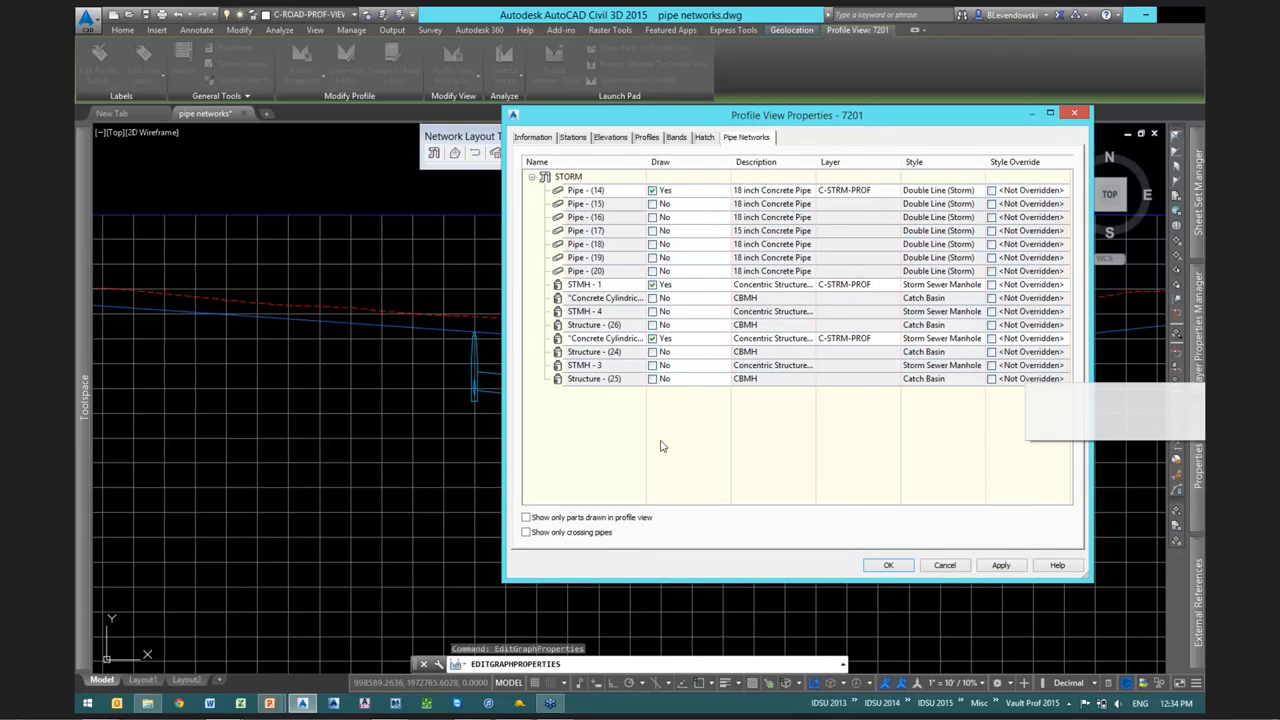
{"action": "left_click", "coordinate": [653, 365]}
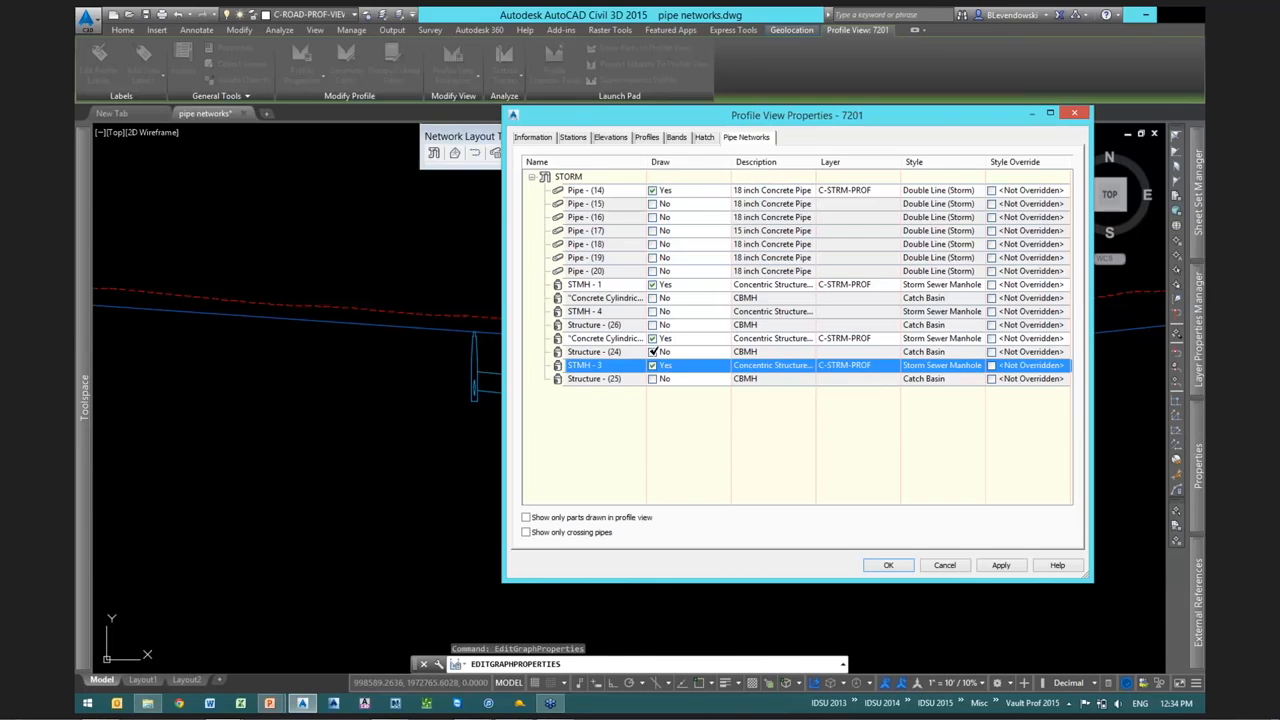
{"action": "left_click", "coordinate": [652, 351]}
{"action": "left_click", "coordinate": [652, 324]}
{"action": "left_click", "coordinate": [652, 311]}
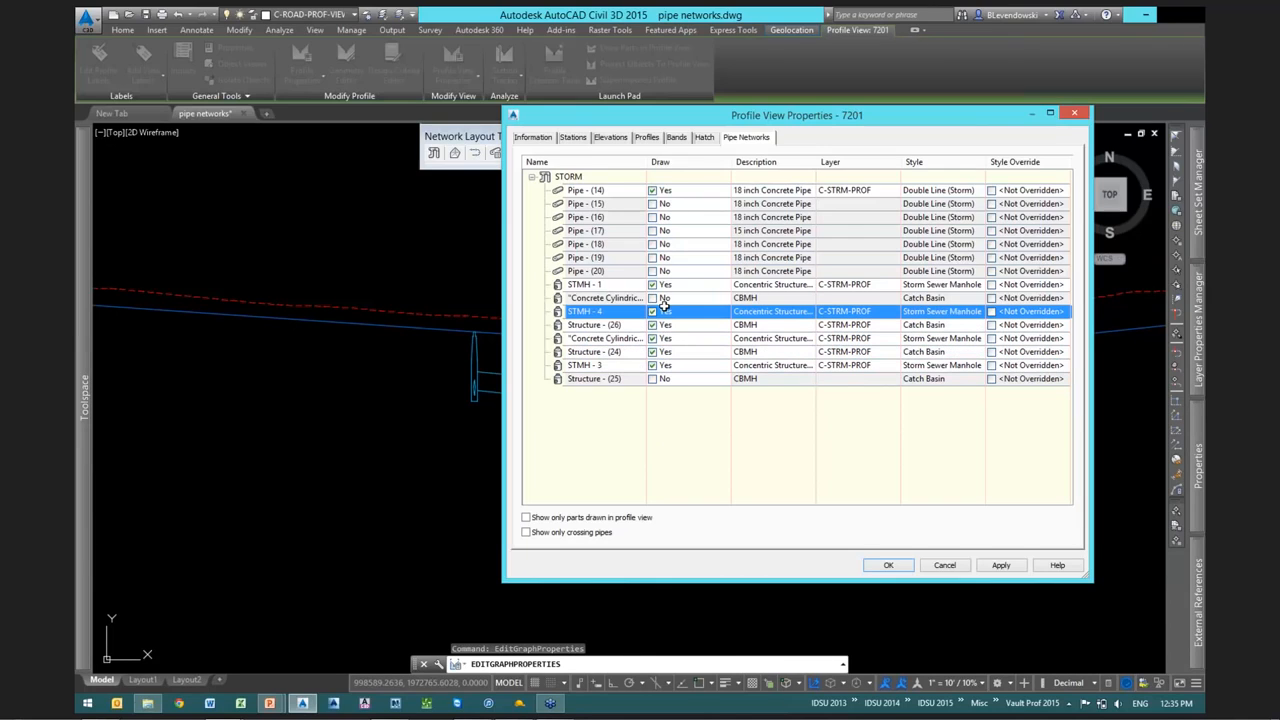
{"action": "left_click", "coordinate": [652, 298]}
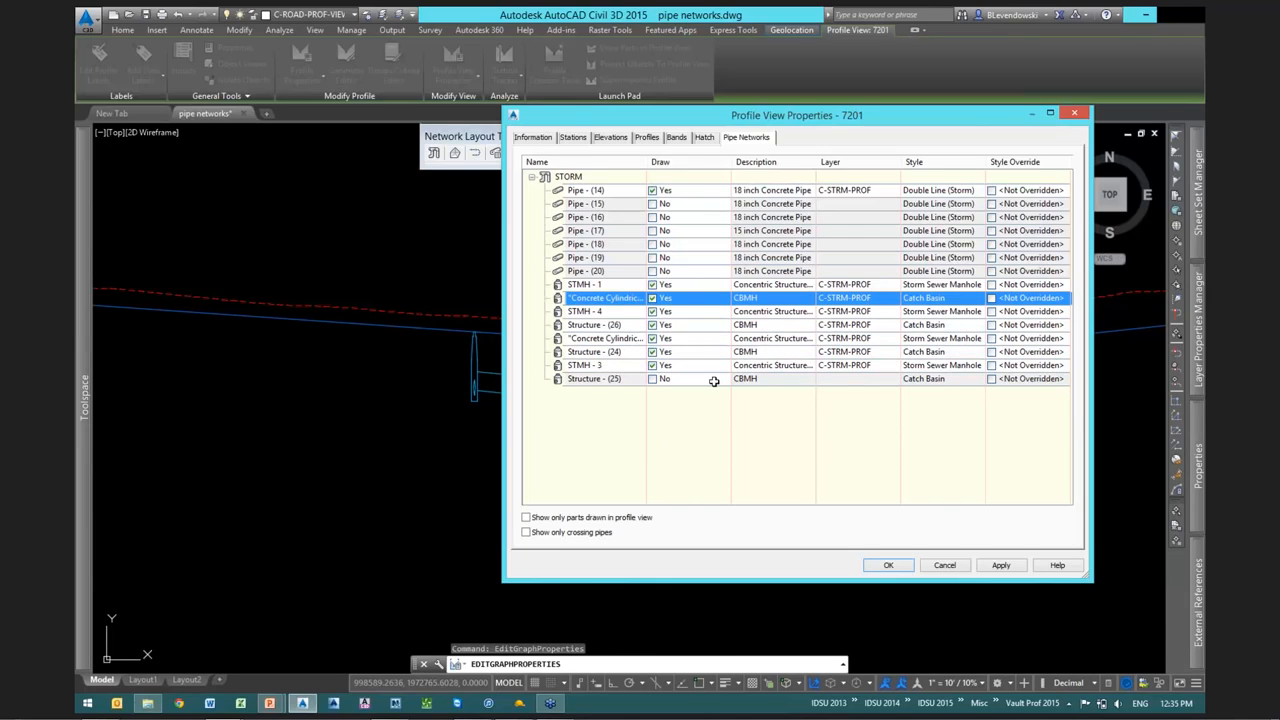
{"action": "left_click", "coordinate": [652, 379]}
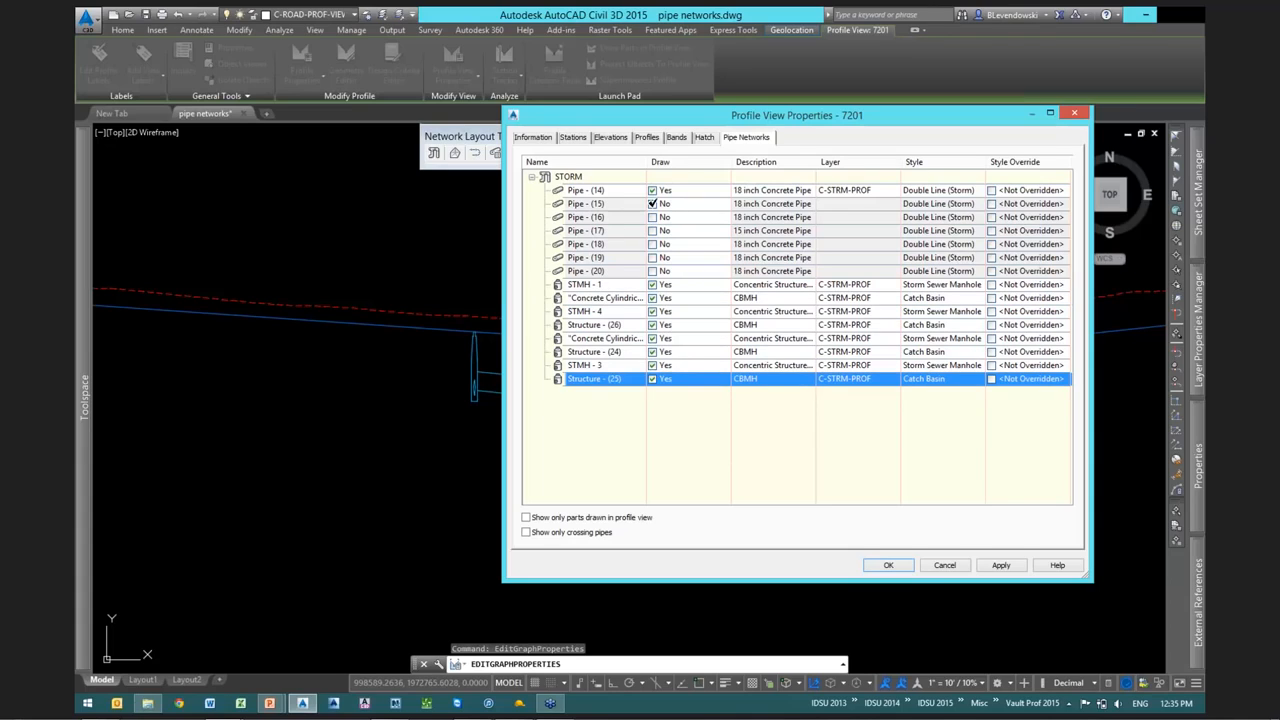
Enable drawing of Pipe - (15) through Pipe - (20) as well and apply the profile view properties
{"action": "left_click", "coordinate": [652, 203]}
{"action": "left_click", "coordinate": [652, 218]}
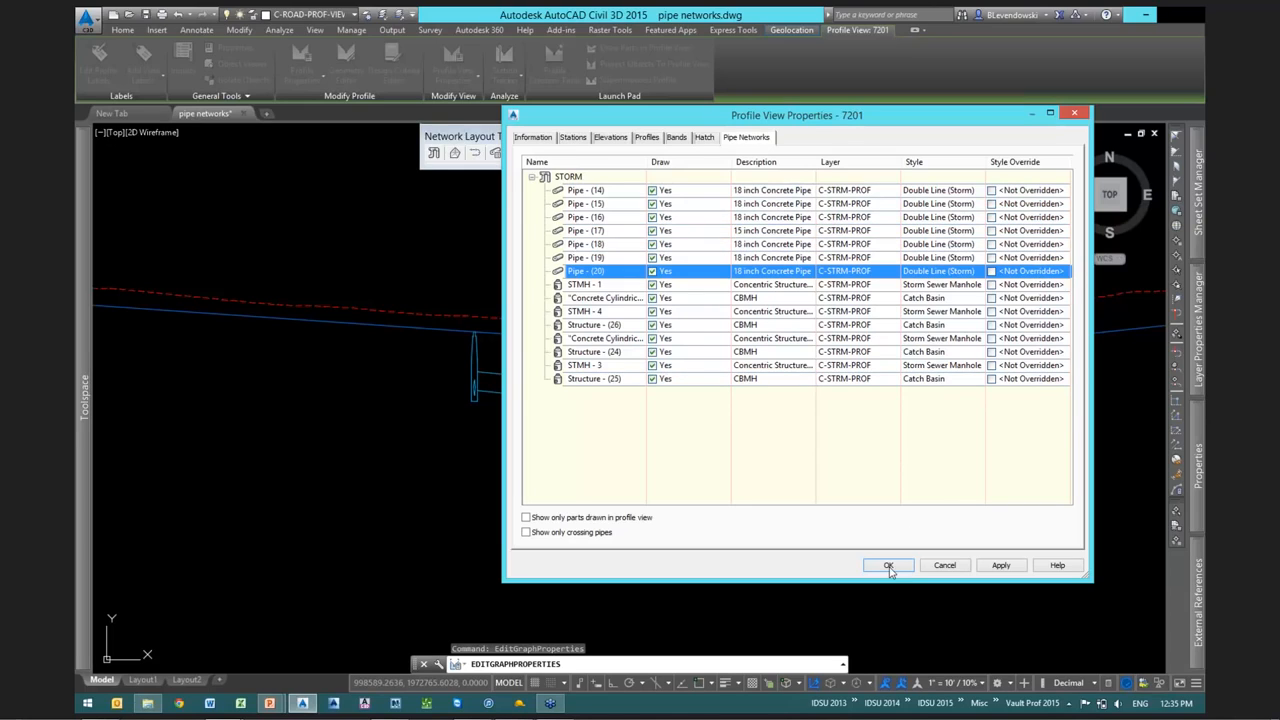
{"action": "left_click", "coordinate": [888, 565]}
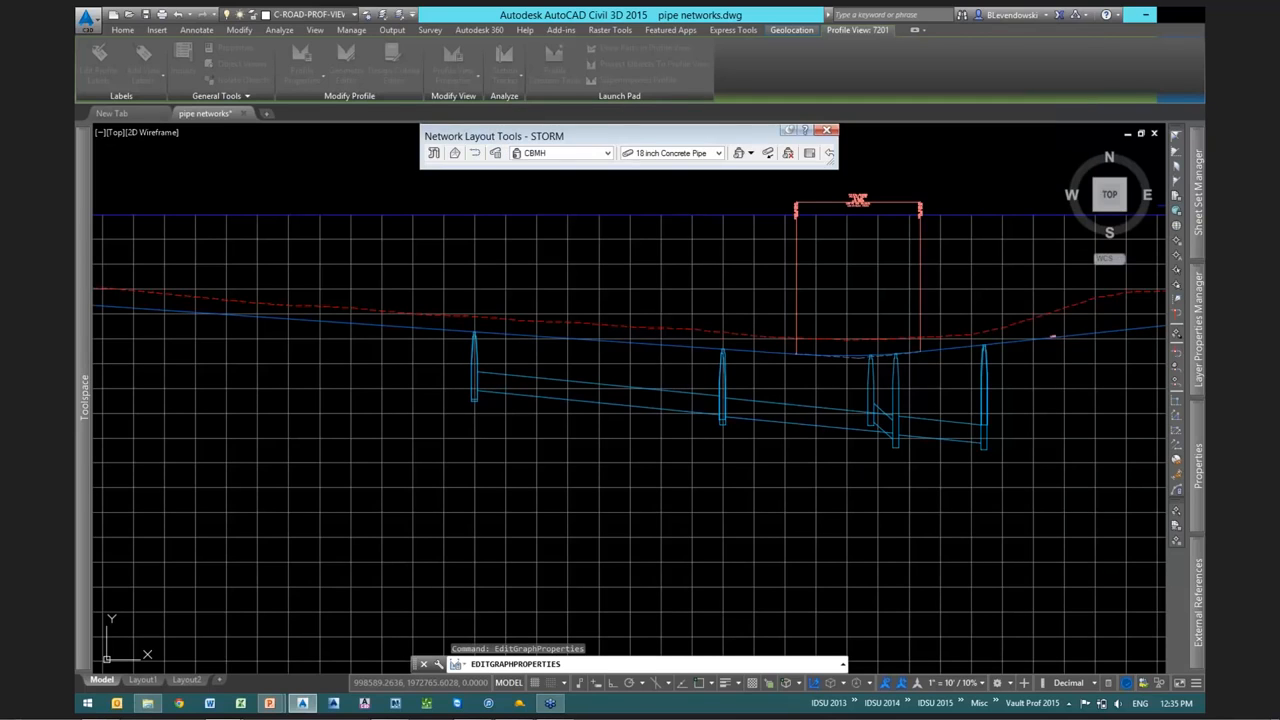
{"action": "middle_click_drag", "start_coordinate": [889, 470], "coordinate": [671, 461]}
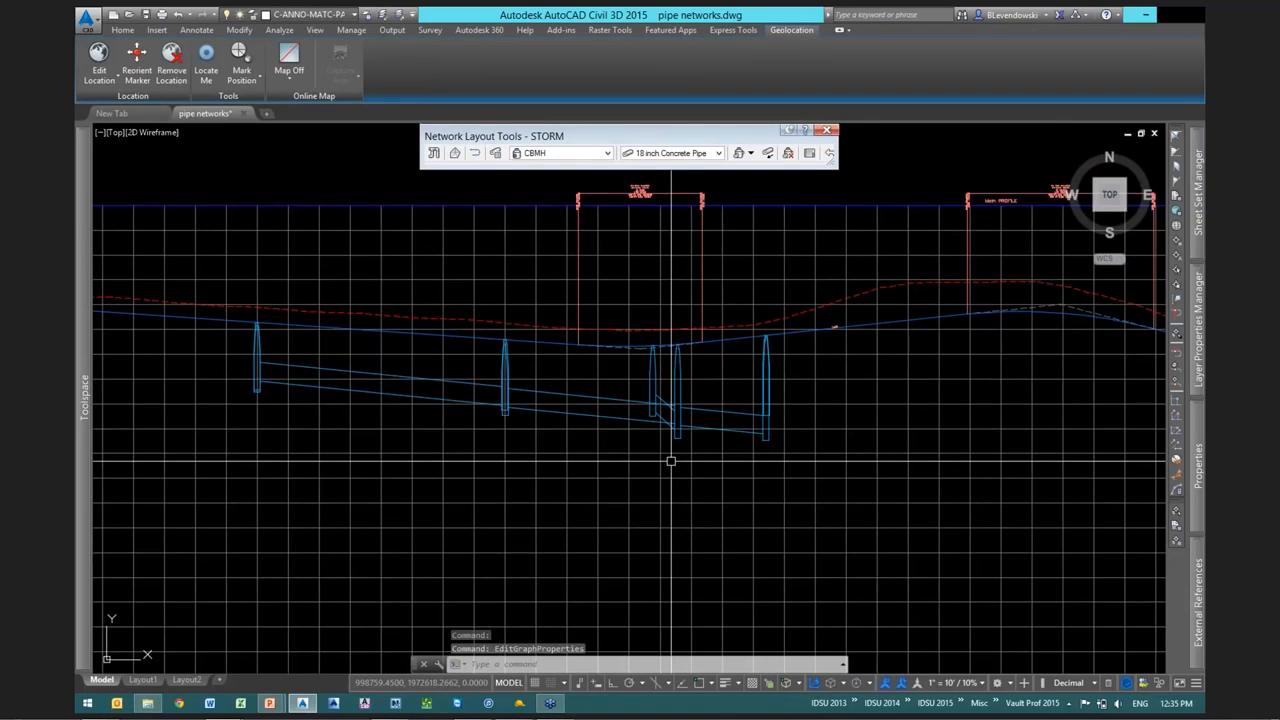
{"action": "key", "text": "Escape"}
{"action": "key", "text": "Escape"}
Erase the steep branch pipe and its catch basin beside the third manhole from the profile view
{"action": "scroll", "coordinate": [668, 419], "scroll_direction": "up", "scroll_amount": 2}
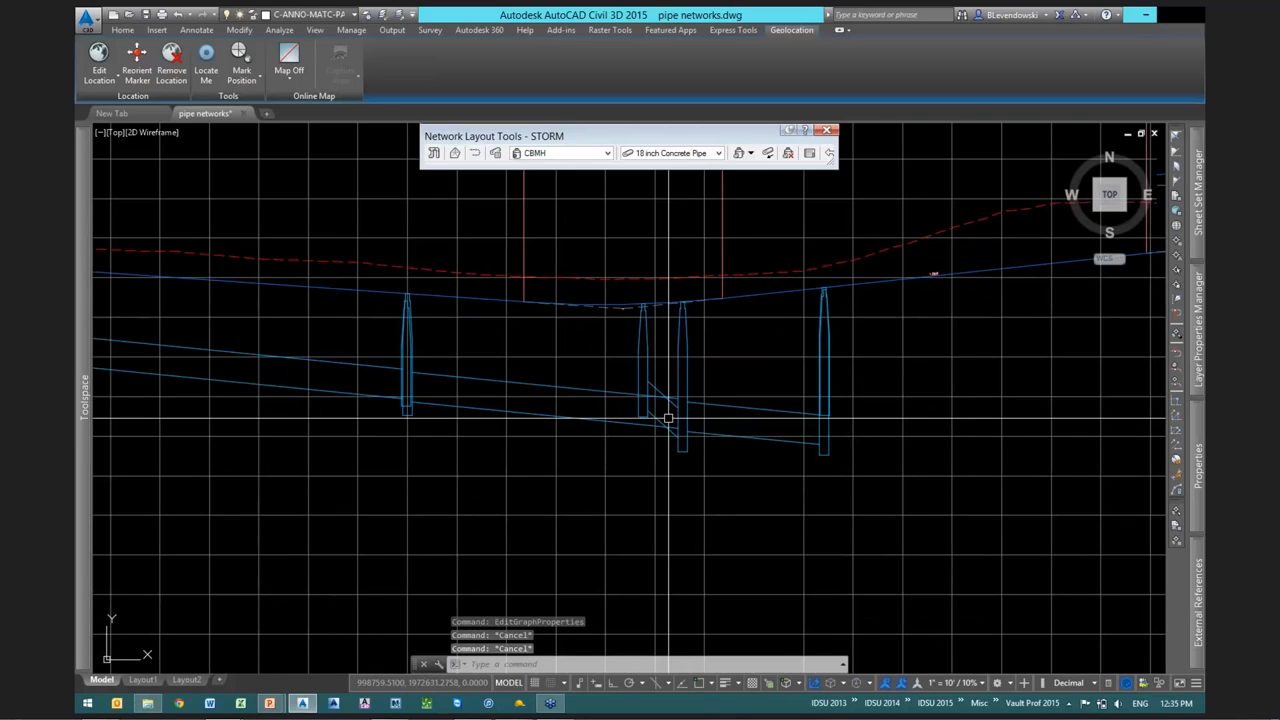
{"action": "scroll", "coordinate": [670, 430], "scroll_direction": "up", "scroll_amount": 2}
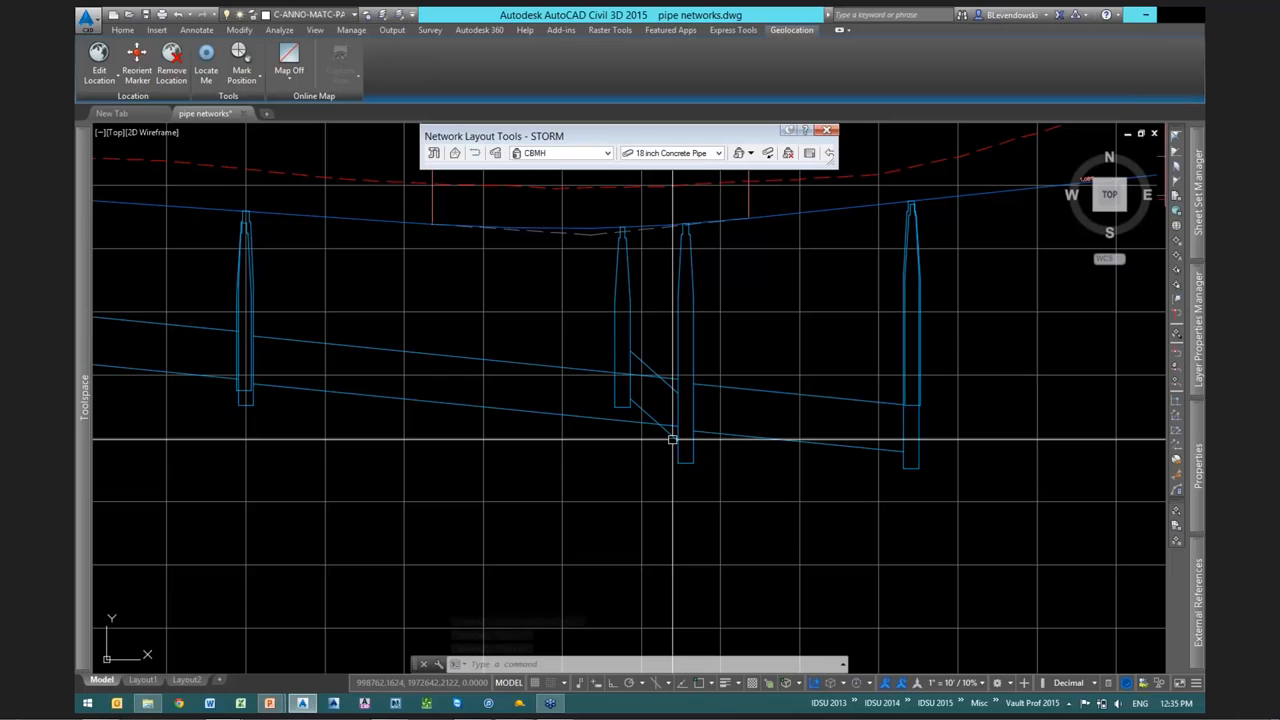
{"action": "scroll", "coordinate": [672, 439], "scroll_direction": "down", "scroll_amount": 2}
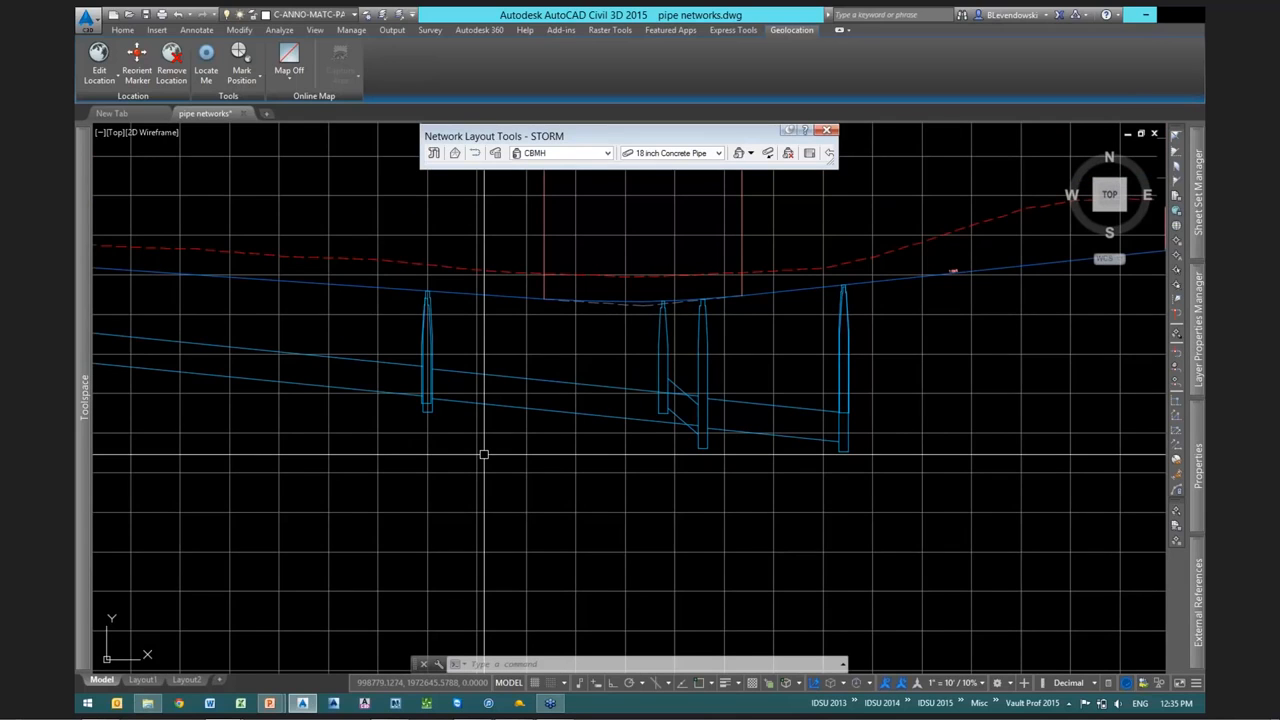
{"action": "middle_click_drag", "start_coordinate": [483, 455], "coordinate": [653, 475]}
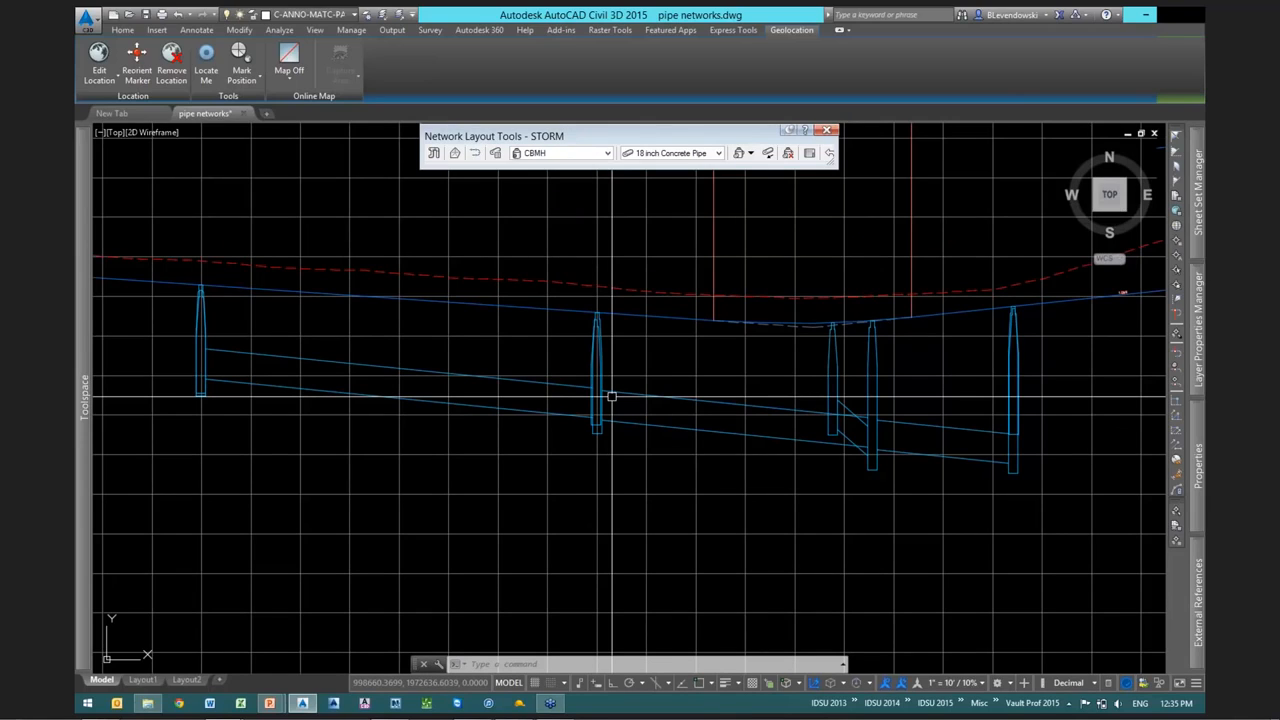
{"action": "scroll", "coordinate": [847, 402], "scroll_direction": "up", "scroll_amount": 4}
{"action": "left_click", "coordinate": [847, 402]}
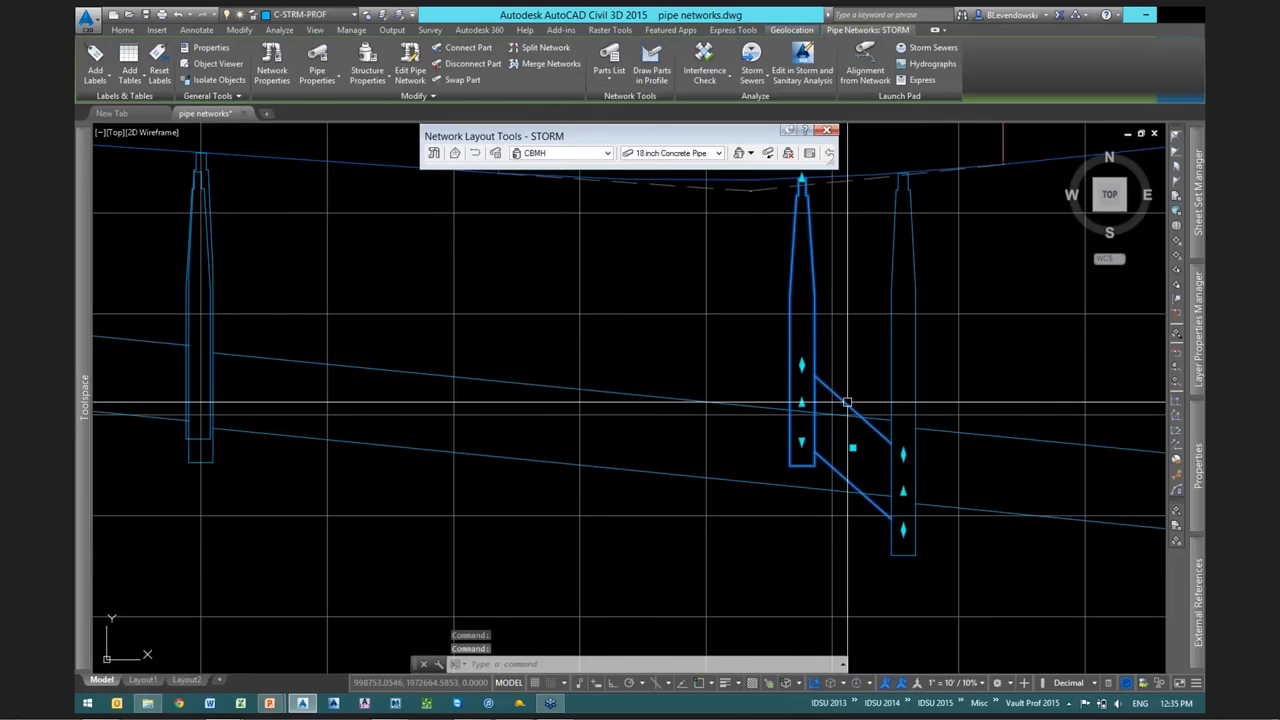
{"action": "type", "text": "e"}
{"action": "key", "text": "Return"}
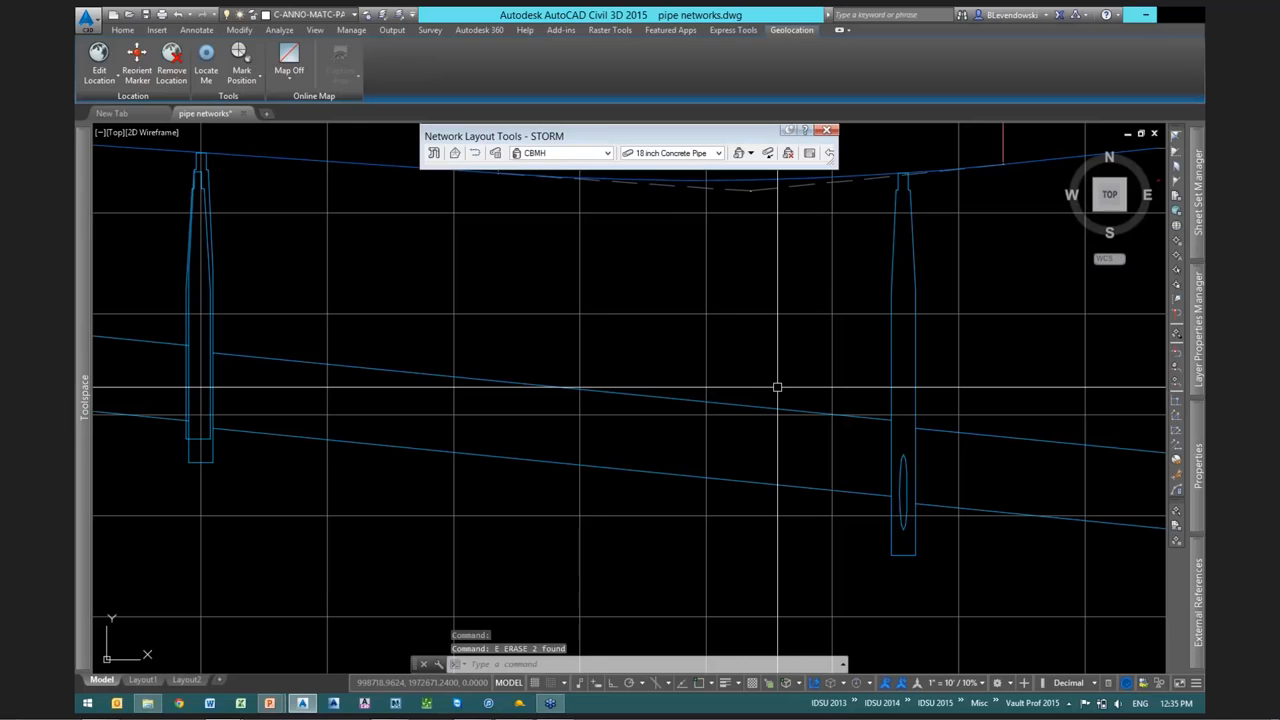
Erase the catch basin overlapping the second manhole of the run from the profile view
{"action": "middle_click_drag", "start_coordinate": [175, 320], "coordinate": [421, 341]}
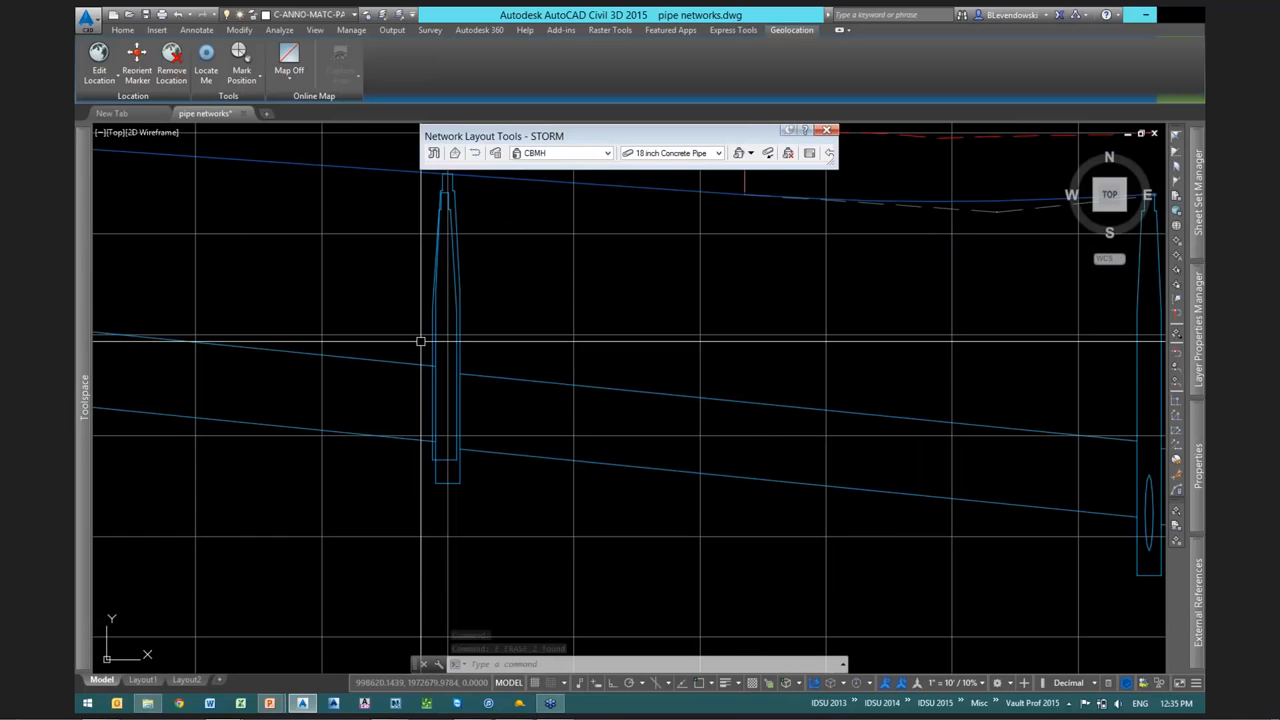
{"action": "scroll", "coordinate": [420, 342], "scroll_direction": "down", "scroll_amount": 4}
{"action": "left_click", "coordinate": [538, 347]}
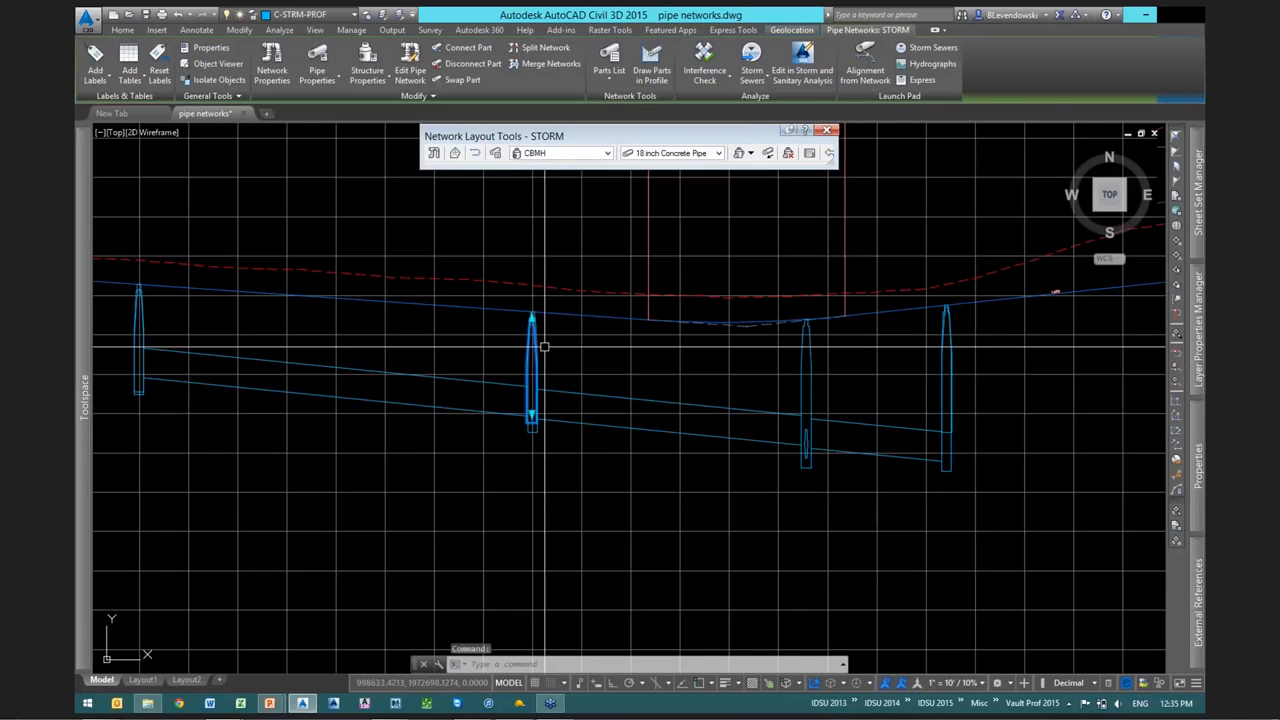
{"action": "type", "text": "e"}
{"action": "key", "text": "Return"}
Erase the catch basins overlapping the manholes at both ends of the run from the profile view
{"action": "scroll", "coordinate": [949, 430], "scroll_direction": "up", "scroll_amount": 2}
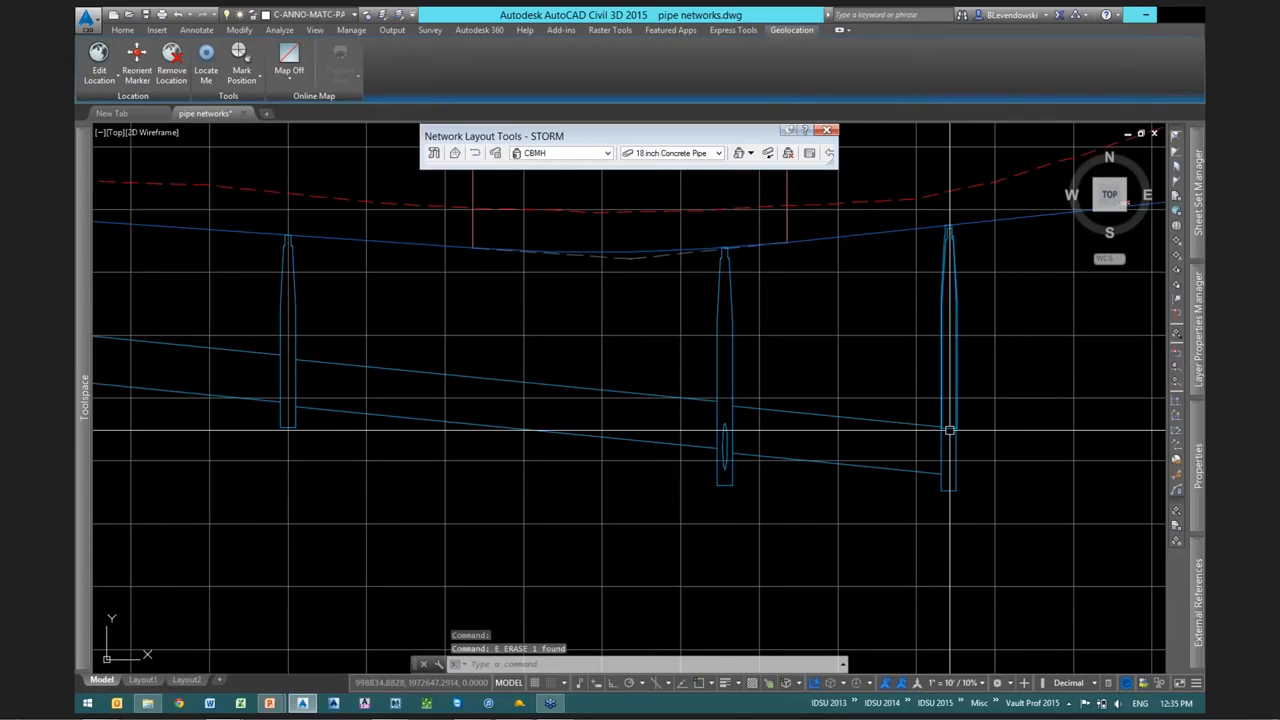
{"action": "scroll", "coordinate": [977, 421], "scroll_direction": "down", "scroll_amount": 2}
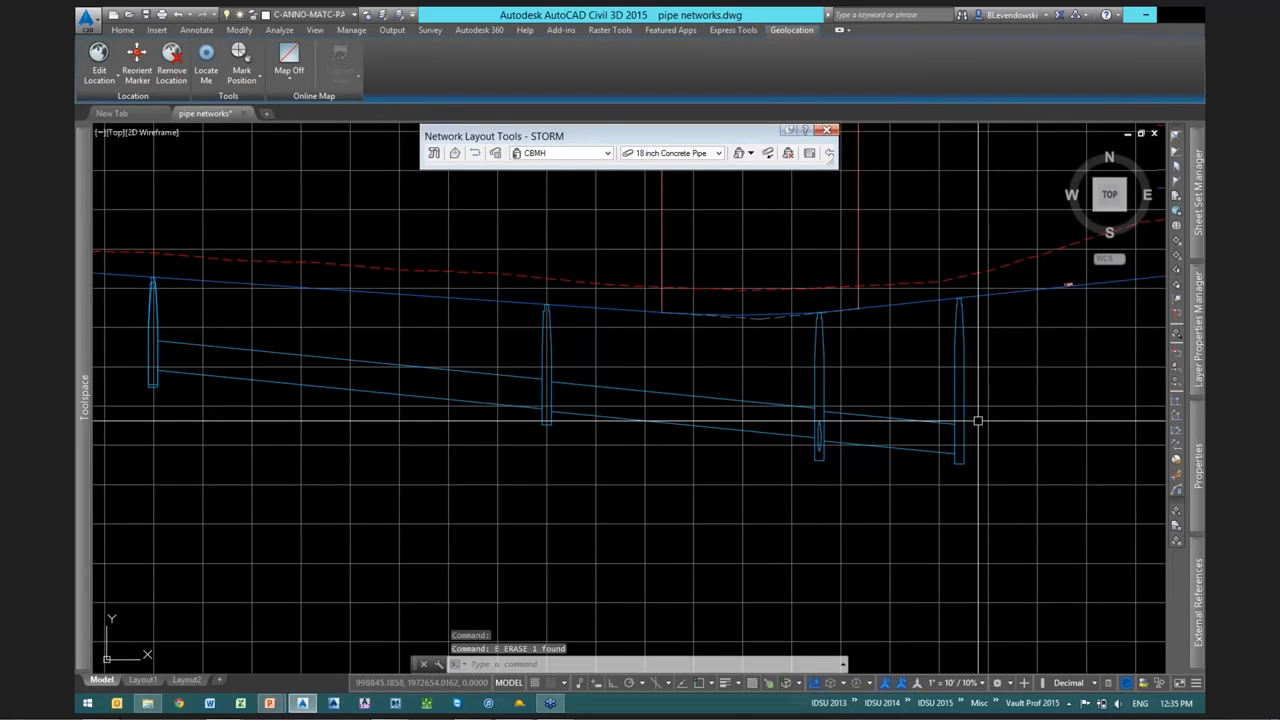
{"action": "scroll", "coordinate": [587, 420], "scroll_direction": "up", "scroll_amount": 4}
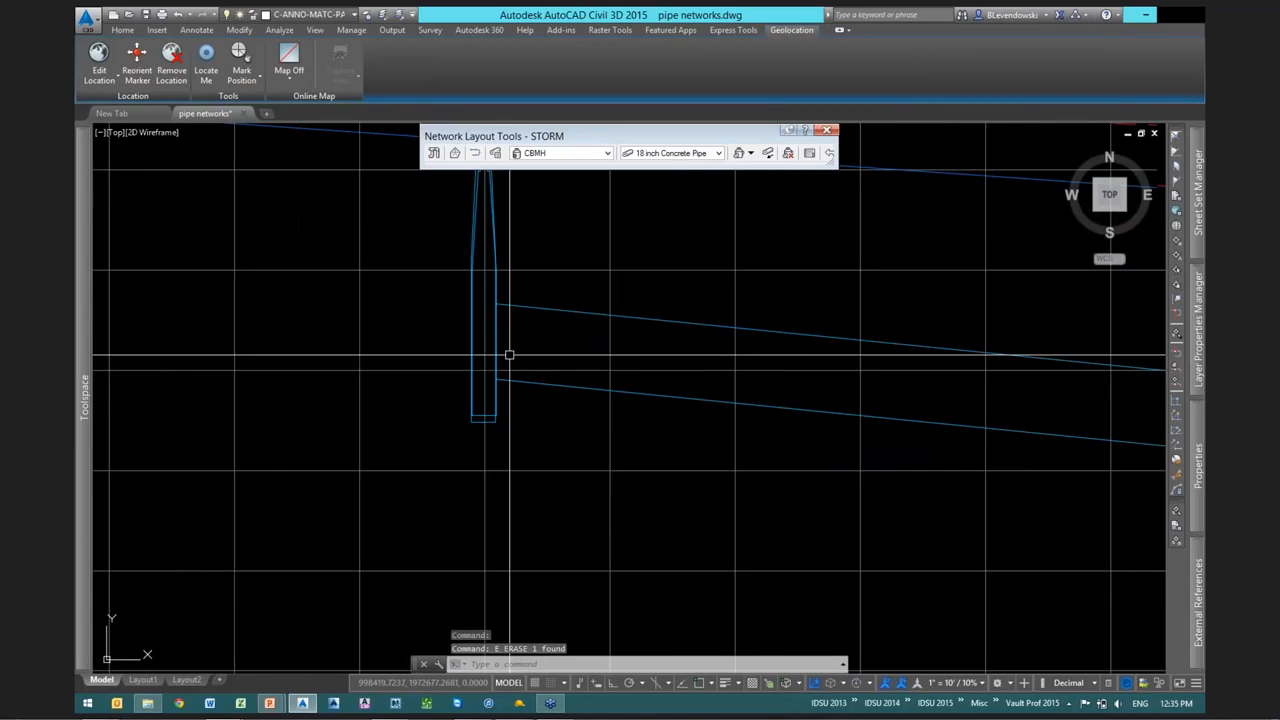
{"action": "scroll", "coordinate": [458, 321], "scroll_direction": "up", "scroll_amount": 4}
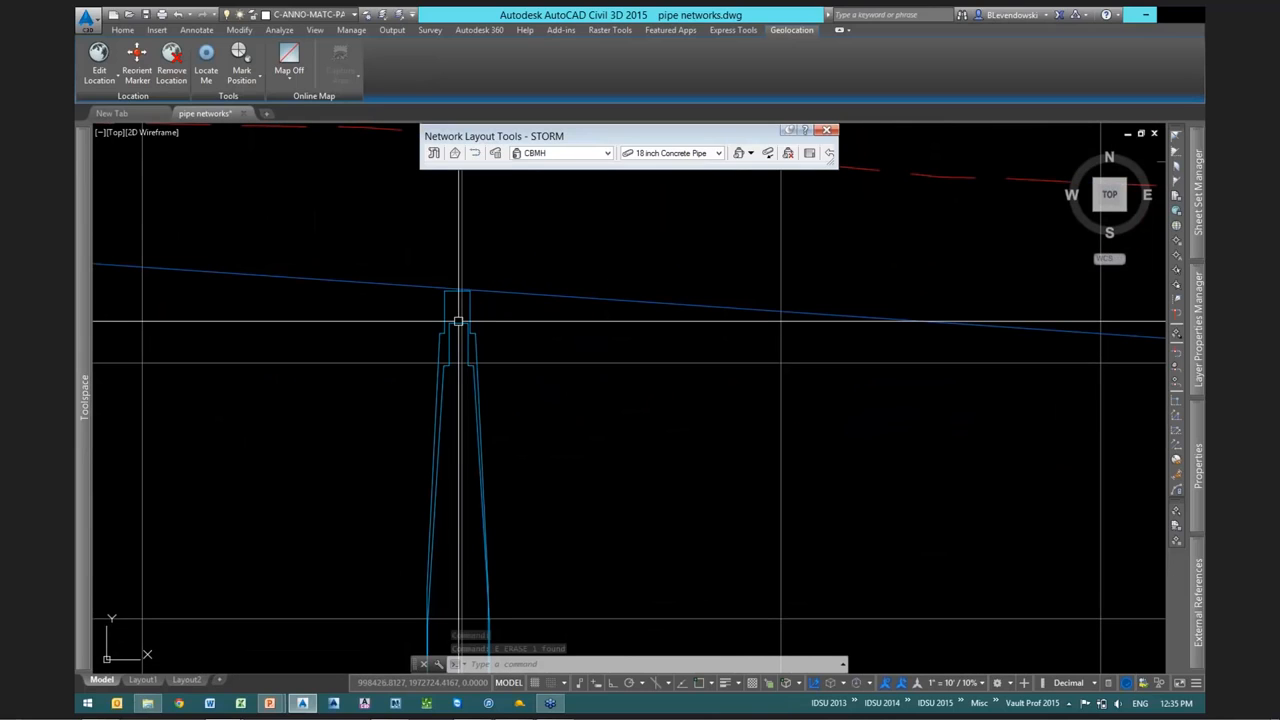
{"action": "scroll", "coordinate": [514, 347], "scroll_direction": "down", "scroll_amount": 5}
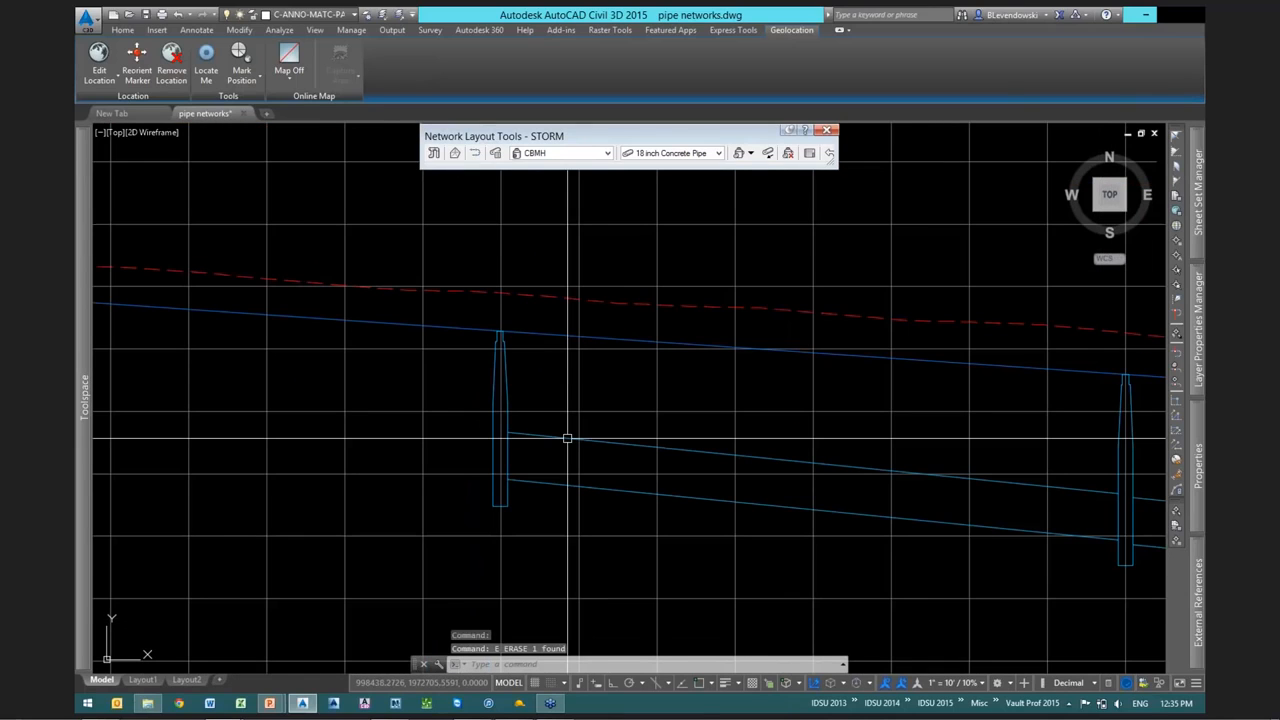
Inspect the manholes and connecting pipes of the main storm run in the profile view
{"action": "scroll", "coordinate": [656, 523], "scroll_direction": "down", "scroll_amount": 5}
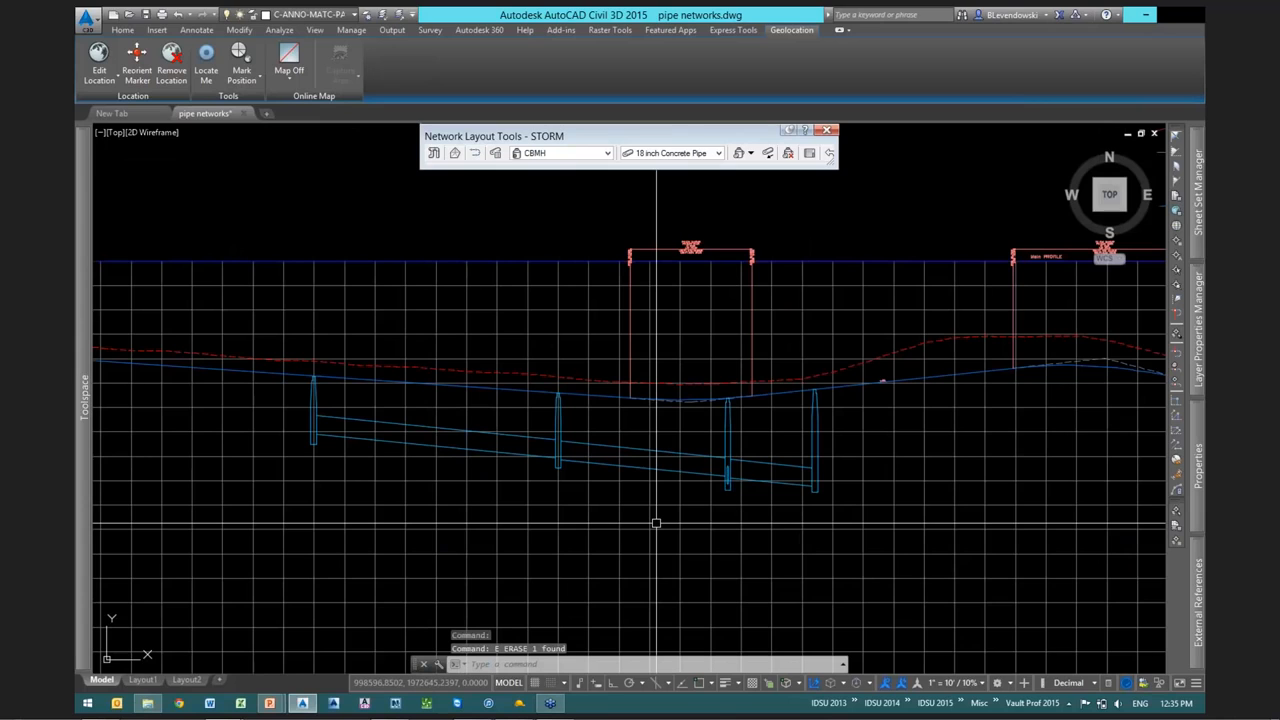
{"action": "scroll", "coordinate": [735, 490], "scroll_direction": "up", "scroll_amount": 4}
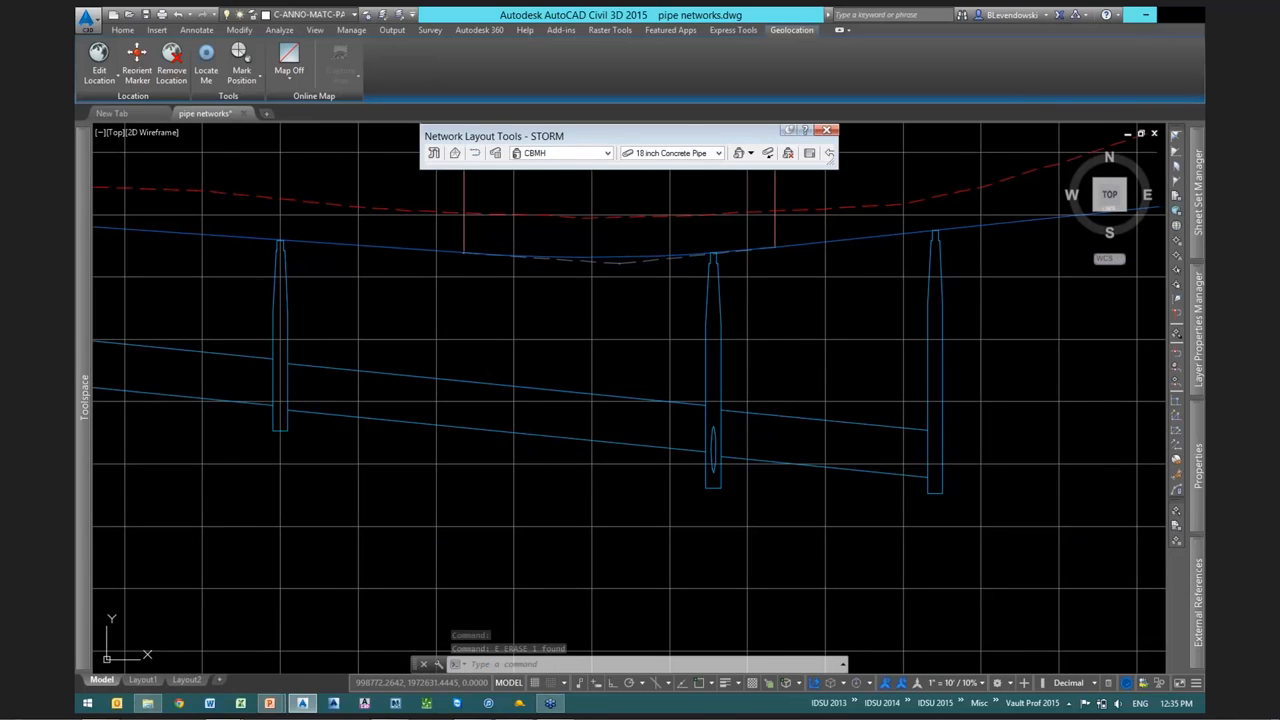
{"action": "scroll", "coordinate": [523, 430], "scroll_direction": "down", "scroll_amount": 4}
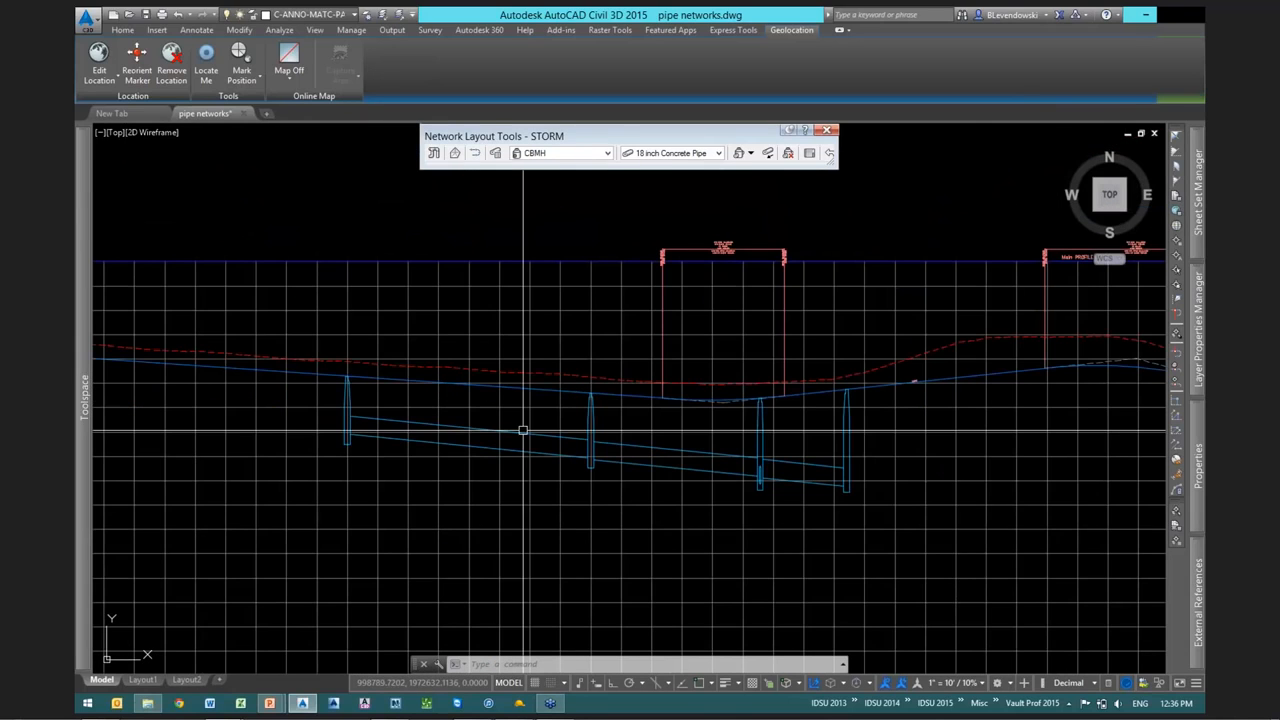
{"action": "left_click", "coordinate": [523, 431]}
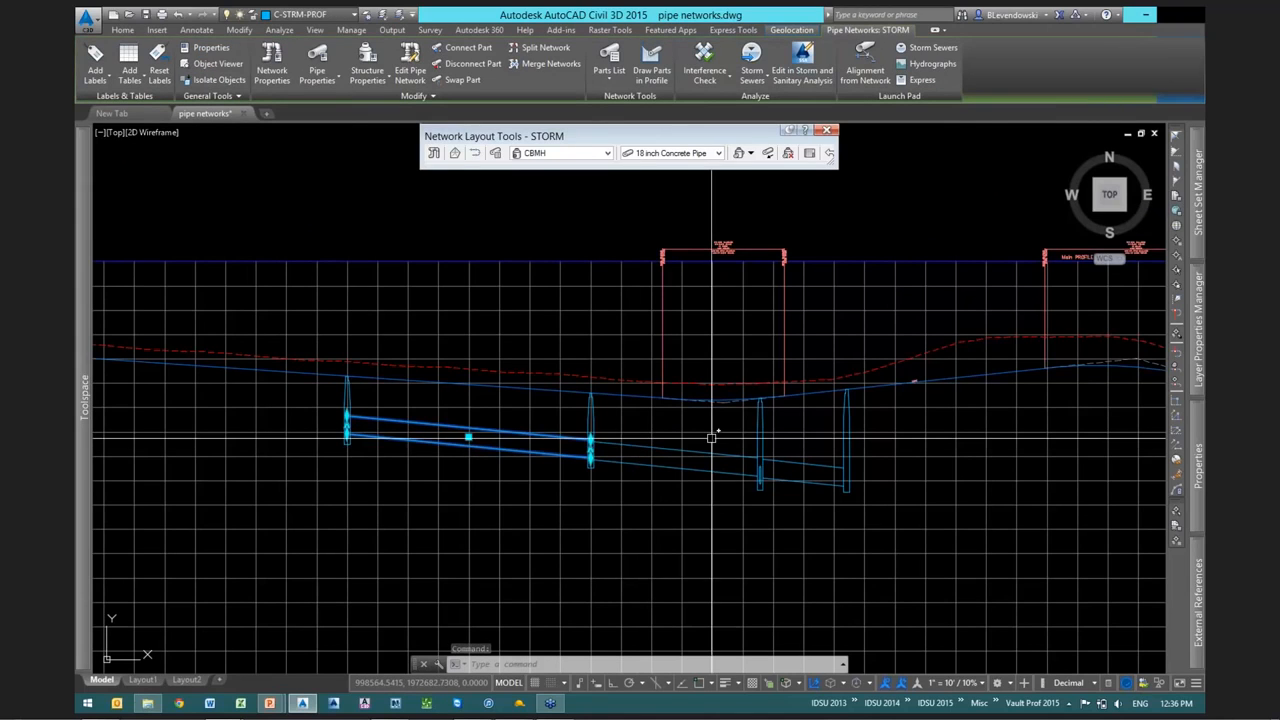
{"action": "type", "text": "e"}
{"action": "key", "text": "Return"}
{"action": "key", "text": "Escape"}
{"action": "scroll", "coordinate": [767, 487], "scroll_direction": "up", "scroll_amount": 2}
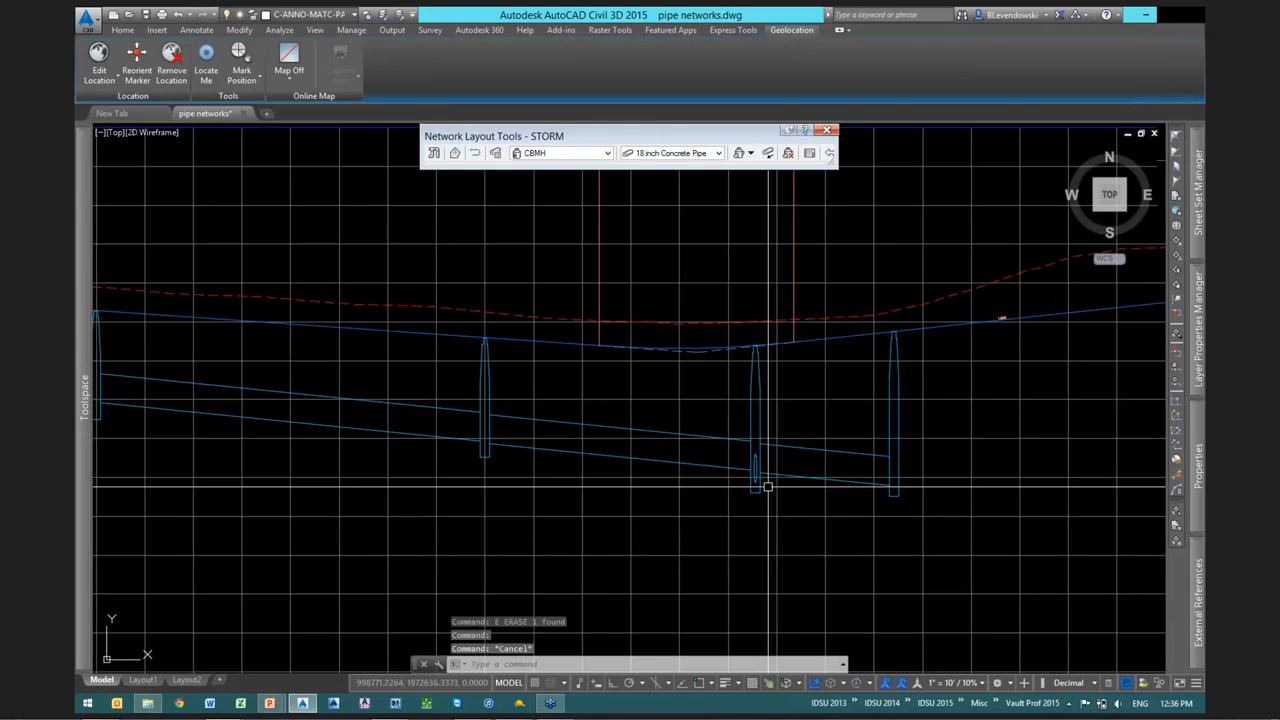
Review the profile-direction component display of the Storm Sewer Manhole style through the third manhole in the profile view
{"action": "scroll", "coordinate": [767, 487], "scroll_direction": "up", "scroll_amount": 4}
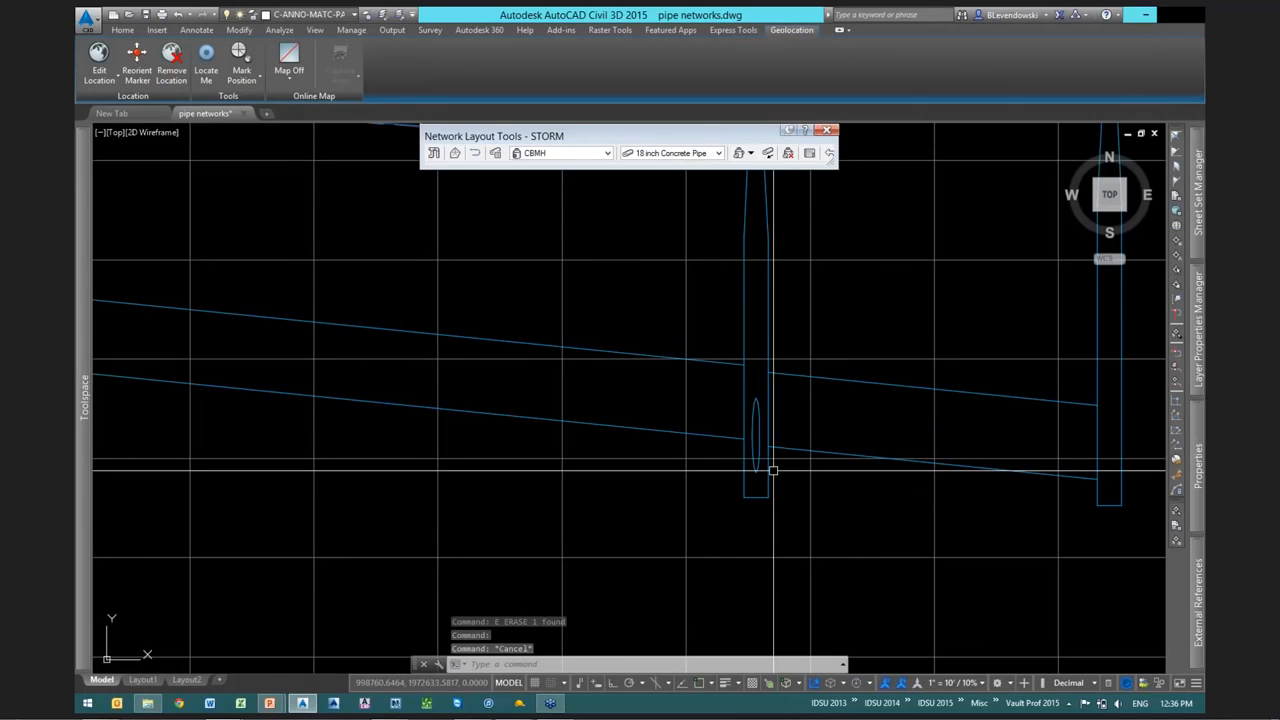
{"action": "mouse_move", "coordinate": [773, 470]}
{"action": "middle_mouse_down"}
{"action": "mouse_move", "coordinate": [742, 444]}
{"action": "mouse_move", "coordinate": [629, 454]}
{"action": "middle_mouse_up"}
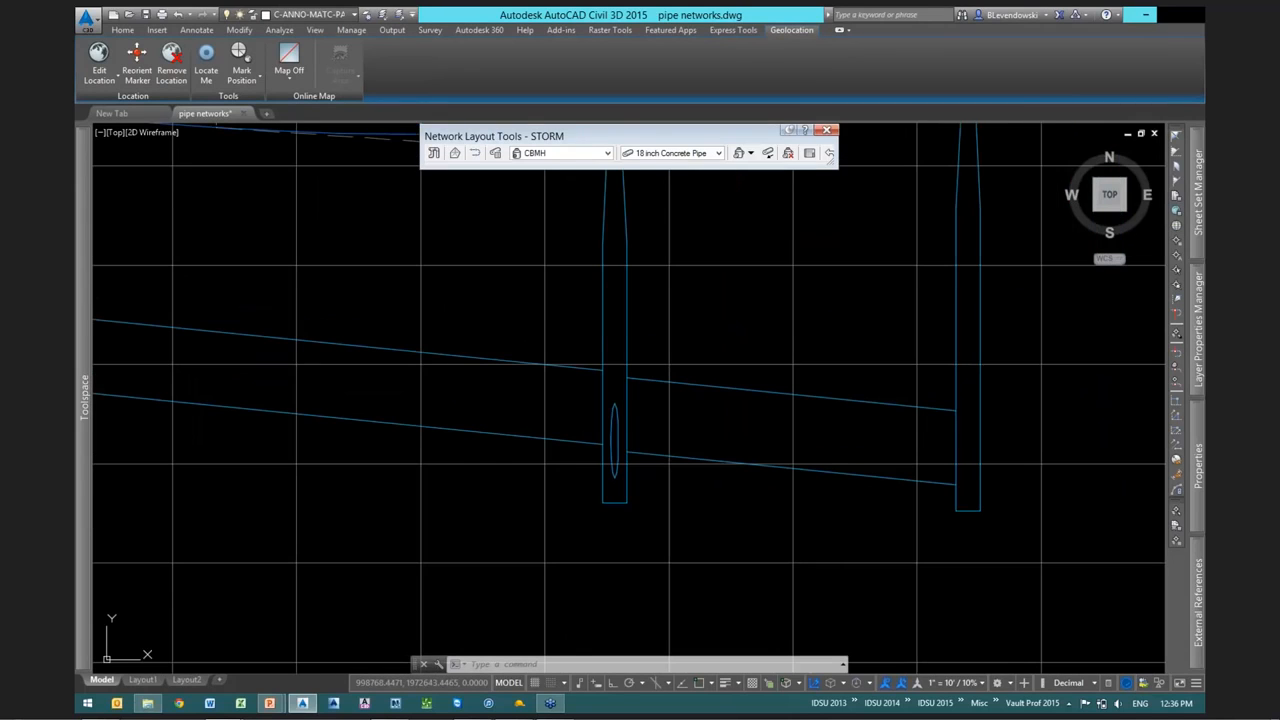
{"action": "left_click", "coordinate": [630, 330]}
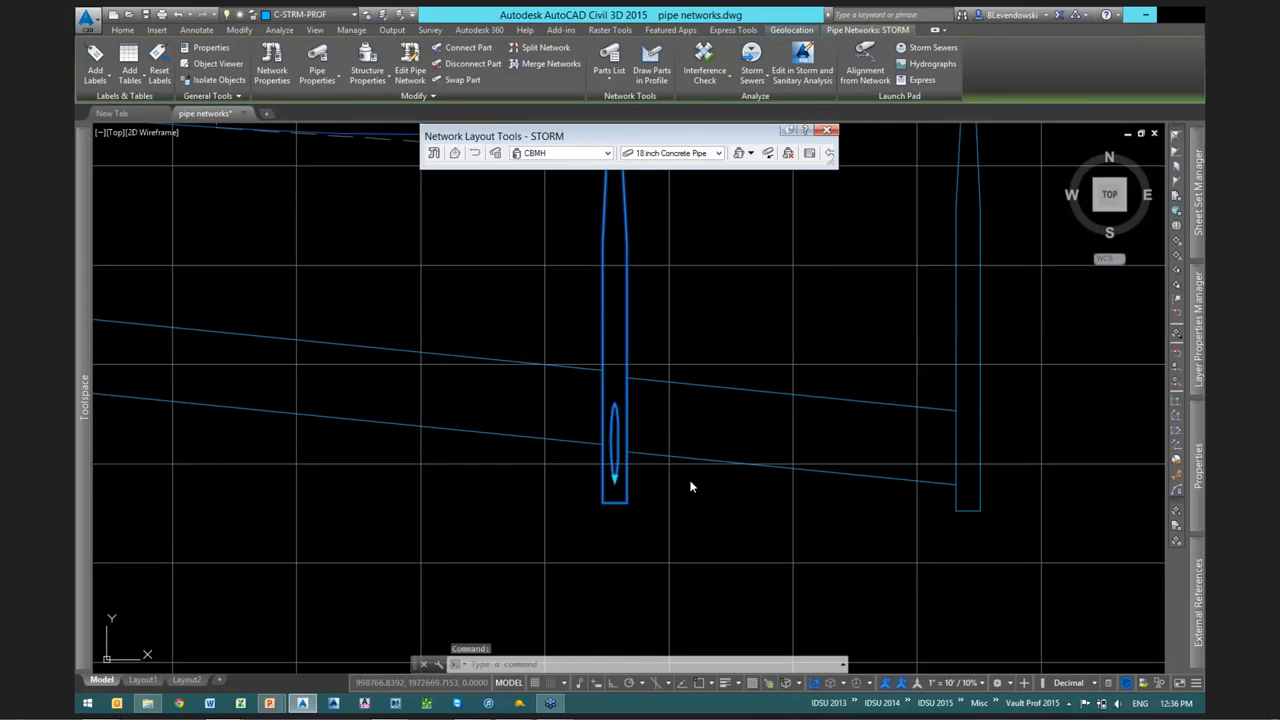
{"action": "right_click", "coordinate": [690, 487]}
{"action": "left_click", "coordinate": [688, 495]}
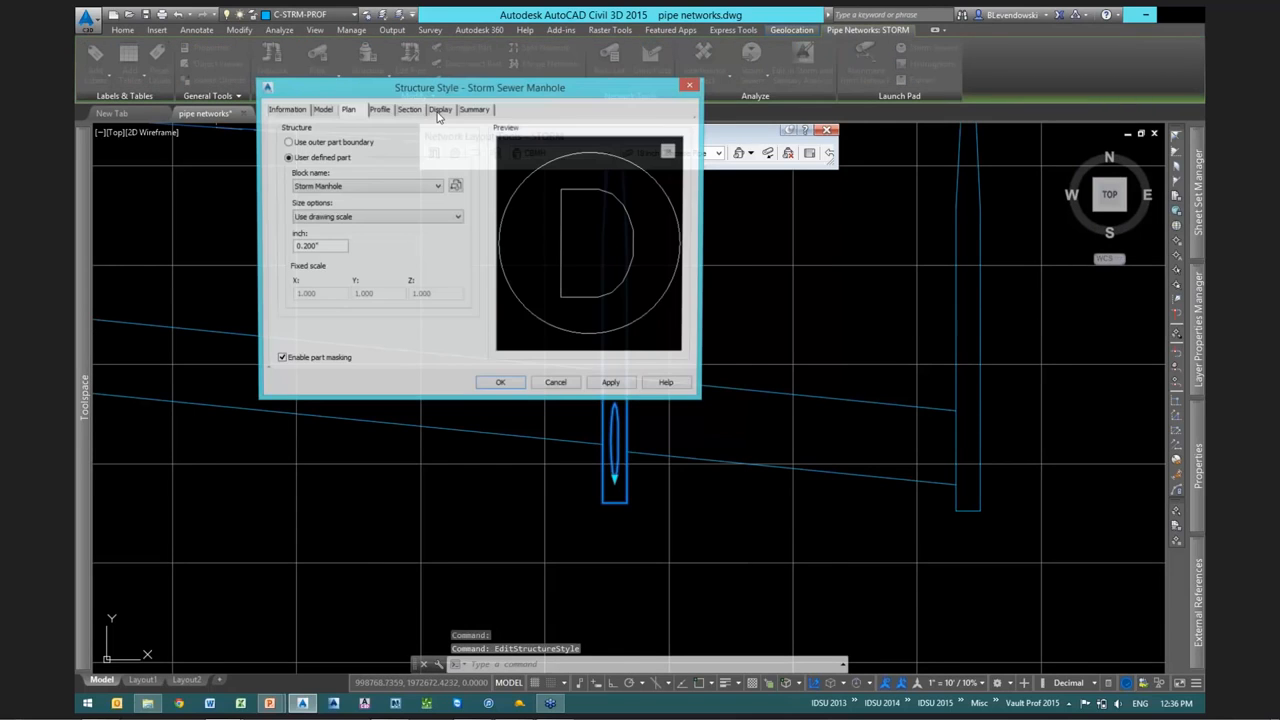
{"action": "left_click", "coordinate": [432, 110]}
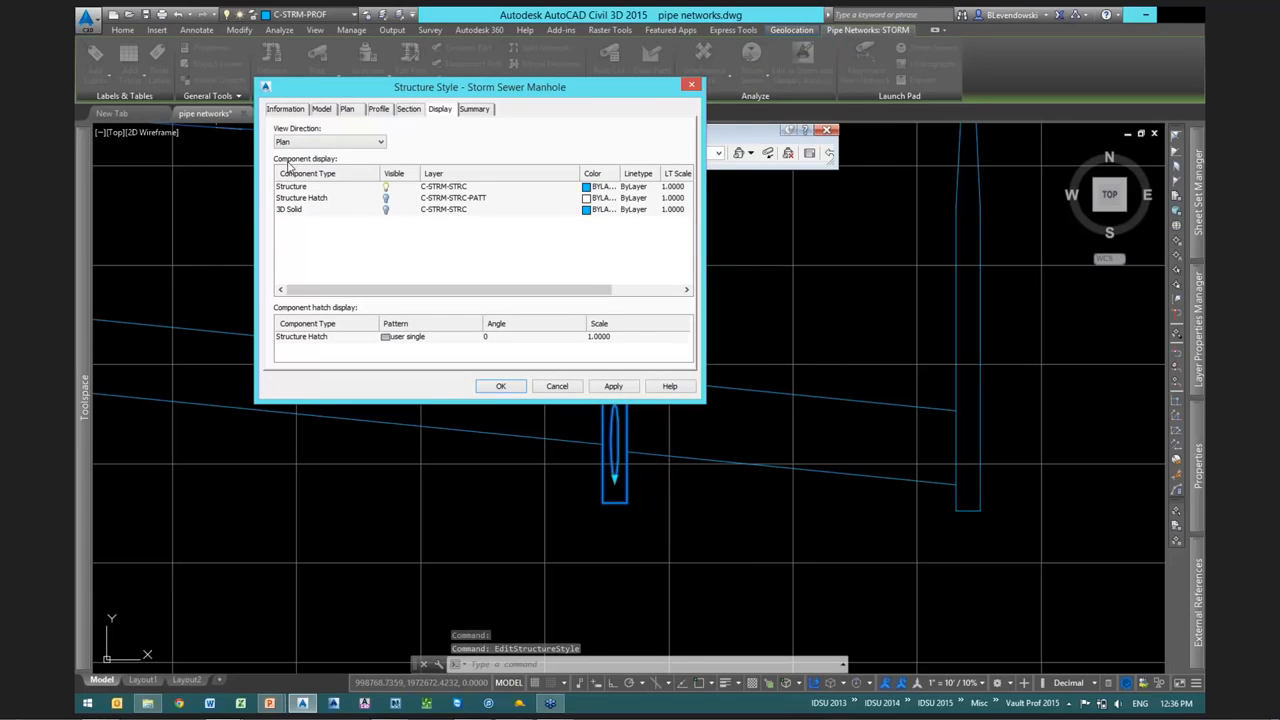
{"action": "left_click", "coordinate": [290, 142]}
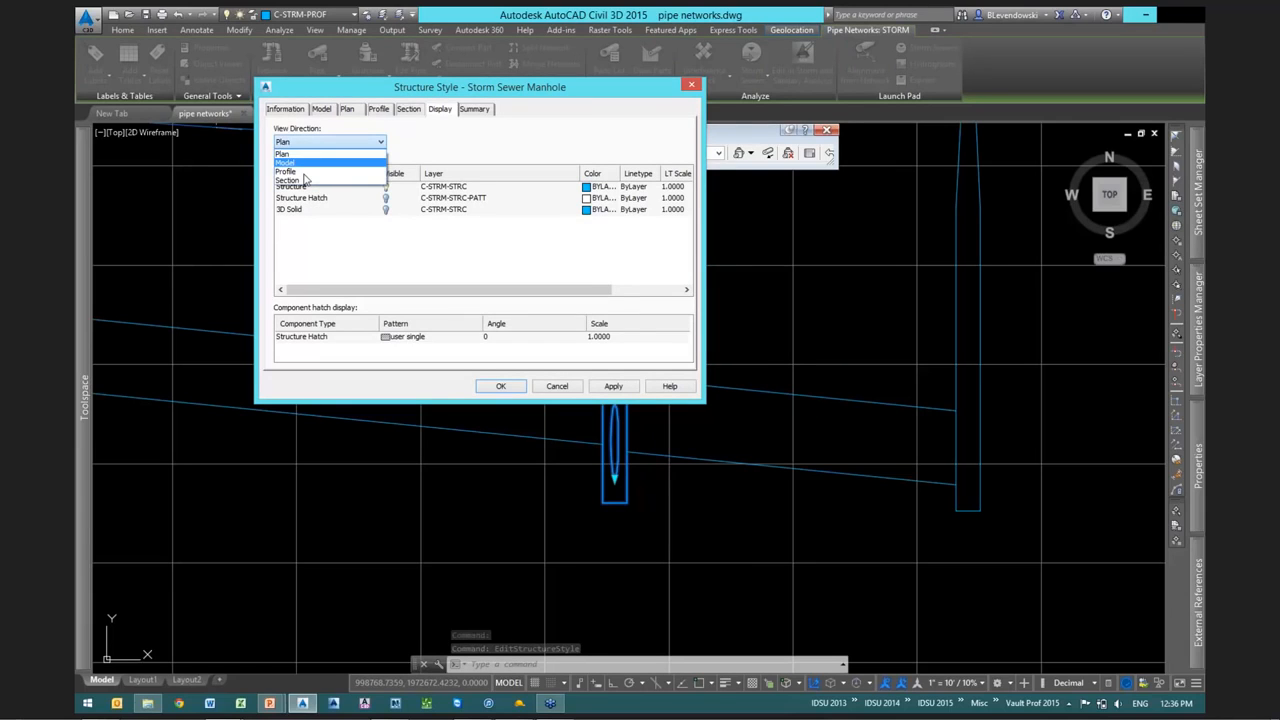
{"action": "left_click", "coordinate": [300, 171]}
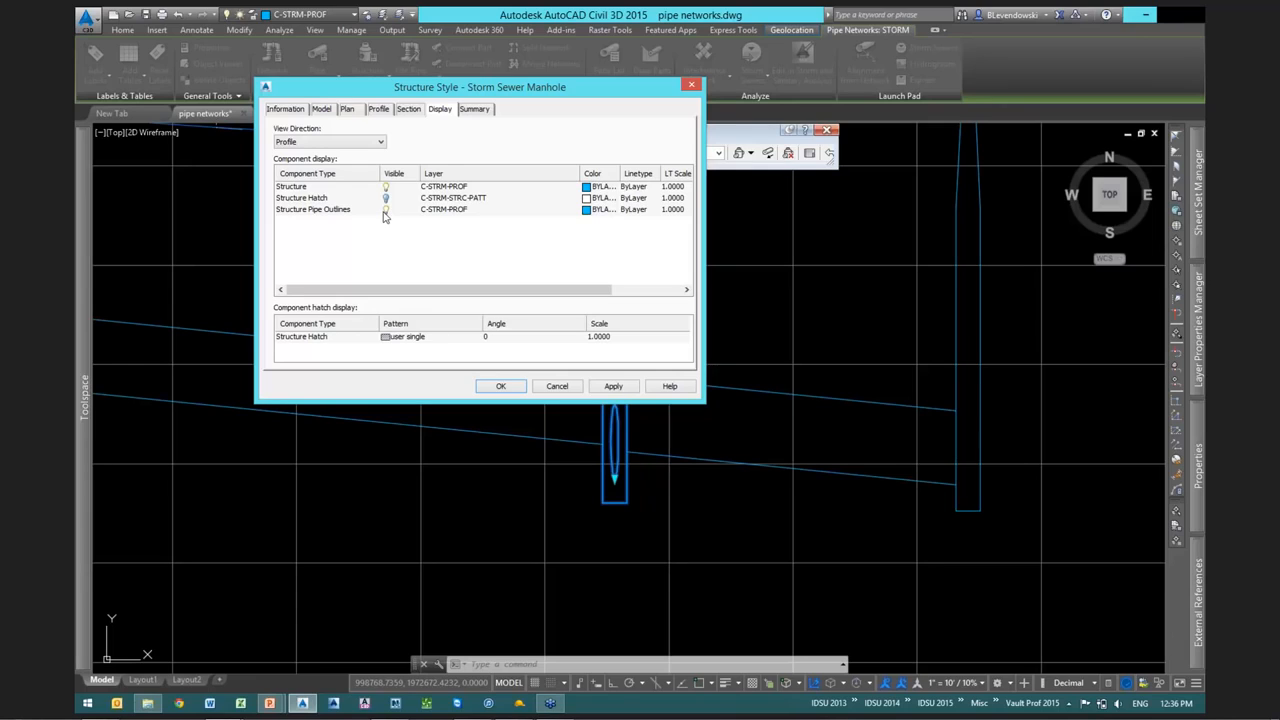
{"action": "key", "text": "ctrl"}
{"action": "left_click", "coordinate": [497, 385]}
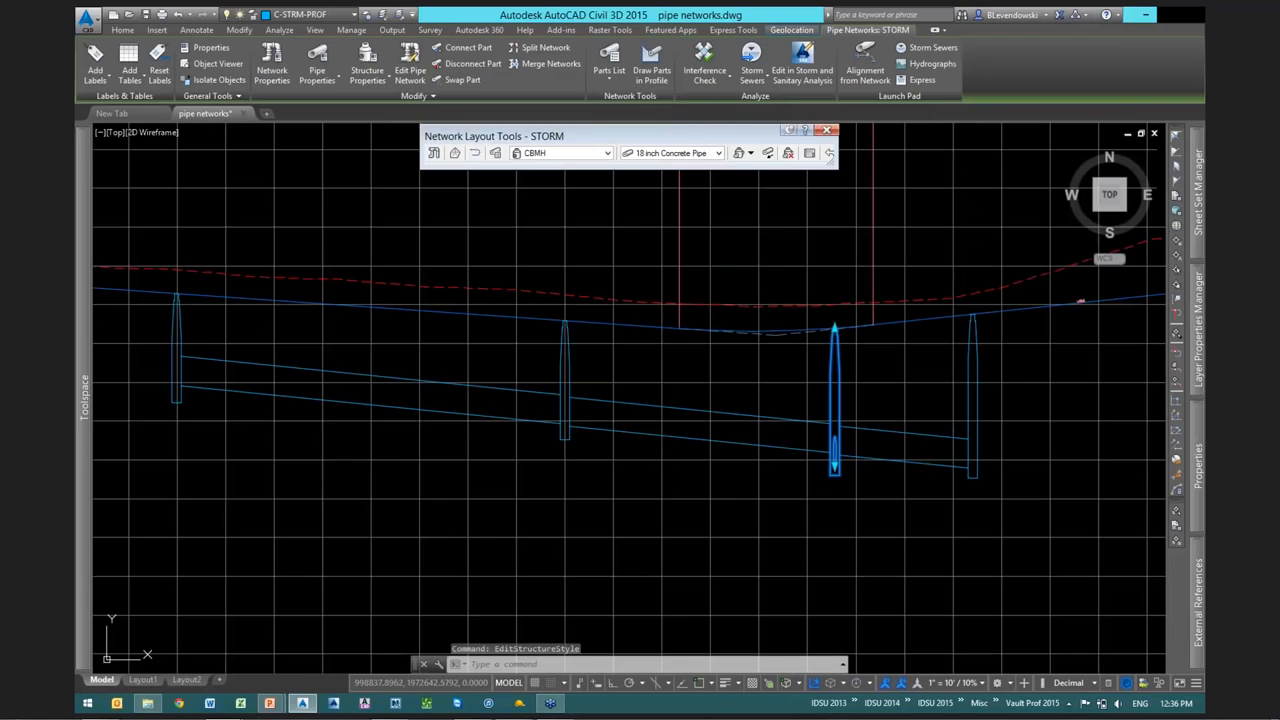
Turn off drawing of Pipe - (14) through Pipe - (20) in the profile view's pipe network properties
{"action": "middle_click_drag", "start_coordinate": [533, 421], "coordinate": [696, 438]}
{"action": "scroll", "coordinate": [696, 438], "scroll_direction": "up", "scroll_amount": 2}
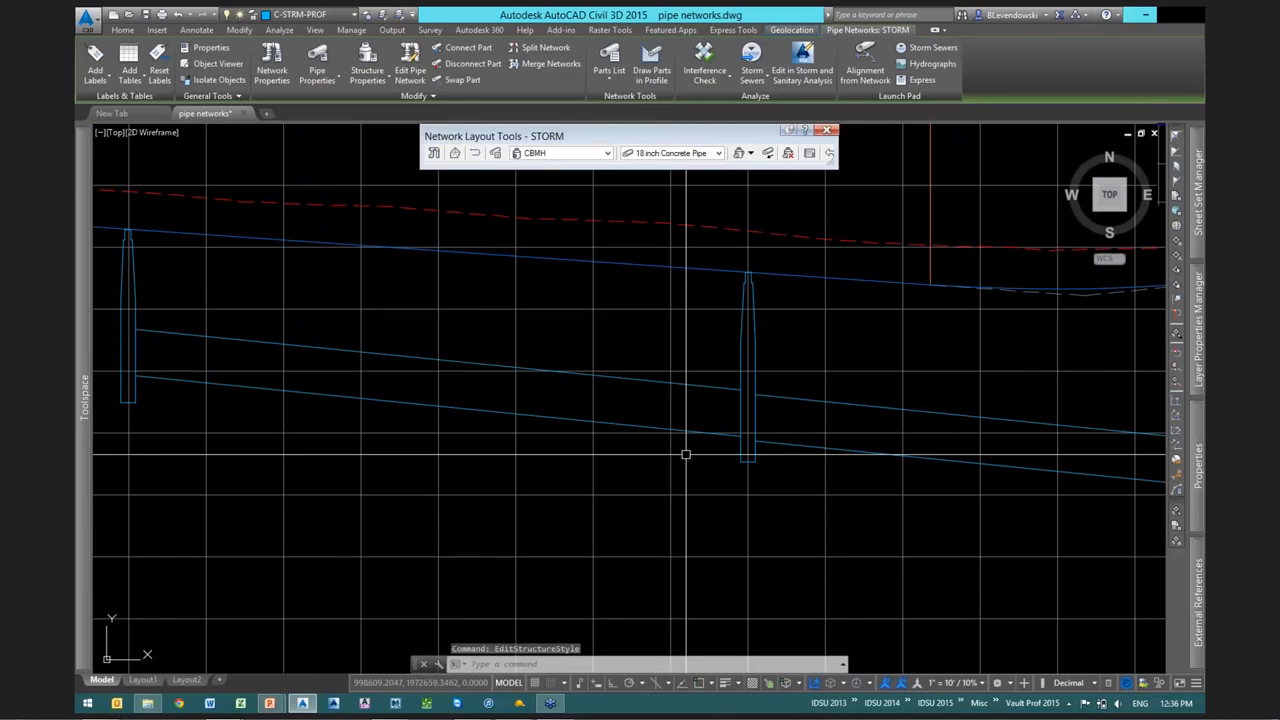
{"action": "scroll", "coordinate": [685, 454], "scroll_direction": "down", "scroll_amount": 2}
{"action": "key", "text": "Escape"}
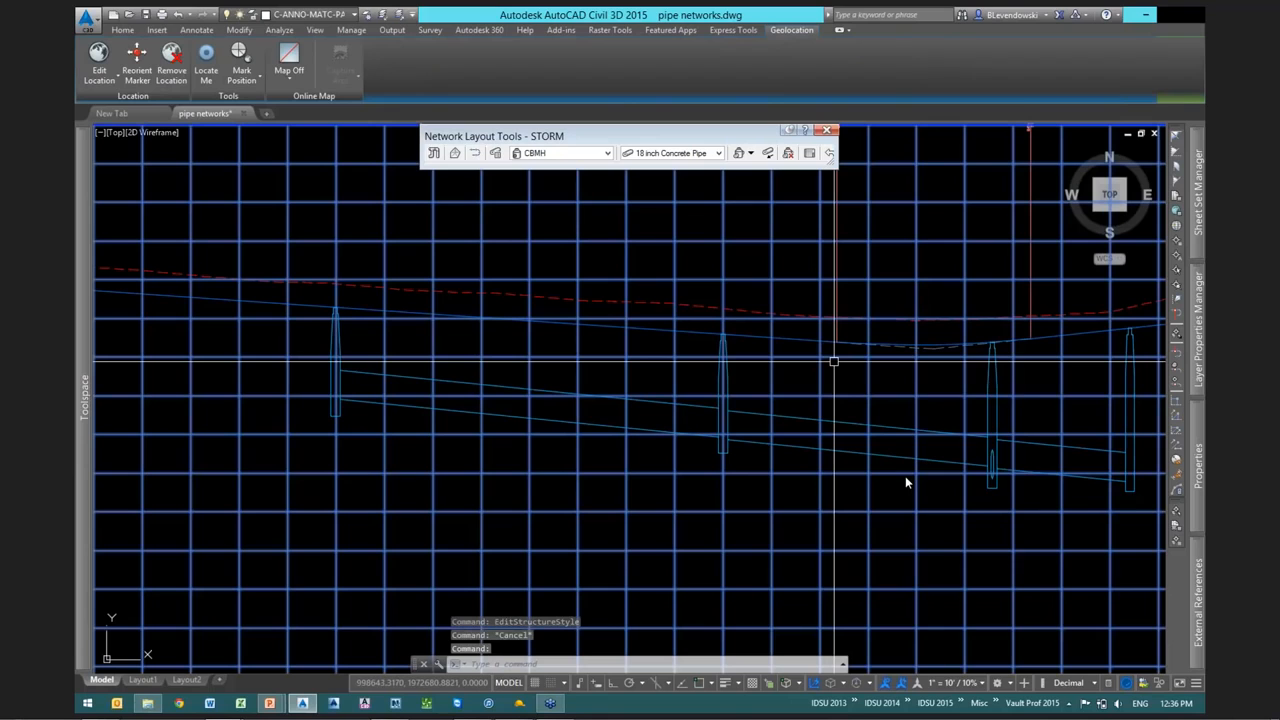
{"action": "left_click", "coordinate": [905, 482]}
{"action": "right_click", "coordinate": [905, 482]}
{"action": "left_click", "coordinate": [925, 498]}
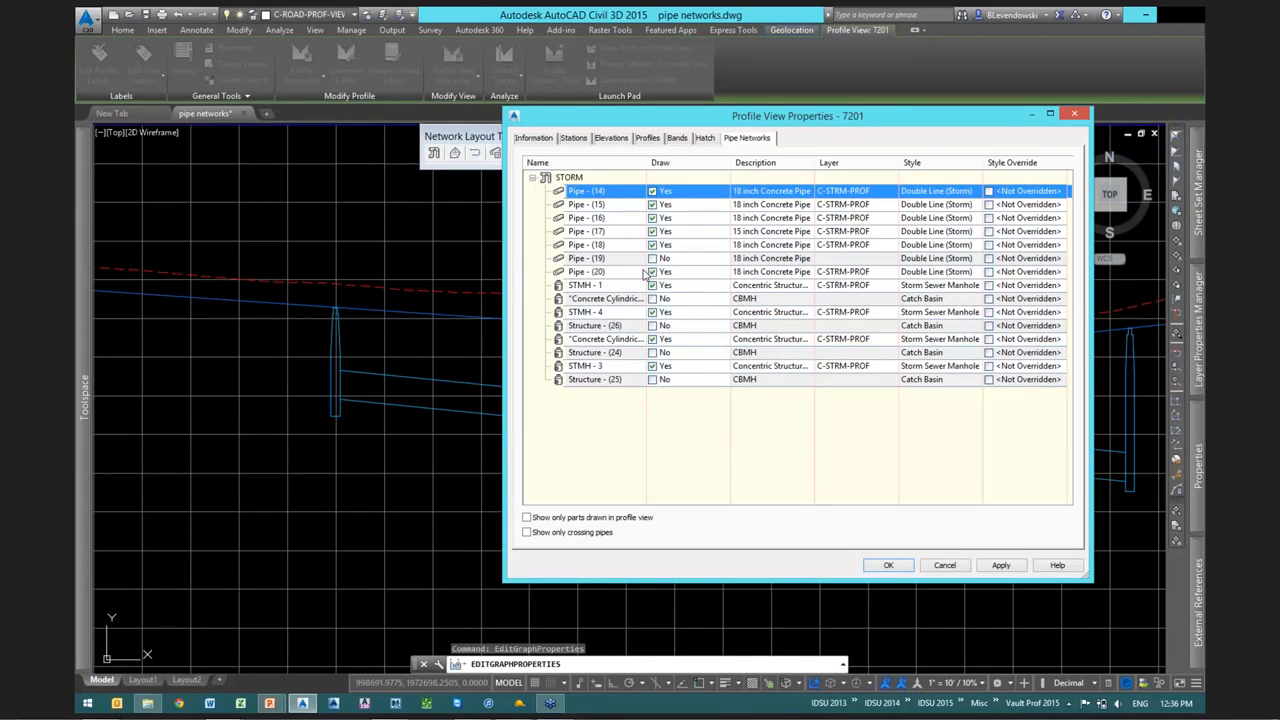
{"action": "left_click", "coordinate": [645, 272], "text": "shift"}
{"action": "left_click", "coordinate": [652, 271]}
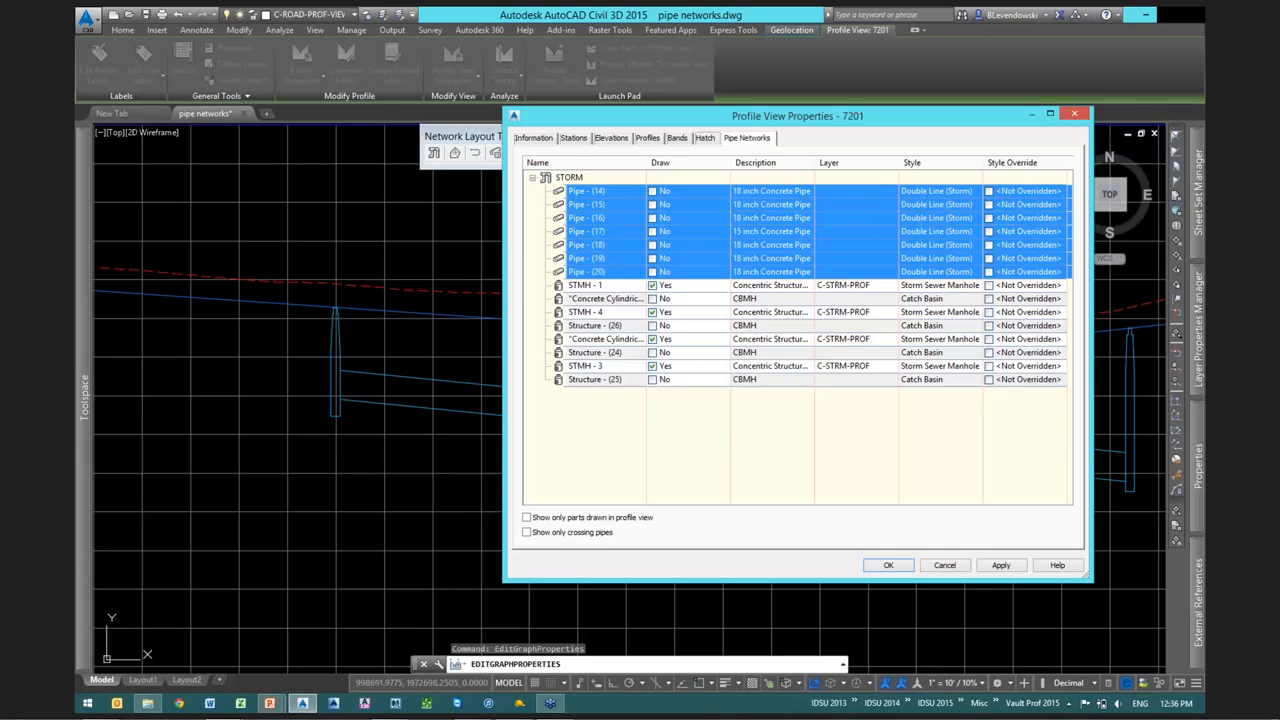
{"action": "left_click", "coordinate": [887, 565]}
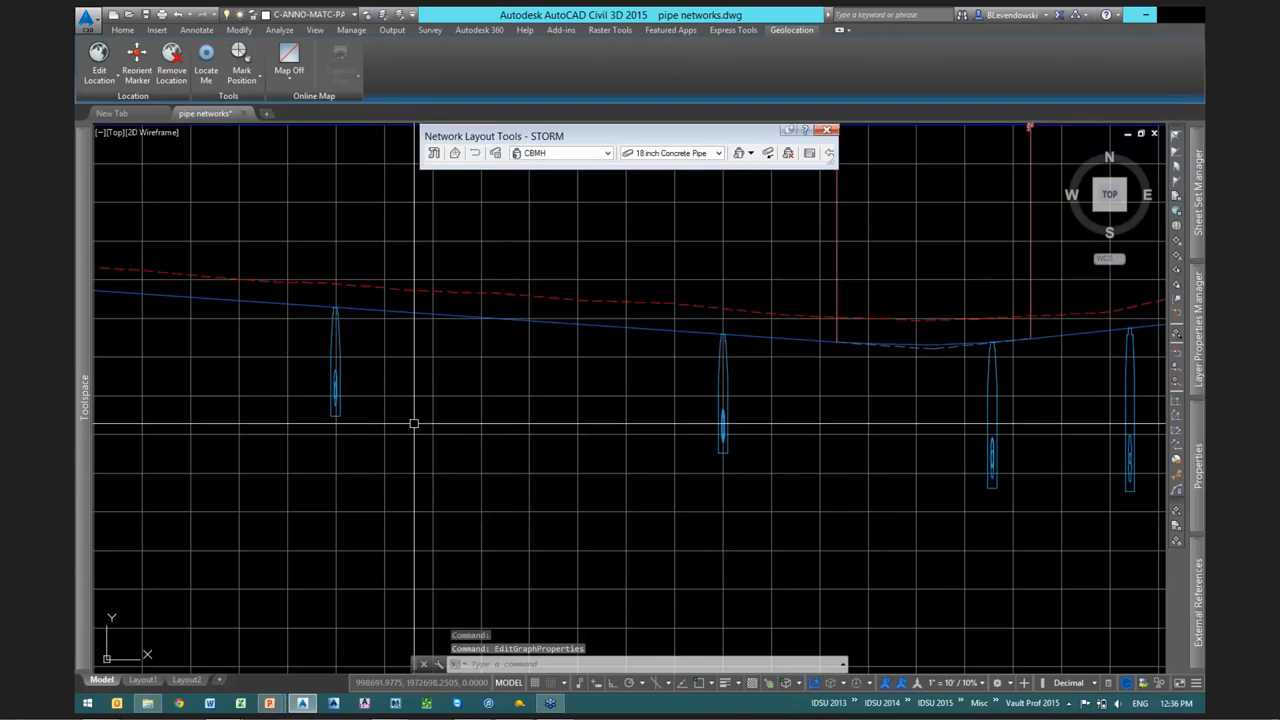
Draw only the three main-run pipes between the storm manholes in the profile view, picking them from the plan
{"action": "scroll", "coordinate": [303, 374], "scroll_direction": "up", "scroll_amount": 4}
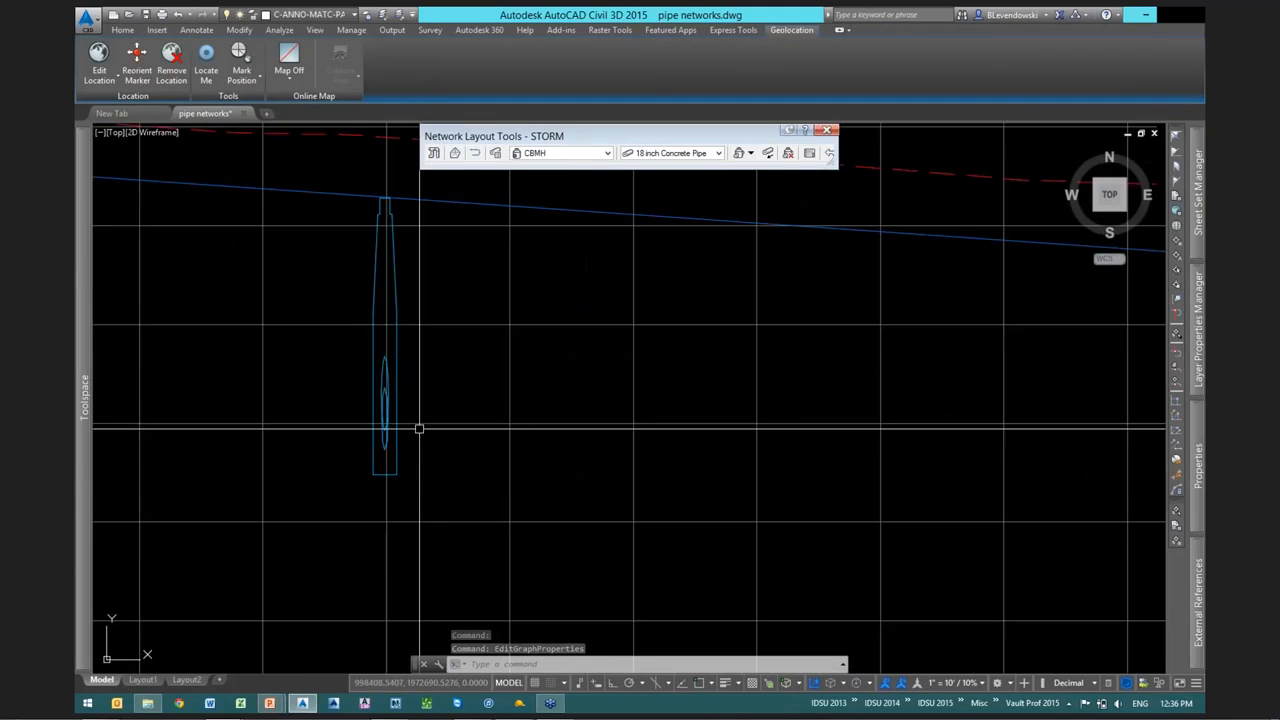
{"action": "scroll", "coordinate": [419, 428], "scroll_direction": "up", "scroll_amount": 4}
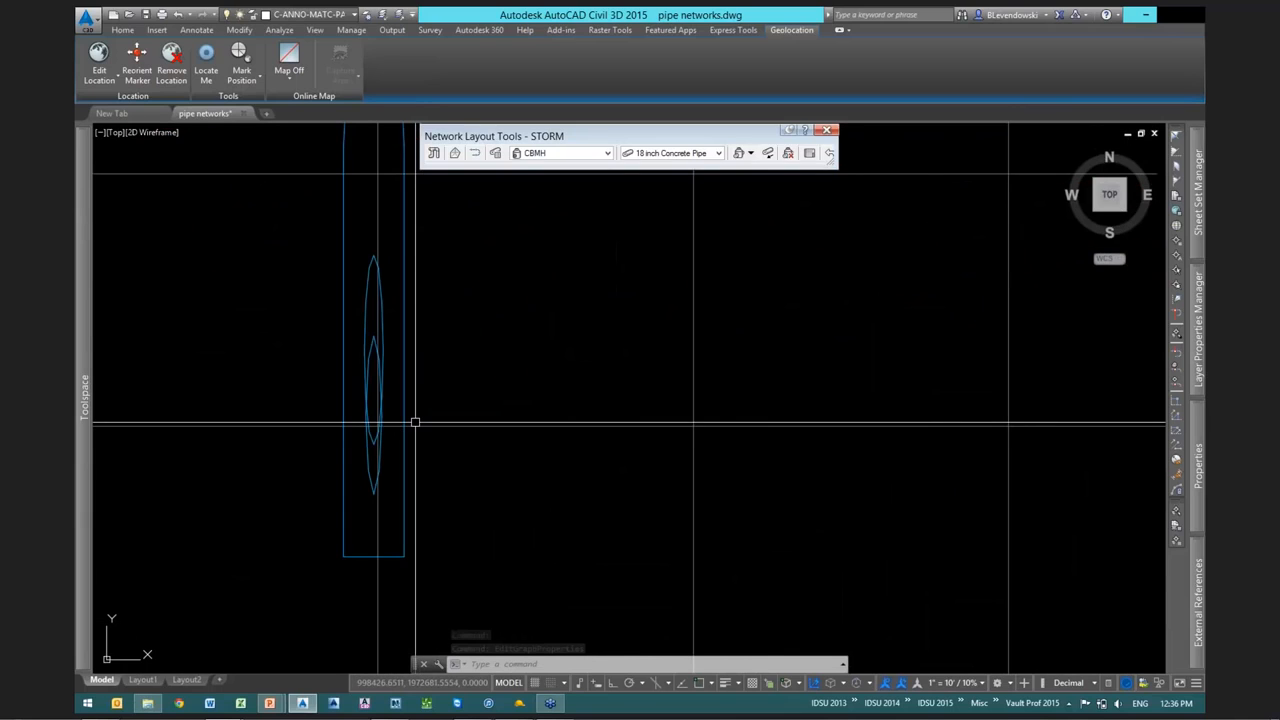
{"action": "scroll", "coordinate": [415, 422], "scroll_direction": "down", "scroll_amount": 2}
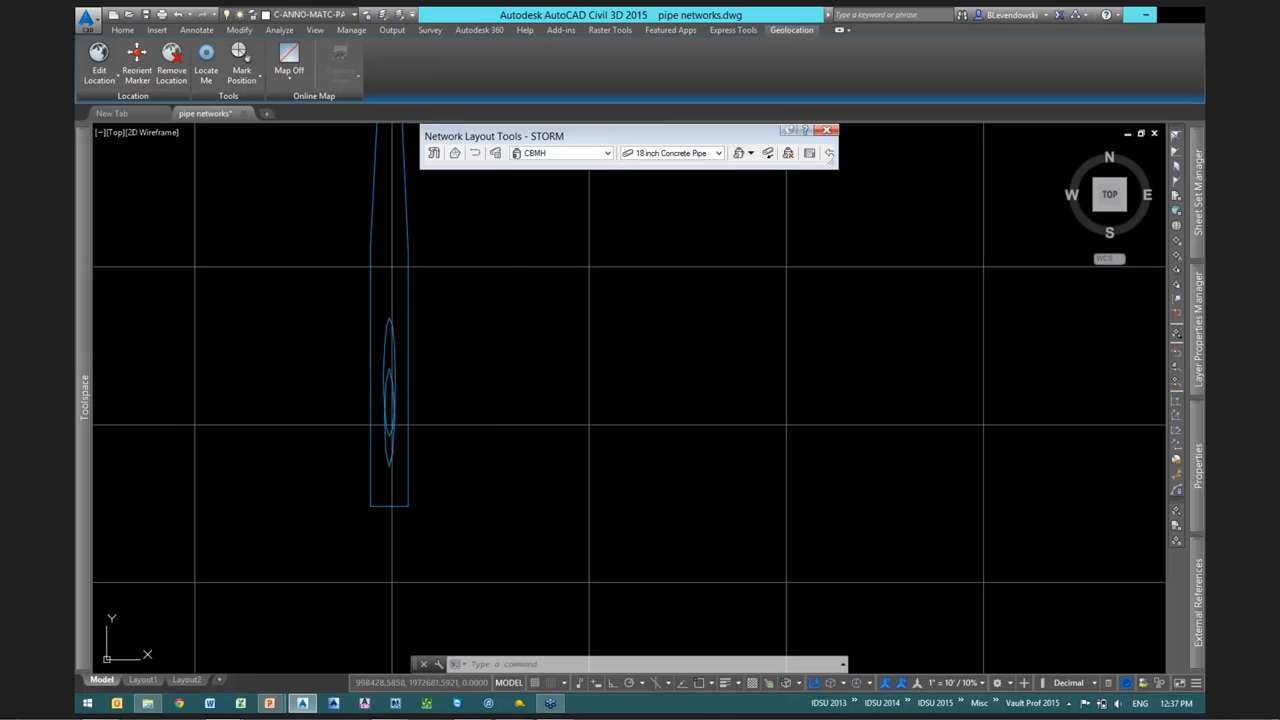
{"action": "scroll", "coordinate": [505, 339], "scroll_direction": "down", "scroll_amount": 8}
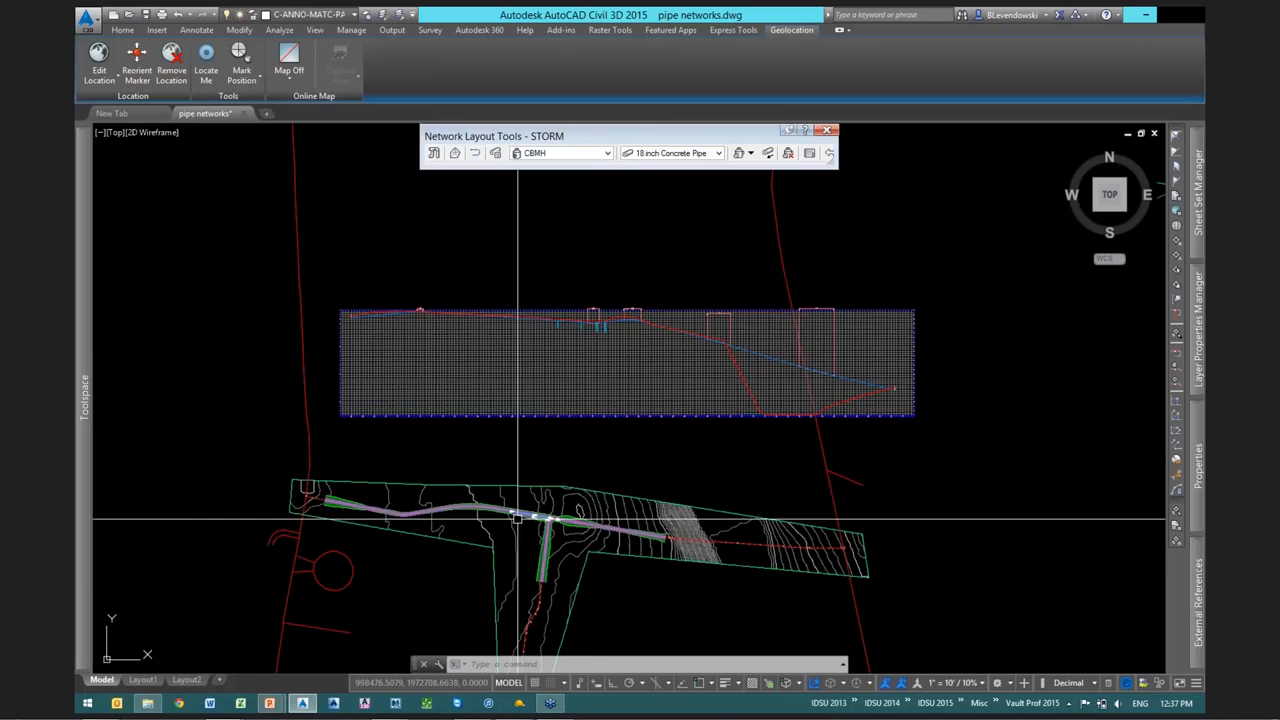
{"action": "scroll", "coordinate": [517, 519], "scroll_direction": "up", "scroll_amount": 6}
{"action": "scroll", "coordinate": [592, 434], "scroll_direction": "up", "scroll_amount": 8}
{"action": "left_click", "coordinate": [508, 460]}
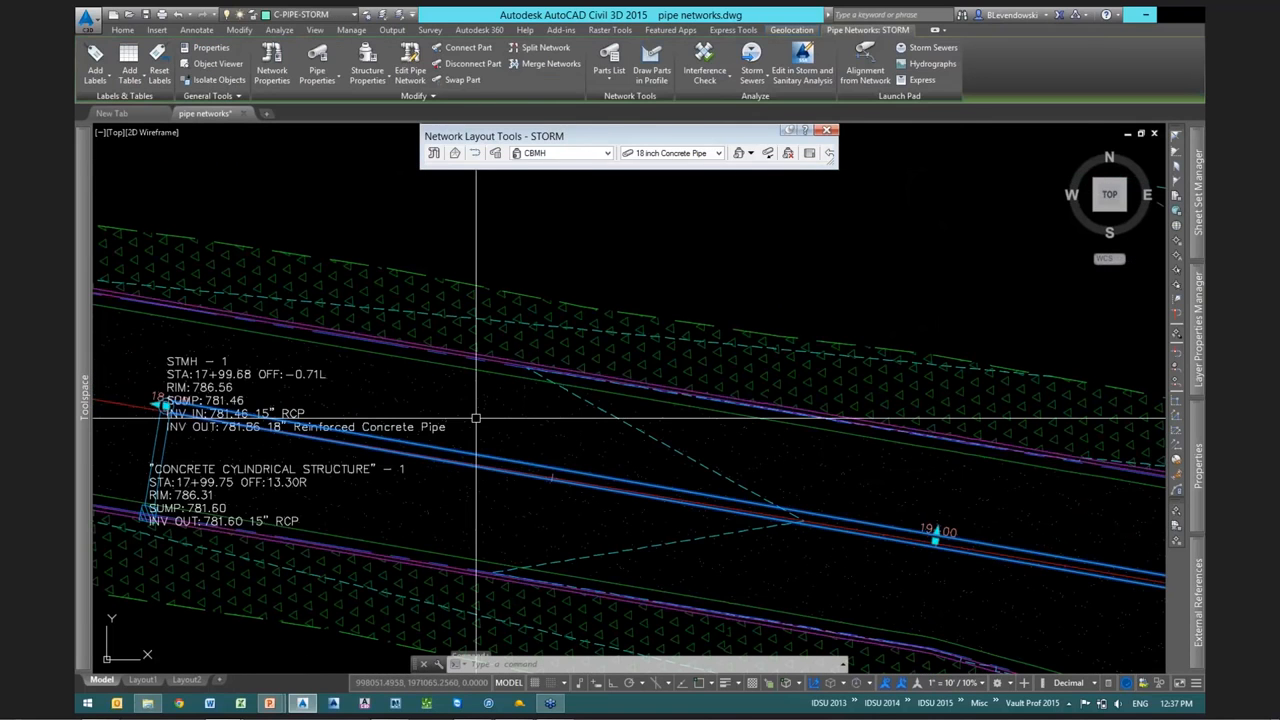
{"action": "scroll", "coordinate": [520, 440], "scroll_direction": "down", "scroll_amount": 5}
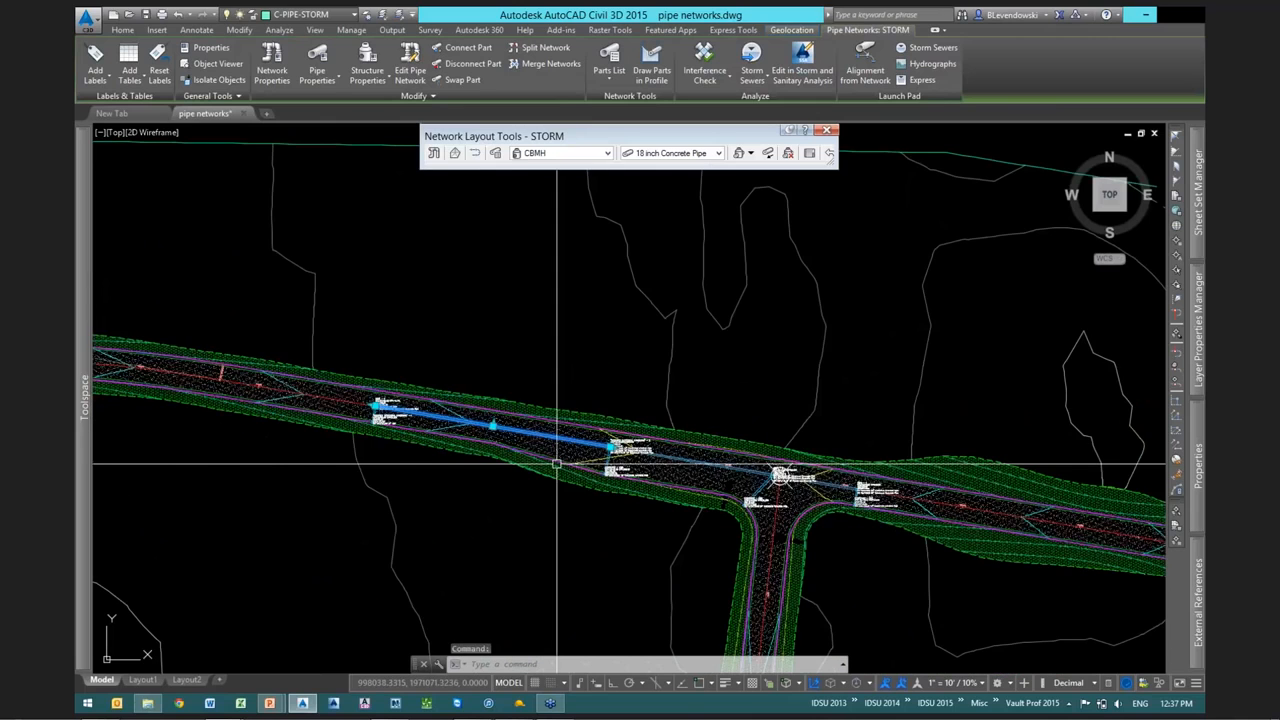
{"action": "scroll", "coordinate": [660, 443], "scroll_direction": "up", "scroll_amount": 5}
{"action": "scroll", "coordinate": [599, 434], "scroll_direction": "down", "scroll_amount": 4}
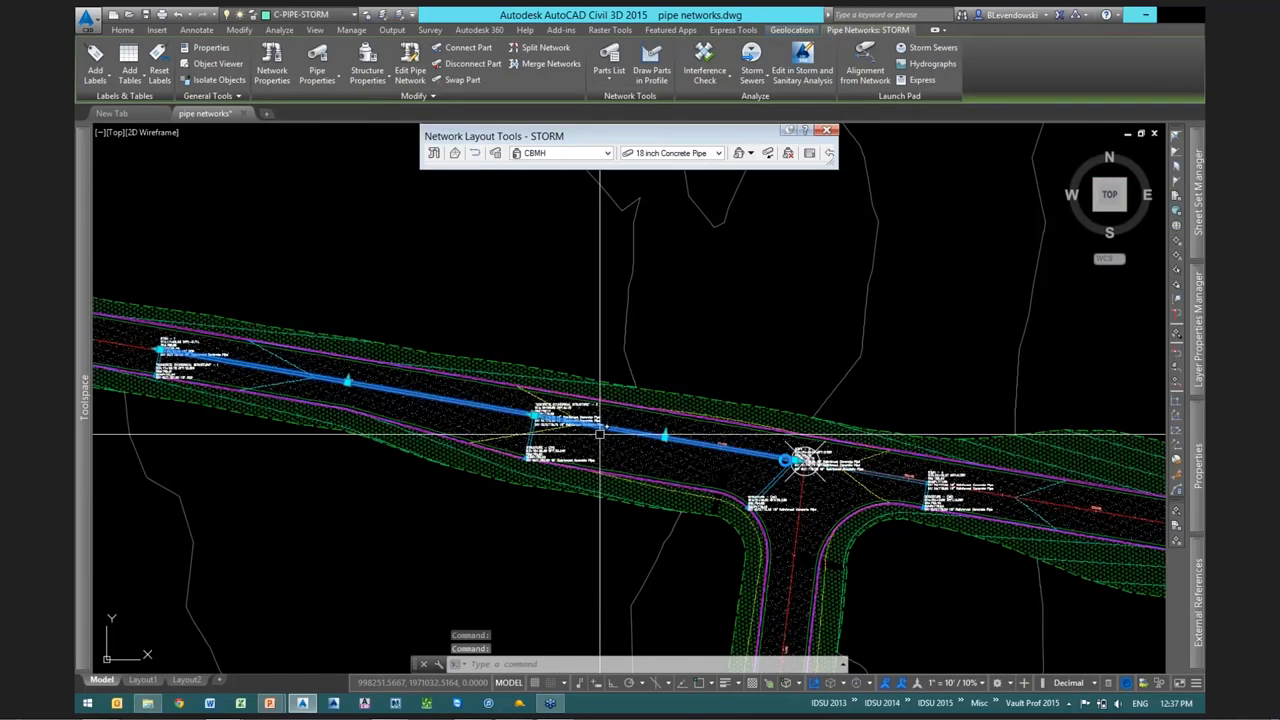
{"action": "scroll", "coordinate": [680, 440], "scroll_direction": "up", "scroll_amount": 3}
{"action": "left_click", "coordinate": [785, 460]}
{"action": "scroll", "coordinate": [737, 460], "scroll_direction": "down", "scroll_amount": 5}
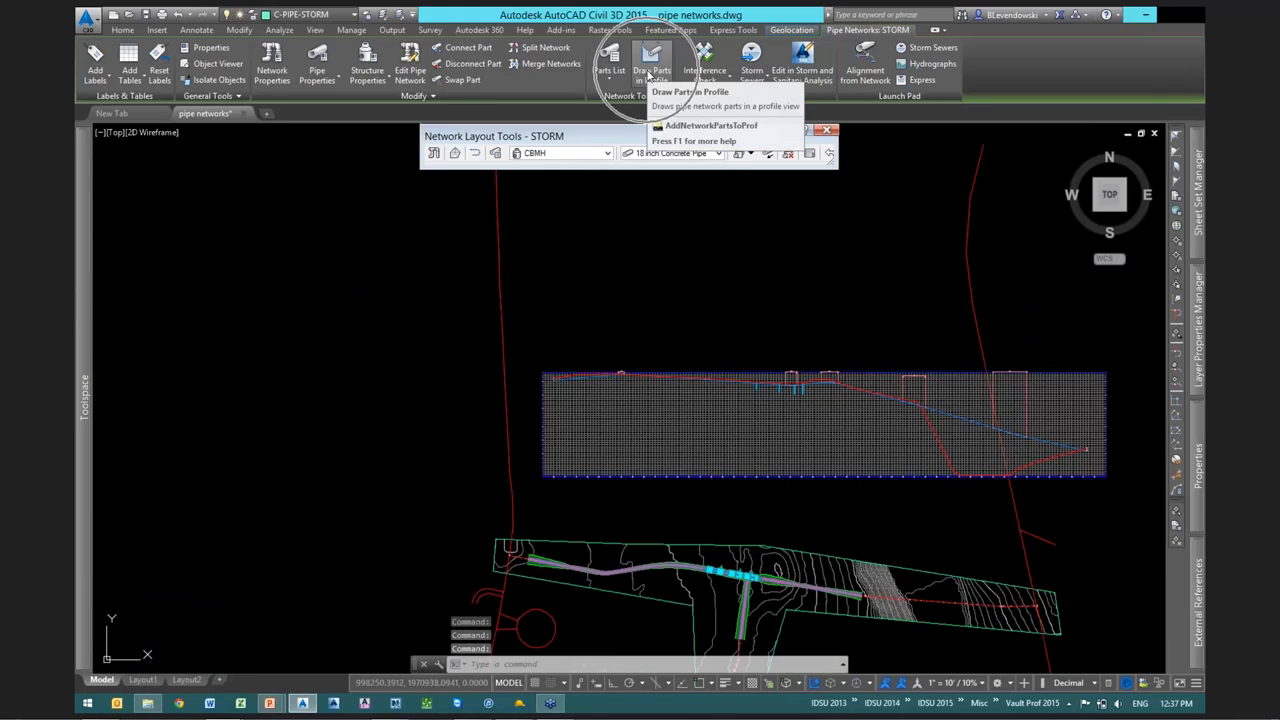
{"action": "left_click", "coordinate": [651, 74]}
{"action": "scroll", "coordinate": [789, 434], "scroll_direction": "up", "scroll_amount": 2}
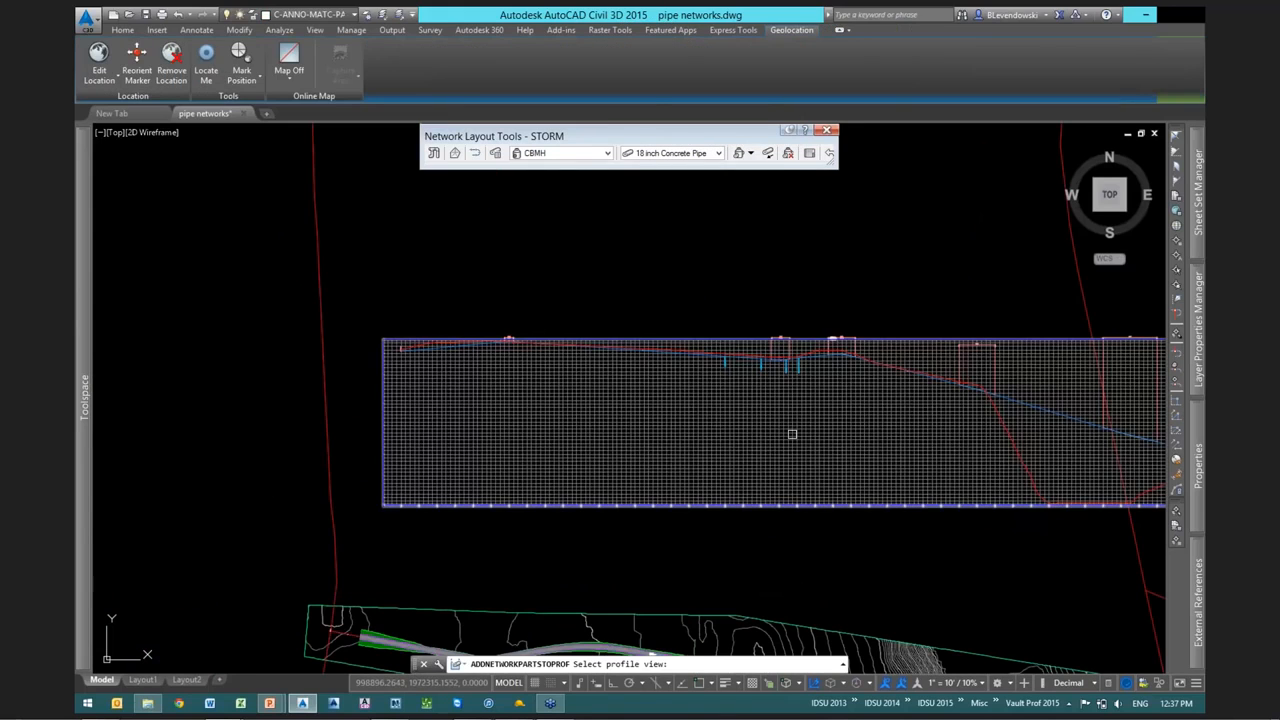
{"action": "scroll", "coordinate": [566, 423], "scroll_direction": "up", "scroll_amount": 4}
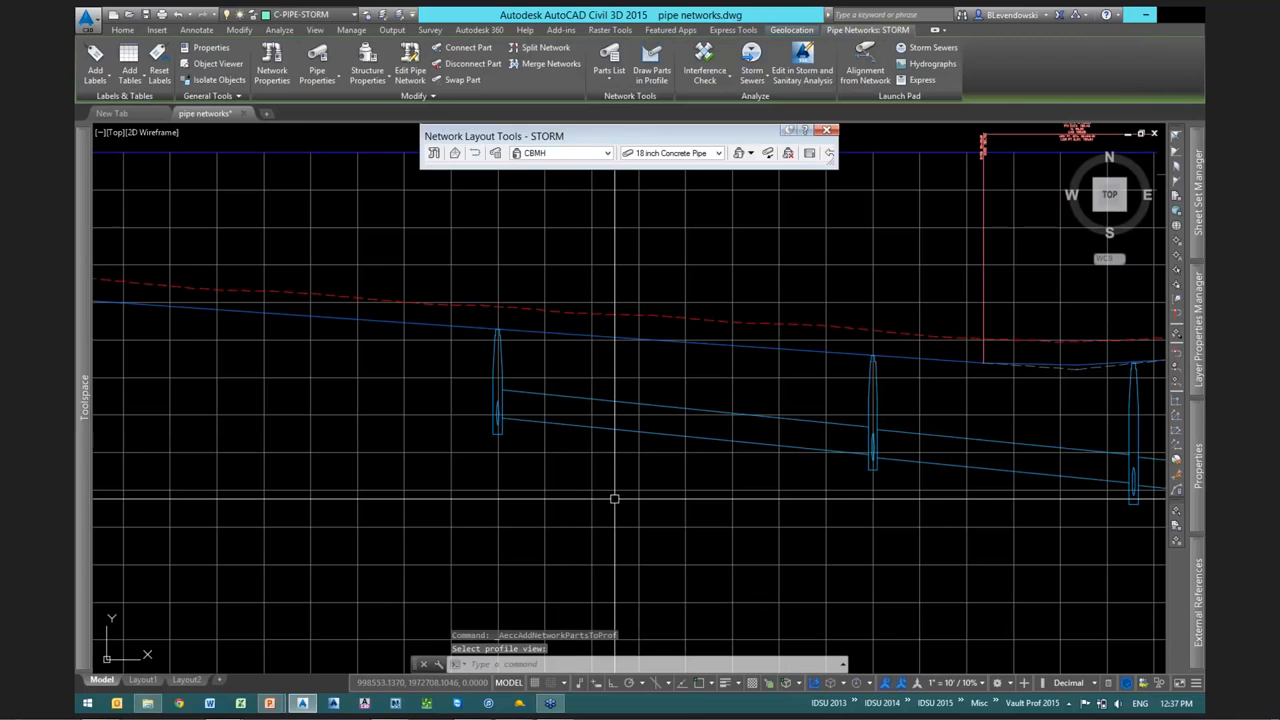
Examine the redrawn main-run pipes and the pipe outlines inside the manholes in profile, and clear the selection
{"action": "scroll", "coordinate": [500, 410], "scroll_direction": "up", "scroll_amount": 4}
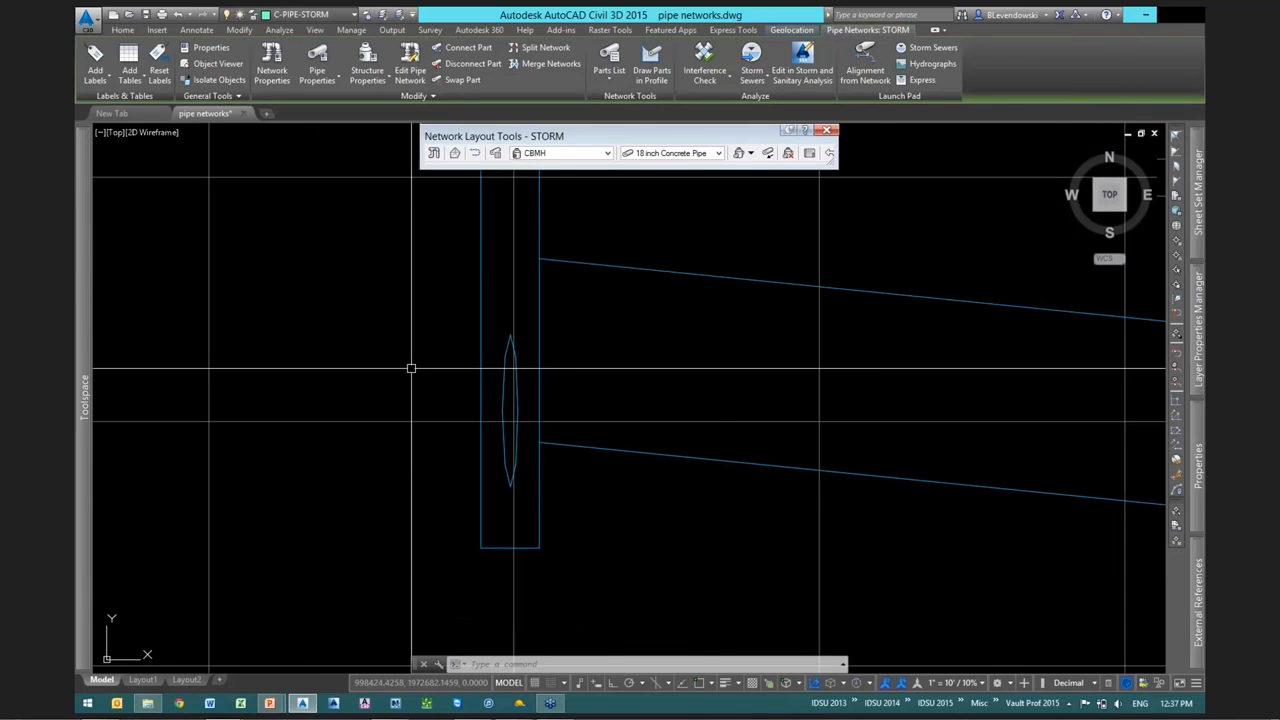
{"action": "scroll", "coordinate": [730, 471], "scroll_direction": "down", "scroll_amount": 3}
{"action": "mouse_move", "coordinate": [730, 471]}
{"action": "middle_mouse_down"}
{"action": "mouse_move", "coordinate": [501, 470]}
{"action": "mouse_move", "coordinate": [641, 493]}
{"action": "middle_mouse_up"}
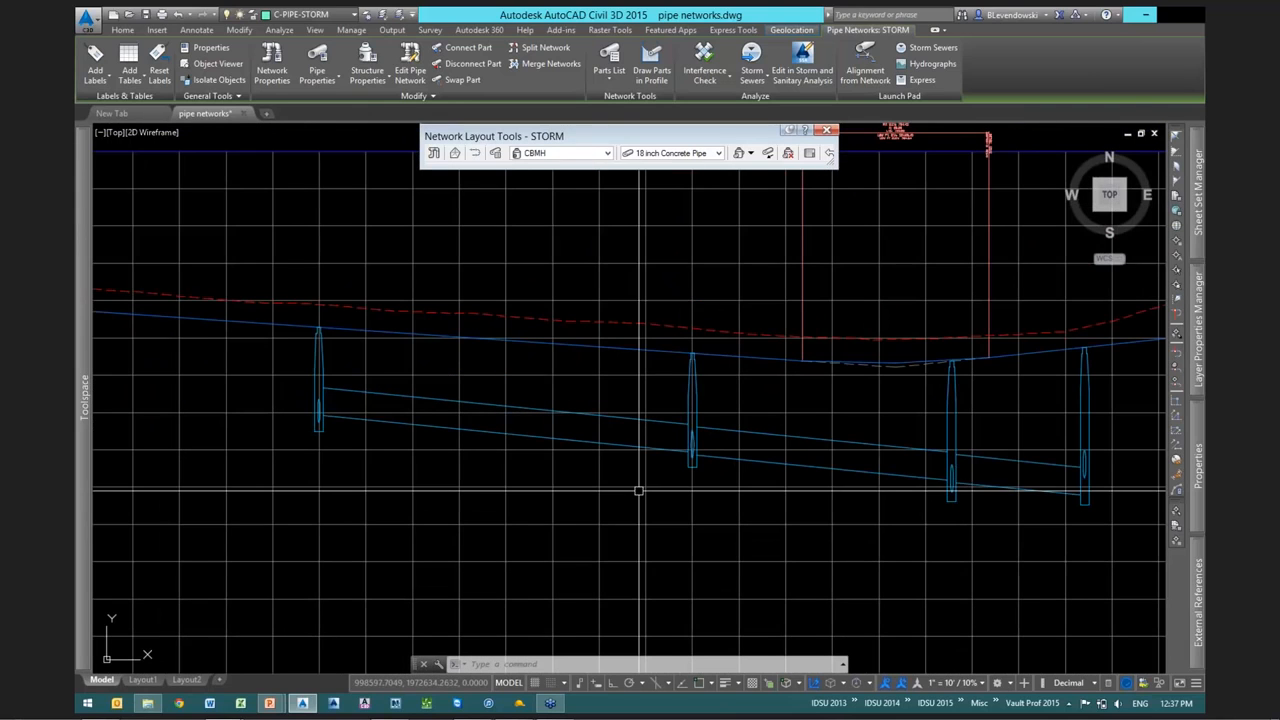
{"action": "middle_click_drag", "start_coordinate": [654, 443], "coordinate": [540, 443]}
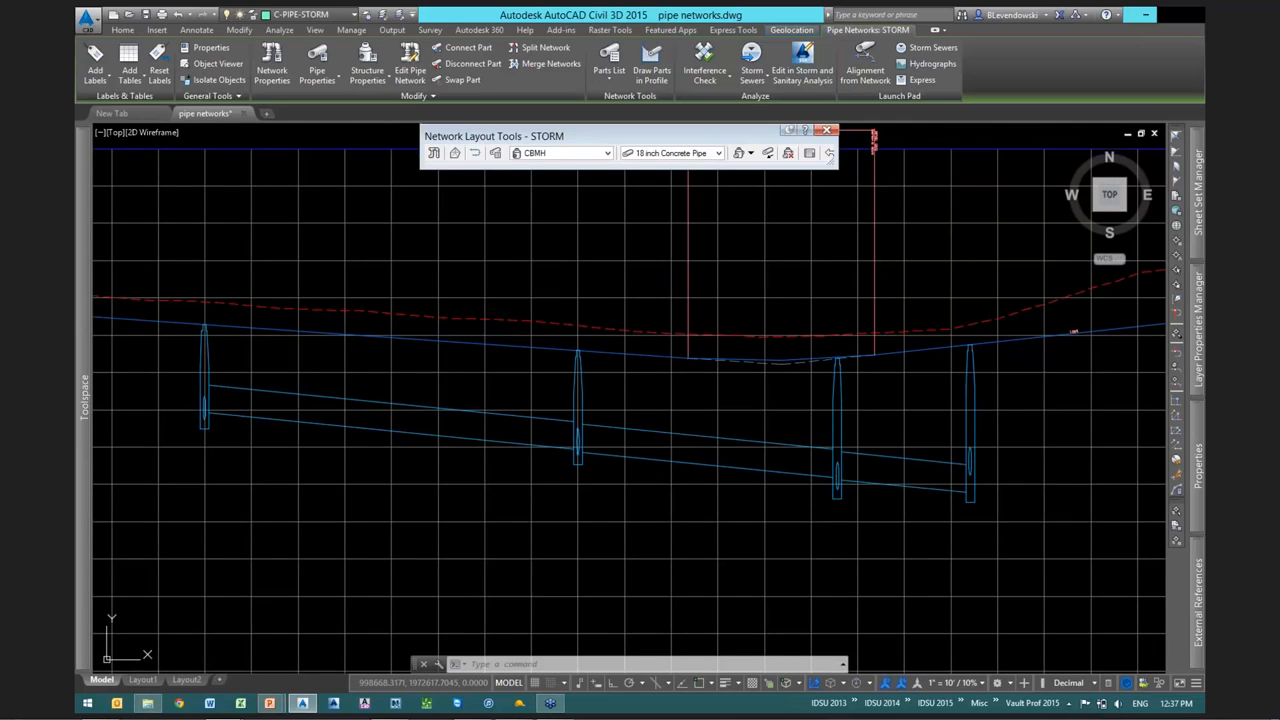
{"action": "key", "text": "Escape"}
{"action": "key", "text": "Escape"}
{"action": "key", "text": "Escape"}
Review the Basic rule set assigned to the first manhole, STMH - 1, in its structure properties from the profile view
{"action": "scroll", "coordinate": [581, 438], "scroll_direction": "up", "scroll_amount": 2}
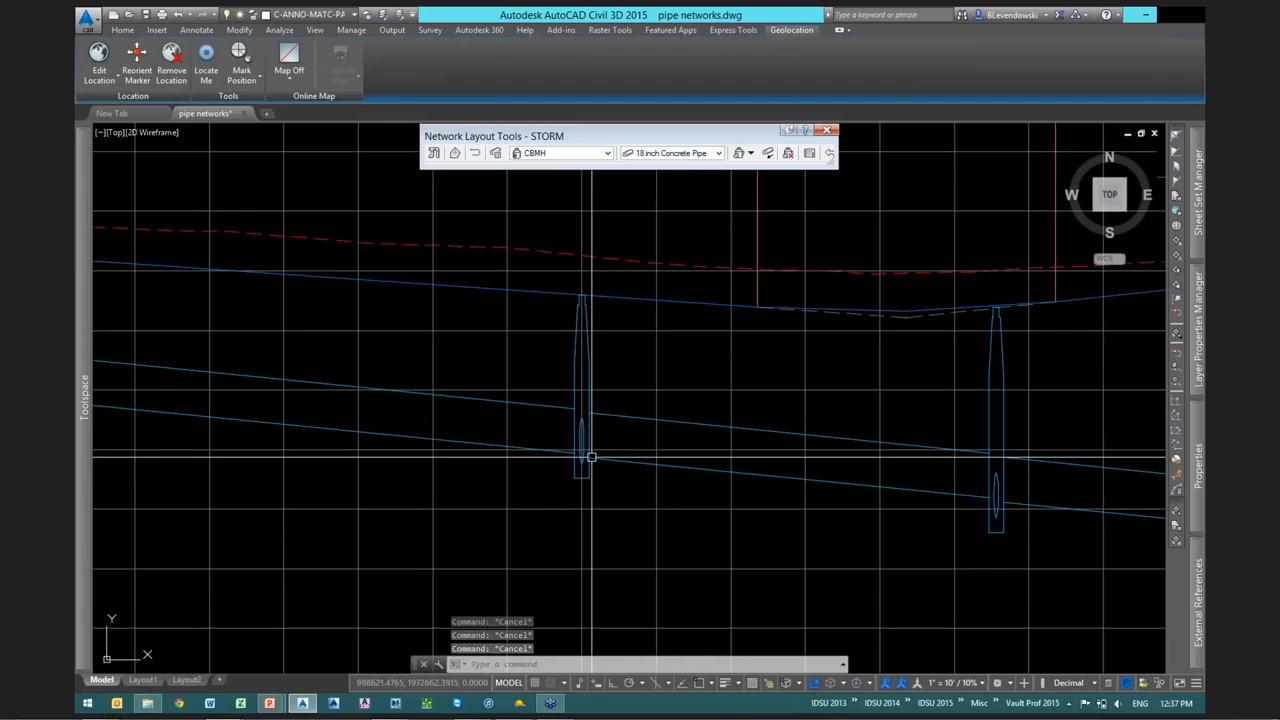
{"action": "mouse_move", "coordinate": [393, 476]}
{"action": "middle_mouse_down"}
{"action": "mouse_move", "coordinate": [672, 514]}
{"action": "mouse_move", "coordinate": [882, 501]}
{"action": "middle_mouse_up"}
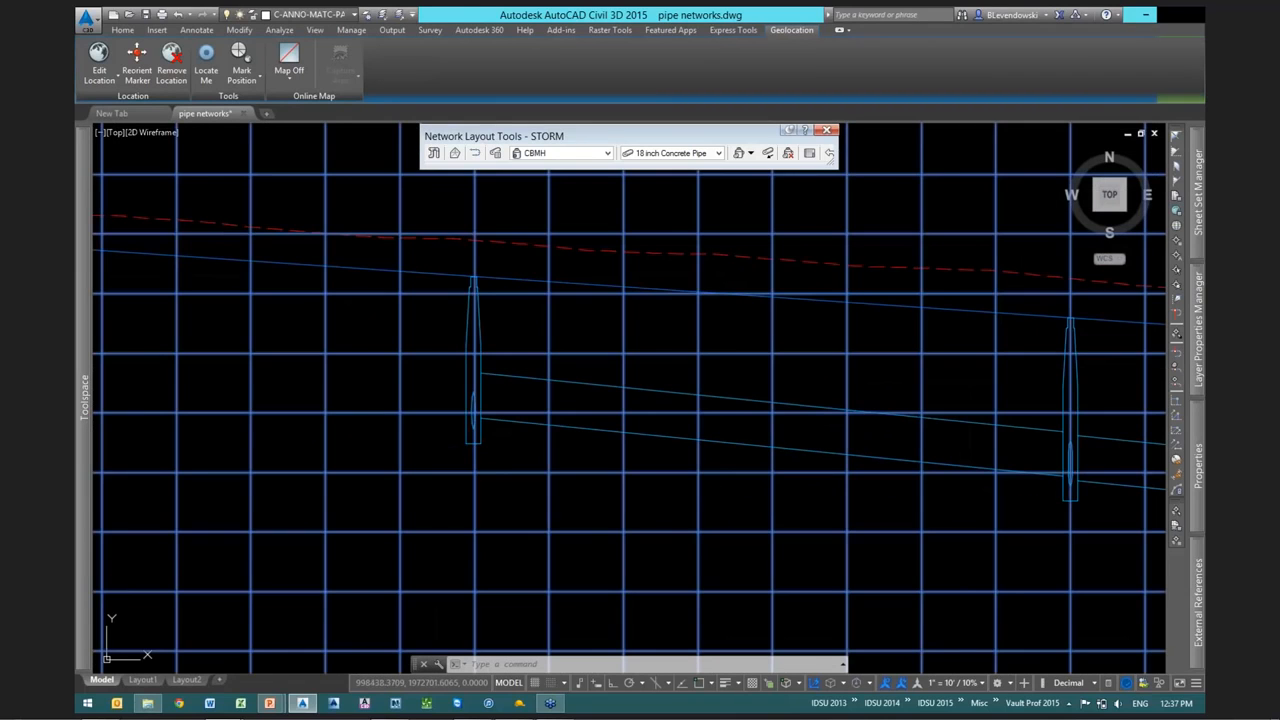
{"action": "left_click", "coordinate": [516, 348]}
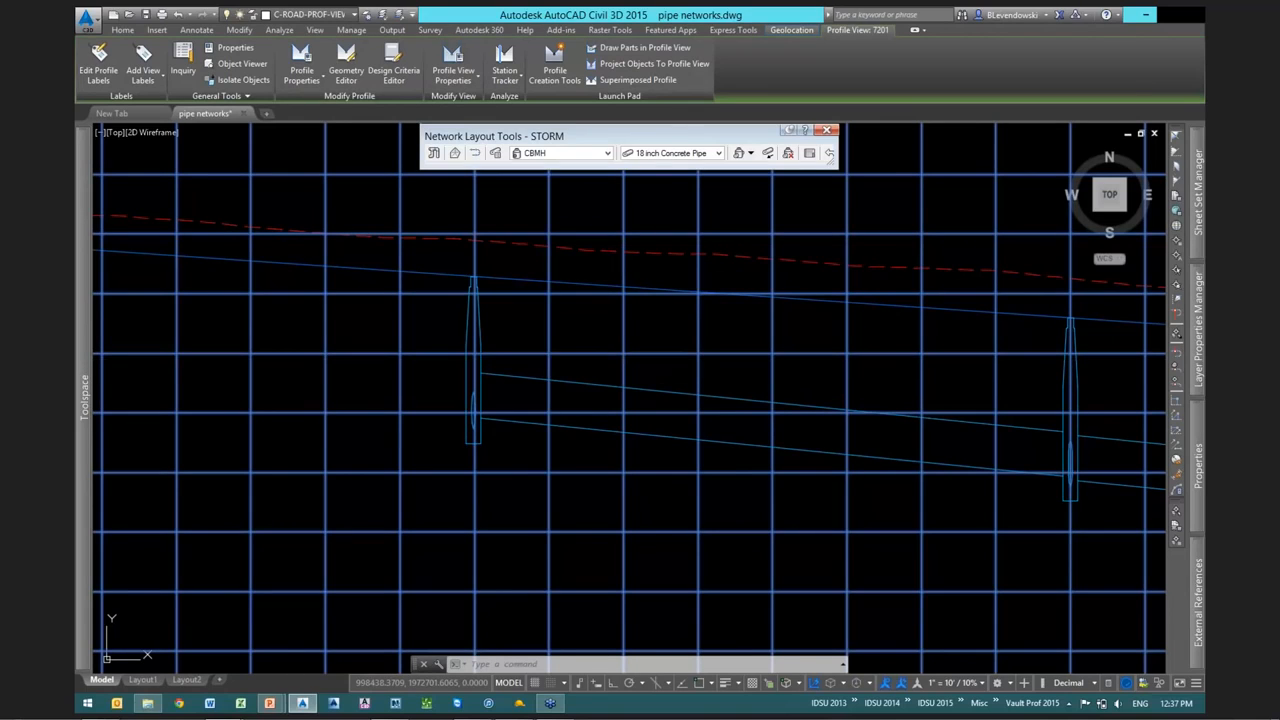
{"action": "key", "text": "Escape"}
{"action": "left_click", "coordinate": [478, 354]}
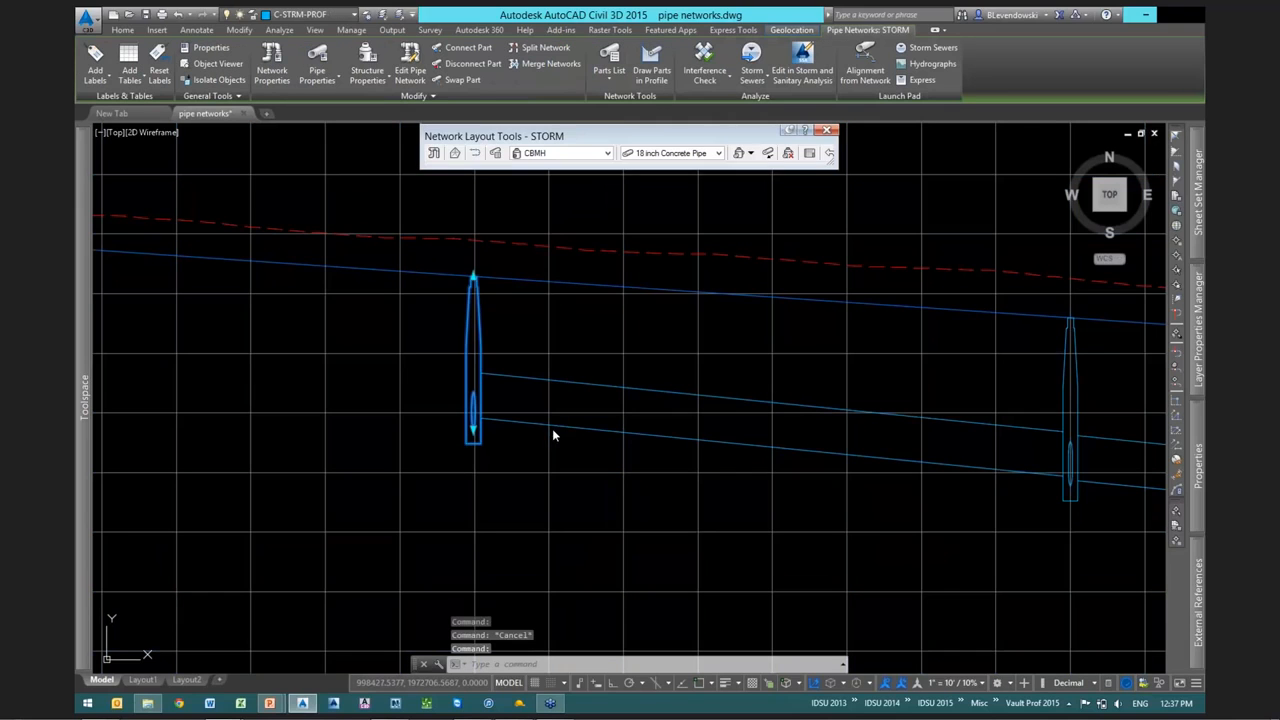
{"action": "right_click", "coordinate": [510, 331]}
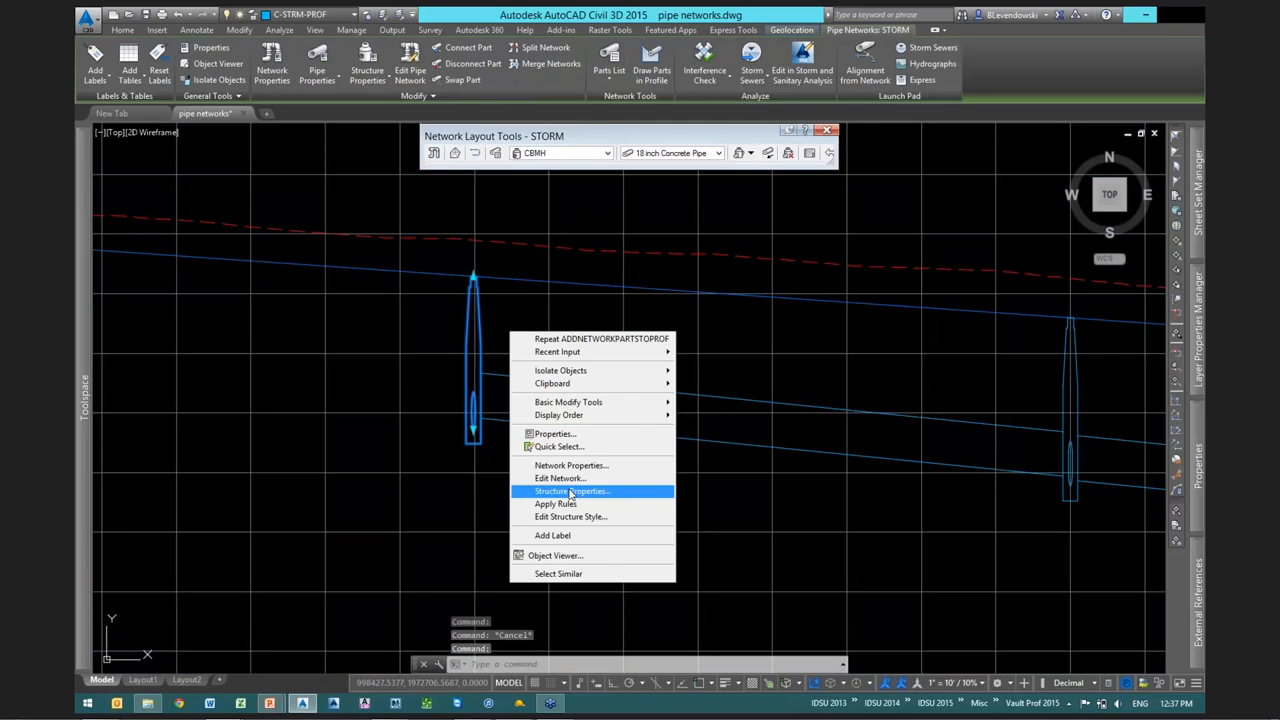
{"action": "left_click", "coordinate": [571, 491]}
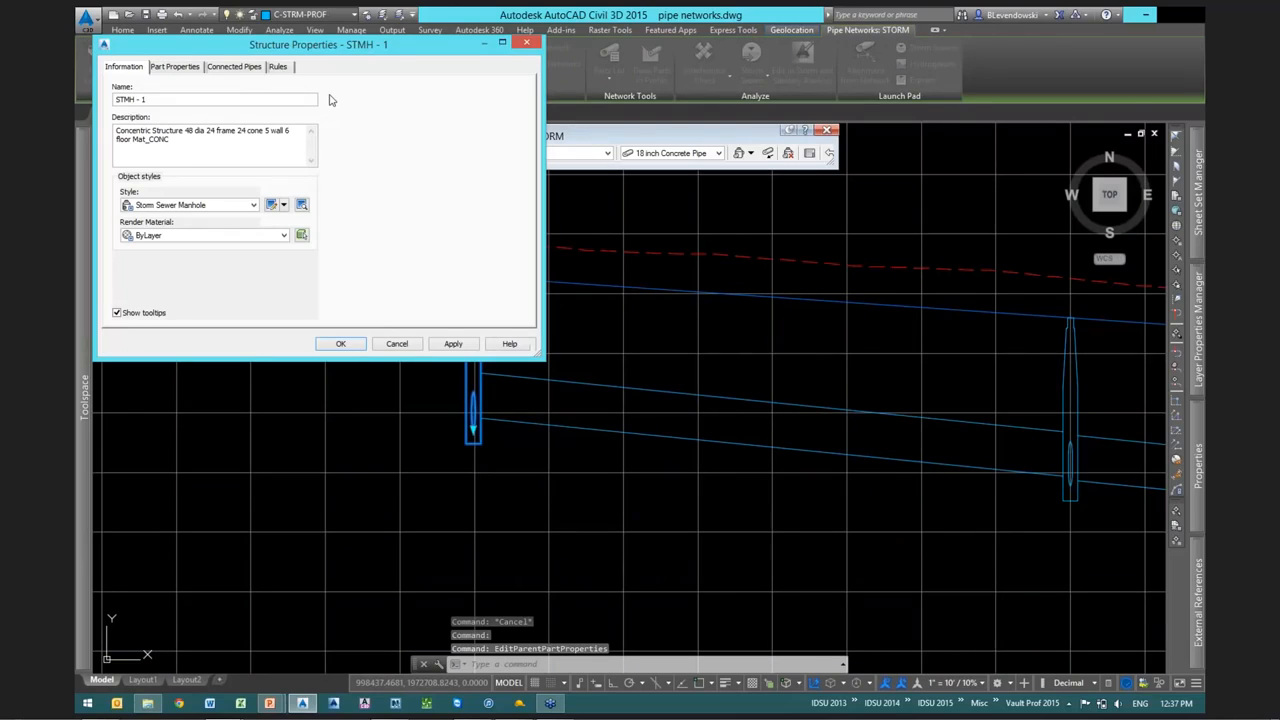
{"action": "left_click", "coordinate": [277, 67]}
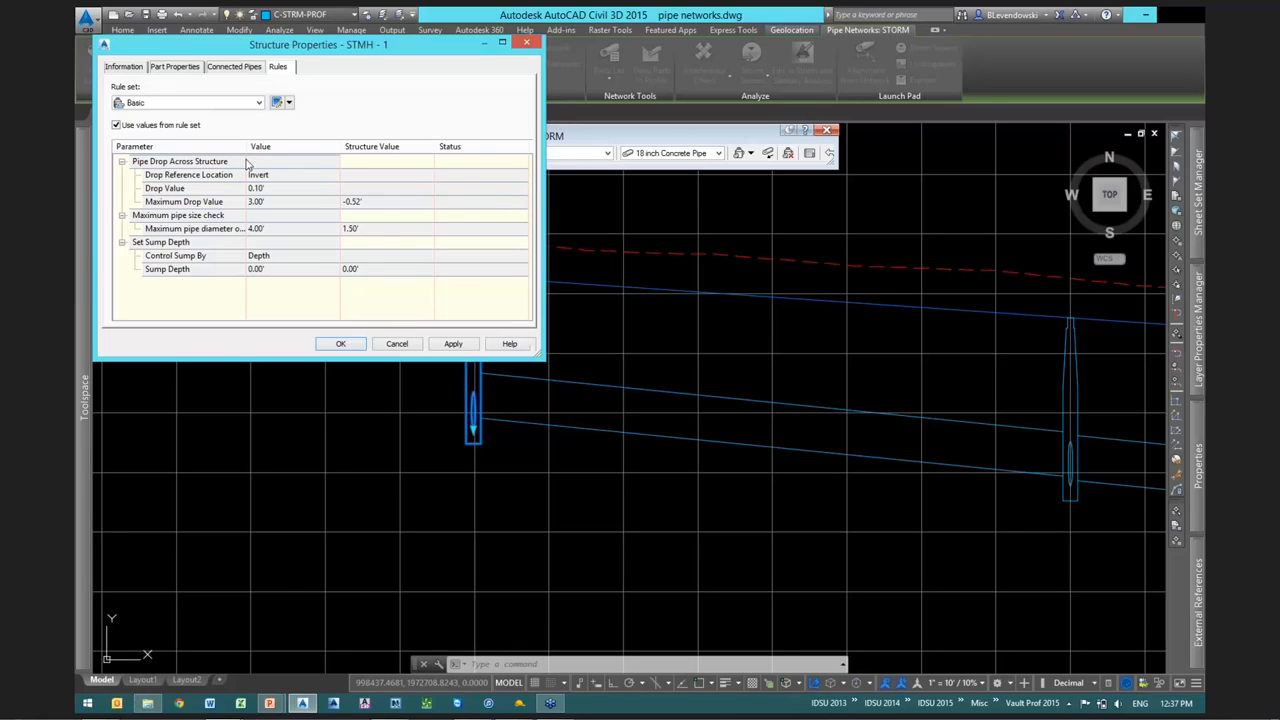
{"action": "left_click", "coordinate": [178, 246]}
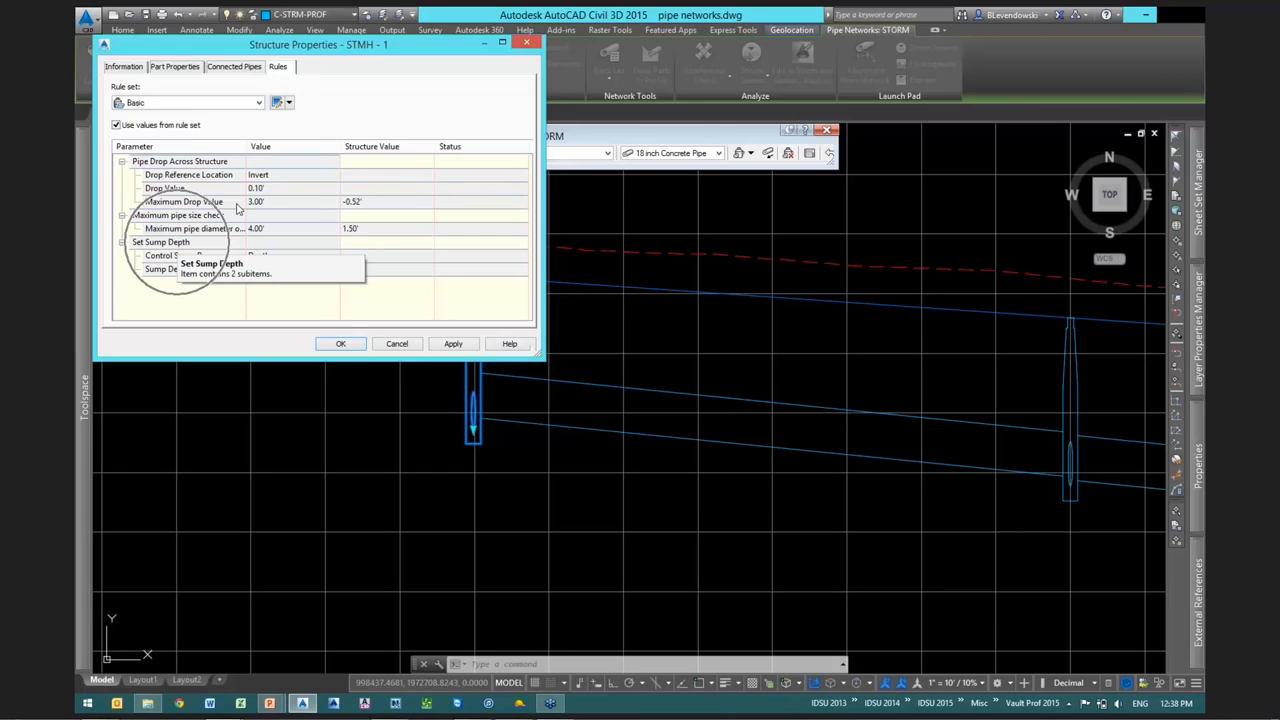
Delete the Set Sump Depth rule from STMH - 1's Basic structure rule set
{"action": "left_click", "coordinate": [278, 104]}
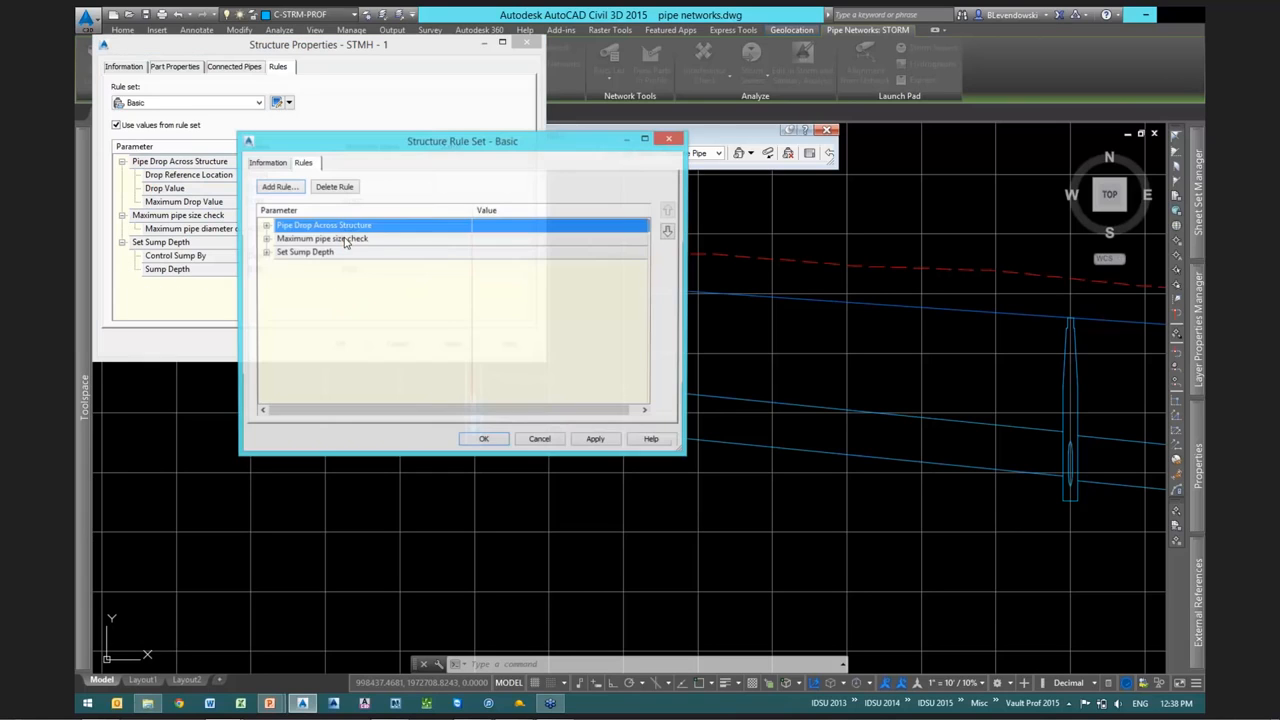
{"action": "left_click", "coordinate": [372, 252]}
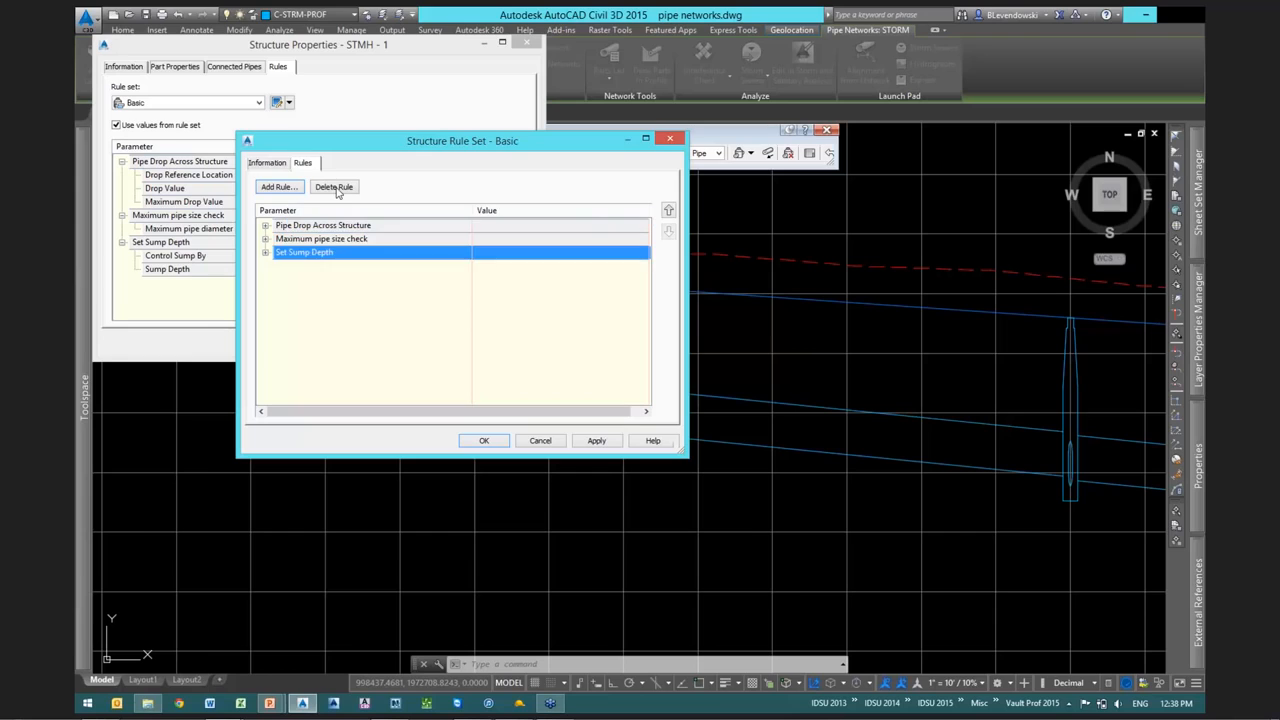
{"action": "left_click", "coordinate": [335, 188]}
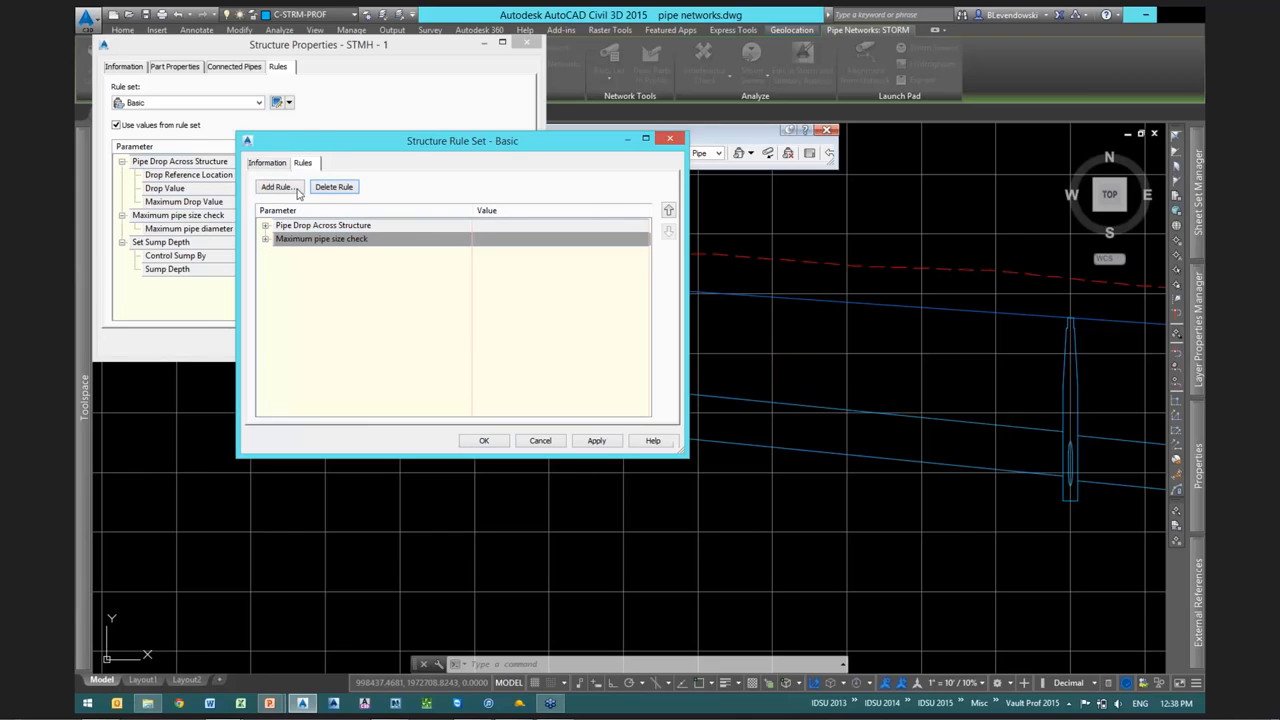
Examine the Control Sump By and Sump Depth parameters of the Set Sump Depth rule without adding it
{"action": "left_click", "coordinate": [287, 189]}
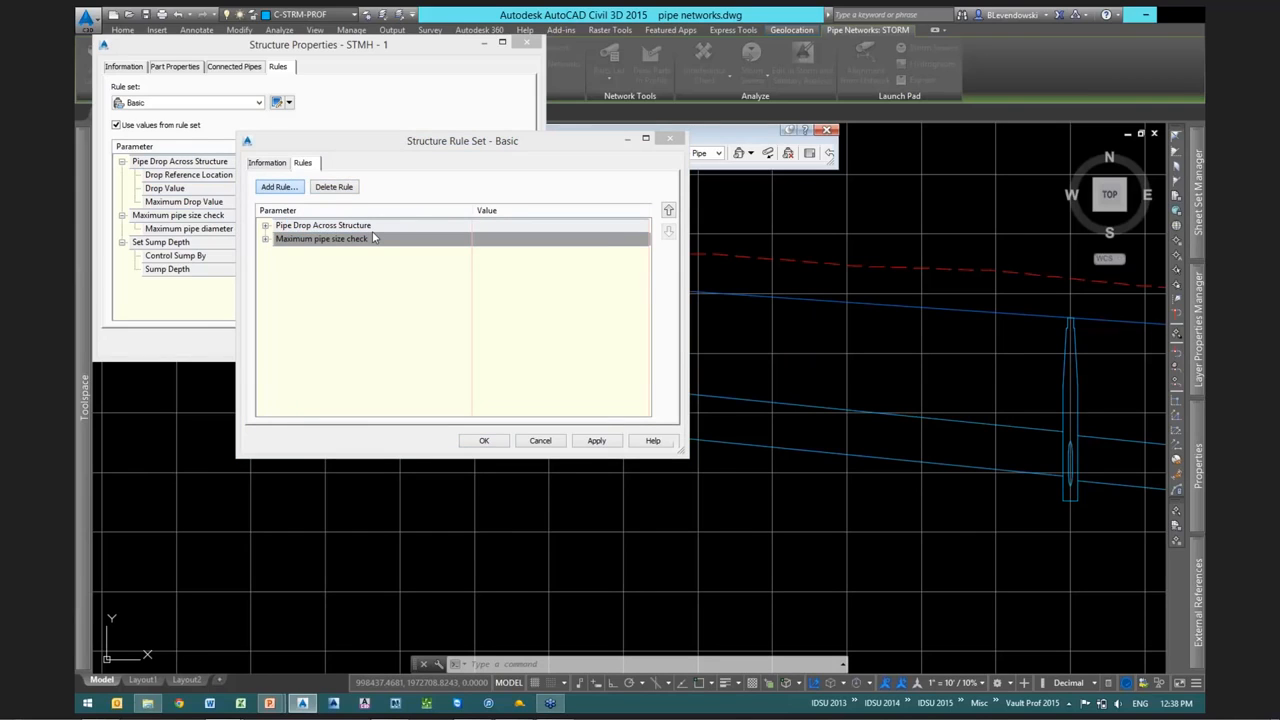
{"action": "left_click", "coordinate": [359, 263]}
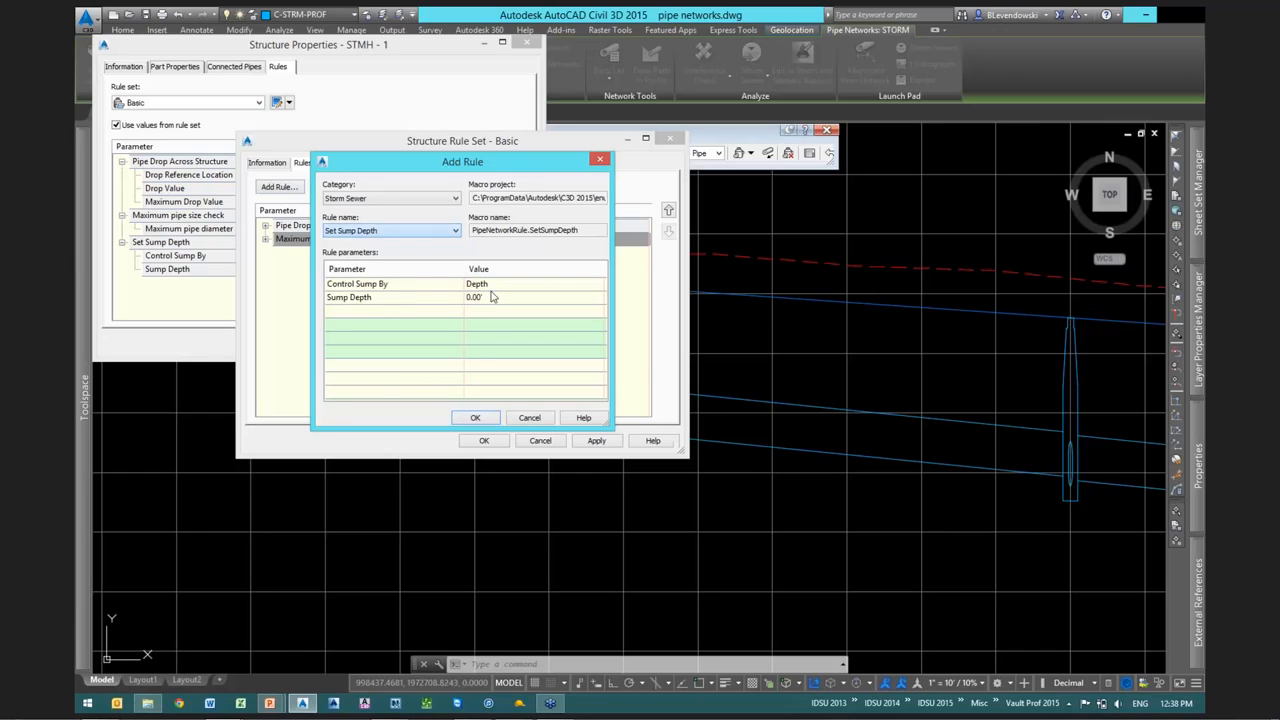
{"action": "left_click", "coordinate": [486, 302]}
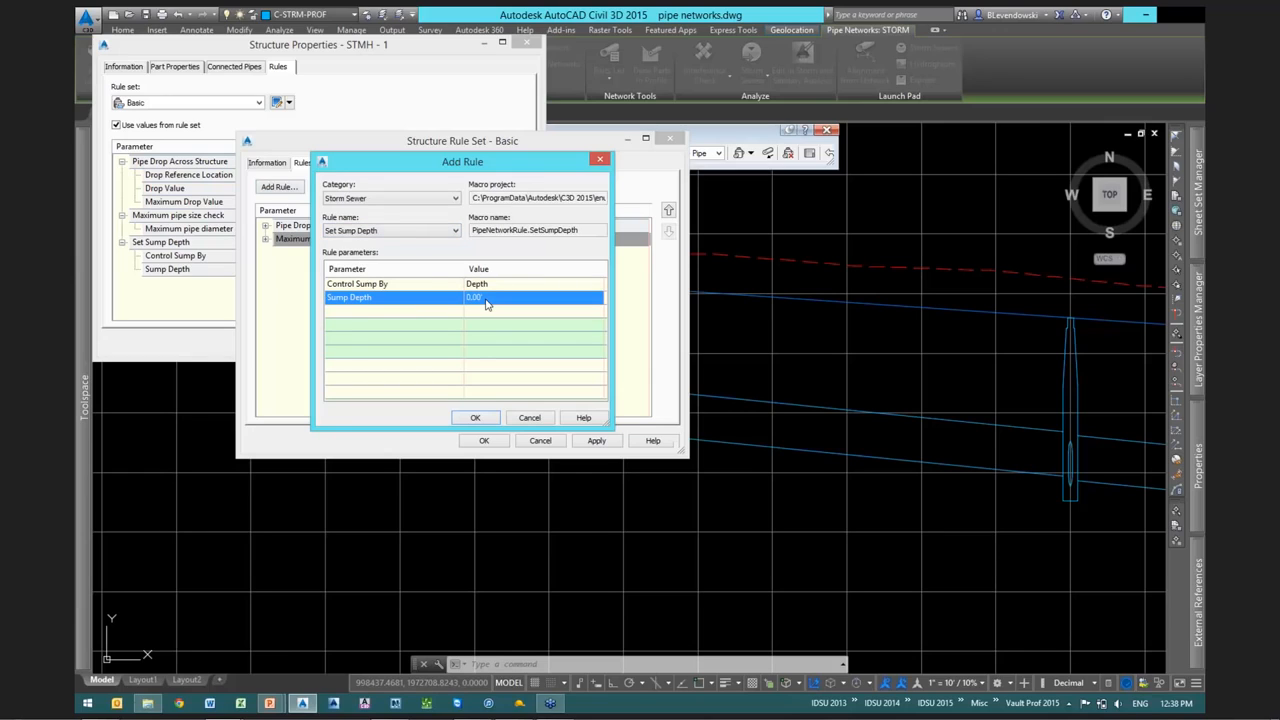
{"action": "left_click", "coordinate": [421, 286]}
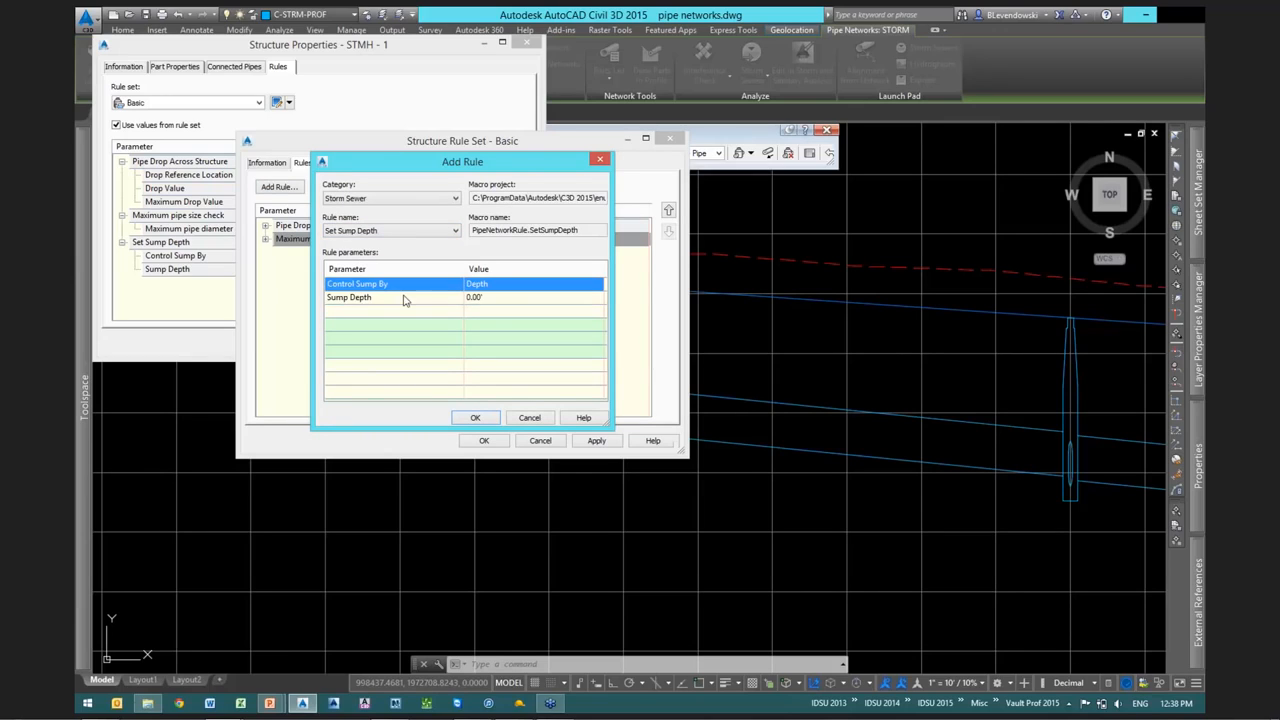
{"action": "left_click", "coordinate": [405, 298]}
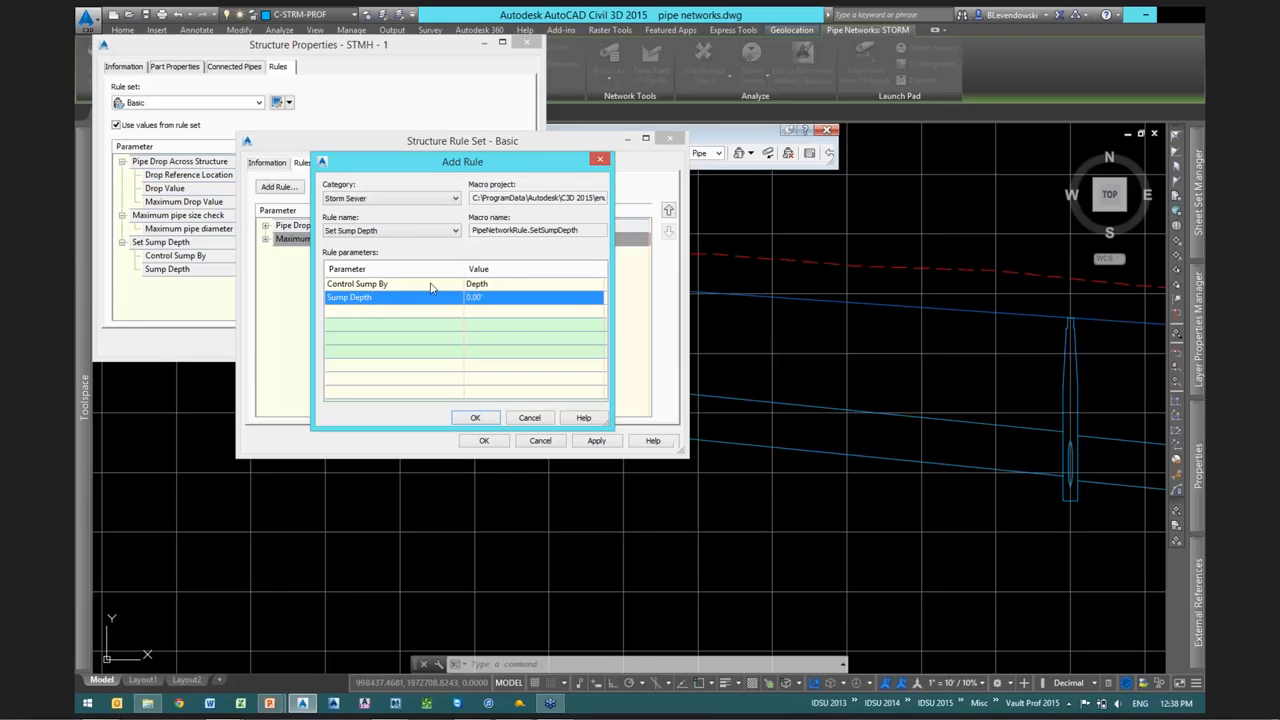
{"action": "key", "text": "Up"}
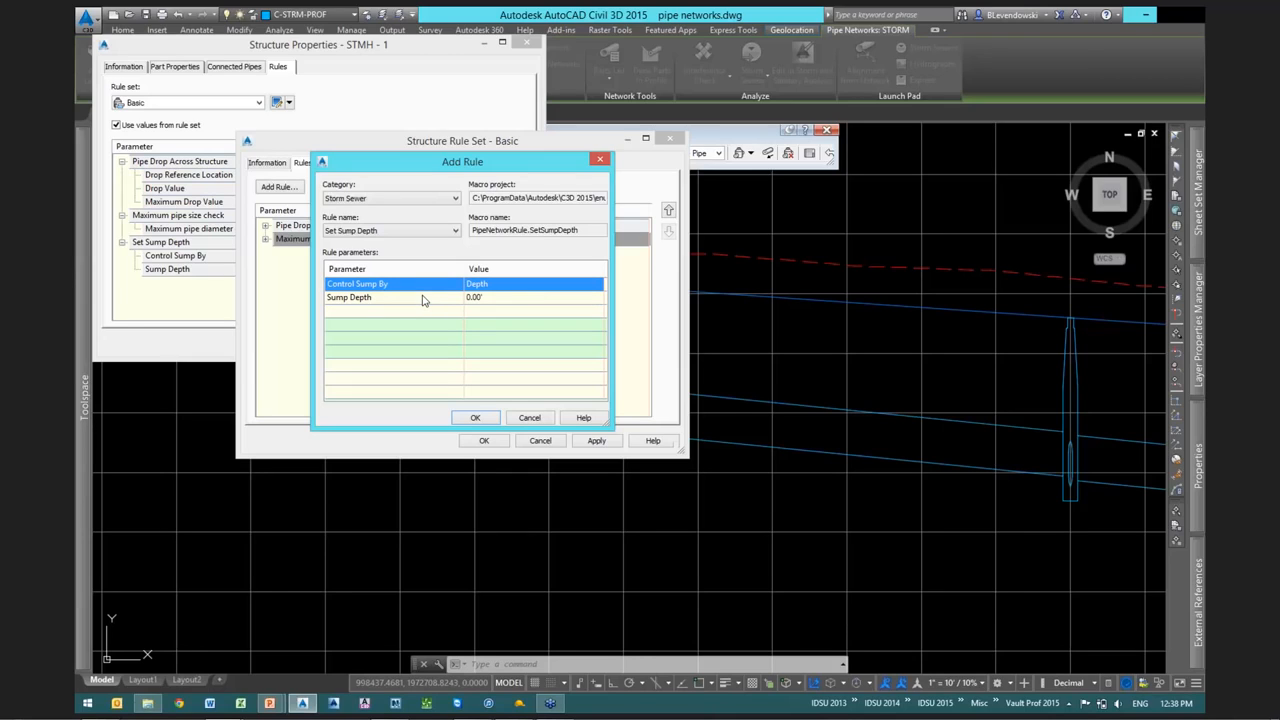
{"action": "left_click", "coordinate": [421, 299]}
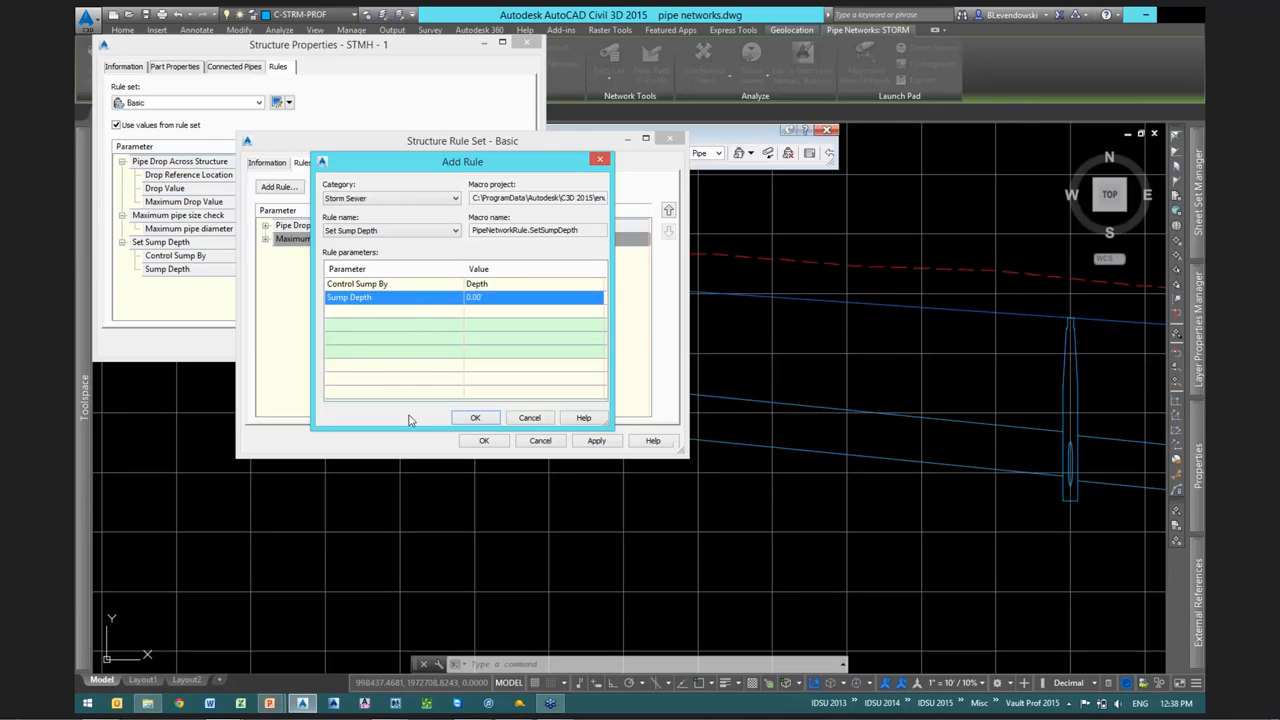
{"action": "left_click", "coordinate": [535, 418]}
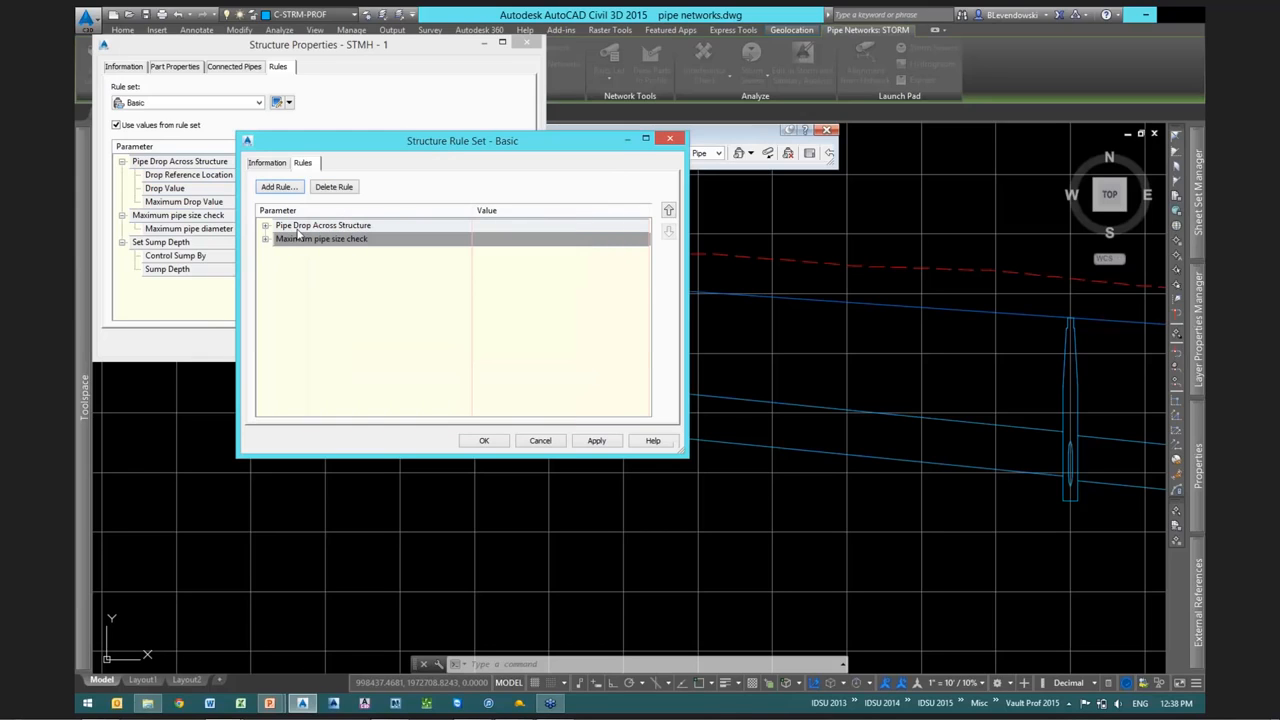
Add the Storm Sewer rule Set Sump Depth, controlled by depth at 0.00', to the Basic structure rule set and accept the rule set
{"action": "left_click", "coordinate": [279, 187]}
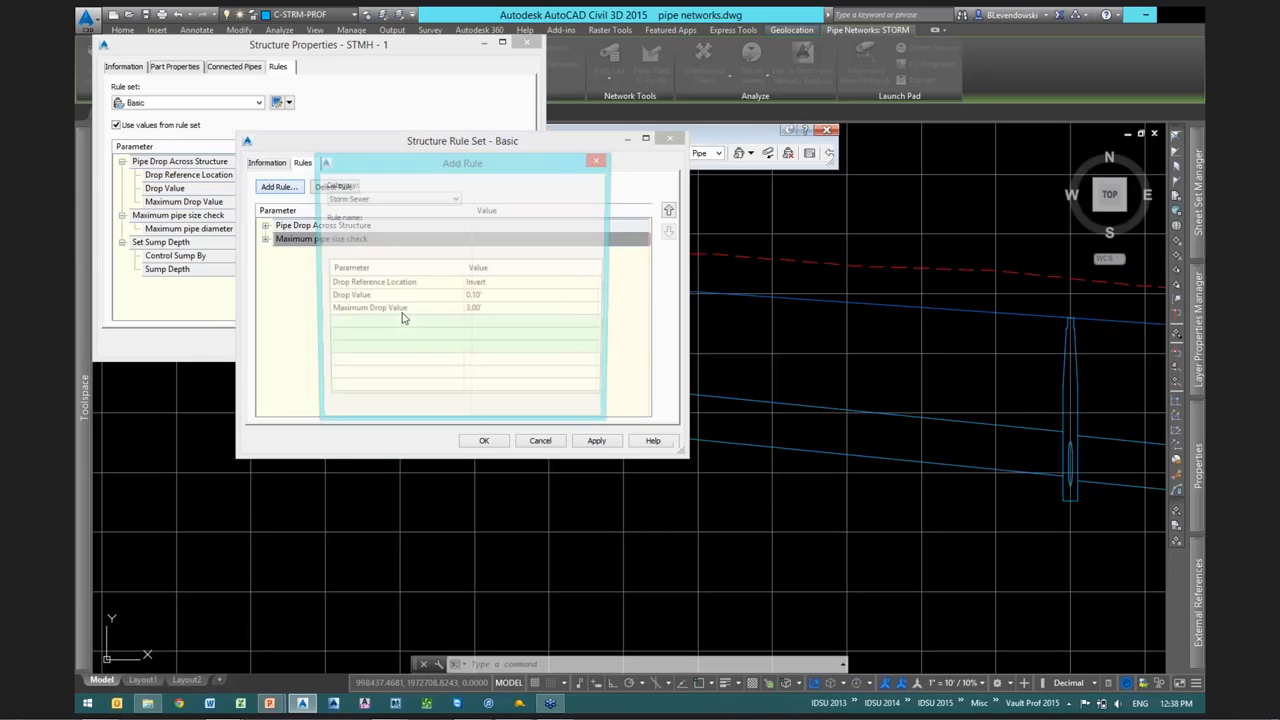
{"action": "left_click", "coordinate": [420, 230]}
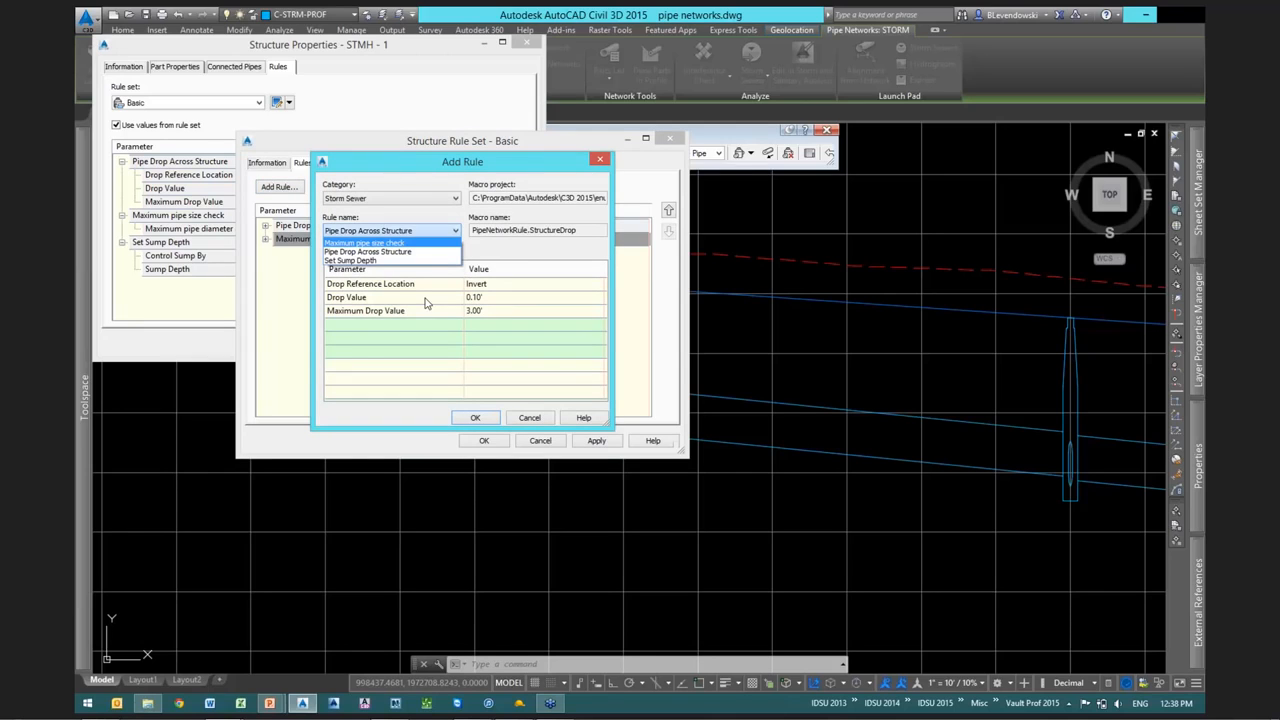
{"action": "left_click", "coordinate": [355, 260]}
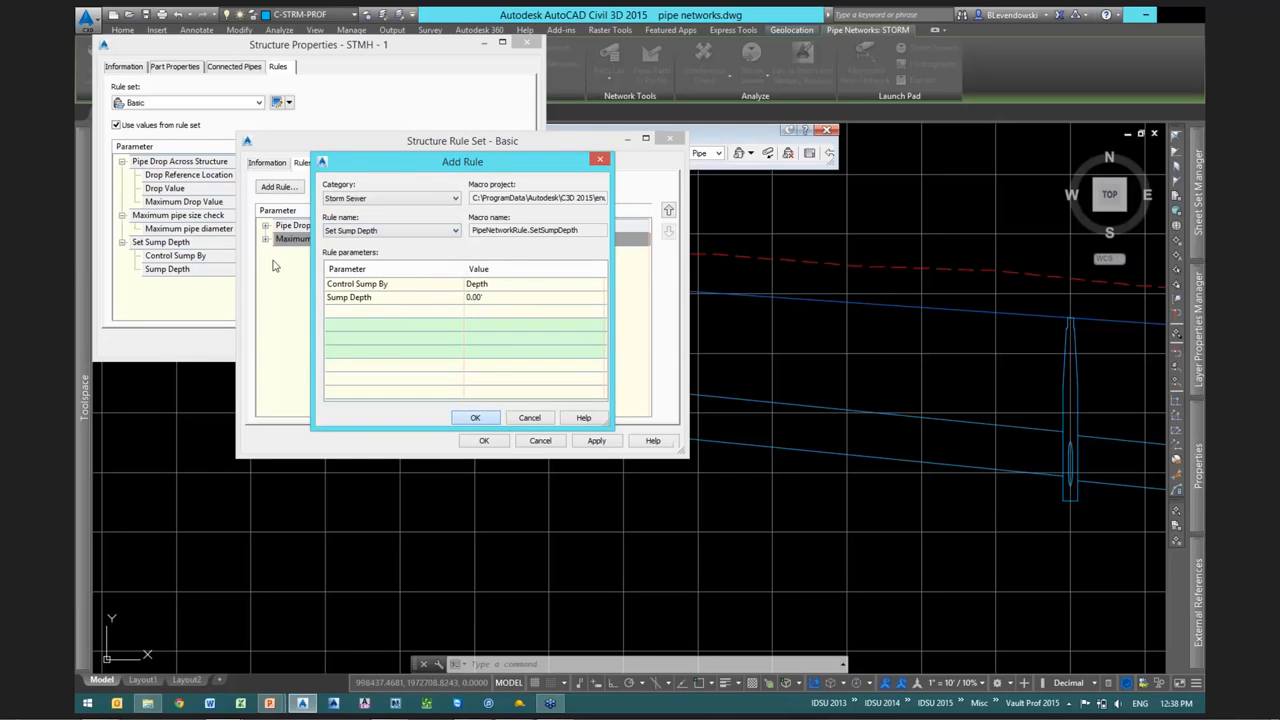
{"action": "left_click", "coordinate": [475, 417]}
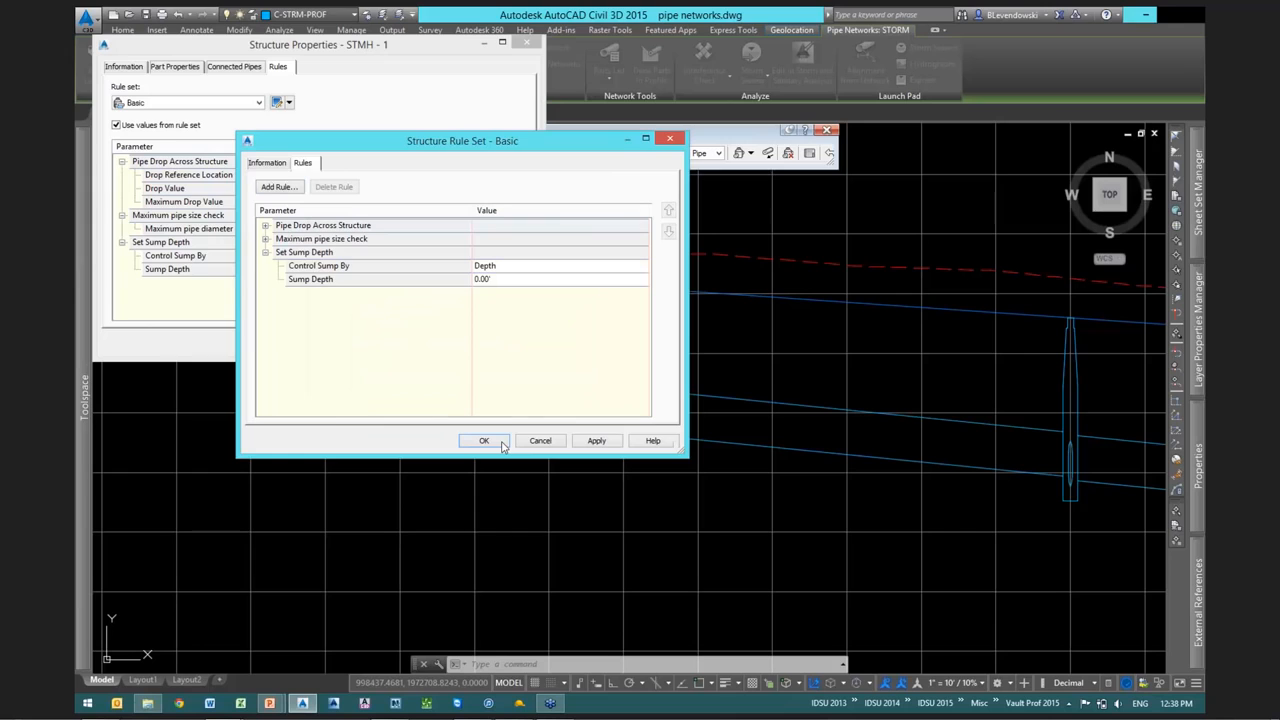
{"action": "left_click", "coordinate": [502, 444]}
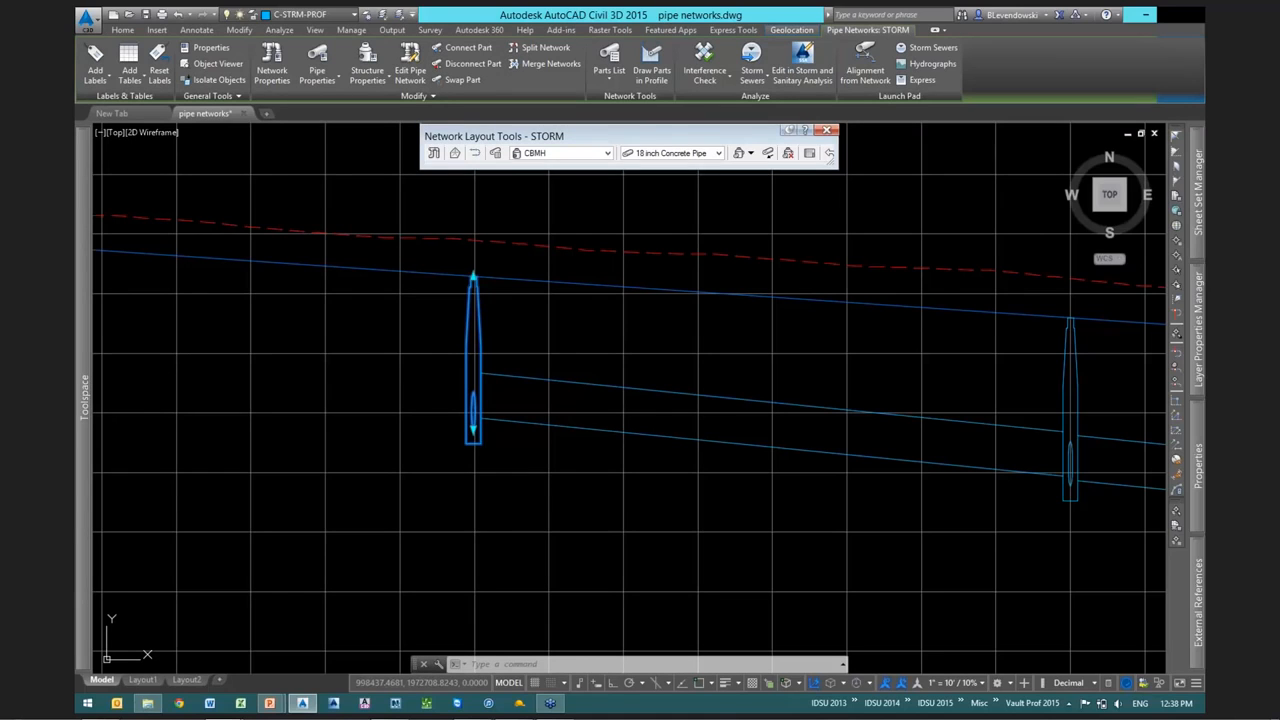
Examine where the first main-run pipe meets STMH - 1 in profile, checking the manhole and pipe grips near the invert
{"action": "key", "text": "Escape"}
{"action": "middle_click_drag", "start_coordinate": [504, 427], "coordinate": [476, 427]}
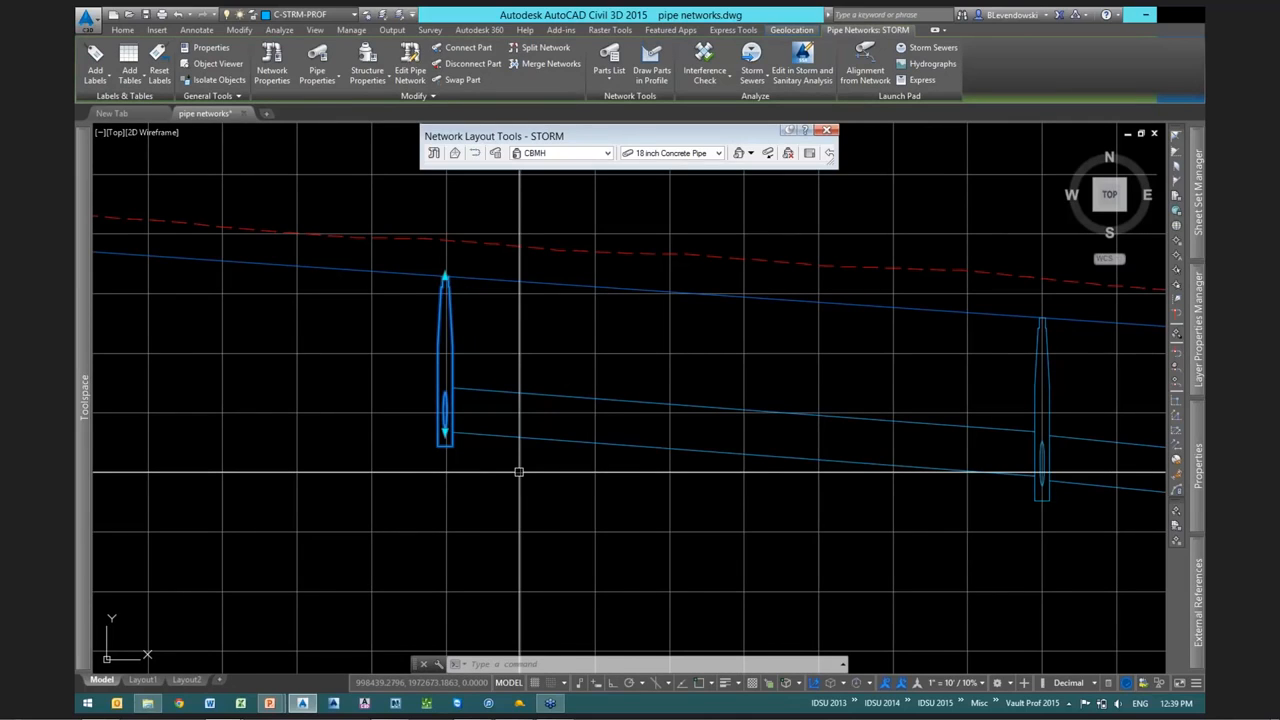
{"action": "key", "text": "Escape"}
{"action": "scroll", "coordinate": [470, 450], "scroll_direction": "up", "scroll_amount": 4}
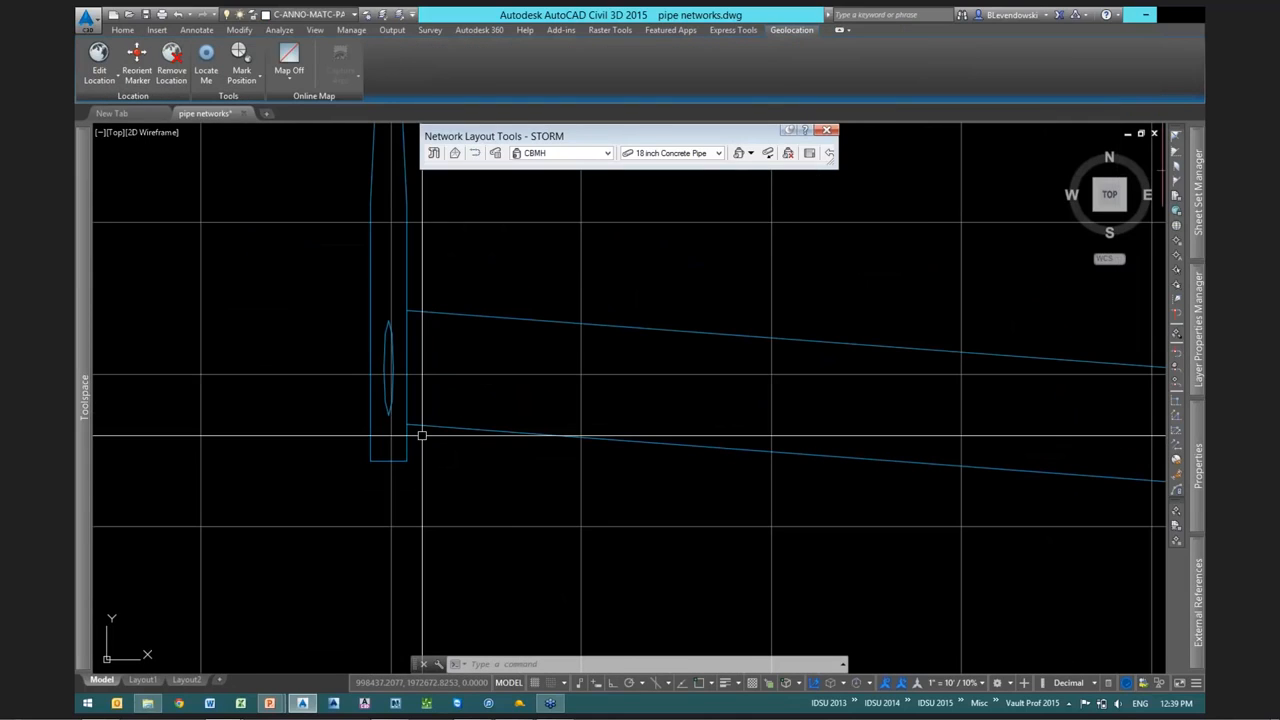
{"action": "scroll", "coordinate": [410, 438], "scroll_direction": "down", "scroll_amount": 5}
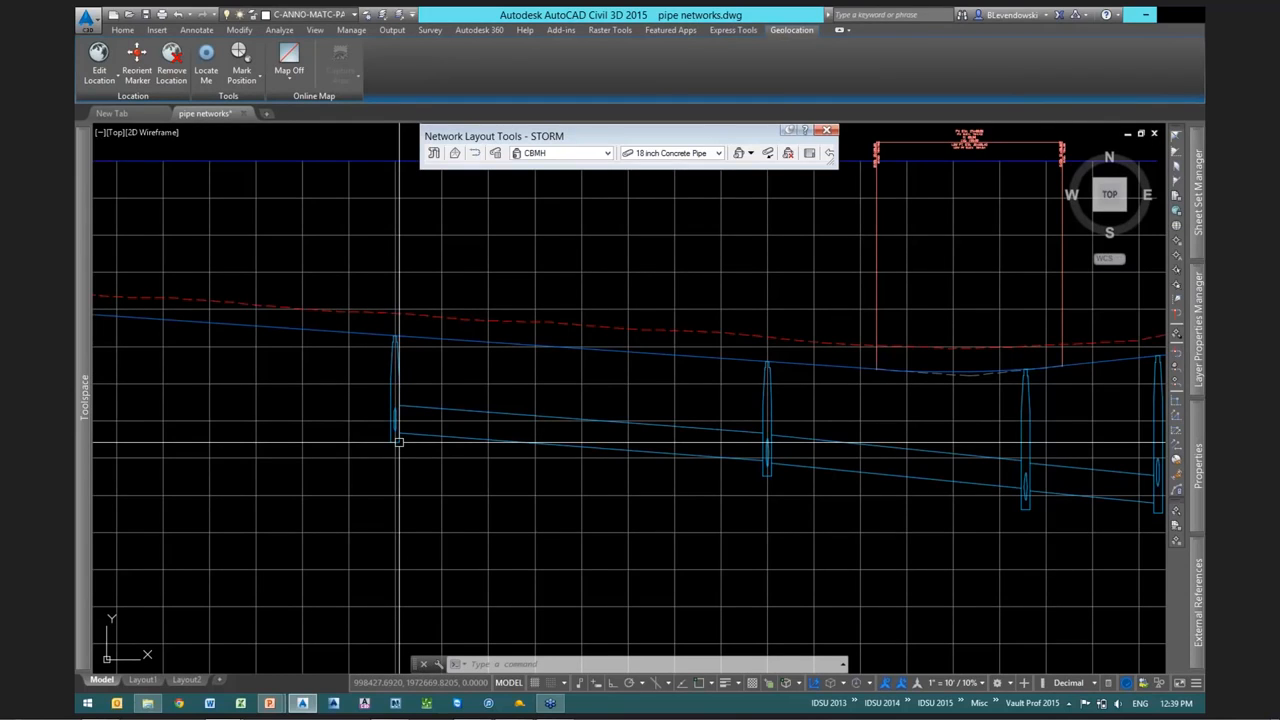
{"action": "scroll", "coordinate": [398, 441], "scroll_direction": "up", "scroll_amount": 5}
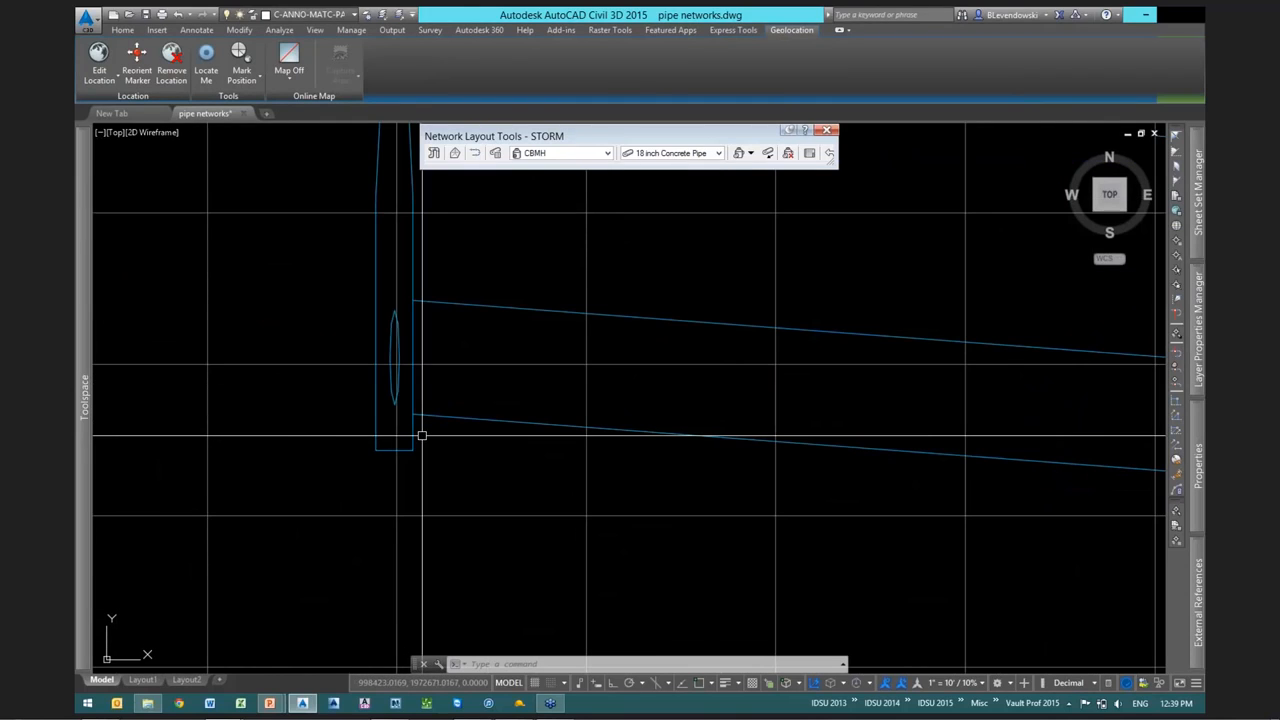
{"action": "scroll", "coordinate": [423, 441], "scroll_direction": "up", "scroll_amount": 3}
{"action": "left_click", "coordinate": [394, 432]}
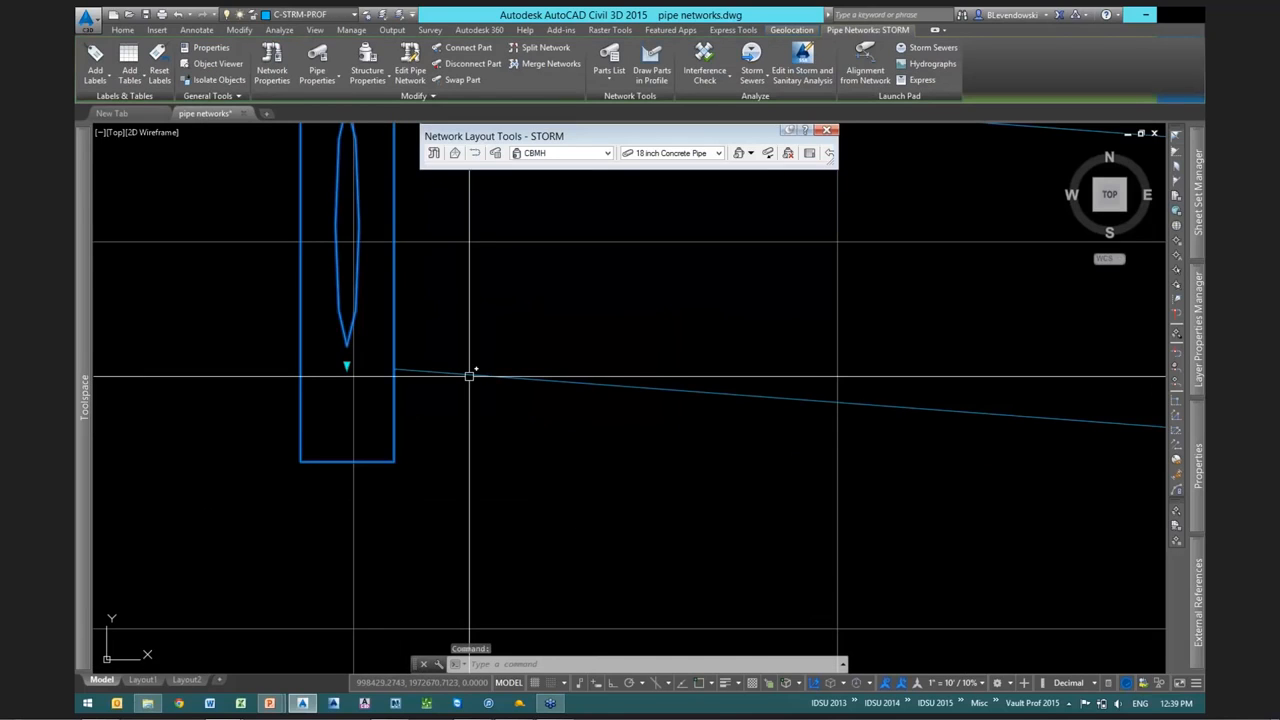
{"action": "key", "text": "Escape"}
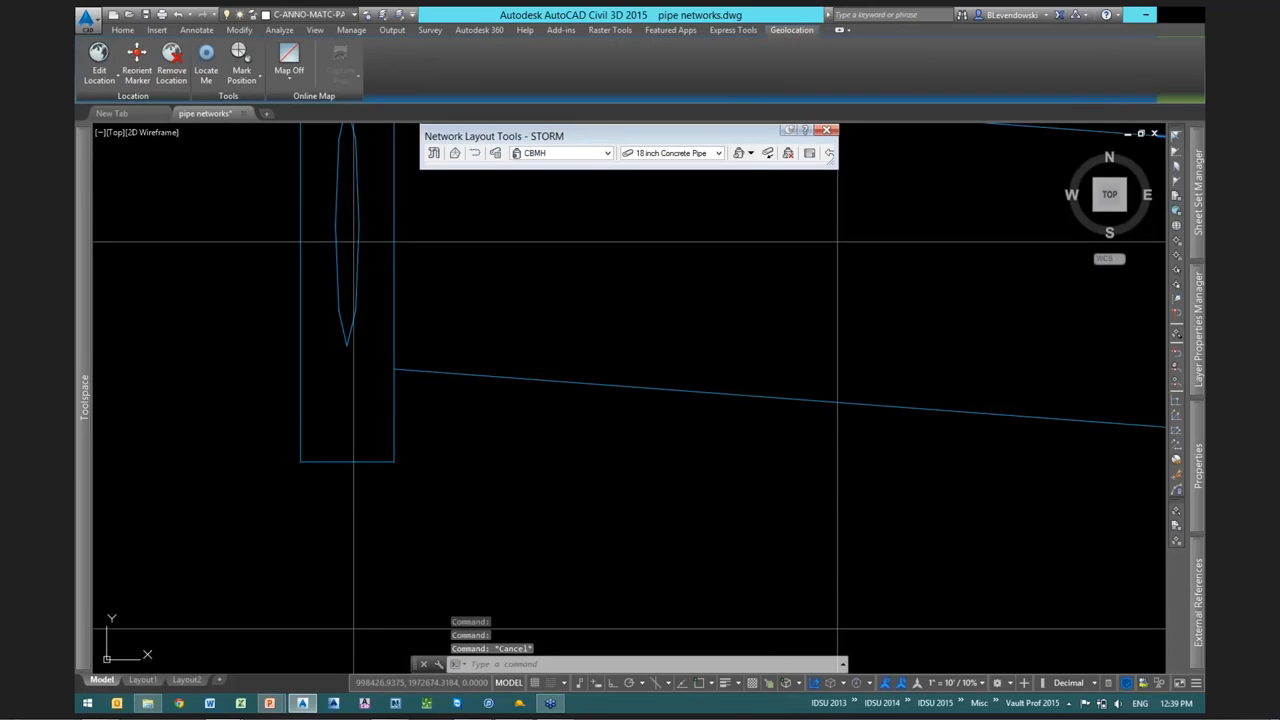
{"action": "left_click", "coordinate": [347, 365]}
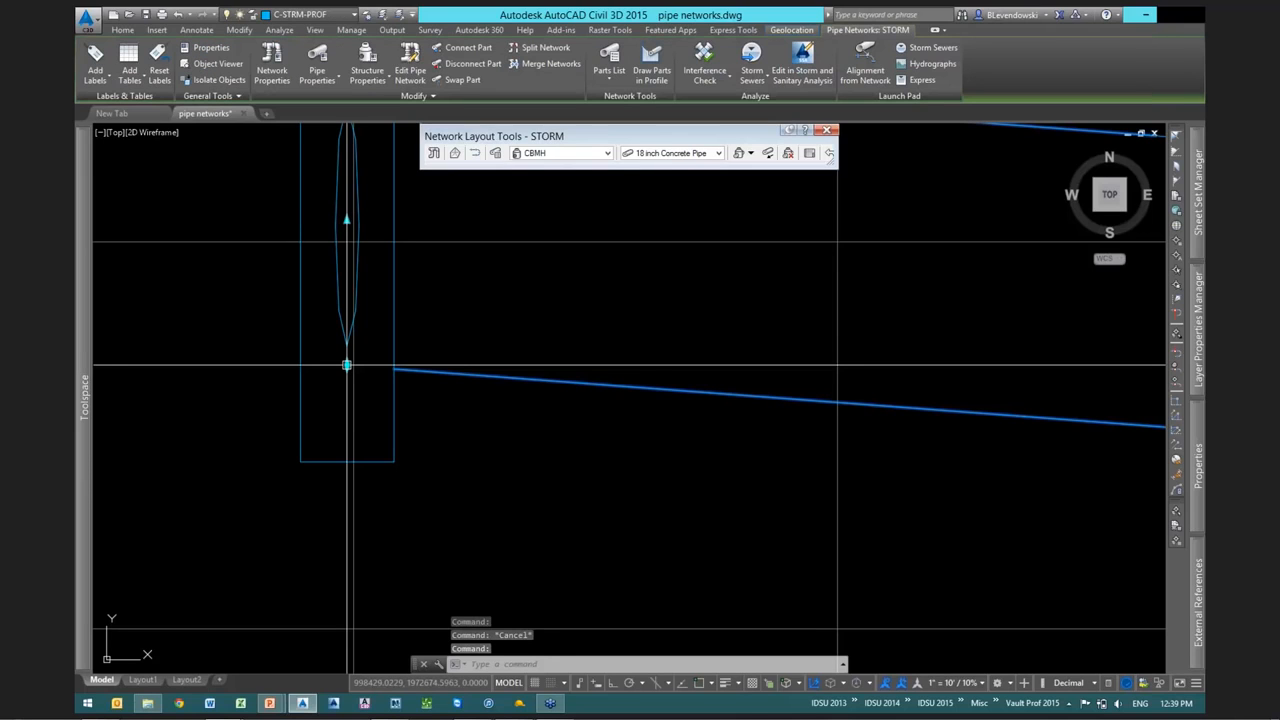
{"action": "key", "text": "Escape"}
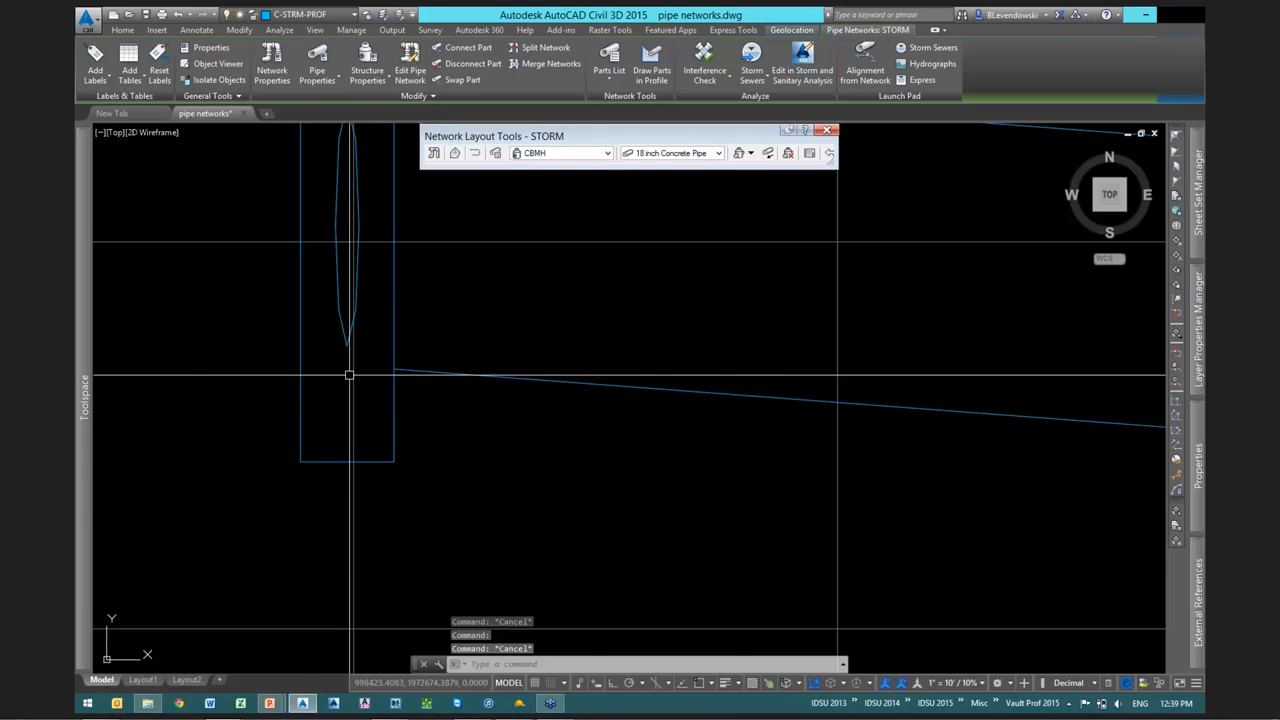
{"action": "scroll", "coordinate": [349, 375], "scroll_direction": "down", "scroll_amount": 10}
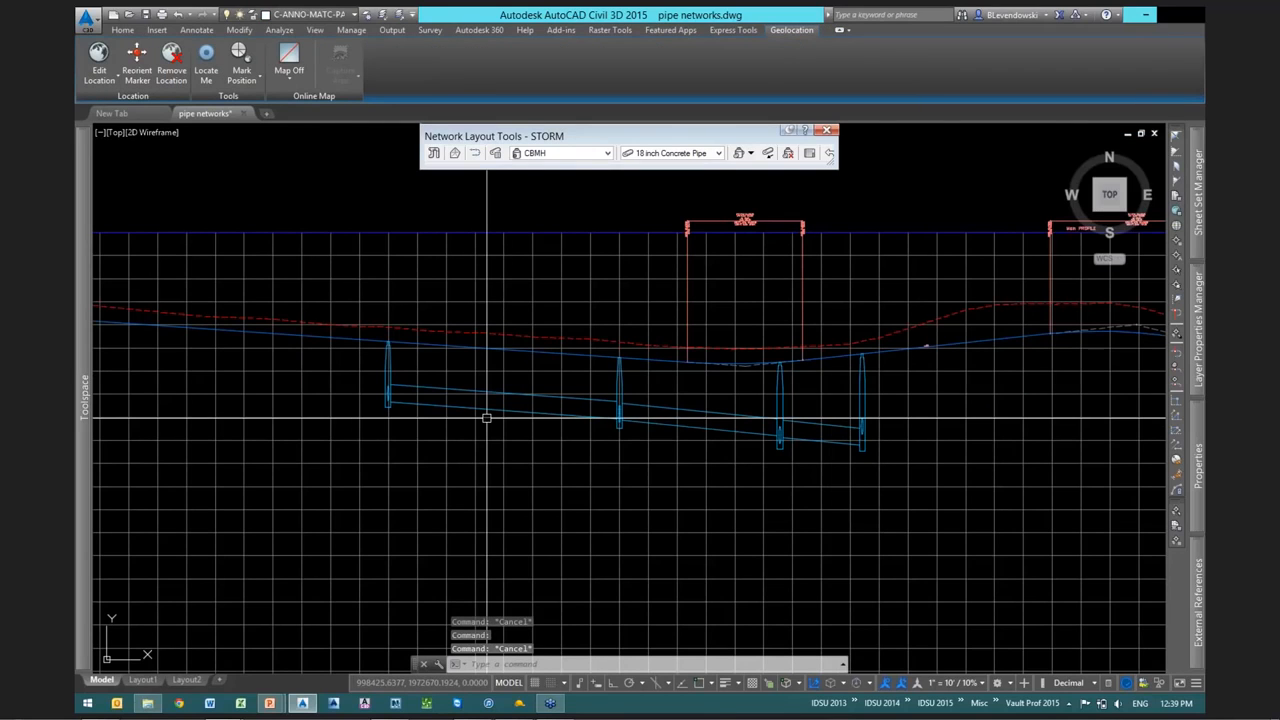
Examine the Cover And Slope parameters of the 42 inch concrete pipe's Basic pipe rule set and leave it without changes
{"action": "mouse_move", "coordinate": [535, 397]}
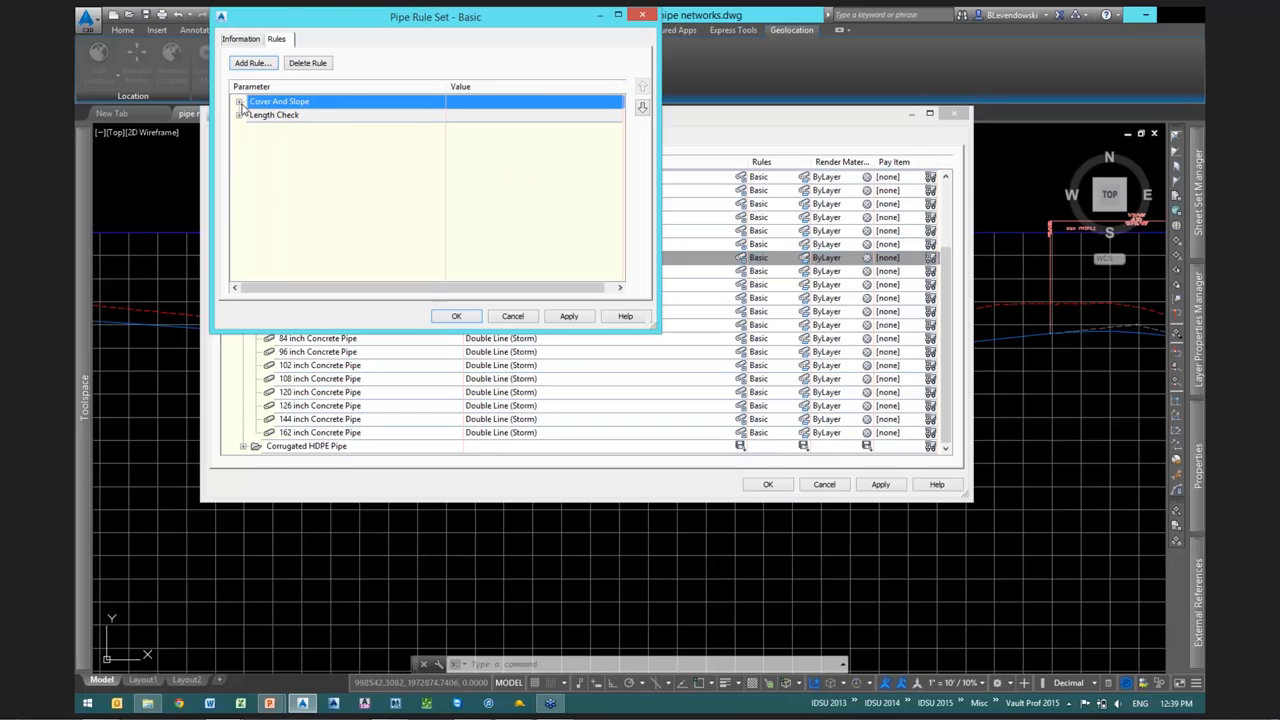
{"action": "left_click", "coordinate": [239, 102]}
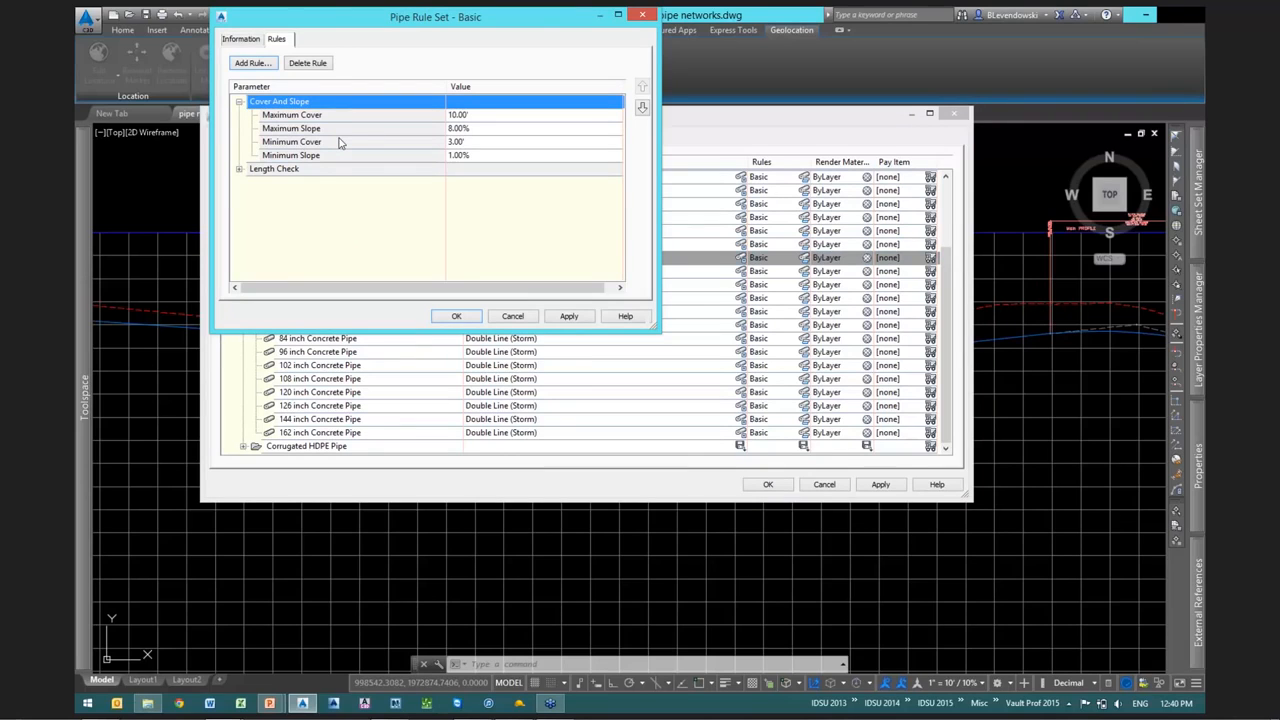
{"action": "left_click", "coordinate": [468, 128]}
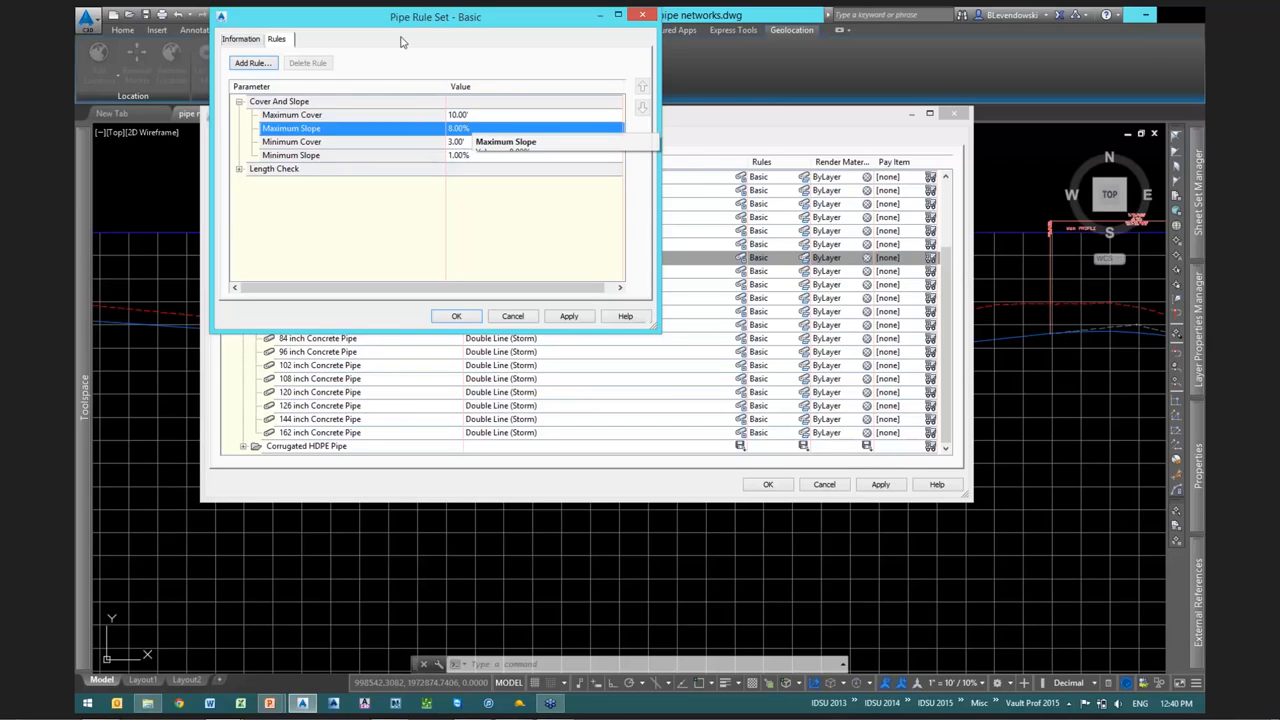
{"action": "left_click_drag", "start_coordinate": [401, 17], "coordinate": [399, 37]}
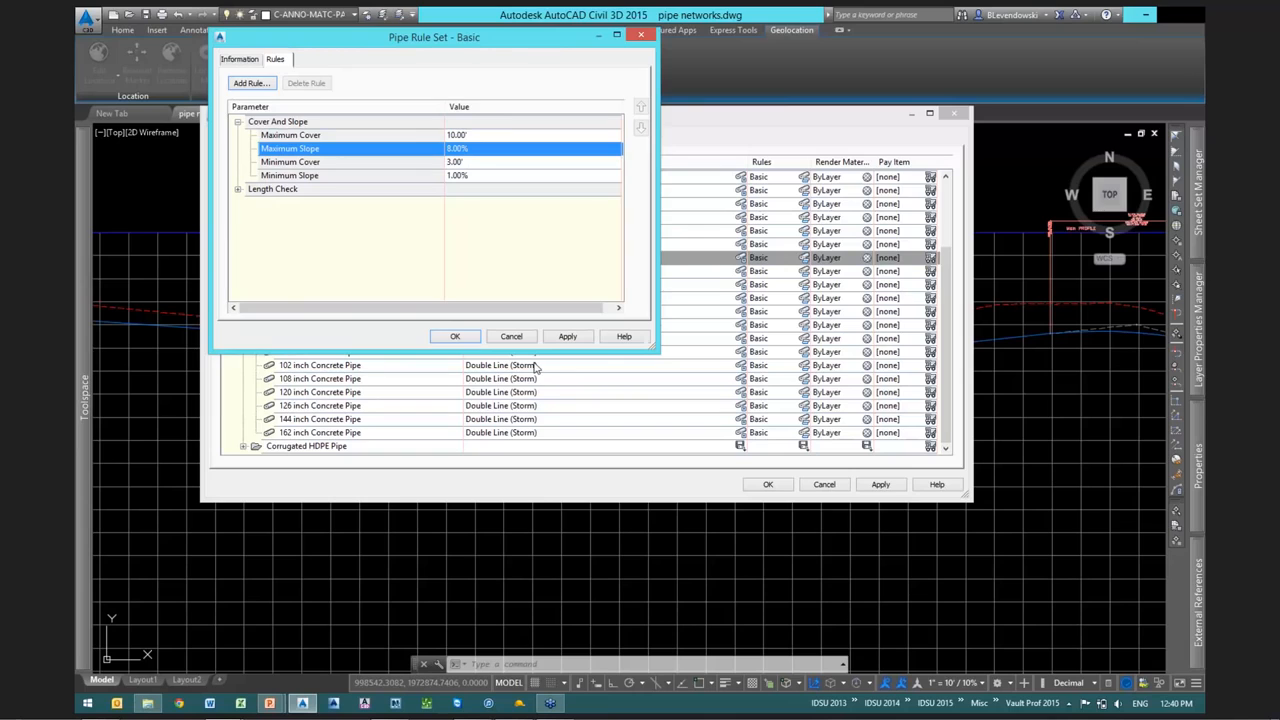
{"action": "left_click", "coordinate": [511, 336]}
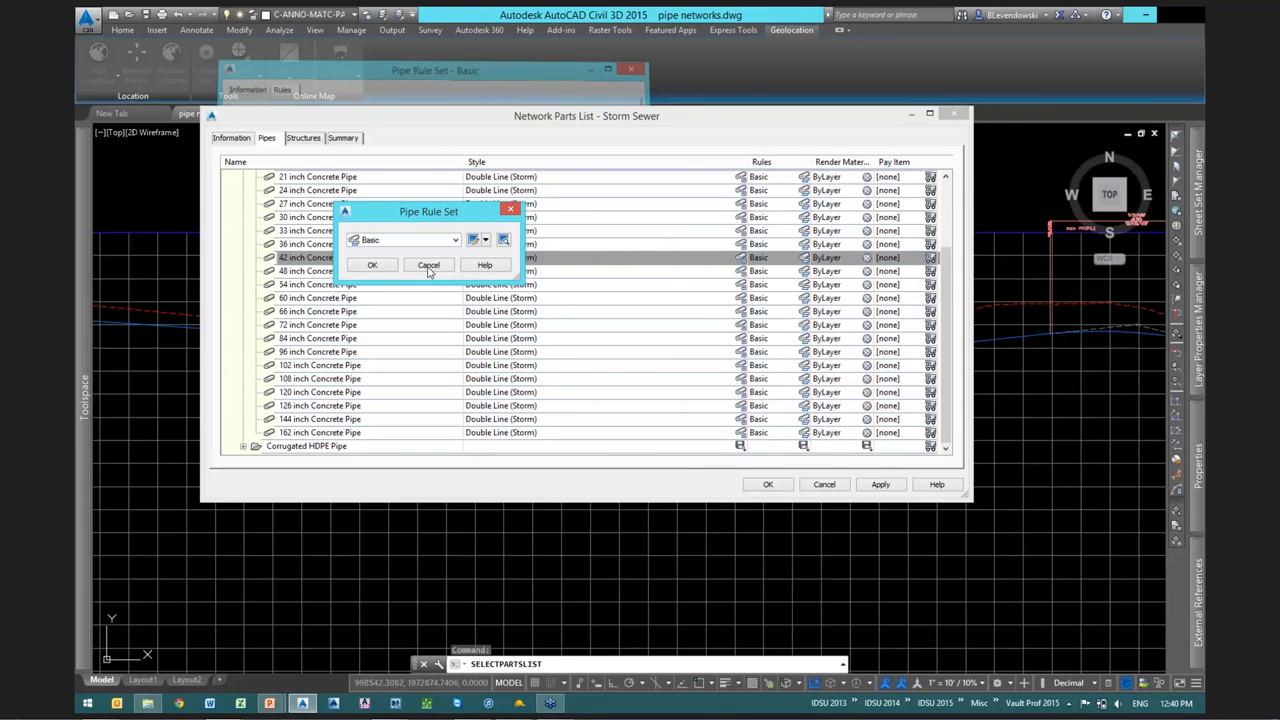
{"action": "left_click", "coordinate": [428, 266]}
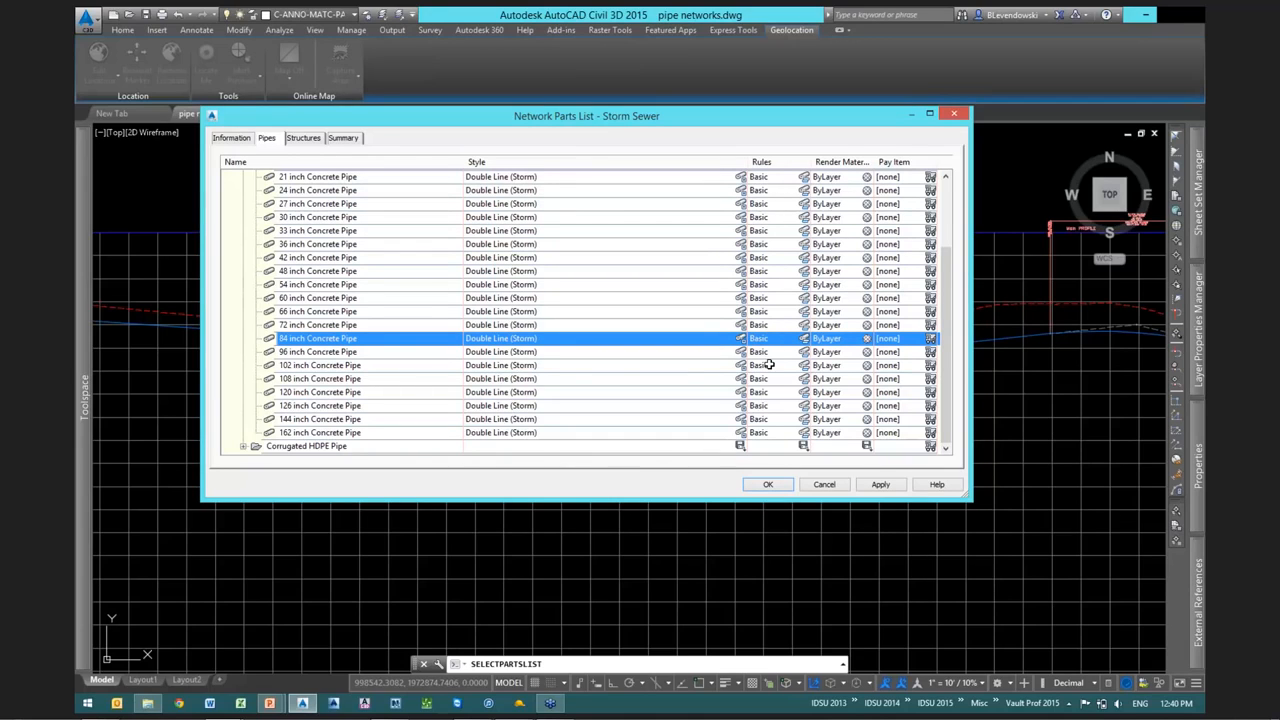
Review the structures and their rules in the Storm Sewer parts list and leave the list without changes
{"action": "left_click", "coordinate": [304, 138]}
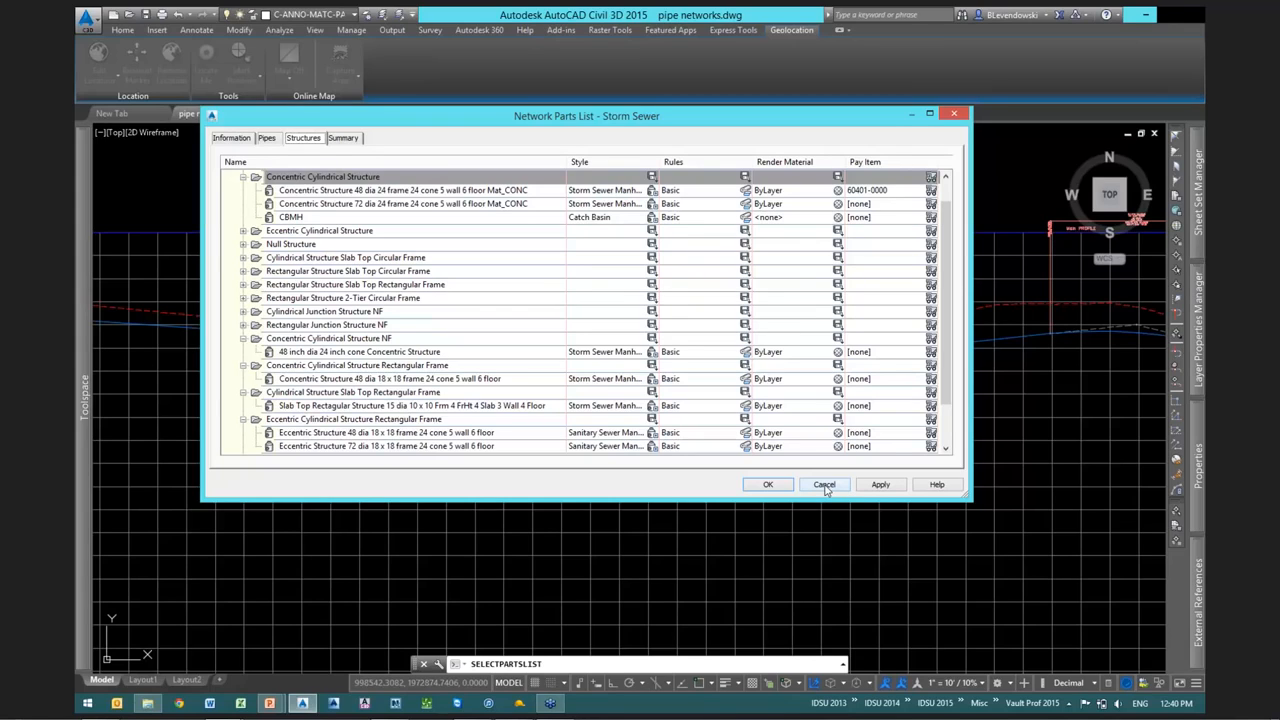
{"action": "left_click", "coordinate": [824, 485]}
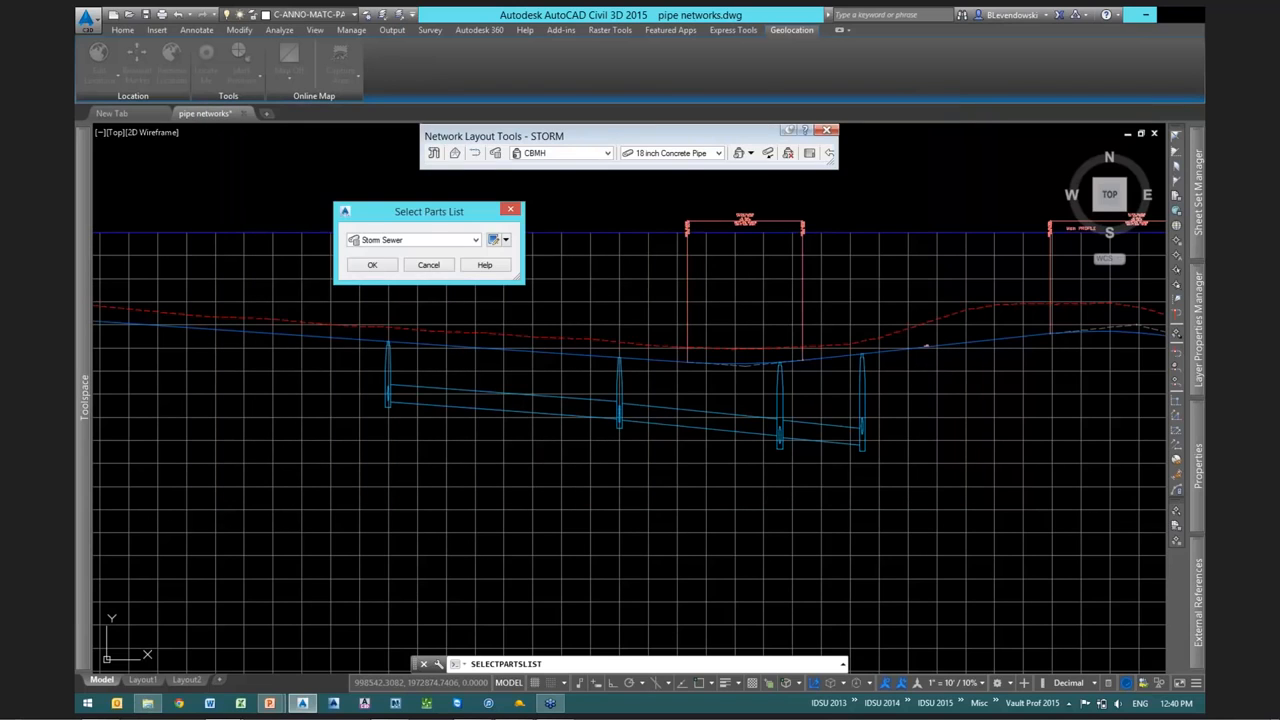
{"action": "key", "text": "Escape"}
Open the structure properties of the catch basin beside STMH - 1 in plan and look through its available object styles
{"action": "scroll", "coordinate": [684, 309], "scroll_direction": "down", "scroll_amount": 5}
{"action": "scroll", "coordinate": [655, 505], "scroll_direction": "up", "scroll_amount": 4}
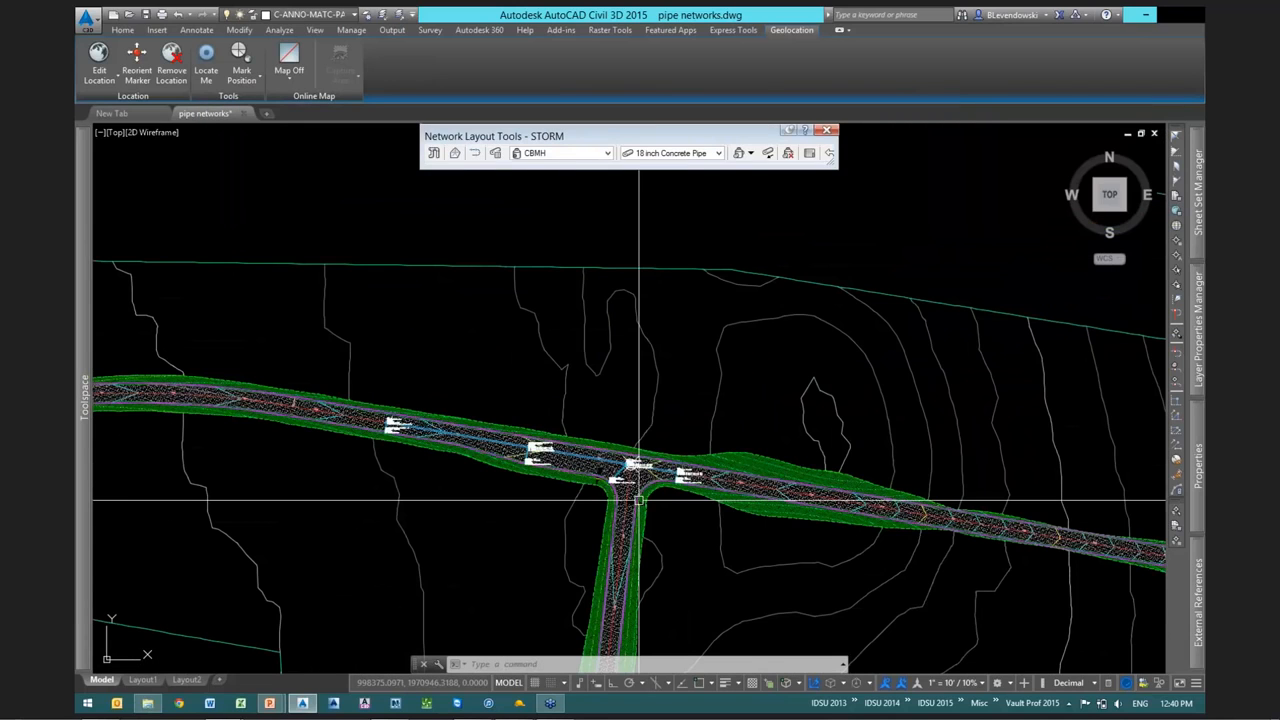
{"action": "scroll", "coordinate": [638, 500], "scroll_direction": "up", "scroll_amount": 2}
{"action": "scroll", "coordinate": [505, 431], "scroll_direction": "up", "scroll_amount": 5}
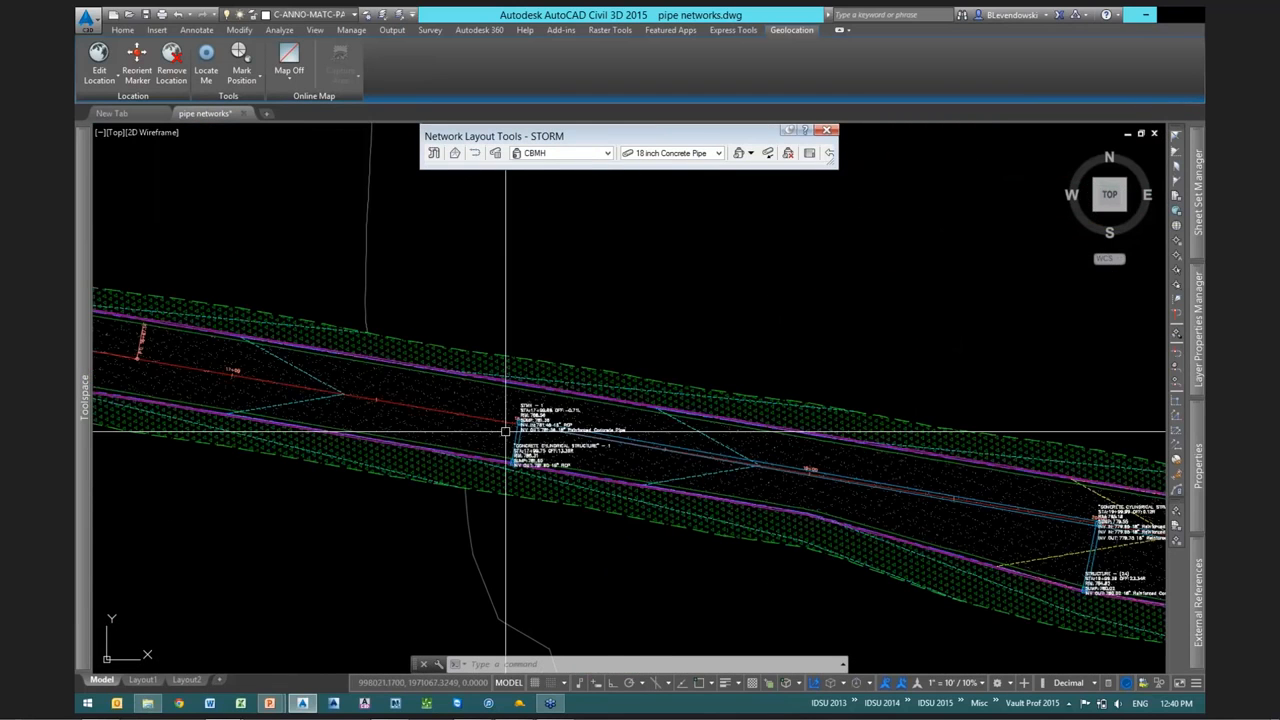
{"action": "scroll", "coordinate": [505, 431], "scroll_direction": "up", "scroll_amount": 3}
{"action": "scroll", "coordinate": [528, 562], "scroll_direction": "up", "scroll_amount": 3}
{"action": "left_click", "coordinate": [537, 503]}
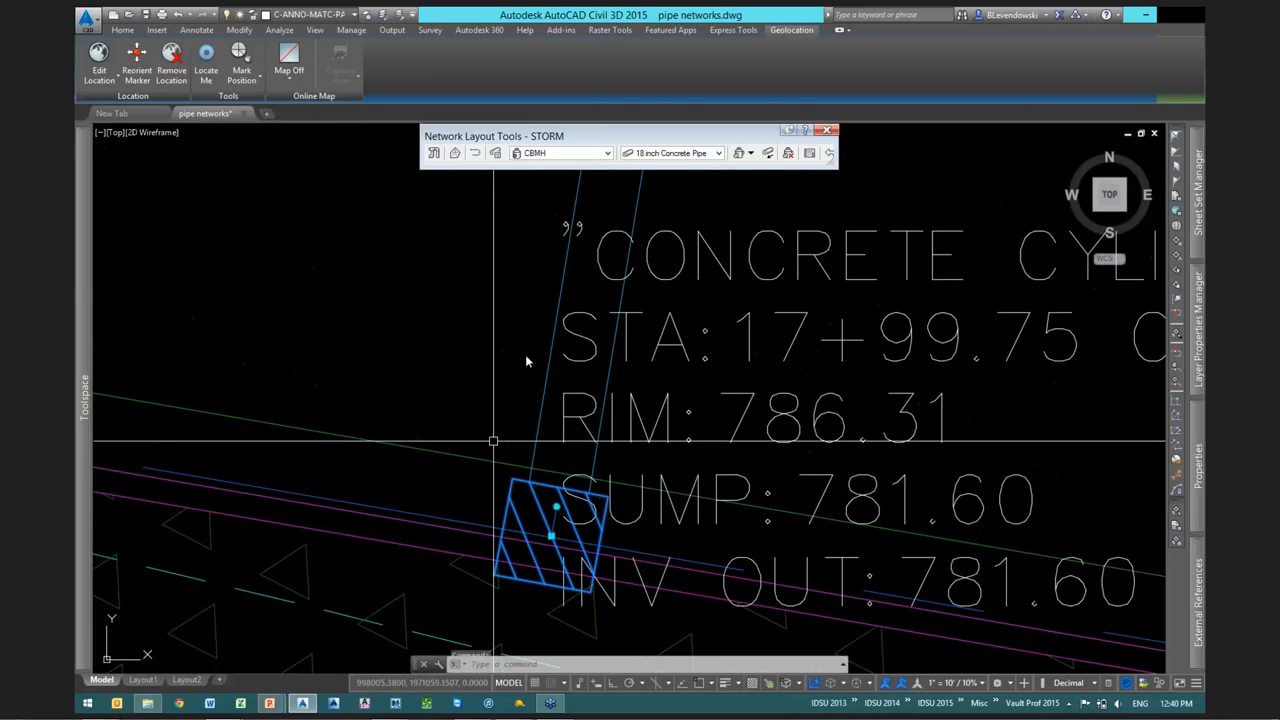
{"action": "right_click", "coordinate": [527, 361]}
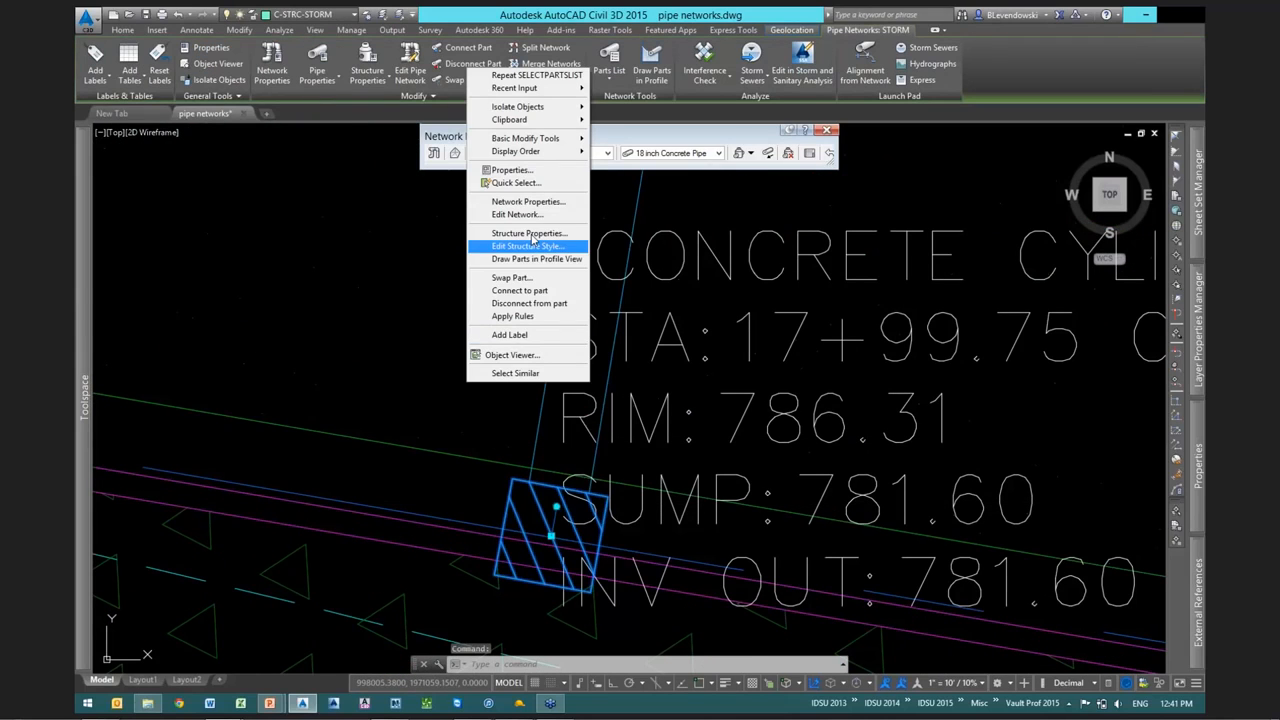
{"action": "left_click", "coordinate": [530, 234]}
{"action": "left_click", "coordinate": [124, 66]}
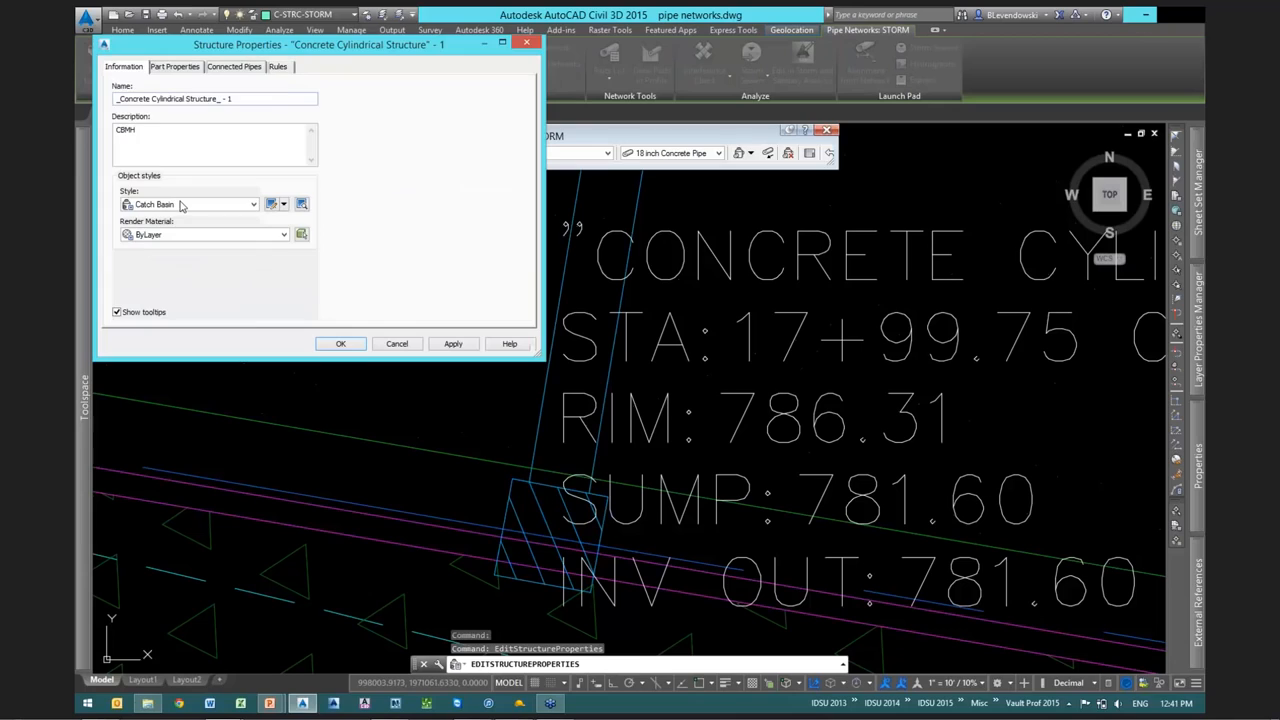
{"action": "left_click", "coordinate": [181, 205]}
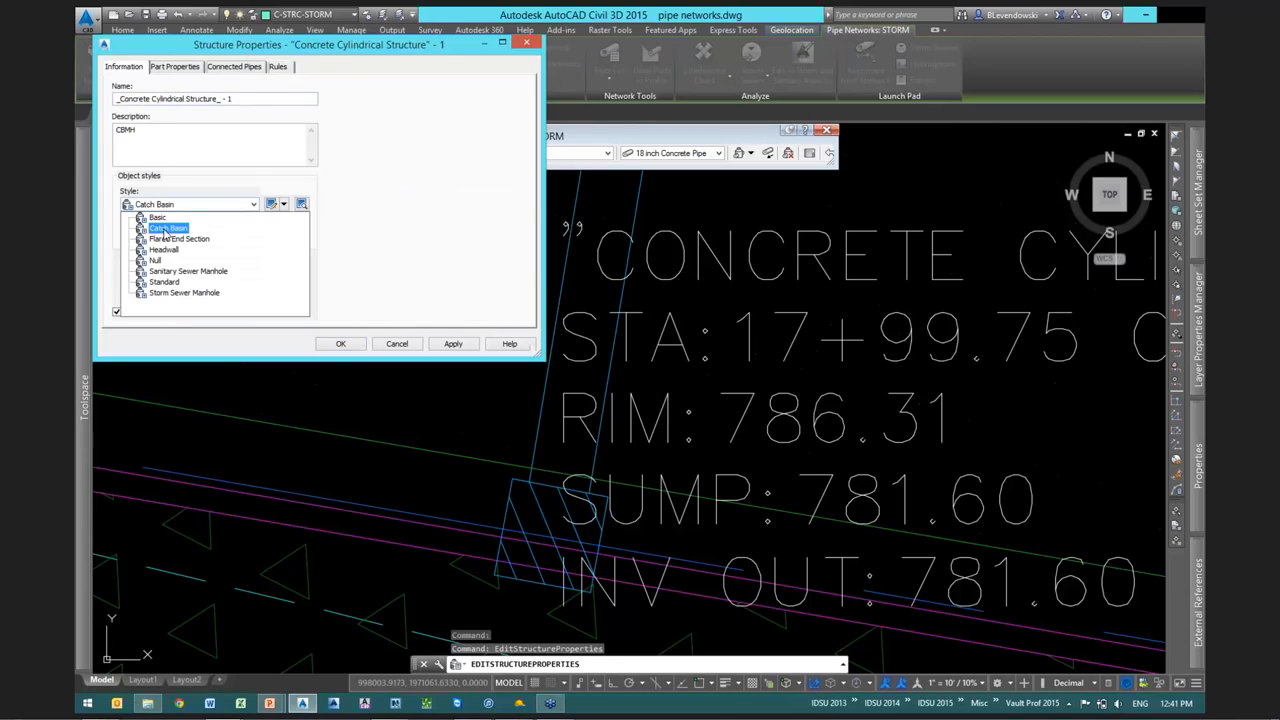
{"action": "left_click", "coordinate": [398, 236]}
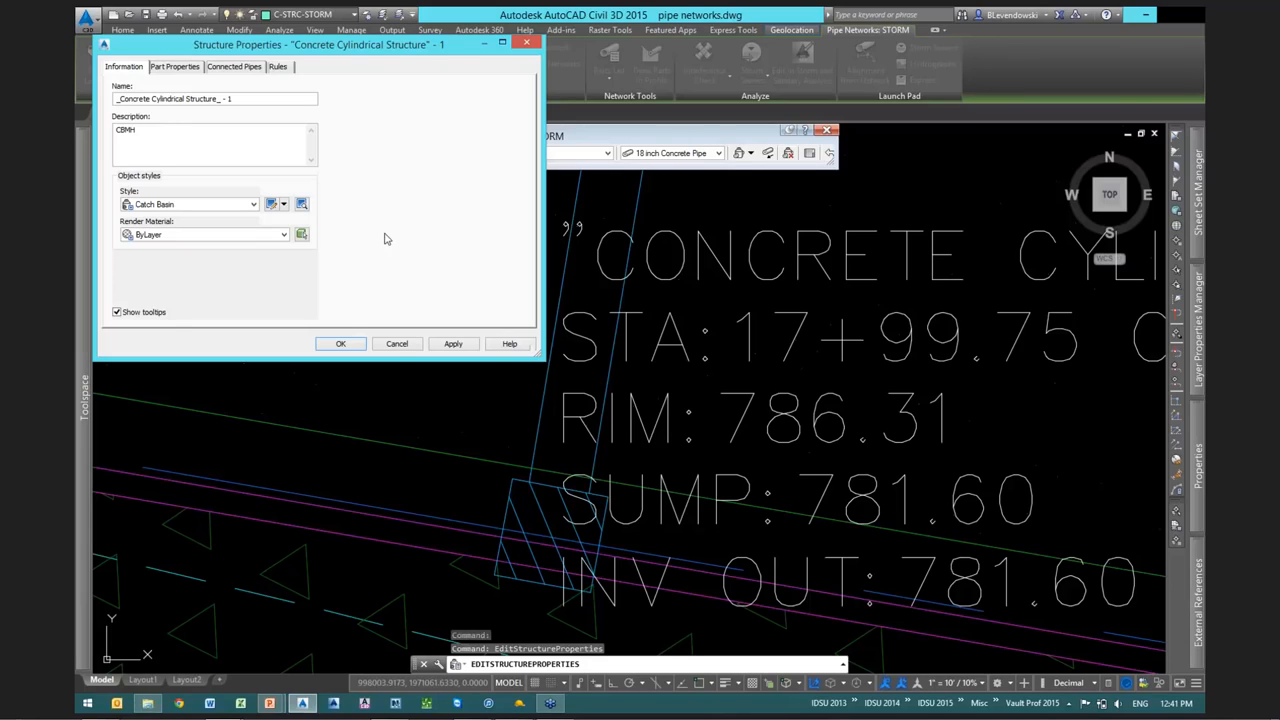
Check the catch basin's part properties, description and style, discard the dialog unchanged and clear the selection
{"action": "left_click", "coordinate": [184, 183]}
{"action": "left_click", "coordinate": [174, 66]}
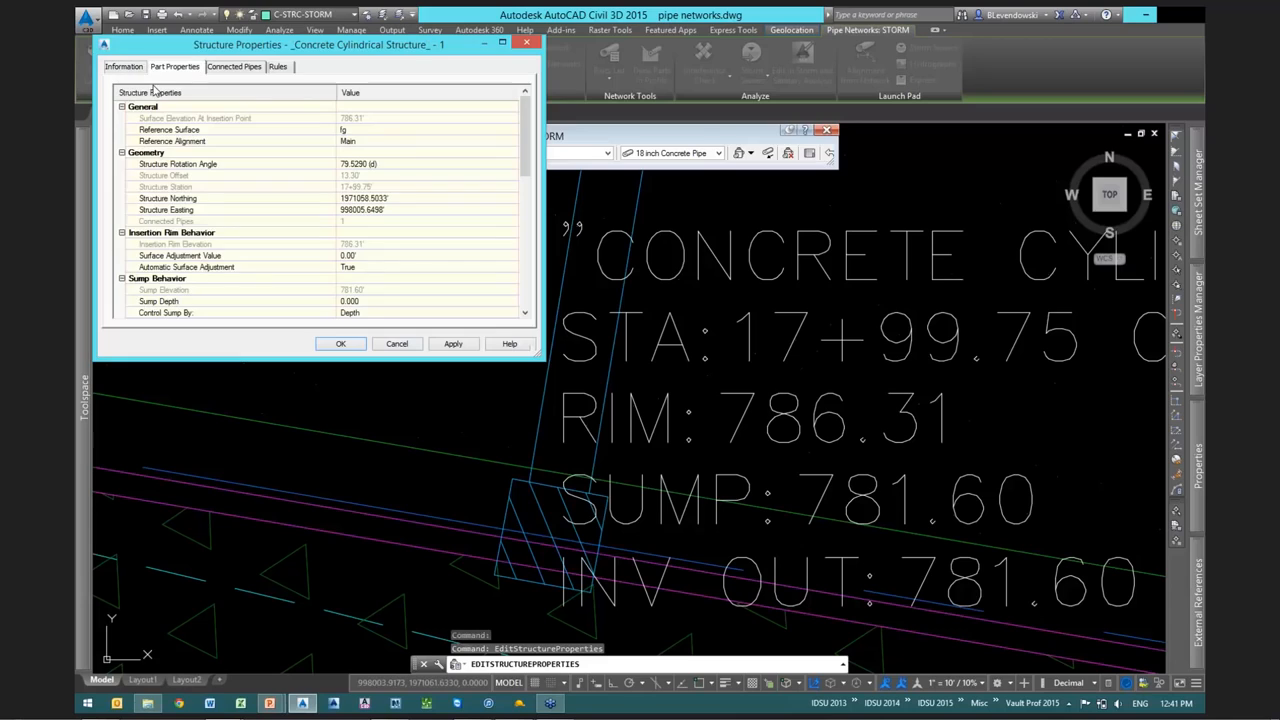
{"action": "left_click", "coordinate": [123, 66]}
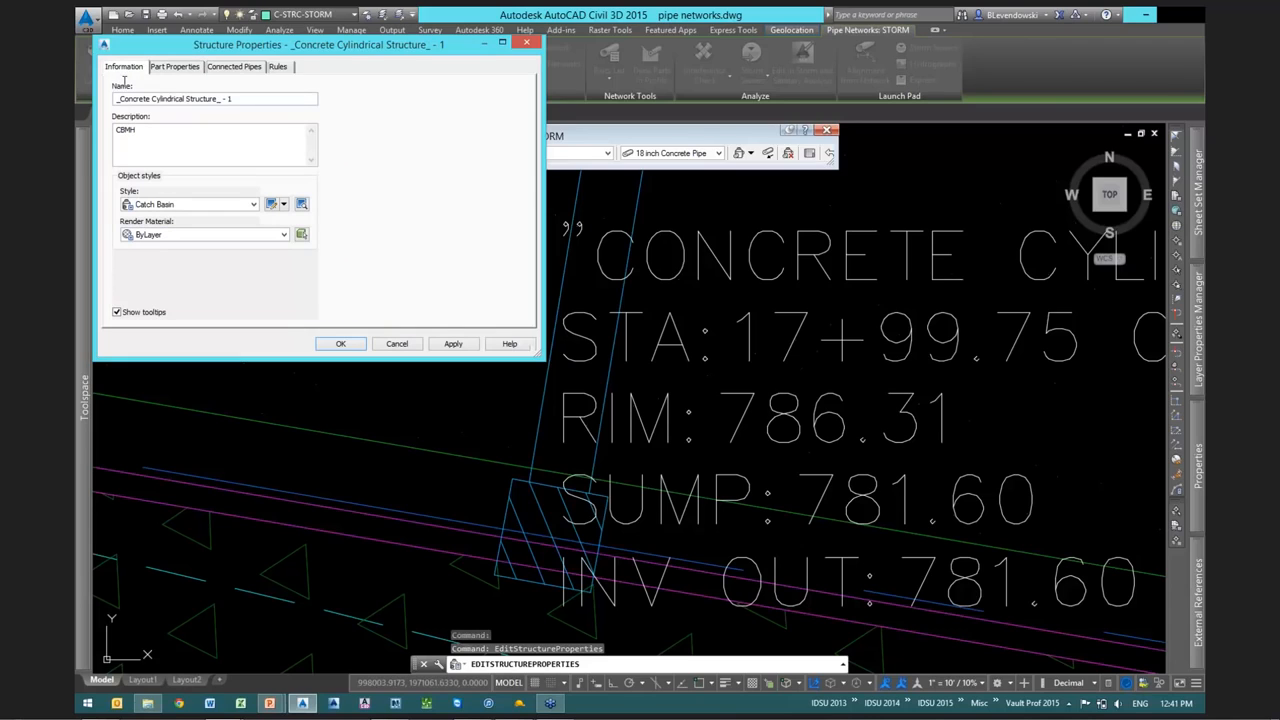
{"action": "key", "text": "Tab"}
{"action": "left_click", "coordinate": [207, 205]}
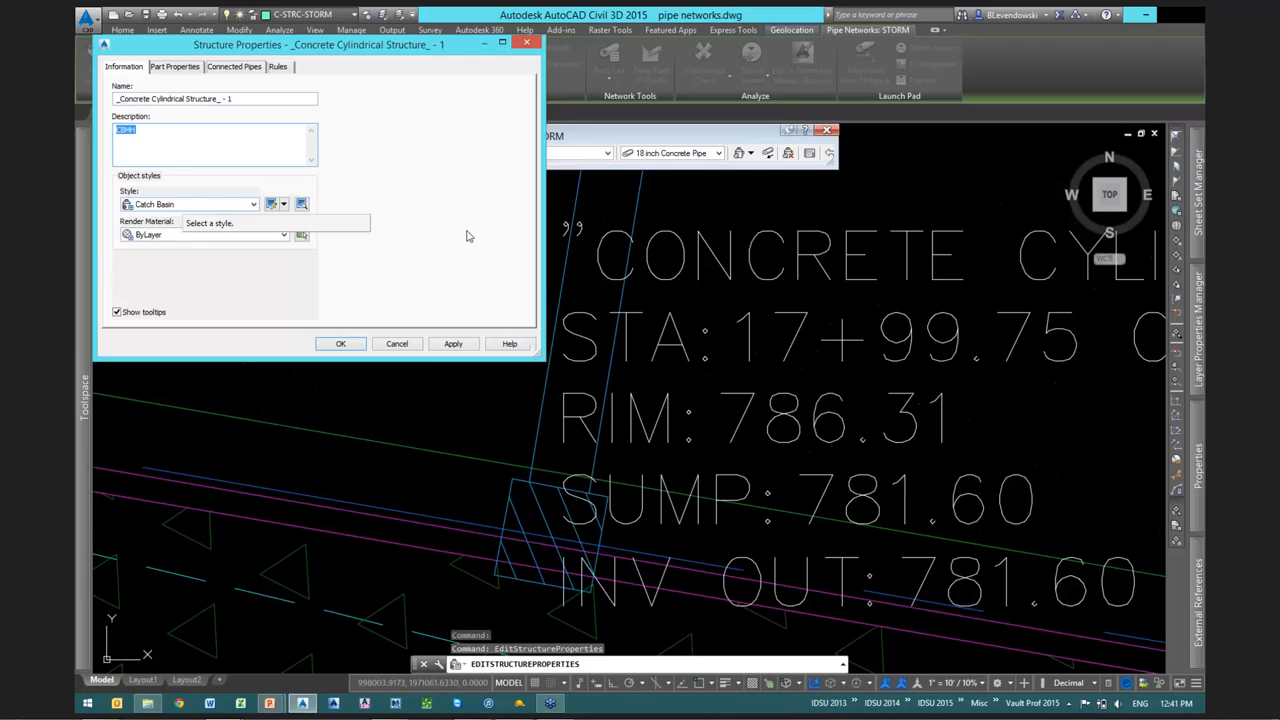
{"action": "left_click", "coordinate": [396, 343]}
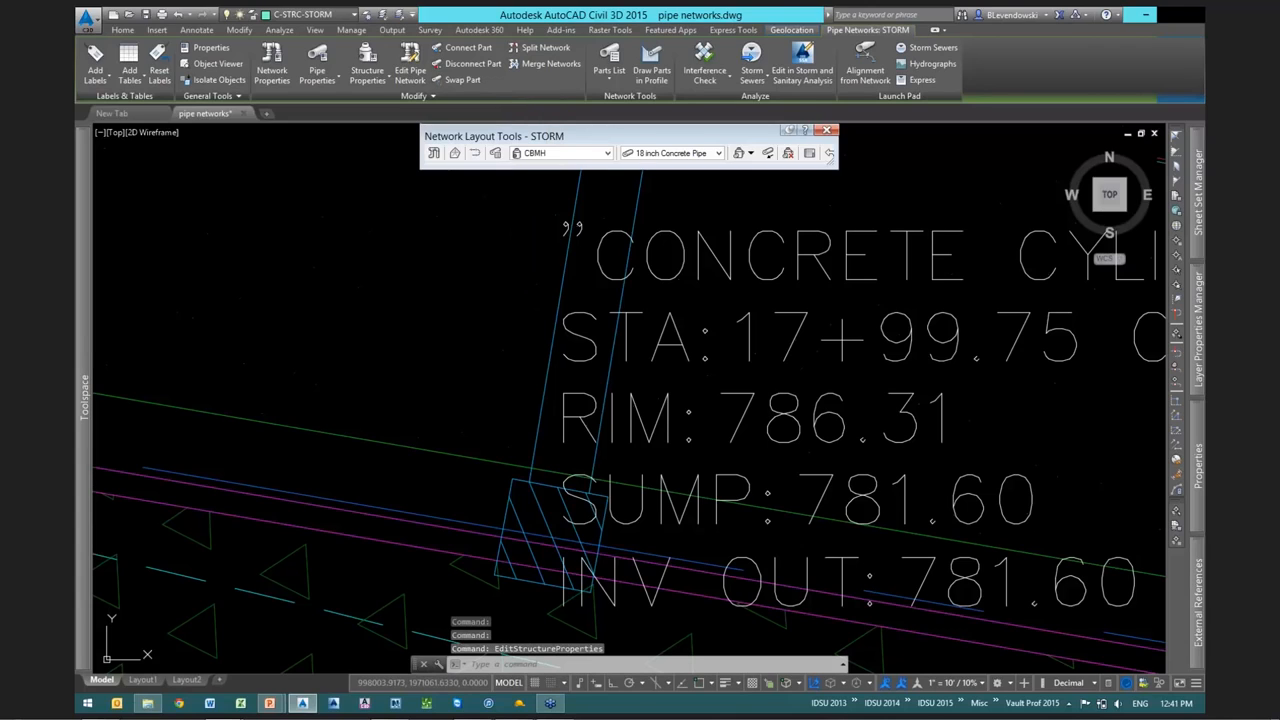
{"action": "scroll", "coordinate": [415, 345], "scroll_direction": "down", "scroll_amount": 4}
{"action": "scroll", "coordinate": [415, 345], "scroll_direction": "down", "scroll_amount": 4}
{"action": "key", "text": "Escape"}
{"action": "key", "text": "Escape"}
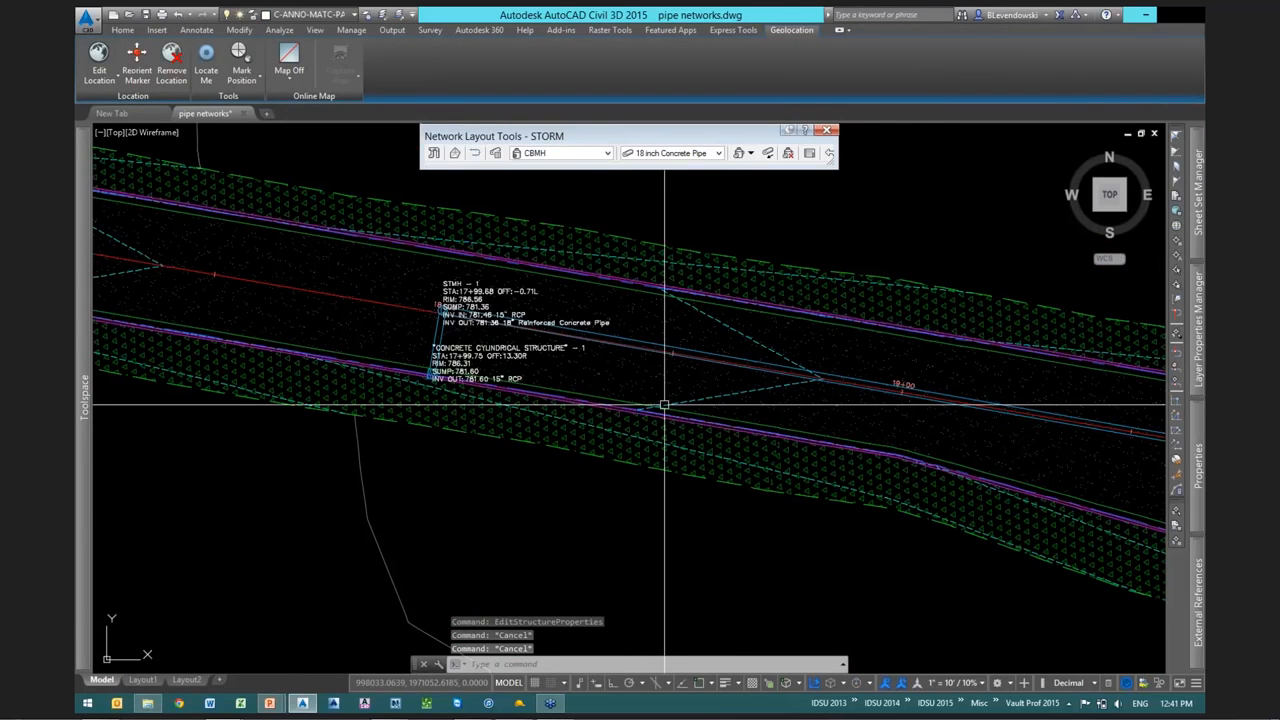
Show the road intersection around STMH - 3 in plan and close the STORM network layout tools
{"action": "scroll", "coordinate": [899, 227], "scroll_direction": "down", "scroll_amount": 1}
{"action": "mouse_move", "coordinate": [899, 227]}
{"action": "middle_mouse_down"}
{"action": "mouse_move", "coordinate": [637, 527]}
{"action": "mouse_move", "coordinate": [656, 510]}
{"action": "middle_mouse_up"}
{"action": "scroll", "coordinate": [656, 510], "scroll_direction": "down", "scroll_amount": 2}
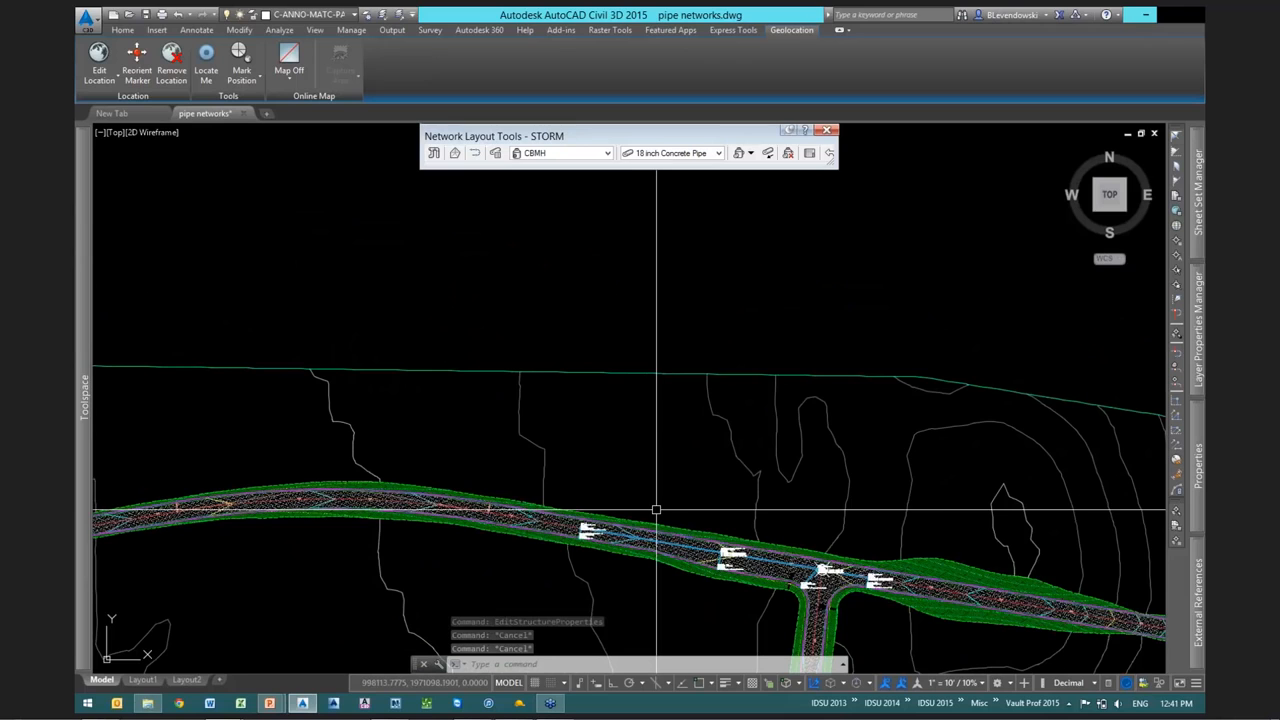
{"action": "middle_click_drag", "start_coordinate": [737, 303], "coordinate": [749, 245]}
{"action": "scroll", "coordinate": [833, 533], "scroll_direction": "up", "scroll_amount": 4}
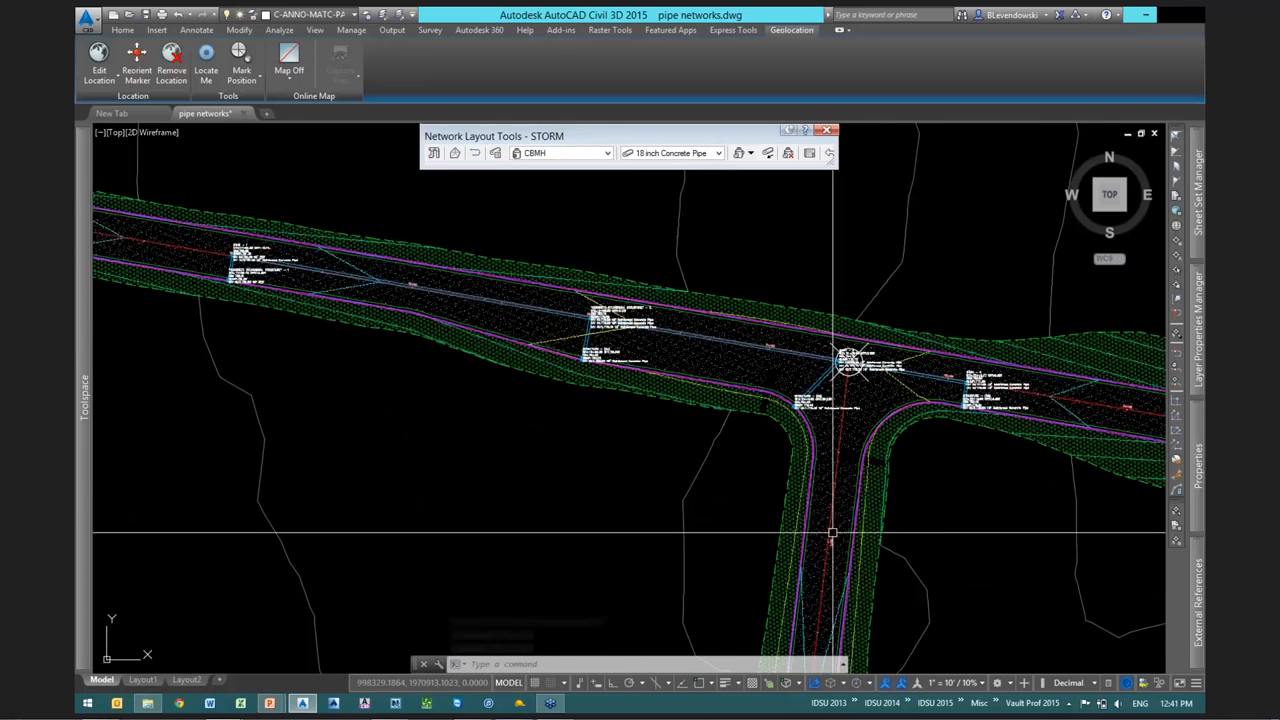
{"action": "mouse_move", "coordinate": [832, 533]}
{"action": "middle_mouse_down"}
{"action": "mouse_move", "coordinate": [703, 453]}
{"action": "mouse_move", "coordinate": [681, 467]}
{"action": "middle_mouse_up"}
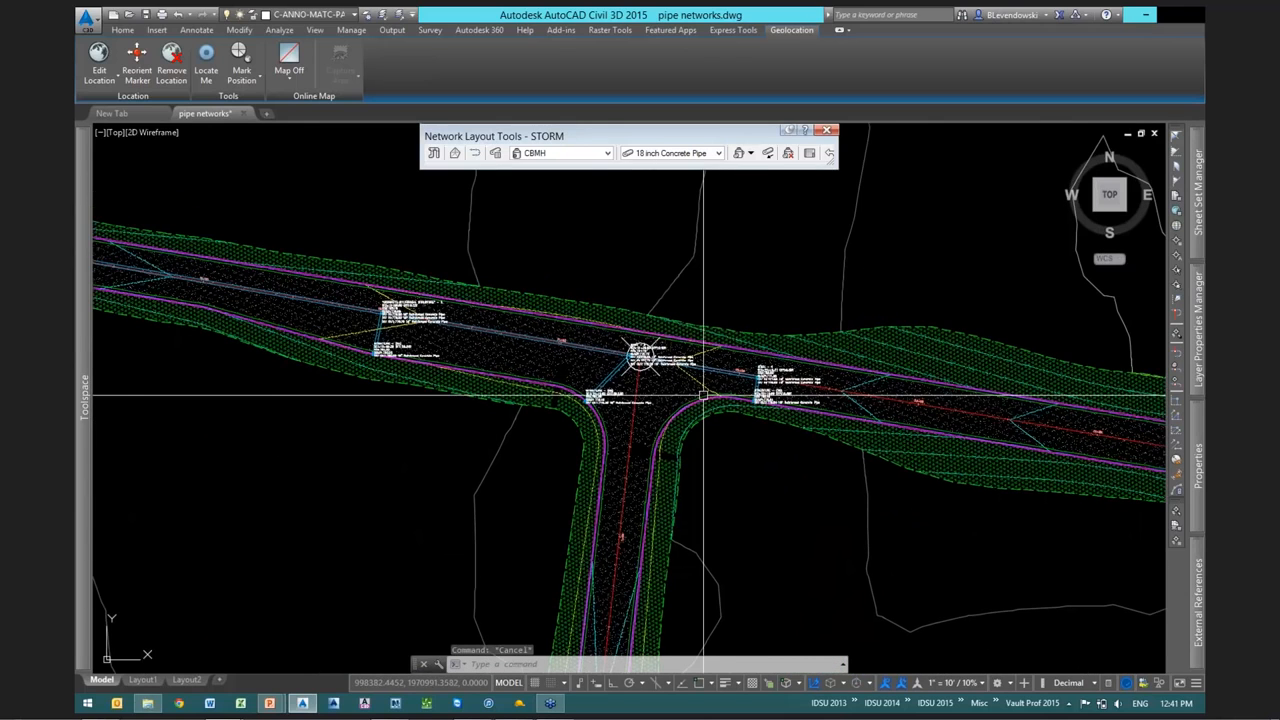
{"action": "scroll", "coordinate": [703, 396], "scroll_direction": "up", "scroll_amount": 2}
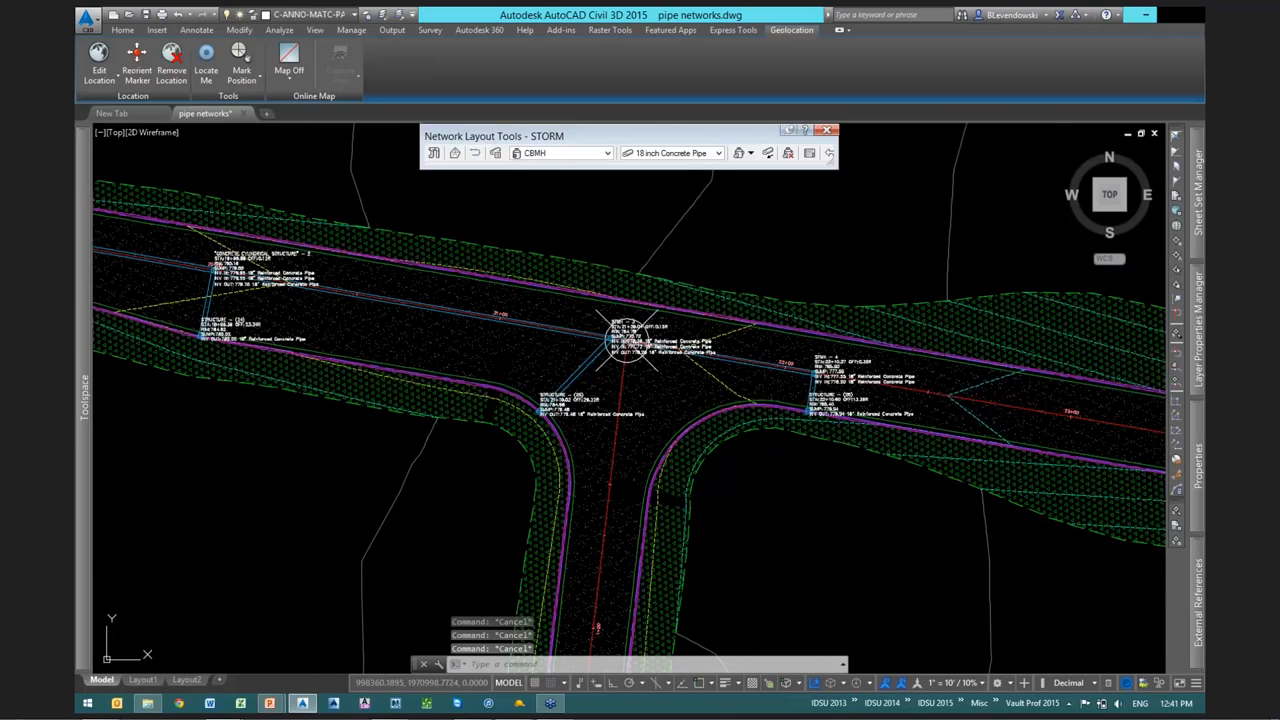
{"action": "scroll", "coordinate": [666, 400], "scroll_direction": "up", "scroll_amount": 1}
{"action": "left_click", "coordinate": [826, 130]}
{"action": "scroll", "coordinate": [734, 398], "scroll_direction": "down", "scroll_amount": 2}
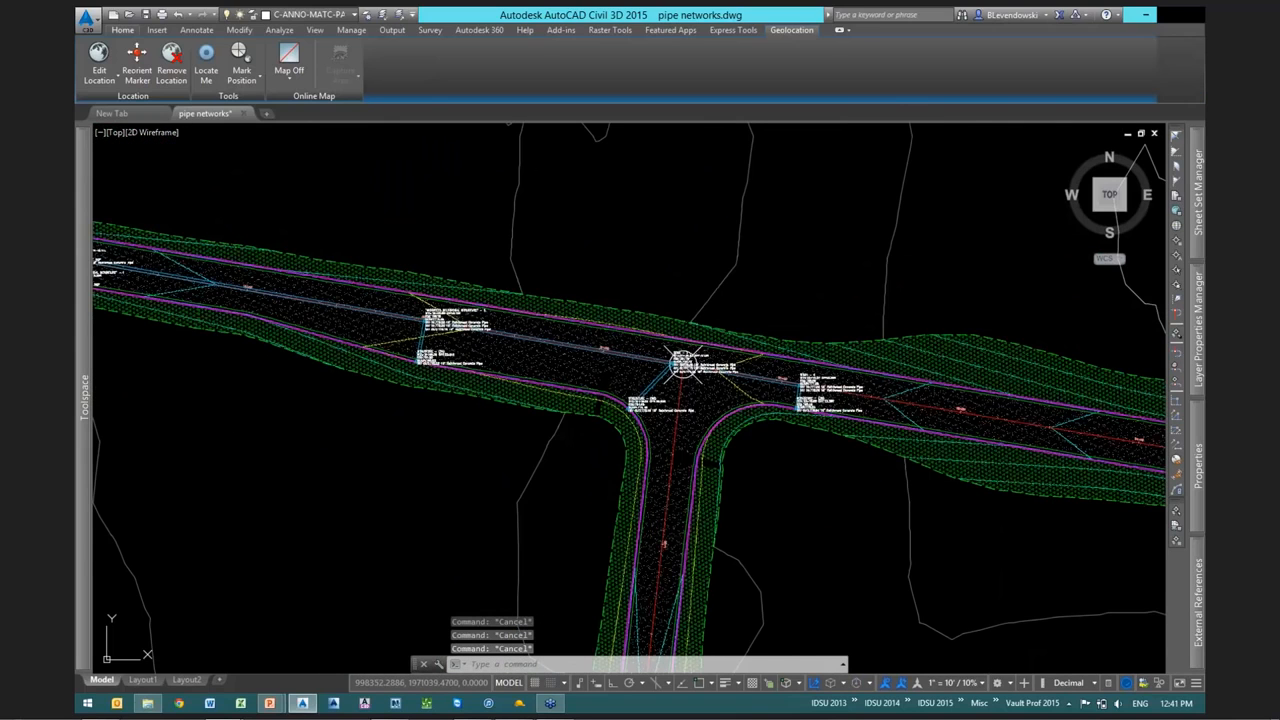
Create a pipe network named SANITARY using the Sanitary Sewer parts list and the fg surface
{"action": "left_click", "coordinate": [431, 82]}
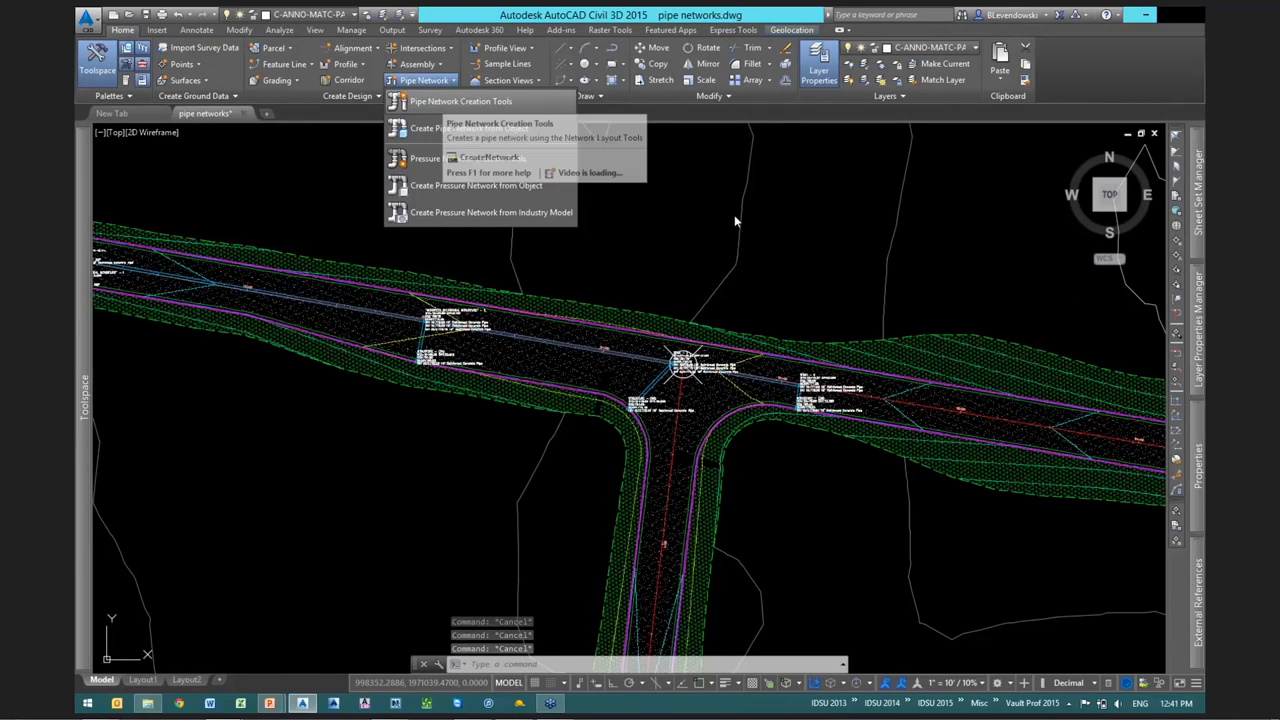
{"action": "type", "text": "SANI"}
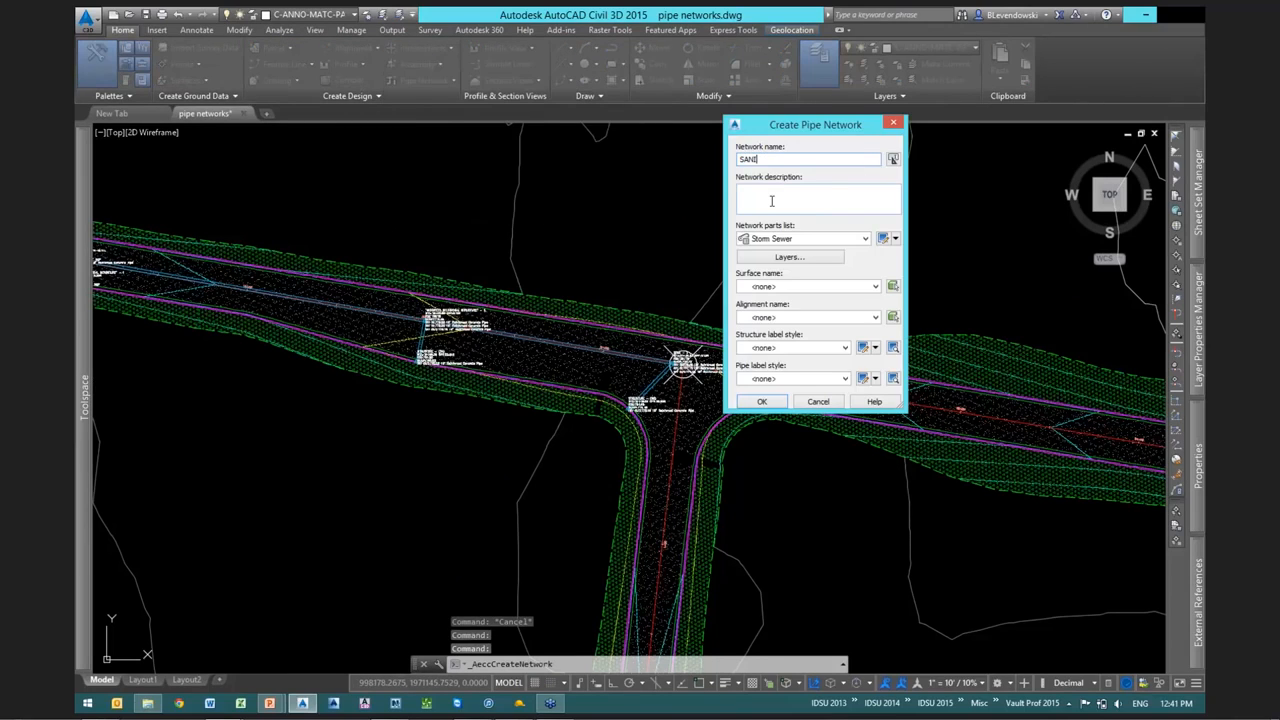
{"action": "type", "text": "TARY"}
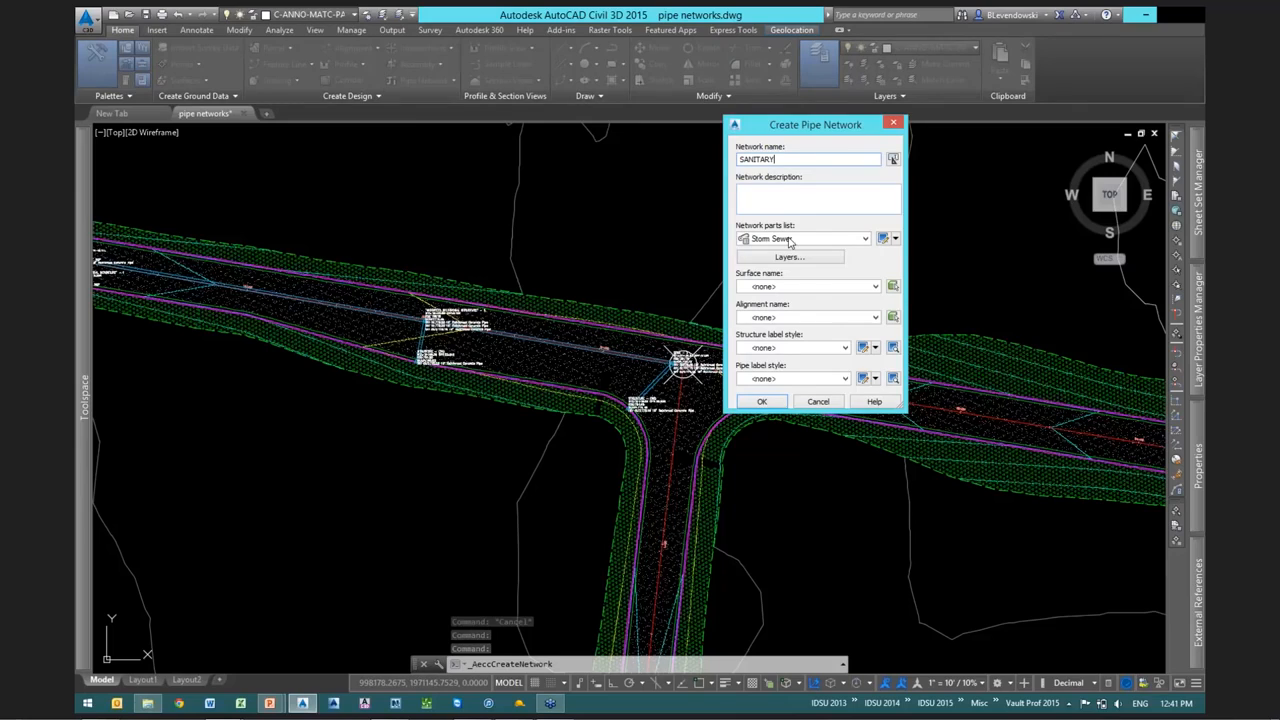
{"action": "left_click", "coordinate": [789, 239]}
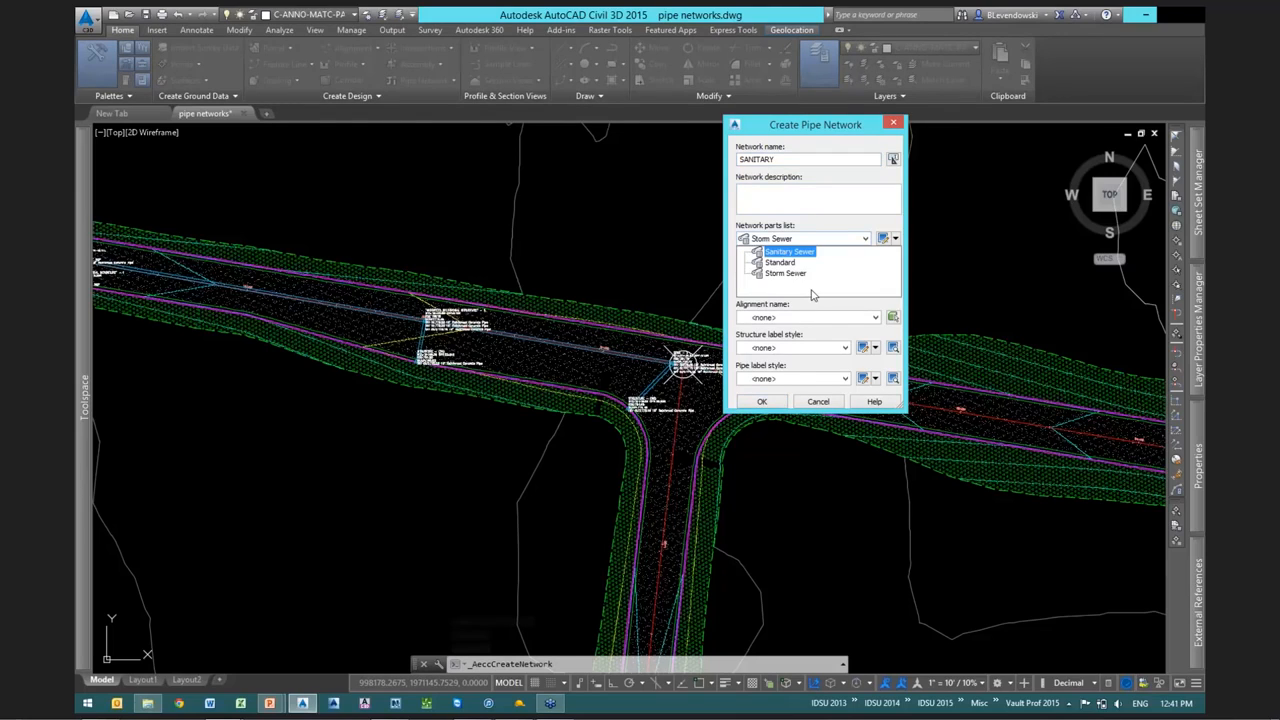
{"action": "left_click", "coordinate": [810, 286]}
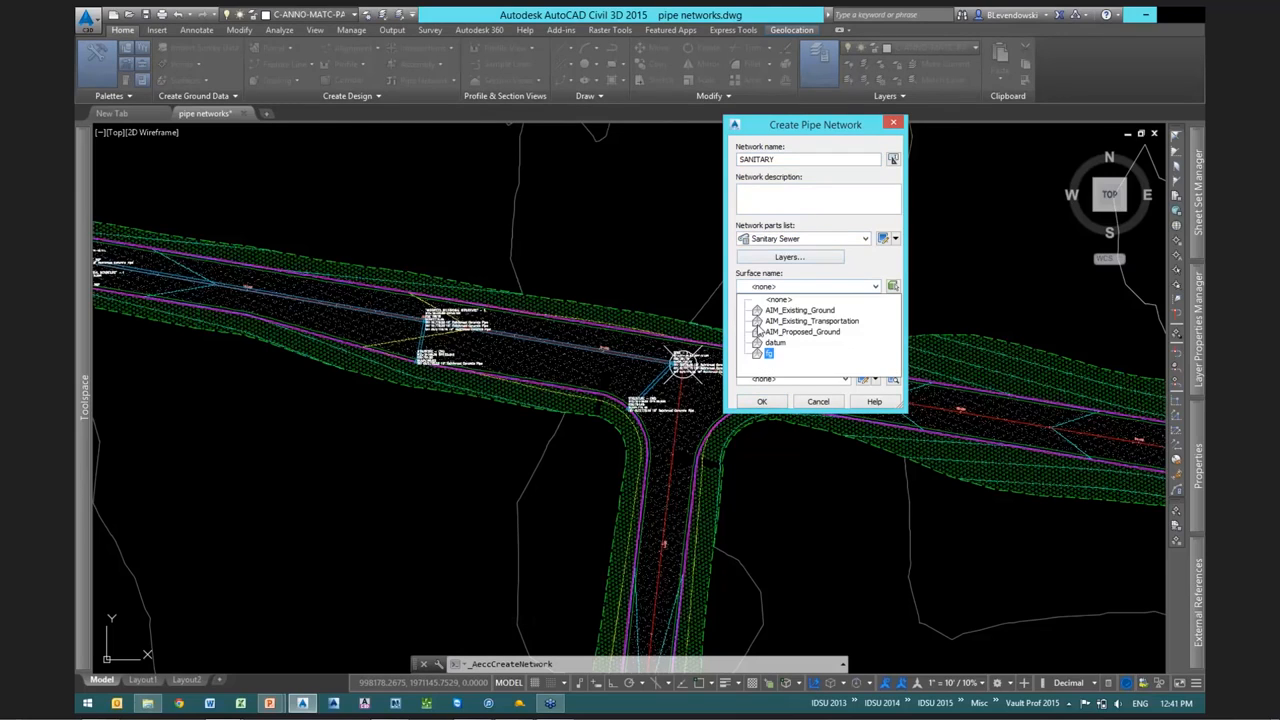
{"action": "left_click", "coordinate": [762, 402]}
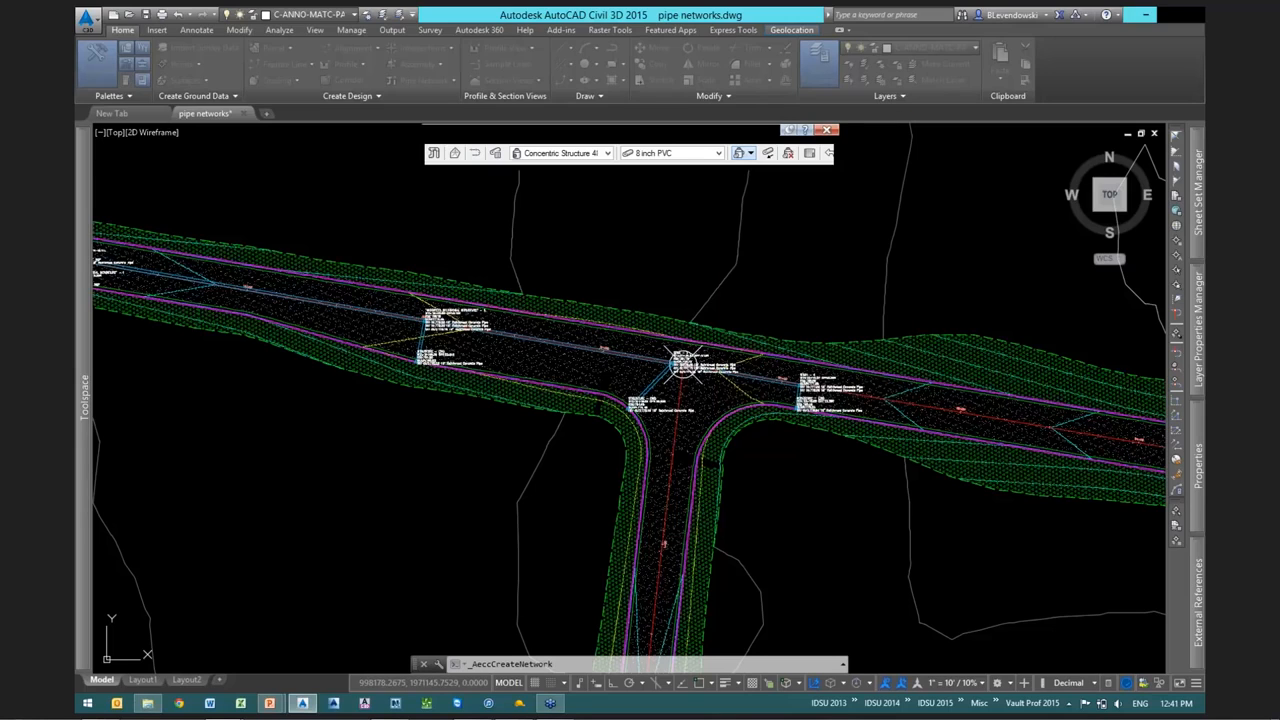
Lay out two 48 dia 18 frame 24 cone concentric manholes joined by 8 inch PVC, from beside STMH - 3 down the side road
{"action": "left_click", "coordinate": [557, 155]}
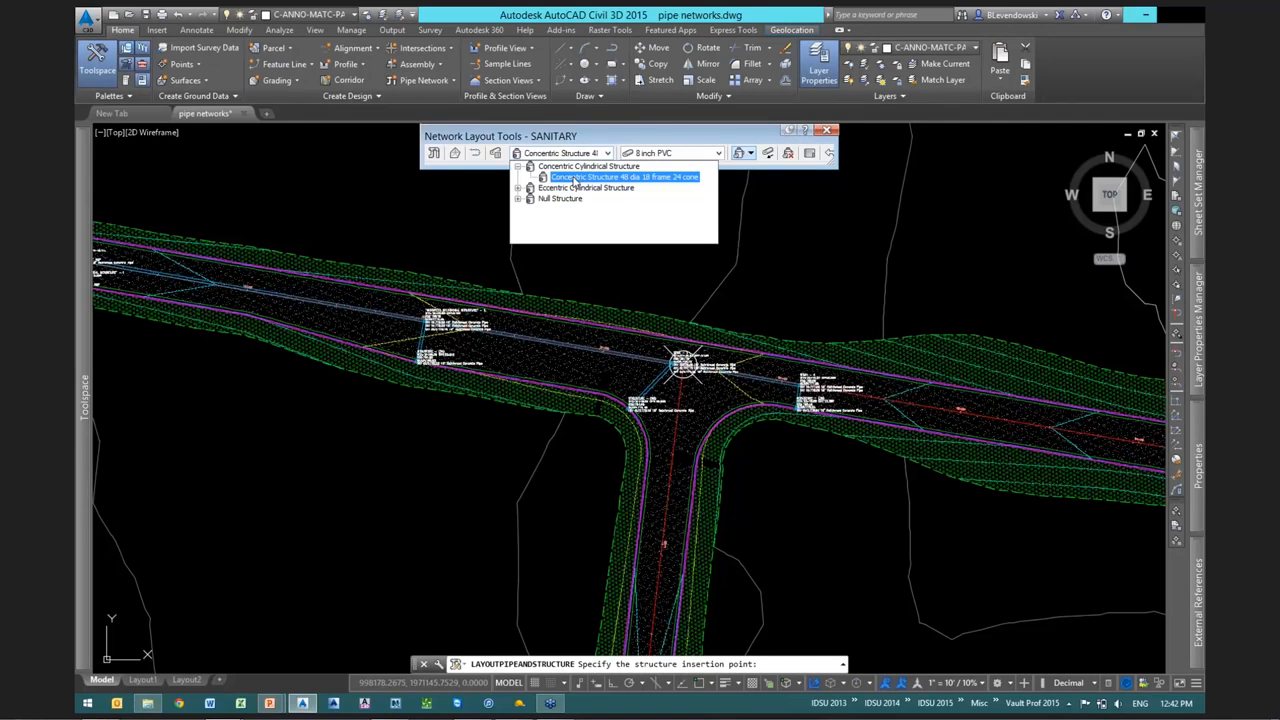
{"action": "left_click", "coordinate": [624, 177]}
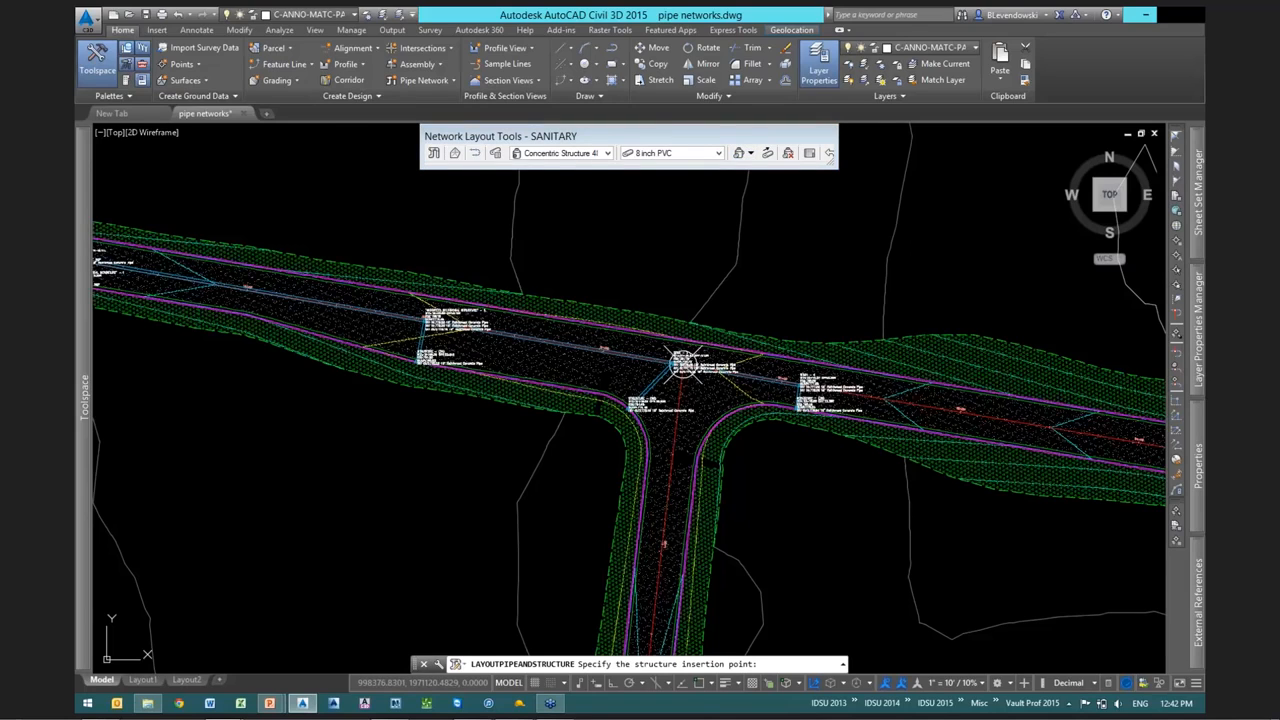
{"action": "scroll", "coordinate": [706, 362], "scroll_direction": "up", "scroll_amount": 4}
{"action": "left_click", "coordinate": [690, 348]}
{"action": "scroll", "coordinate": [652, 520], "scroll_direction": "down", "scroll_amount": 1}
{"action": "scroll", "coordinate": [652, 520], "scroll_direction": "down", "scroll_amount": 2}
{"action": "middle_click_drag", "start_coordinate": [652, 520], "coordinate": [736, 261]}
{"action": "left_click", "coordinate": [696, 500]}
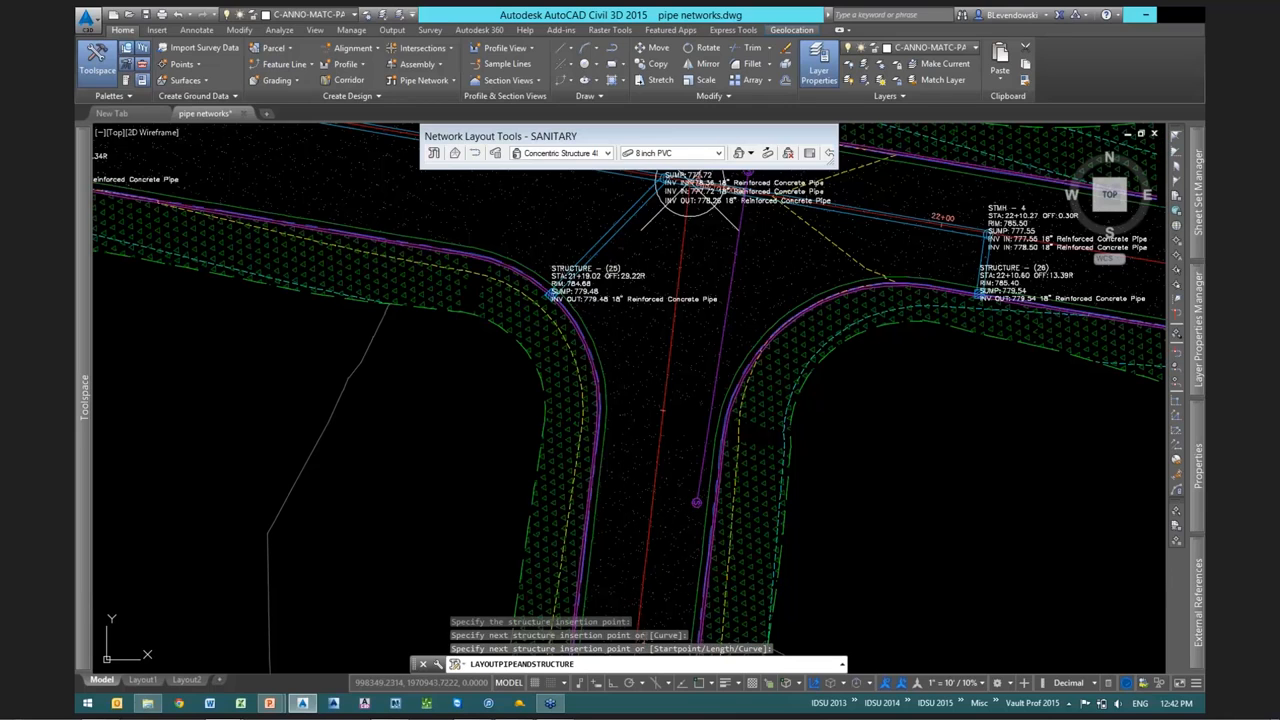
{"action": "key", "text": "Escape"}
{"action": "middle_click_drag", "start_coordinate": [748, 242], "coordinate": [627, 389]}
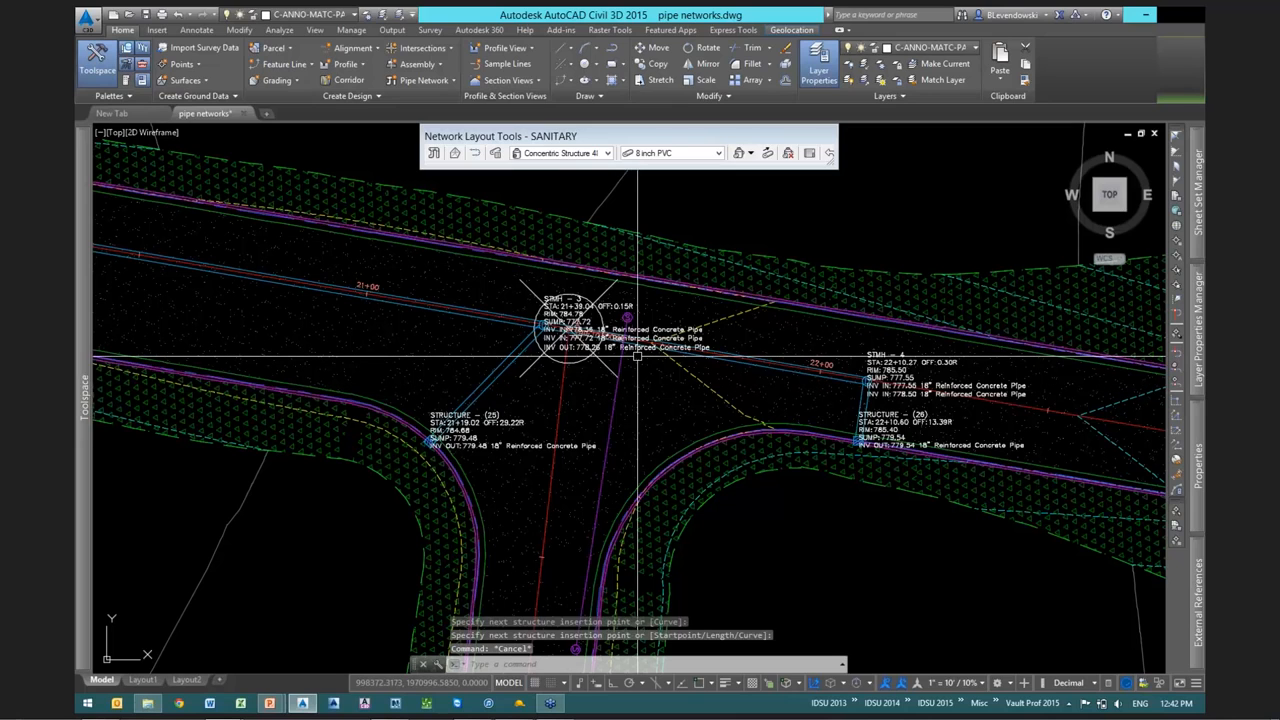
Draw the SANITARY network's 8 inch PVC pipe in the road profile view and close in on where it crosses the storm pipes
{"action": "left_click", "coordinate": [622, 356]}
{"action": "scroll", "coordinate": [605, 252], "scroll_direction": "up", "scroll_amount": 1}
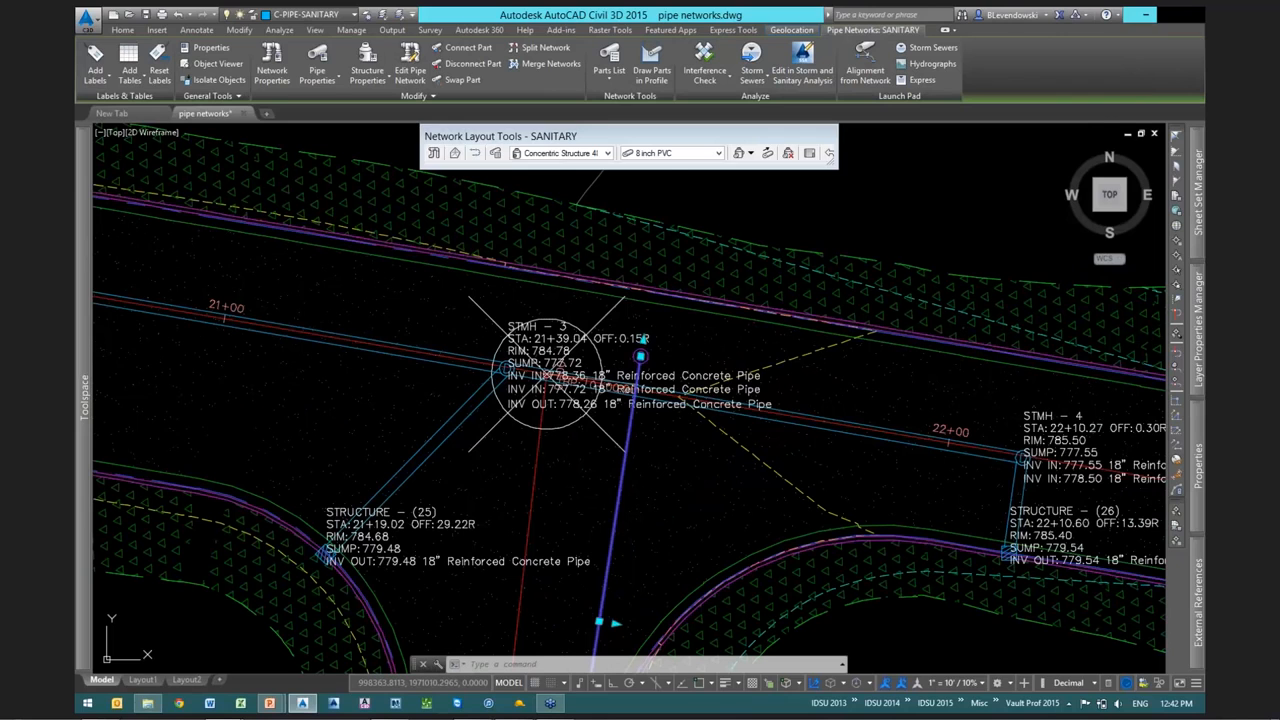
{"action": "scroll", "coordinate": [640, 440], "scroll_direction": "down", "scroll_amount": 1}
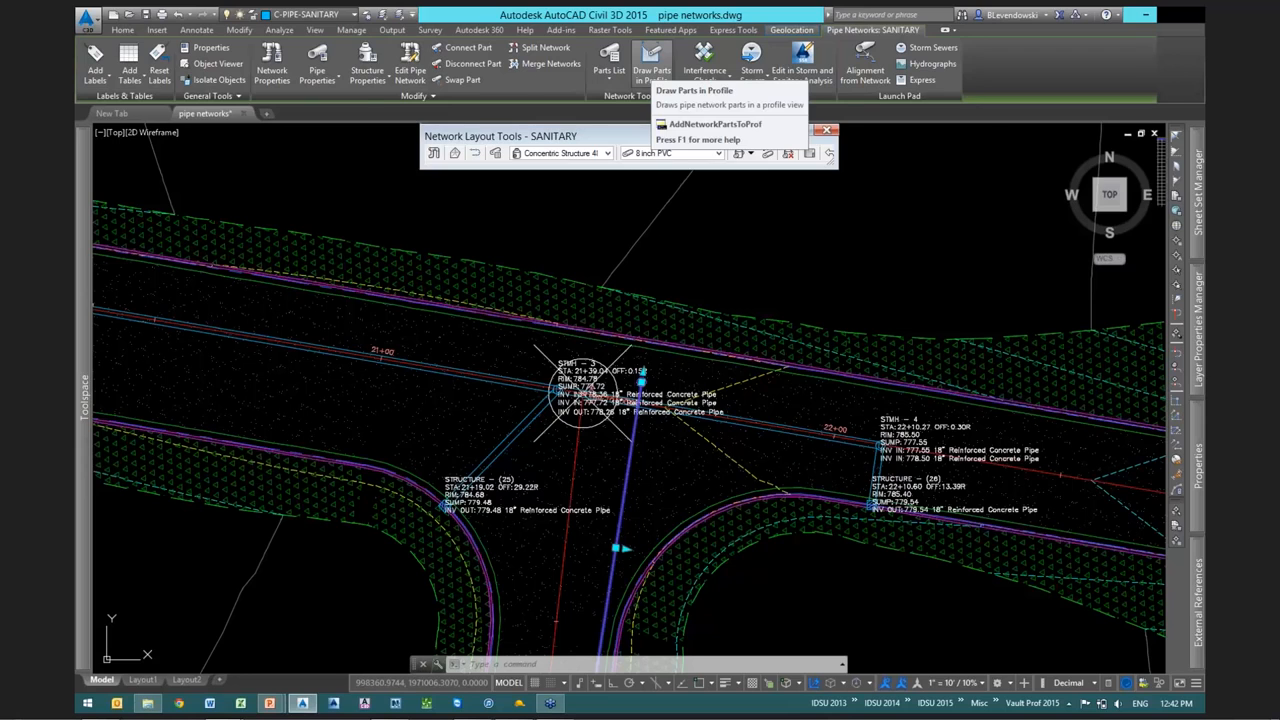
{"action": "left_click", "coordinate": [651, 62]}
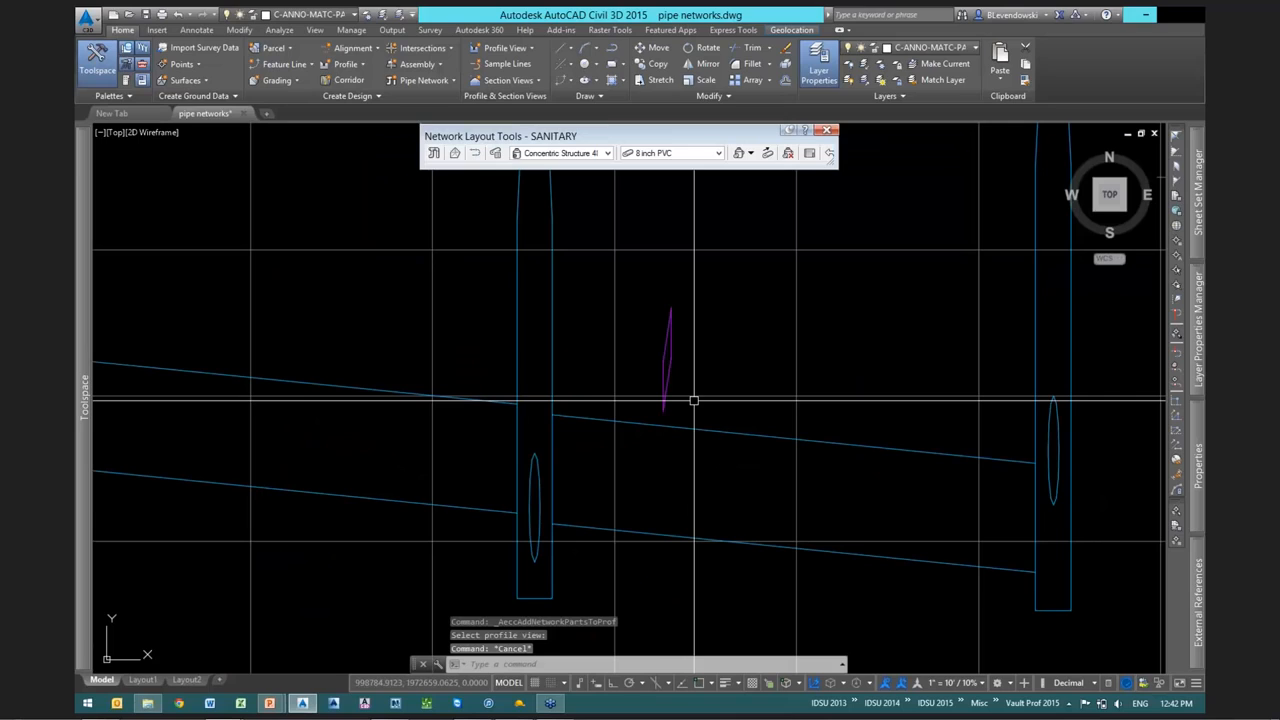
{"action": "middle_click_drag", "start_coordinate": [694, 400], "coordinate": [694, 327]}
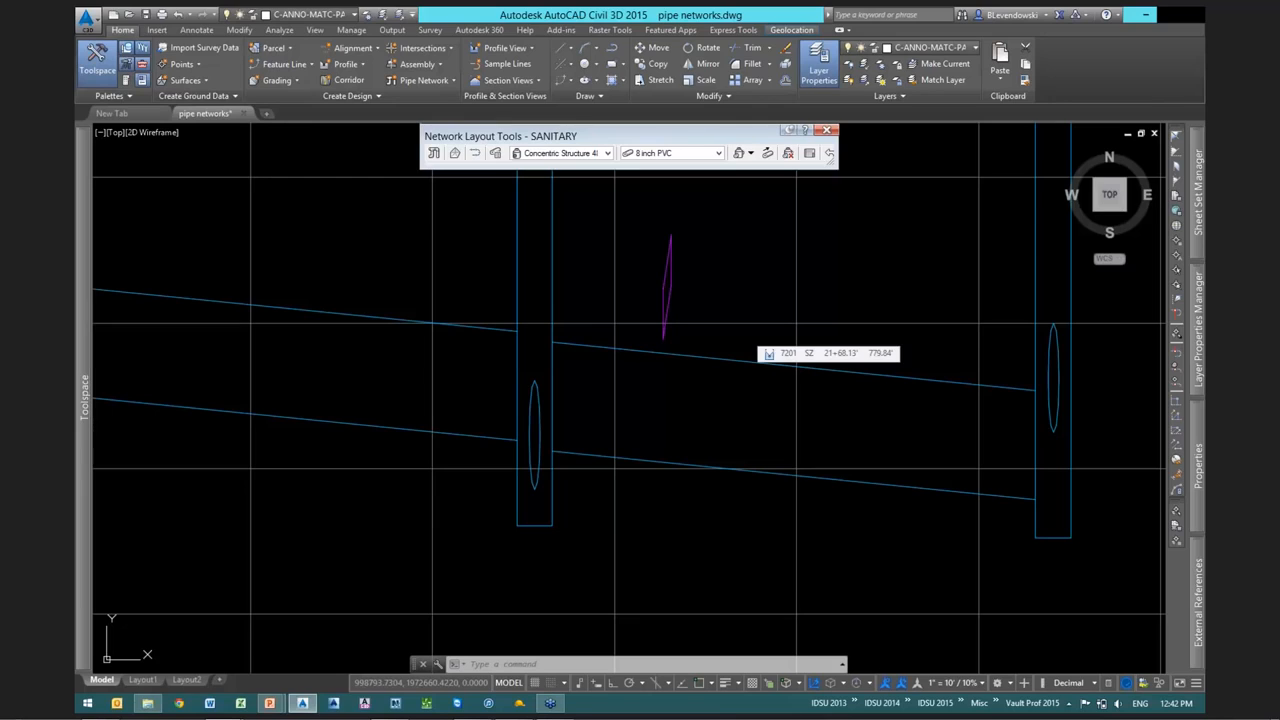
{"action": "key", "text": "Escape"}
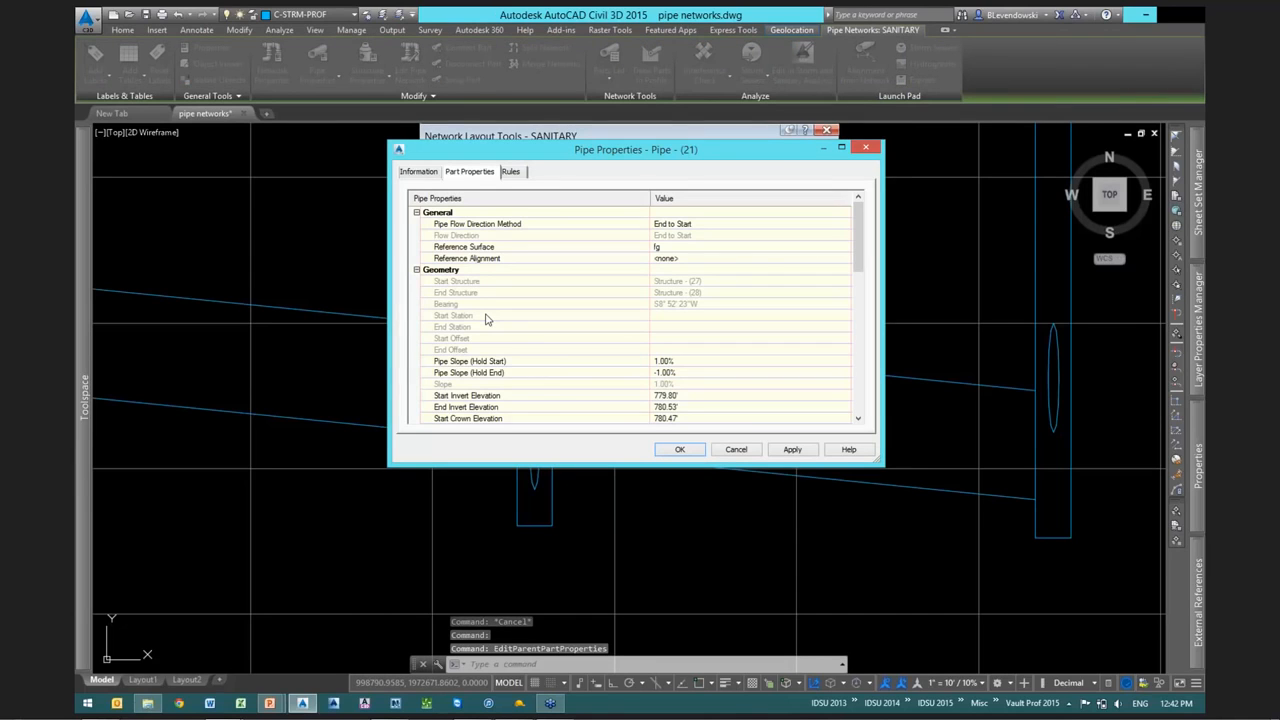
Set the sanitary pipe's object style to Pipe Crossing Pipe (Sanitary) and clear the selection
{"action": "left_click", "coordinate": [418, 171]}
{"action": "left_click", "coordinate": [493, 309]}
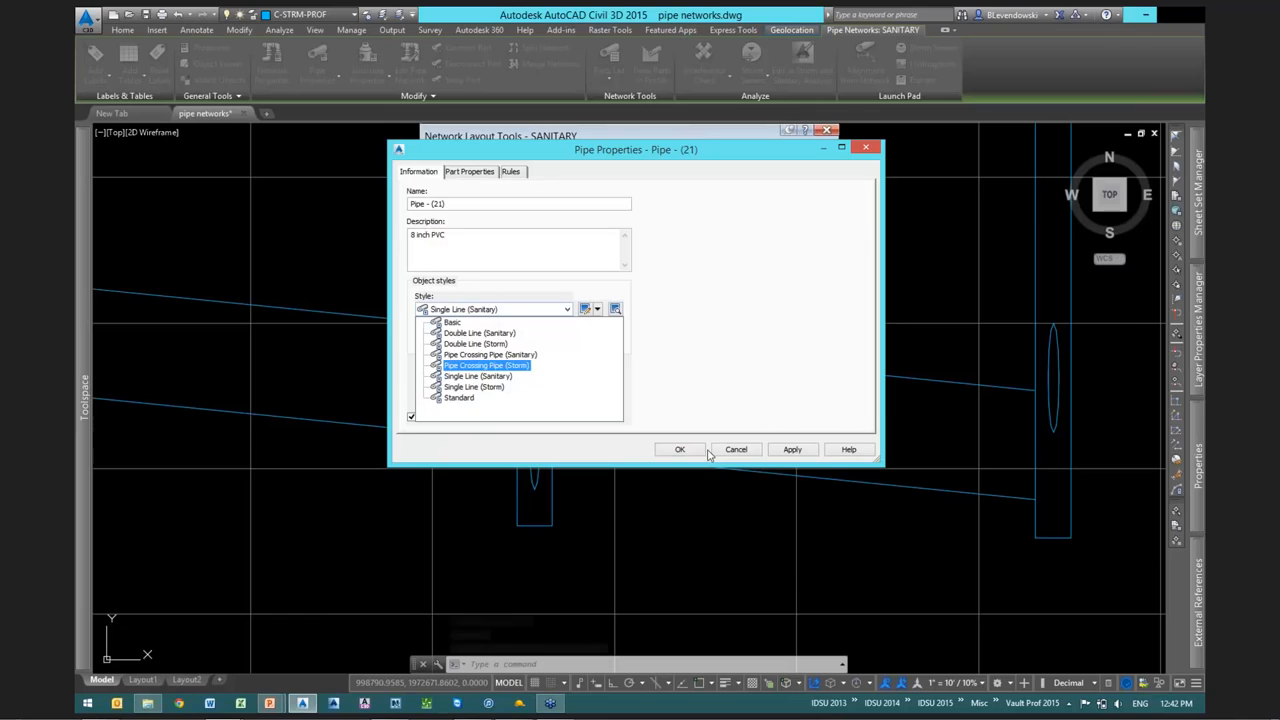
{"action": "left_click", "coordinate": [490, 354]}
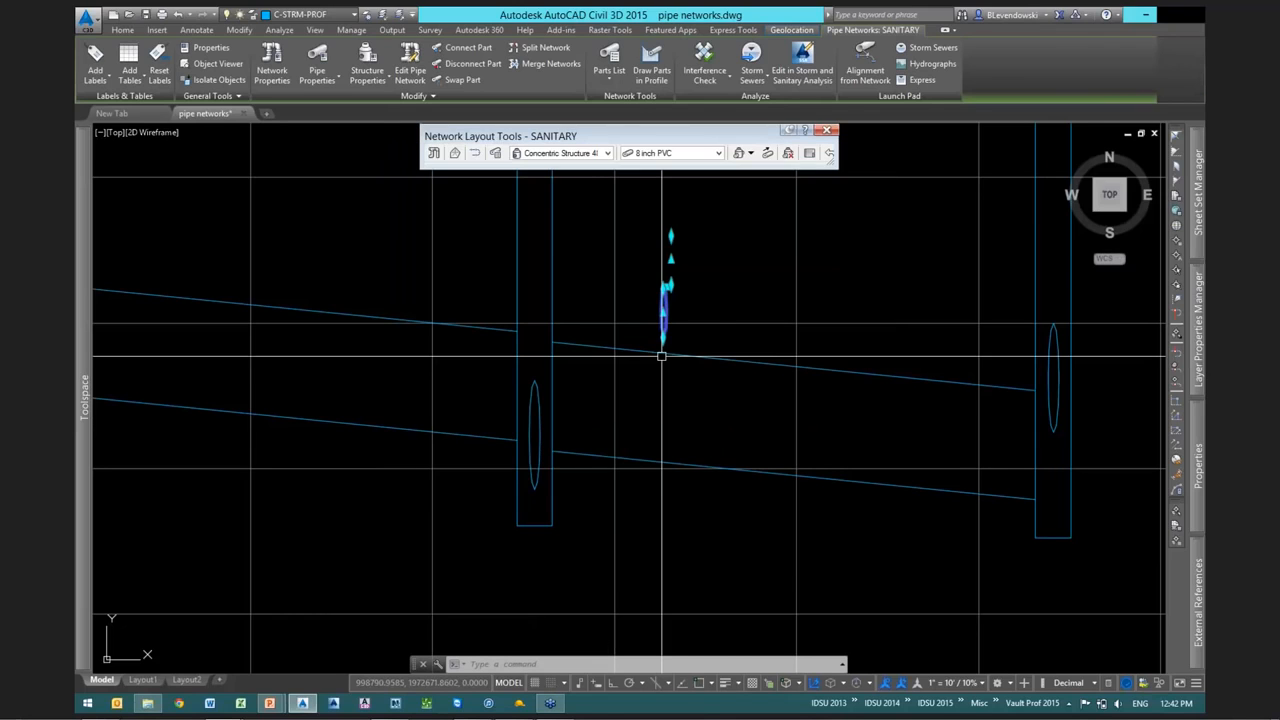
{"action": "key", "text": "Escape"}
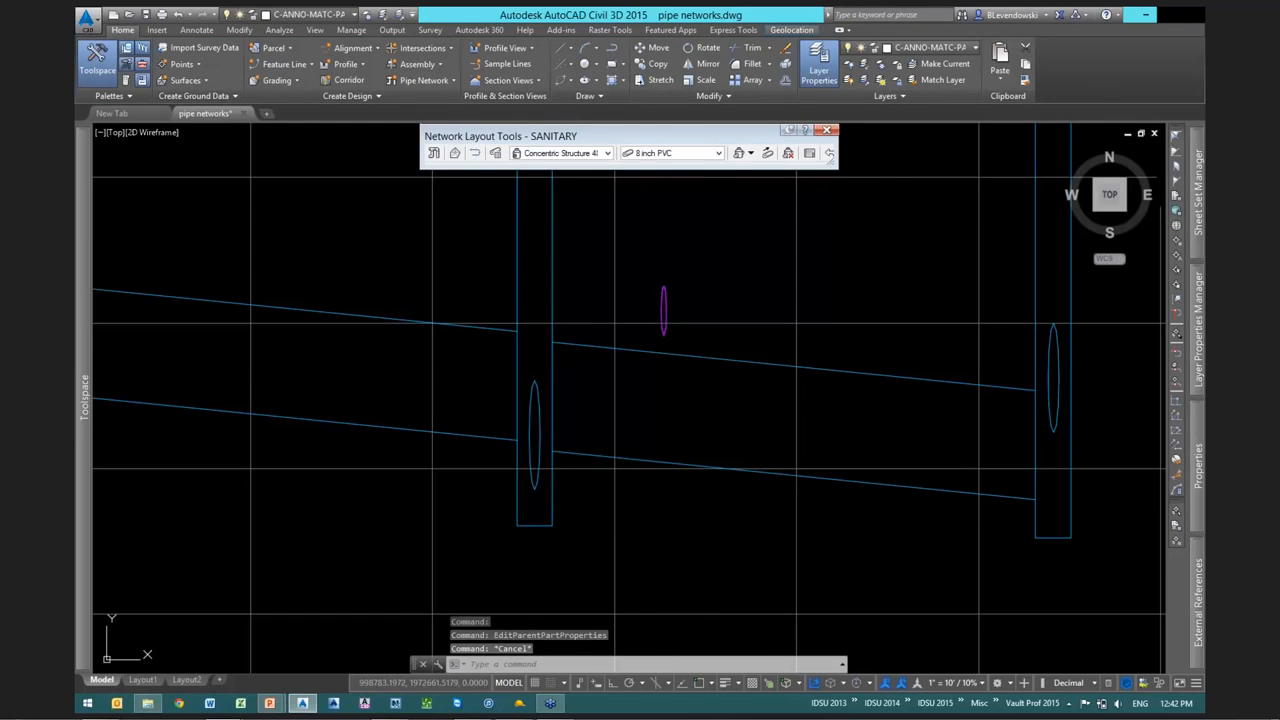
Examine how the sanitary pipe displays in plan at the STMH - 3 intersection and at its crossing in the profile view
{"action": "scroll", "coordinate": [664, 291], "scroll_direction": "down", "scroll_amount": 10}
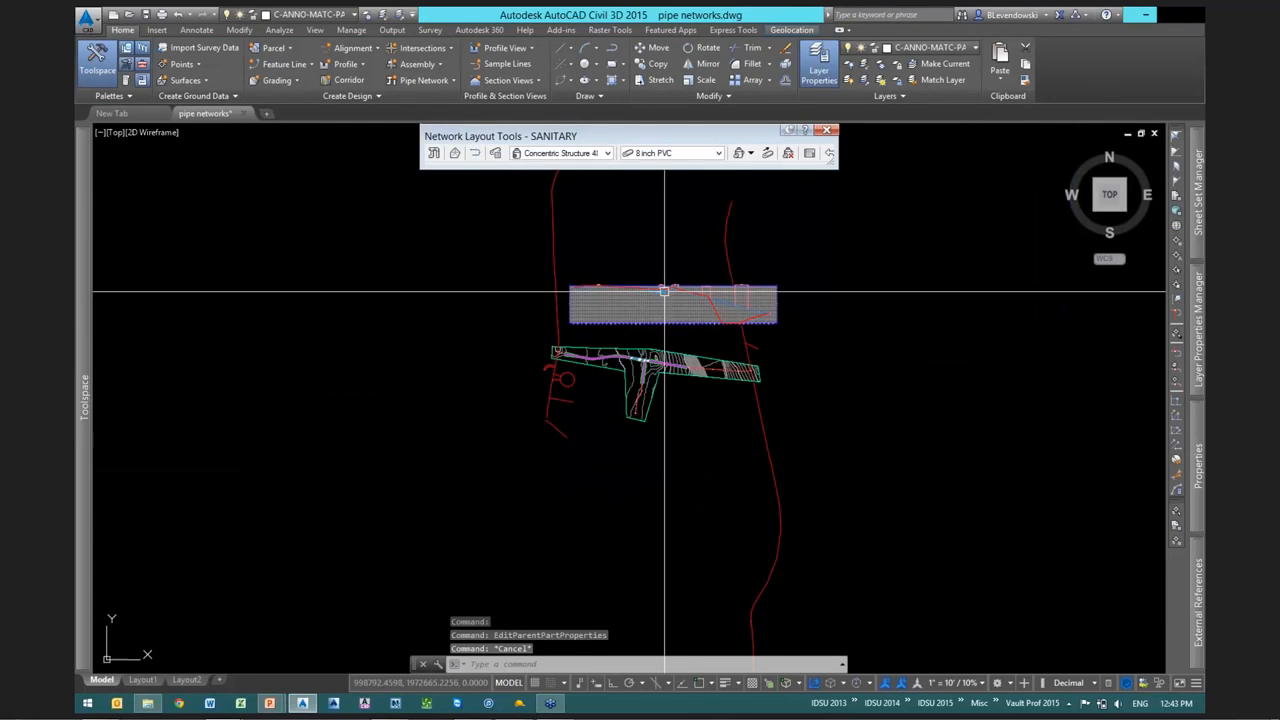
{"action": "scroll", "coordinate": [664, 291], "scroll_direction": "up", "scroll_amount": 10}
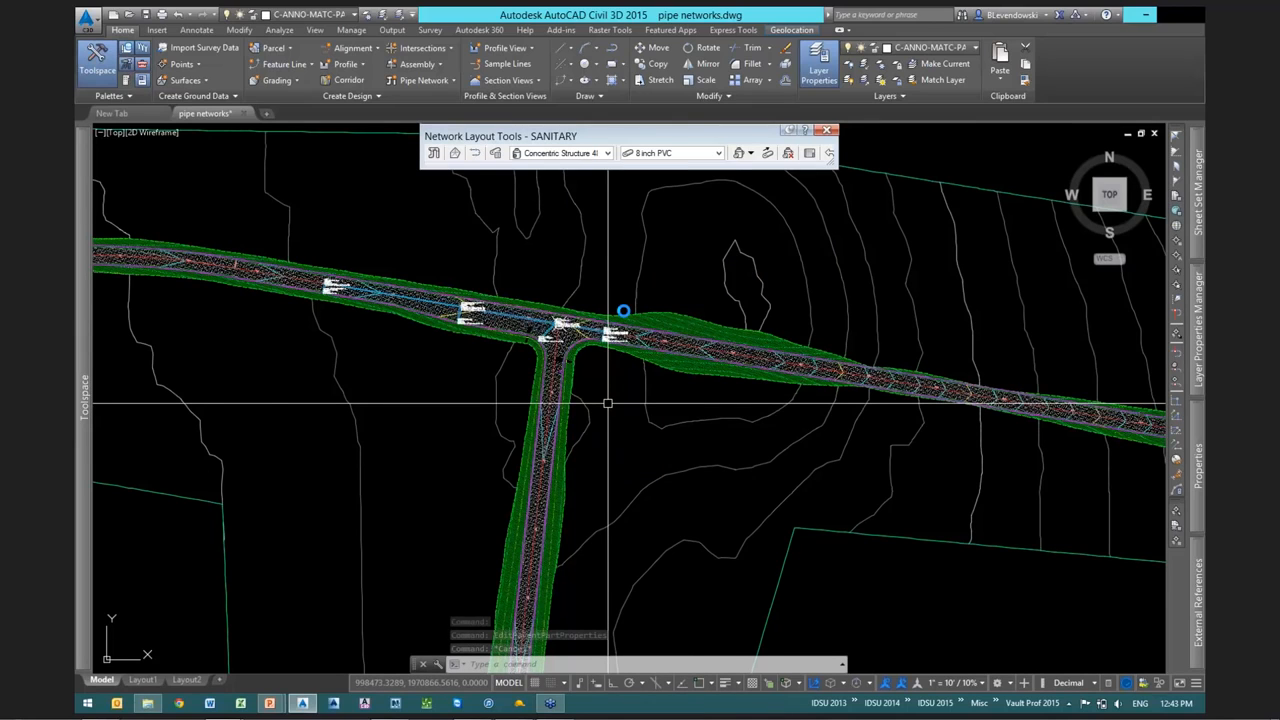
{"action": "scroll", "coordinate": [624, 311], "scroll_direction": "up", "scroll_amount": 5}
{"action": "scroll", "coordinate": [624, 311], "scroll_direction": "down", "scroll_amount": 2}
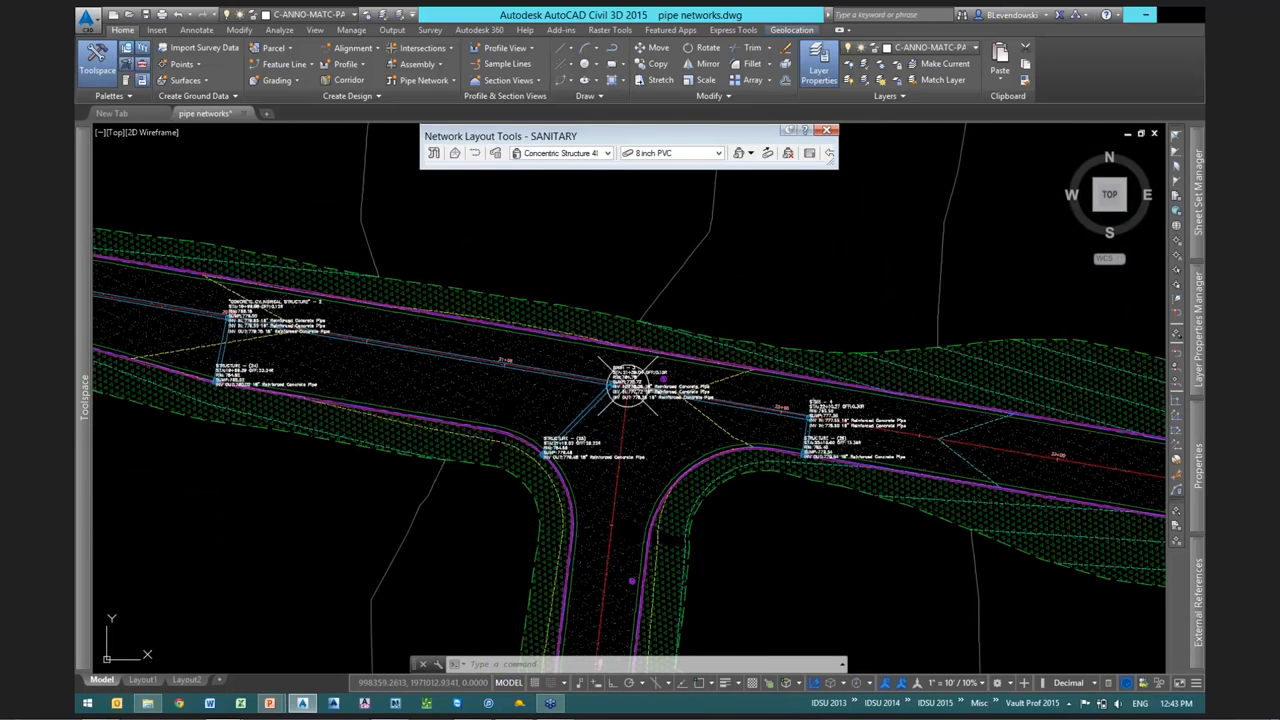
{"action": "scroll", "coordinate": [628, 383], "scroll_direction": "down", "scroll_amount": 10}
{"action": "scroll", "coordinate": [701, 376], "scroll_direction": "up", "scroll_amount": 6}
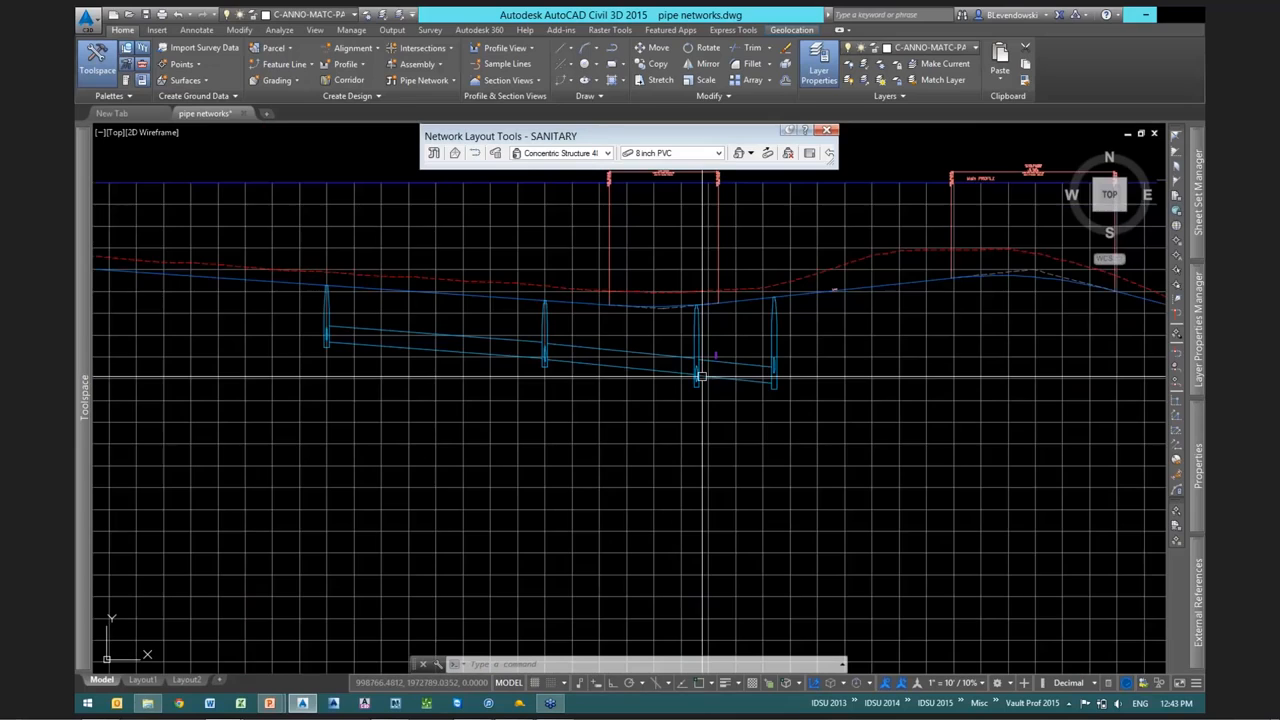
{"action": "scroll", "coordinate": [701, 376], "scroll_direction": "up", "scroll_amount": 5}
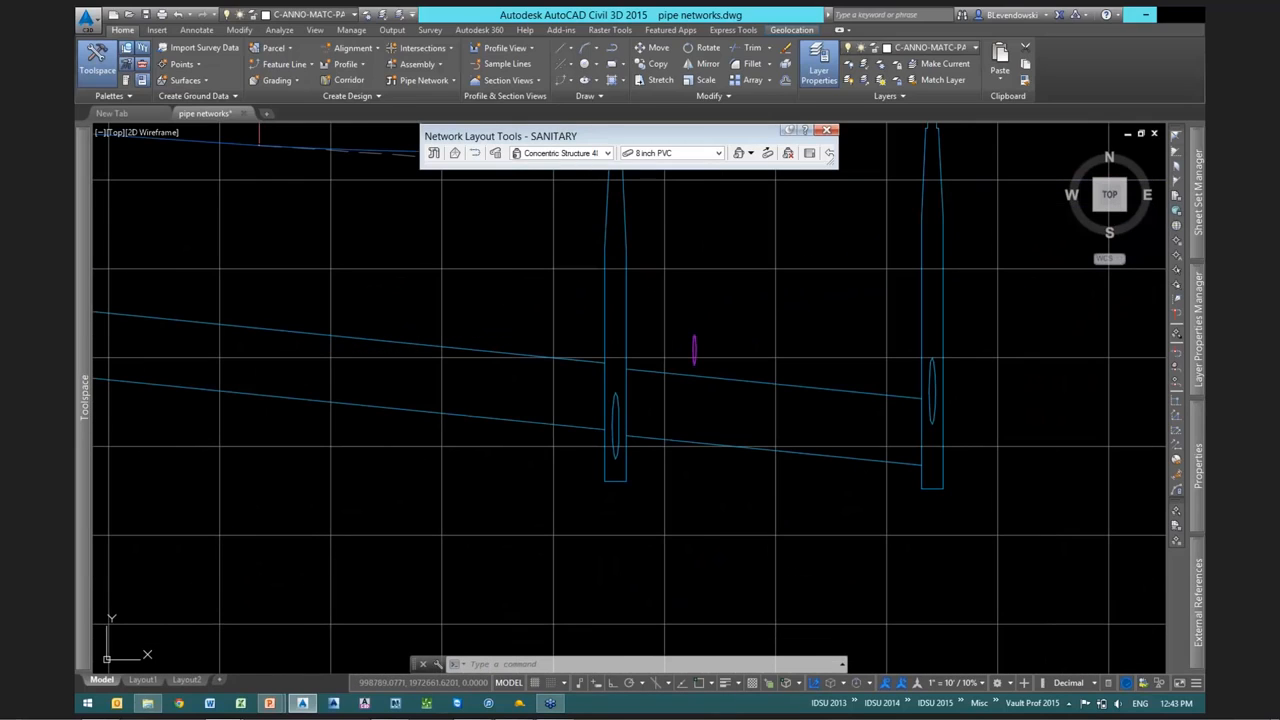
Set the sanitary pipe's object style back to Single Line (Sanitary) and clear the selection
{"action": "left_click", "coordinate": [700, 340]}
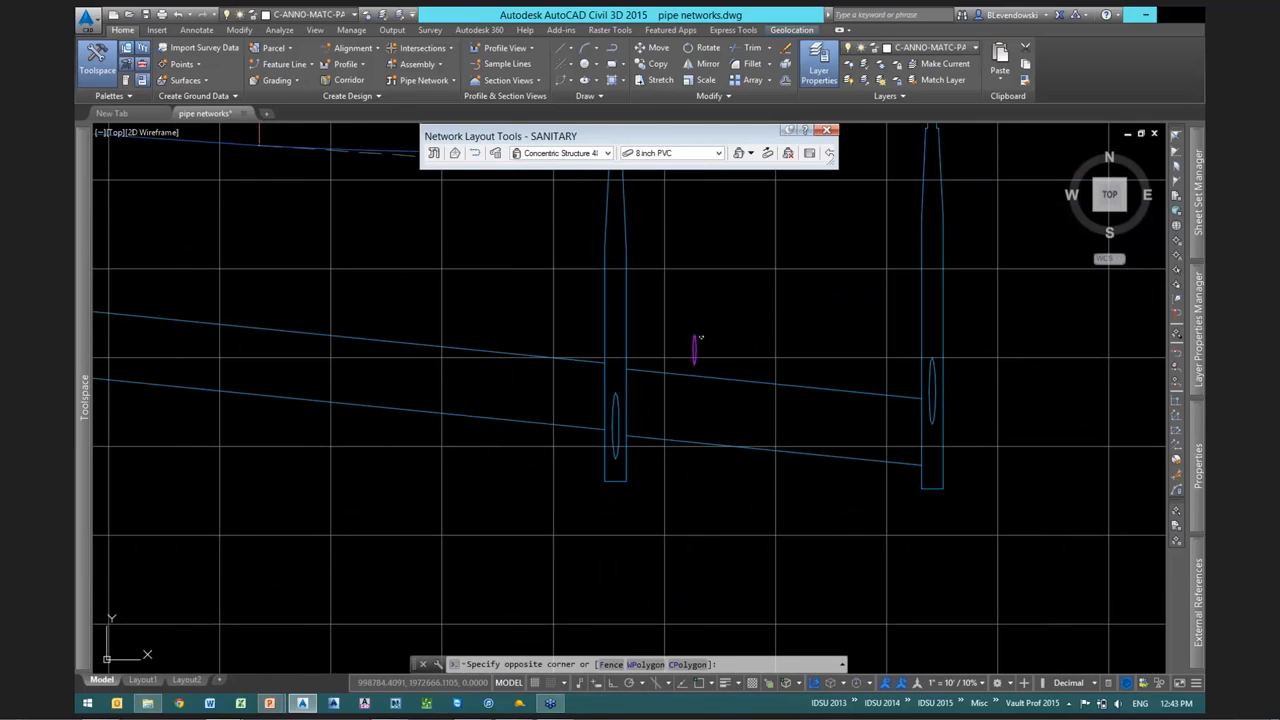
{"action": "key", "text": "Escape"}
{"action": "left_click", "coordinate": [697, 340]}
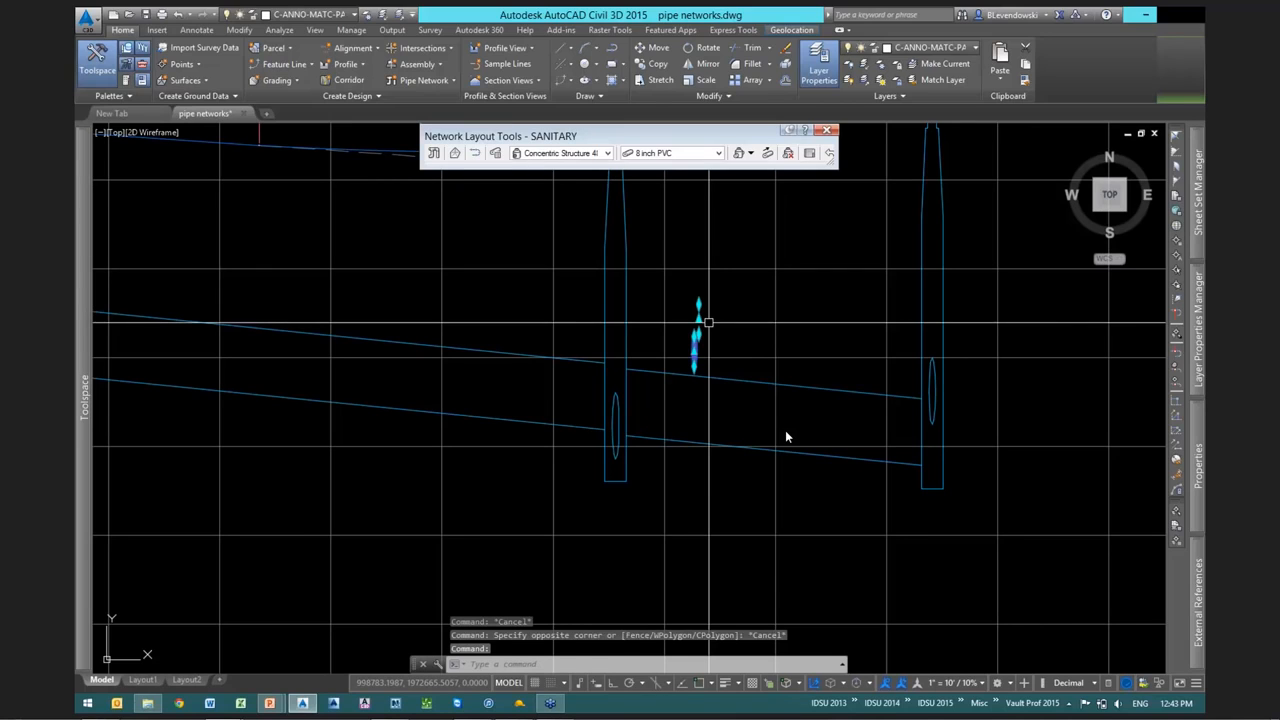
{"action": "right_click", "coordinate": [728, 303]}
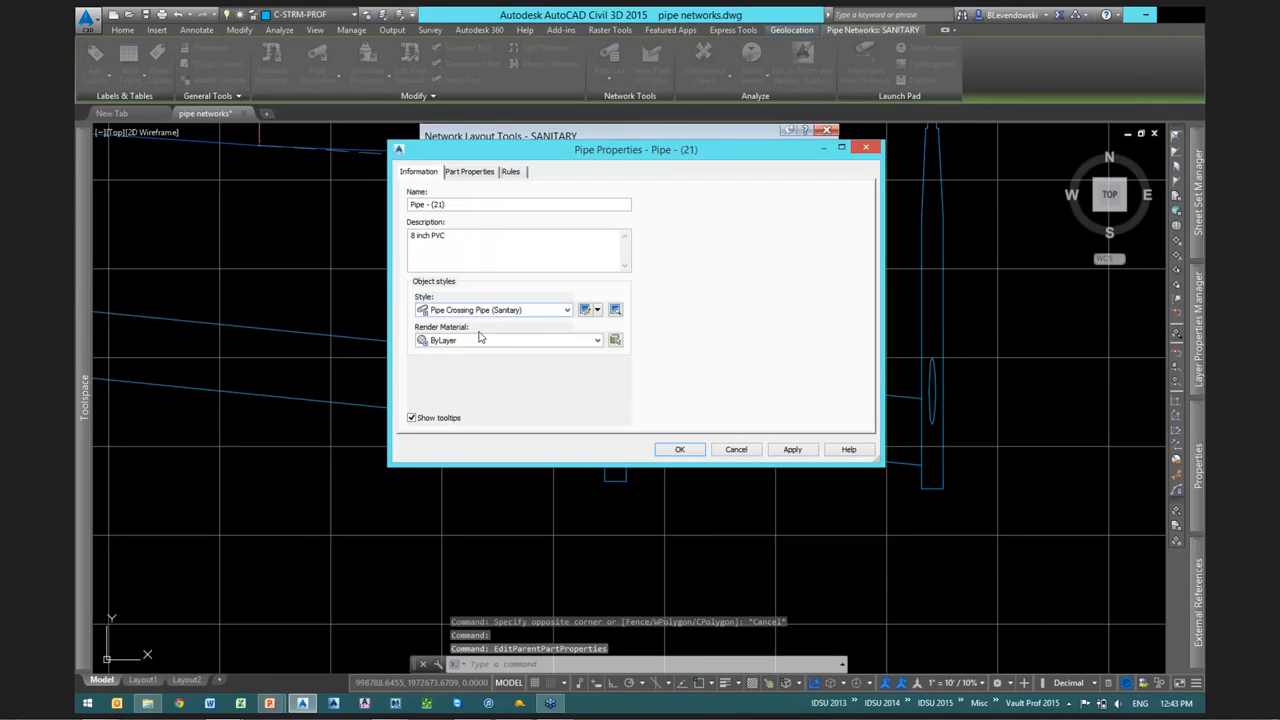
{"action": "left_click", "coordinate": [480, 310]}
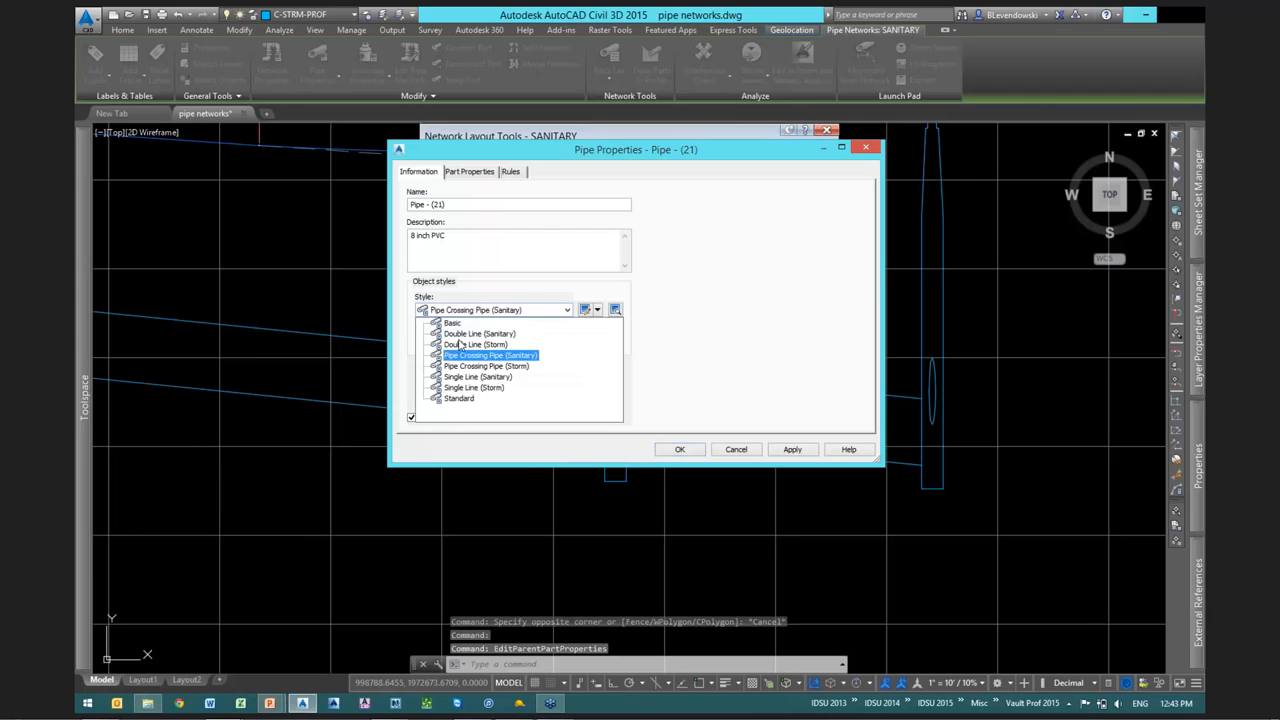
{"action": "left_click", "coordinate": [477, 376]}
{"action": "left_click", "coordinate": [679, 449]}
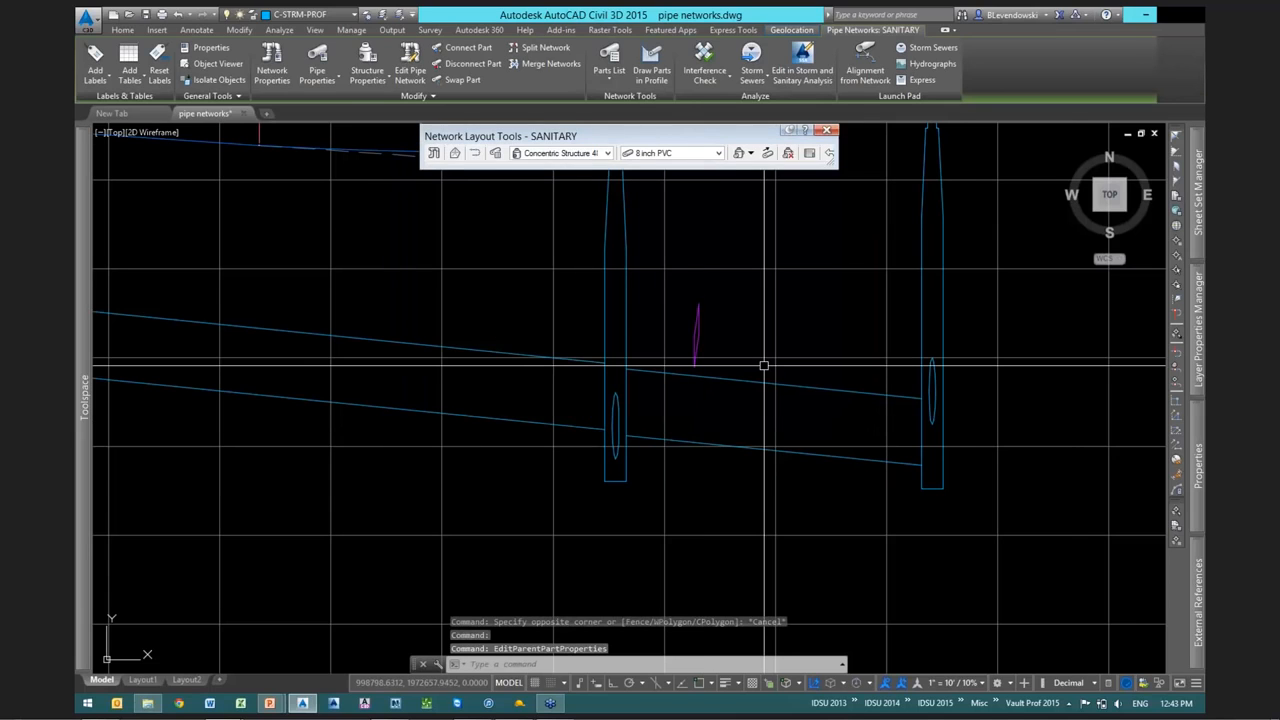
{"action": "key", "text": "Escape"}
{"action": "key", "text": "Escape"}
Override the 8 inch PVC sanitary pipe's style with Pipe Crossing Pipe (Sanitary) in the properties of profile view 7201
{"action": "middle_click_drag", "start_coordinate": [763, 320], "coordinate": [602, 367]}
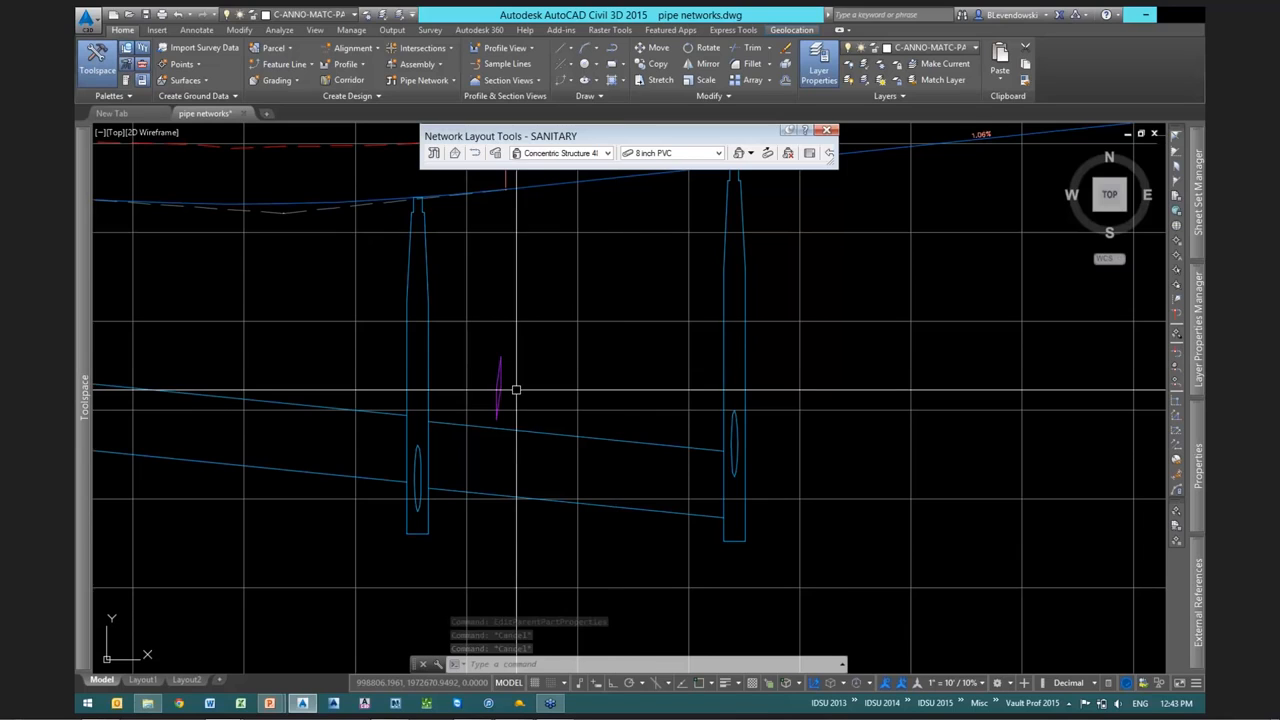
{"action": "scroll", "coordinate": [500, 385], "scroll_direction": "up", "scroll_amount": 2}
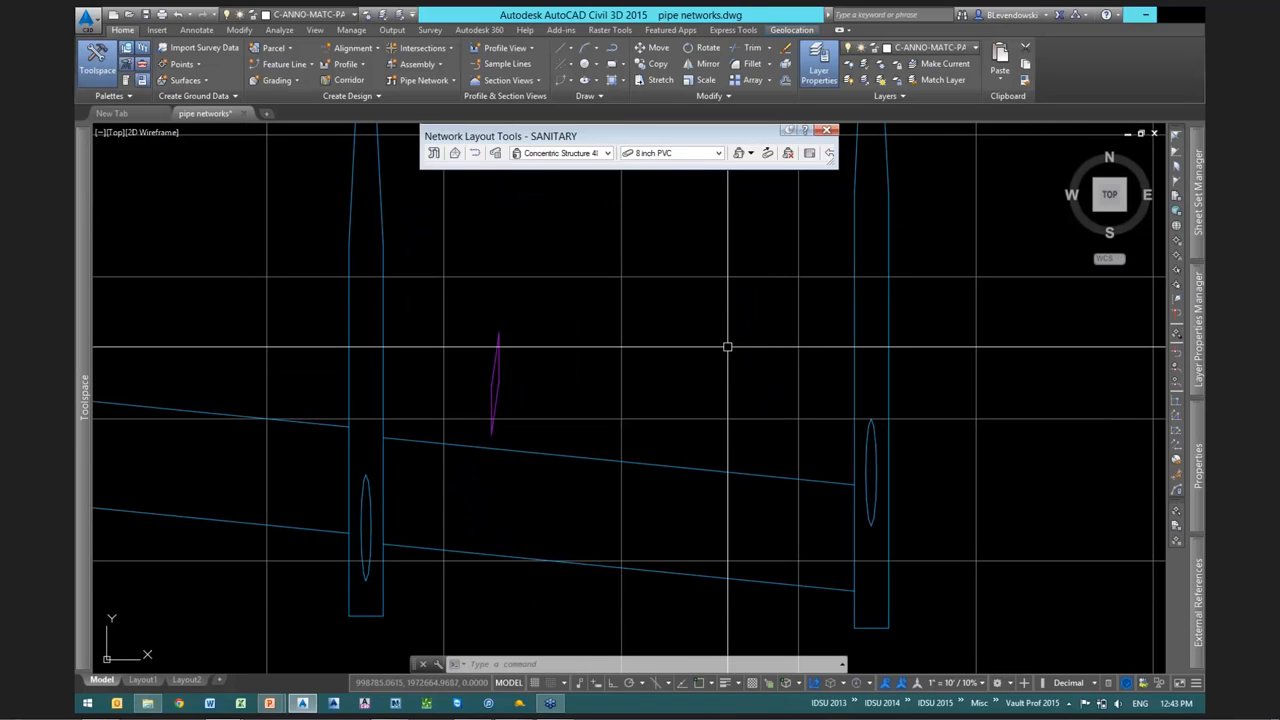
{"action": "left_click", "coordinate": [754, 323]}
{"action": "left_click", "coordinate": [671, 266]}
{"action": "right_click", "coordinate": [721, 246]}
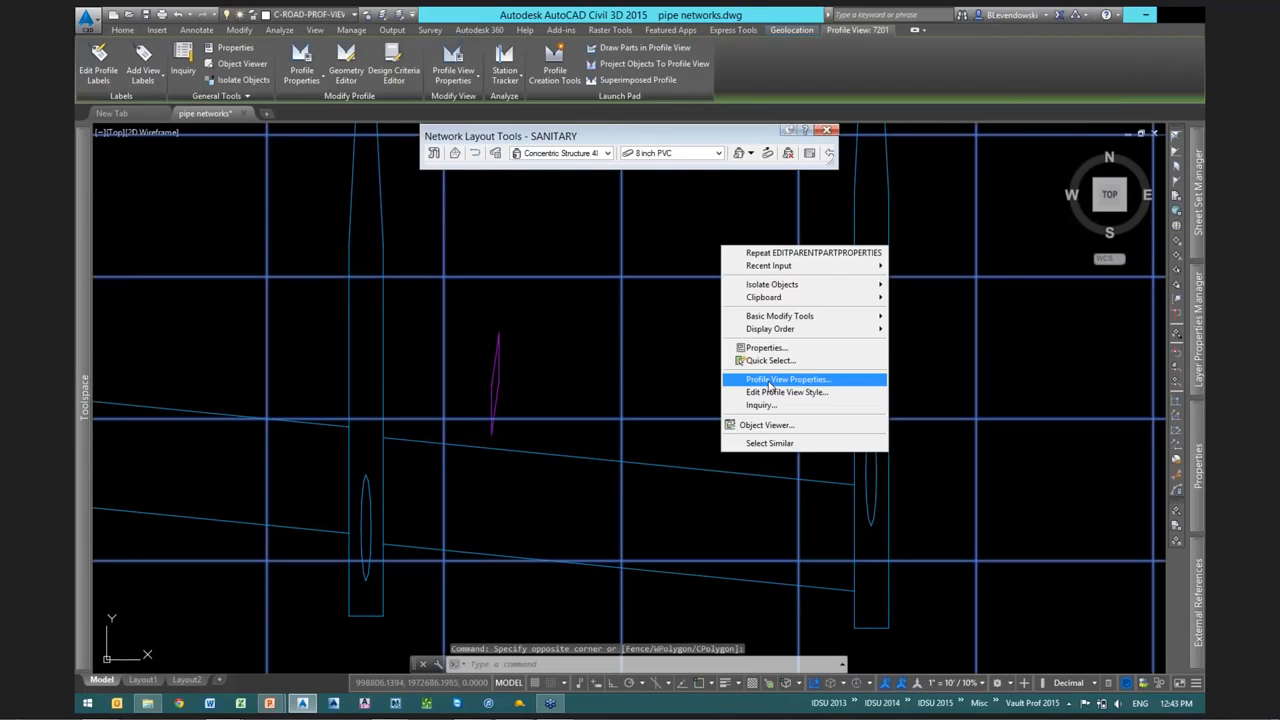
{"action": "left_click", "coordinate": [769, 381]}
{"action": "left_click", "coordinate": [576, 393]}
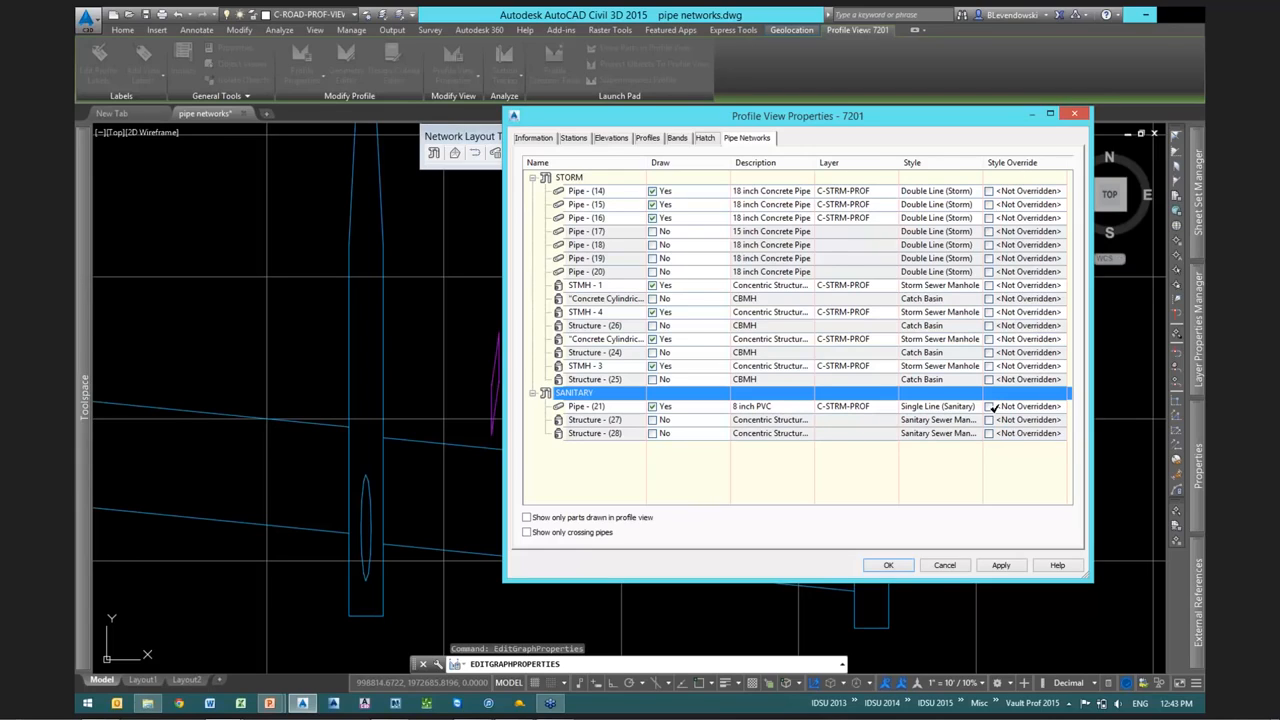
{"action": "left_click", "coordinate": [990, 406]}
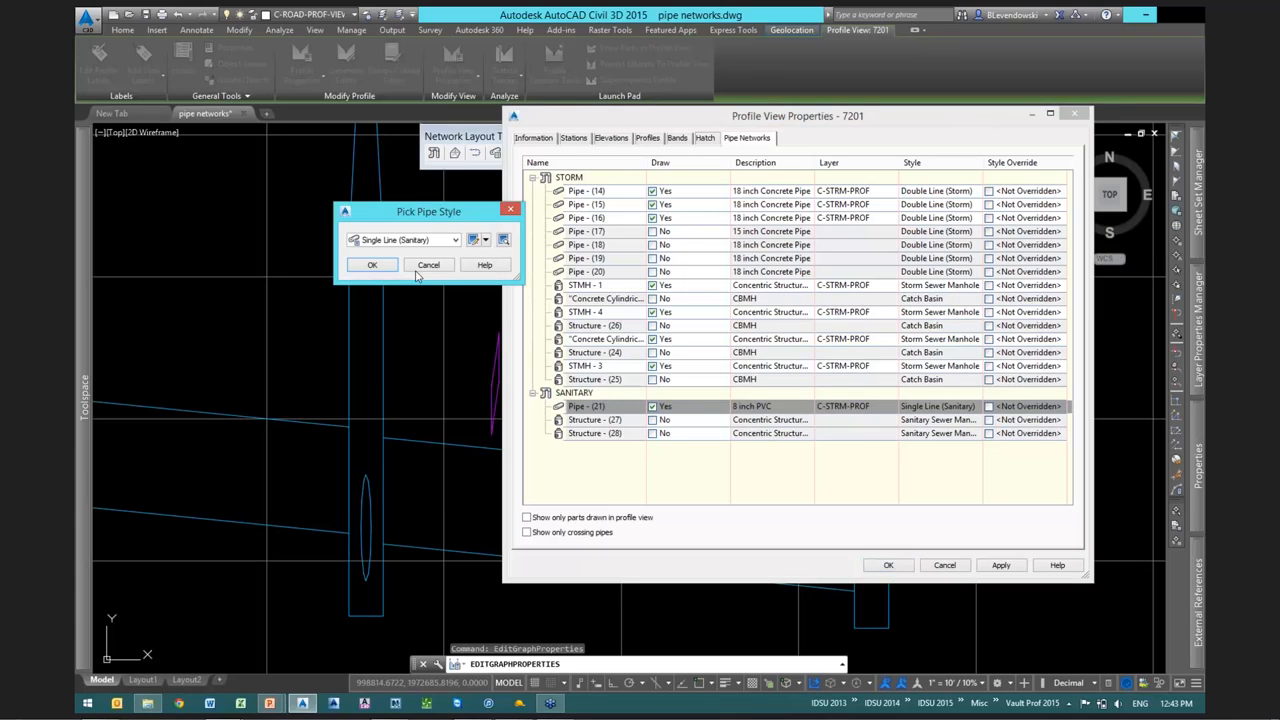
{"action": "left_click", "coordinate": [413, 240]}
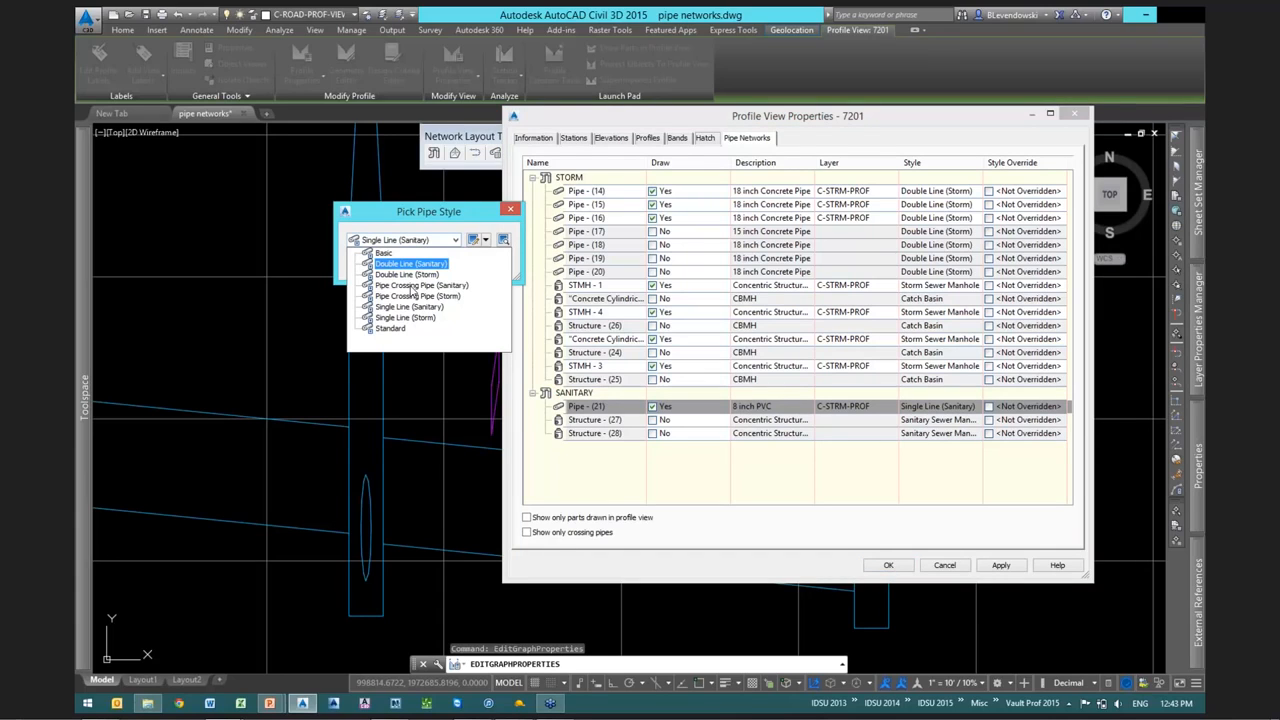
{"action": "left_click", "coordinate": [412, 285]}
{"action": "key", "text": "Return"}
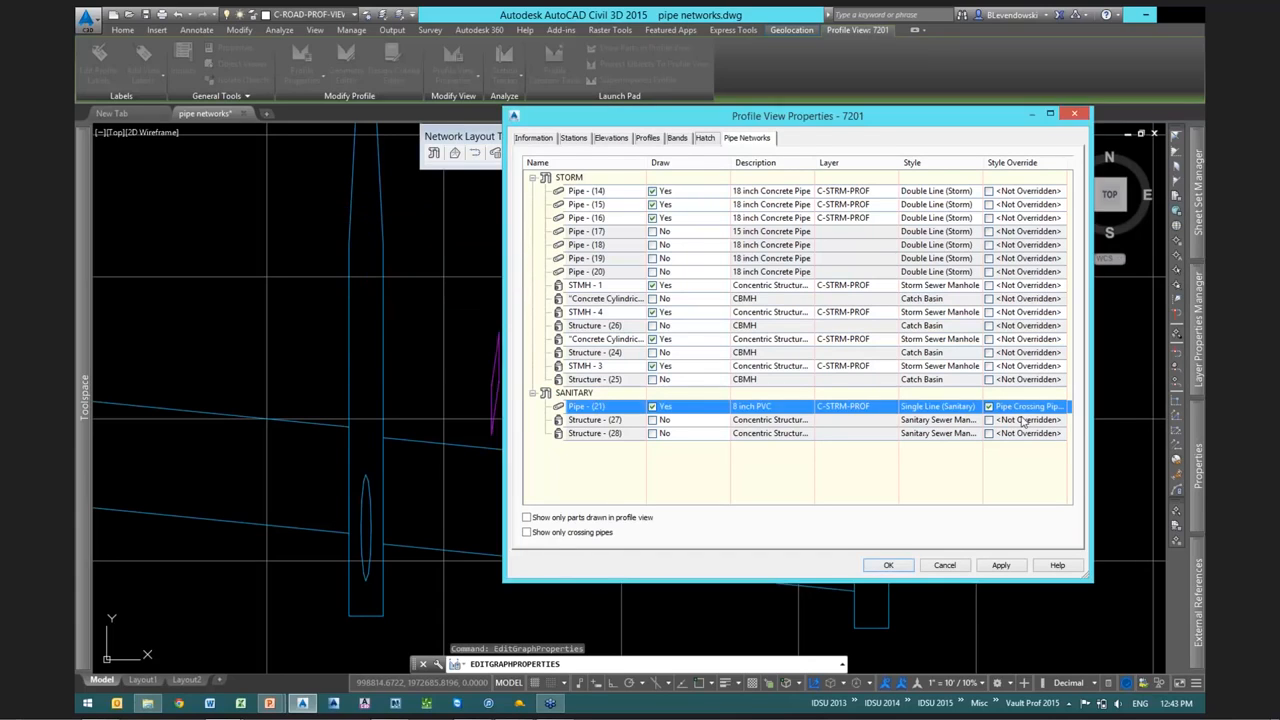
{"action": "left_click", "coordinate": [884, 571]}
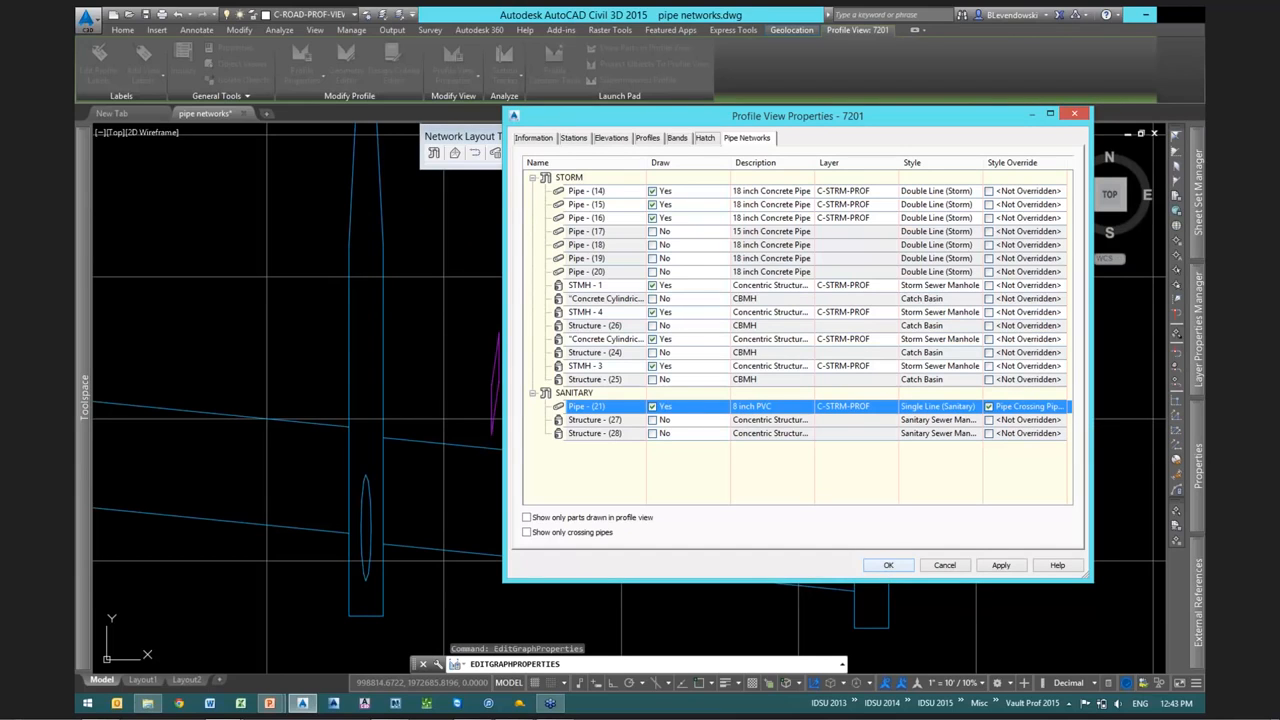
Check the sanitary pipe's display at the profile crossing and in plan beside STMH - 3, and select it in plan
{"action": "scroll", "coordinate": [523, 420], "scroll_direction": "up", "scroll_amount": 4}
{"action": "scroll", "coordinate": [515, 345], "scroll_direction": "down", "scroll_amount": 4}
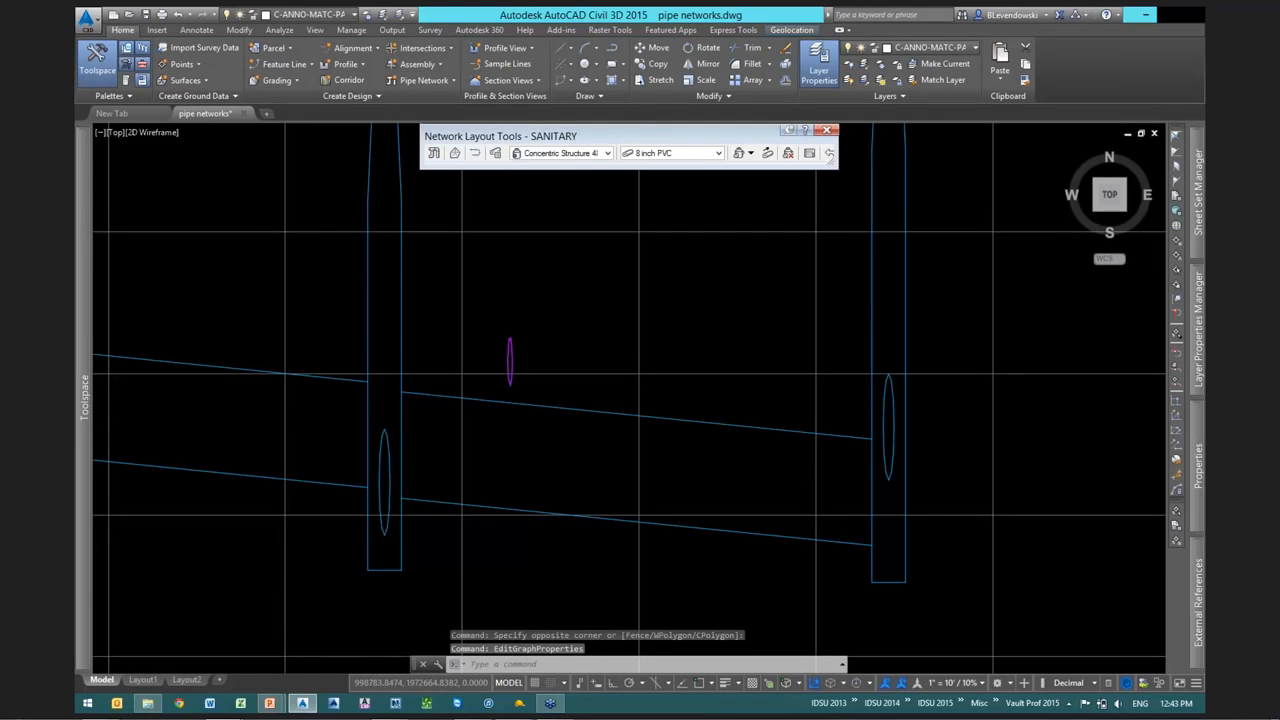
{"action": "scroll", "coordinate": [586, 334], "scroll_direction": "down", "scroll_amount": 4}
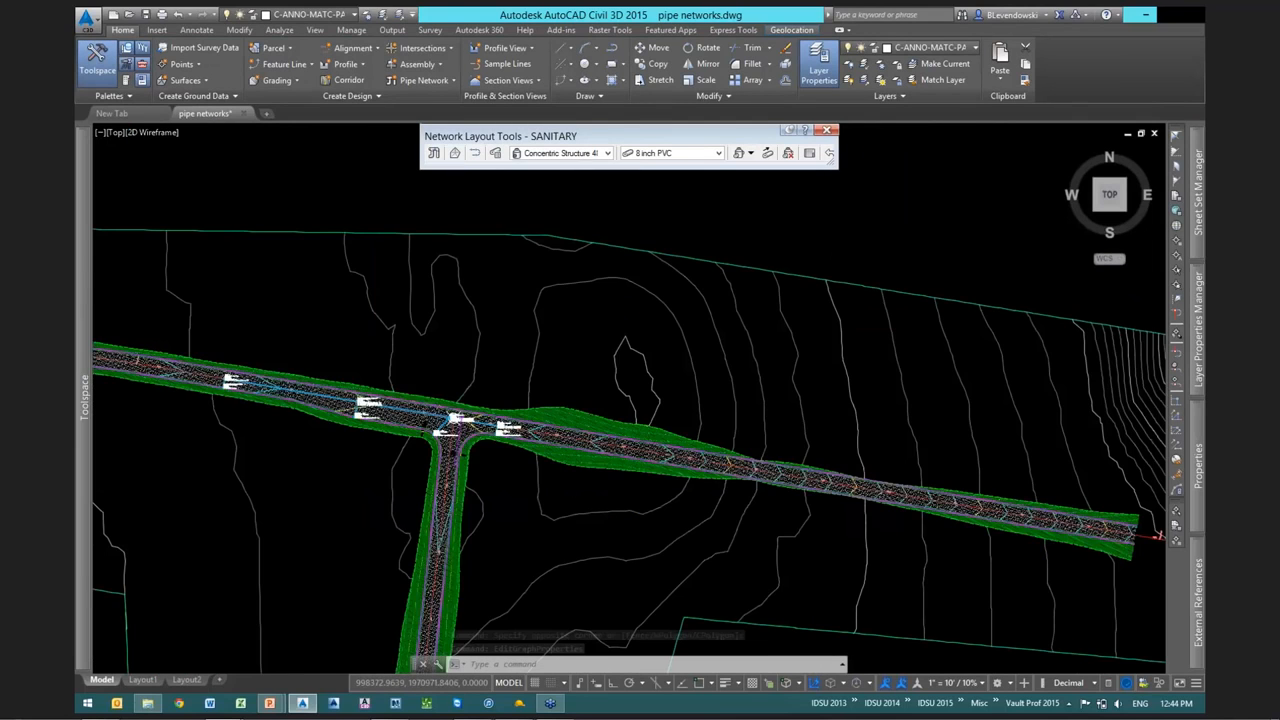
{"action": "scroll", "coordinate": [425, 365], "scroll_direction": "up", "scroll_amount": 3}
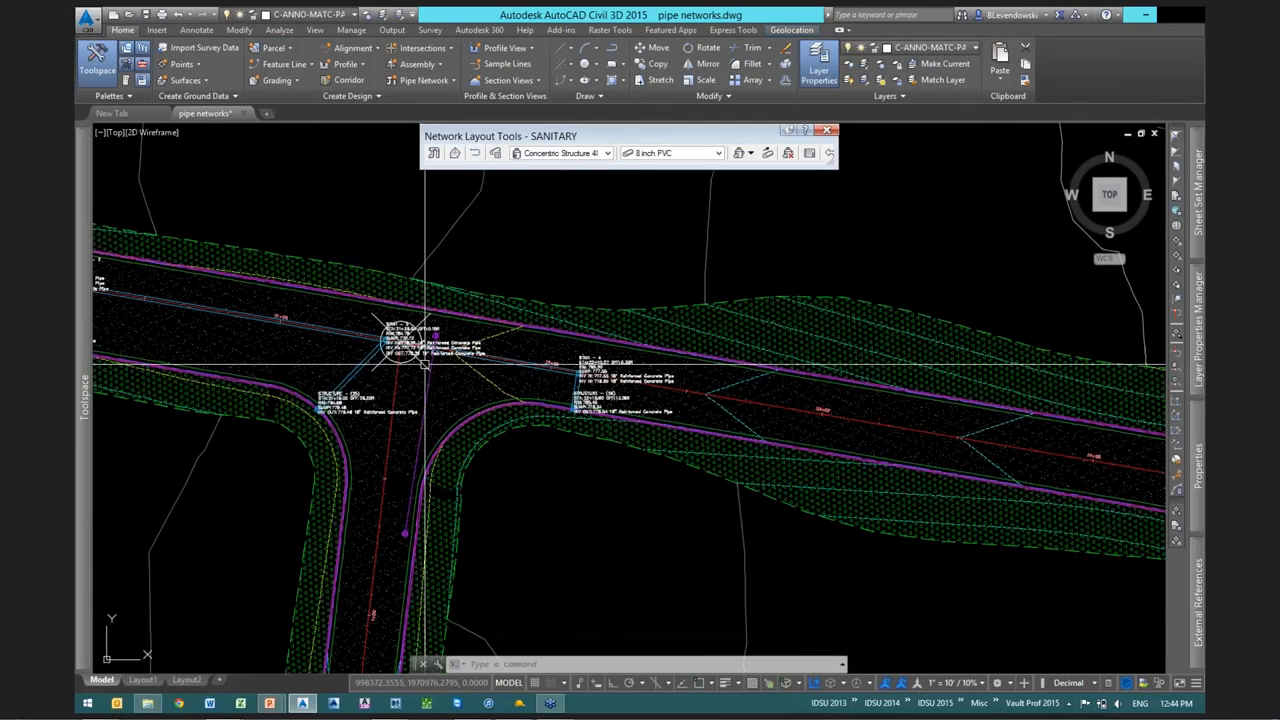
{"action": "scroll", "coordinate": [430, 360], "scroll_direction": "up", "scroll_amount": 5}
{"action": "scroll", "coordinate": [527, 484], "scroll_direction": "down", "scroll_amount": 5}
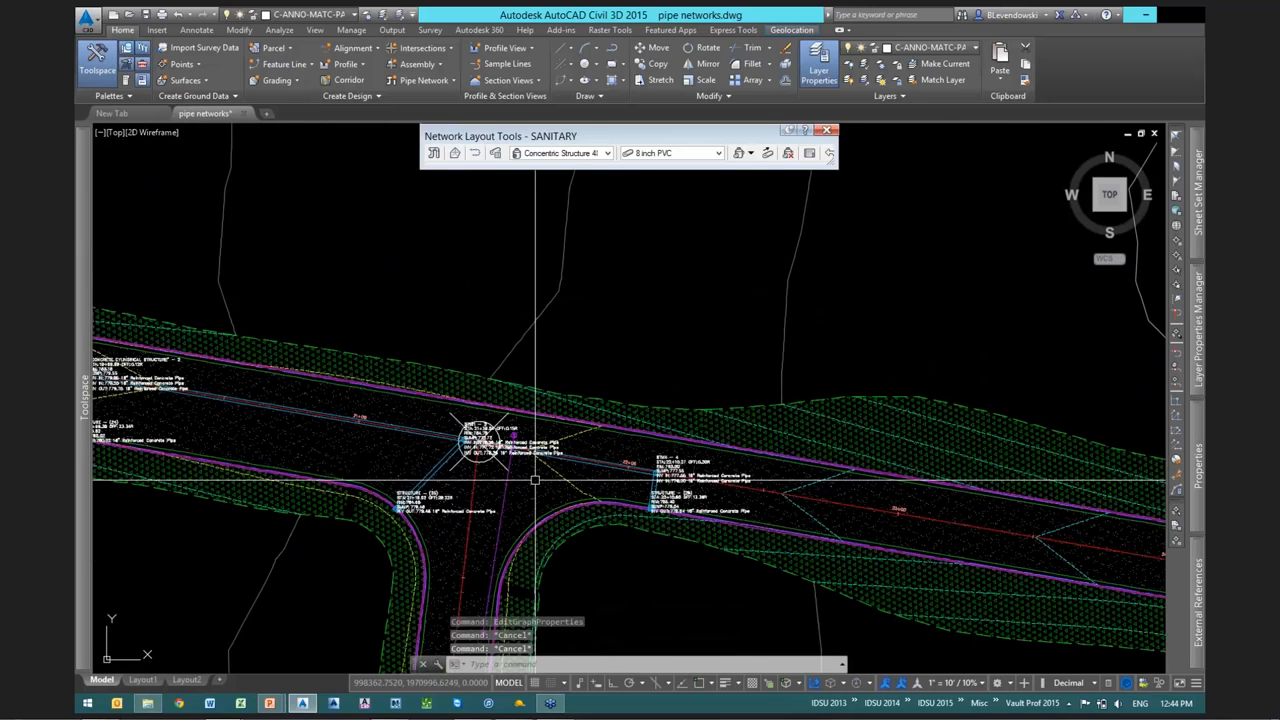
{"action": "scroll", "coordinate": [620, 465], "scroll_direction": "up", "scroll_amount": 3}
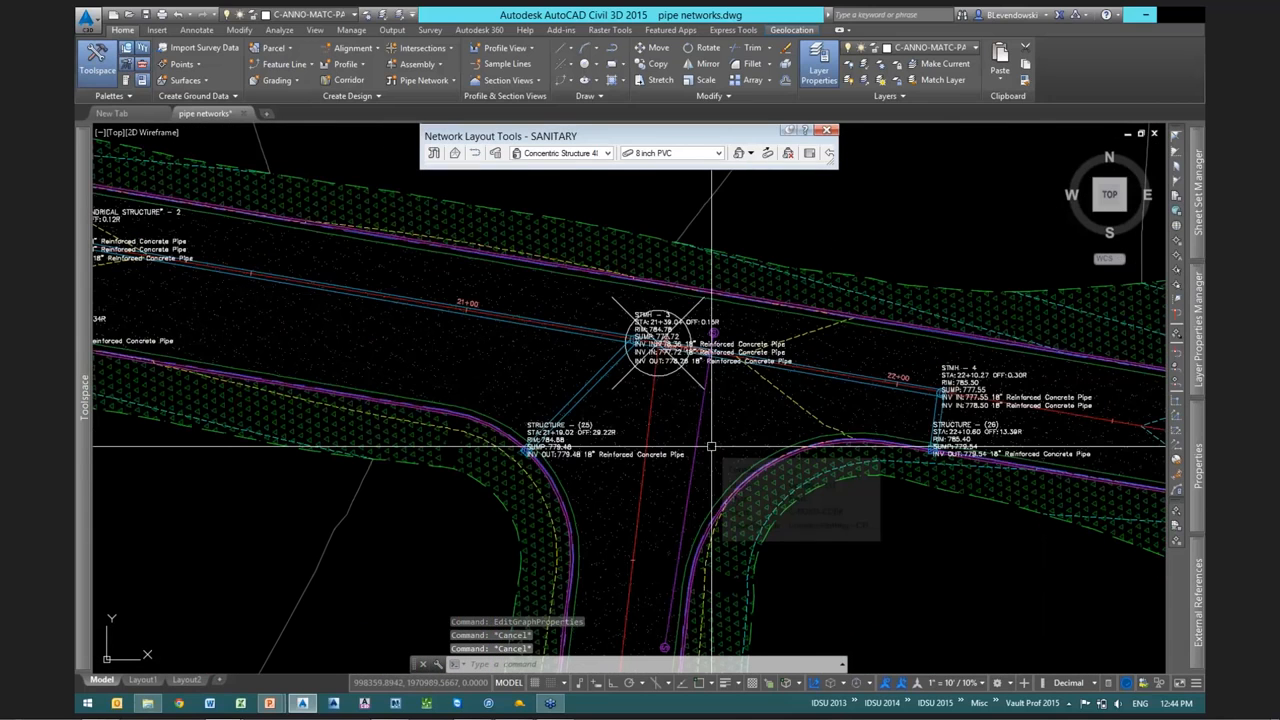
{"action": "left_click", "coordinate": [706, 440]}
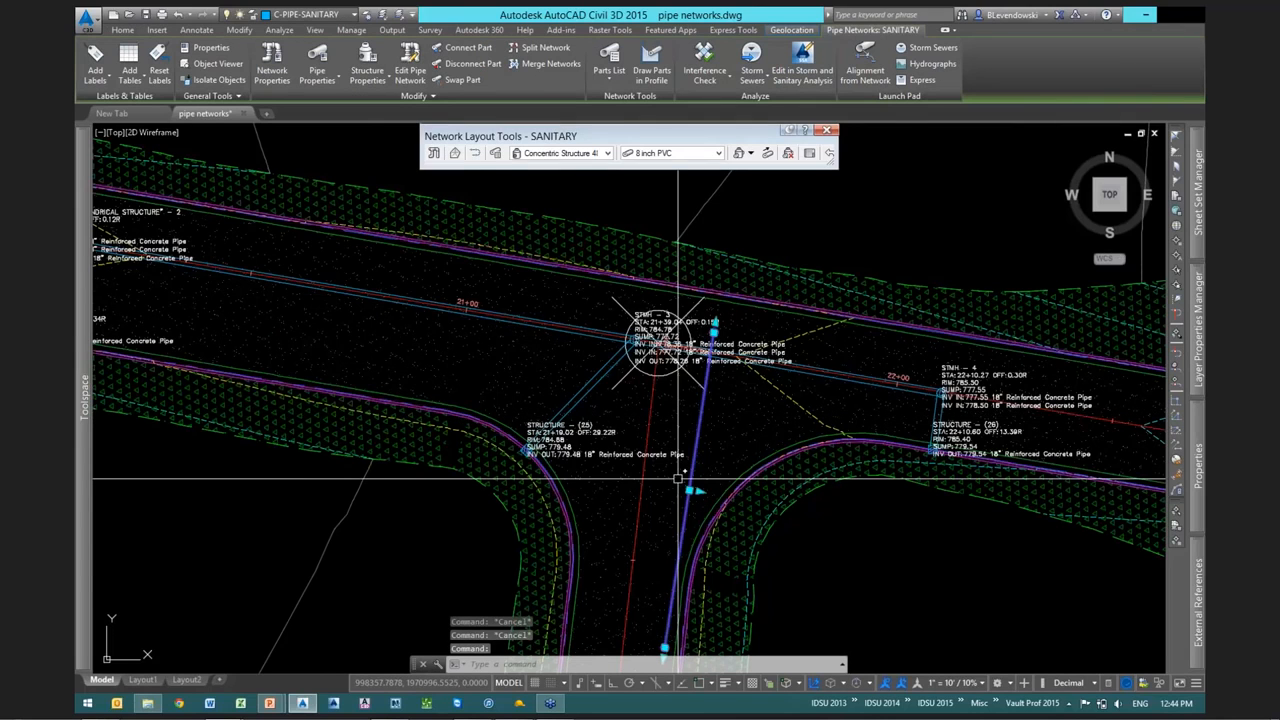
Review the style overrides of the STORM and SANITARY parts in the properties of profile view 7201
{"action": "scroll", "coordinate": [680, 487], "scroll_direction": "down", "scroll_amount": 3}
{"action": "scroll", "coordinate": [680, 487], "scroll_direction": "down", "scroll_amount": 5}
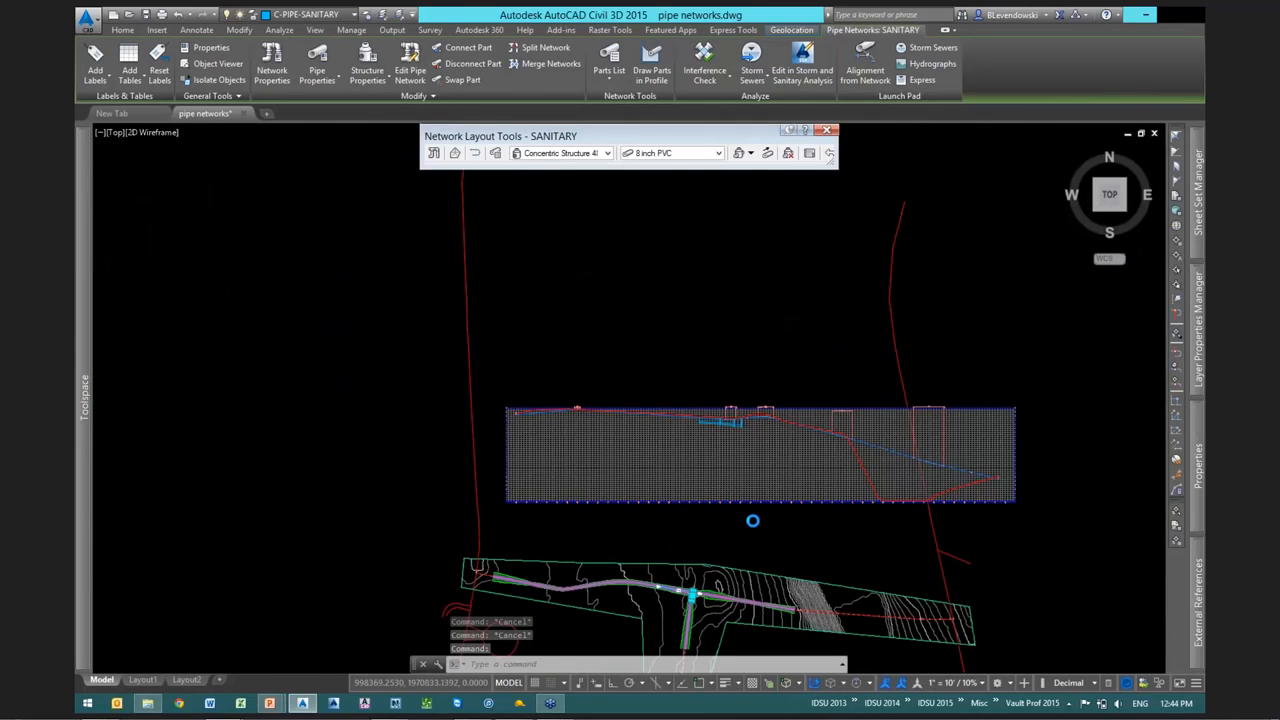
{"action": "scroll", "coordinate": [608, 430], "scroll_direction": "up", "scroll_amount": 5}
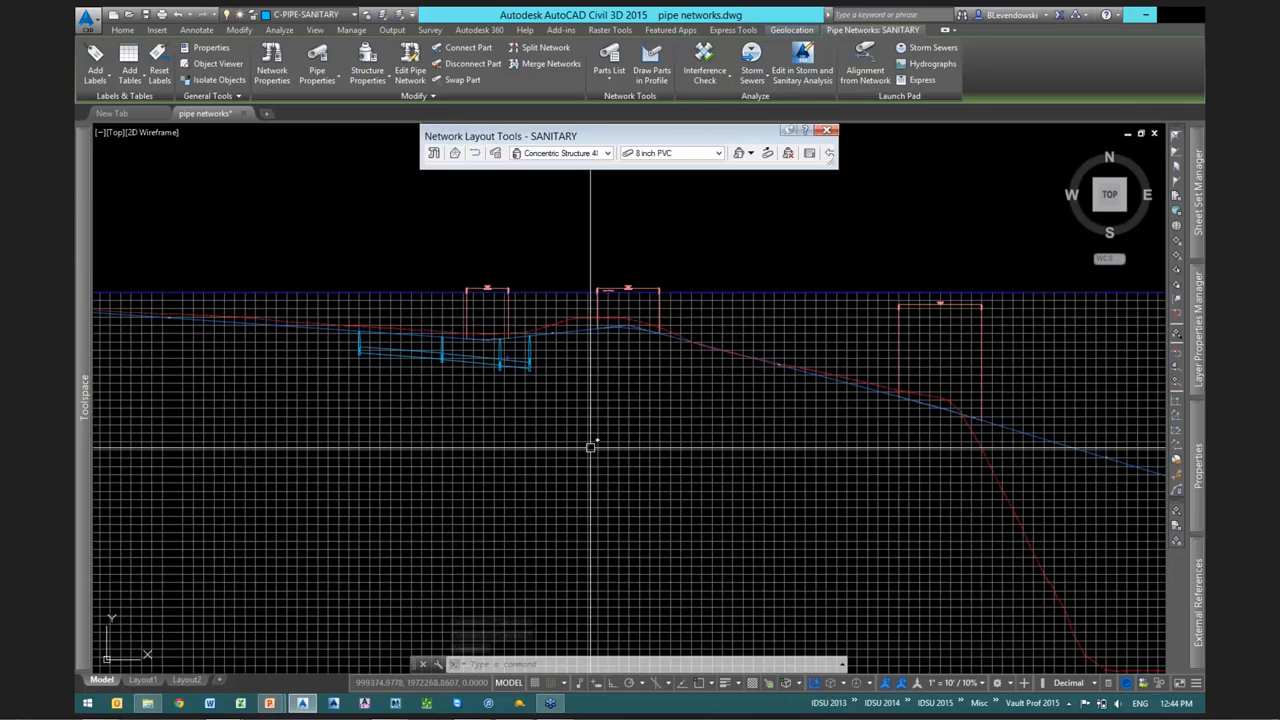
{"action": "left_click", "coordinate": [608, 423]}
{"action": "right_click", "coordinate": [665, 410]}
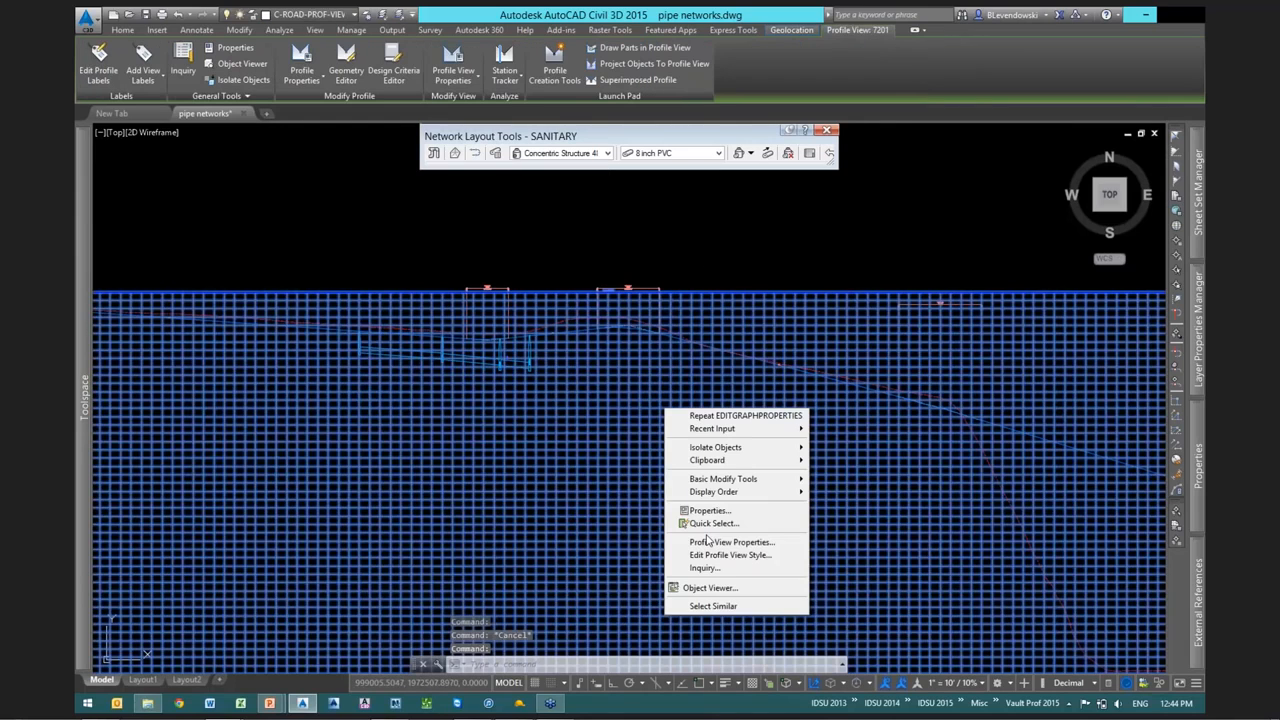
{"action": "left_click", "coordinate": [745, 416]}
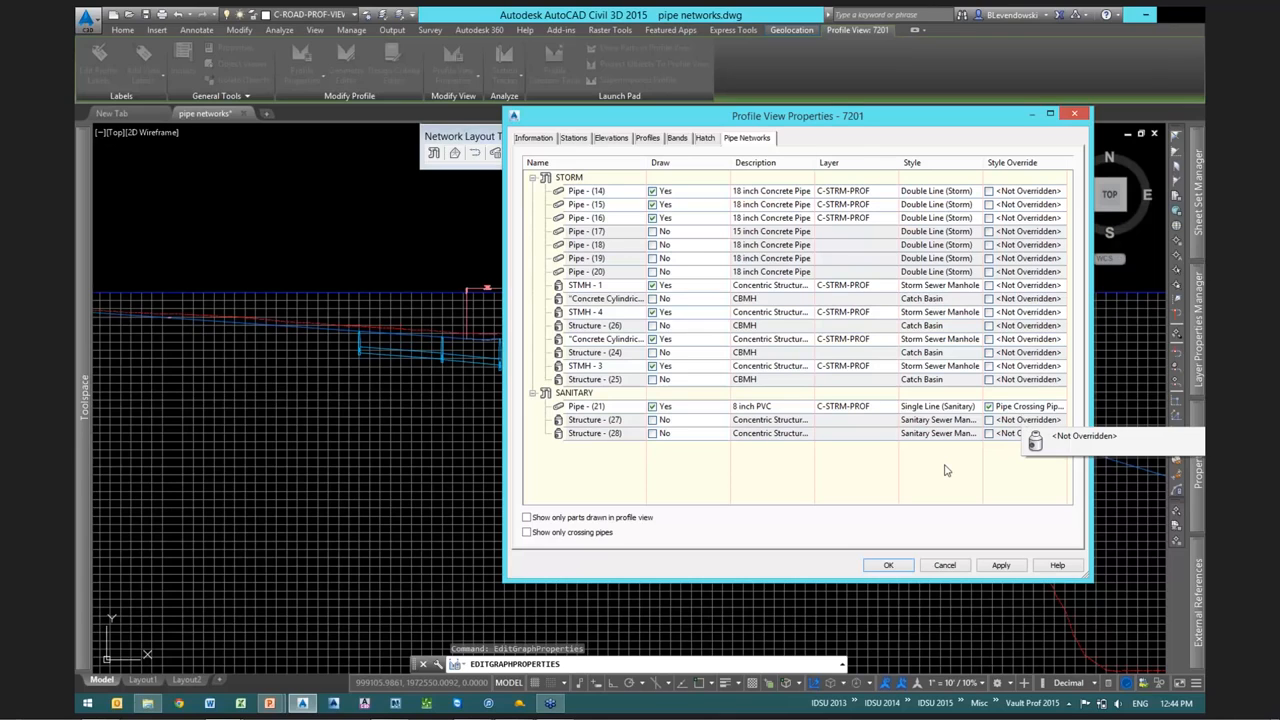
{"action": "key", "text": "Return"}
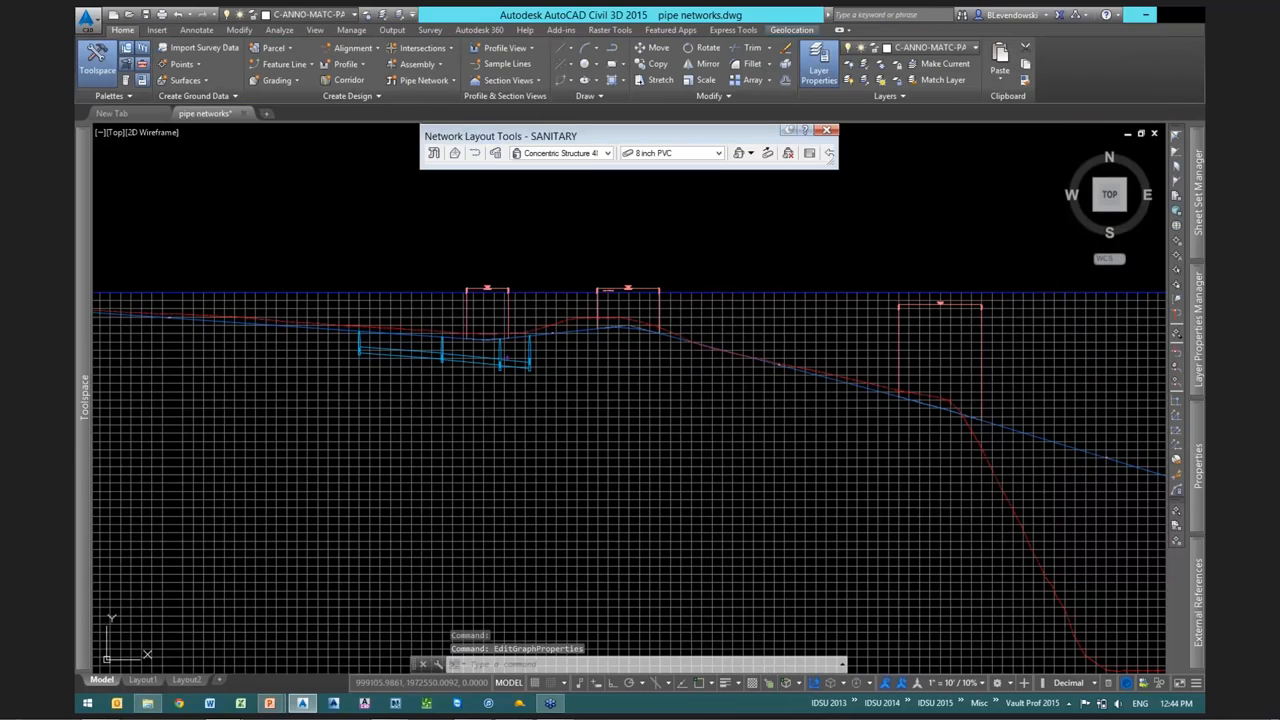
{"action": "key", "text": "Escape"}
{"action": "key", "text": "Escape"}
Regenerate the whole drawing to refresh the sanitary pipe crossing beside the storm manhole in the profile view
{"action": "scroll", "coordinate": [508, 354], "scroll_direction": "up", "scroll_amount": 7}
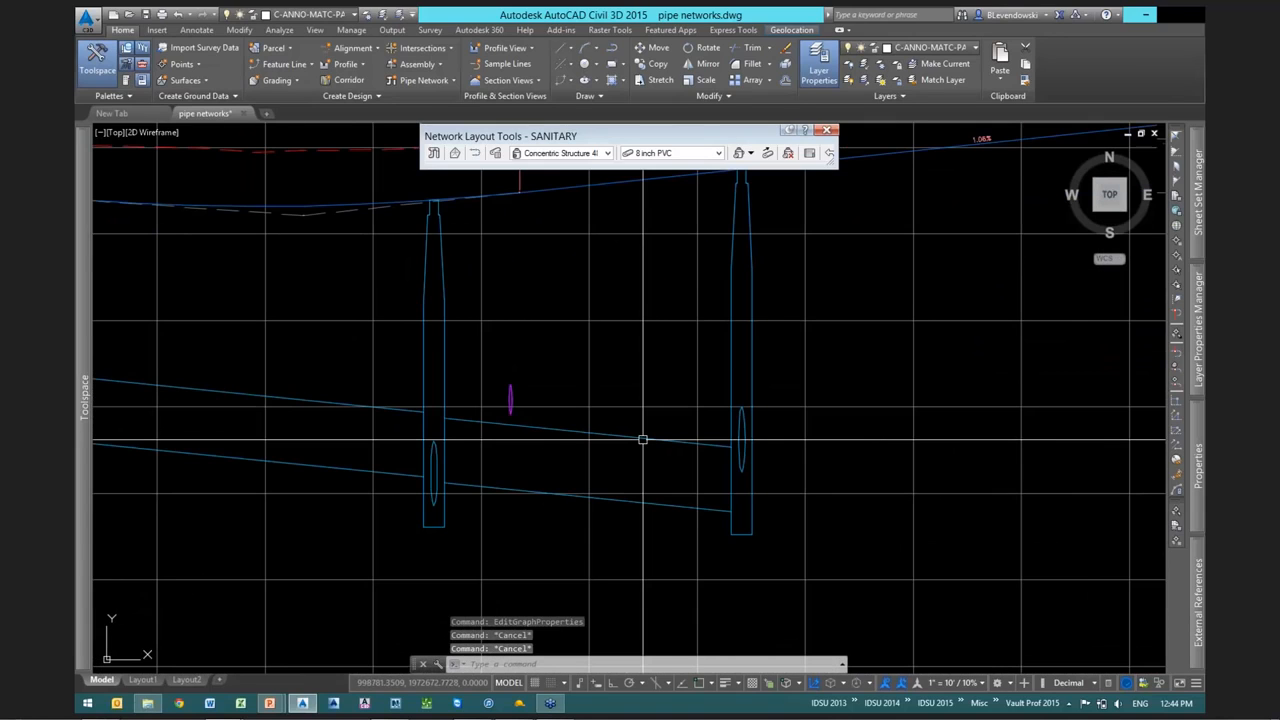
{"action": "scroll", "coordinate": [771, 408], "scroll_direction": "down", "scroll_amount": 2}
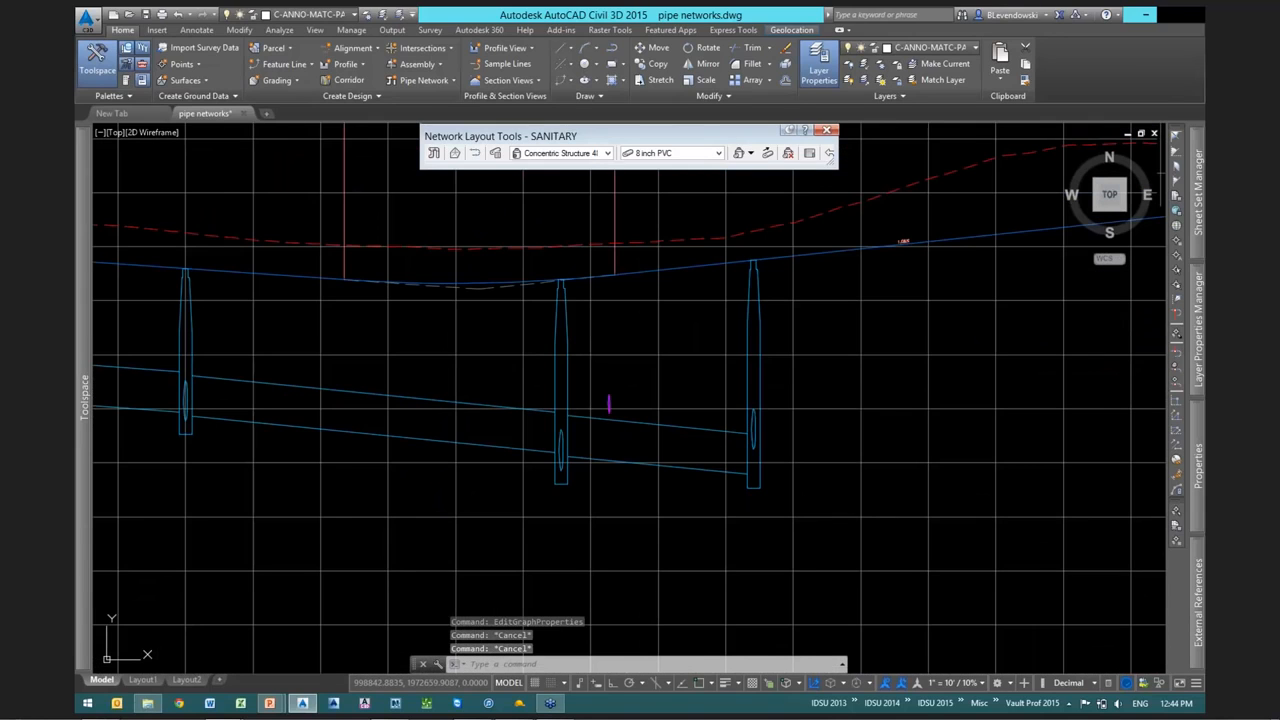
{"action": "middle_click_drag", "start_coordinate": [771, 562], "coordinate": [868, 329]}
{"action": "scroll", "coordinate": [660, 457], "scroll_direction": "down", "scroll_amount": 4}
{"action": "middle_click_drag", "start_coordinate": [632, 569], "coordinate": [633, 529]}
{"action": "scroll", "coordinate": [688, 361], "scroll_direction": "up", "scroll_amount": 4}
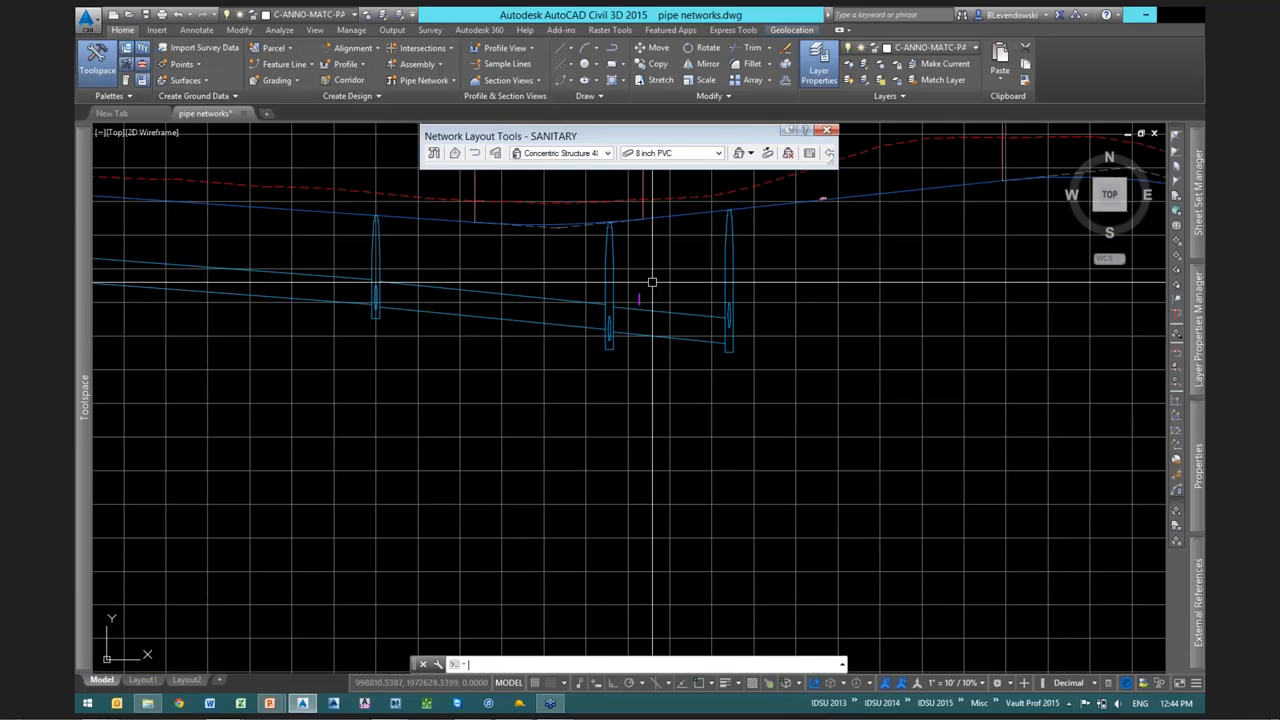
{"action": "key", "text": "Escape"}
{"action": "type", "text": "rea"}
{"action": "key", "text": "Return"}
{"action": "key", "text": "Escape"}
Examine the inside and outside wall outlines of the sanitary pipe crossing in the profile view
{"action": "scroll", "coordinate": [657, 323], "scroll_direction": "up", "scroll_amount": 5}
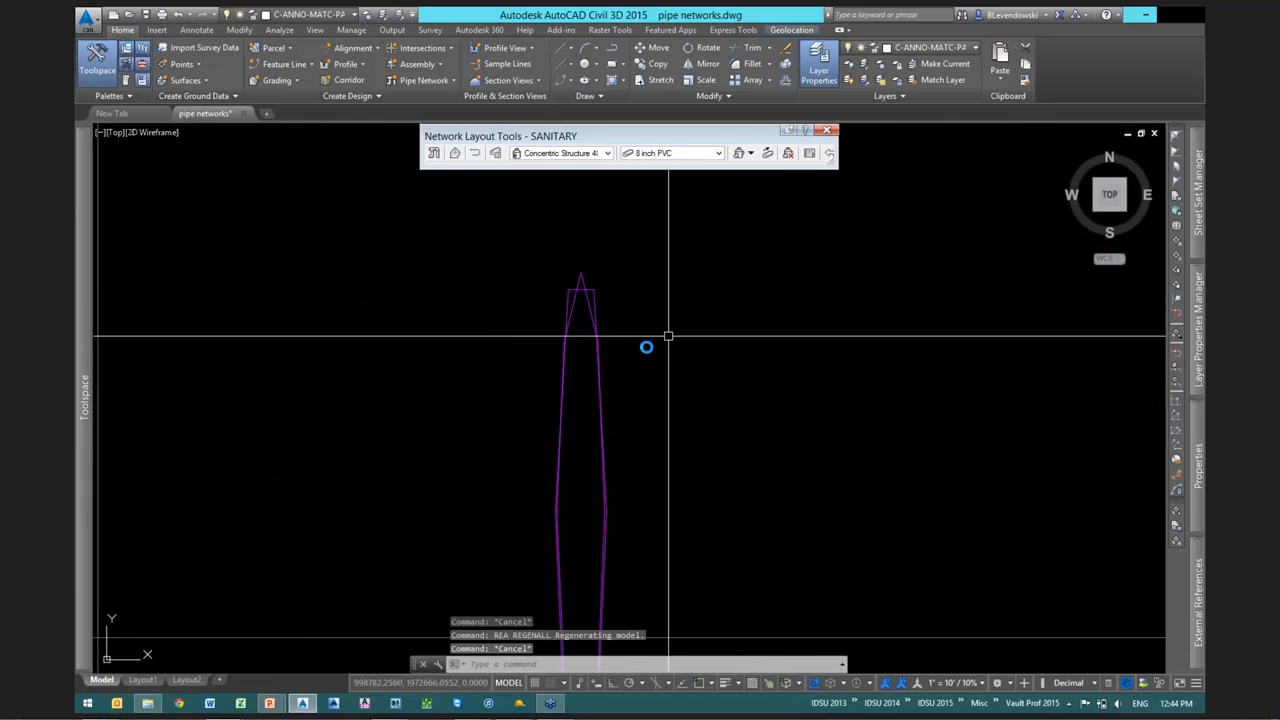
{"action": "scroll", "coordinate": [634, 337], "scroll_direction": "down", "scroll_amount": 4}
{"action": "scroll", "coordinate": [633, 339], "scroll_direction": "up", "scroll_amount": 2}
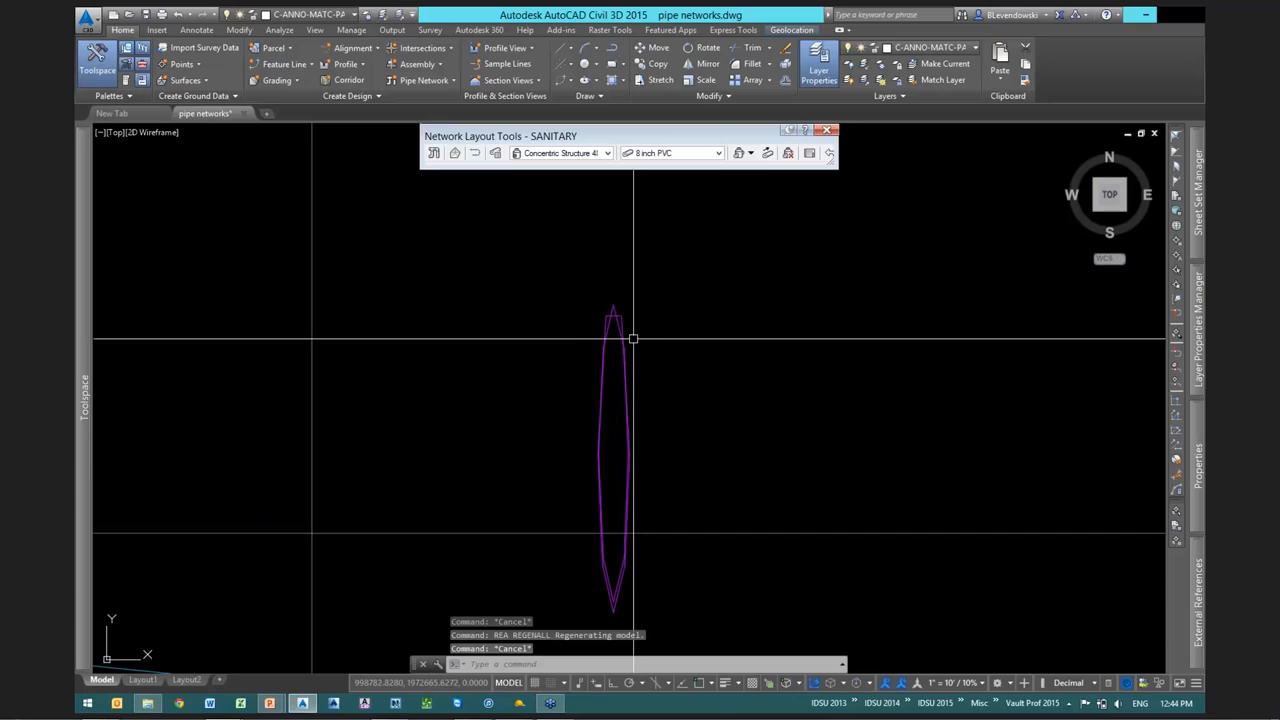
{"action": "scroll", "coordinate": [633, 339], "scroll_direction": "up", "scroll_amount": 1}
{"action": "scroll", "coordinate": [652, 330], "scroll_direction": "down", "scroll_amount": 1}
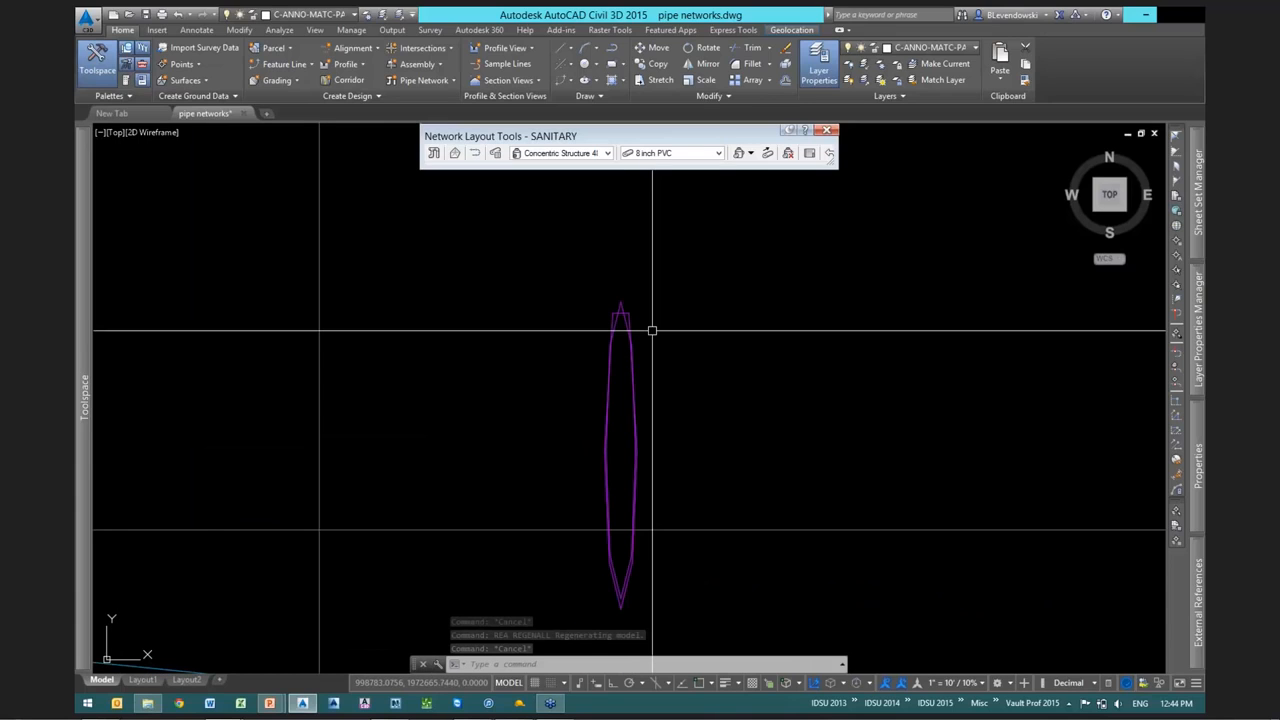
{"action": "scroll", "coordinate": [652, 330], "scroll_direction": "down", "scroll_amount": 1}
{"action": "key", "text": "Escape"}
{"action": "key", "text": "Escape"}
{"action": "mouse_move", "coordinate": [775, 383]}
{"action": "middle_mouse_down"}
{"action": "mouse_move", "coordinate": [669, 363]}
{"action": "mouse_move", "coordinate": [780, 401]}
{"action": "middle_mouse_up"}
{"action": "scroll", "coordinate": [635, 380], "scroll_direction": "up", "scroll_amount": 1}
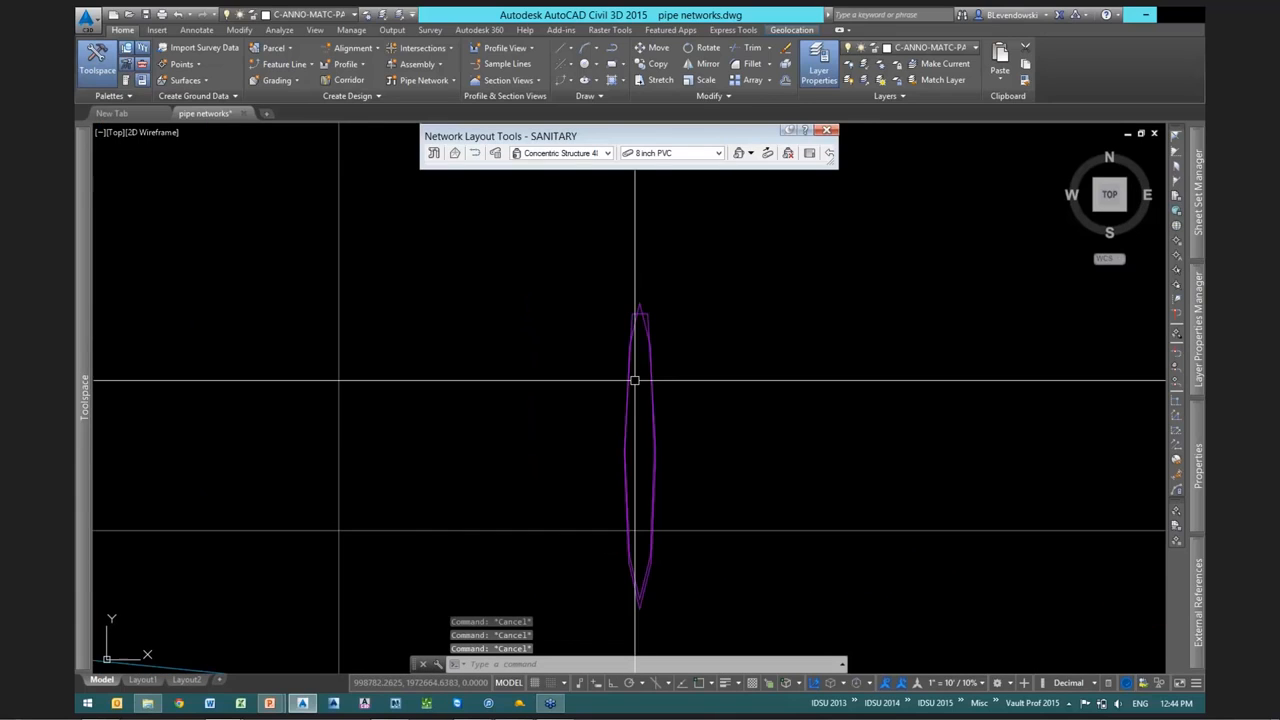
{"action": "middle_click_drag", "start_coordinate": [771, 355], "coordinate": [720, 349]}
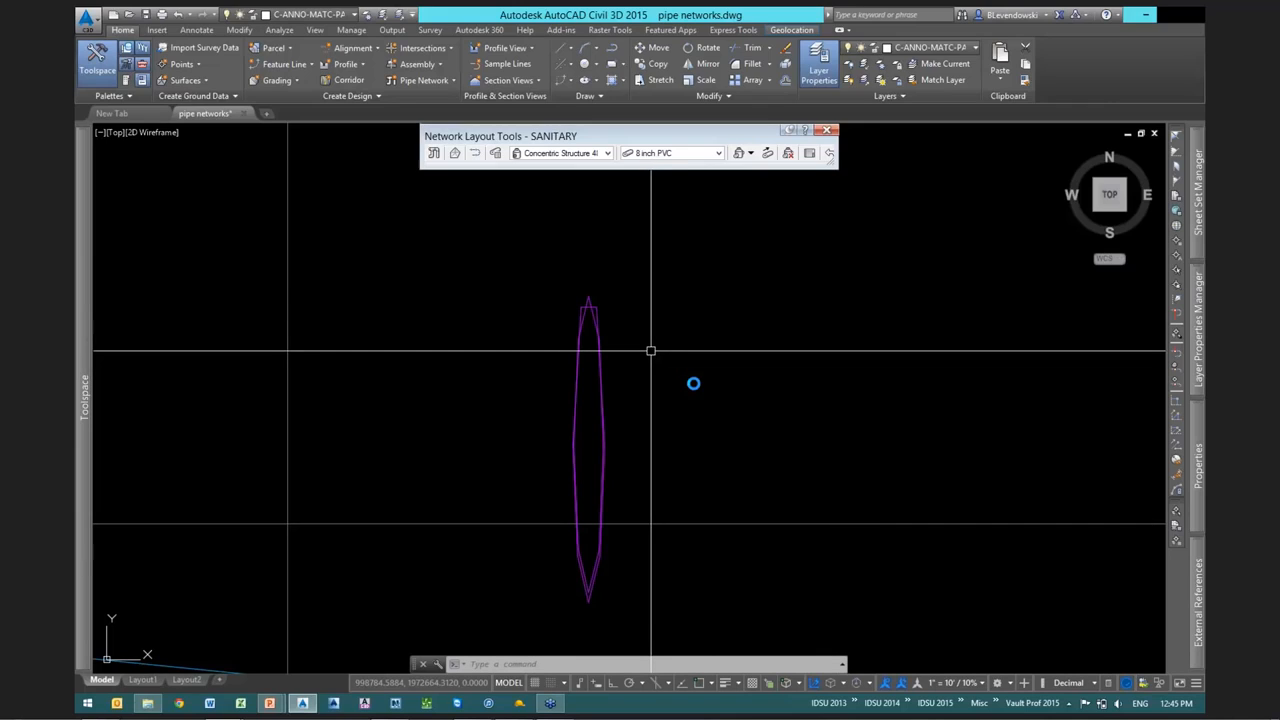
{"action": "middle_click_drag", "start_coordinate": [706, 409], "coordinate": [691, 384]}
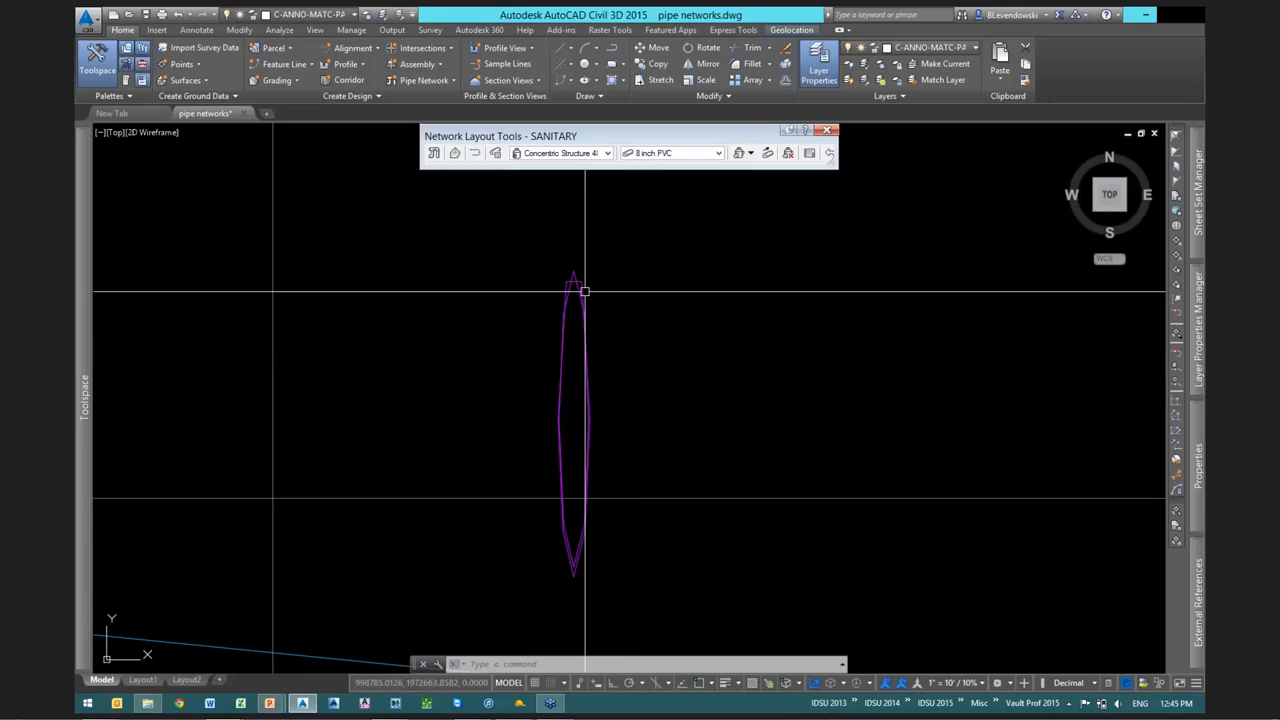
{"action": "scroll", "coordinate": [585, 291], "scroll_direction": "up", "scroll_amount": 5}
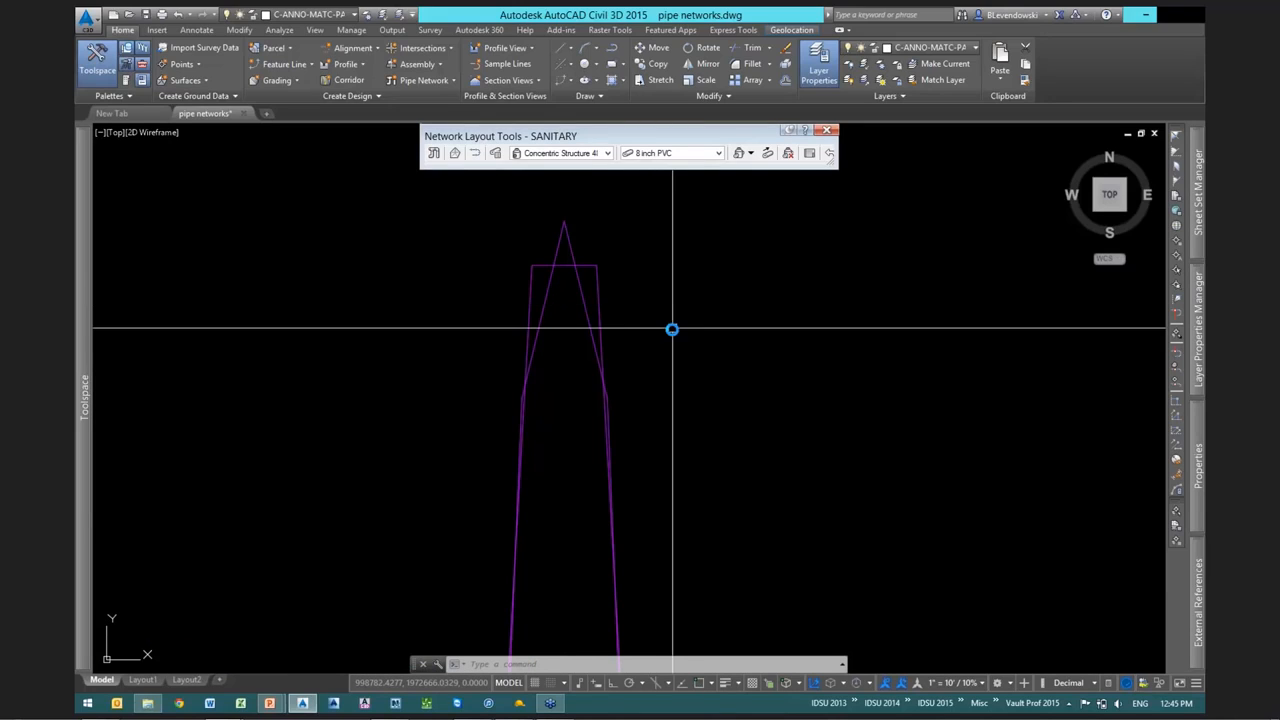
{"action": "scroll", "coordinate": [672, 329], "scroll_direction": "down", "scroll_amount": 6}
{"action": "key", "text": "Escape"}
{"action": "key", "text": "Escape"}
{"action": "key", "text": "Escape"}
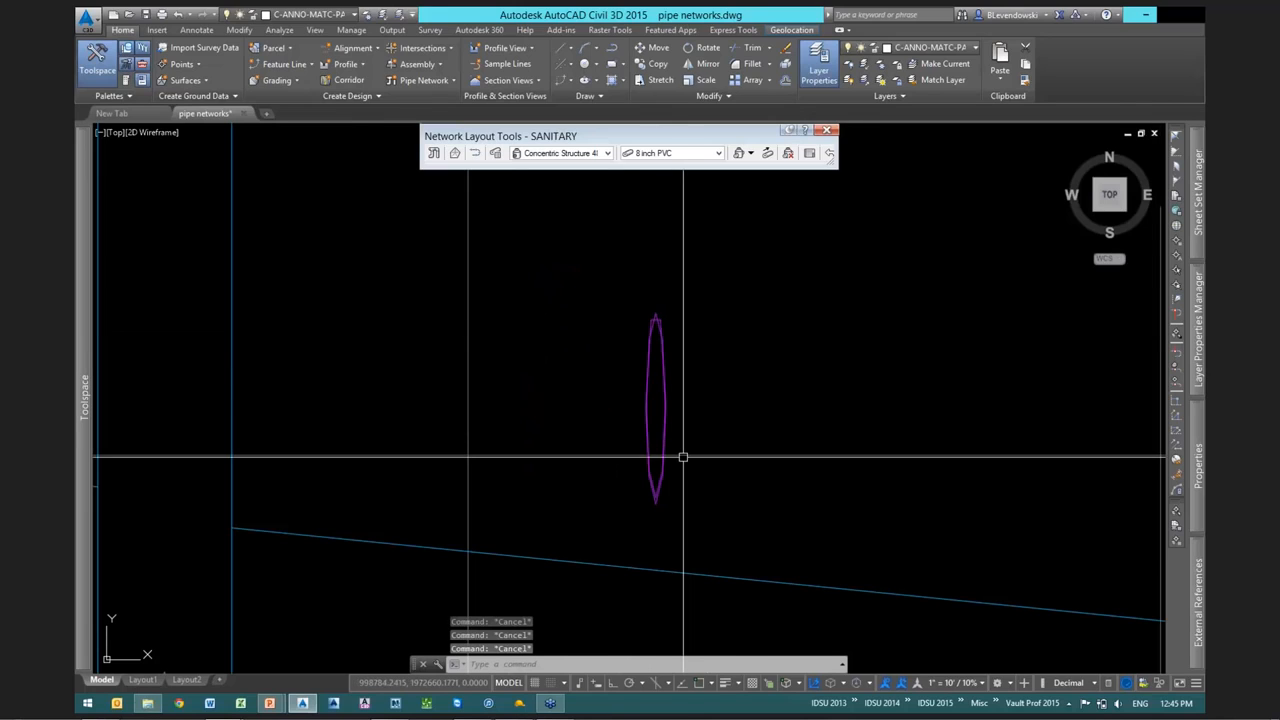
{"action": "scroll", "coordinate": [661, 358], "scroll_direction": "up", "scroll_amount": 2}
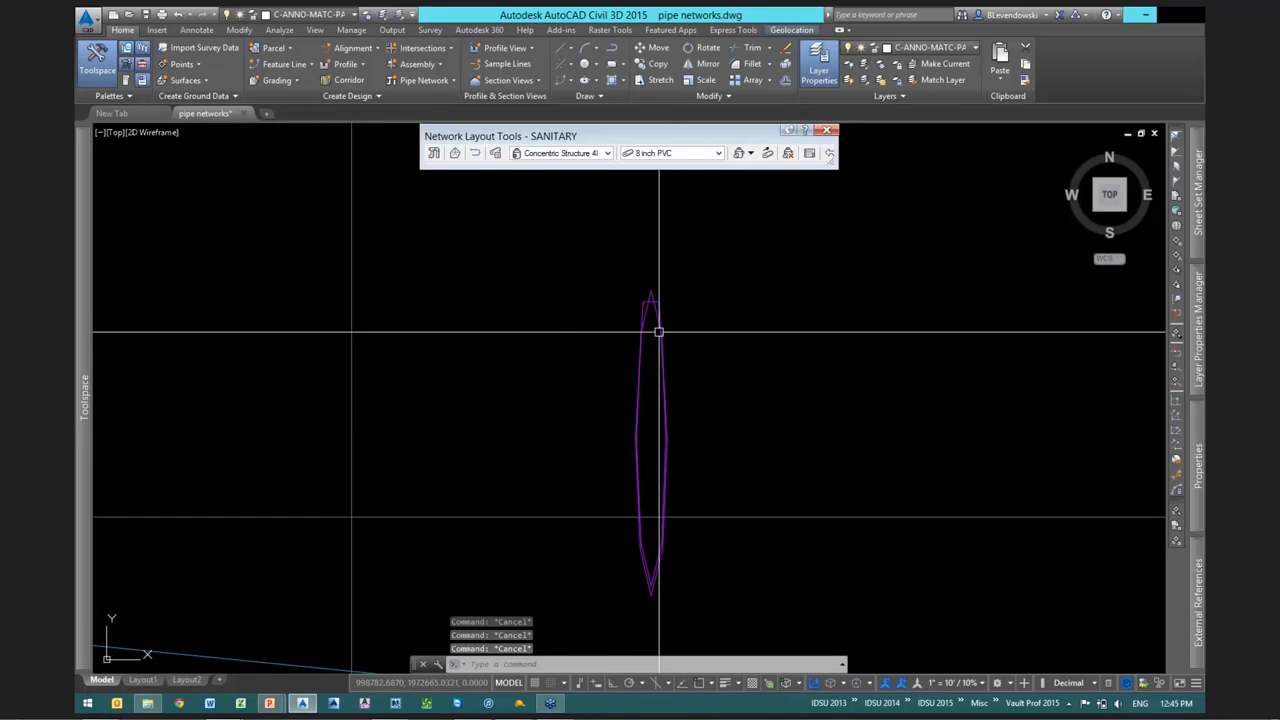
Hide Crossing Pipe Outside Wall and Sliced Solid Pipe Walls in the Section display of the Pipe Crossing Pipe (Sanitary) style
{"action": "scroll", "coordinate": [690, 475], "scroll_direction": "up", "scroll_amount": 3}
{"action": "left_click", "coordinate": [680, 485]}
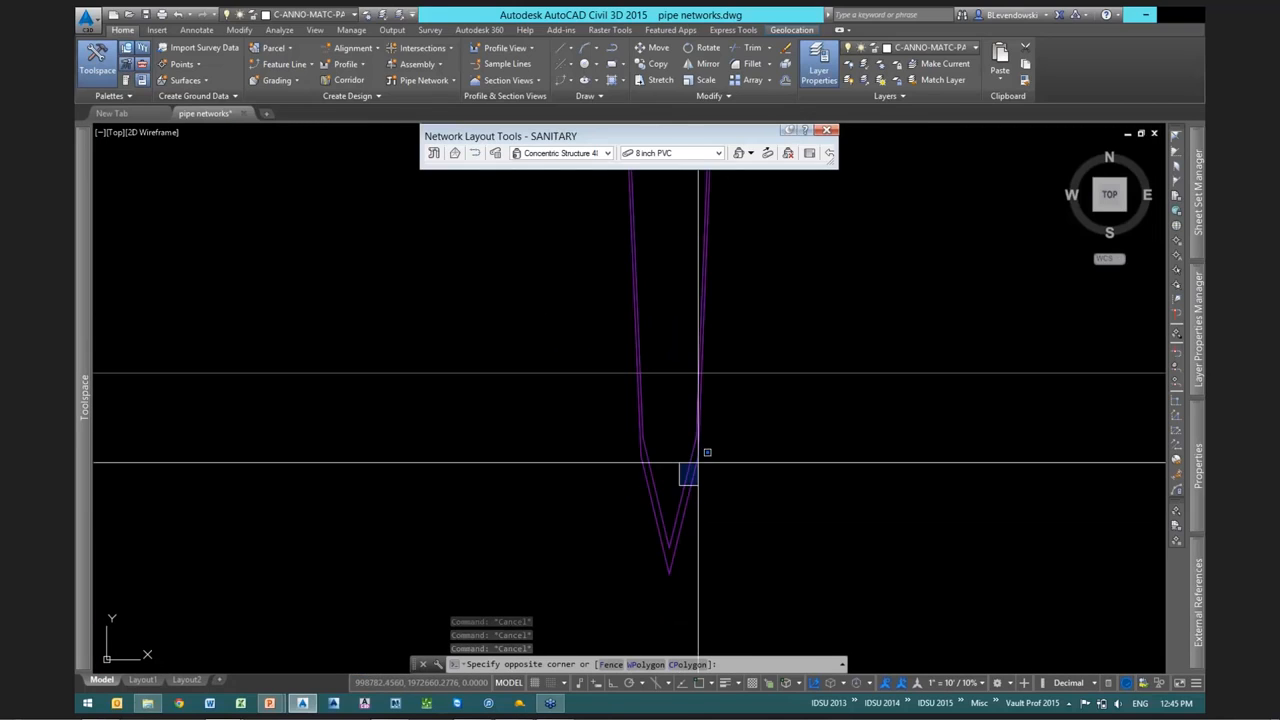
{"action": "key", "text": "Escape"}
{"action": "left_click", "coordinate": [685, 494]}
{"action": "right_click", "coordinate": [701, 459]}
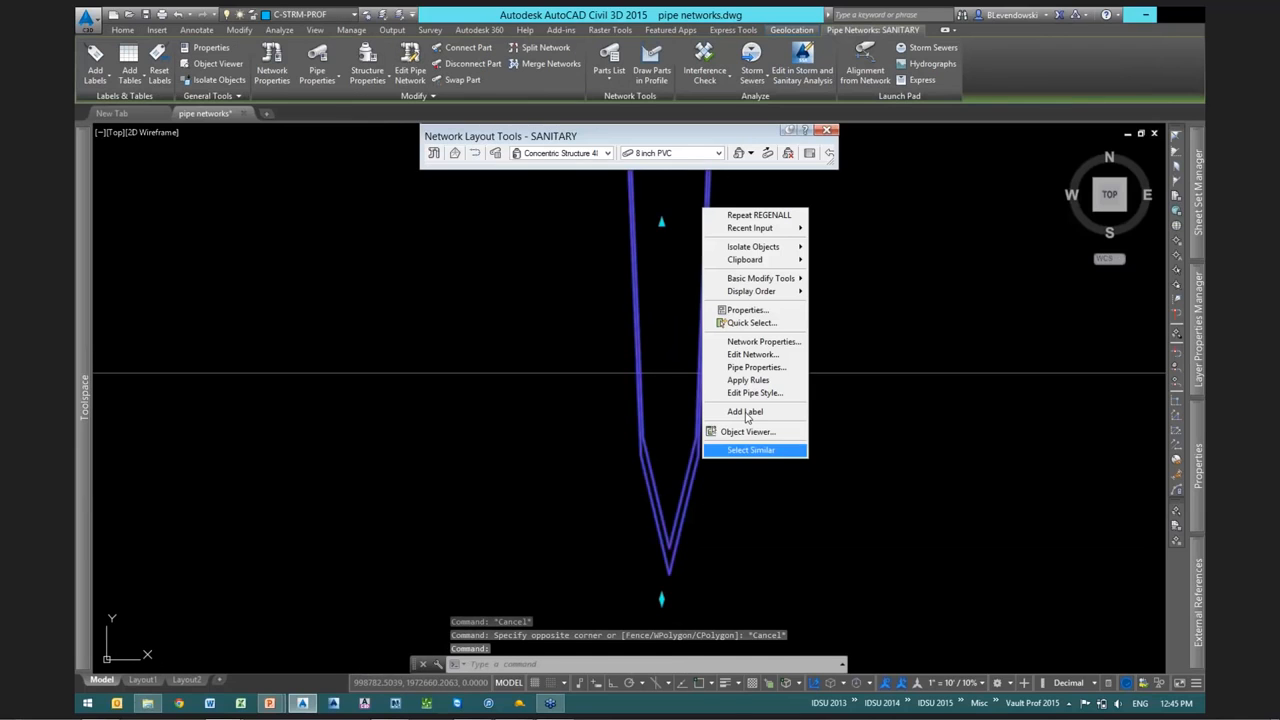
{"action": "left_click", "coordinate": [754, 392]}
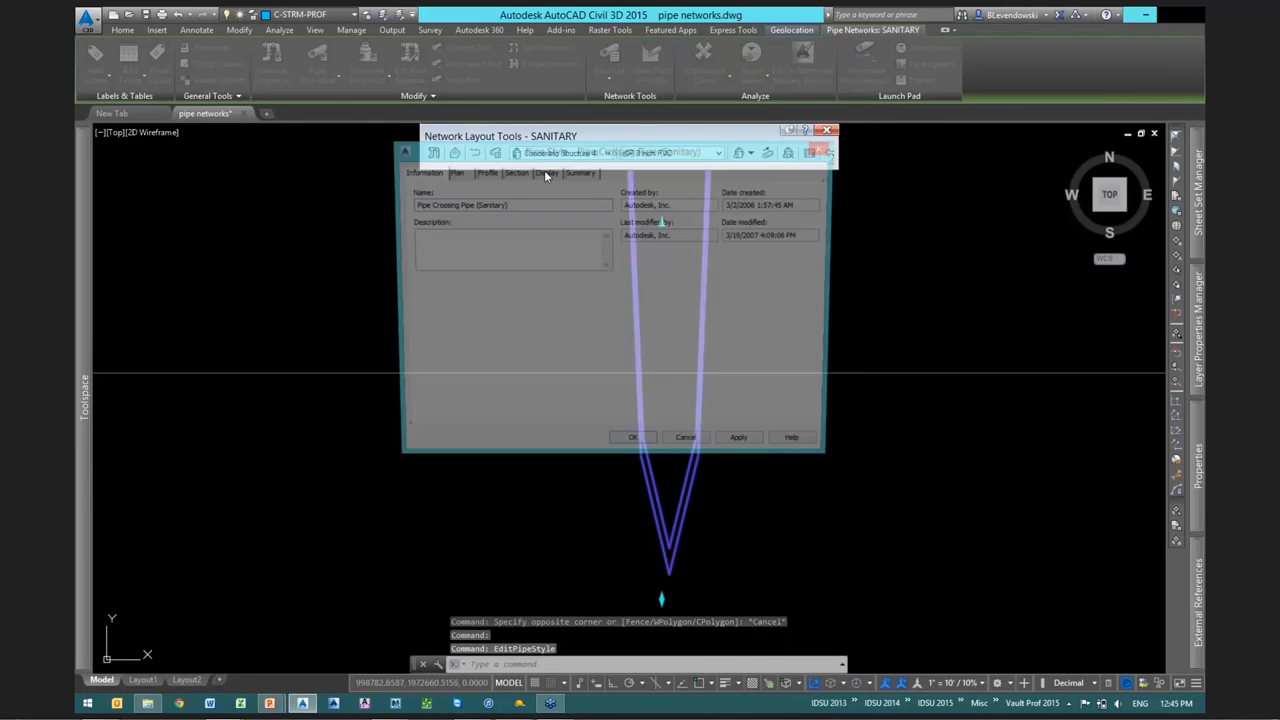
{"action": "left_click", "coordinate": [544, 171]}
{"action": "left_click", "coordinate": [462, 204]}
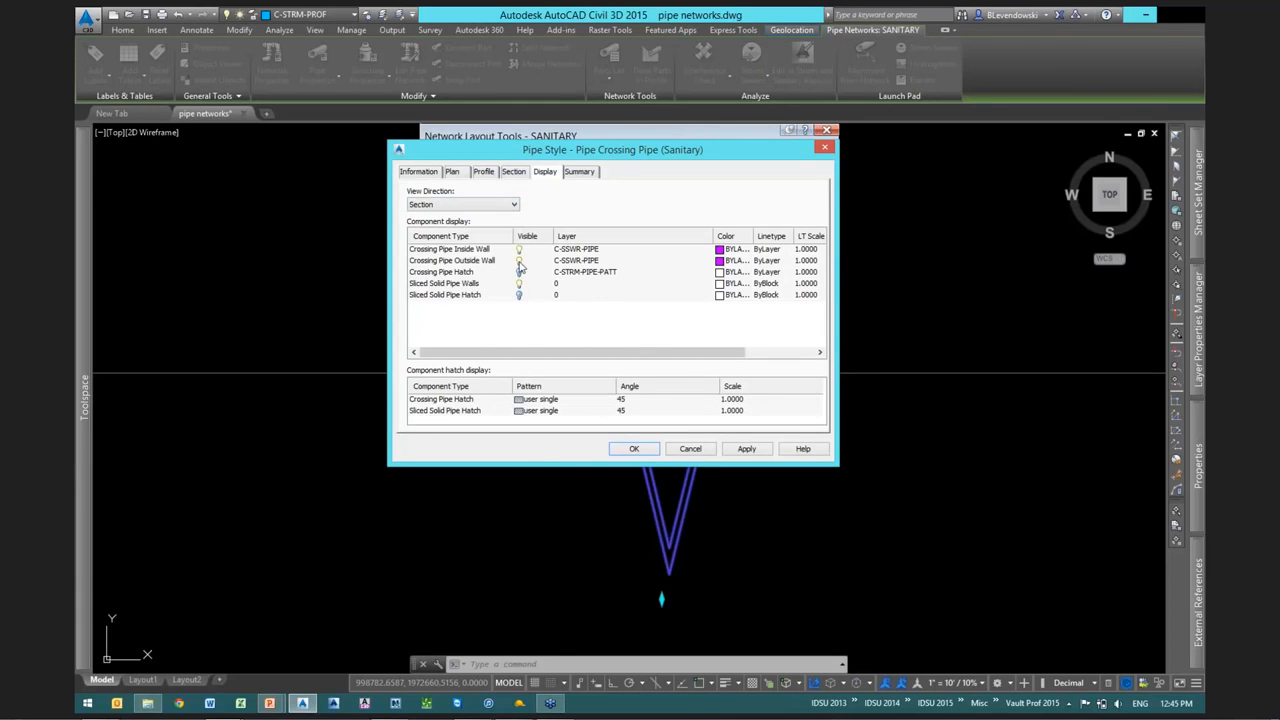
{"action": "left_click", "coordinate": [519, 260]}
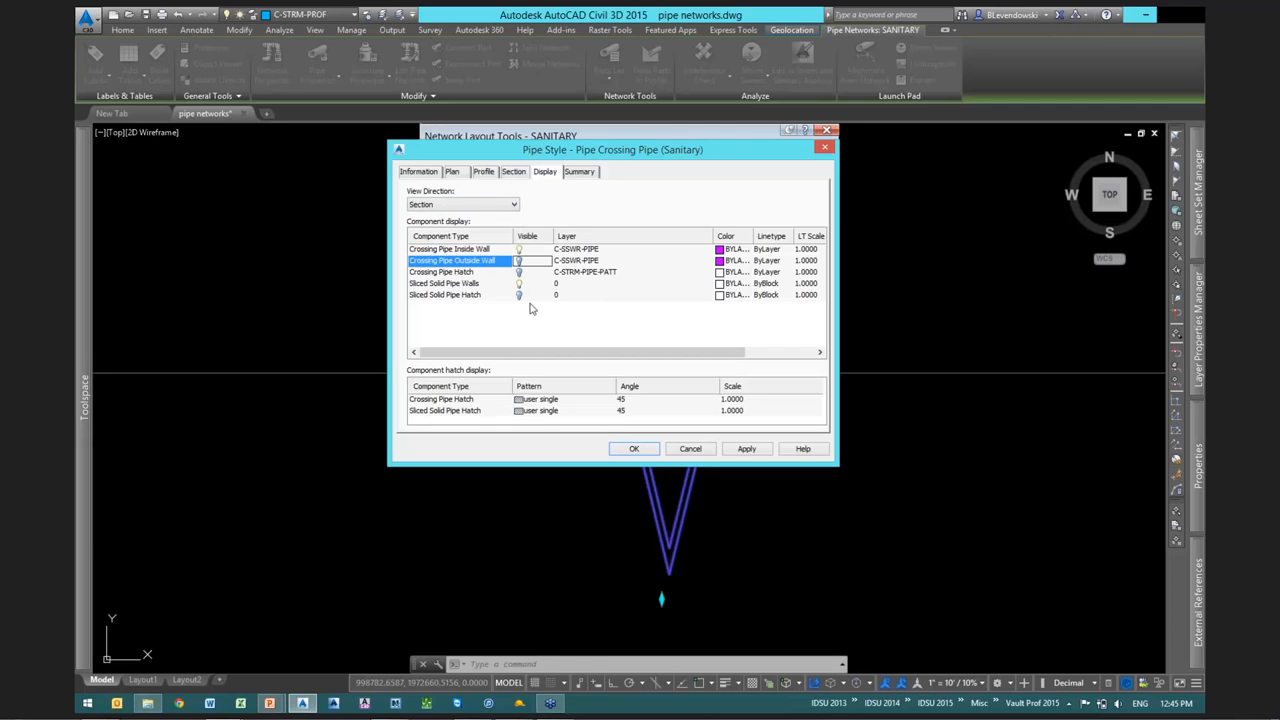
{"action": "left_click", "coordinate": [519, 283]}
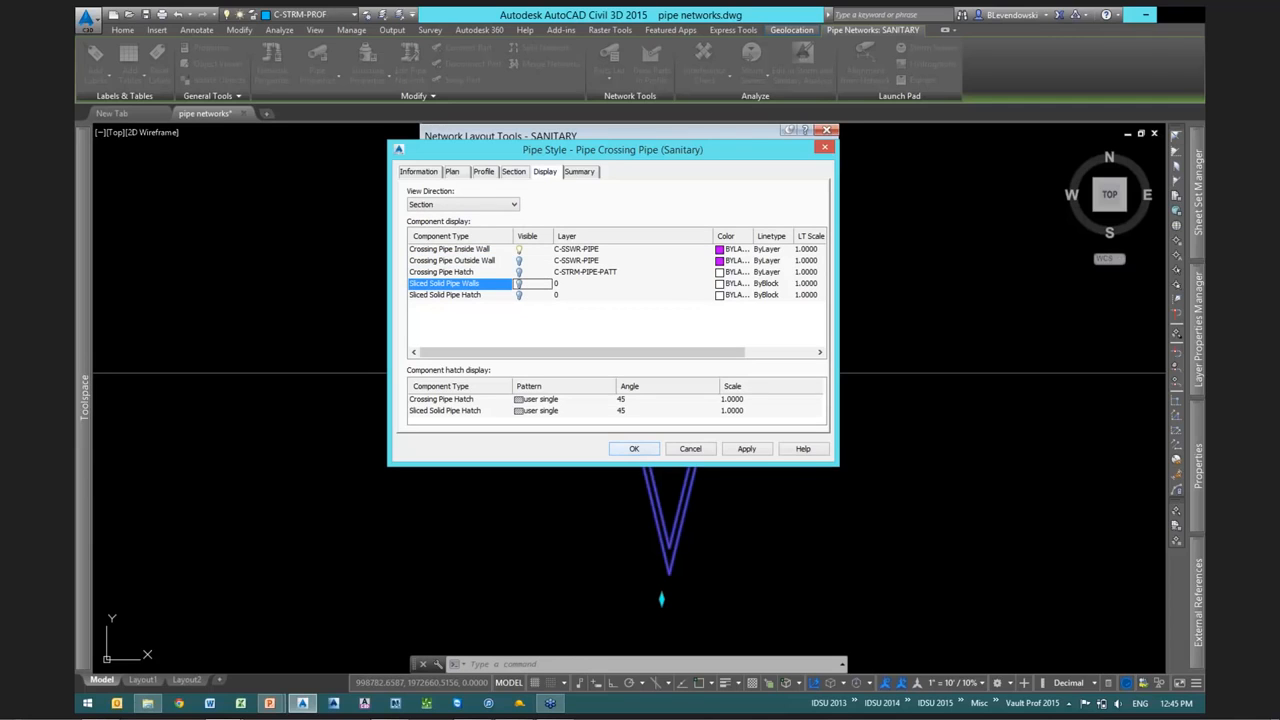
{"action": "left_click", "coordinate": [633, 448]}
{"action": "key", "text": "Escape"}
{"action": "key", "text": "Escape"}
Hide Crossing Pipe Outside Wall in the Profile display of the Pipe Crossing Pipe (Sanitary) style and clear the selection
{"action": "scroll", "coordinate": [740, 317], "scroll_direction": "down", "scroll_amount": 2}
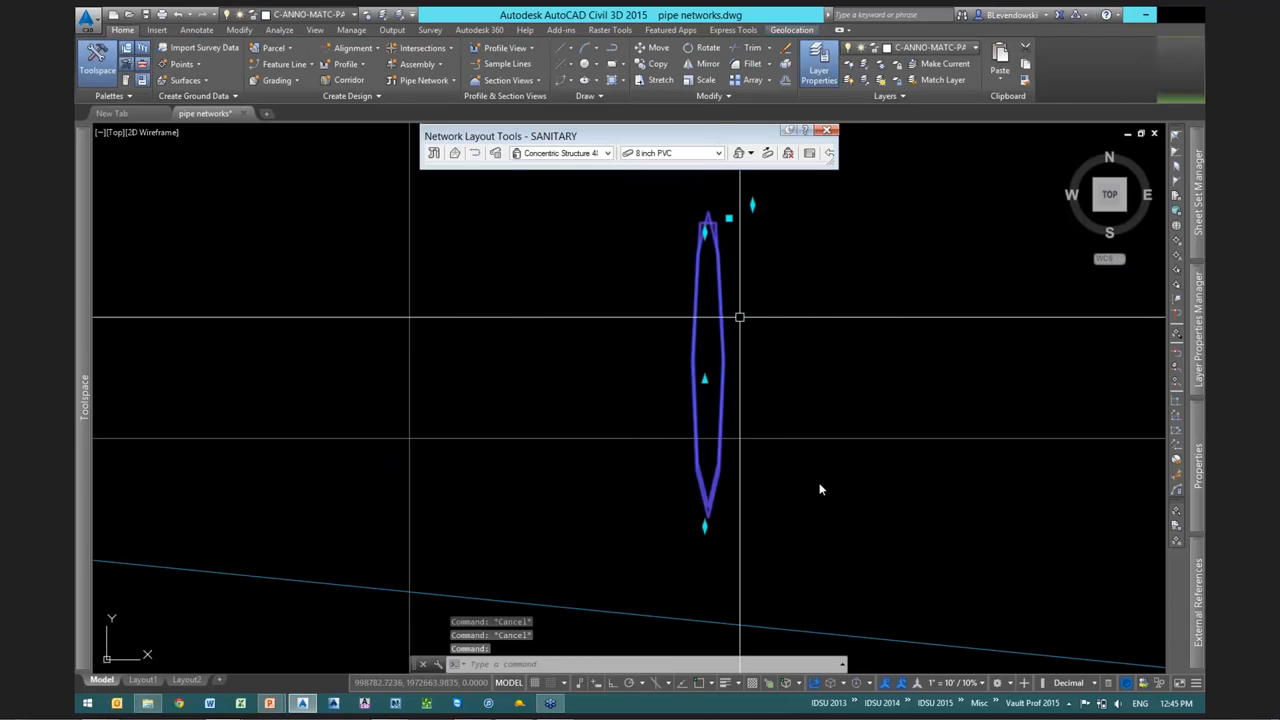
{"action": "right_click", "coordinate": [819, 489]}
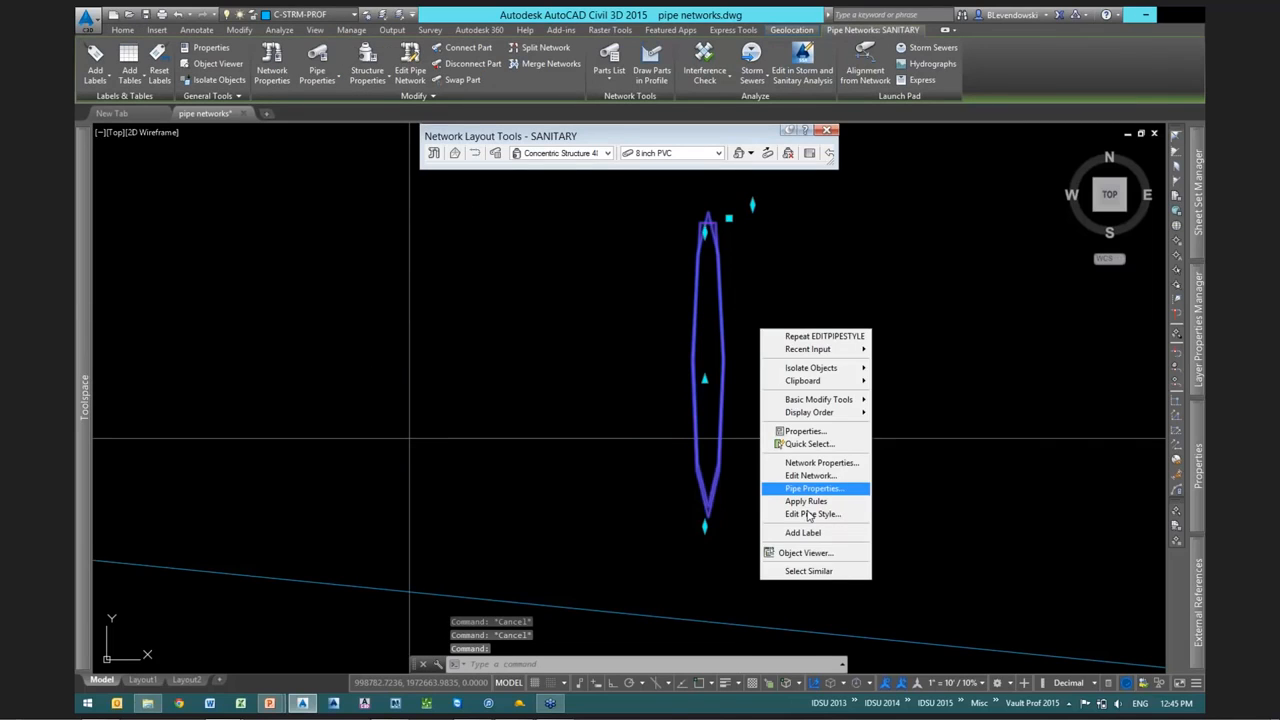
{"action": "left_click", "coordinate": [809, 514]}
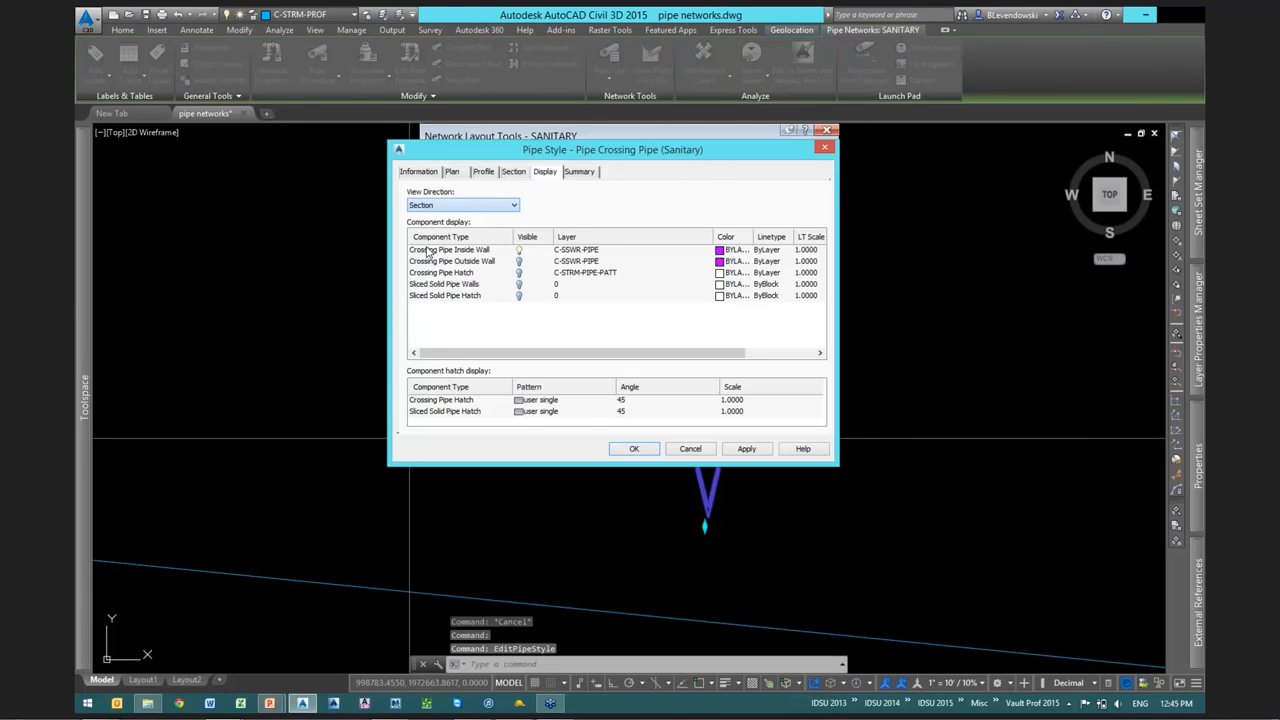
{"action": "left_click", "coordinate": [462, 205]}
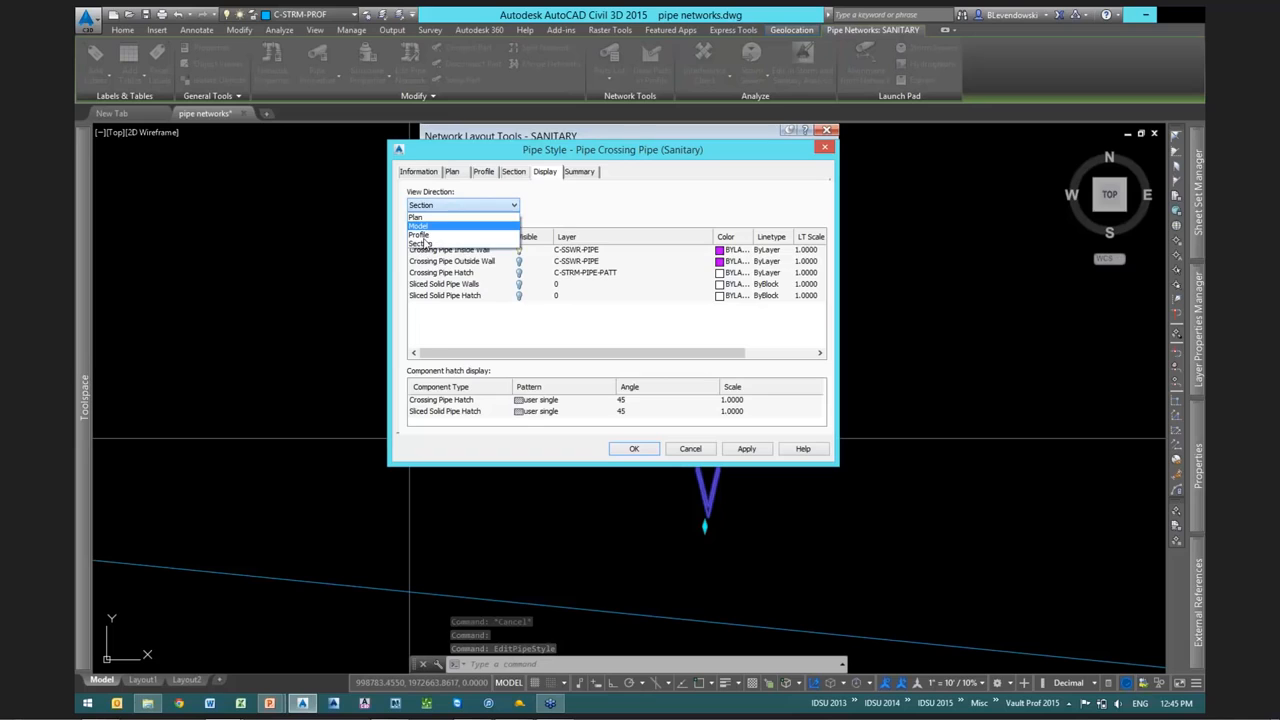
{"action": "left_click", "coordinate": [430, 228]}
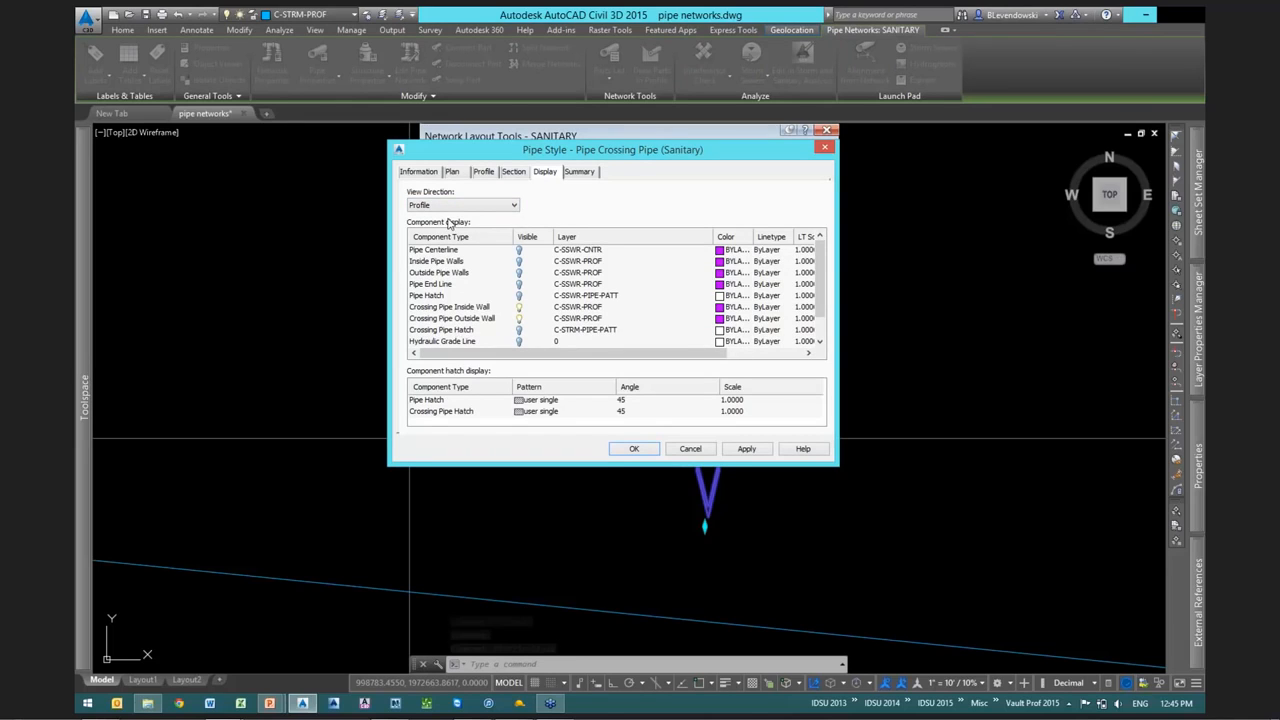
{"action": "left_click", "coordinate": [518, 319]}
{"action": "left_click", "coordinate": [634, 448]}
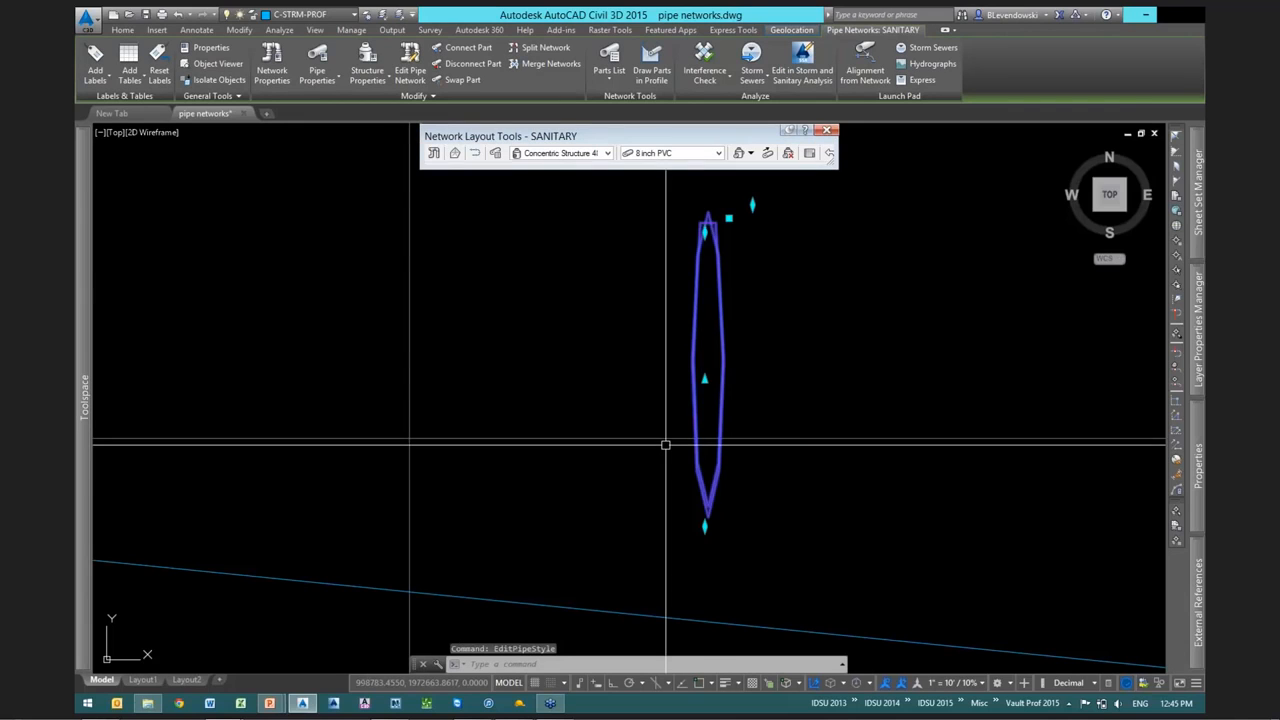
{"action": "key", "text": "Escape"}
{"action": "key", "text": "Escape"}
{"action": "key", "text": "Escape"}
Regenerate the whole drawing to apply the edited crossing pipe style in the profile view
{"action": "scroll", "coordinate": [651, 374], "scroll_direction": "down", "scroll_amount": 4}
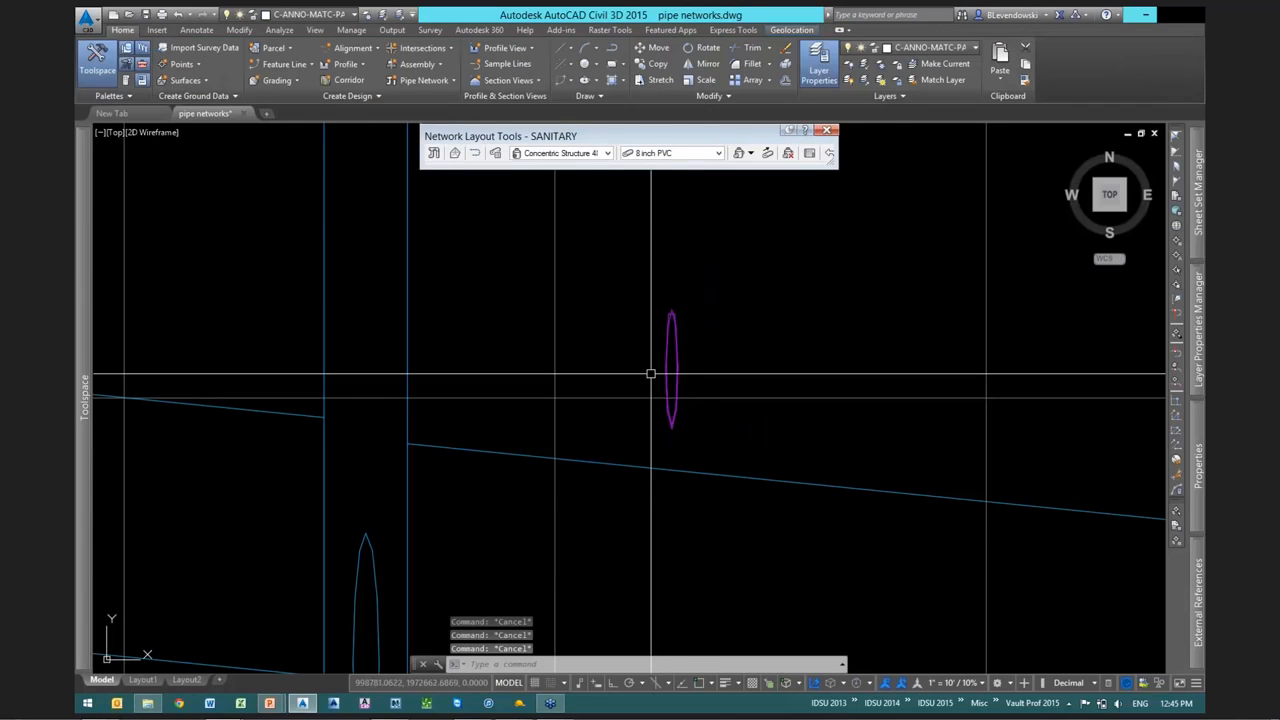
{"action": "type", "text": "REA"}
{"action": "key", "text": "Return"}
Check the sanitary crossing's outline up close and in relation to the storm pipe and manholes in the profile
{"action": "scroll", "coordinate": [684, 326], "scroll_direction": "up", "scroll_amount": 4}
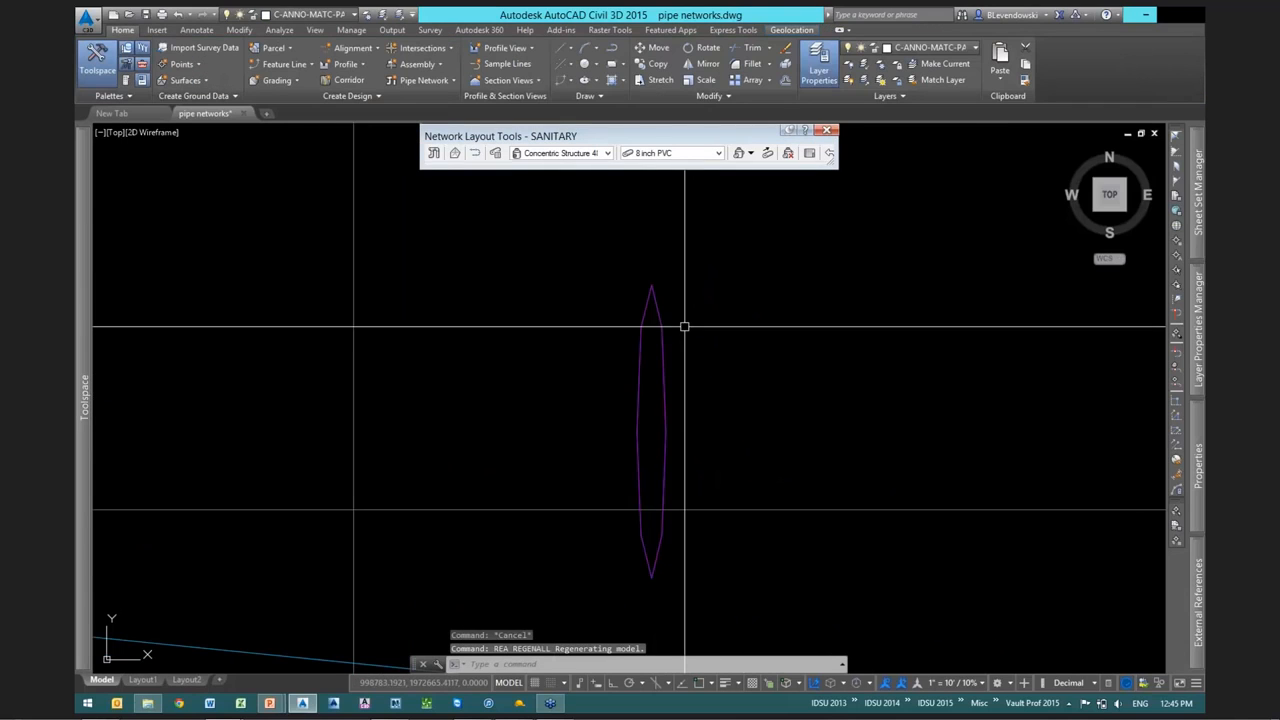
{"action": "scroll", "coordinate": [684, 326], "scroll_direction": "up", "scroll_amount": 2}
{"action": "scroll", "coordinate": [690, 310], "scroll_direction": "down", "scroll_amount": 6}
{"action": "scroll", "coordinate": [676, 366], "scroll_direction": "up", "scroll_amount": 5}
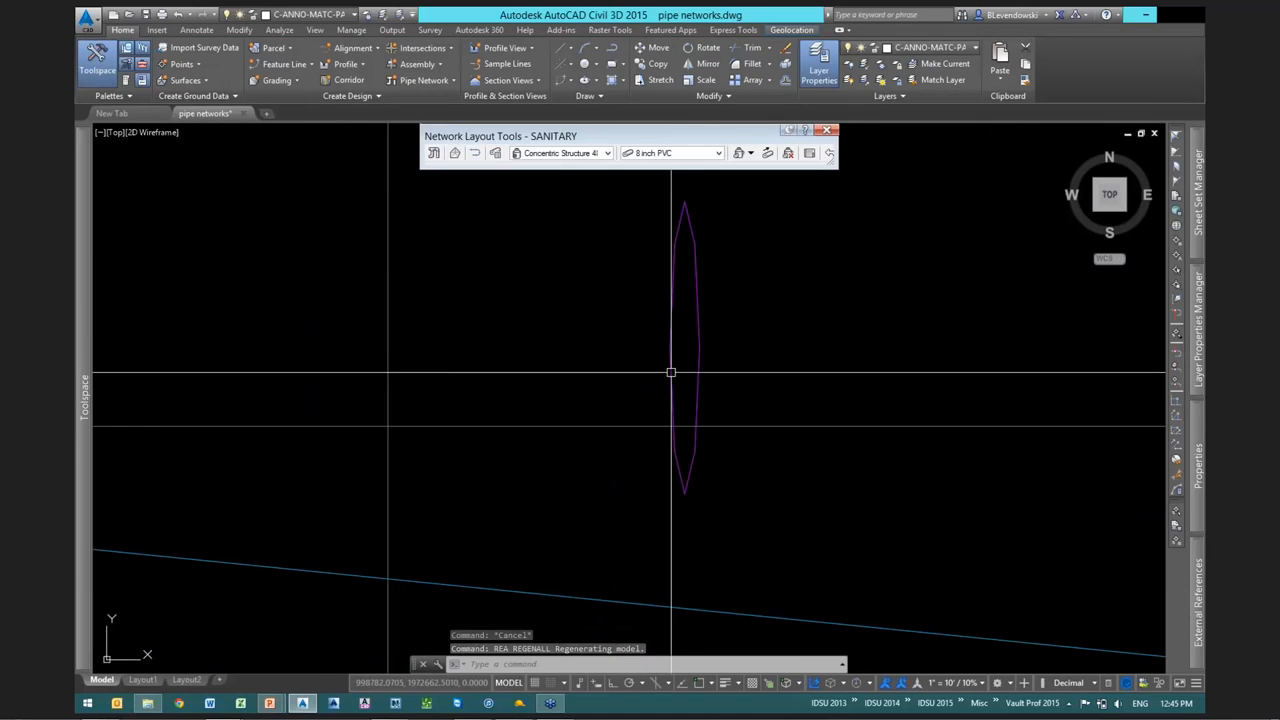
{"action": "scroll", "coordinate": [666, 371], "scroll_direction": "down", "scroll_amount": 2}
{"action": "middle_click_drag", "start_coordinate": [770, 261], "coordinate": [690, 326]}
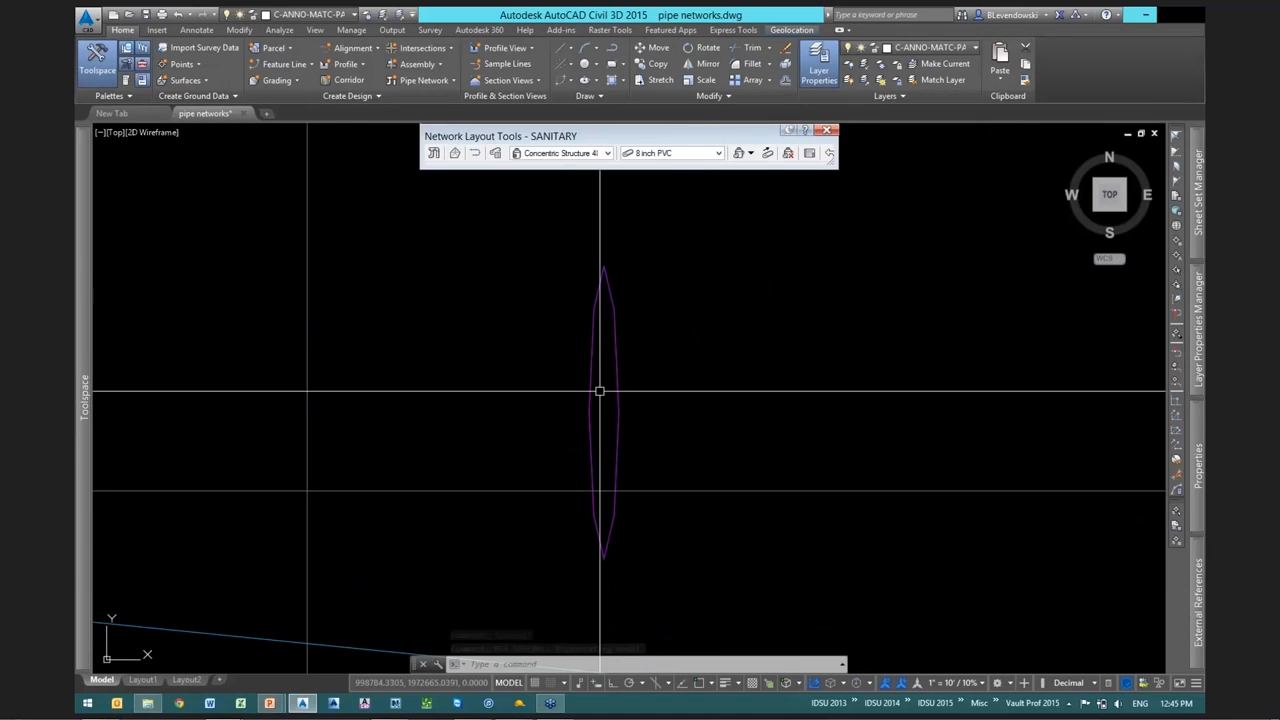
{"action": "scroll", "coordinate": [599, 391], "scroll_direction": "down", "scroll_amount": 3}
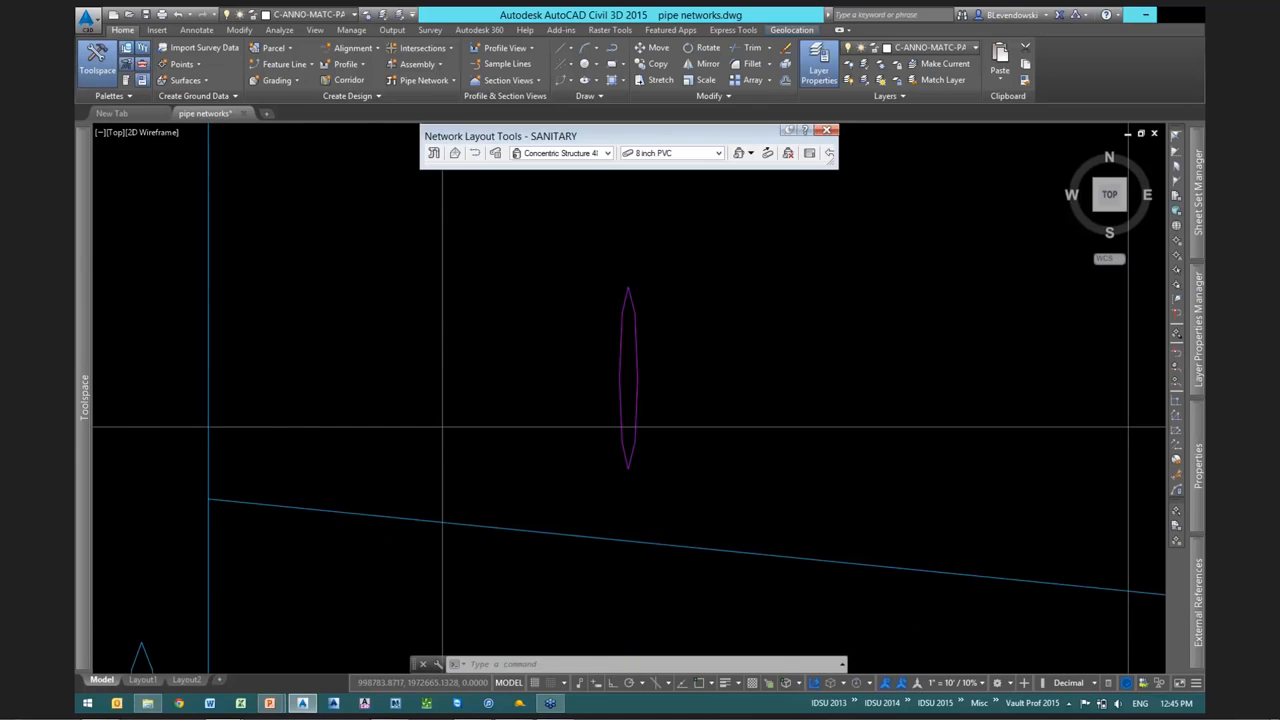
{"action": "scroll", "coordinate": [692, 338], "scroll_direction": "down", "scroll_amount": 3}
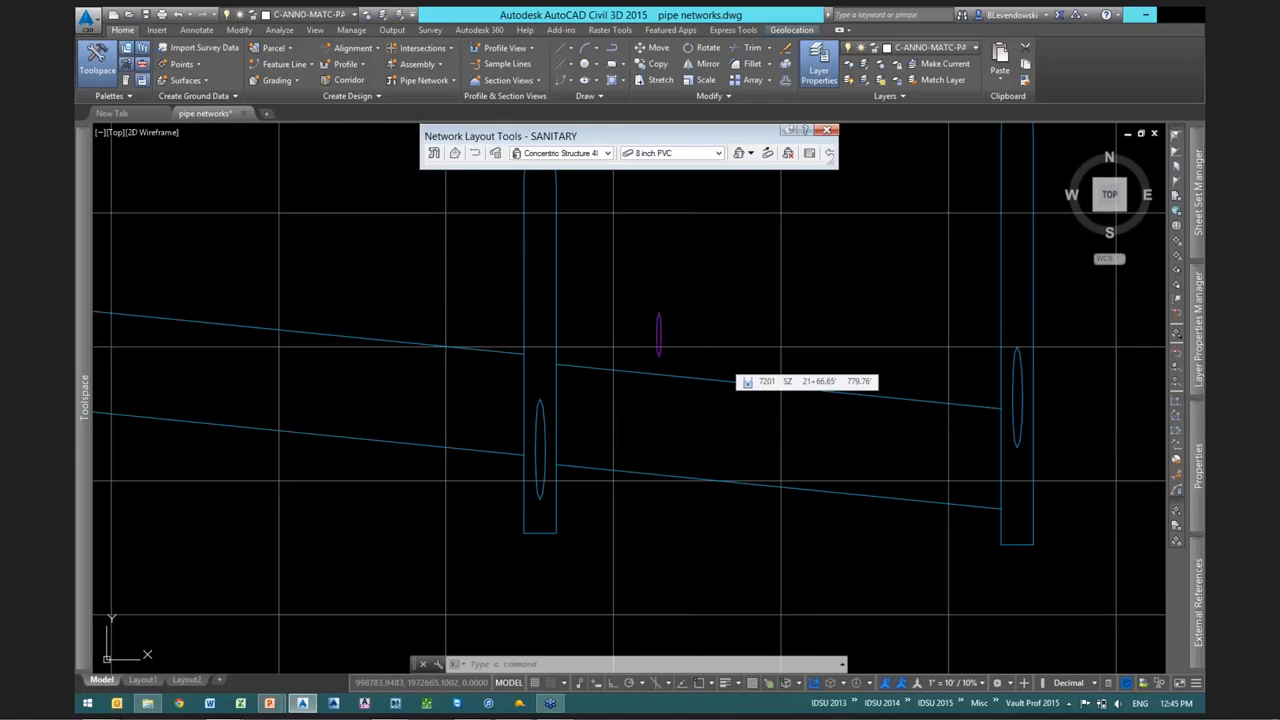
Switch to the PowerPoint slide show and advance it to the Parts Catalog and Parts Lists slide
{"action": "scroll", "coordinate": [729, 338], "scroll_direction": "down", "scroll_amount": 5}
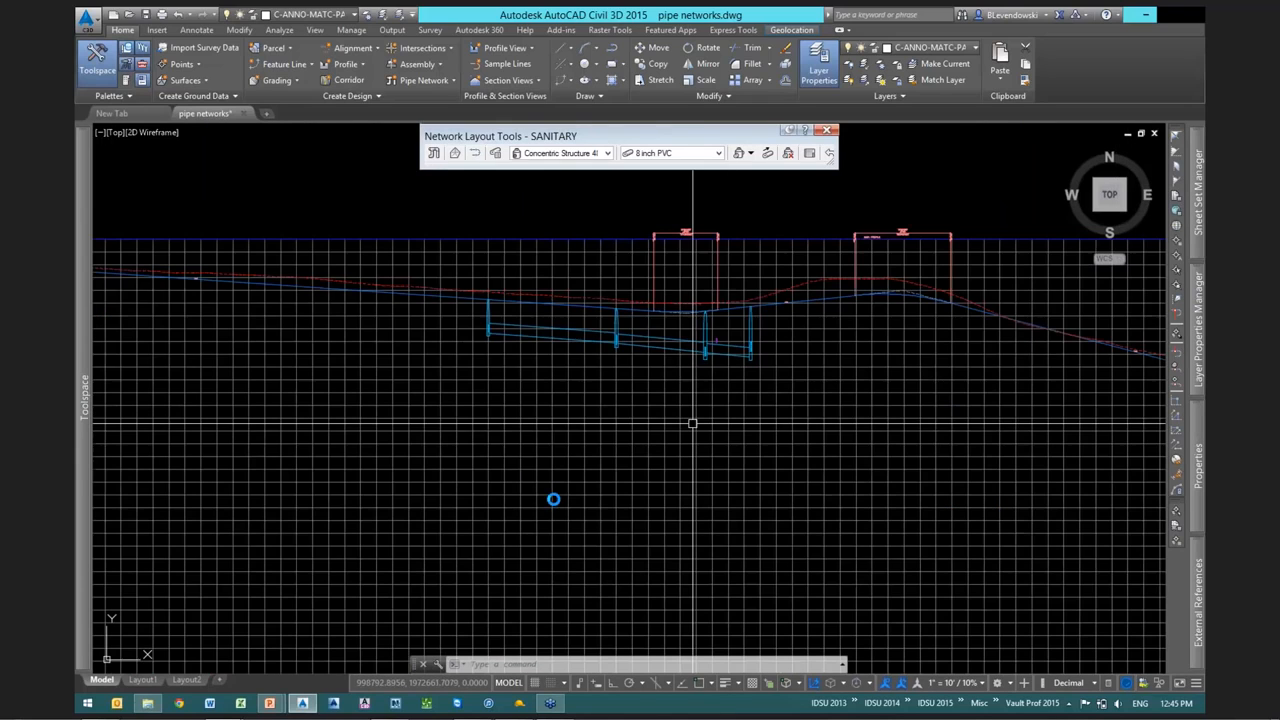
{"action": "middle_click_drag", "start_coordinate": [553, 499], "coordinate": [645, 490]}
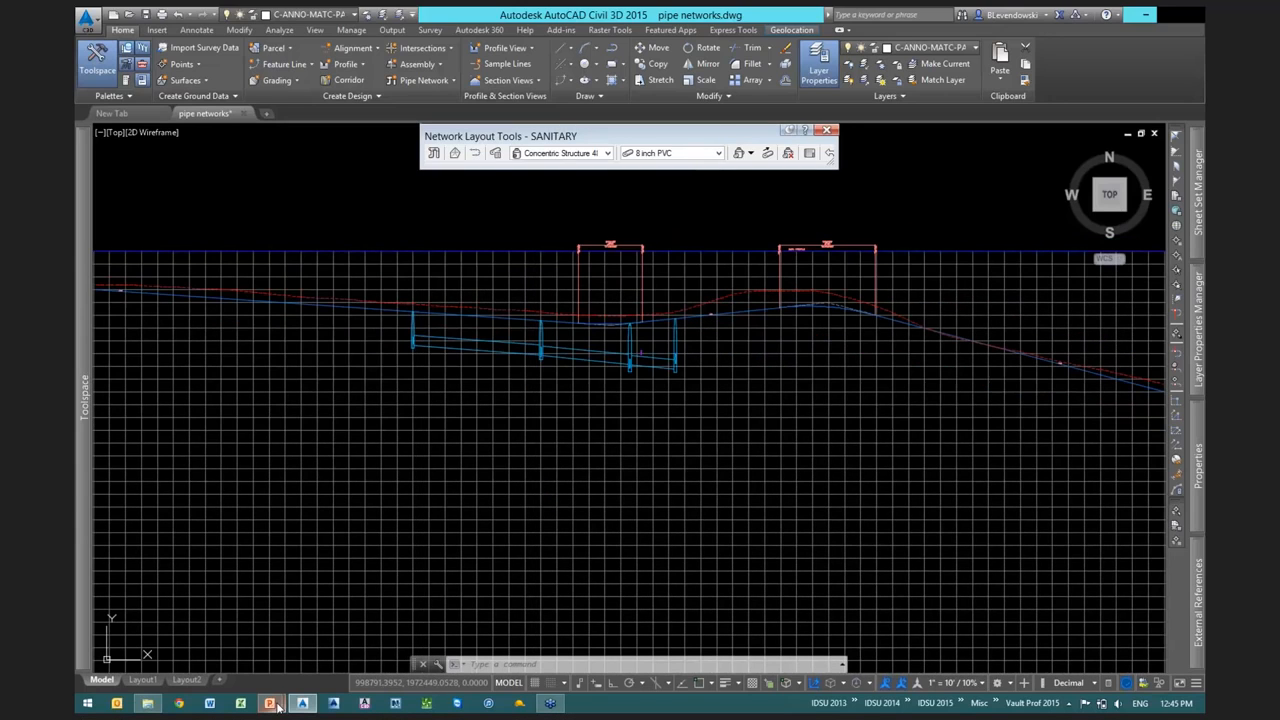
{"action": "mouse_move", "coordinate": [275, 705]}
{"action": "left_click", "coordinate": [348, 645]}
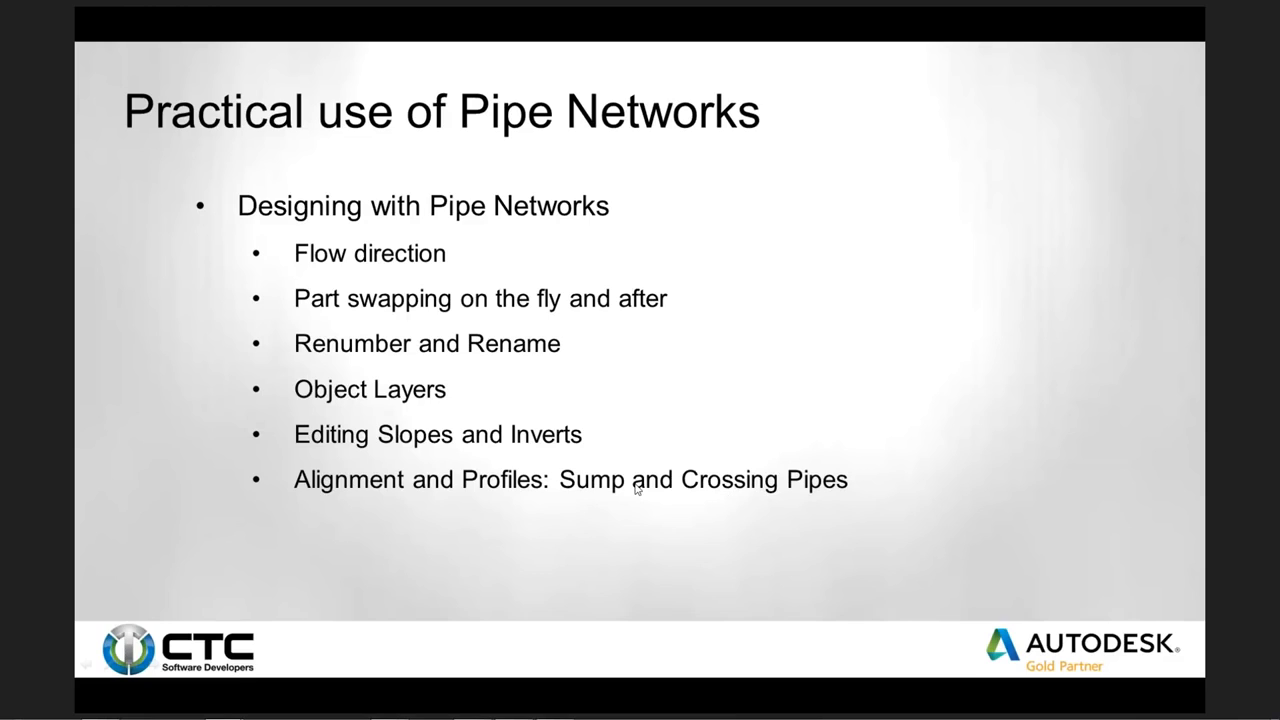
{"action": "left_click", "coordinate": [760, 490]}
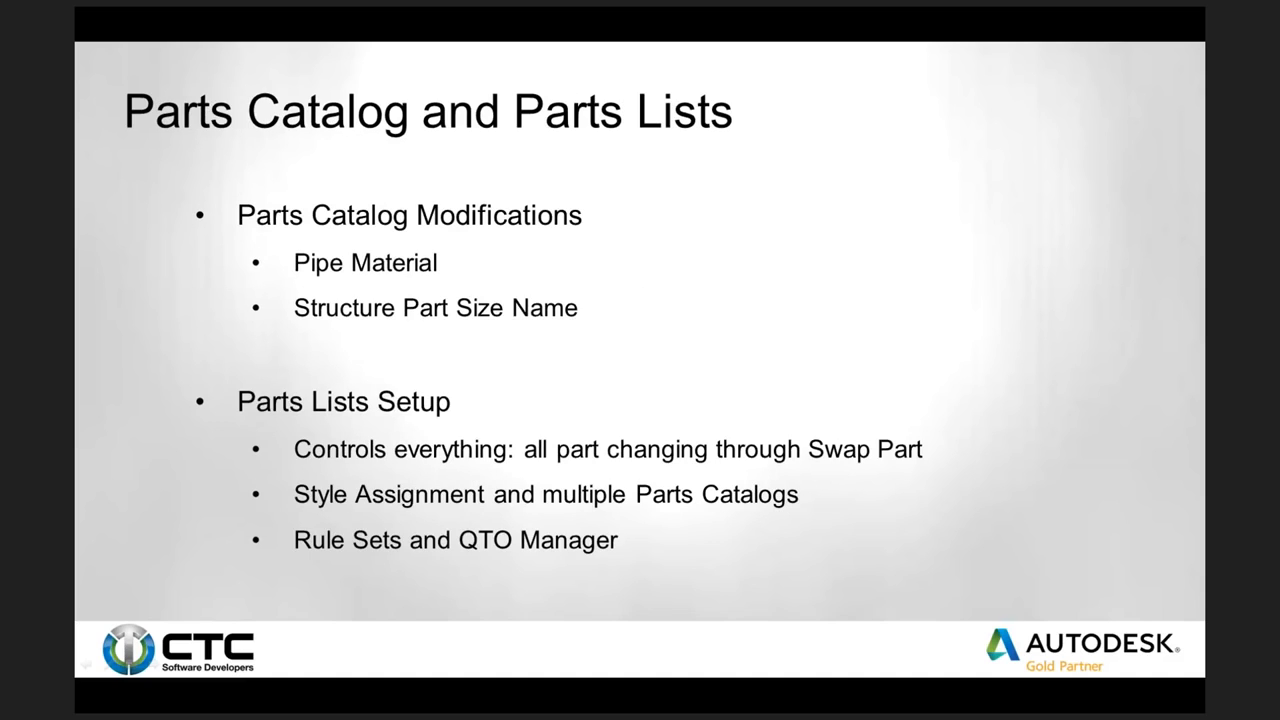
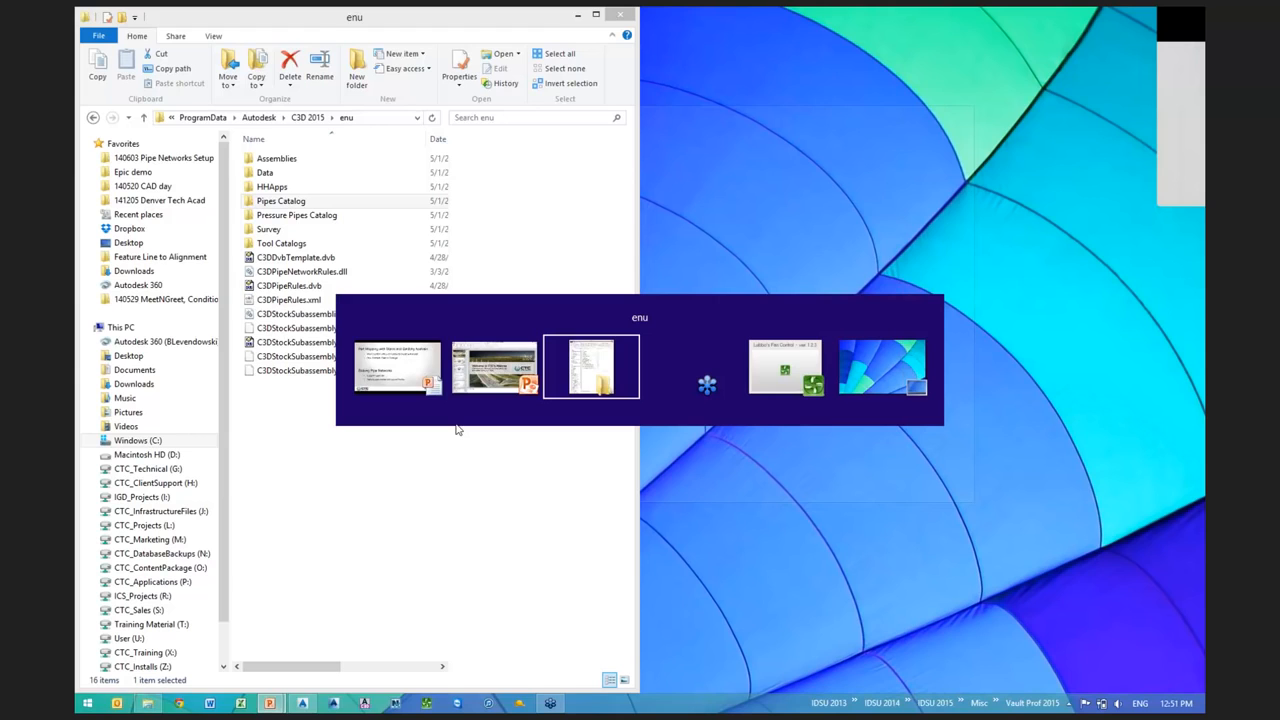
End the slide show, switch back to Civil 3D, and cancel out of the Storm Sewer parts list and the parts list selection
{"action": "key", "text": "alt+shift+Tab"}
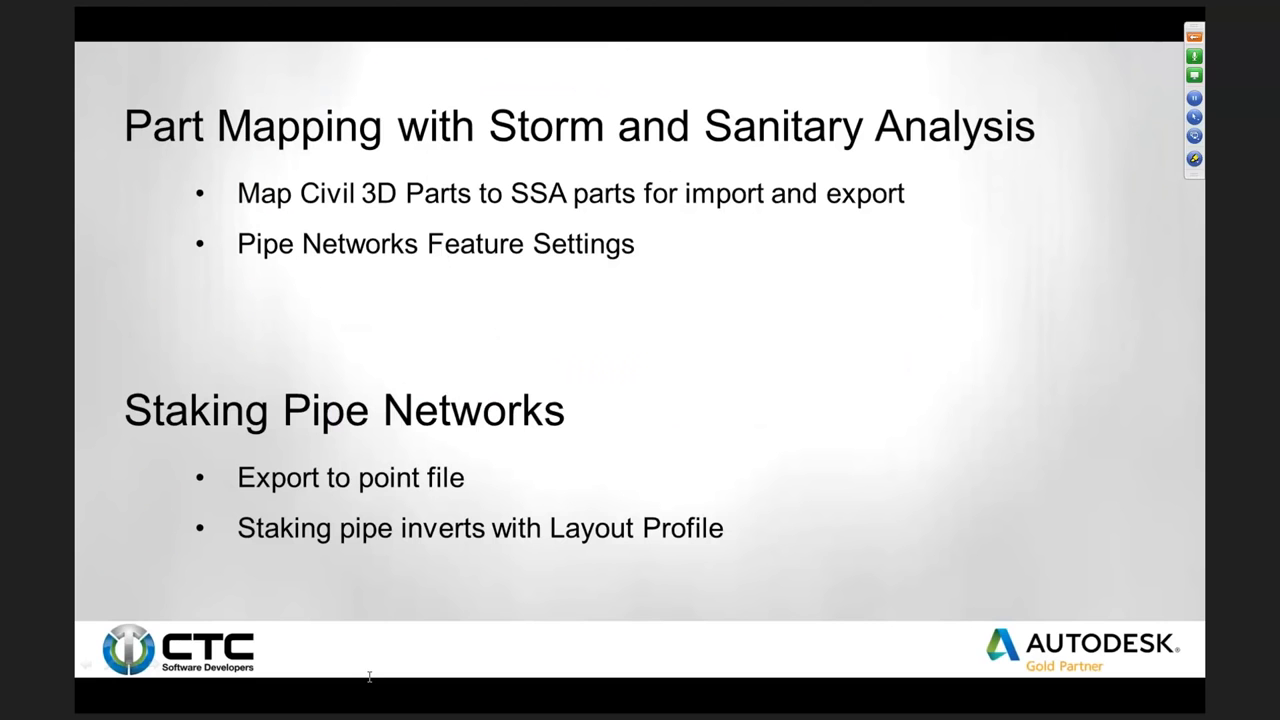
{"action": "key", "text": "Escape"}
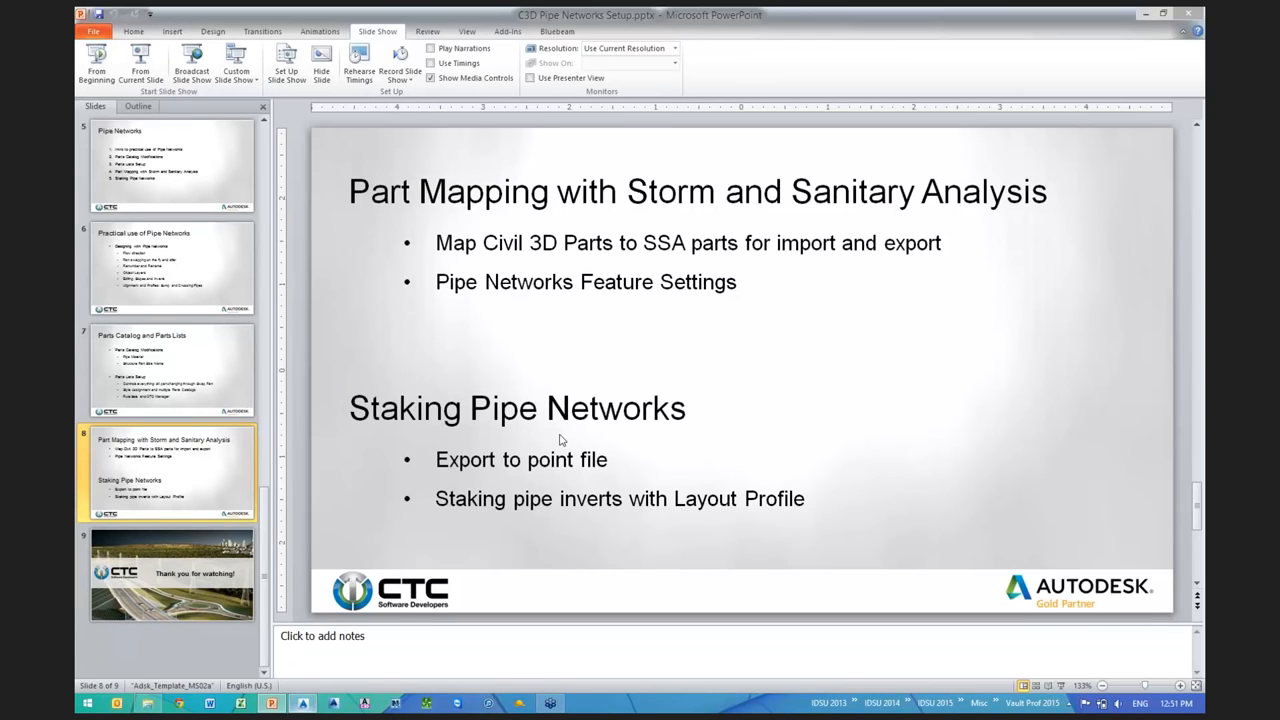
{"action": "key", "text": "alt+Tab"}
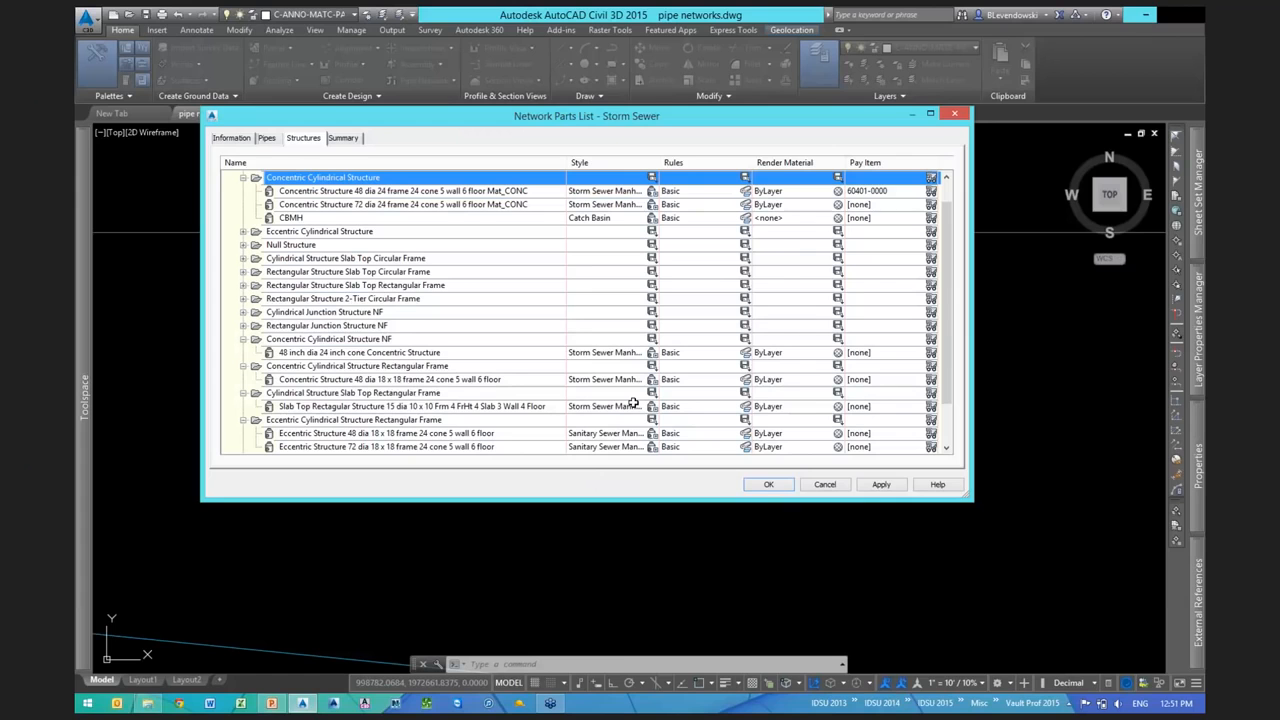
{"action": "left_click", "coordinate": [825, 485]}
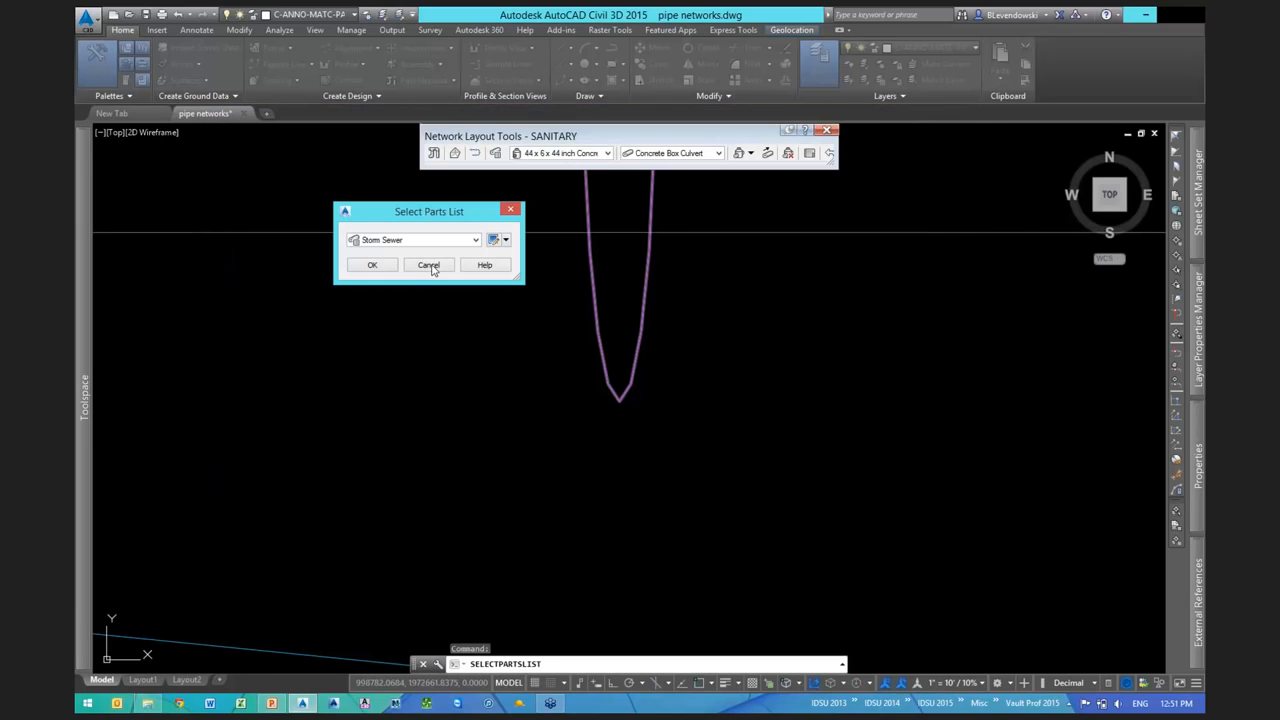
{"action": "left_click", "coordinate": [428, 264]}
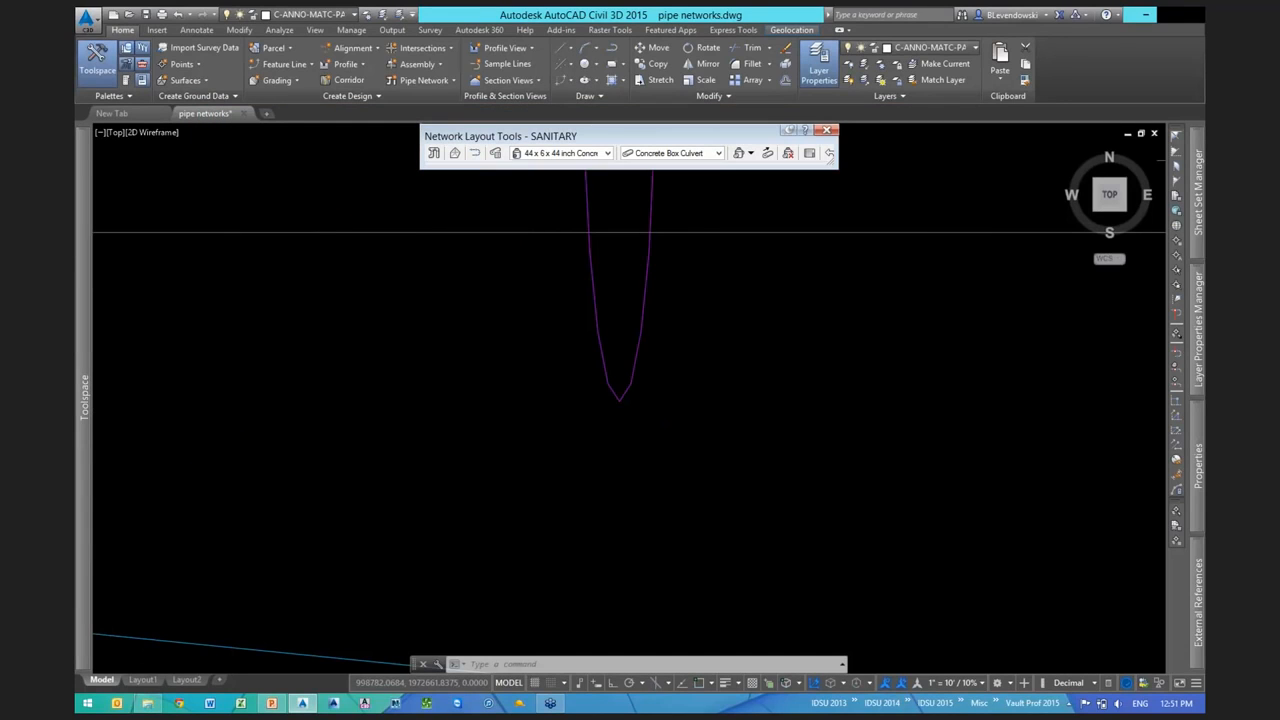
Select manhole STMH - 1 in plan and export the pipe networks to Storm and Sanitary Analysis
{"action": "scroll", "coordinate": [512, 485], "scroll_direction": "down", "scroll_amount": 6}
{"action": "middle_click_drag", "start_coordinate": [512, 485], "coordinate": [787, 404]}
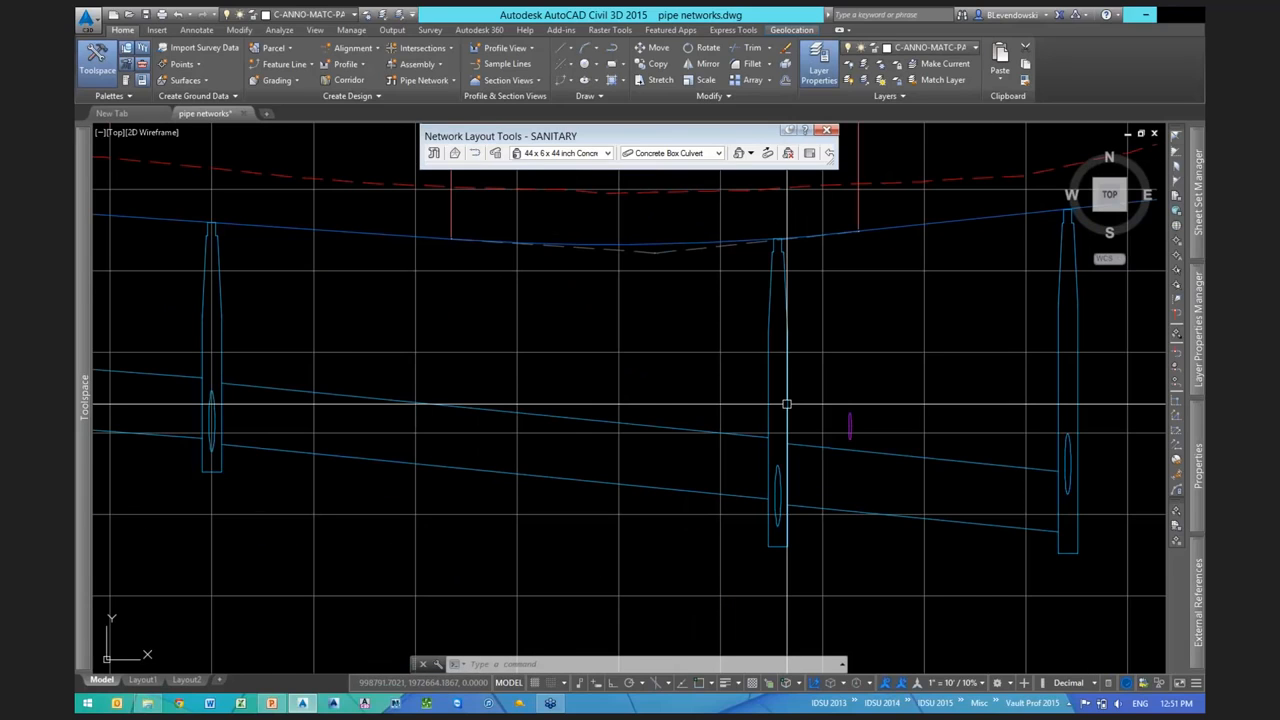
{"action": "scroll", "coordinate": [648, 533], "scroll_direction": "down", "scroll_amount": 5}
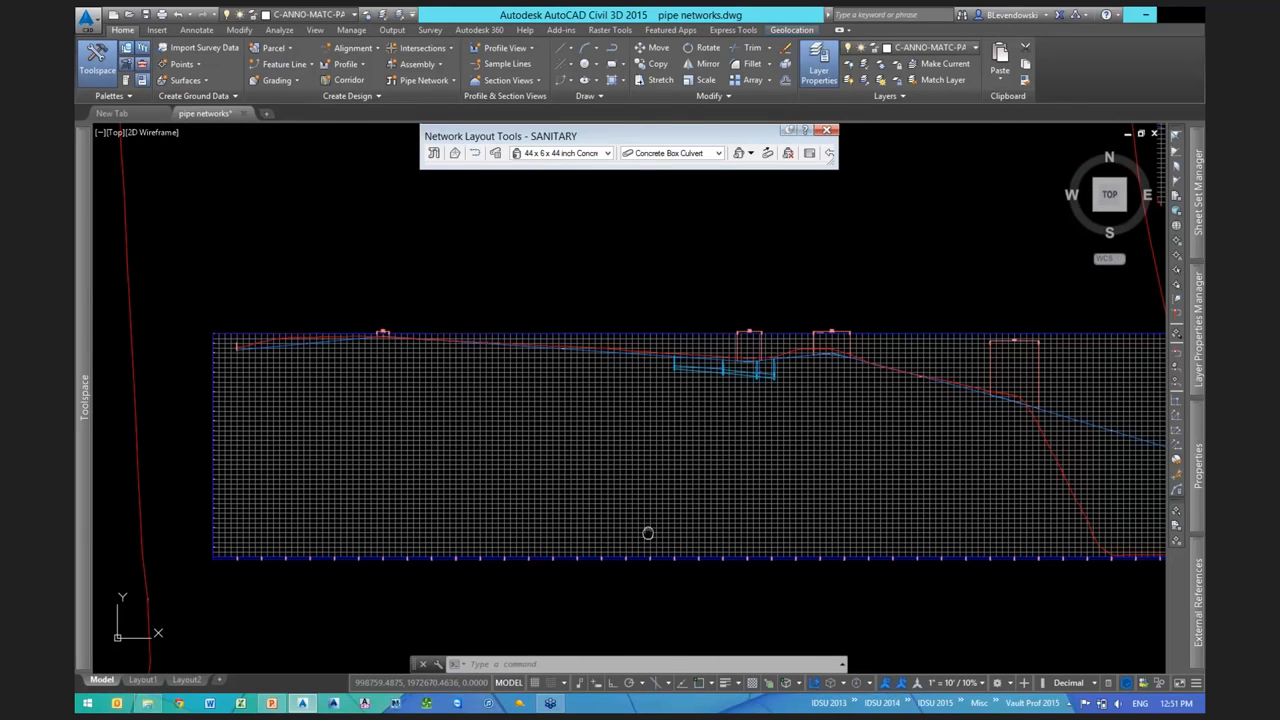
{"action": "middle_click_drag", "start_coordinate": [648, 533], "coordinate": [735, 246]}
{"action": "scroll", "coordinate": [664, 467], "scroll_direction": "up", "scroll_amount": 8}
{"action": "key", "text": "Escape"}
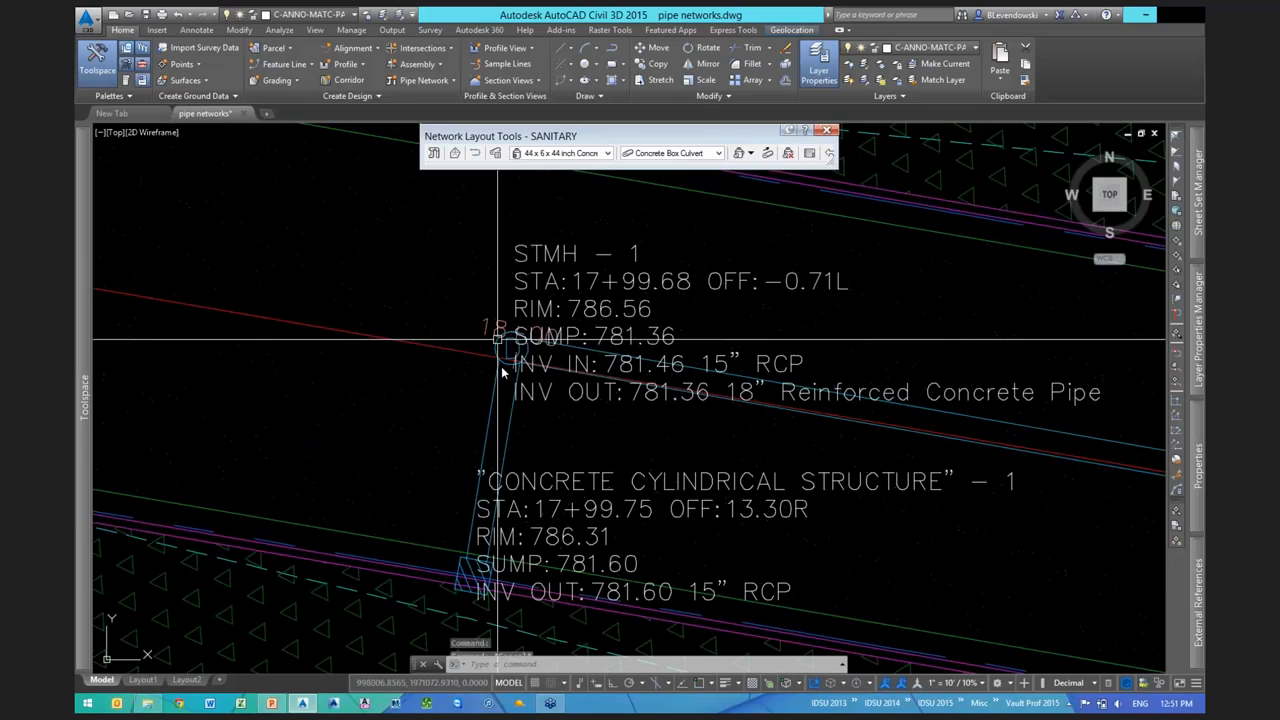
{"action": "left_click", "coordinate": [503, 372]}
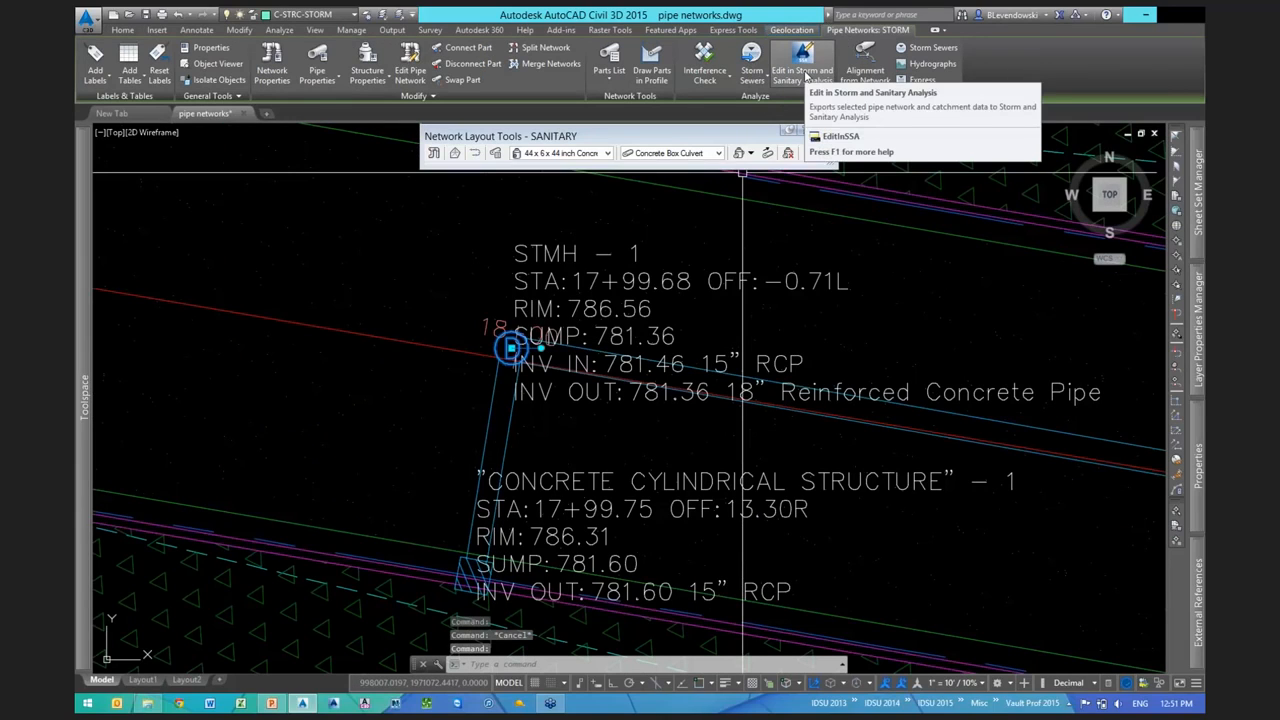
{"action": "left_click", "coordinate": [805, 72]}
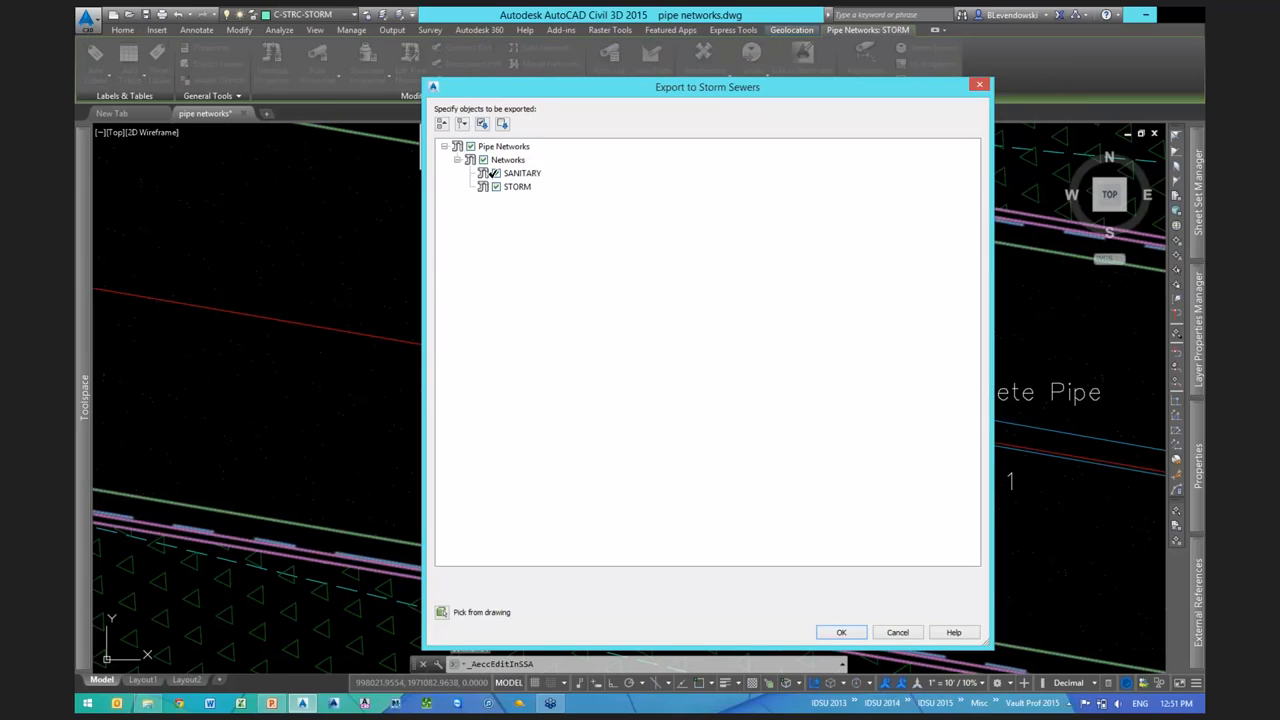
{"action": "left_click", "coordinate": [492, 174]}
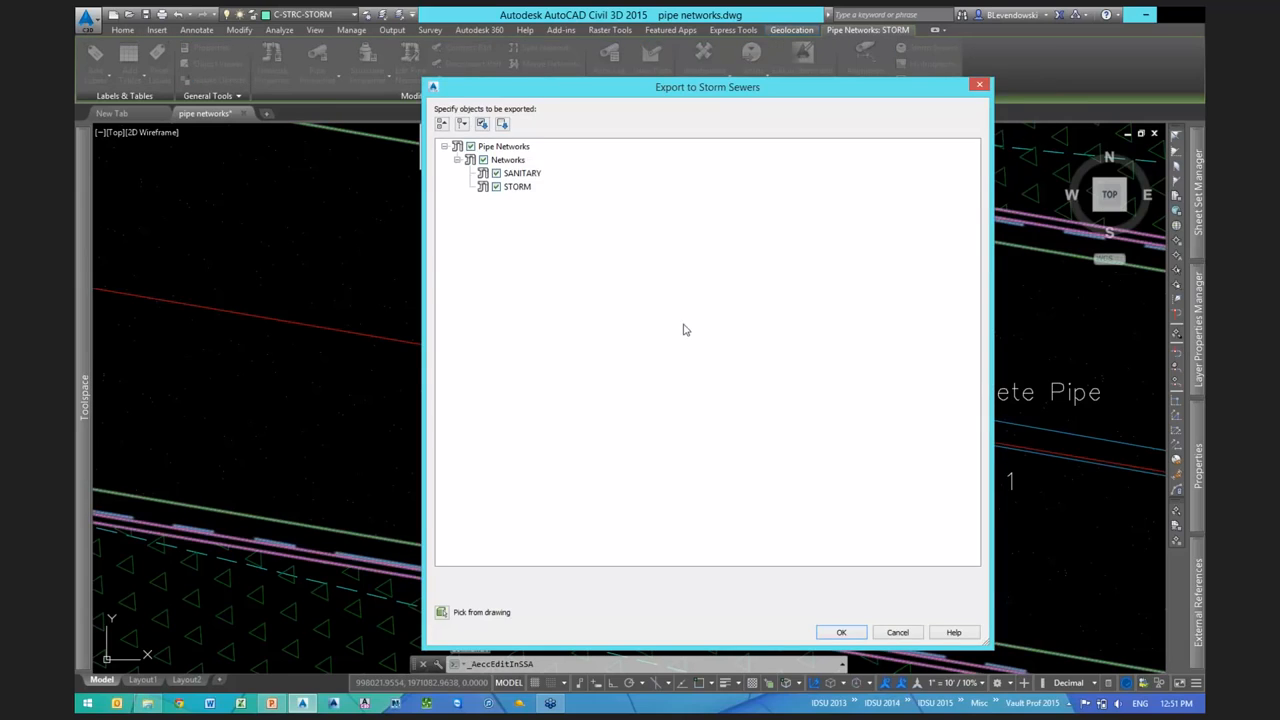
{"action": "left_click", "coordinate": [838, 633]}
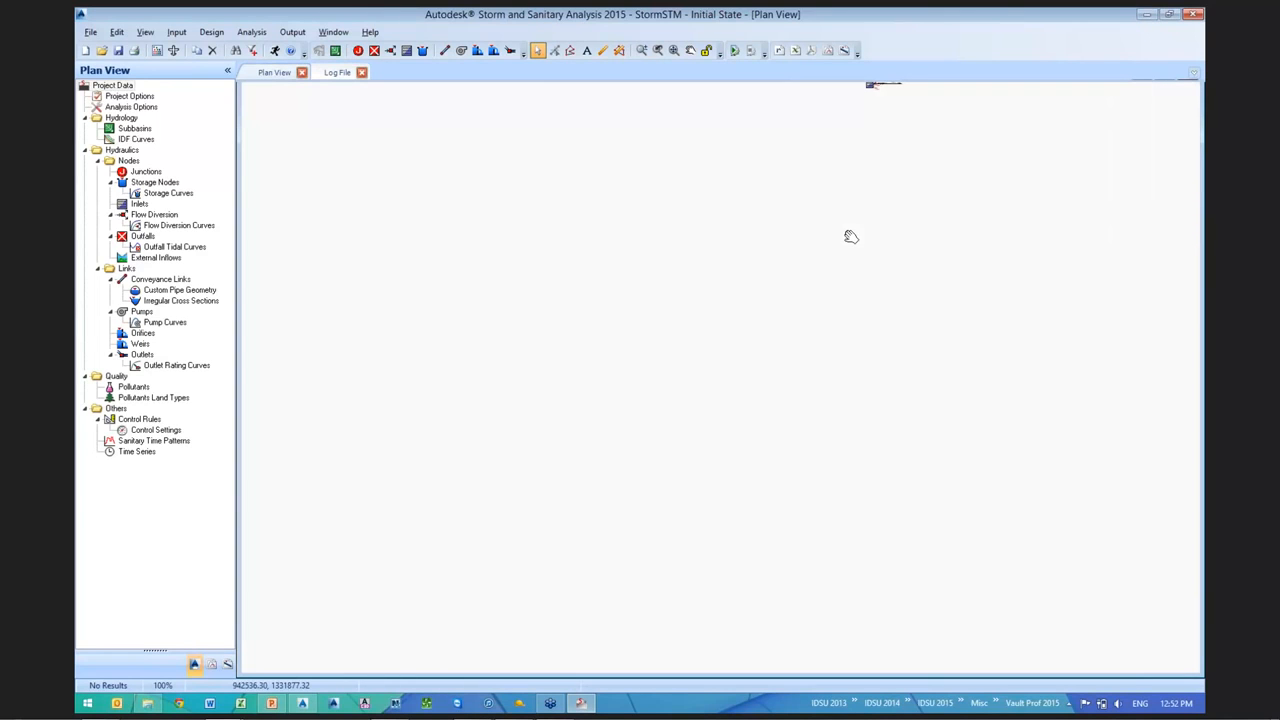
Examine the exported network in plan, focusing on the inlet Structure - (26) and the links around STMH - 4
{"action": "middle_click_drag", "start_coordinate": [850, 236], "coordinate": [783, 327]}
{"action": "scroll", "coordinate": [643, 428], "scroll_direction": "up", "scroll_amount": 6}
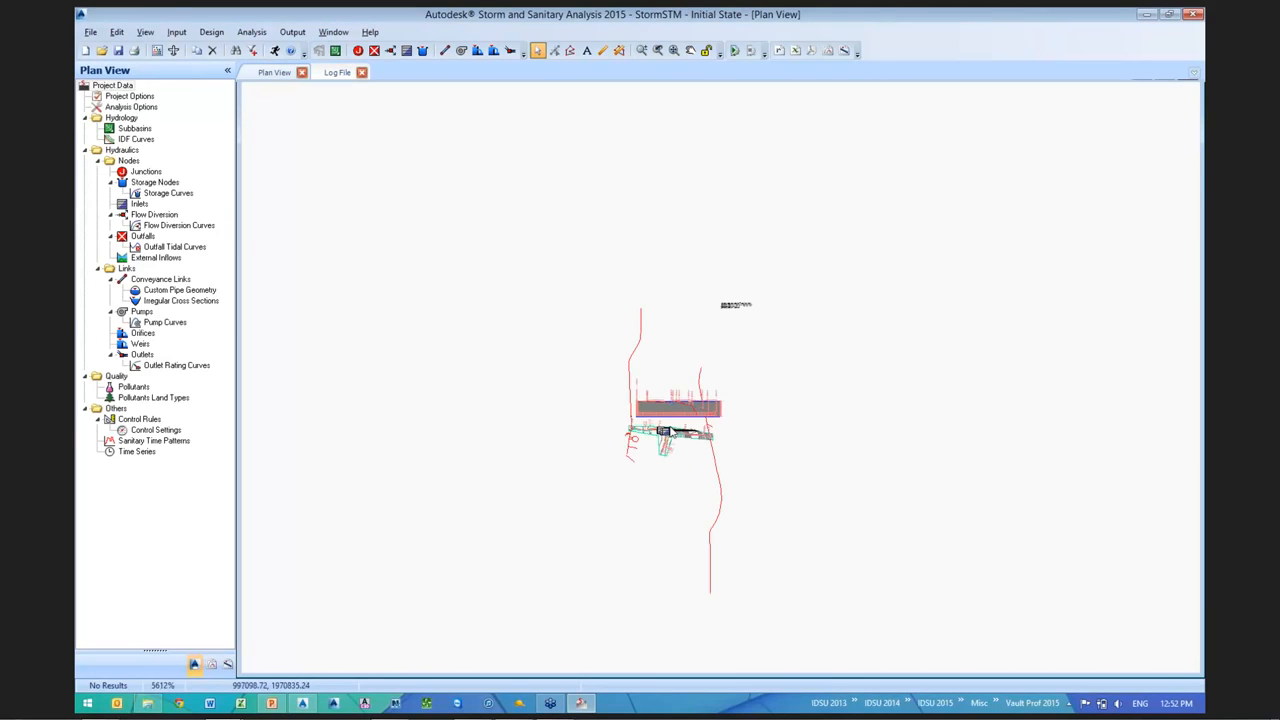
{"action": "scroll", "coordinate": [688, 438], "scroll_direction": "up", "scroll_amount": 4}
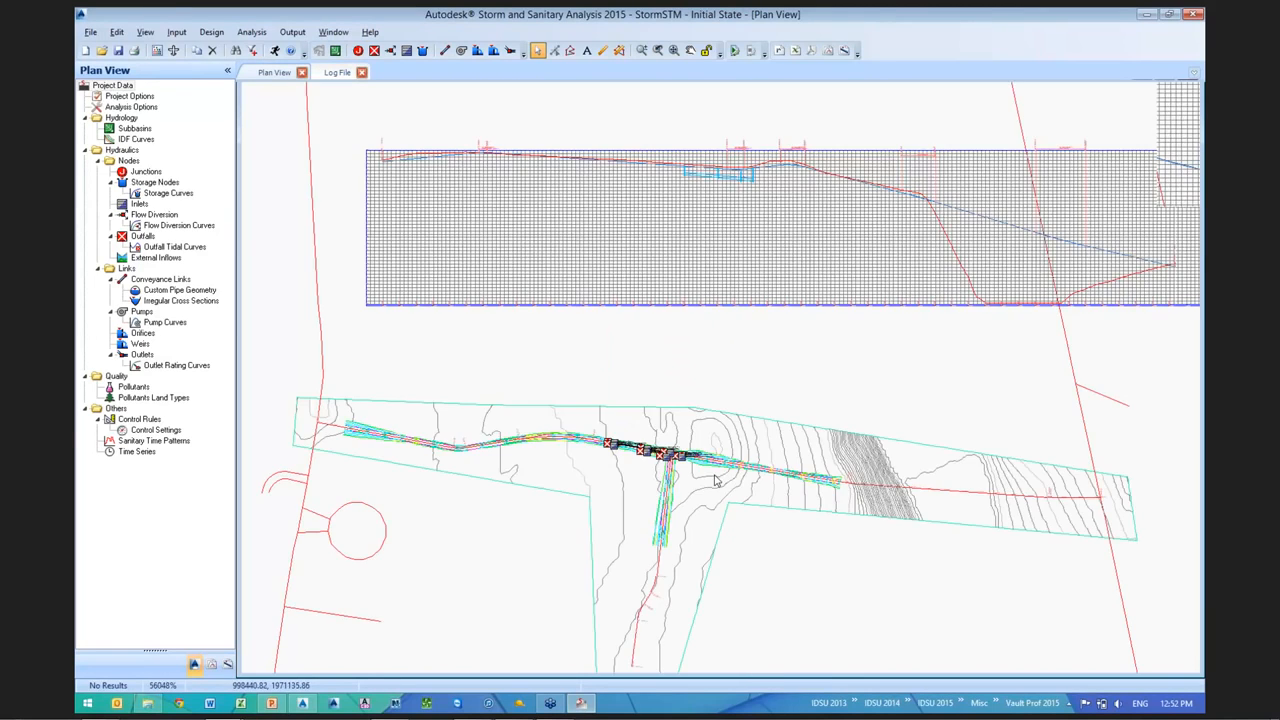
{"action": "scroll", "coordinate": [714, 481], "scroll_direction": "up", "scroll_amount": 4}
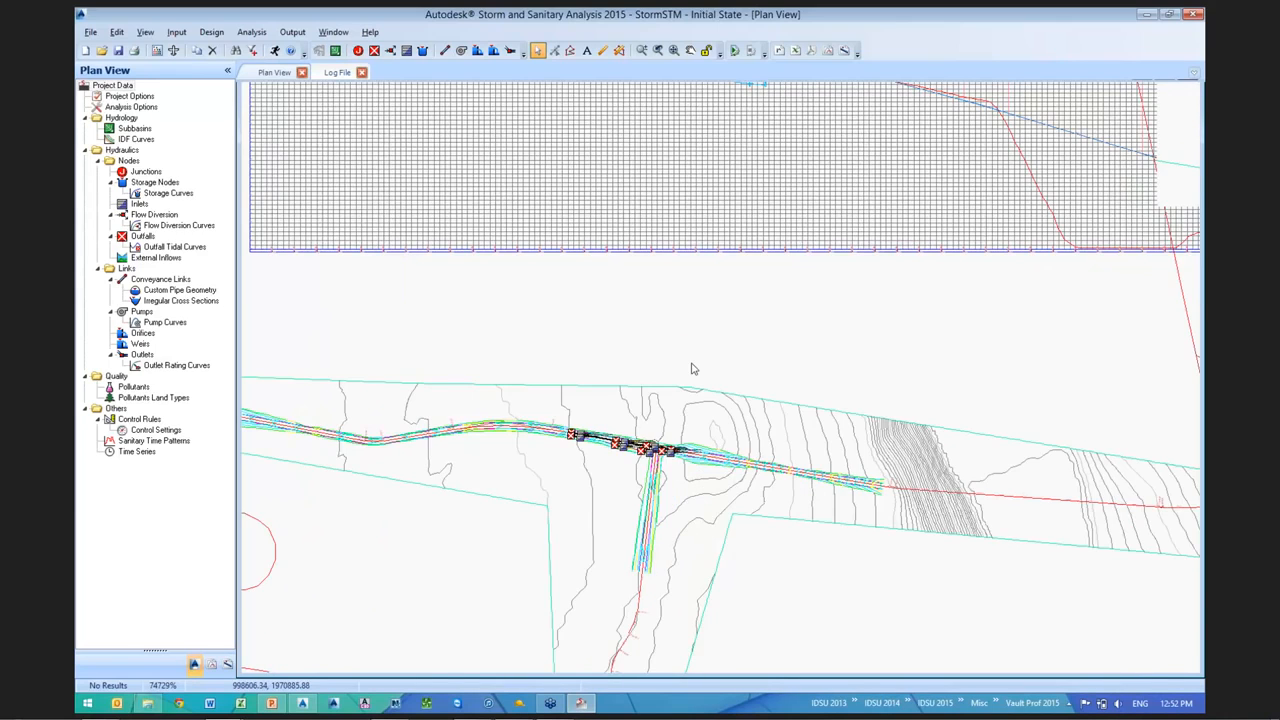
{"action": "scroll", "coordinate": [760, 456], "scroll_direction": "up", "scroll_amount": 3}
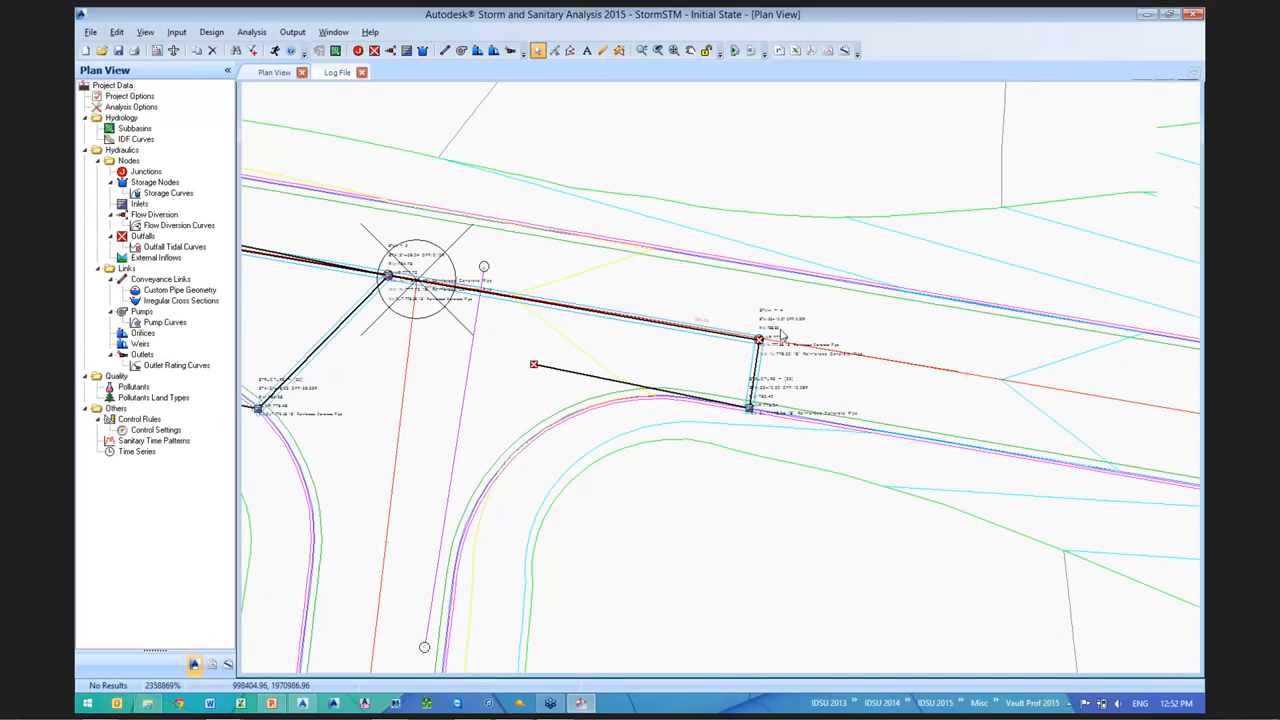
{"action": "scroll", "coordinate": [735, 388], "scroll_direction": "up", "scroll_amount": 1}
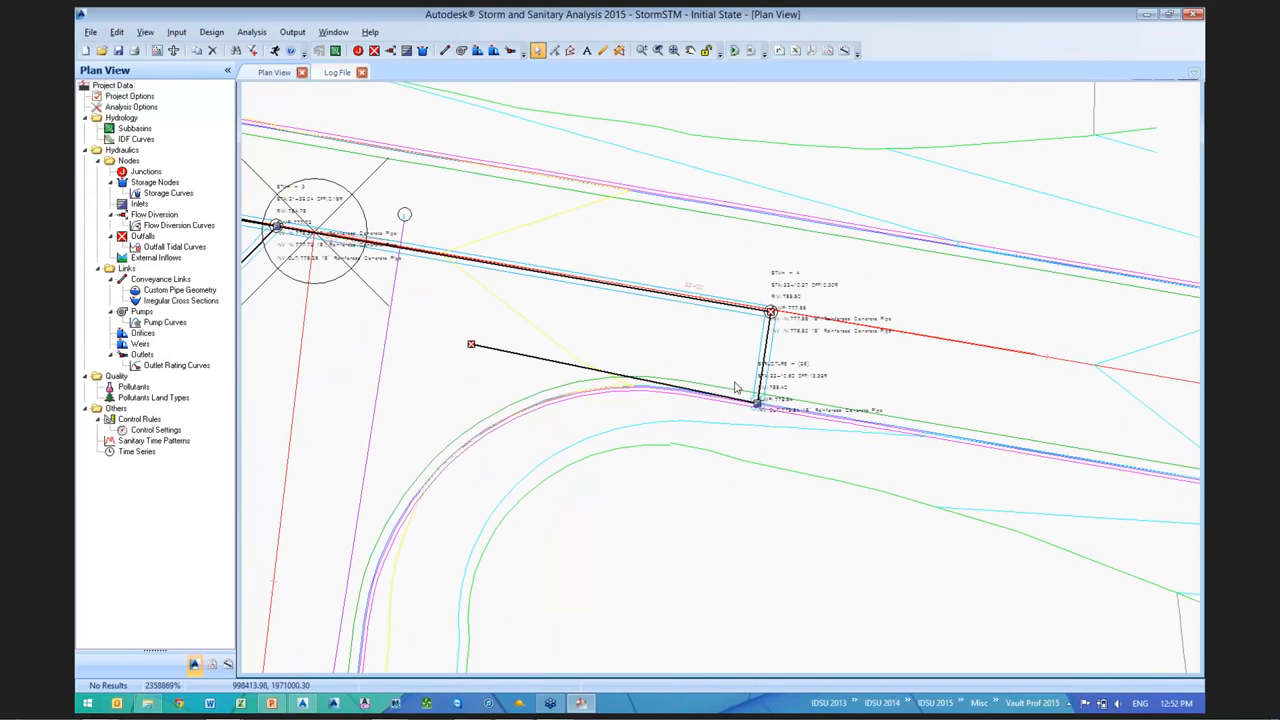
{"action": "scroll", "coordinate": [735, 388], "scroll_direction": "up", "scroll_amount": 2}
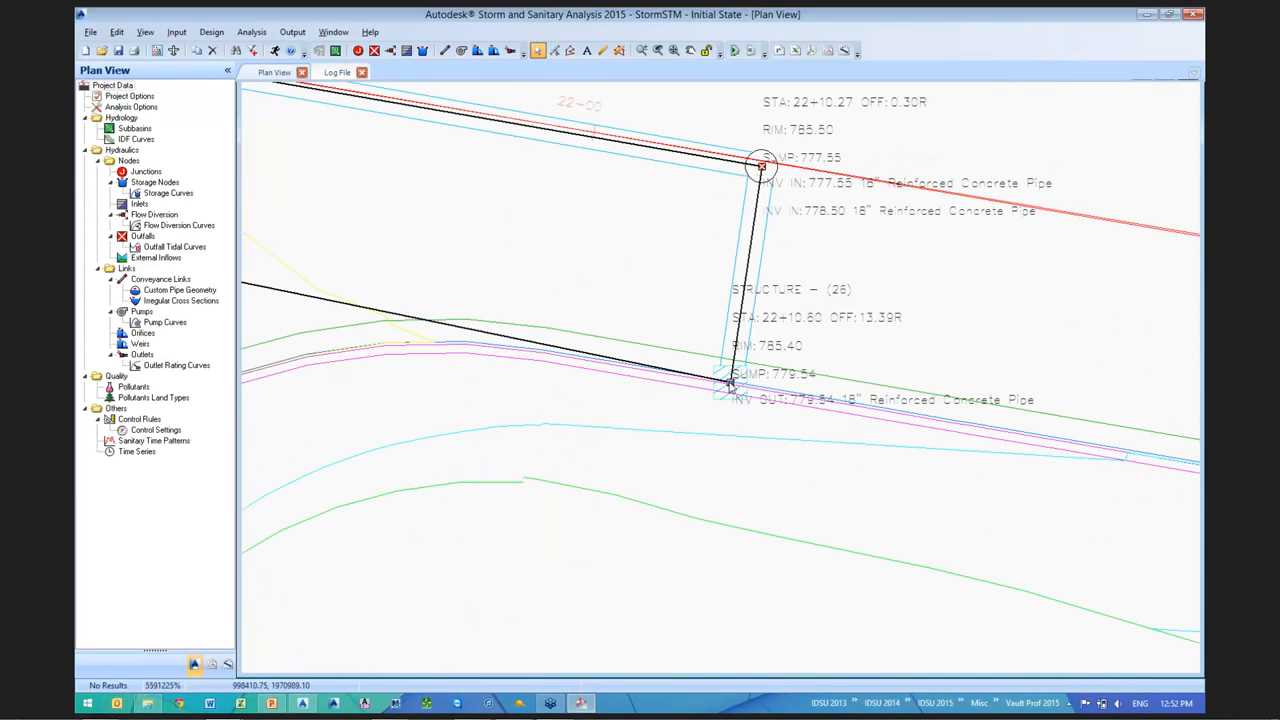
{"action": "left_click", "coordinate": [730, 385]}
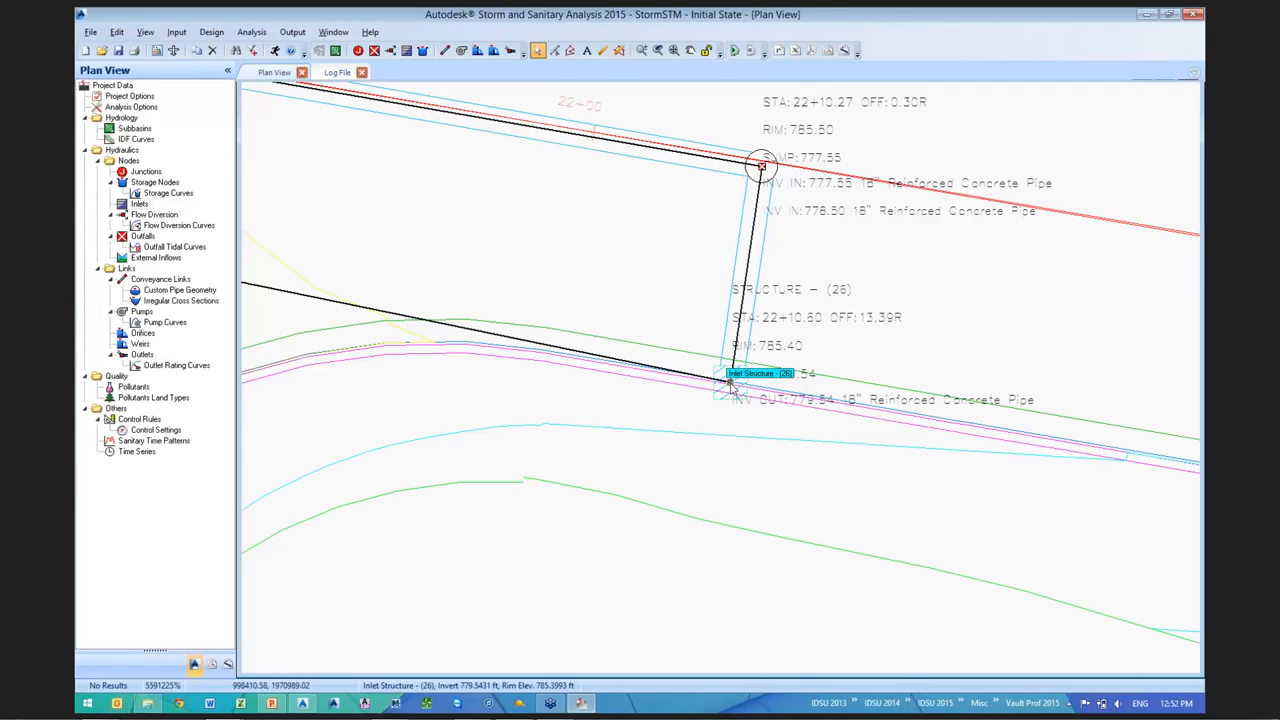
{"action": "scroll", "coordinate": [730, 474], "scroll_direction": "down", "scroll_amount": 1}
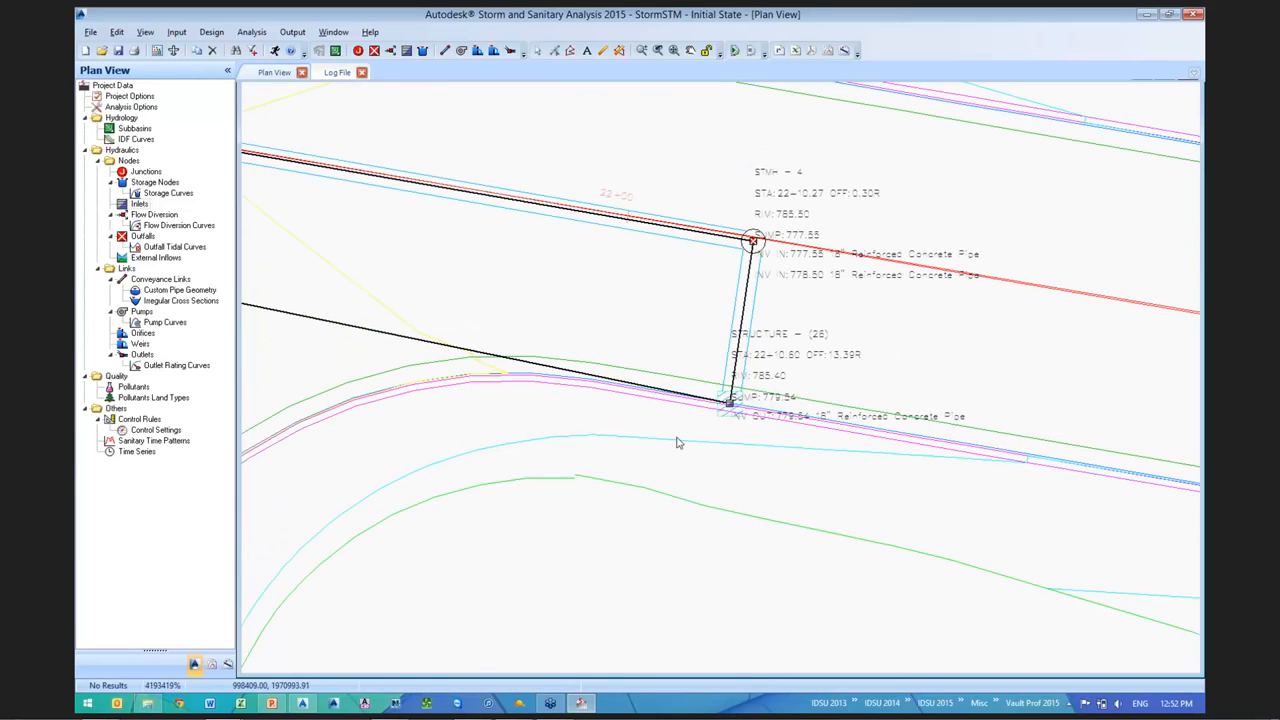
Switch back to Civil 3D and open Part Matching Defaults under Storm Sewers Migration Defaults in the Pipe Network feature settings
{"action": "key", "text": "alt+Tab"}
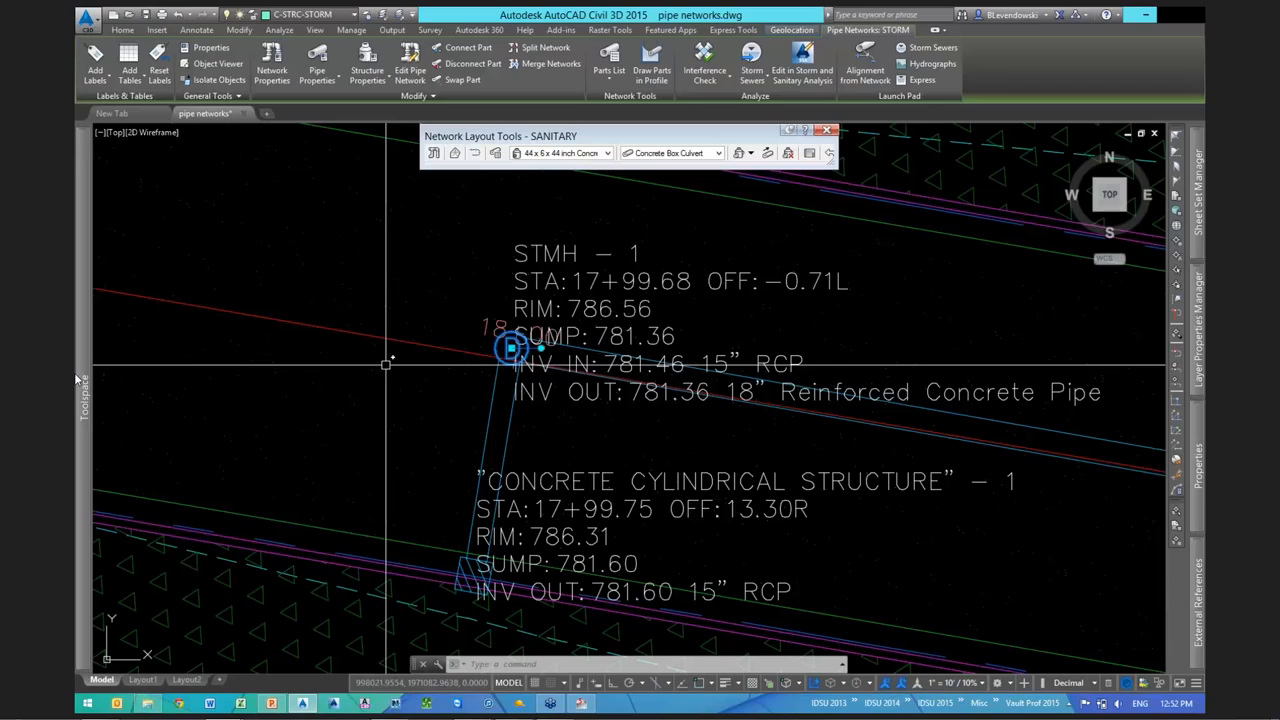
{"action": "mouse_move", "coordinate": [88, 374]}
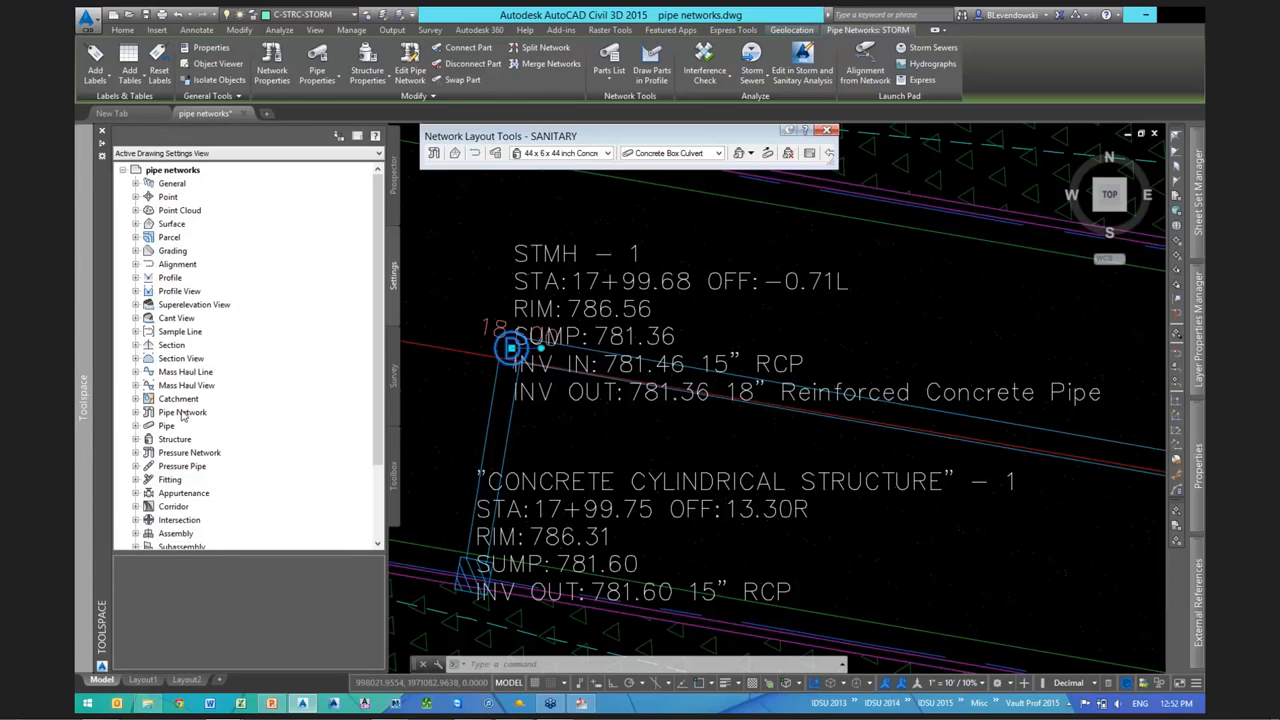
{"action": "right_click", "coordinate": [183, 413]}
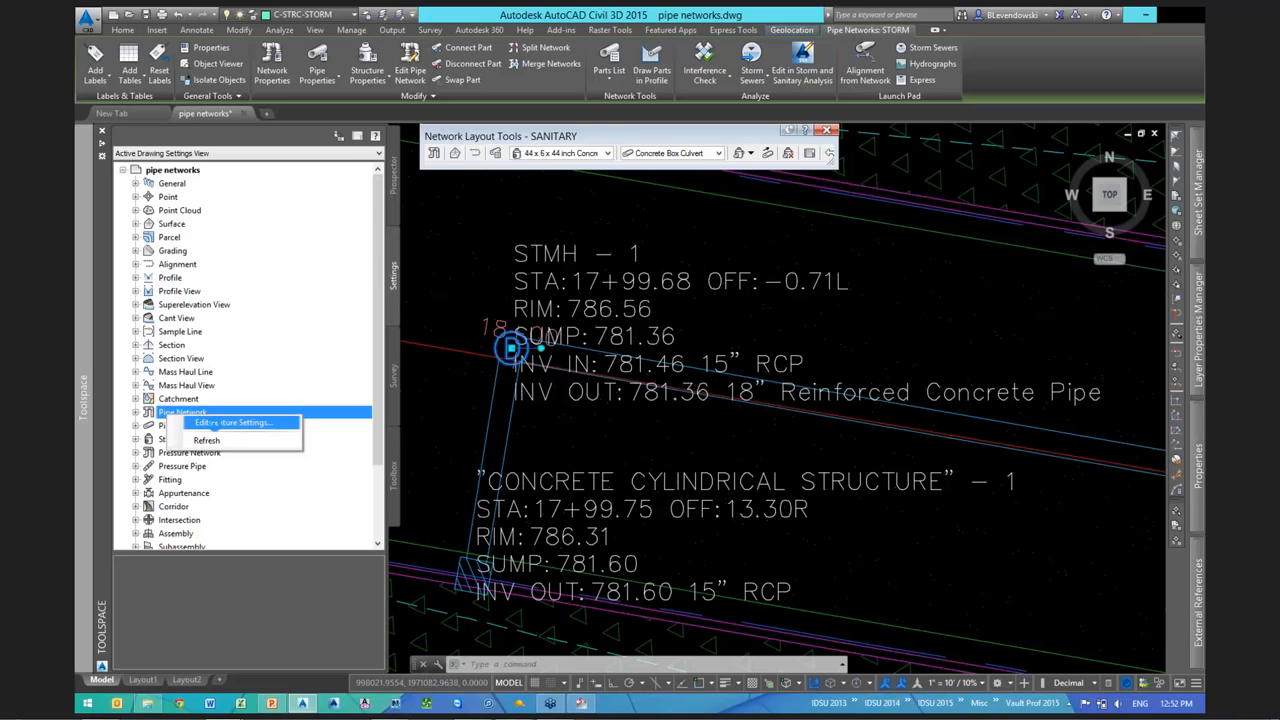
{"action": "left_click", "coordinate": [212, 423]}
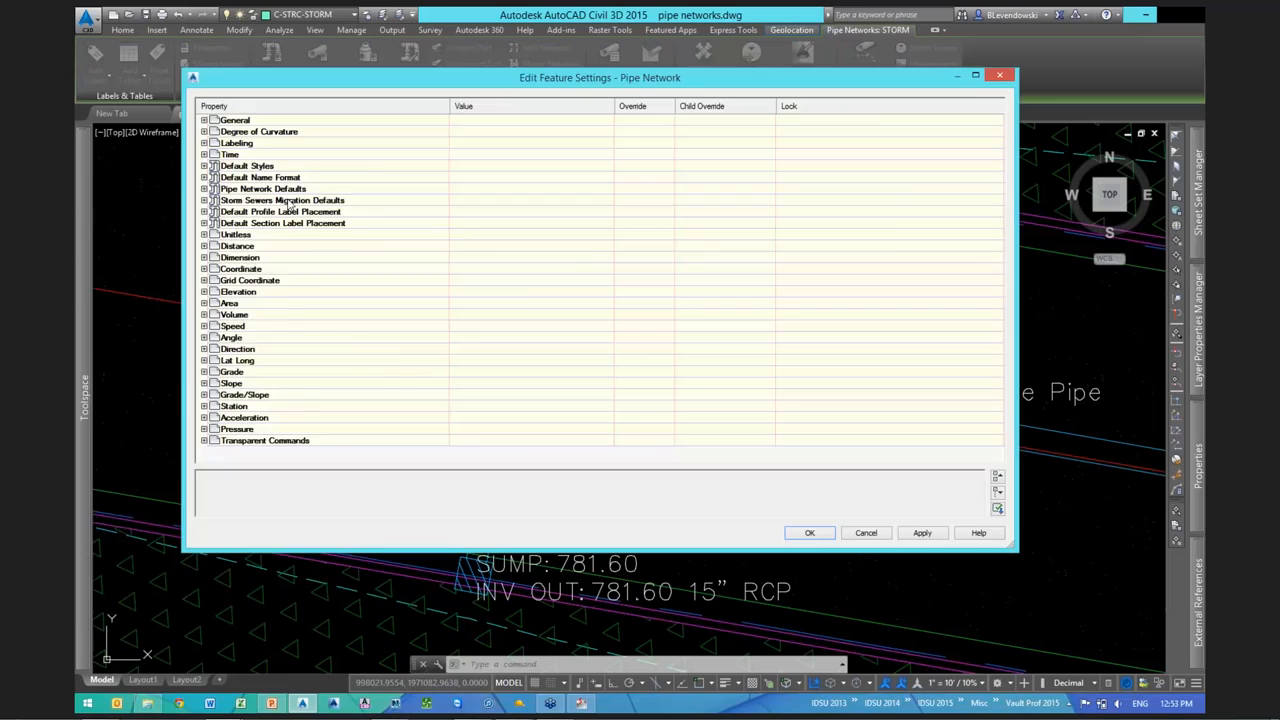
{"action": "double_click", "coordinate": [295, 201]}
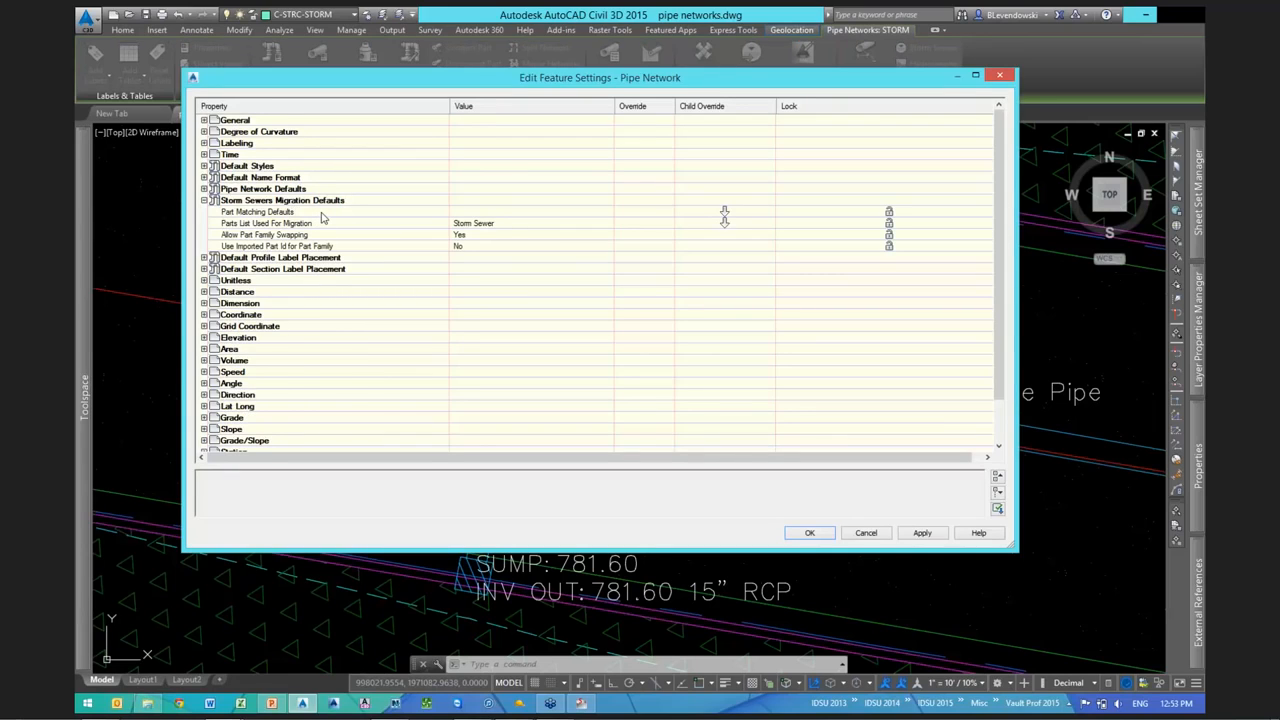
{"action": "left_click", "coordinate": [321, 213]}
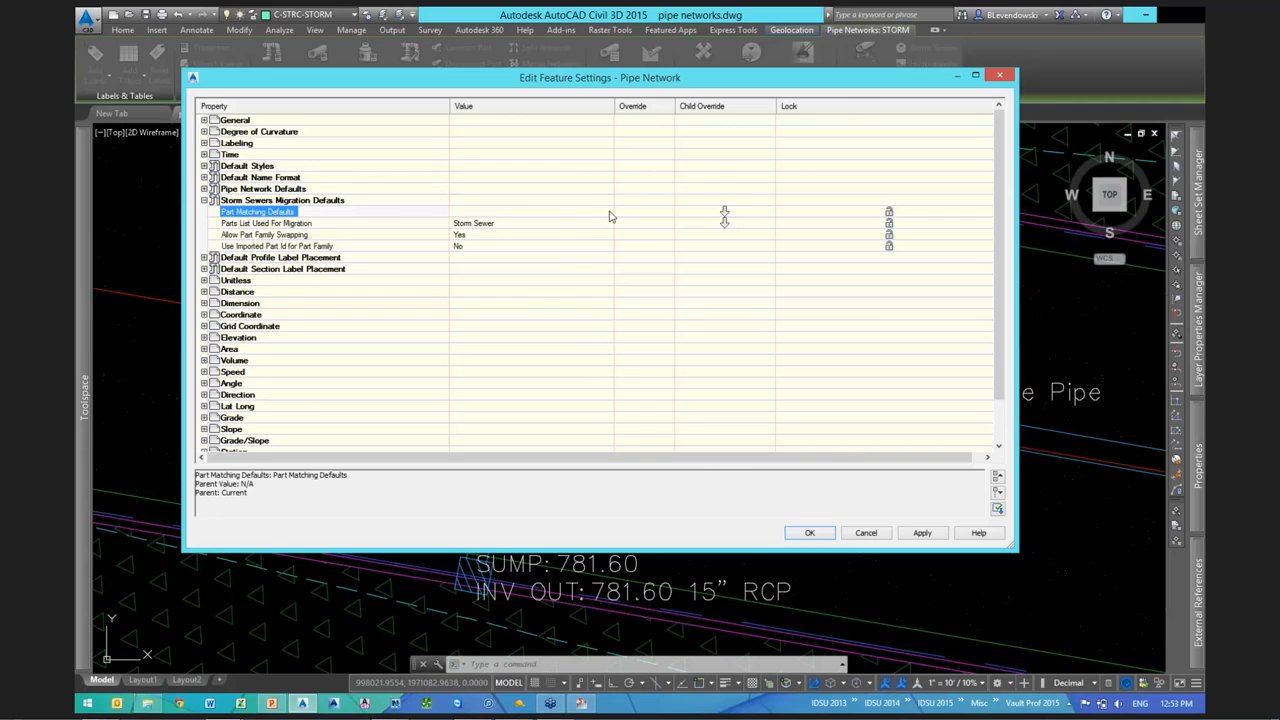
{"action": "left_click", "coordinate": [611, 216]}
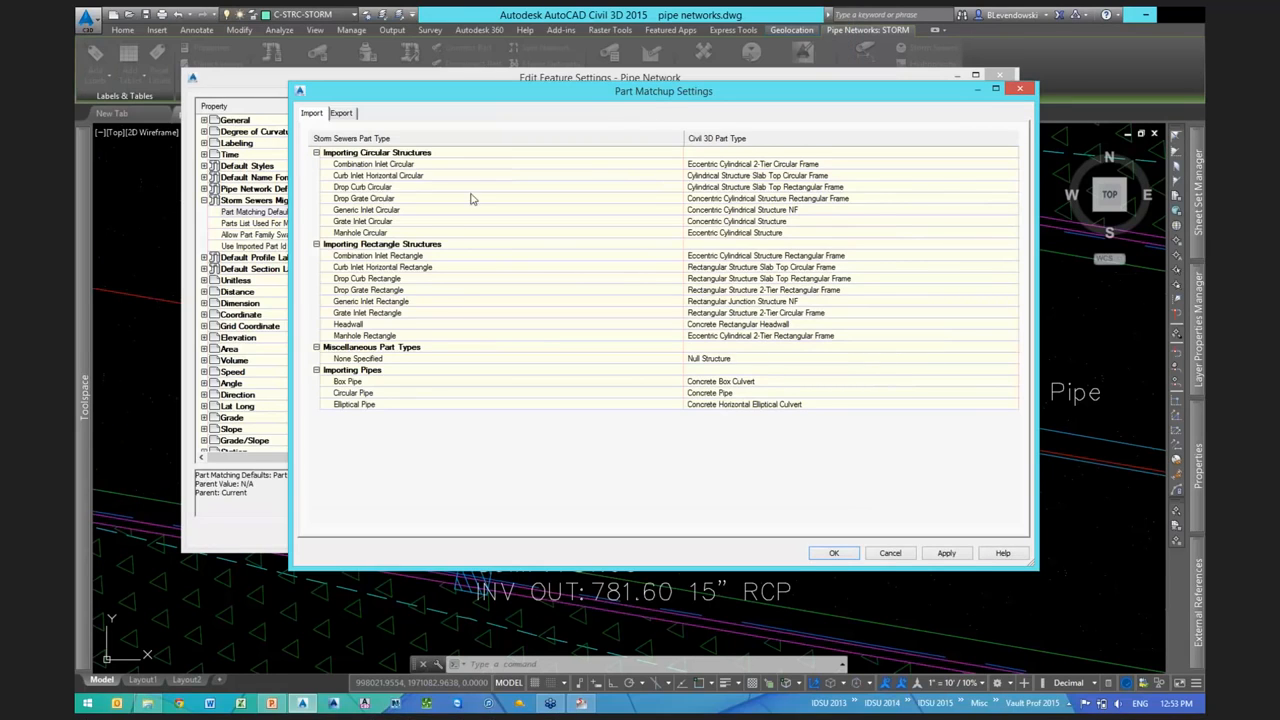
Review the import and export part matchups between Storm Sewers and Civil 3D part types, and dismiss the matchup settings without saving
{"action": "left_click", "coordinate": [324, 122]}
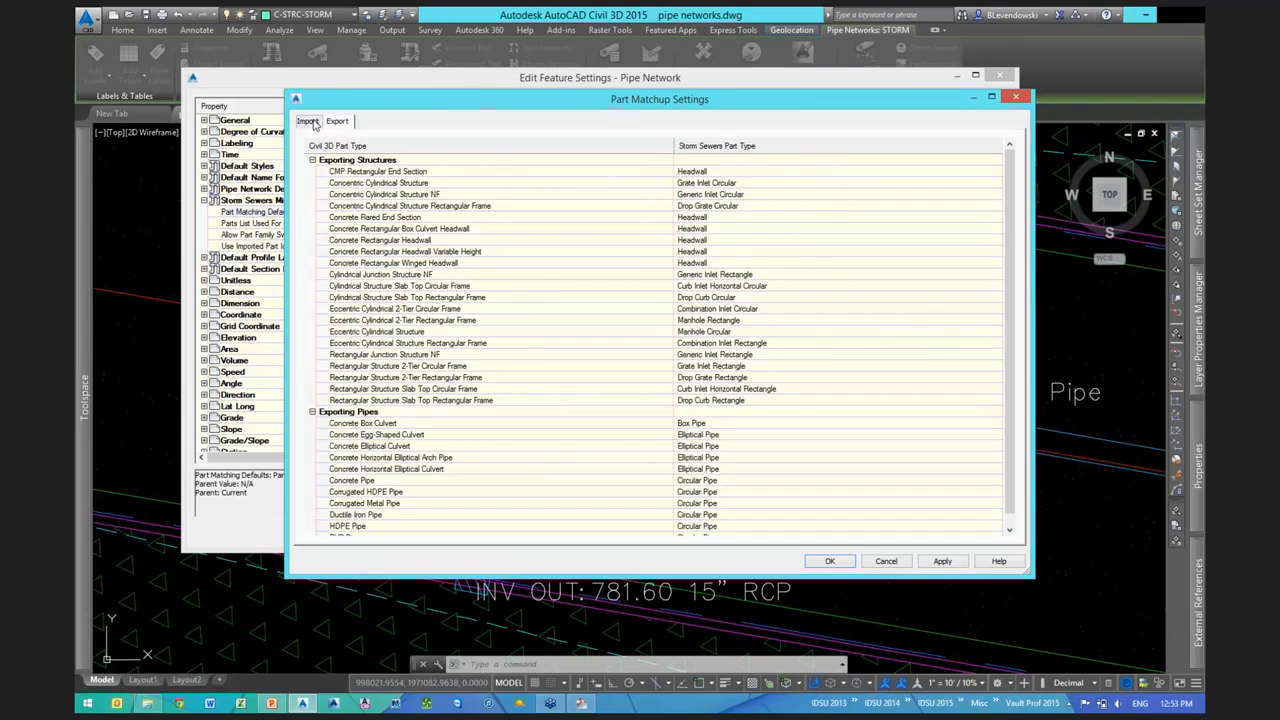
{"action": "left_click", "coordinate": [308, 121]}
{"action": "left_click", "coordinate": [730, 182]}
{"action": "left_click", "coordinate": [319, 122]}
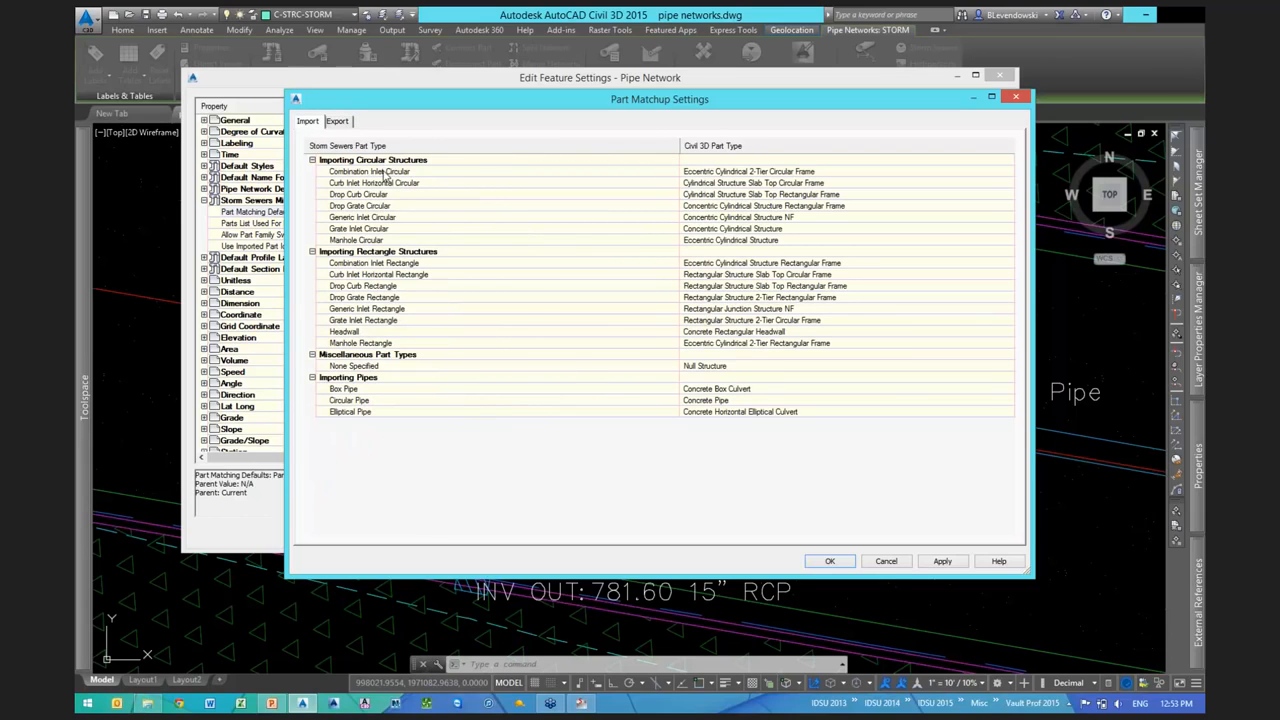
{"action": "left_click", "coordinate": [383, 172]}
{"action": "left_click", "coordinate": [886, 560]}
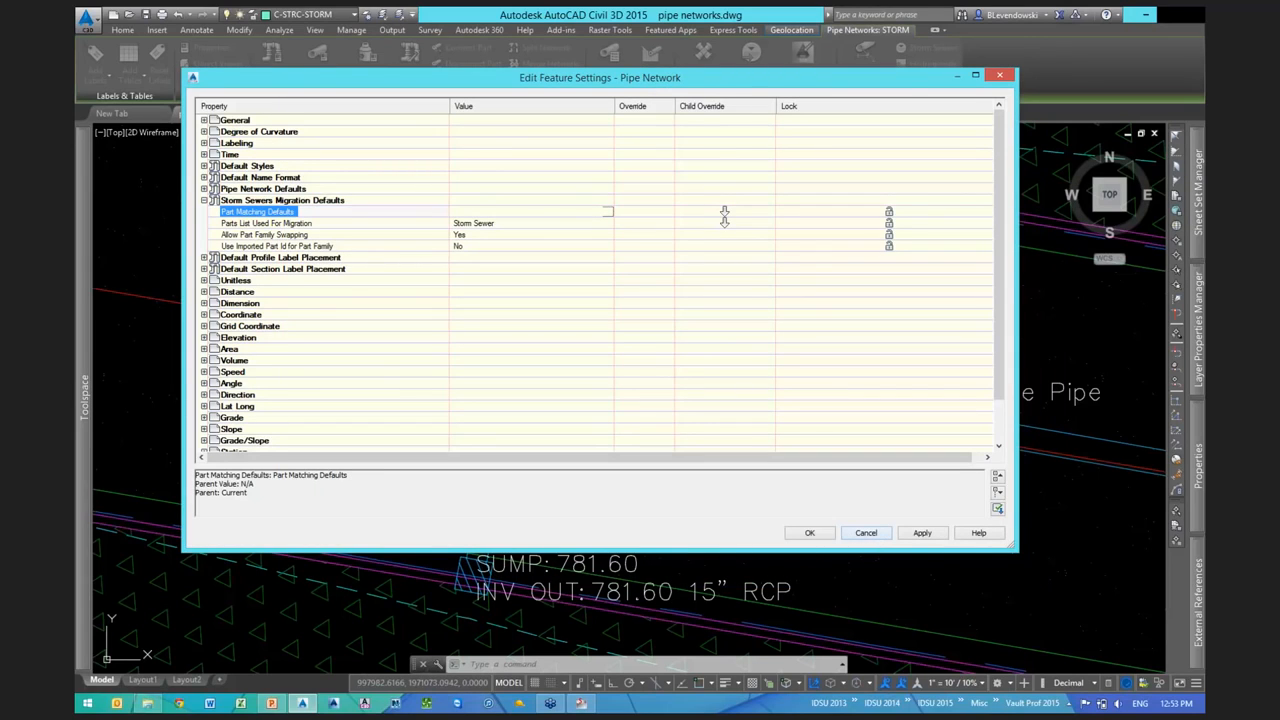
Dismiss the Pipe Network feature settings without saving and clear the selection of manhole STMH - 1
{"action": "left_click", "coordinate": [865, 532]}
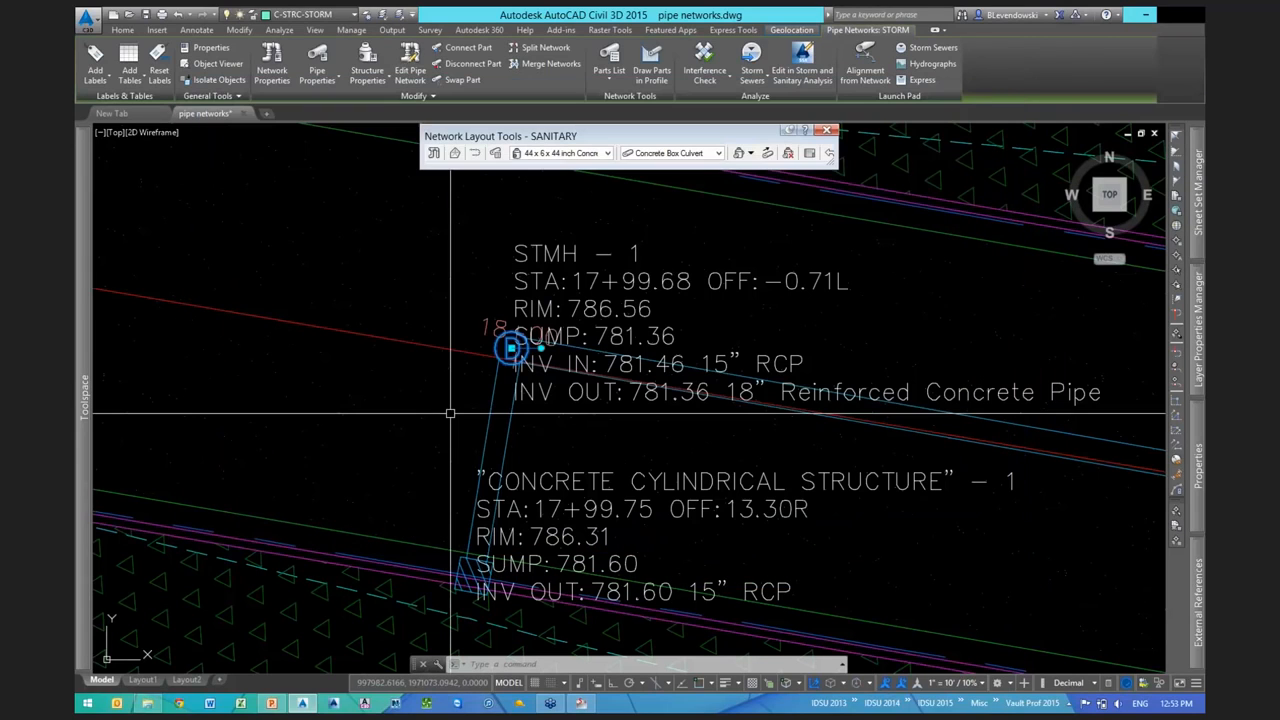
{"action": "key", "text": "Escape"}
{"action": "key", "text": "Escape"}
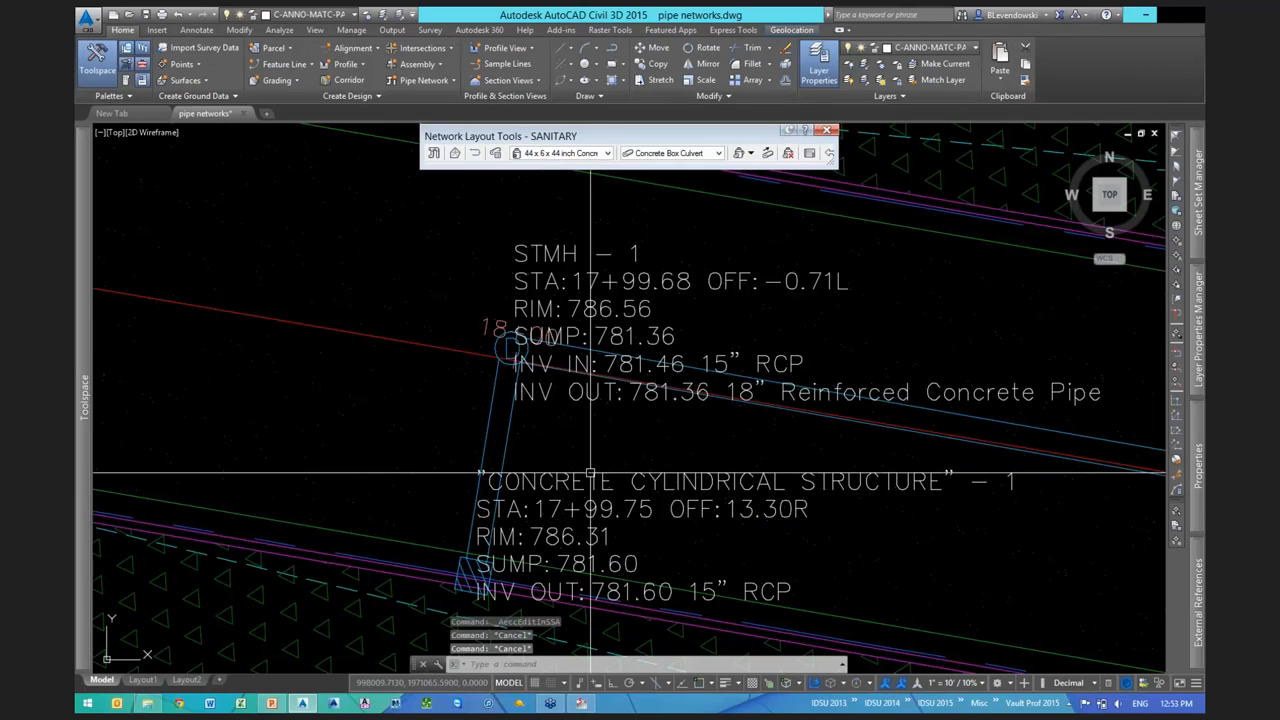
Open the Toolbox in Toolspace and expand the Pipes category of the Reports Manager
{"action": "scroll", "coordinate": [590, 474], "scroll_direction": "down", "scroll_amount": 8}
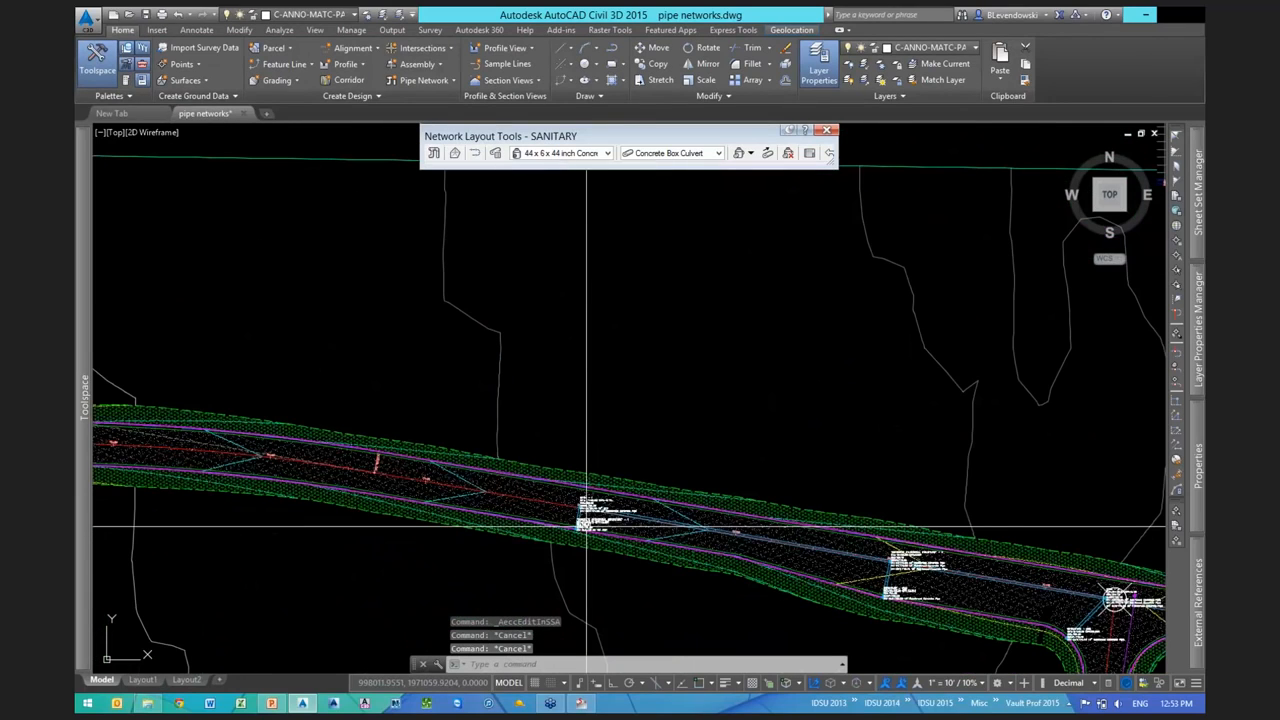
{"action": "scroll", "coordinate": [640, 494], "scroll_direction": "down", "scroll_amount": 5}
{"action": "scroll", "coordinate": [626, 503], "scroll_direction": "up", "scroll_amount": 10}
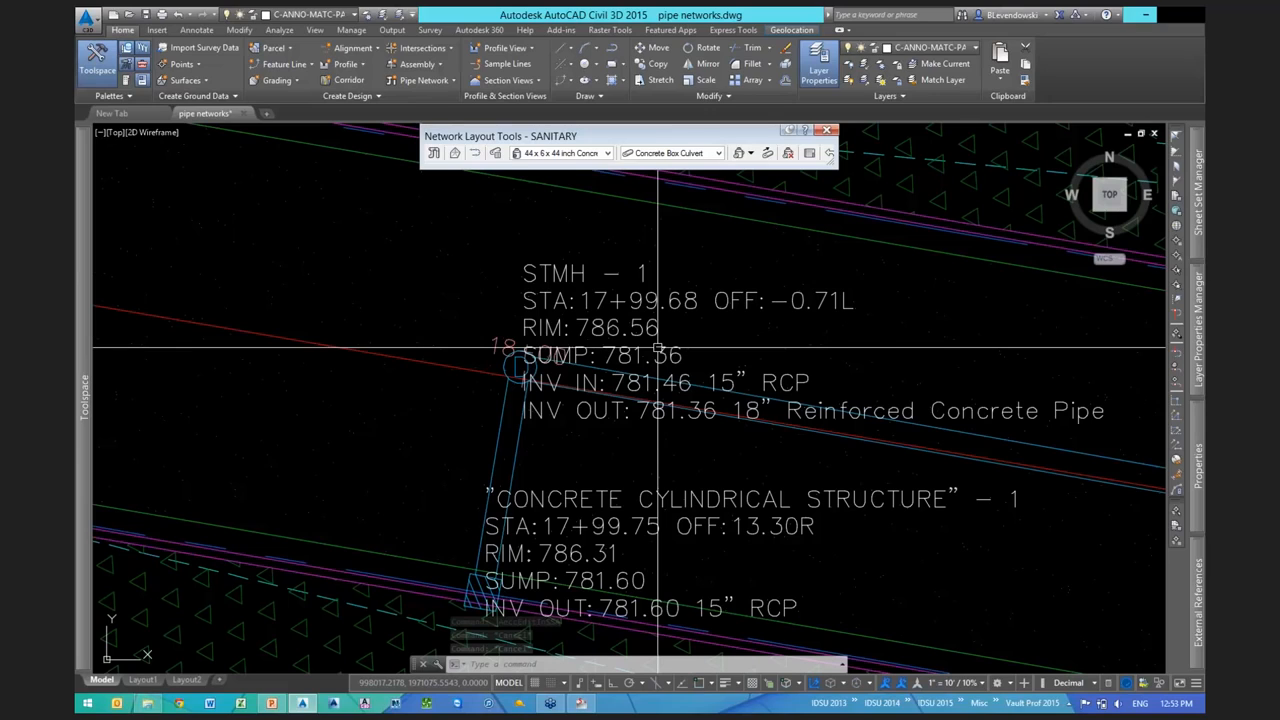
{"action": "middle_click_drag", "start_coordinate": [658, 348], "coordinate": [518, 294]}
{"action": "mouse_move", "coordinate": [84, 397]}
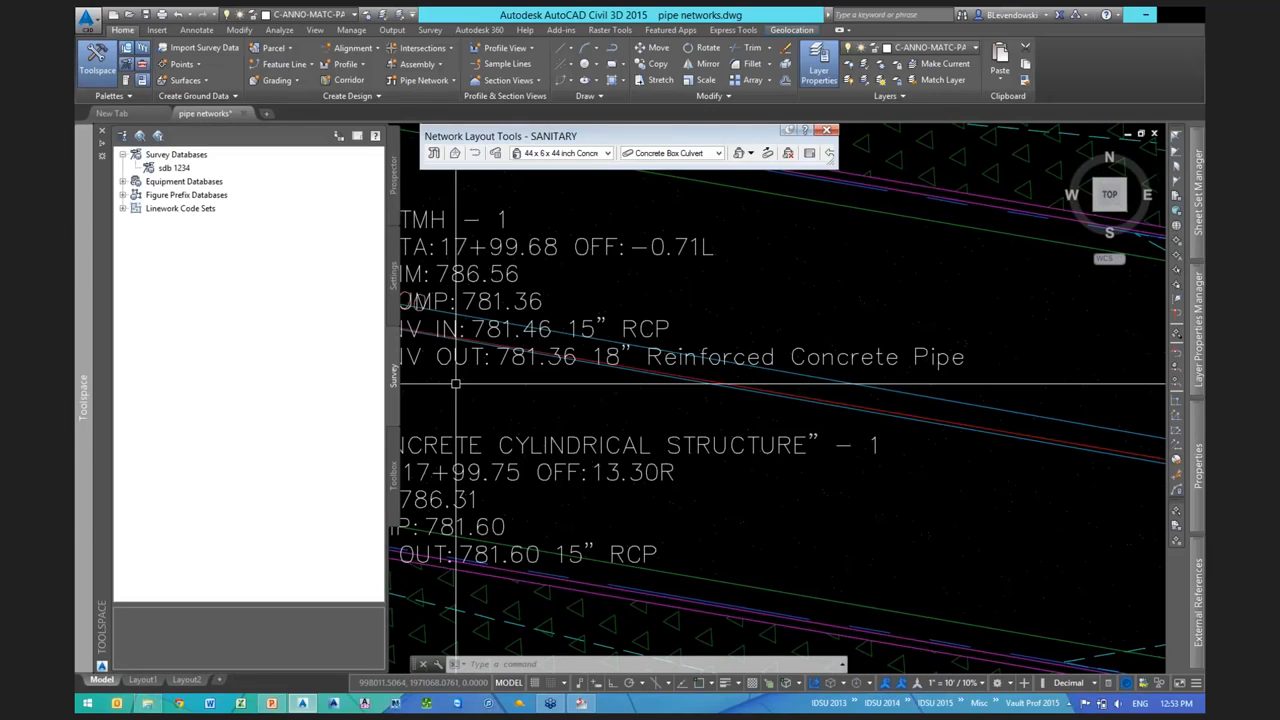
{"action": "middle_click_drag", "start_coordinate": [456, 383], "coordinate": [754, 438]}
{"action": "scroll", "coordinate": [666, 371], "scroll_direction": "up", "scroll_amount": 1}
{"action": "mouse_move", "coordinate": [84, 390]}
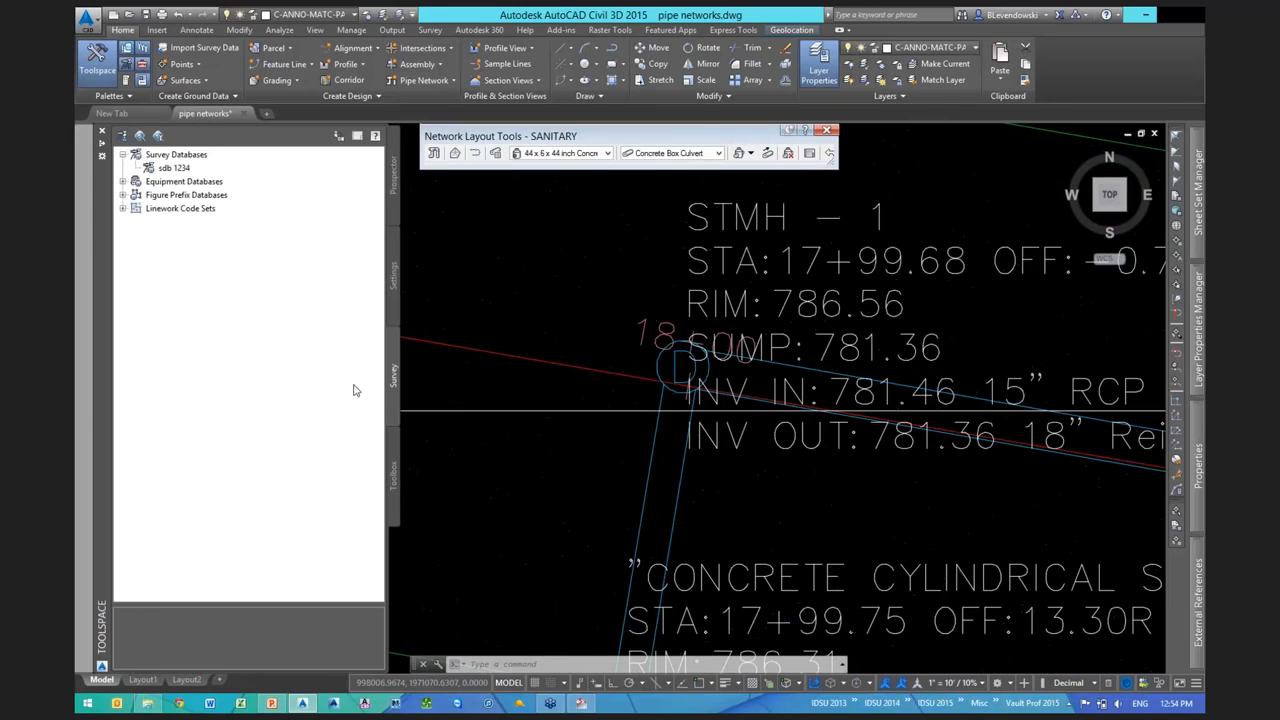
{"action": "left_click", "coordinate": [392, 455]}
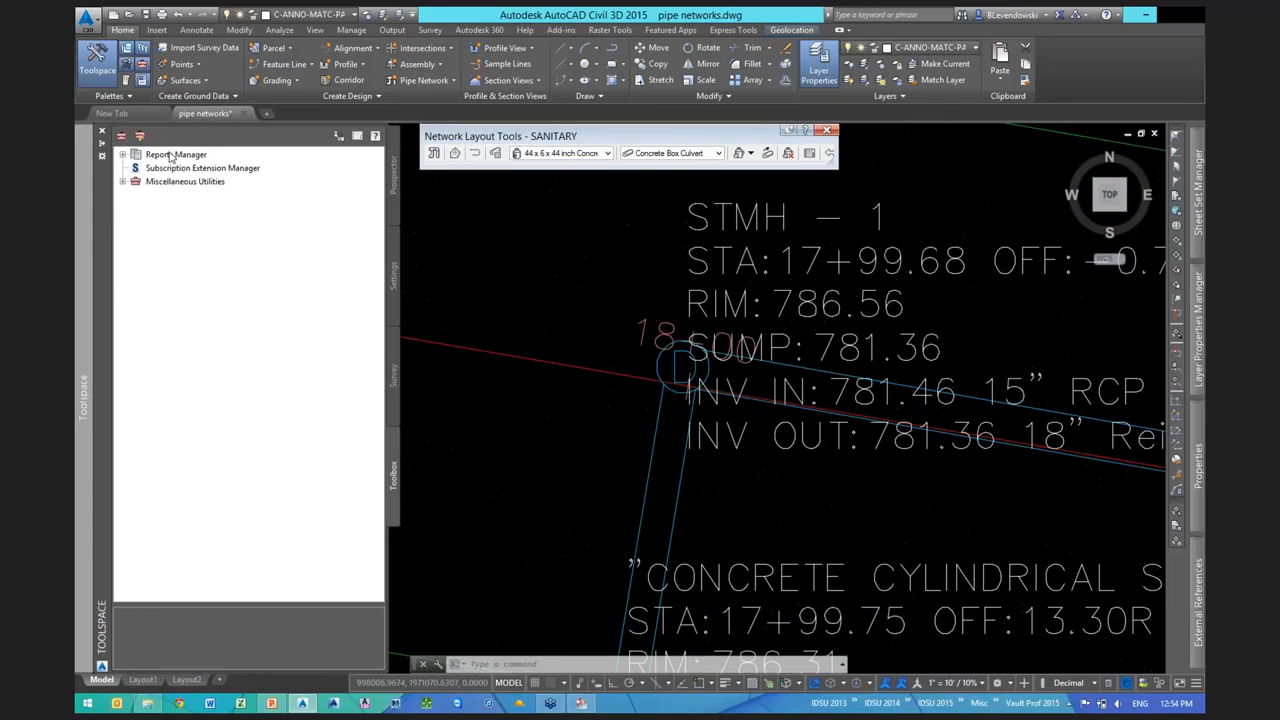
{"action": "double_click", "coordinate": [172, 155]}
{"action": "double_click", "coordinate": [168, 209]}
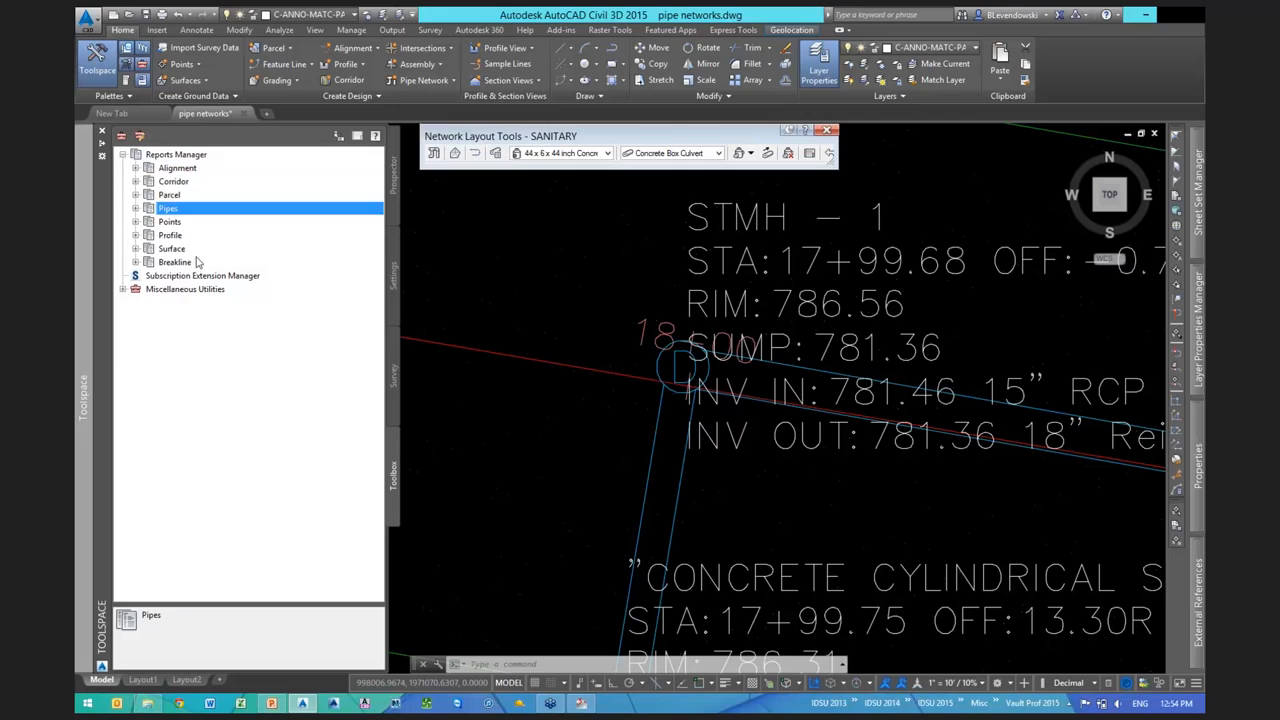
Run the Structures_in_CSV report with all listed drawing objects included in the export
{"action": "right_click", "coordinate": [226, 266]}
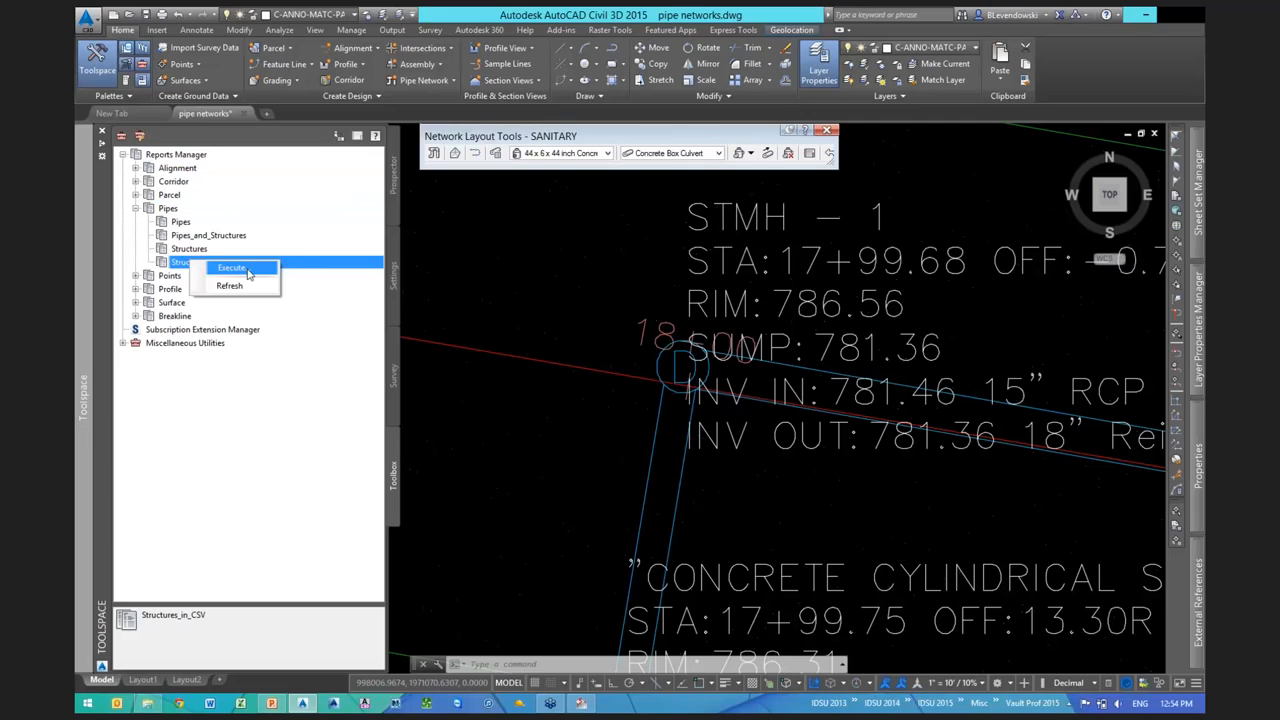
{"action": "left_click", "coordinate": [240, 269]}
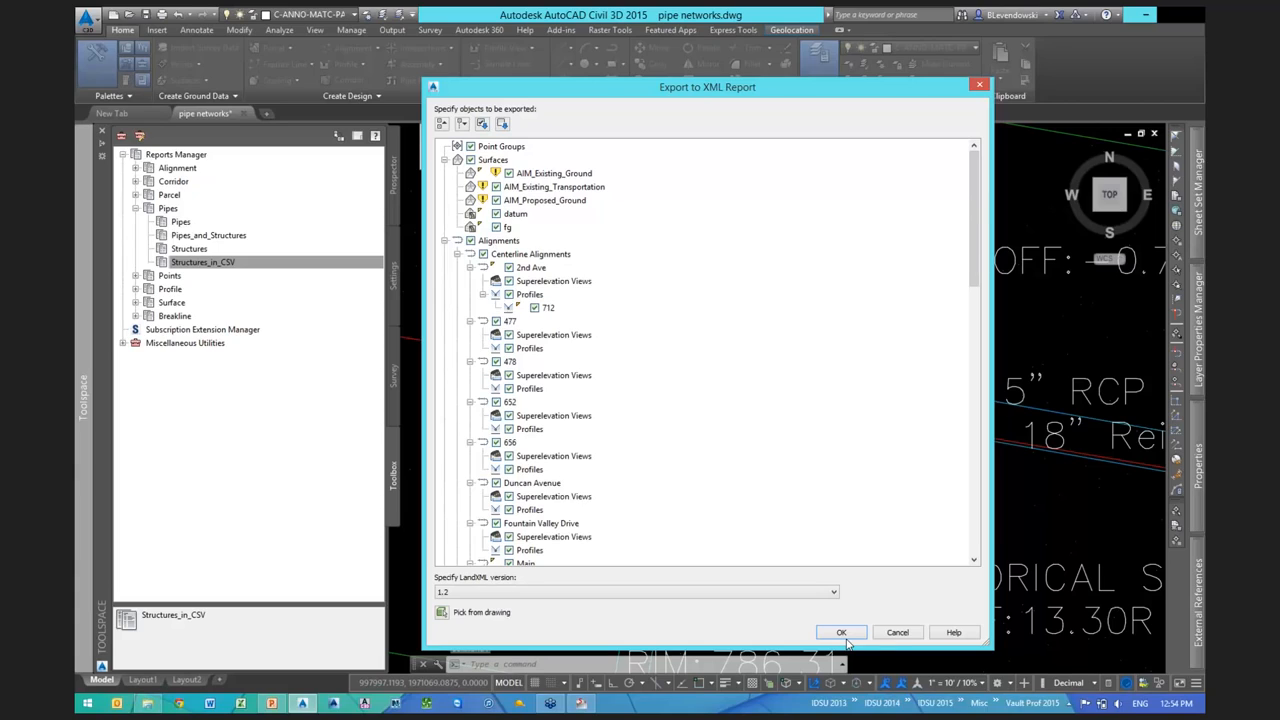
{"action": "left_click", "coordinate": [842, 633]}
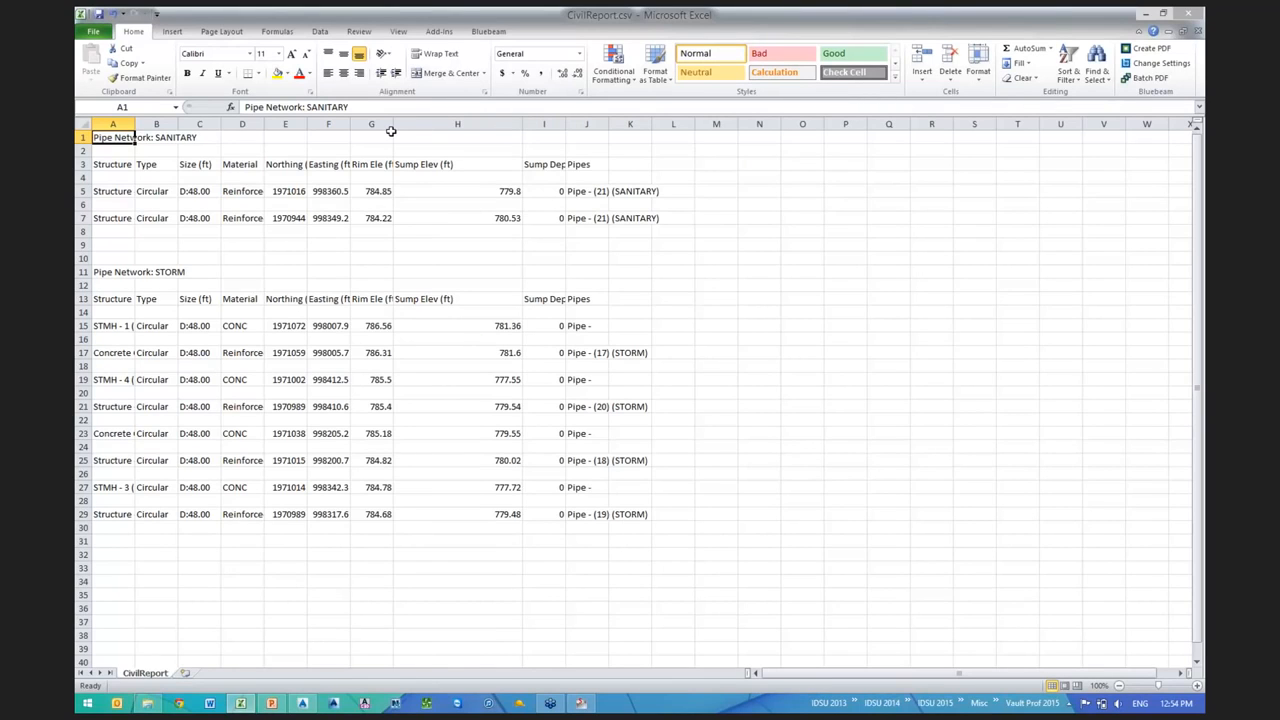
Review the rim and sump elevations in CivilReport.csv, focusing on STMH - 1, and close the report without saving
{"action": "left_click", "coordinate": [491, 326]}
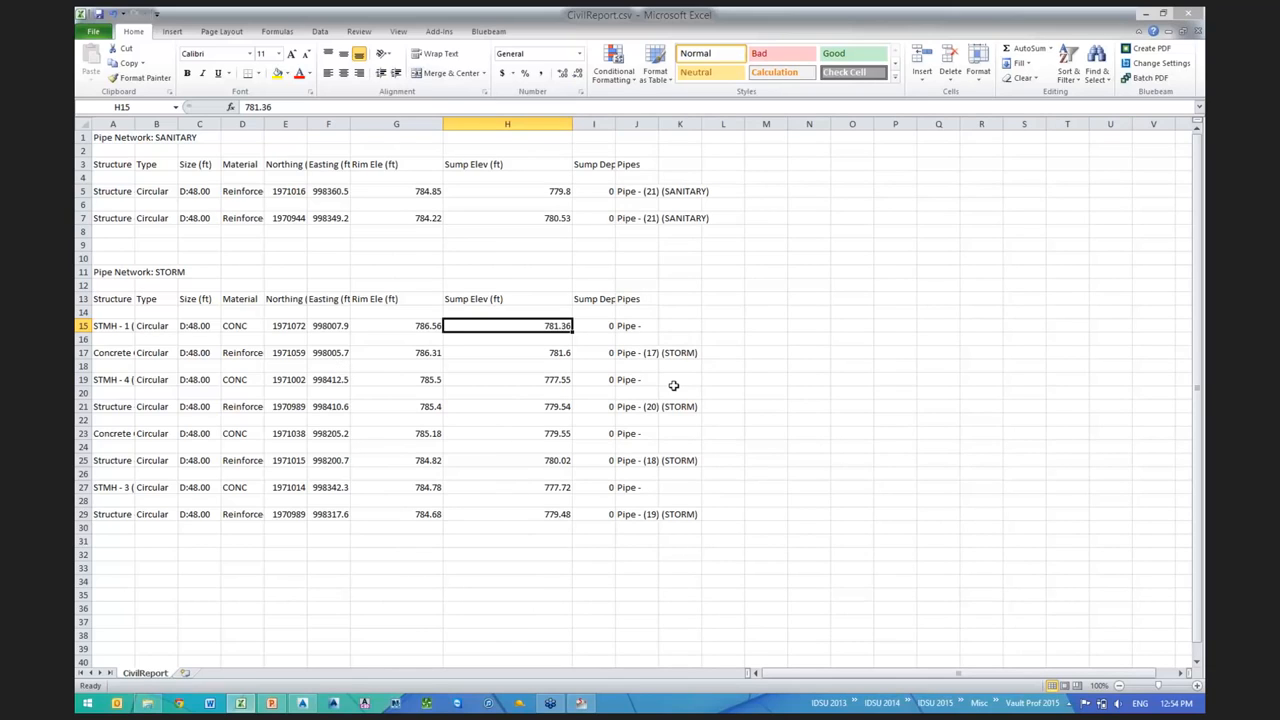
{"action": "left_click", "coordinate": [1186, 14]}
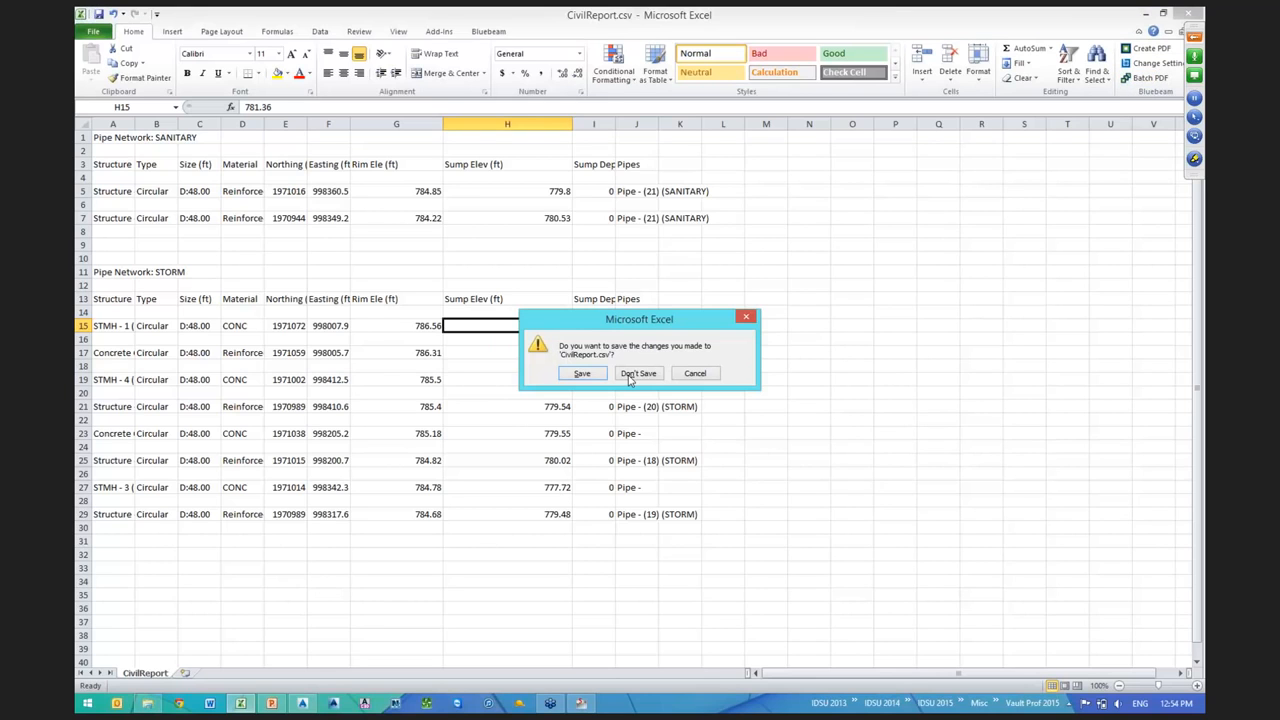
{"action": "left_click", "coordinate": [636, 373]}
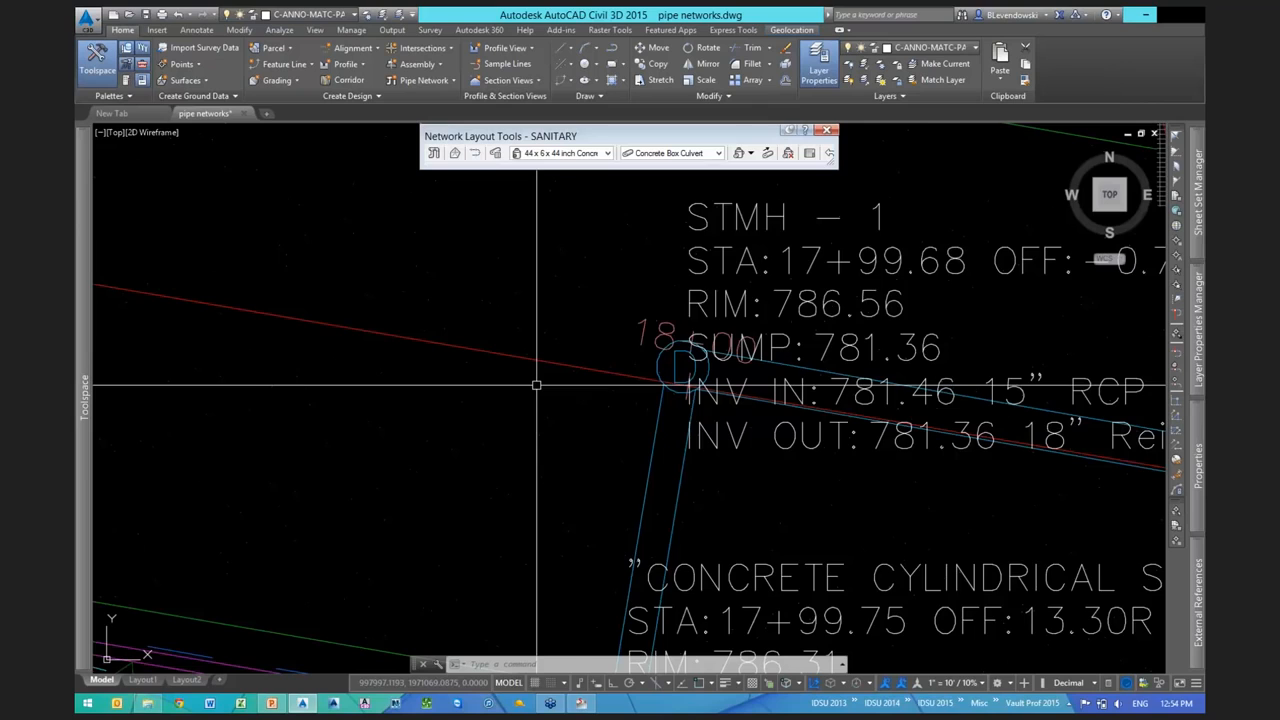
Examine the sump and outgoing pipe invert at the upstream storm manhole in the profile view
{"action": "scroll", "coordinate": [537, 385], "scroll_direction": "down", "scroll_amount": 8}
{"action": "scroll", "coordinate": [674, 277], "scroll_direction": "up", "scroll_amount": 3}
{"action": "middle_click_drag", "start_coordinate": [674, 277], "coordinate": [652, 471]}
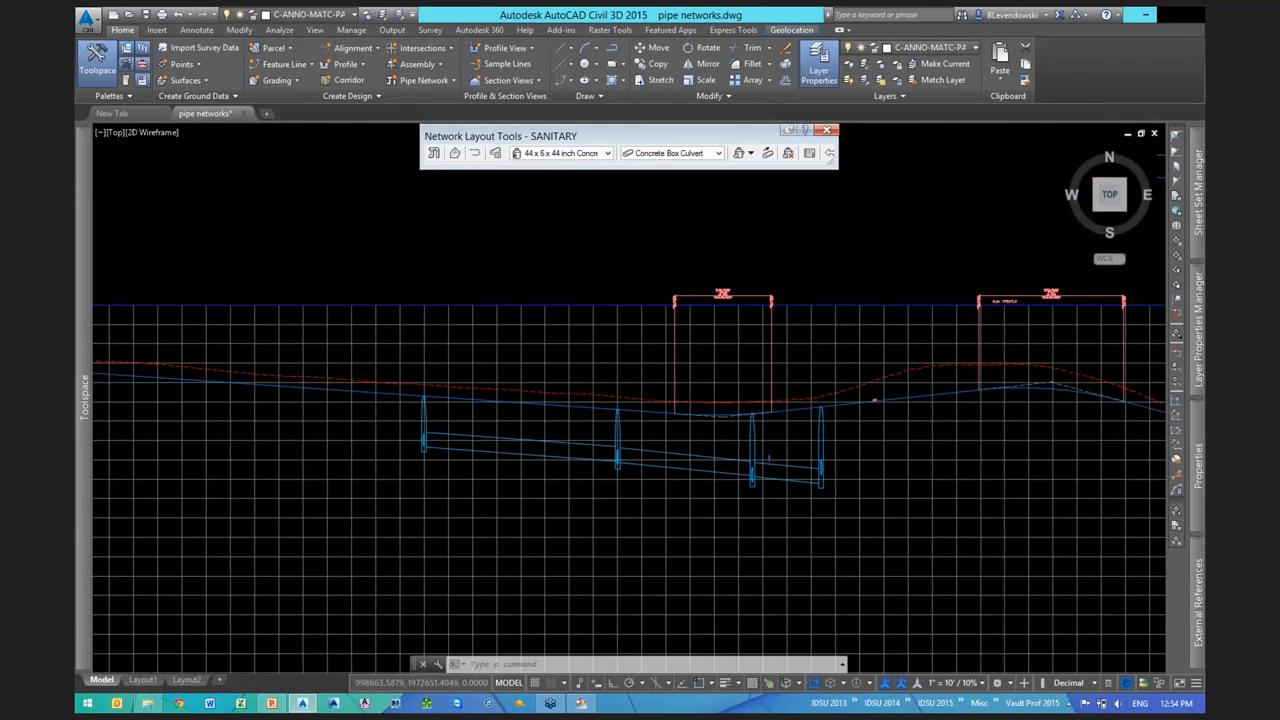
{"action": "scroll", "coordinate": [443, 449], "scroll_direction": "up", "scroll_amount": 8}
{"action": "scroll", "coordinate": [546, 475], "scroll_direction": "down", "scroll_amount": 1}
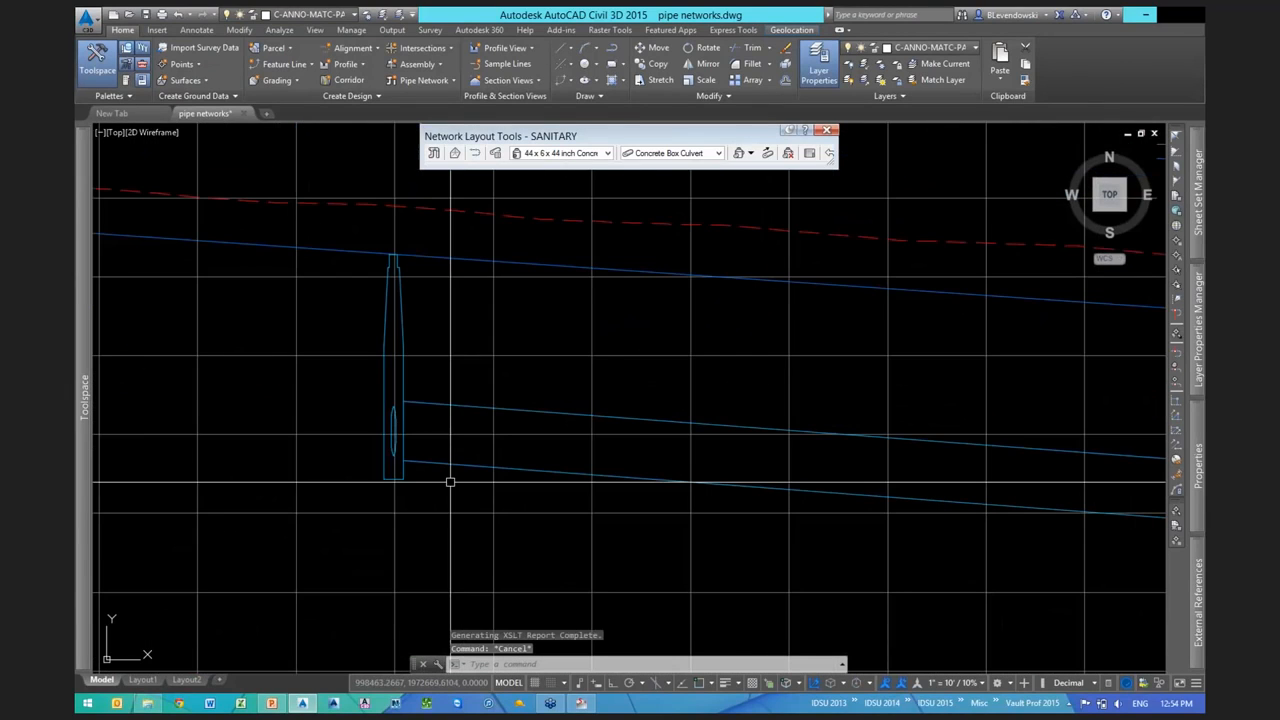
{"action": "scroll", "coordinate": [338, 496], "scroll_direction": "up", "scroll_amount": 1}
{"action": "scroll", "coordinate": [500, 461], "scroll_direction": "up", "scroll_amount": 2}
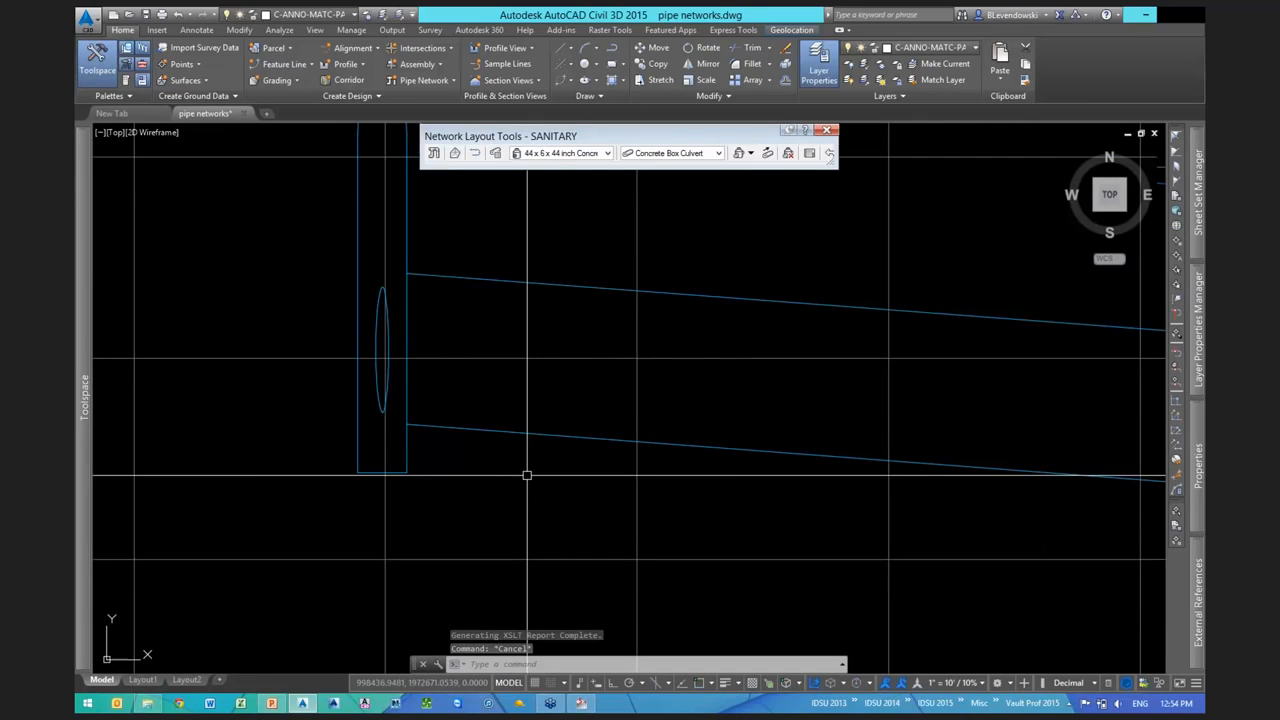
{"action": "scroll", "coordinate": [427, 519], "scroll_direction": "down", "scroll_amount": 1}
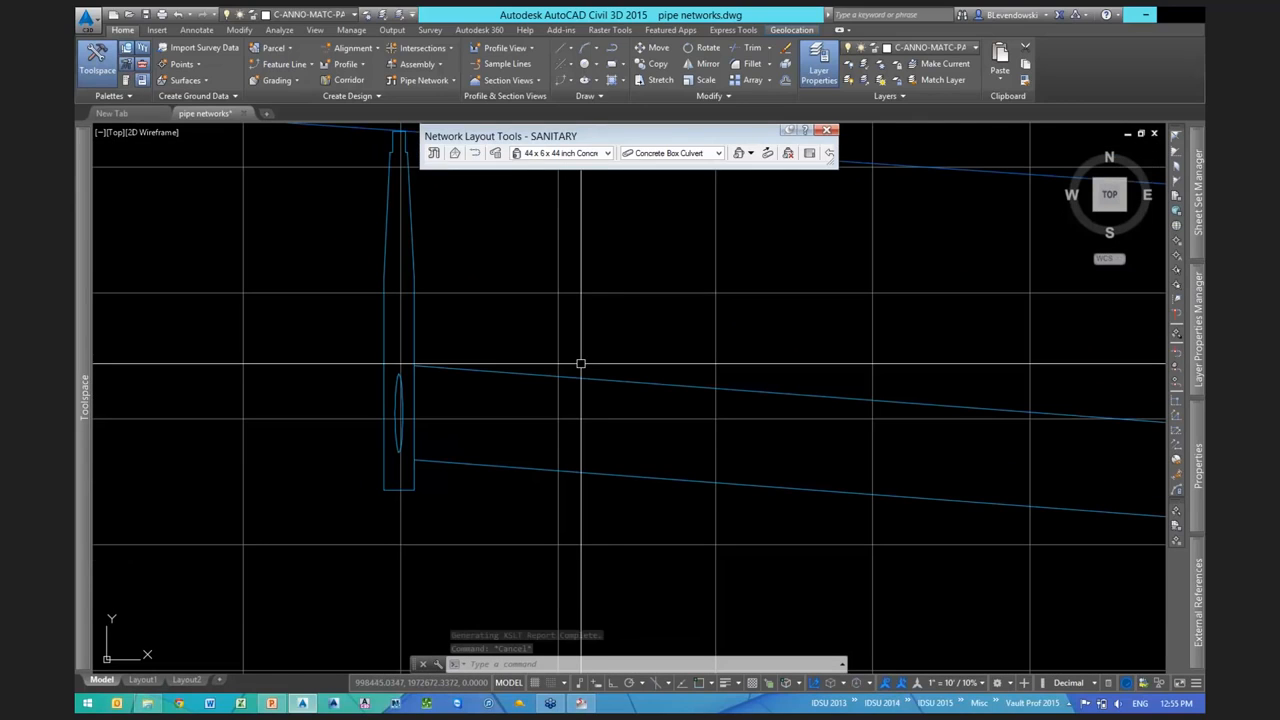
Create a new layout profile named STORM INVERT for the Main alignment in the selected profile view
{"action": "left_click", "coordinate": [575, 286]}
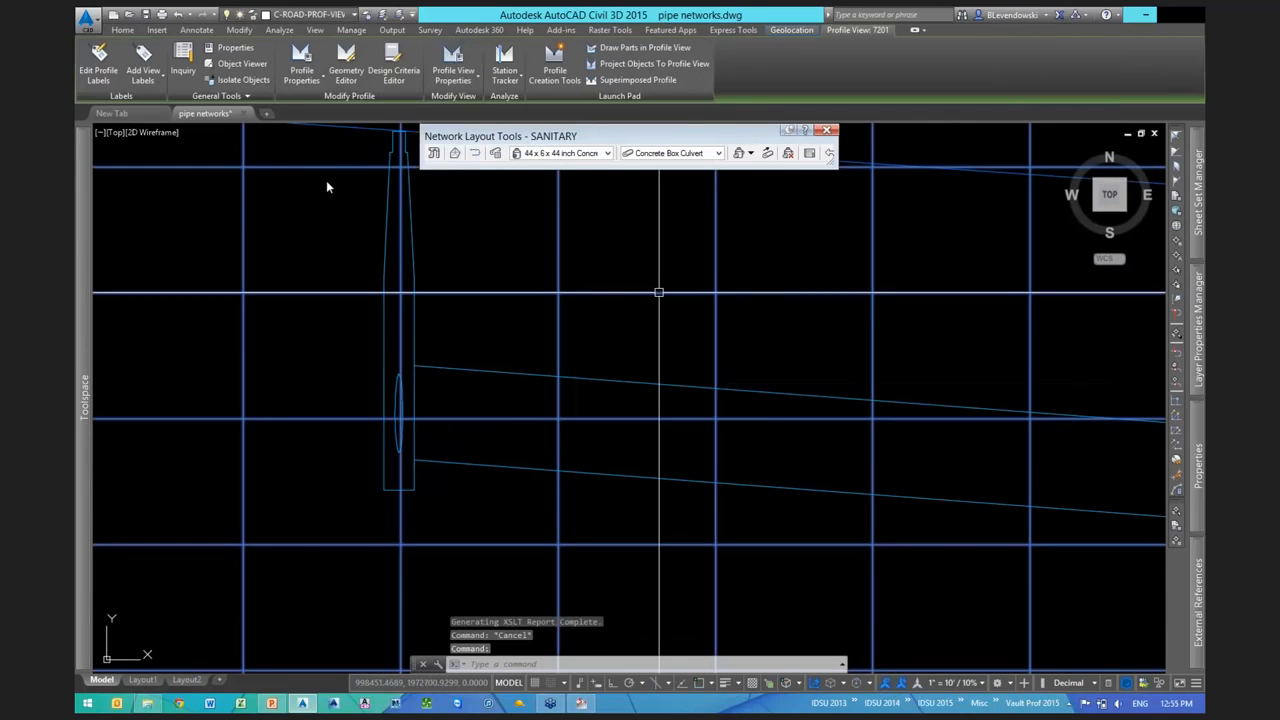
{"action": "left_click", "coordinate": [588, 182]}
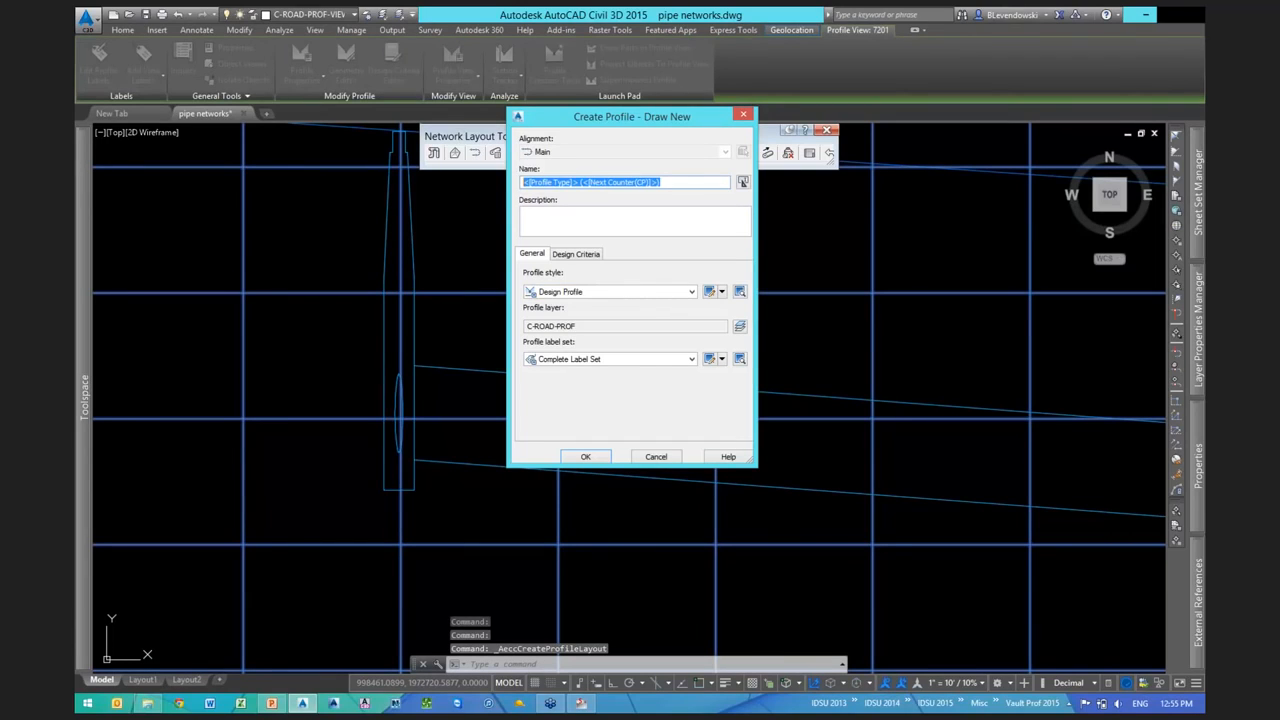
{"action": "type", "text": "STO"}
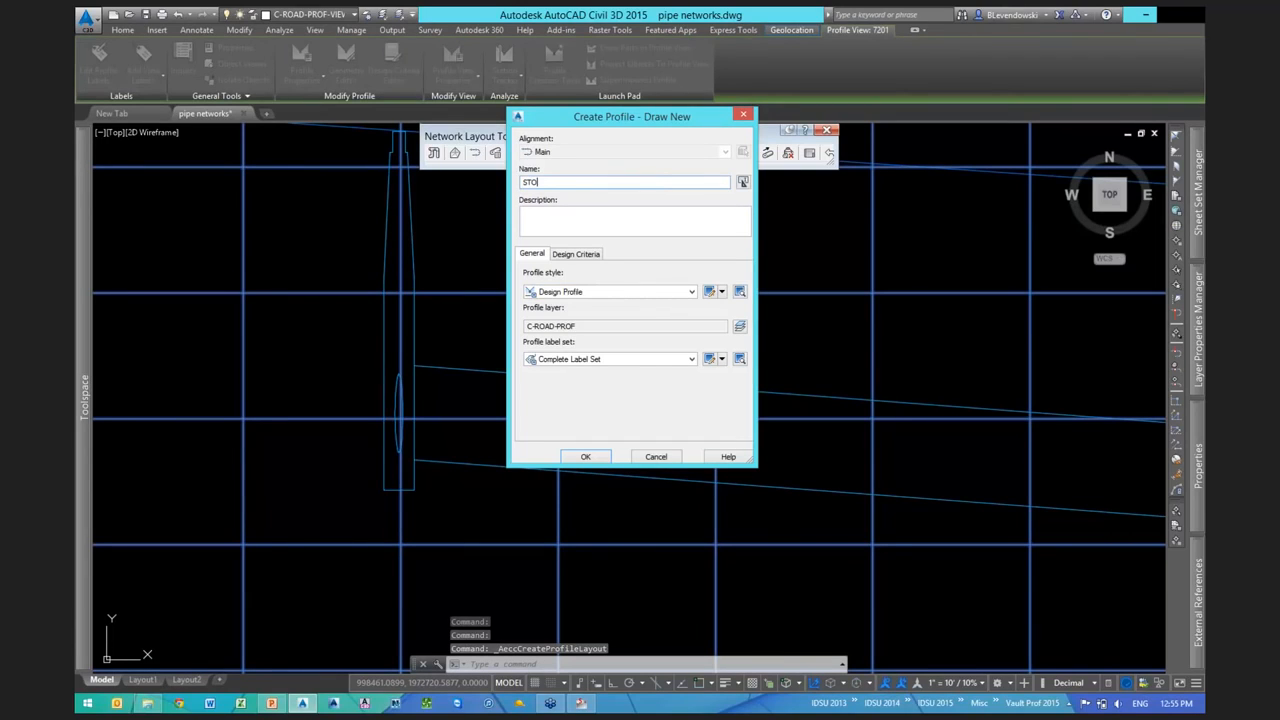
{"action": "type", "text": "RM INVERT"}
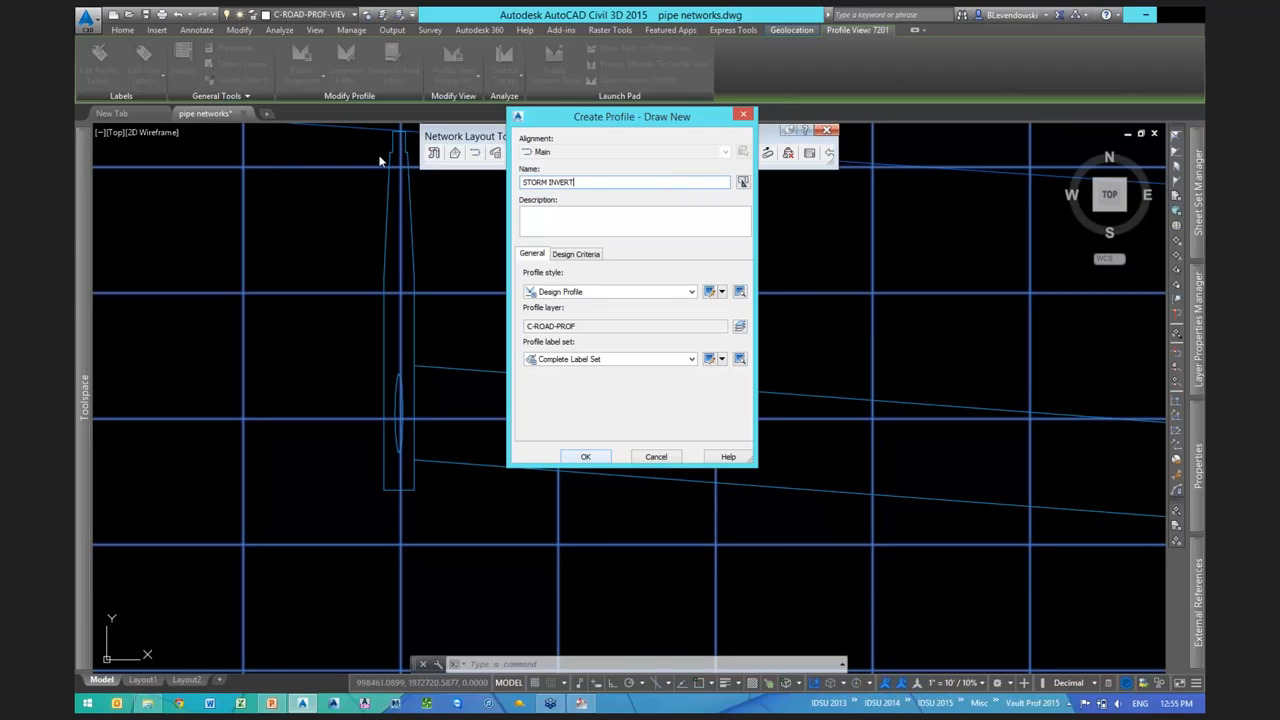
{"action": "key", "text": "Return"}
Draw profile tangents without curves, snapped along the first storm pipe's invert and across the second manhole to its outgoing invert
{"action": "left_click", "coordinate": [344, 137]}
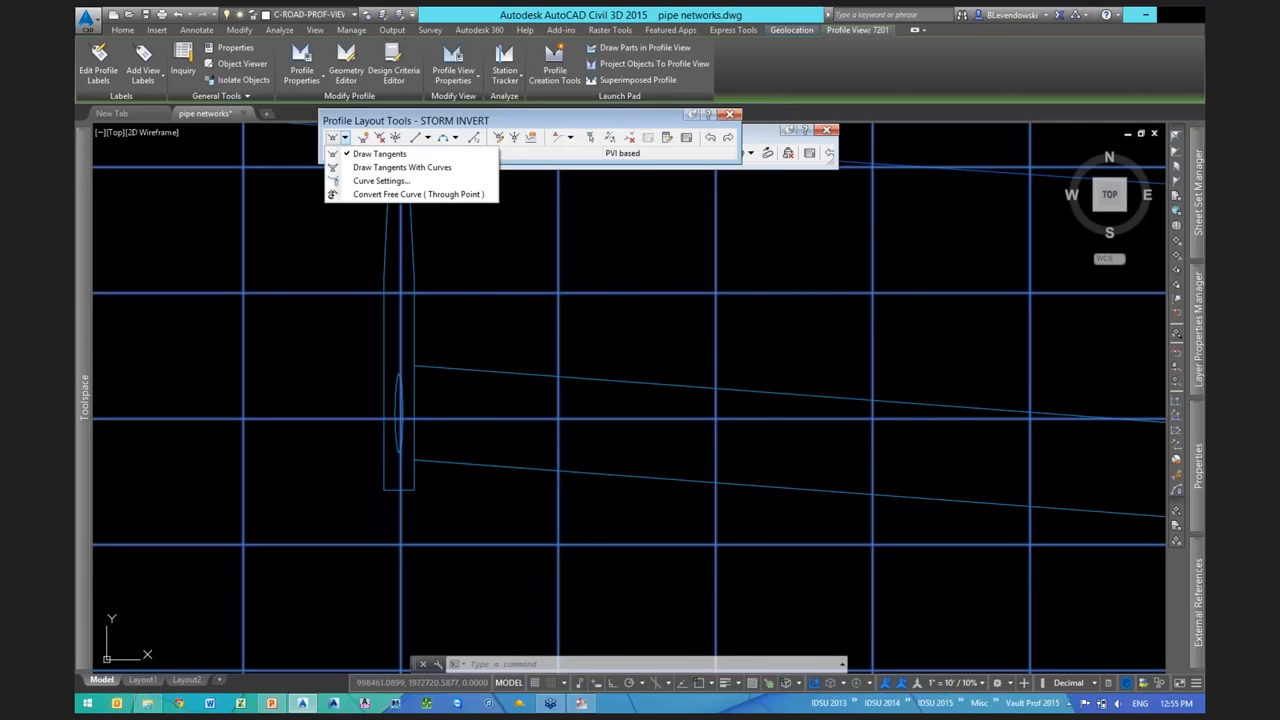
{"action": "left_click", "coordinate": [379, 154]}
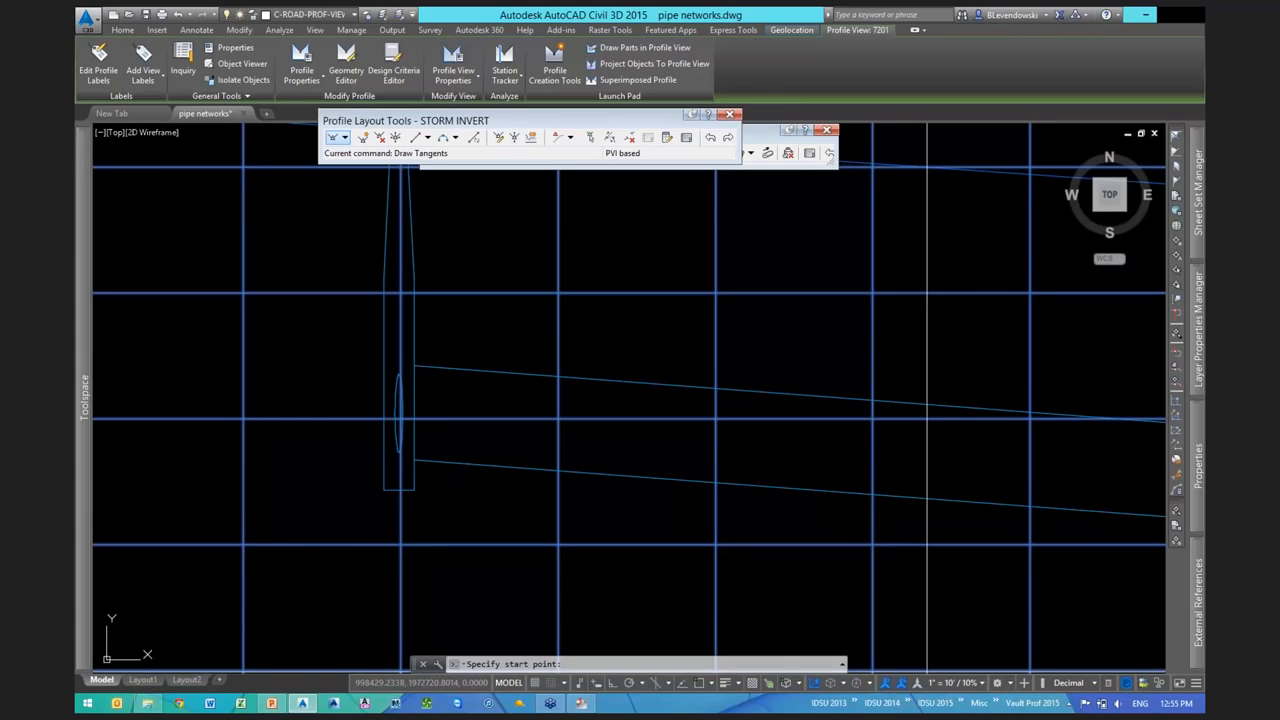
{"action": "key", "text": "F3"}
{"action": "left_click", "coordinate": [414, 459]}
{"action": "scroll", "coordinate": [600, 460], "scroll_direction": "down", "scroll_amount": 4}
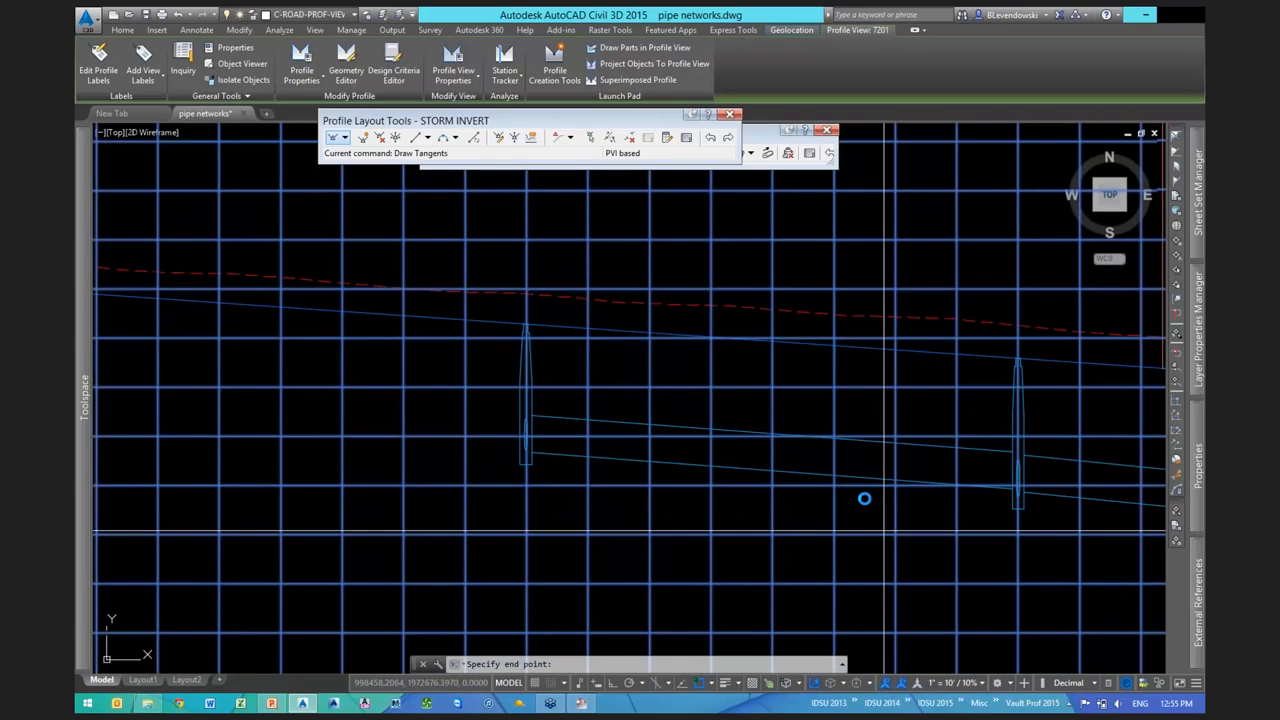
{"action": "scroll", "coordinate": [820, 491], "scroll_direction": "up", "scroll_amount": 4}
{"action": "left_click", "coordinate": [750, 450]}
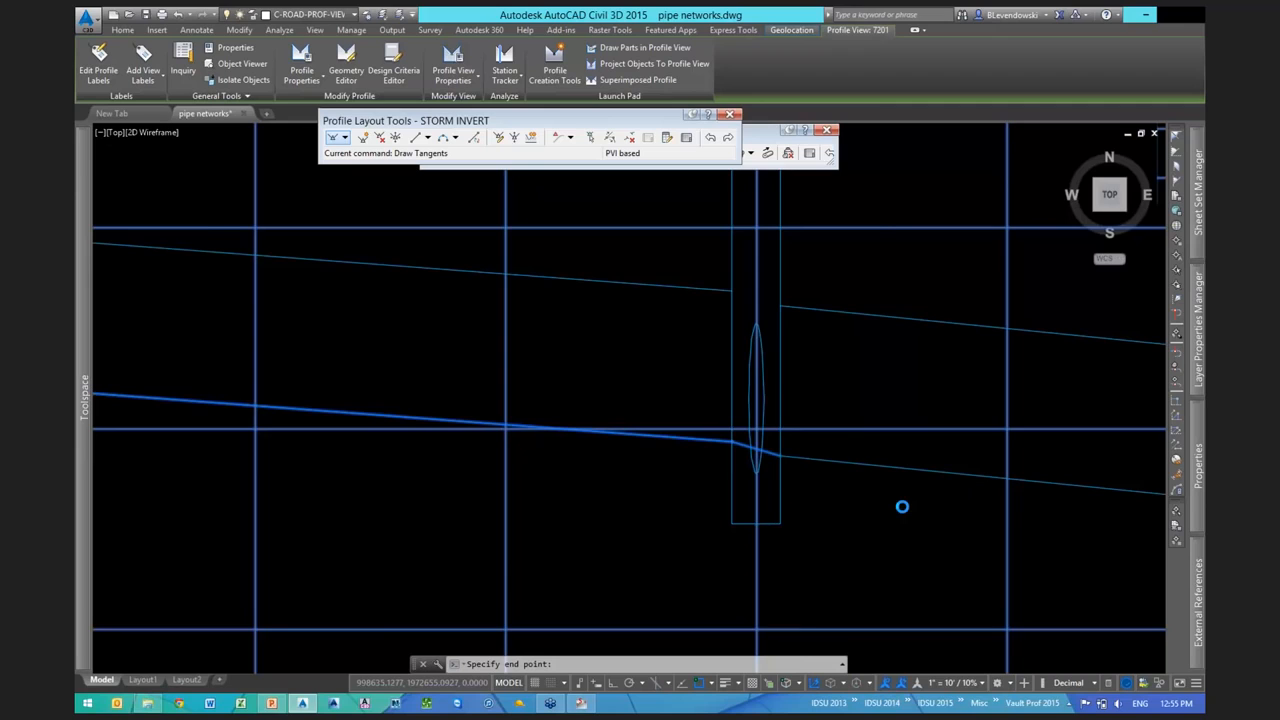
Continue the tangents along the remaining storm pipe inverts, across the third manhole, and end the profile at the last manhole
{"action": "scroll", "coordinate": [890, 507], "scroll_direction": "down", "scroll_amount": 4}
{"action": "scroll", "coordinate": [890, 507], "scroll_direction": "up", "scroll_amount": 4}
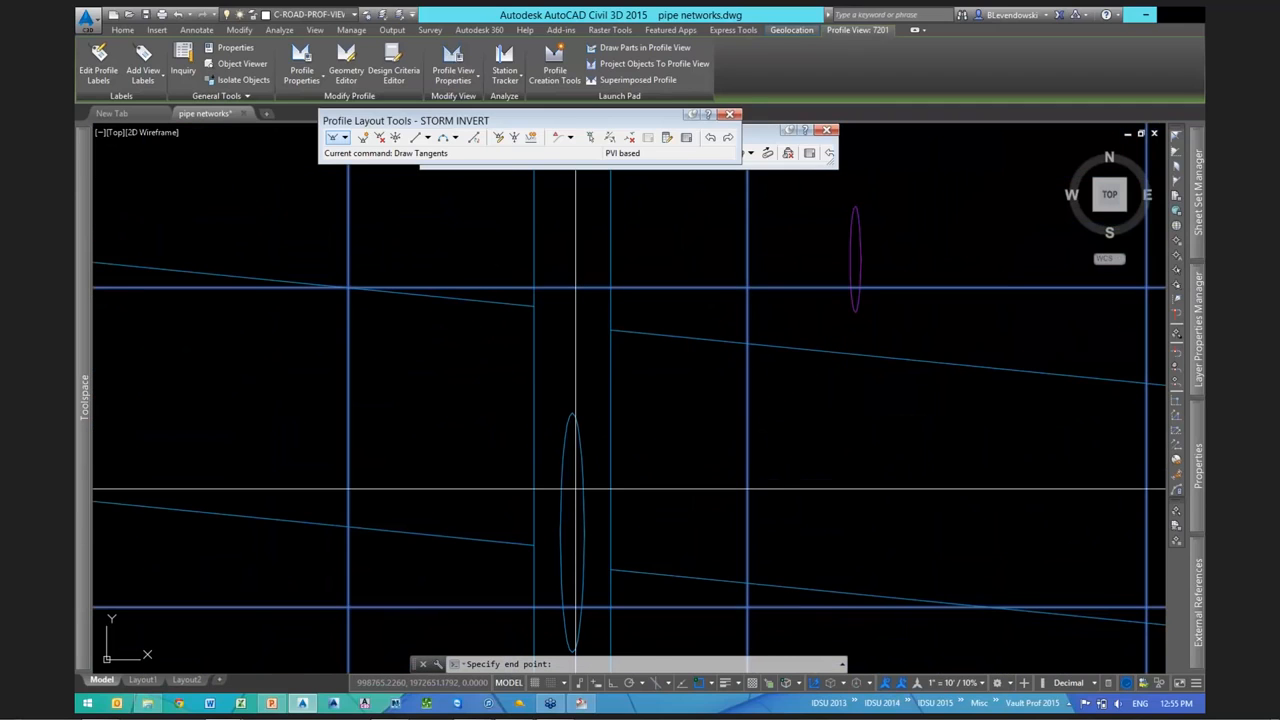
{"action": "scroll", "coordinate": [533, 546], "scroll_direction": "down", "scroll_amount": 3}
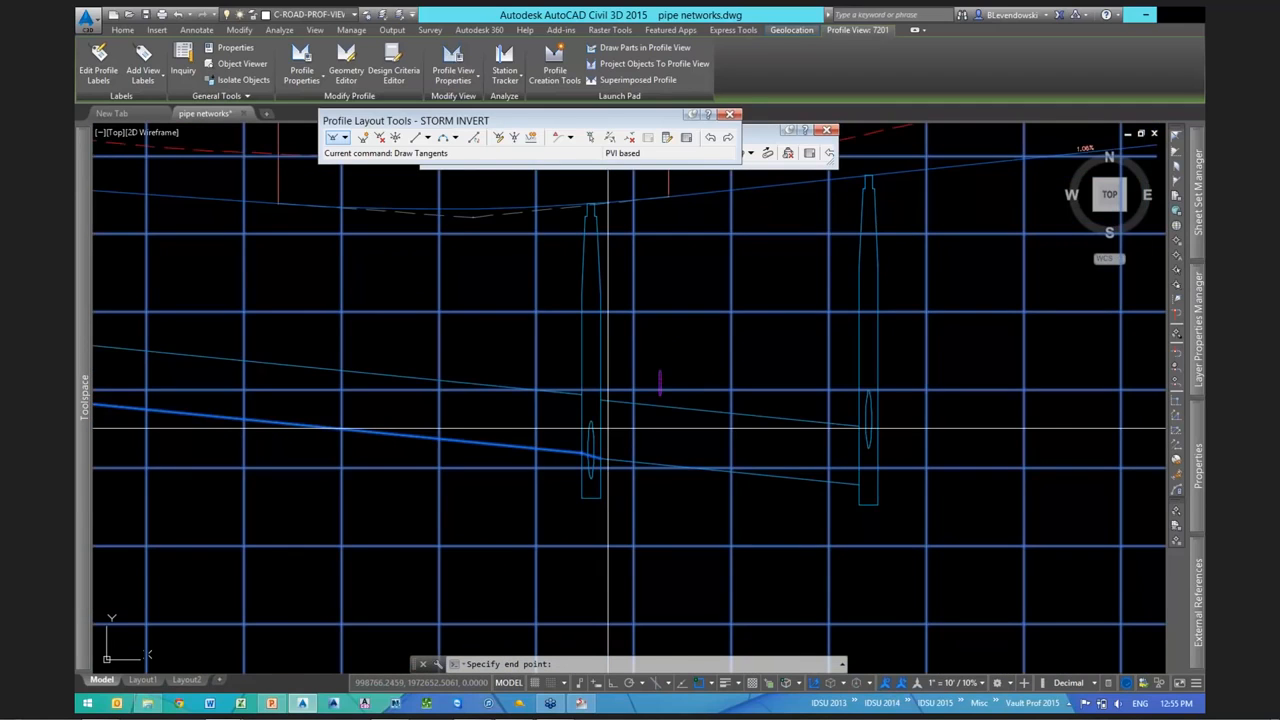
{"action": "scroll", "coordinate": [873, 495], "scroll_direction": "up", "scroll_amount": 3}
{"action": "scroll", "coordinate": [873, 495], "scroll_direction": "down", "scroll_amount": 2}
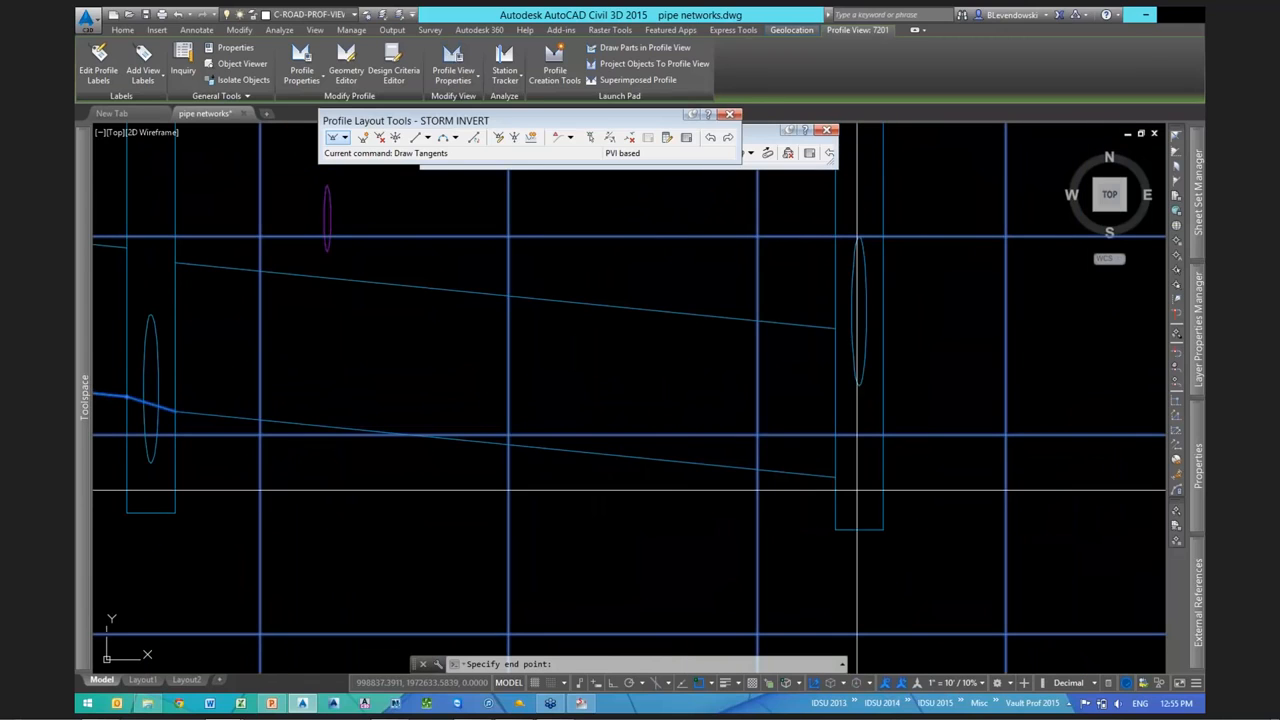
{"action": "left_click", "coordinate": [823, 480]}
{"action": "key", "text": "Return"}
Inspect the STORM INVERT profile along the pipe run, select it, and examine the grade break across the second manhole
{"action": "scroll", "coordinate": [1020, 491], "scroll_direction": "down", "scroll_amount": 3}
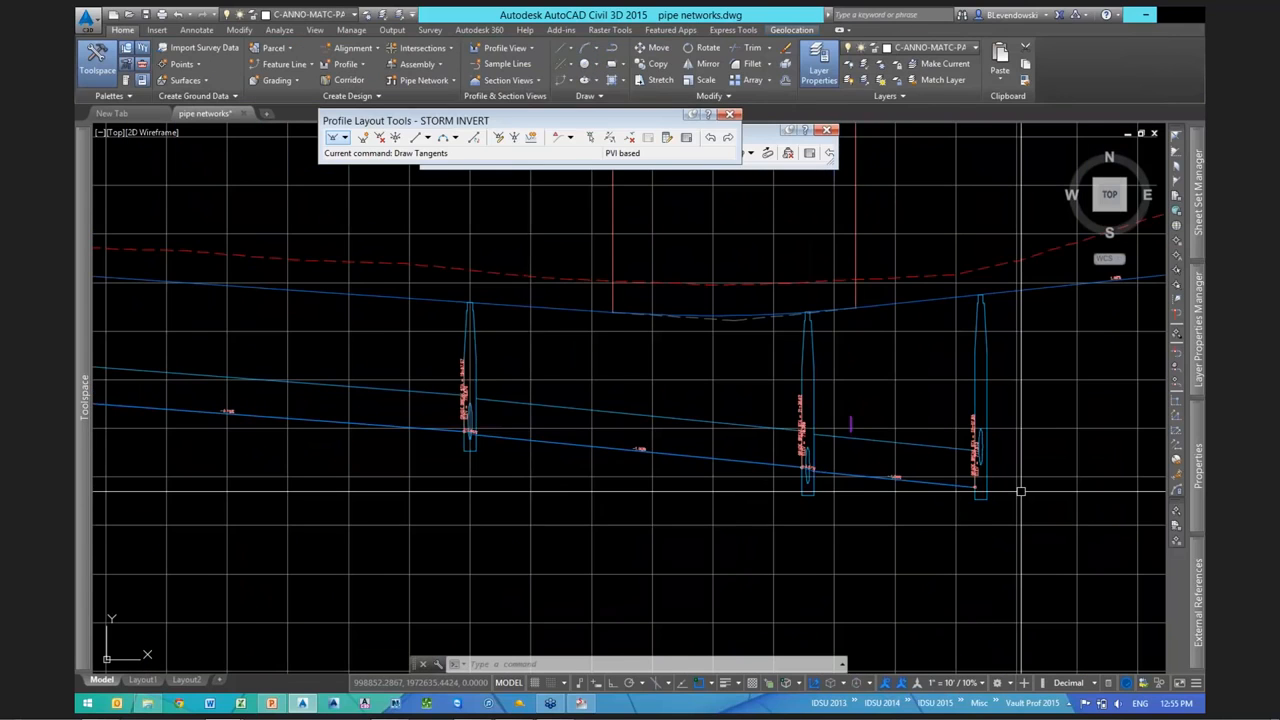
{"action": "scroll", "coordinate": [1020, 491], "scroll_direction": "down", "scroll_amount": 1}
{"action": "scroll", "coordinate": [380, 431], "scroll_direction": "up", "scroll_amount": 5}
{"action": "scroll", "coordinate": [573, 467], "scroll_direction": "down", "scroll_amount": 4}
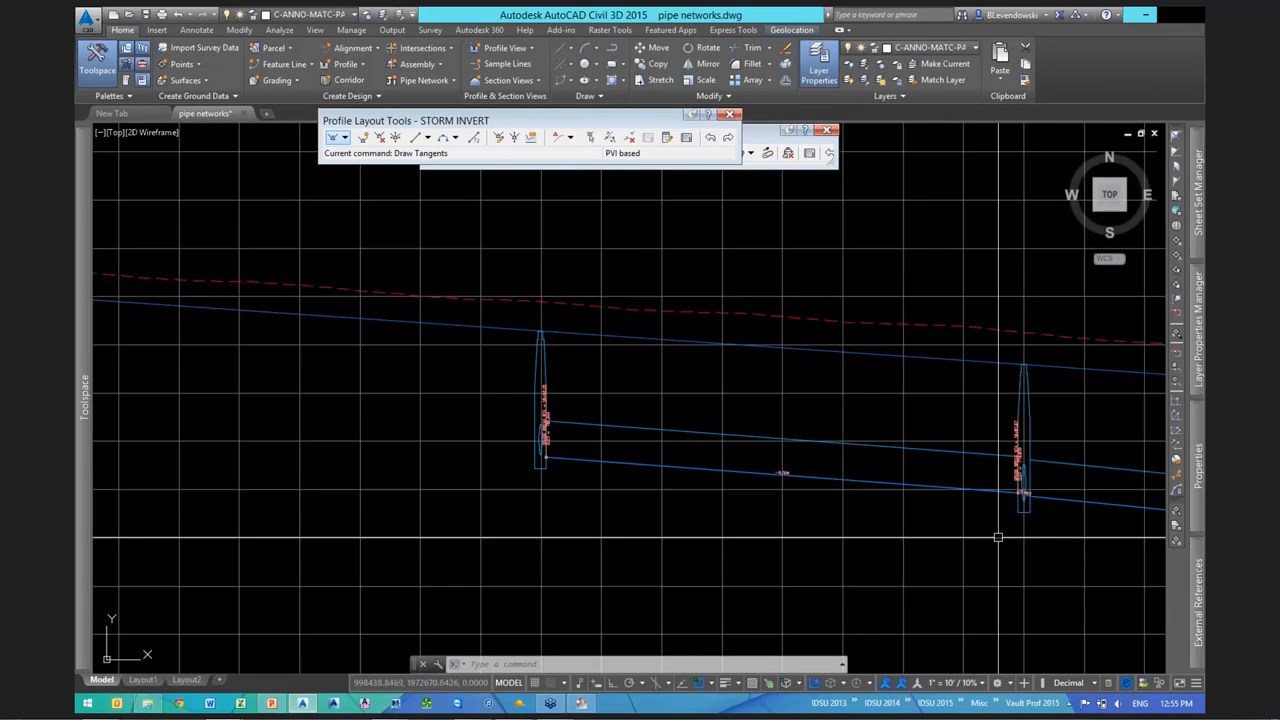
{"action": "scroll", "coordinate": [511, 465], "scroll_direction": "up", "scroll_amount": 4}
{"action": "scroll", "coordinate": [625, 440], "scroll_direction": "up", "scroll_amount": 2}
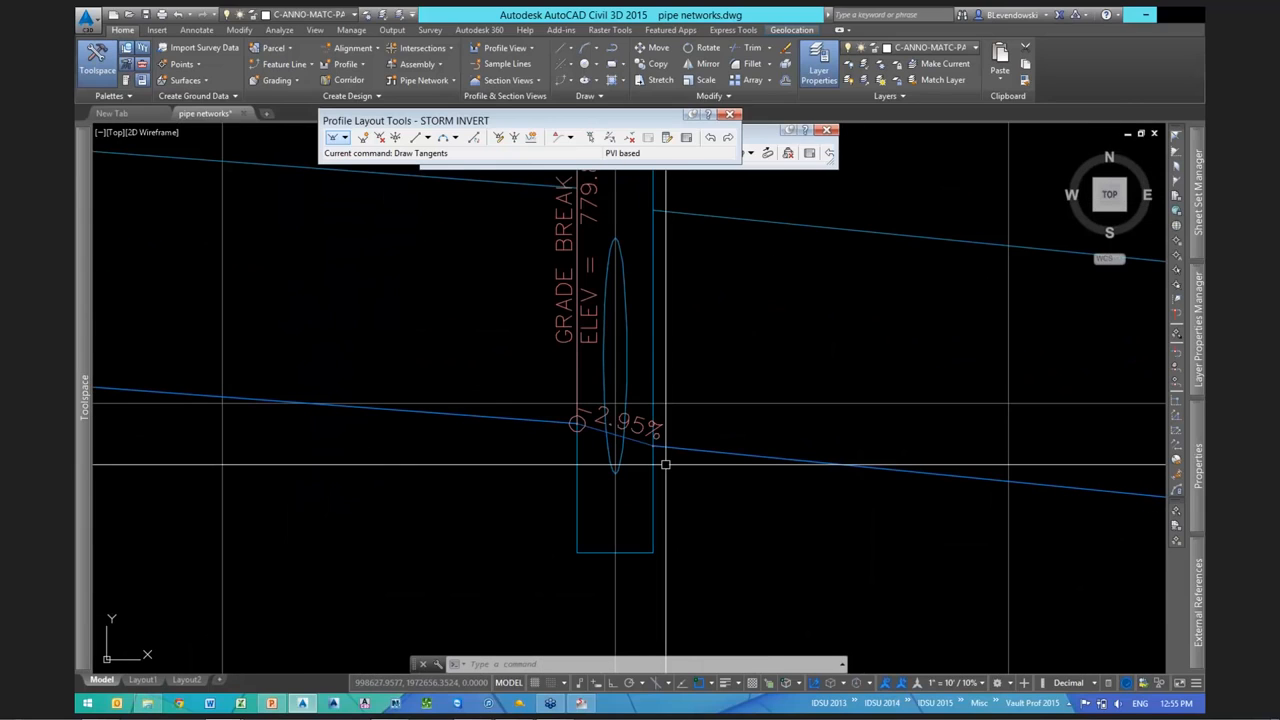
{"action": "scroll", "coordinate": [665, 464], "scroll_direction": "up", "scroll_amount": 2}
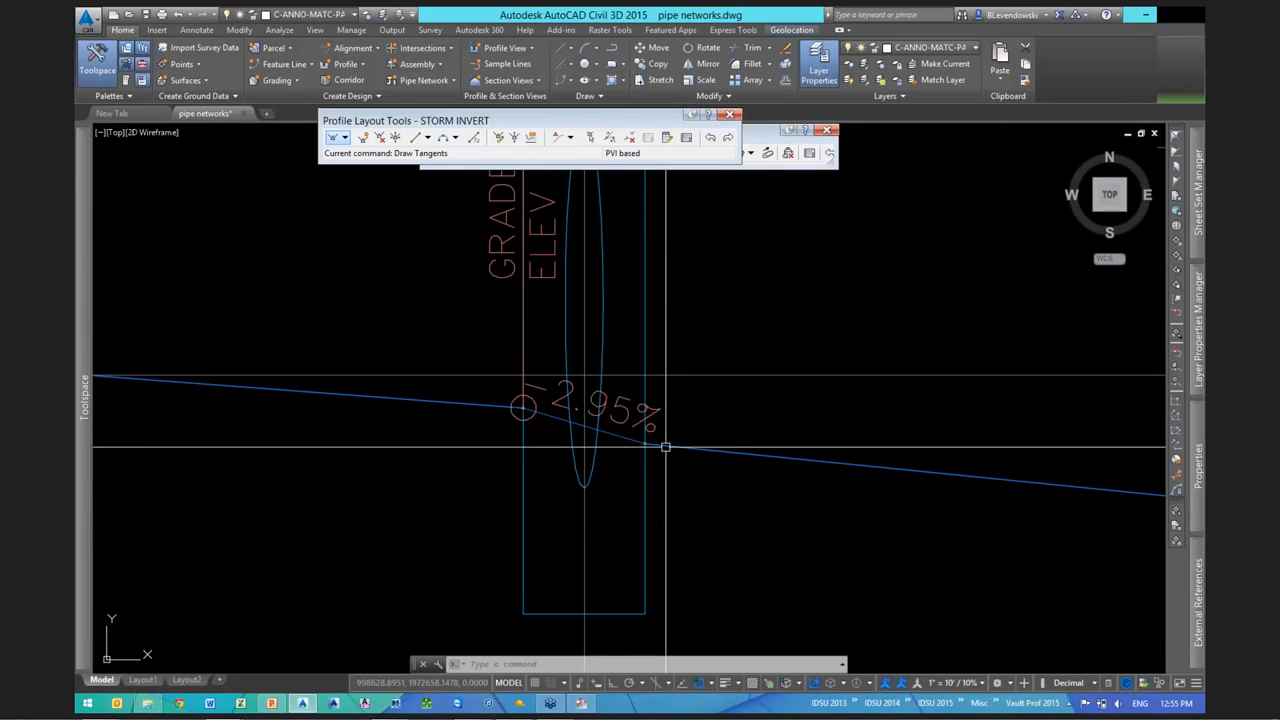
{"action": "left_click", "coordinate": [665, 446]}
{"action": "scroll", "coordinate": [357, 399], "scroll_direction": "down", "scroll_amount": 4}
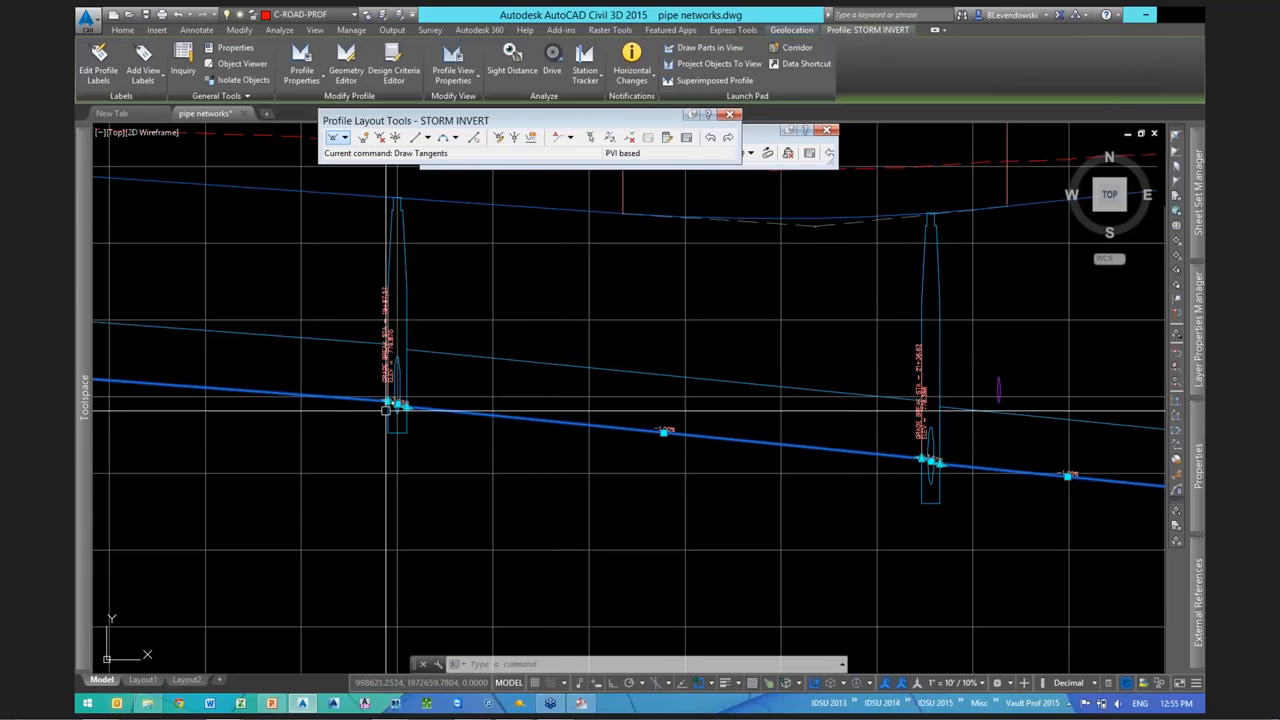
{"action": "scroll", "coordinate": [386, 408], "scroll_direction": "up", "scroll_amount": 4}
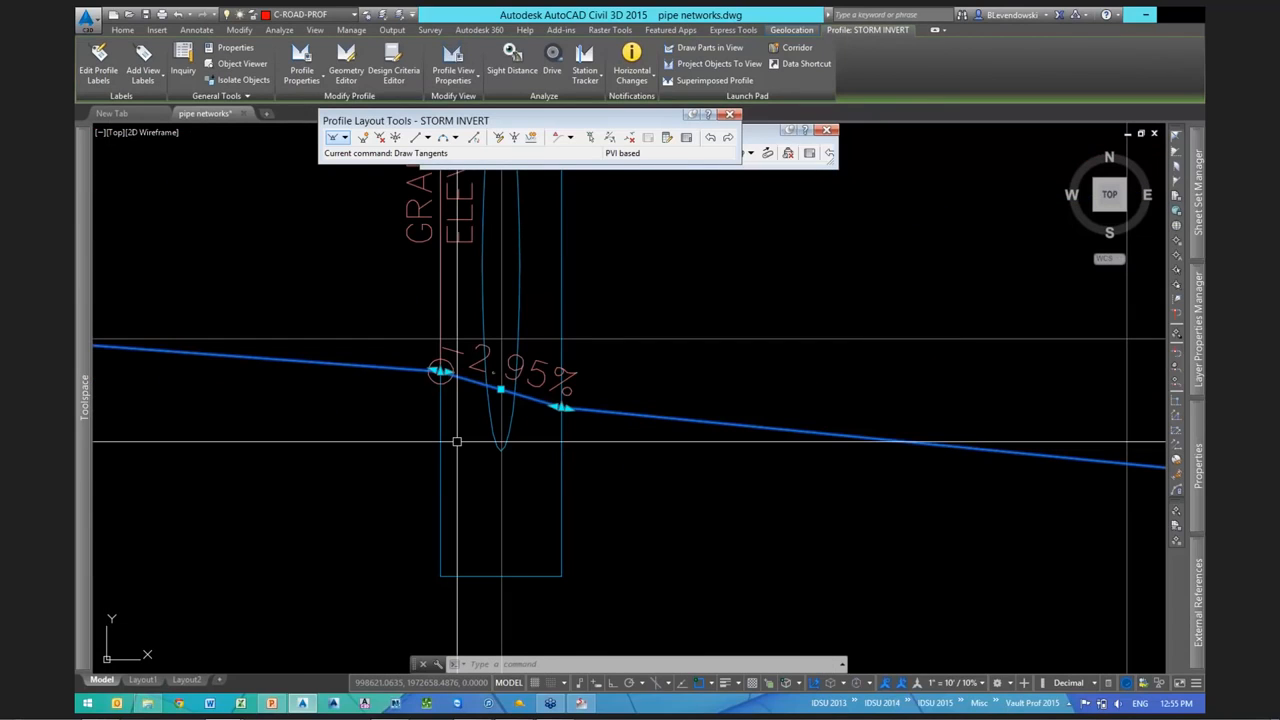
Insert a PVI in the STORM INVERT profile inside the second manhole, between its incoming and outgoing inverts
{"action": "middle_click_drag", "start_coordinate": [540, 463], "coordinate": [614, 473]}
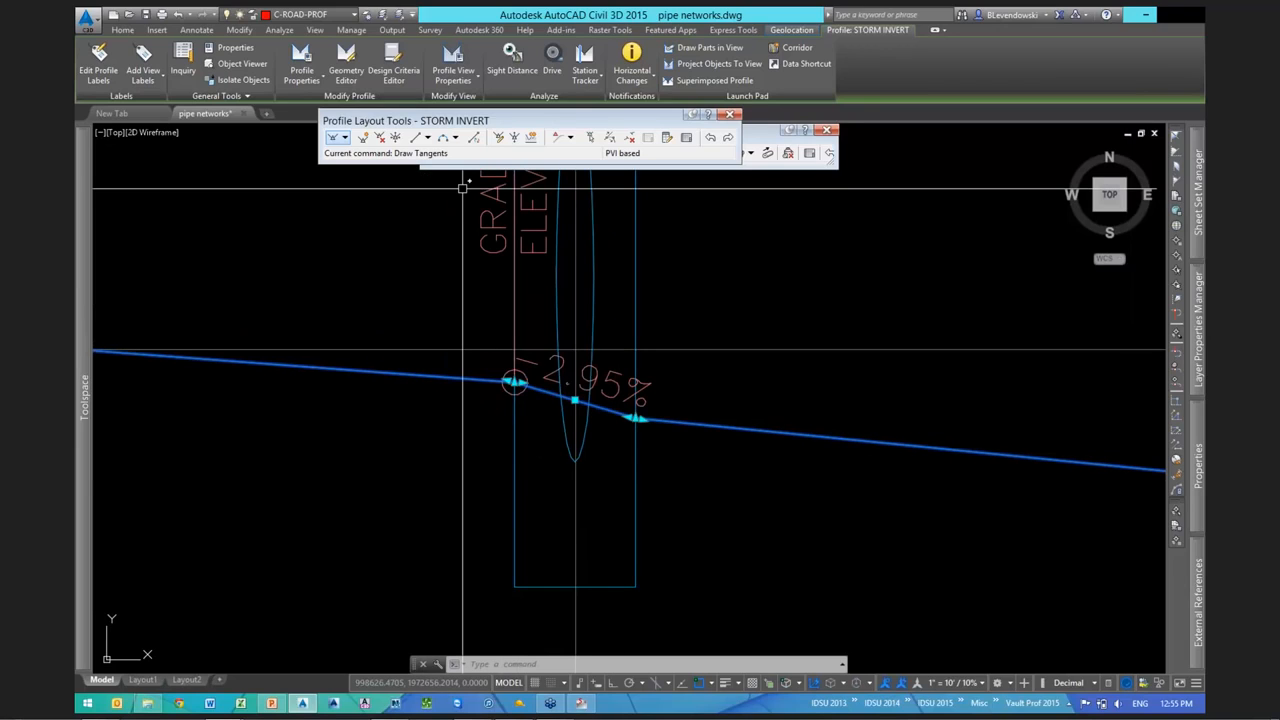
{"action": "left_click", "coordinate": [362, 137]}
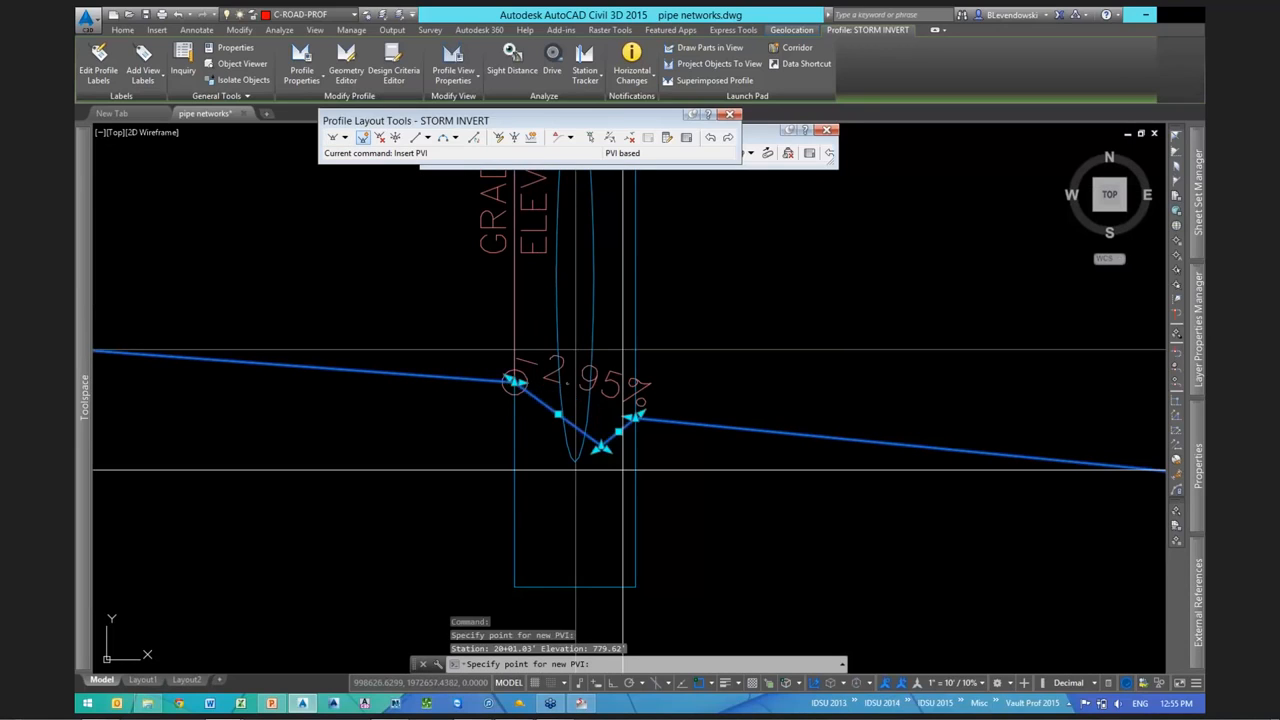
{"action": "key", "text": "Escape"}
{"action": "key", "text": "Escape"}
{"action": "scroll", "coordinate": [638, 492], "scroll_direction": "up", "scroll_amount": 2}
Move the new PVI onto the second manhole's centreline grip point, using the selected structure as the snapping reference
{"action": "left_click", "coordinate": [635, 491]}
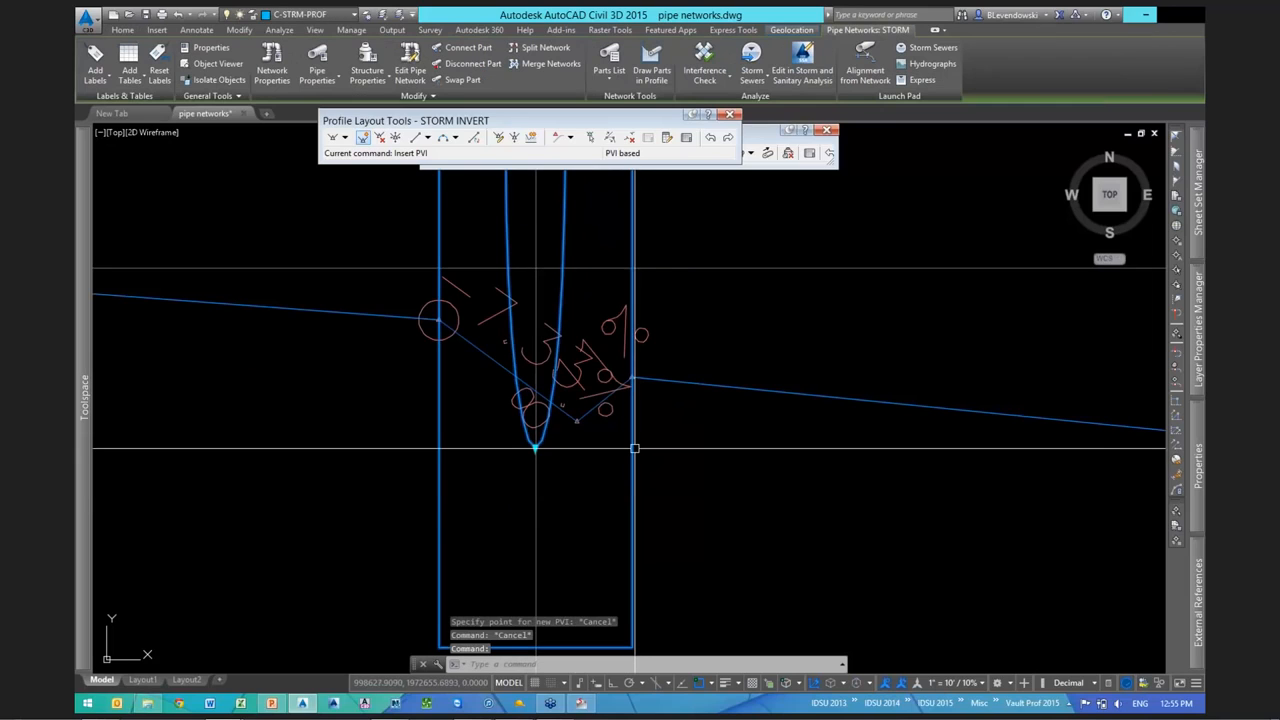
{"action": "left_click", "coordinate": [595, 410]}
{"action": "scroll", "coordinate": [530, 450], "scroll_direction": "up", "scroll_amount": 2}
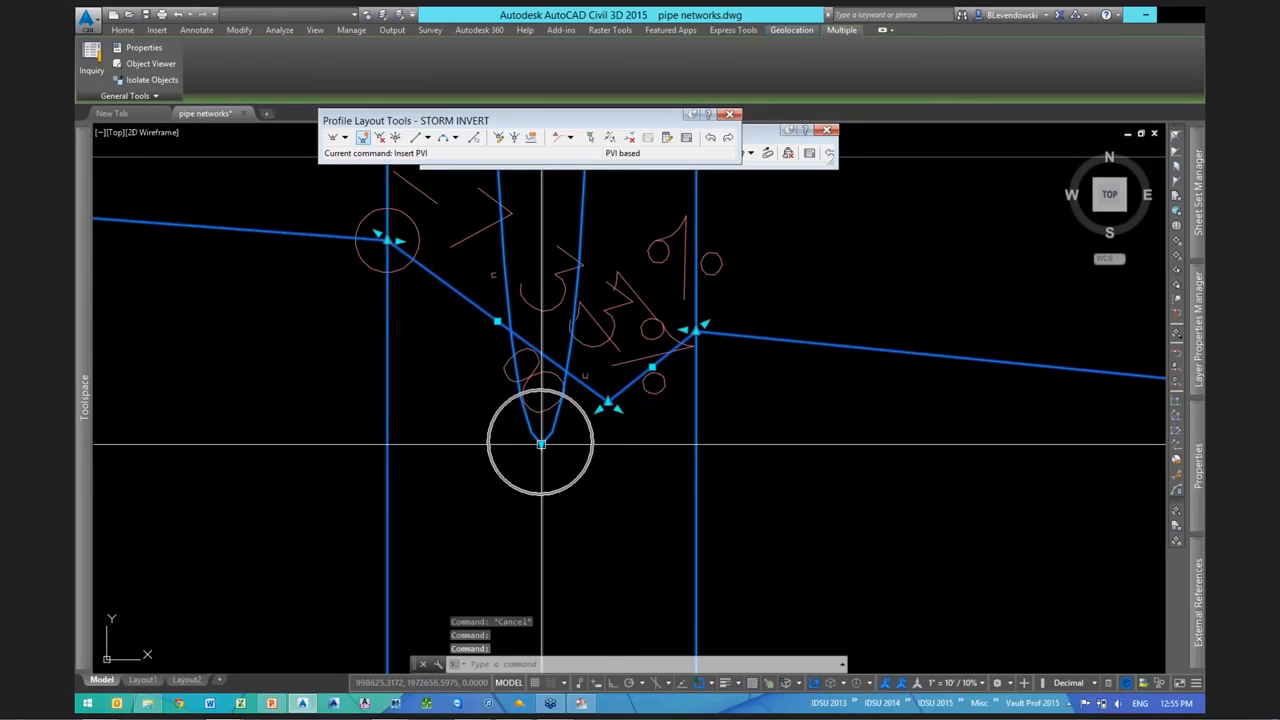
{"action": "left_click", "coordinate": [608, 402]}
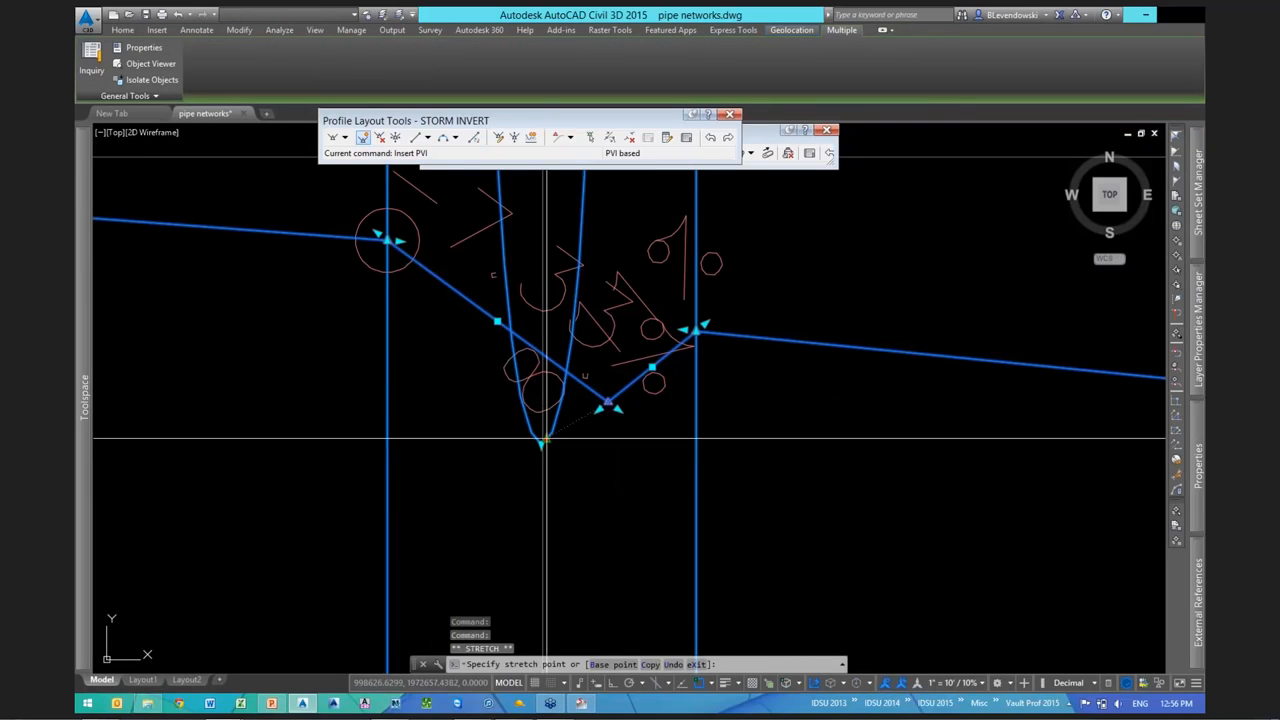
{"action": "left_click", "coordinate": [543, 440]}
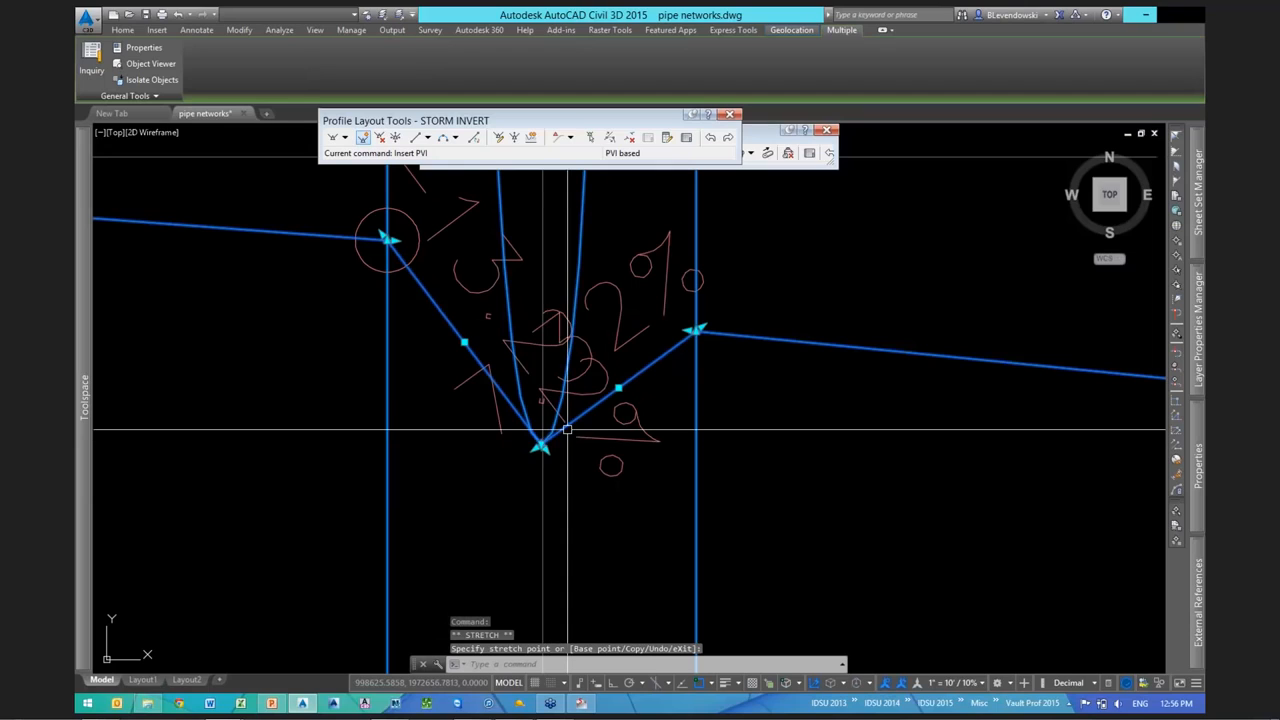
Clear the selection and examine the STORM INVERT profile at the second manhole and along the whole storm pipe run
{"action": "scroll", "coordinate": [567, 430], "scroll_direction": "down", "scroll_amount": 4}
{"action": "scroll", "coordinate": [586, 409], "scroll_direction": "up", "scroll_amount": 2}
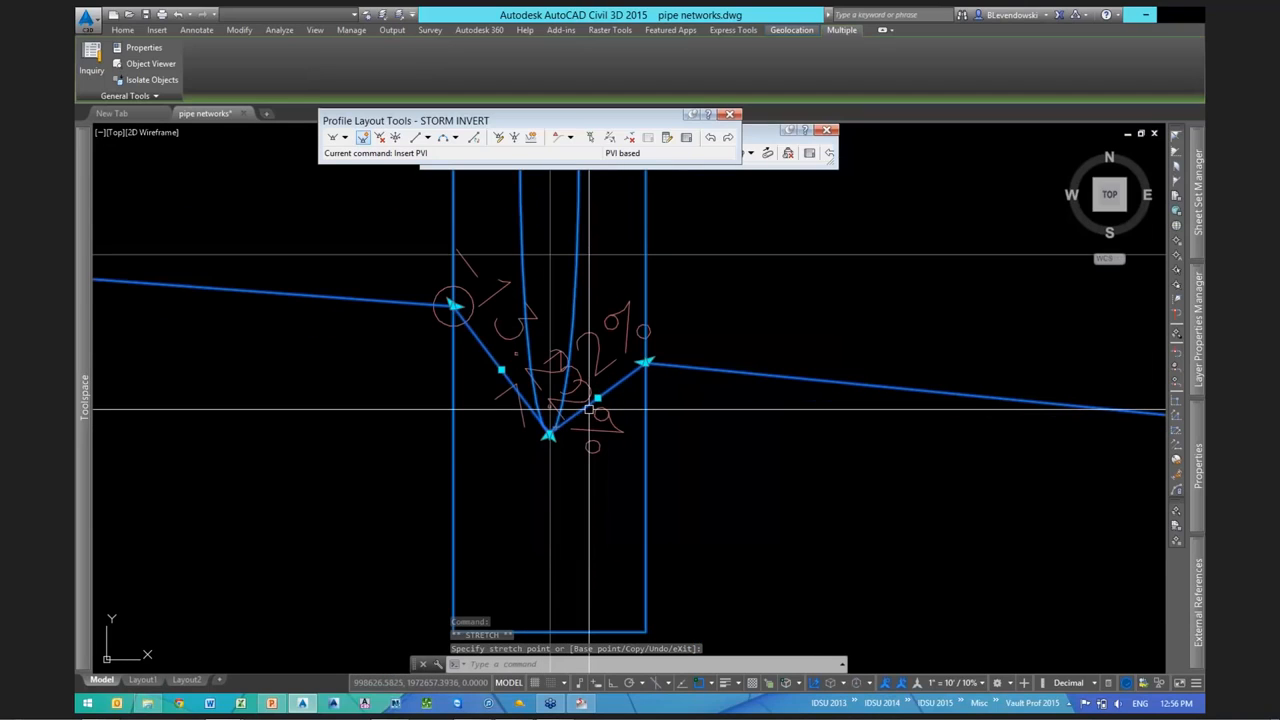
{"action": "scroll", "coordinate": [590, 410], "scroll_direction": "down", "scroll_amount": 2}
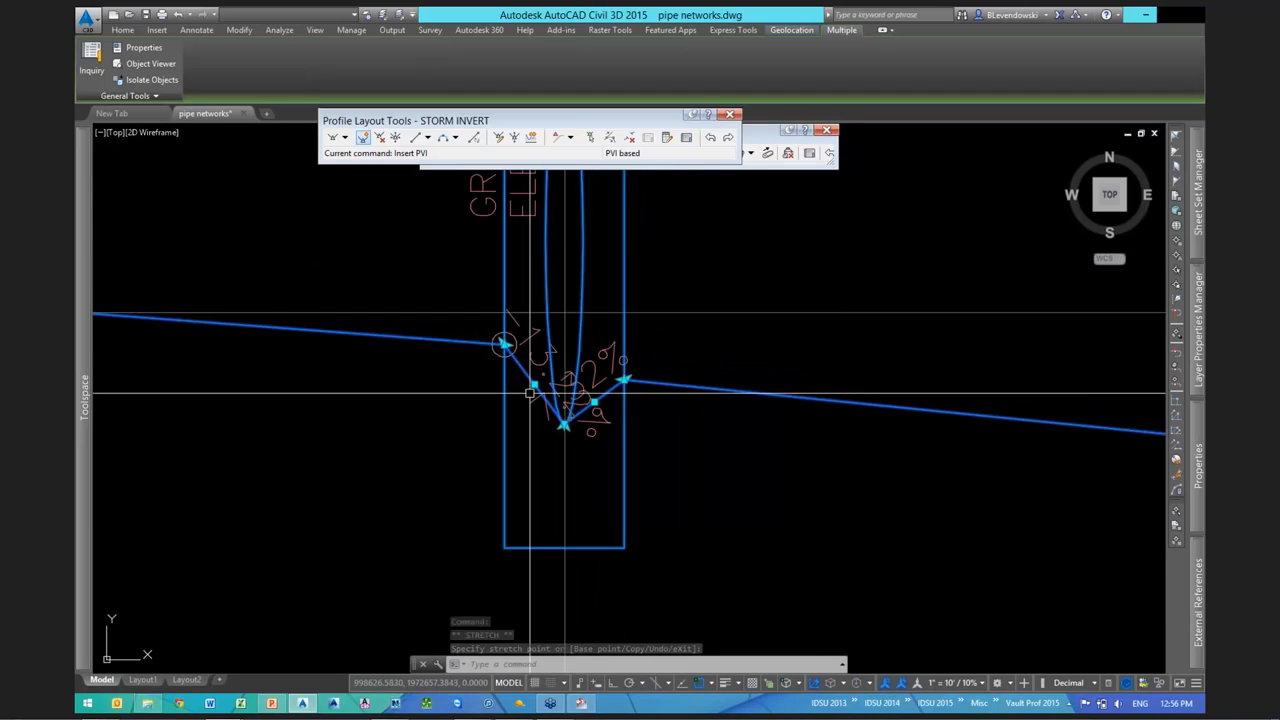
{"action": "key", "text": "Escape"}
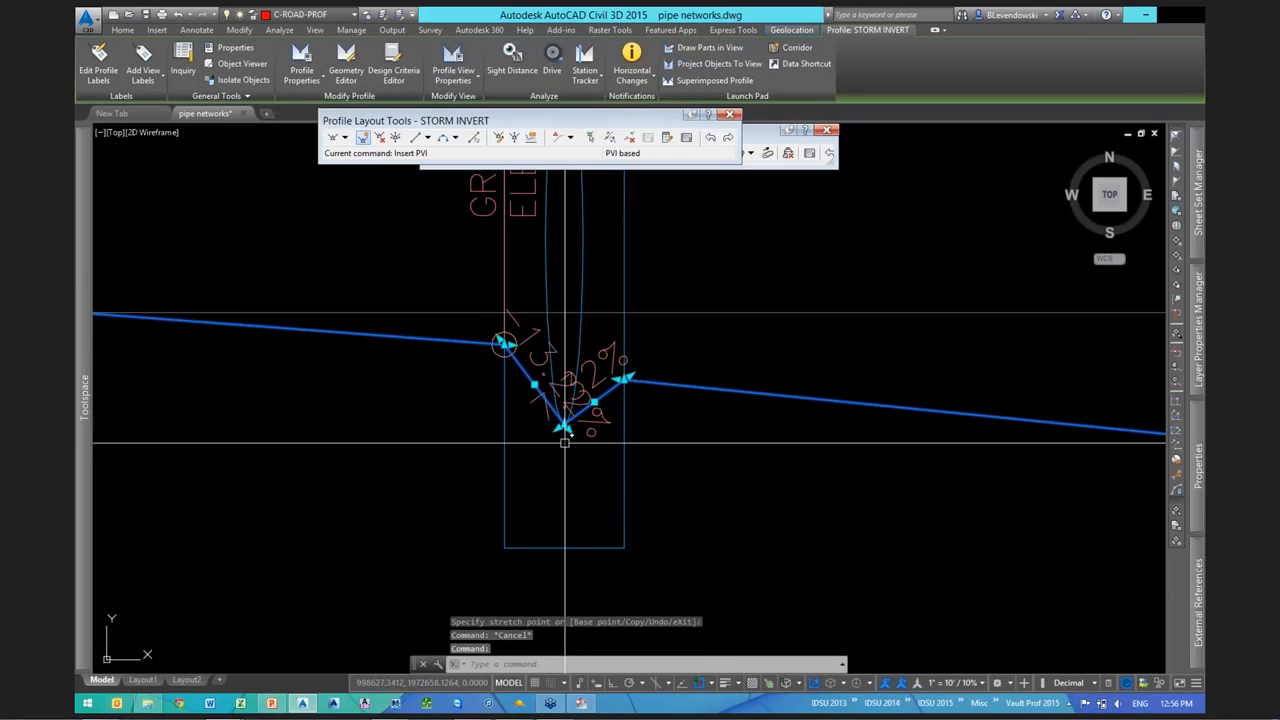
{"action": "scroll", "coordinate": [565, 453], "scroll_direction": "down", "scroll_amount": 5}
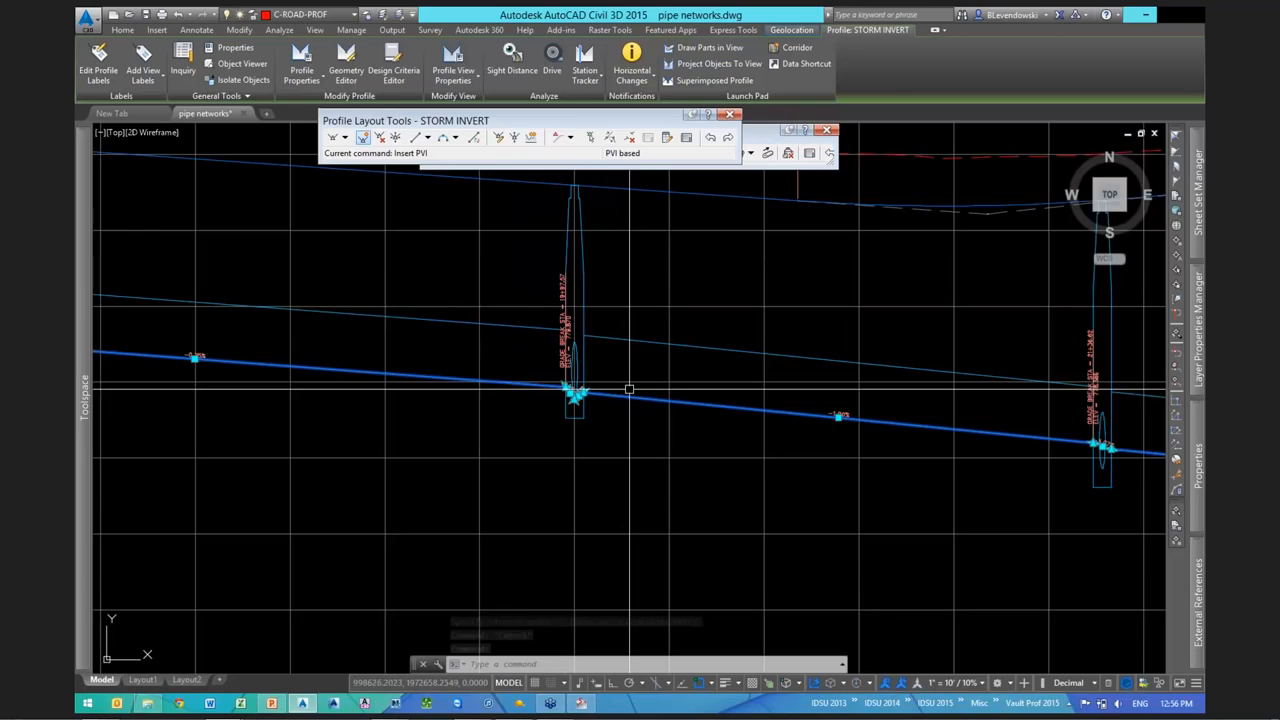
{"action": "middle_click_drag", "start_coordinate": [664, 362], "coordinate": [454, 355]}
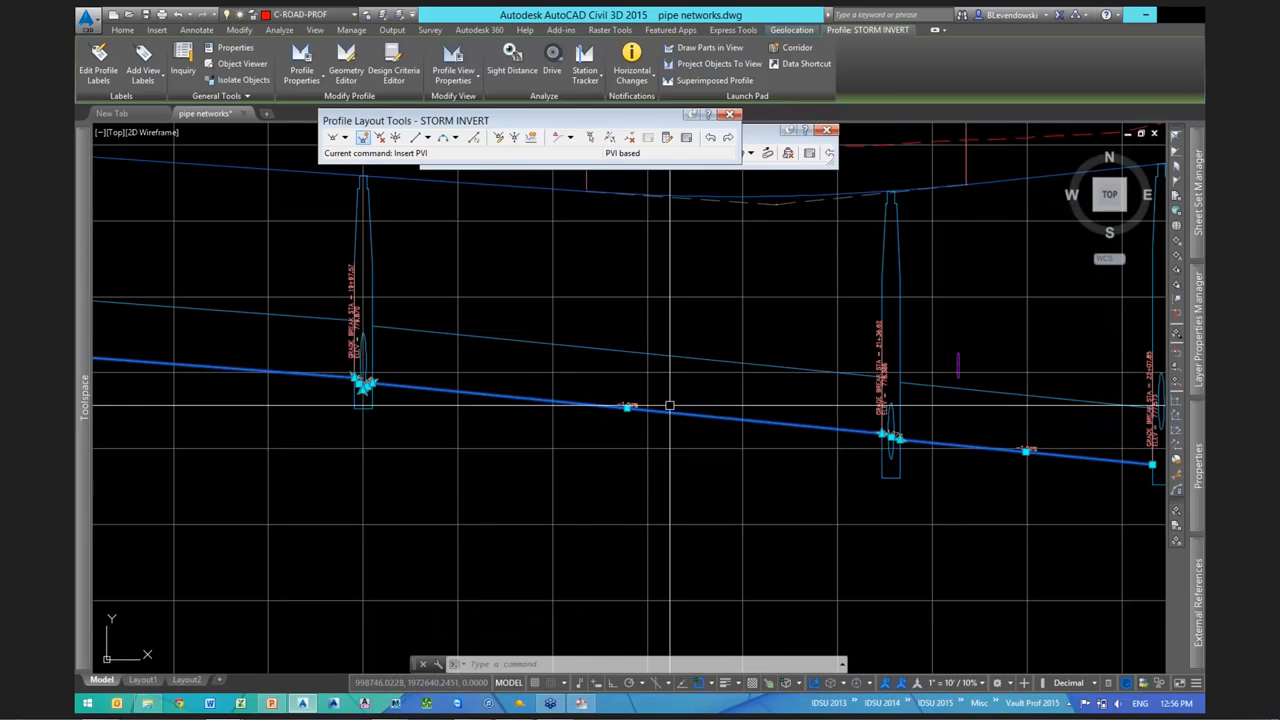
{"action": "key", "text": "Escape"}
{"action": "middle_click_drag", "start_coordinate": [430, 402], "coordinate": [567, 482]}
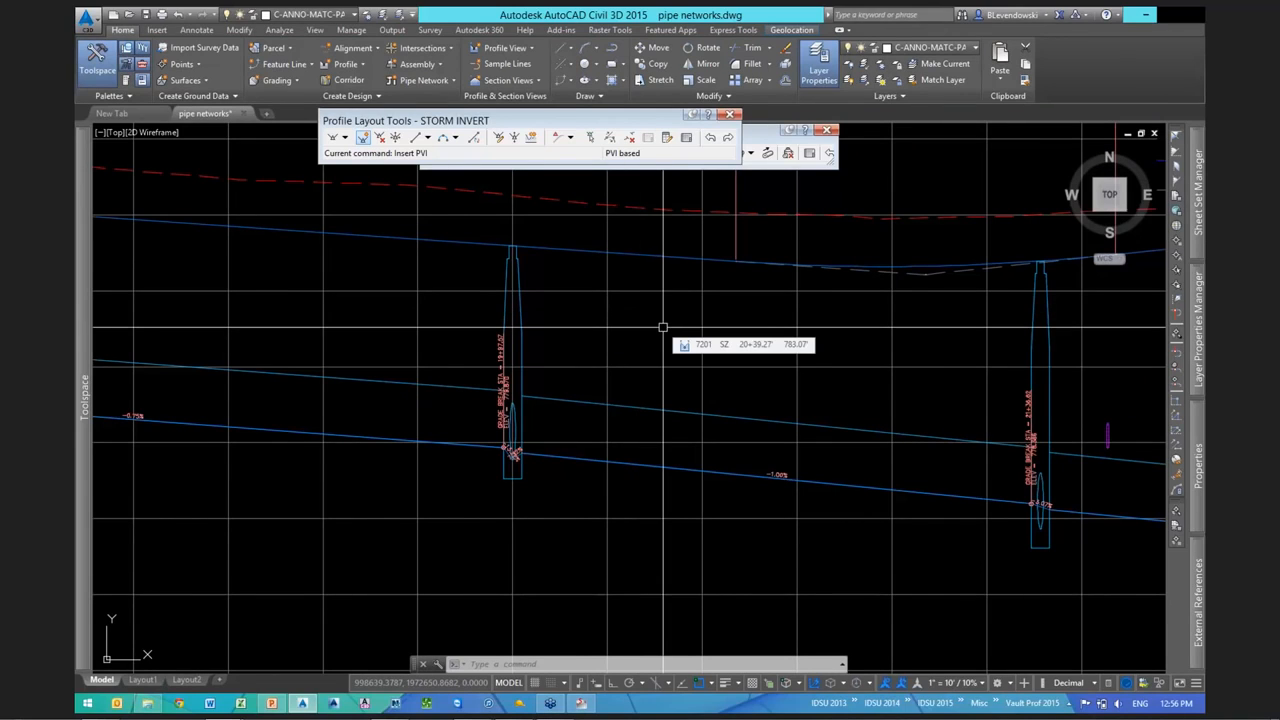
{"action": "scroll", "coordinate": [687, 373], "scroll_direction": "down", "scroll_amount": 4}
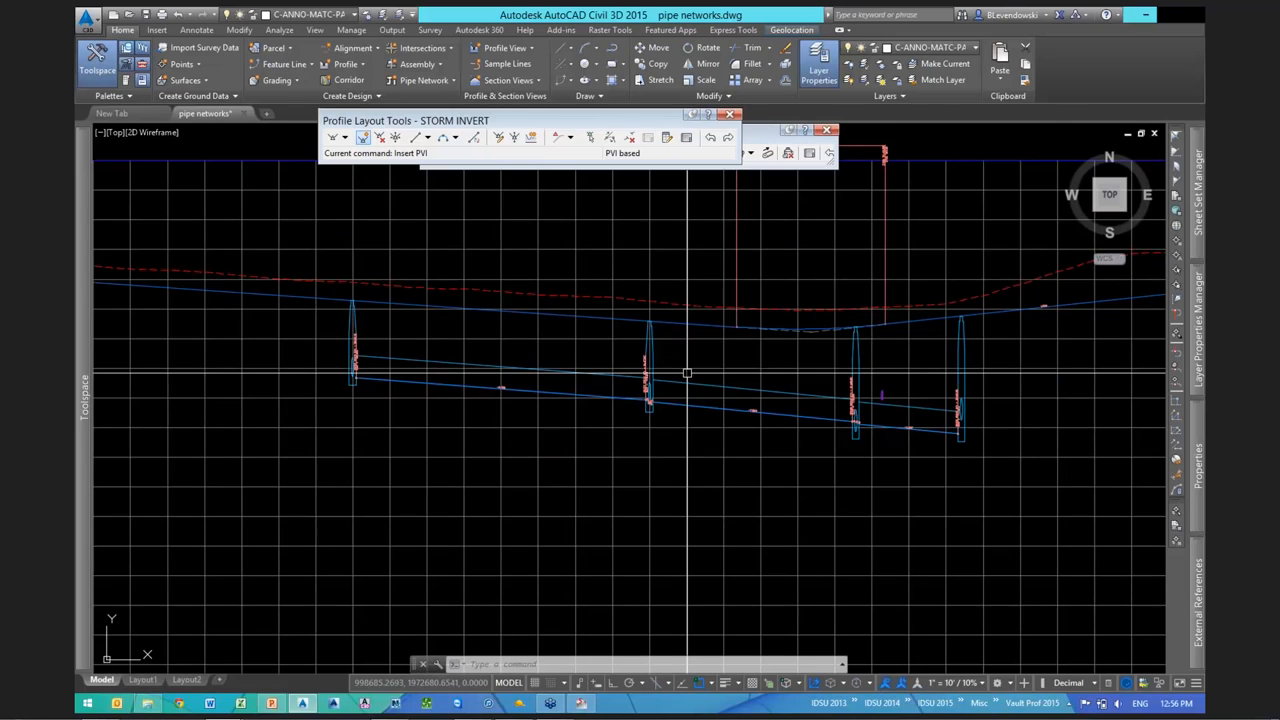
{"action": "scroll", "coordinate": [820, 466], "scroll_direction": "up", "scroll_amount": 5}
{"action": "middle_click_drag", "start_coordinate": [820, 466], "coordinate": [750, 464]}
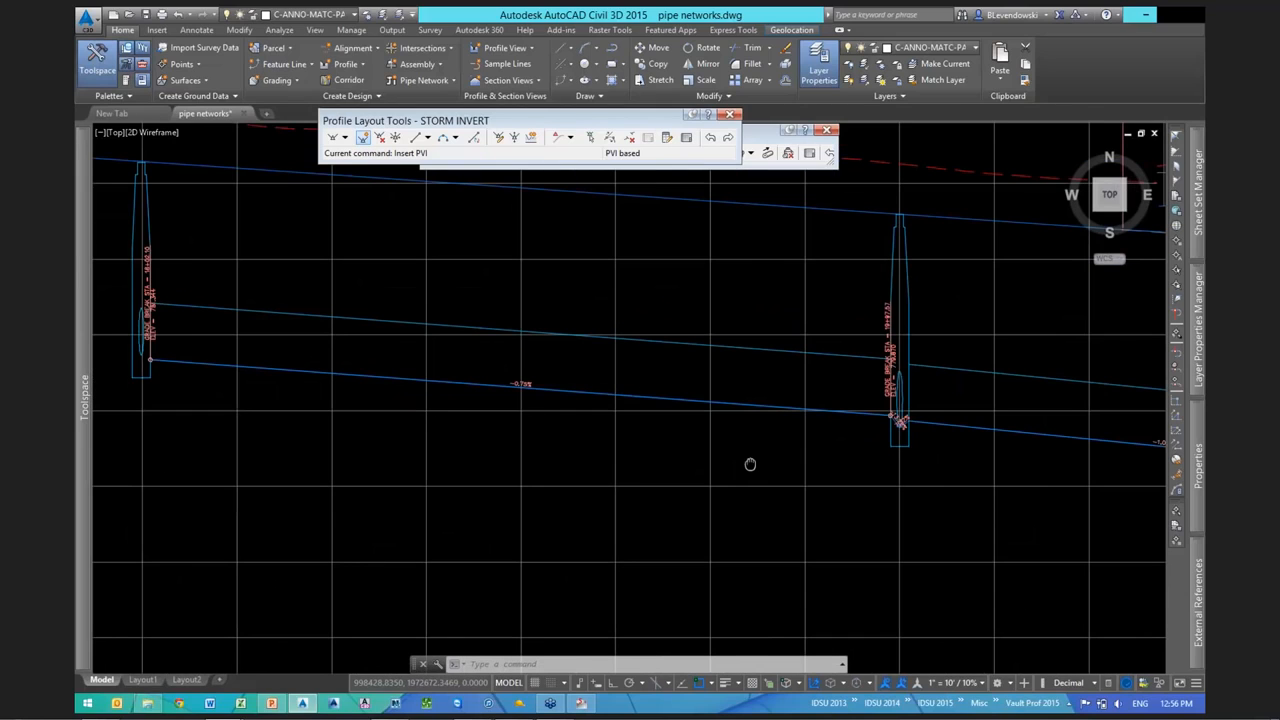